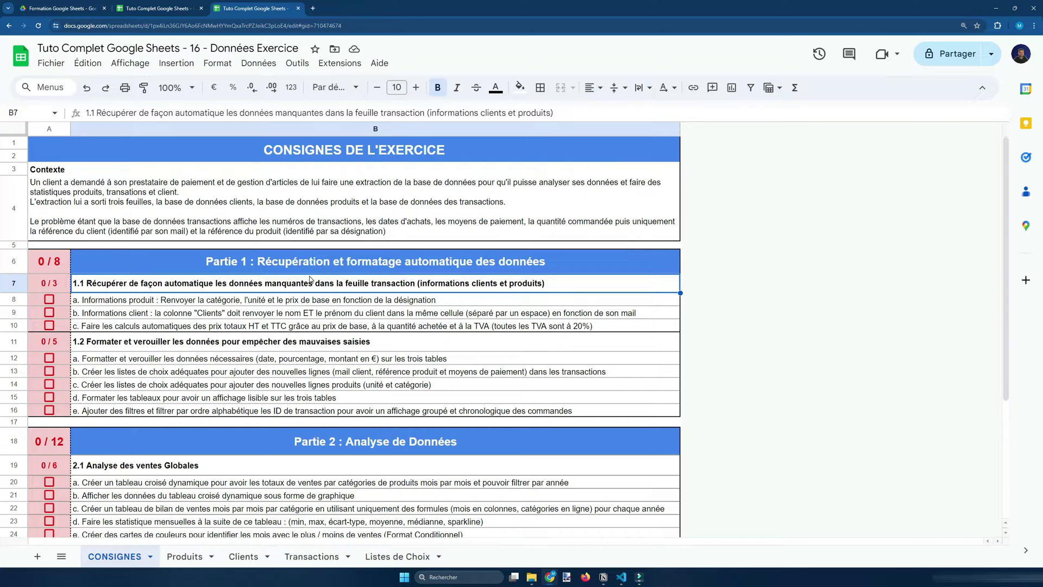
# Step: Read the Partie 1 instructions in the CONSIGNES sheet about retrieving the missing product and client information
pyautogui.moveTo(310, 280); pyautogui.dragTo(269, 414)
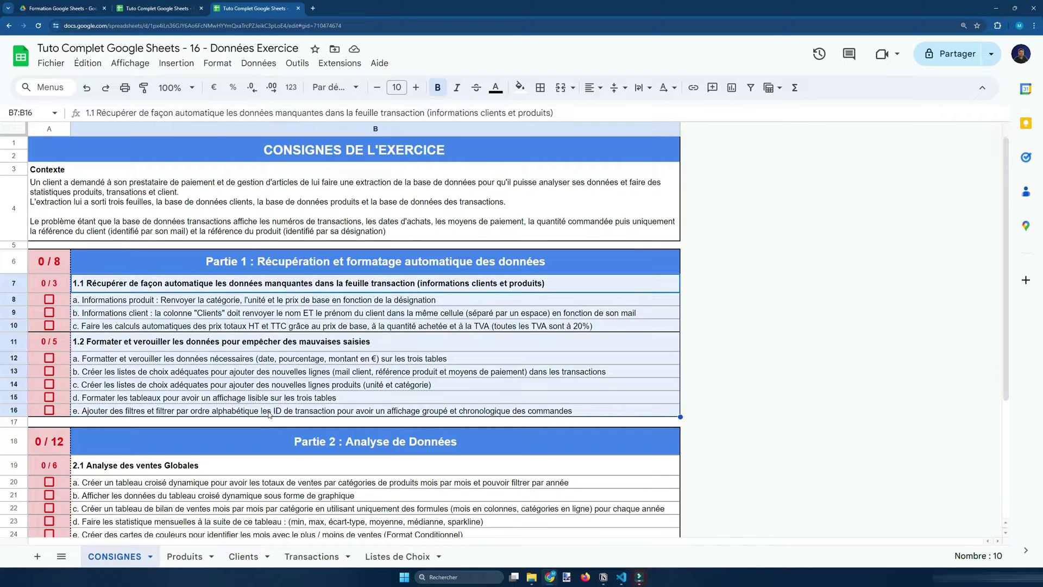
pyautogui.click(320, 327)
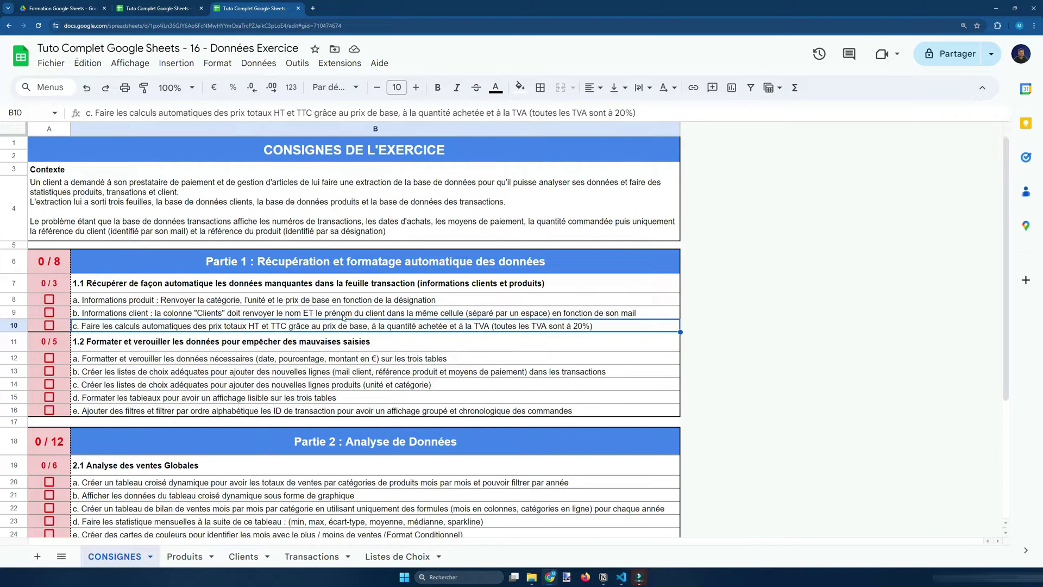
pyautogui.click(232, 227)
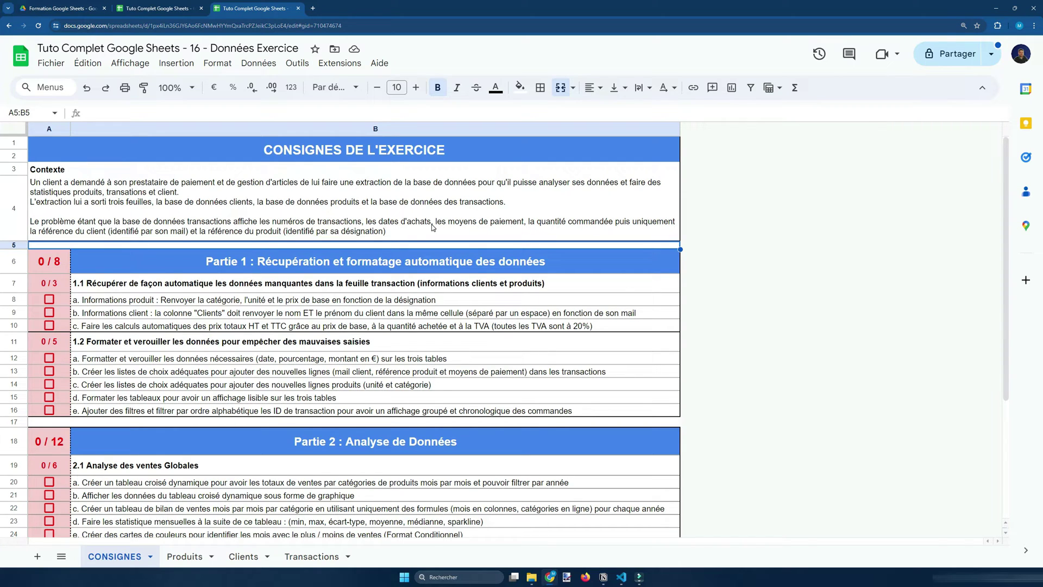
pyautogui.click(374, 283)
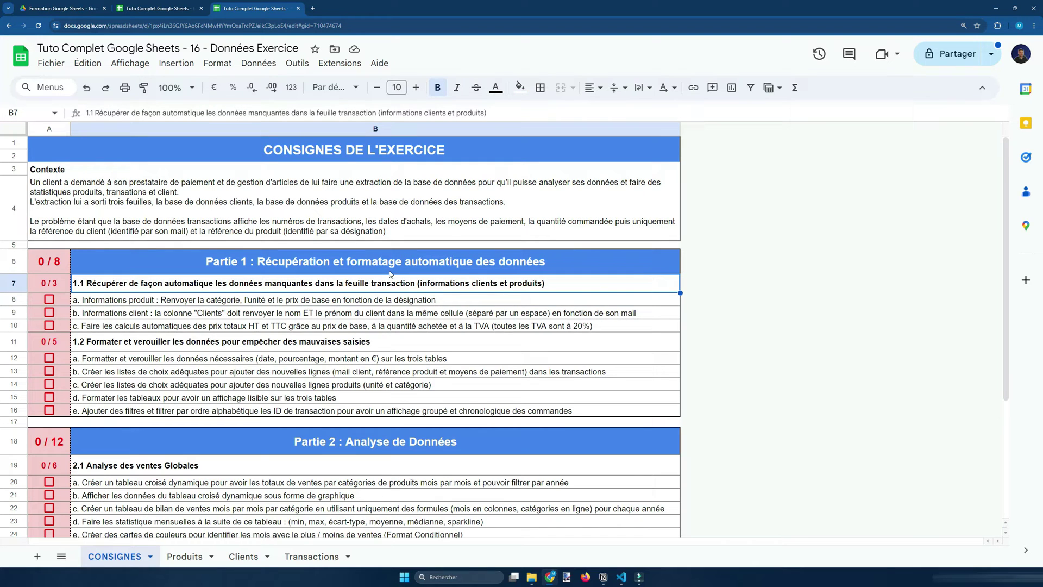
pyautogui.click(200, 301)
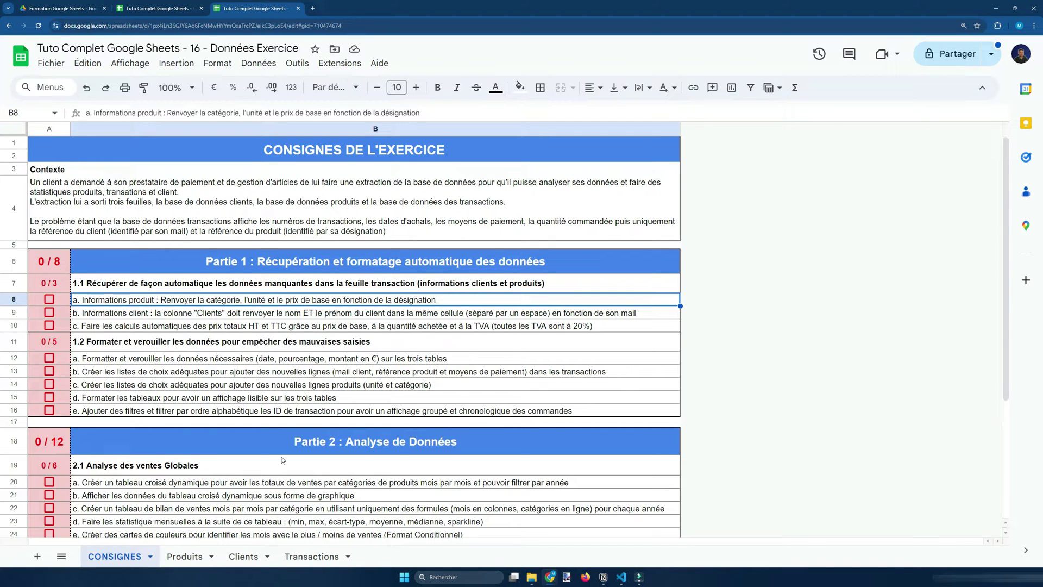
# Step: Examine the Désignation column and the empty Catégorie, Unité and Prix de Base columns in the Transactions sheet
pyautogui.click(285, 560)
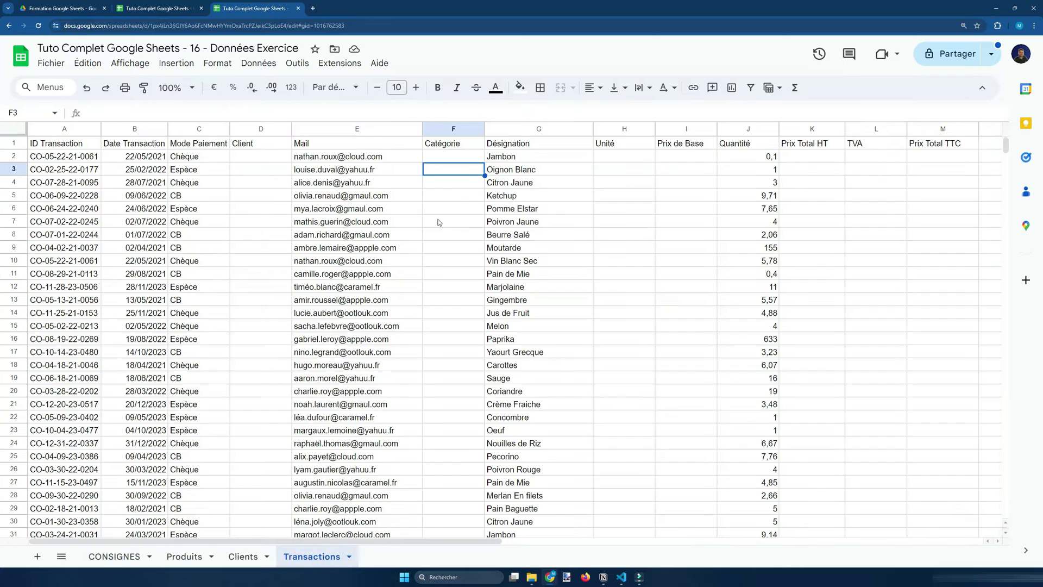
pyautogui.click(560, 160)
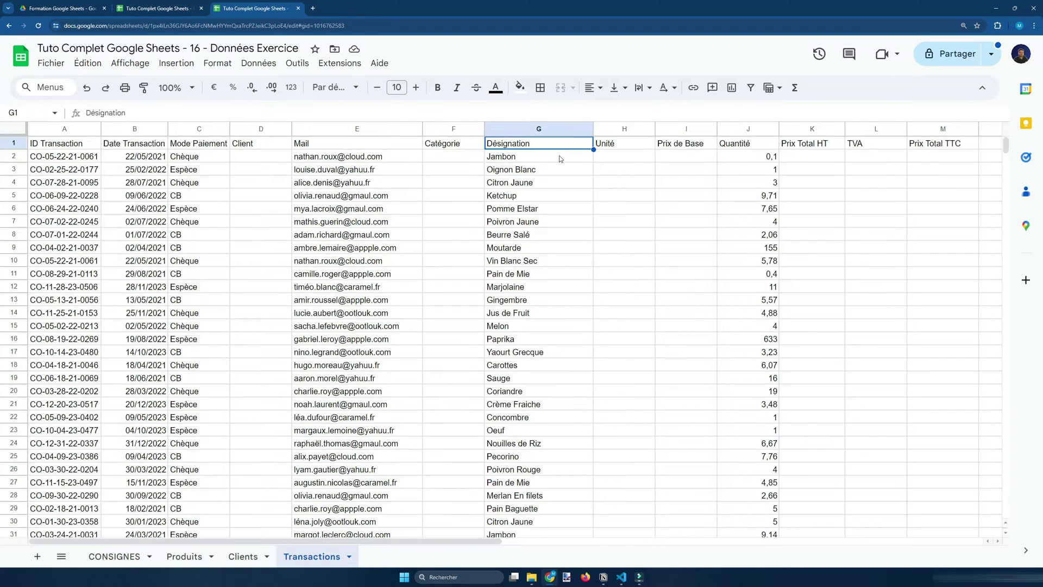
pyautogui.click(603, 159)
pyautogui.click(458, 160)
pyautogui.moveTo(458, 160); pyautogui.dragTo(459, 209)
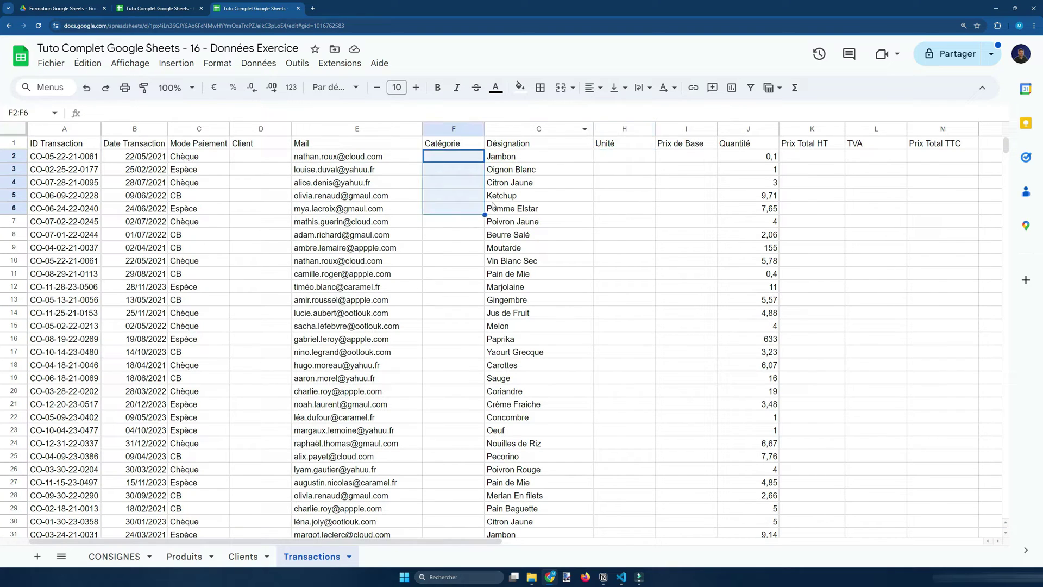
pyautogui.moveTo(637, 157); pyautogui.dragTo(633, 209)
pyautogui.moveTo(678, 158); pyautogui.dragTo(687, 233)
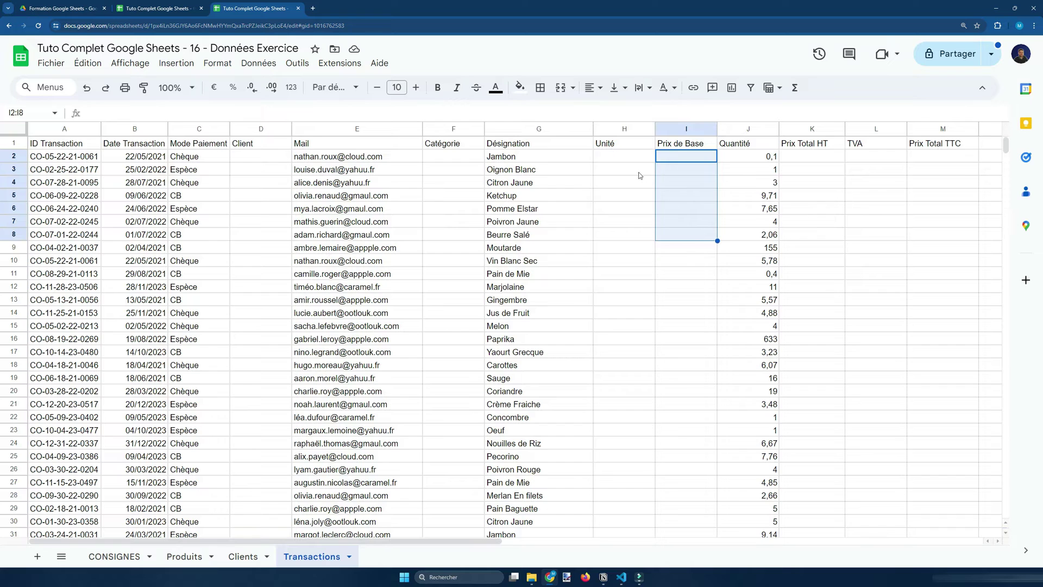
pyautogui.click(625, 159)
# Step: Check the RECHERCHEV example in the Tuto Complet Google Sheets spreadsheet, then return to the exercise spreadsheet
pyautogui.click(166, 8)
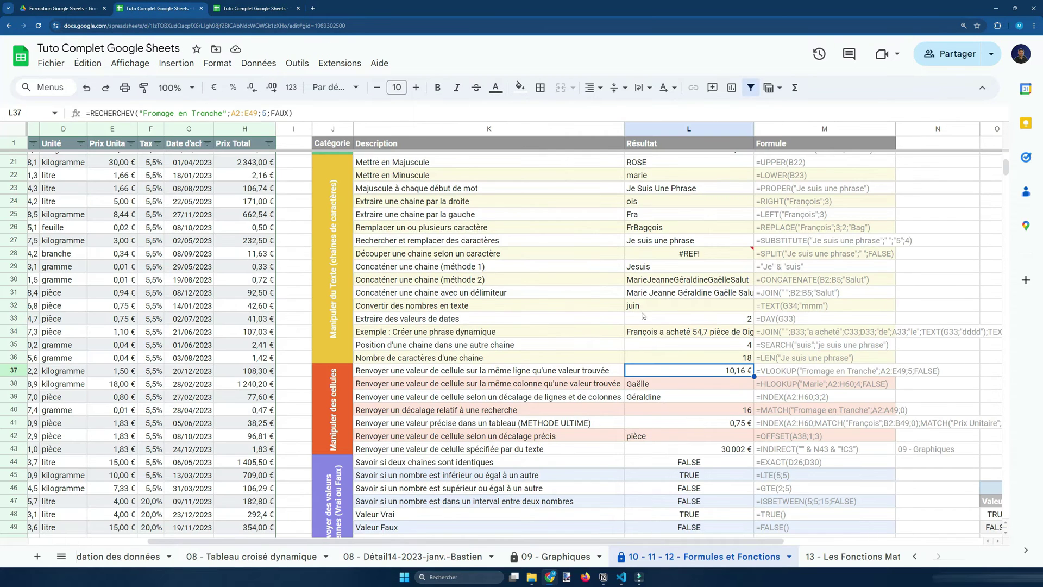
pyautogui.click(664, 385)
pyautogui.click(669, 373)
pyautogui.hotkey('ctrl', 'Tab')
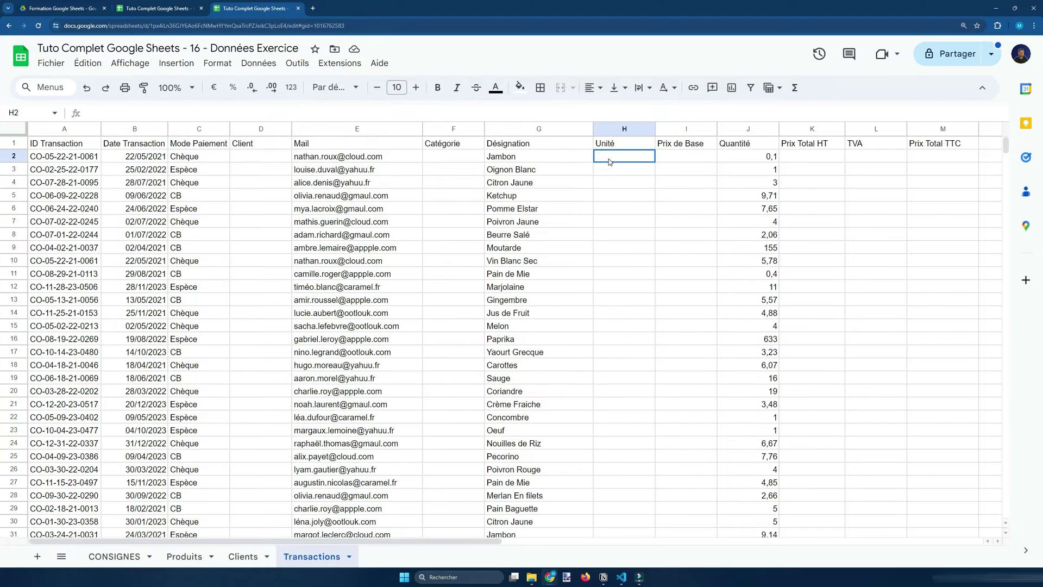
# Step: Examine the product table in the Produits sheet, including its Catégorie, Unité and Prix de Base columns
pyautogui.click(193, 559)
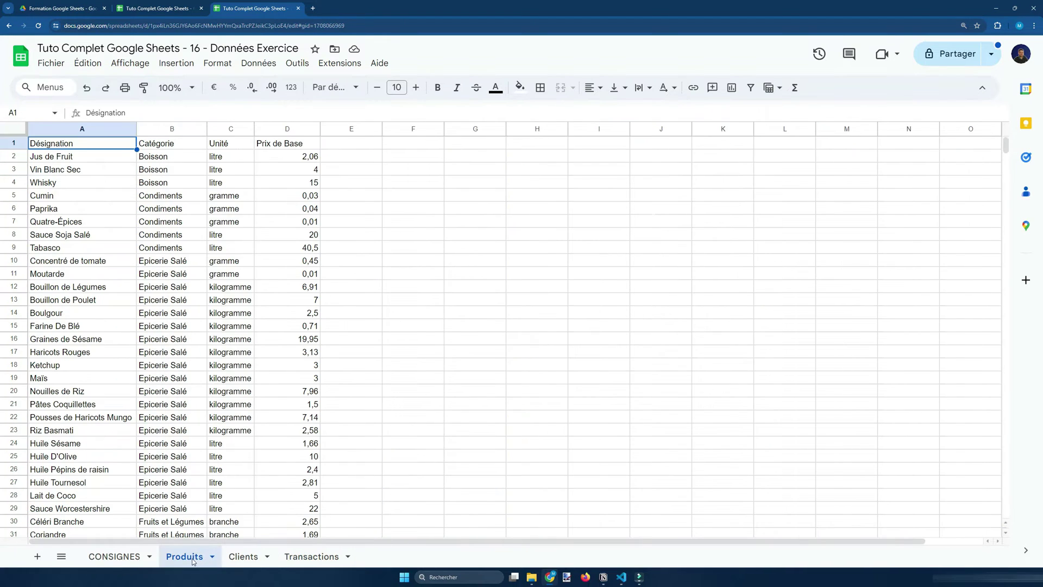
pyautogui.moveTo(272, 479); pyautogui.dragTo(304, 578)
pyautogui.scroll(5, 114, 229)
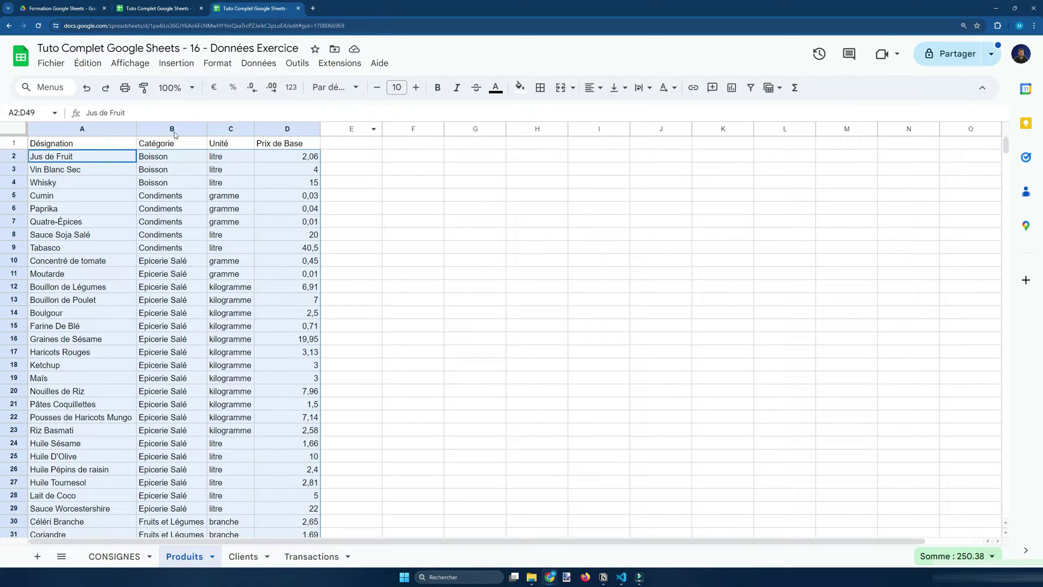
pyautogui.click(232, 211)
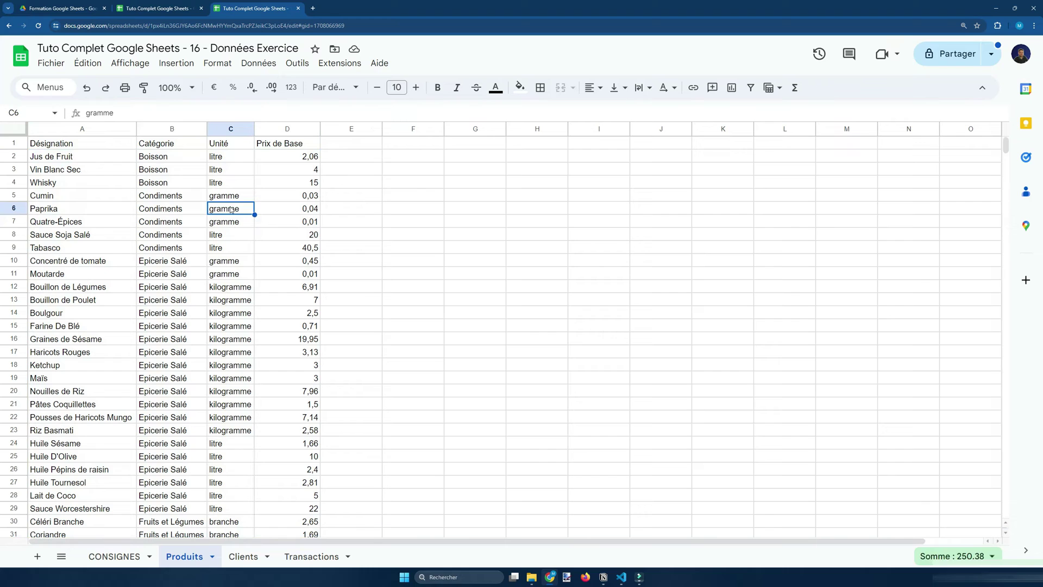
pyautogui.click(186, 143)
pyautogui.click(281, 147)
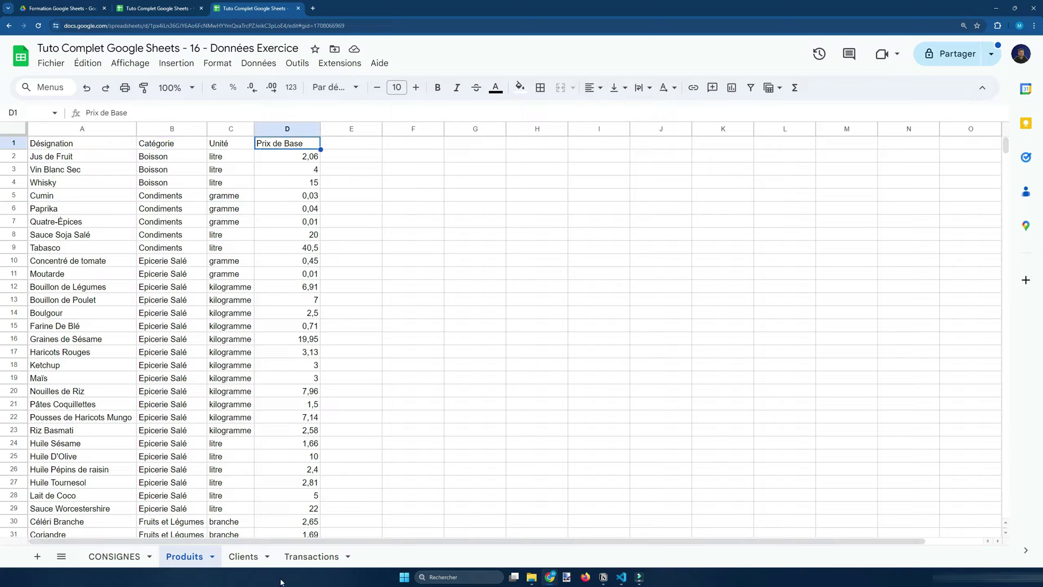
# Step: Compare the position of the Désignation column in the Transactions sheet with its position in the Produits sheet
pyautogui.click(311, 557)
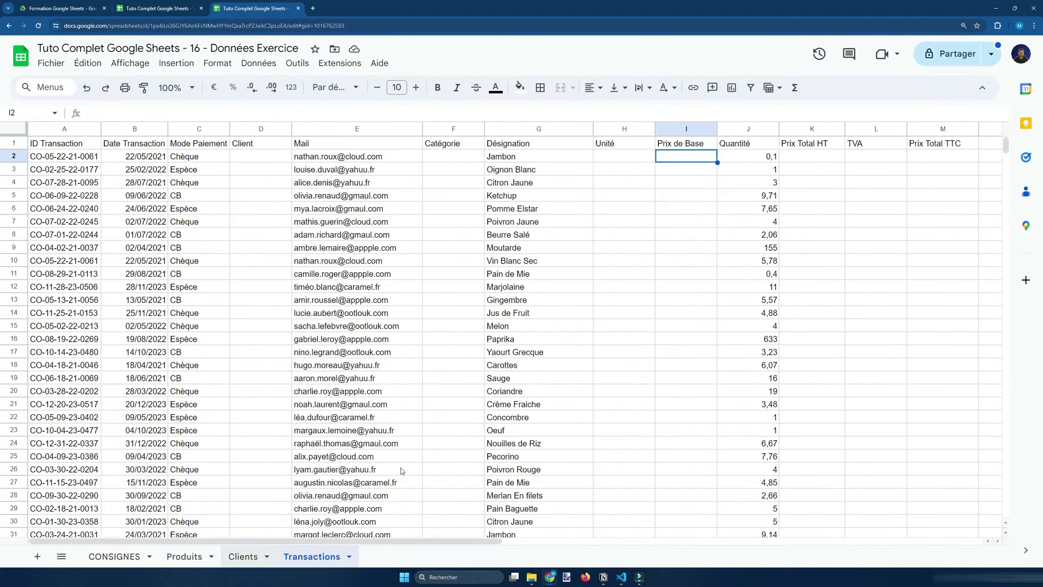
pyautogui.click(541, 234)
pyautogui.click(624, 156)
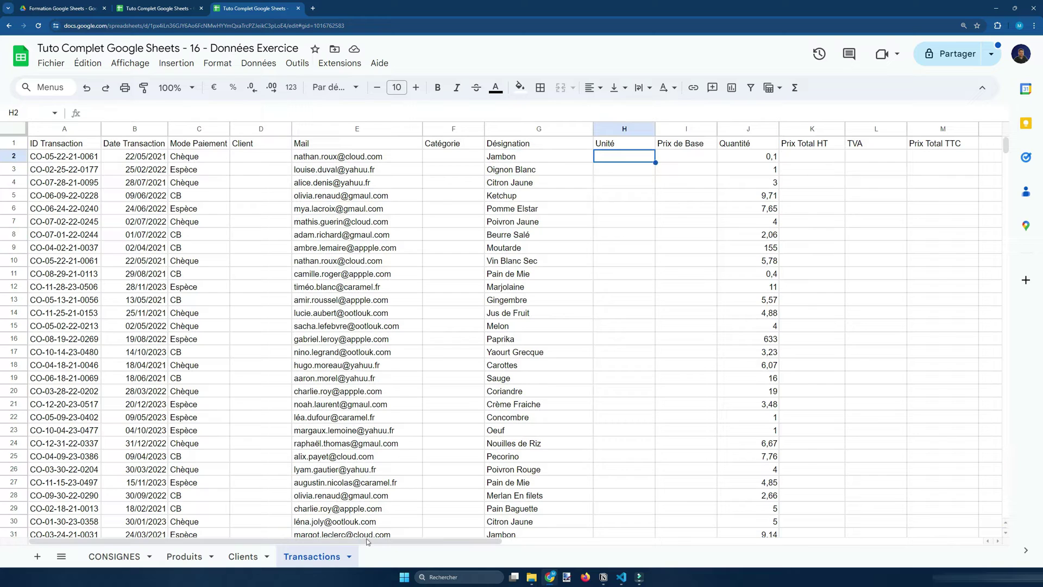
pyautogui.click(478, 145)
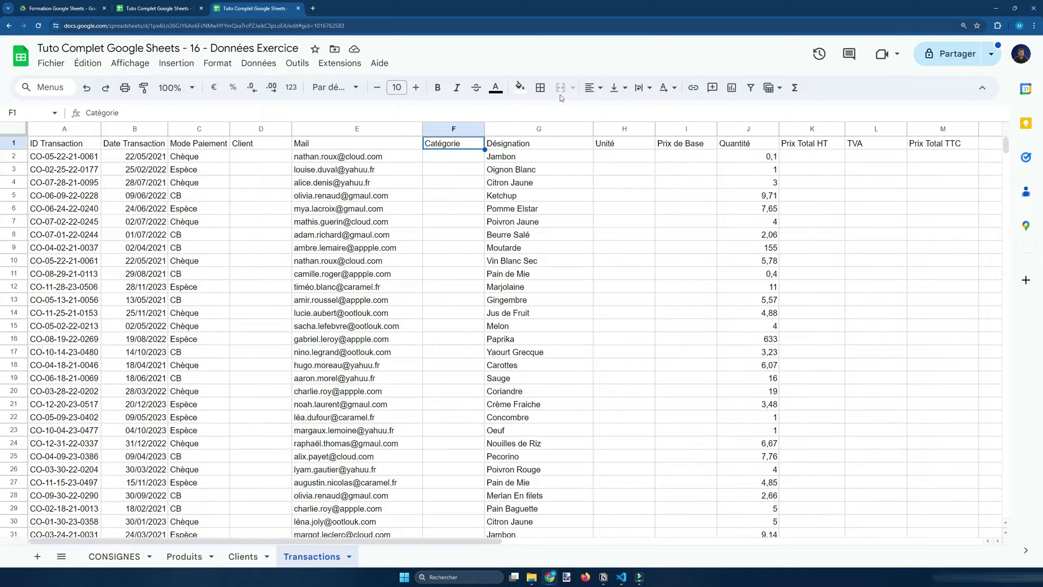
pyautogui.click(543, 157)
pyautogui.click(184, 557)
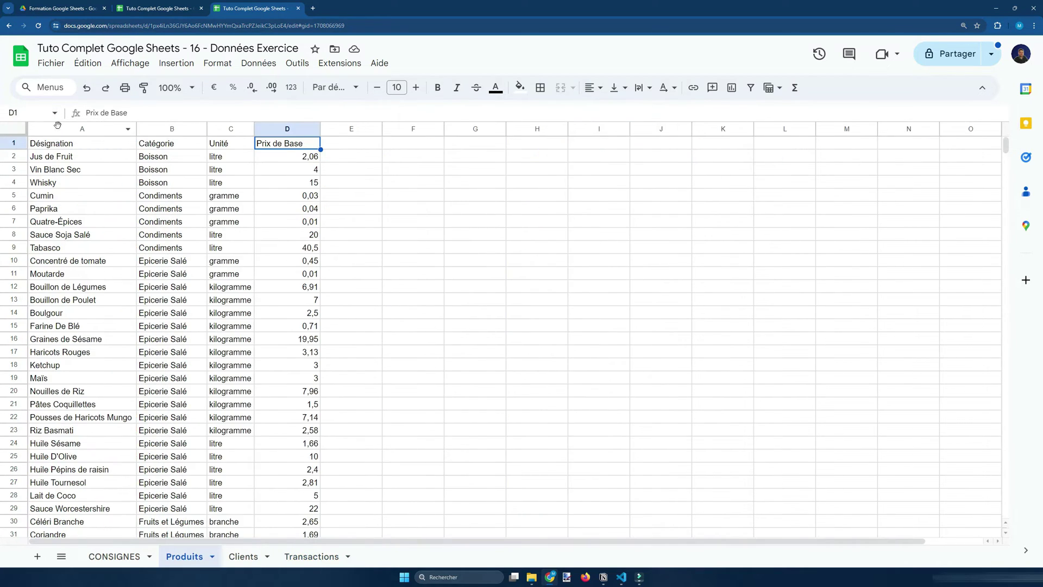
pyautogui.click(57, 129)
pyautogui.click(312, 556)
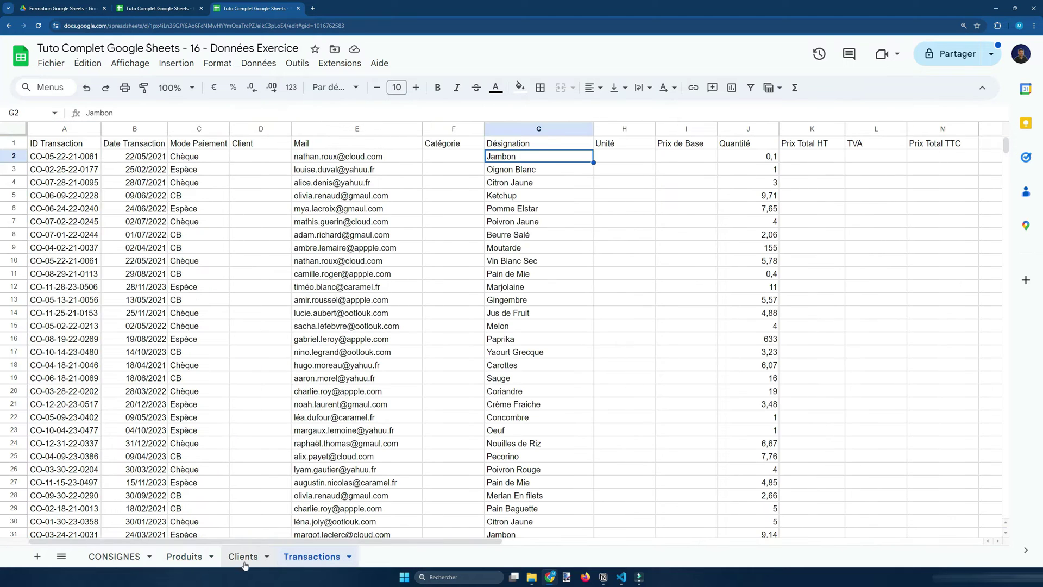
# Step: Compare the Client and Mail columns in Transactions with the Nom, Prénom and Mail columns in the Clients sheet
pyautogui.click(261, 144)
pyautogui.click(266, 154)
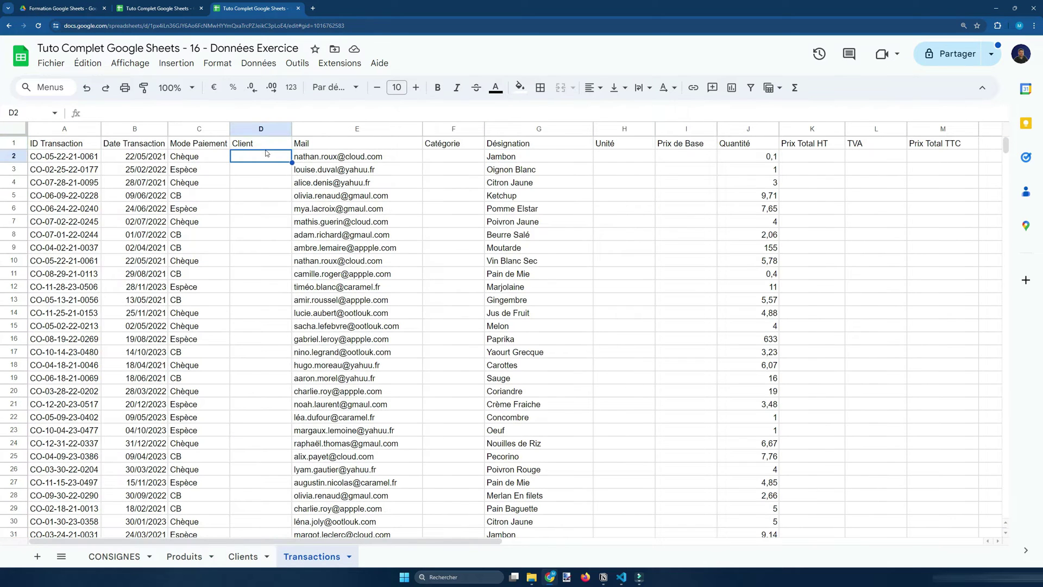
pyautogui.click(301, 161)
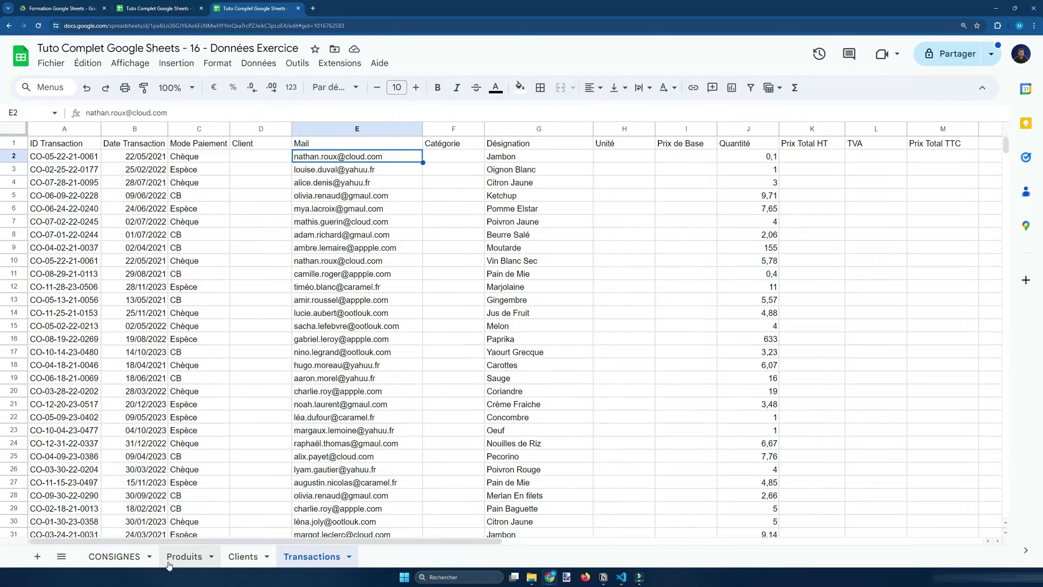
pyautogui.click(243, 556)
pyautogui.click(172, 145)
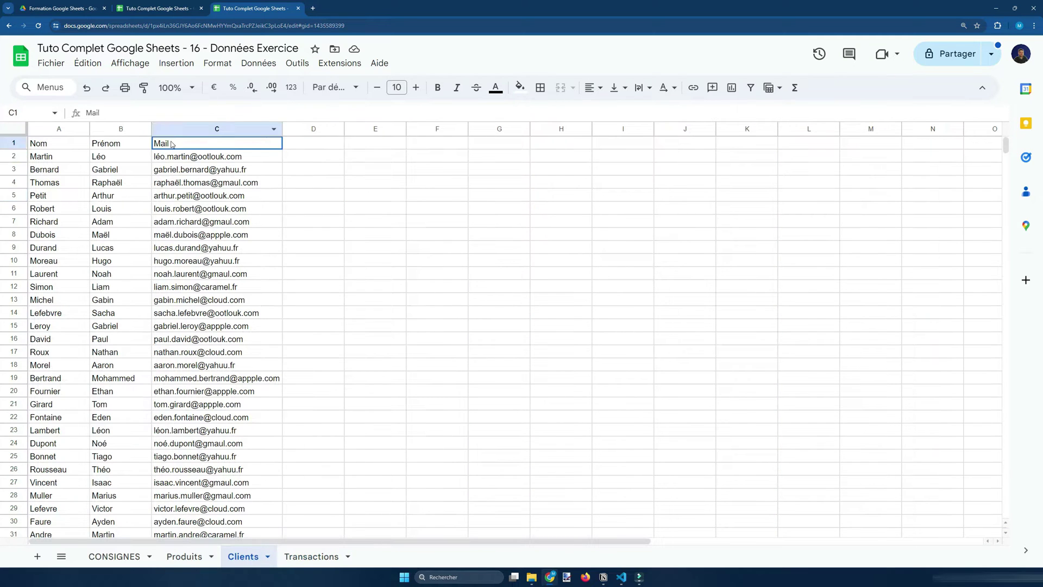
pyautogui.moveTo(166, 158); pyautogui.dragTo(212, 432)
pyautogui.click(216, 234)
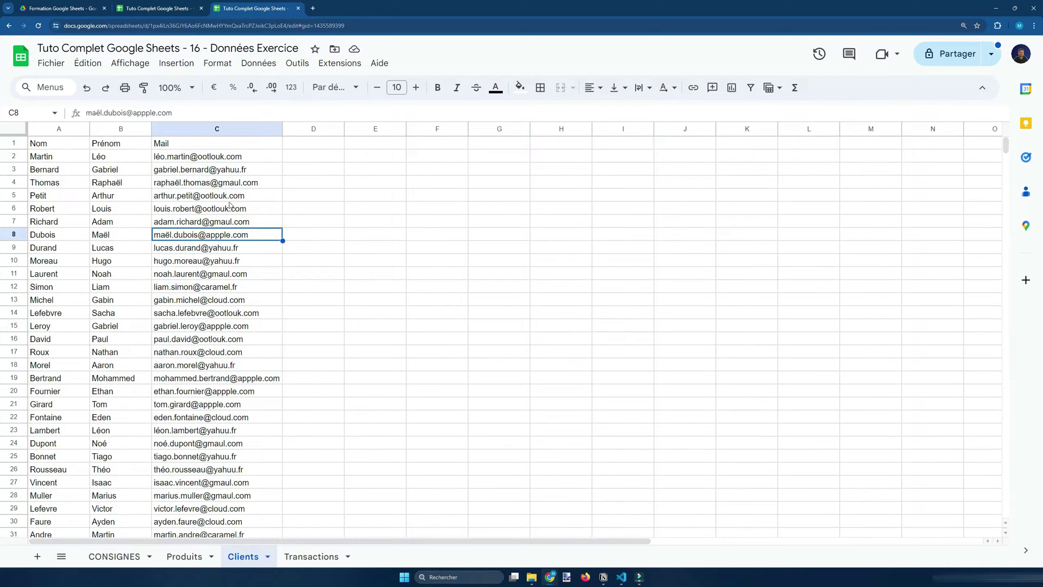
pyautogui.click(136, 161)
pyautogui.click(64, 147)
pyautogui.click(114, 147)
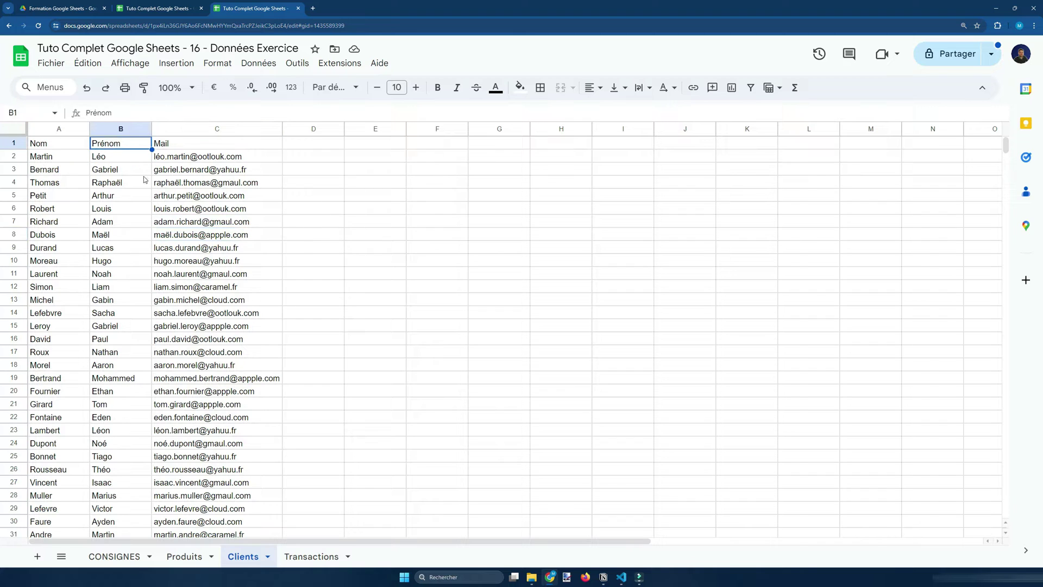
pyautogui.moveTo(219, 157); pyautogui.dragTo(247, 479)
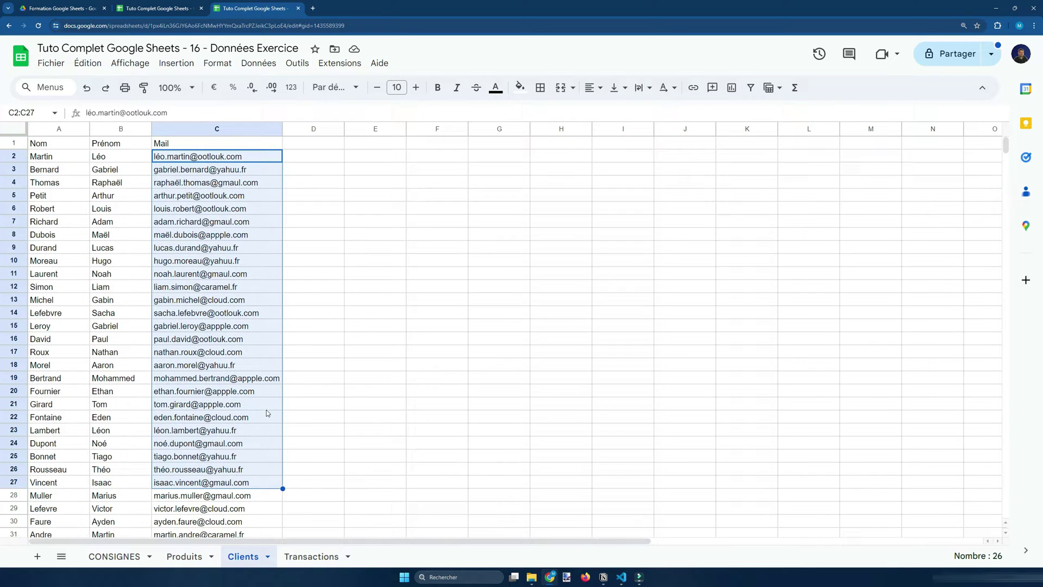
# Step: Select cell H2 under Unité in Transactions and review the INDEX with EQUIV example in the Tuto Complet Google Sheets spreadsheet
pyautogui.hotkey('ctrl', 'shift', 'pagedown')
pyautogui.click(578, 237)
pyautogui.click(617, 171)
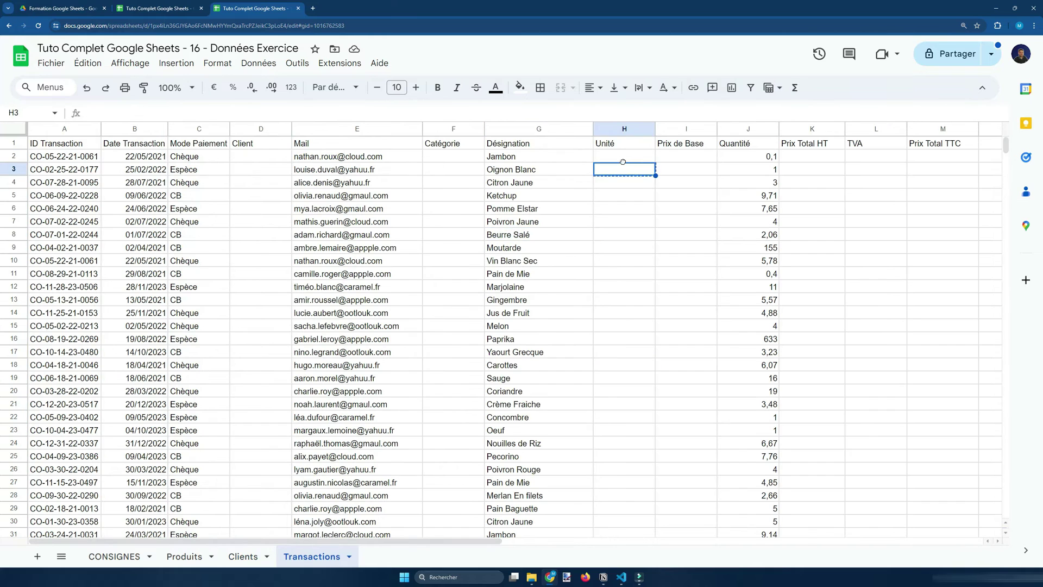
pyautogui.click(622, 158)
pyautogui.hotkey('ctrl', 'pageup')
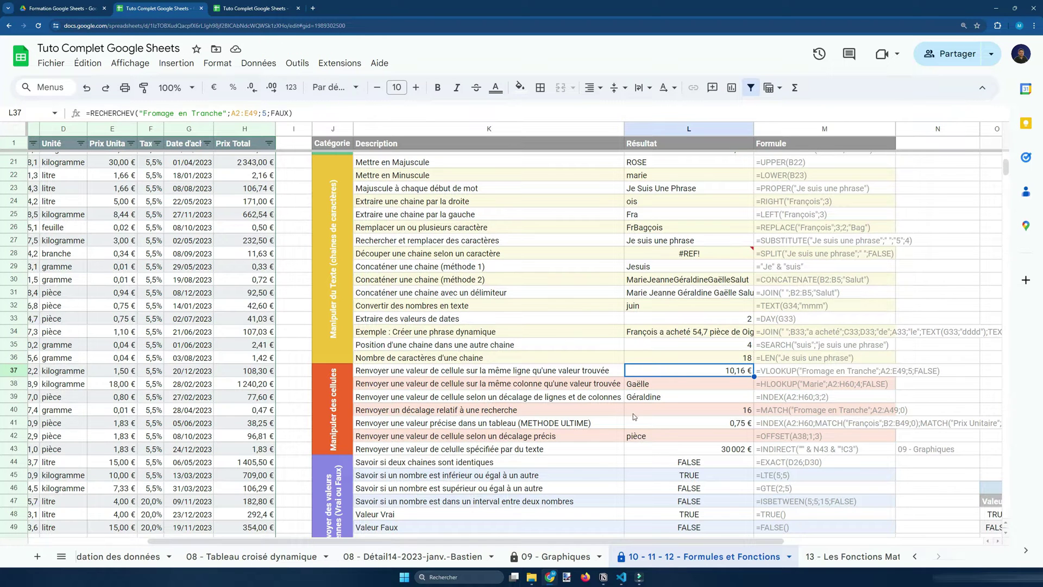
pyautogui.scroll(-1, 633, 413)
pyautogui.press('Down')
pyautogui.press('Down')
pyautogui.press('Down')
pyautogui.press('Down')
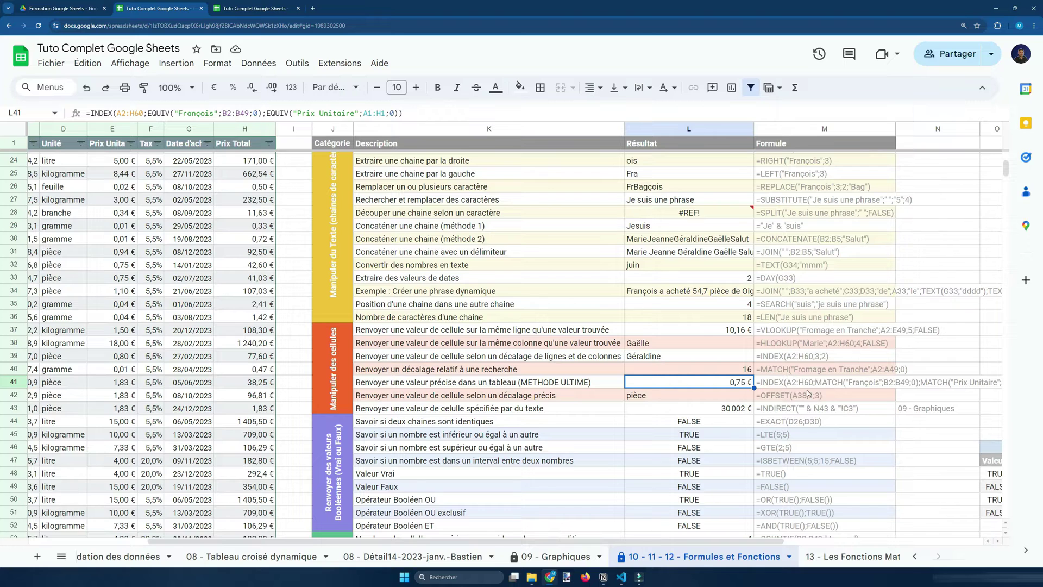
pyautogui.press('F2')
pyautogui.doubleClick(163, 113)
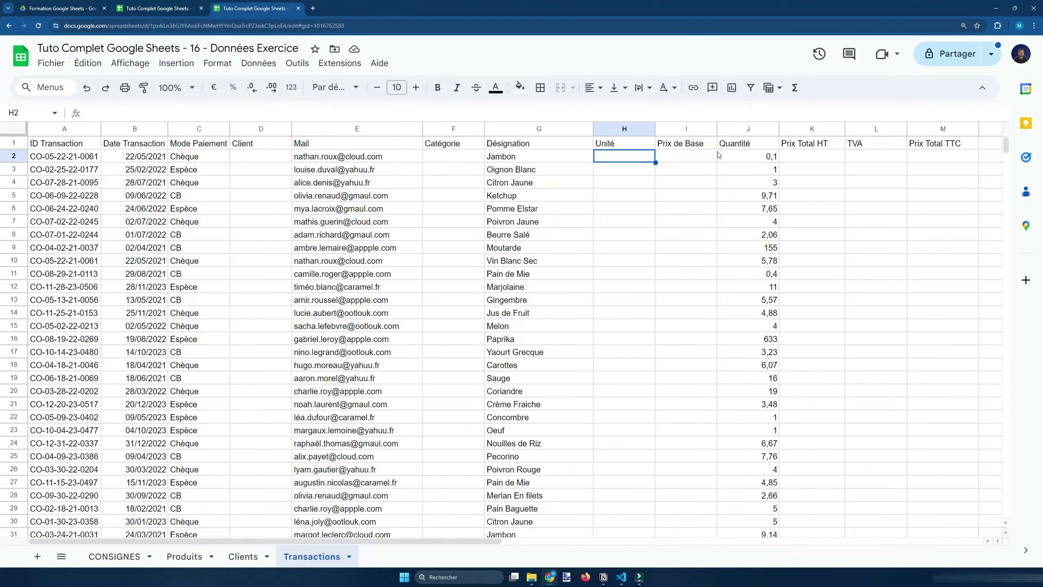
# Step: Begin an INDEX formula in H2 with the product table Produits!A2:D101 as its reference
pyautogui.write('=INDEX')
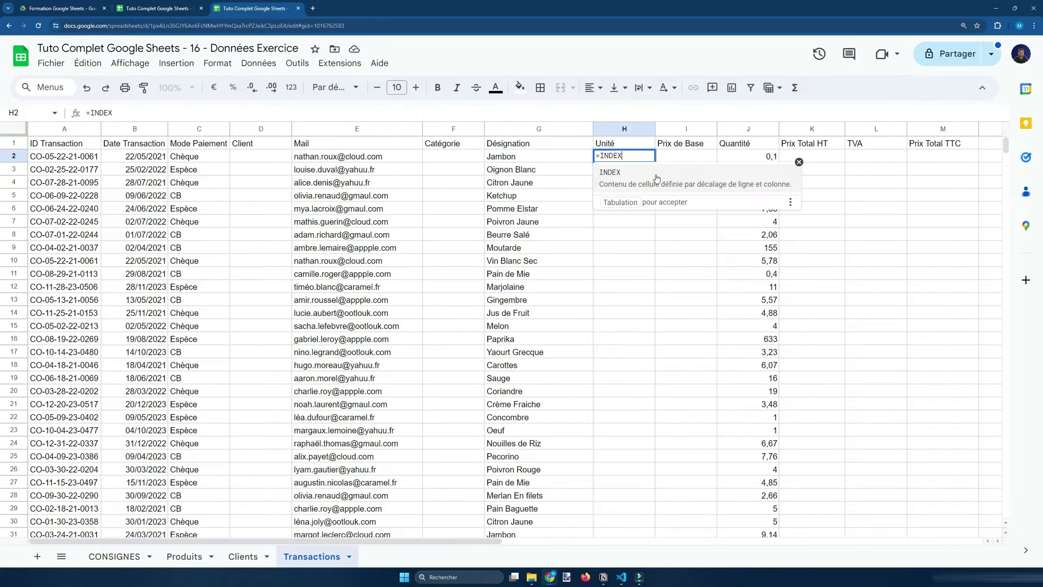
pyautogui.click(656, 178)
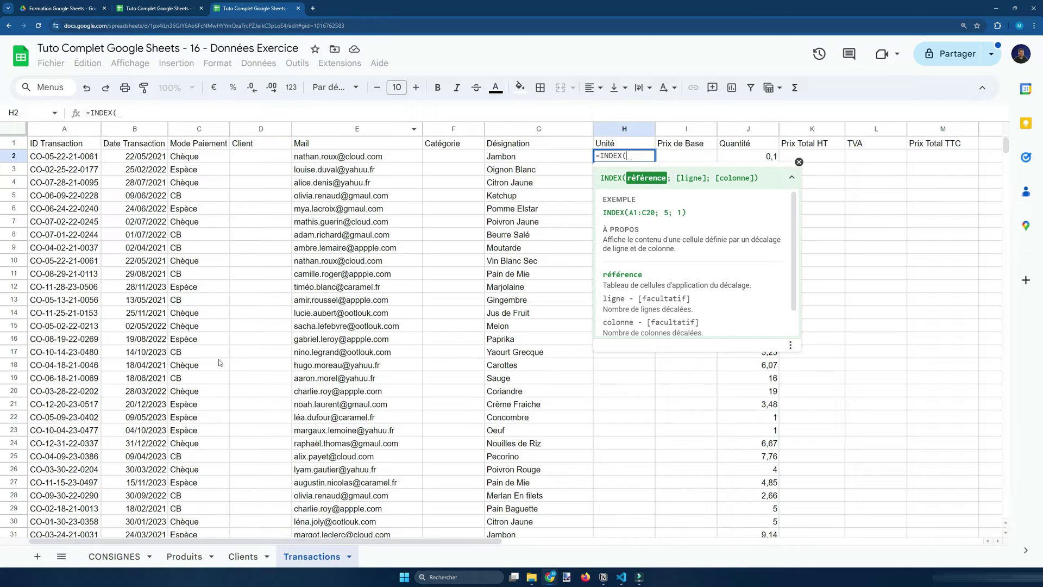
pyautogui.click(186, 554)
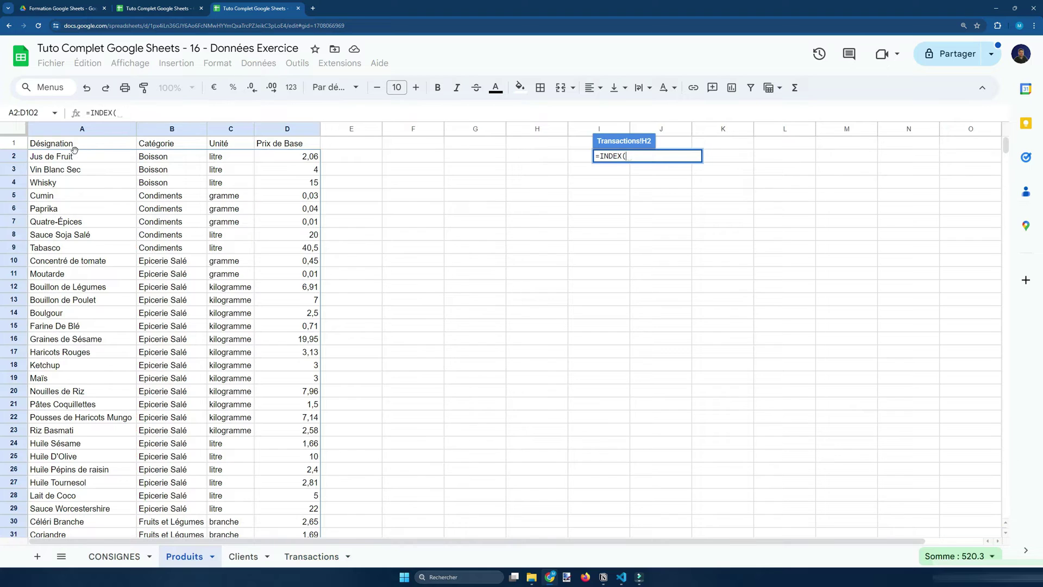
pyautogui.moveTo(72, 155); pyautogui.dragTo(311, 330)
pyautogui.click(213, 113)
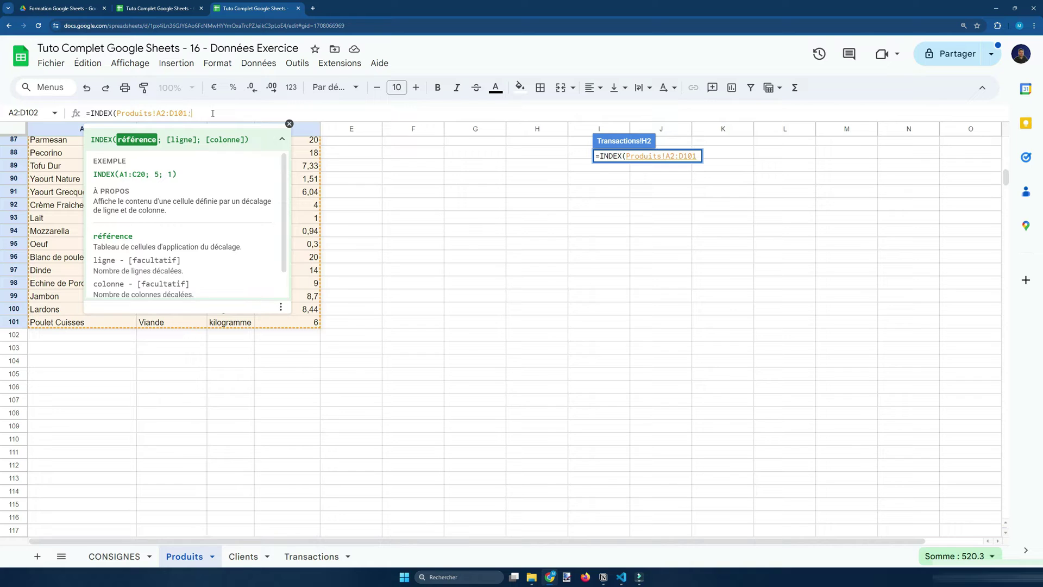
pyautogui.write(';')
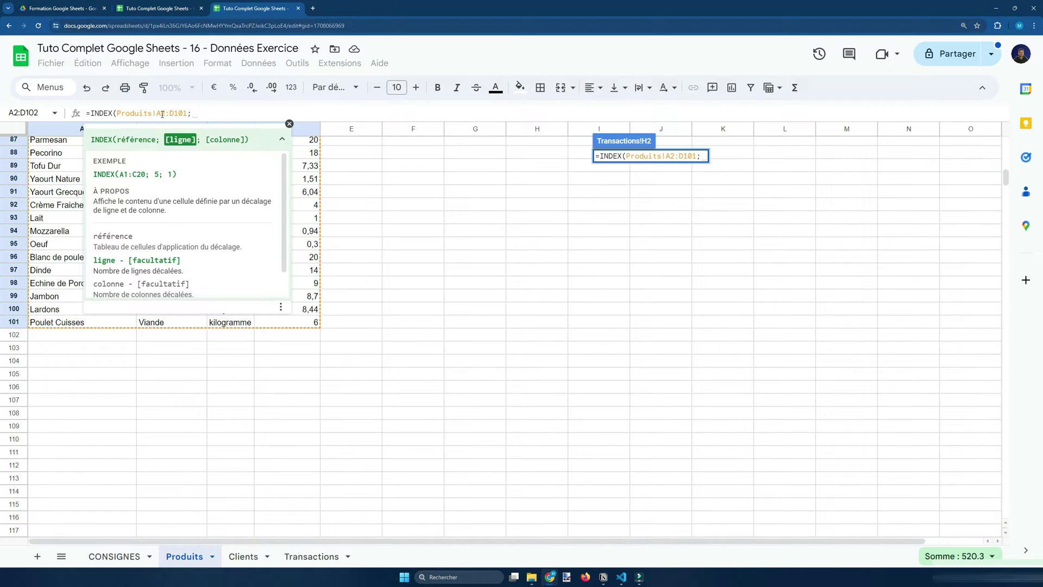
# Step: Nest an EQUIV function as the INDEX row argument, with the Désignation cell G2 as search key
pyautogui.write('EQUI')
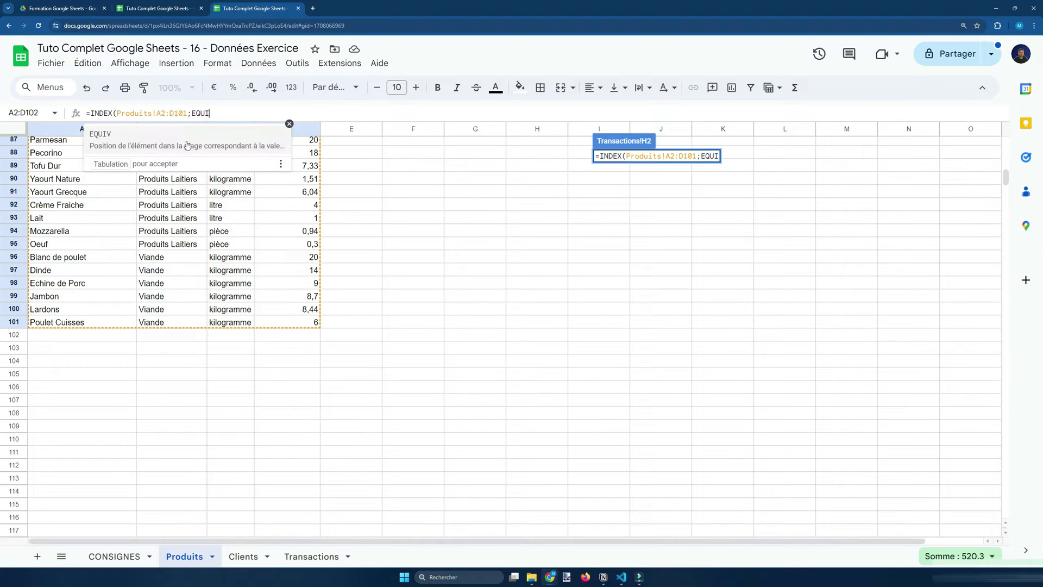
pyautogui.press('Tab')
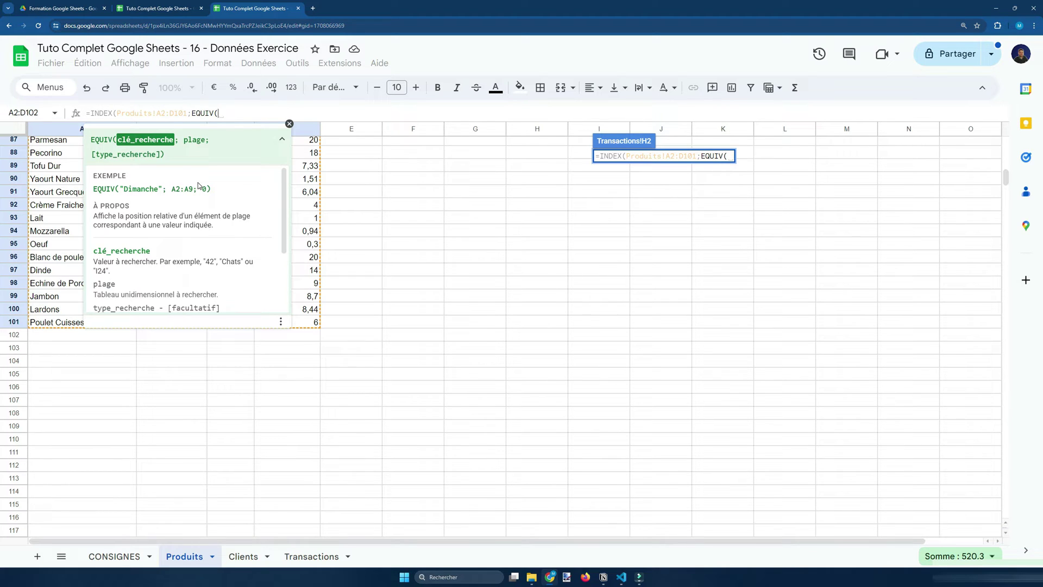
pyautogui.click(307, 561)
pyautogui.click(552, 157)
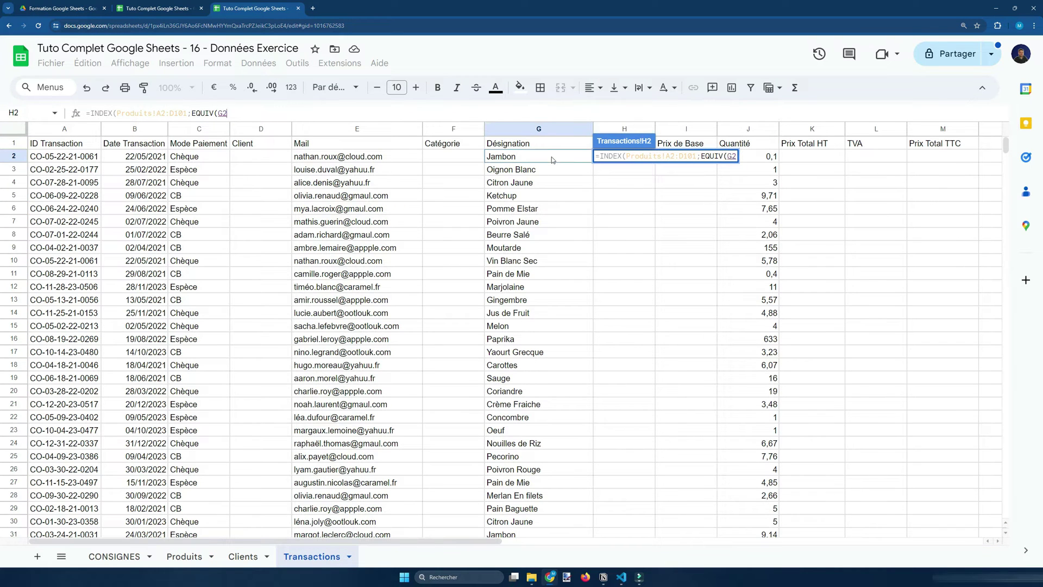
pyautogui.write(';')
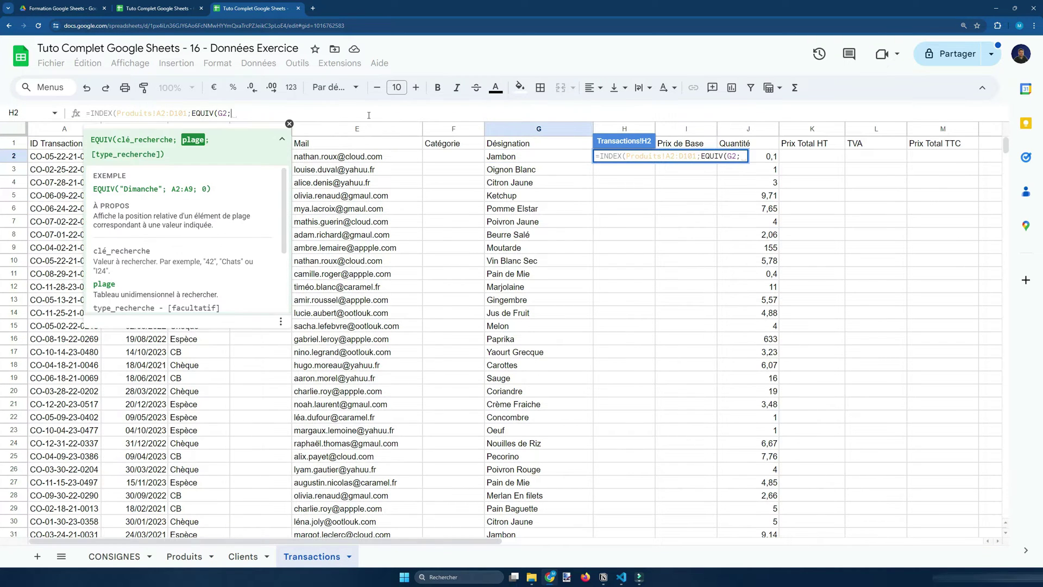
# Step: Set the EQUIV search range to the product designations in Produits!A2:A101
pyautogui.click(185, 556)
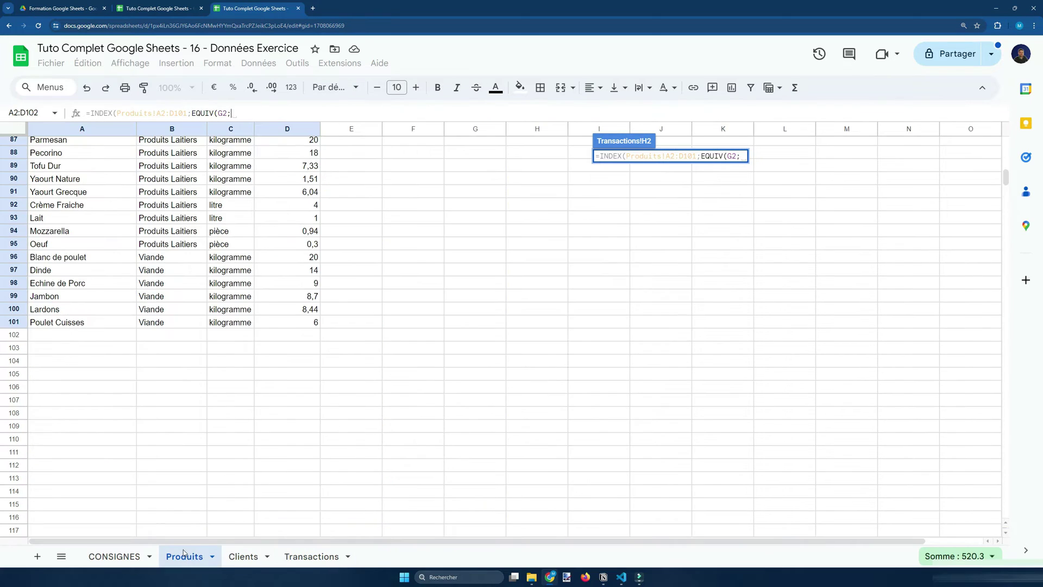
pyautogui.scroll(20, 175, 414)
pyautogui.moveTo(82, 152); pyautogui.dragTo(81, 521)
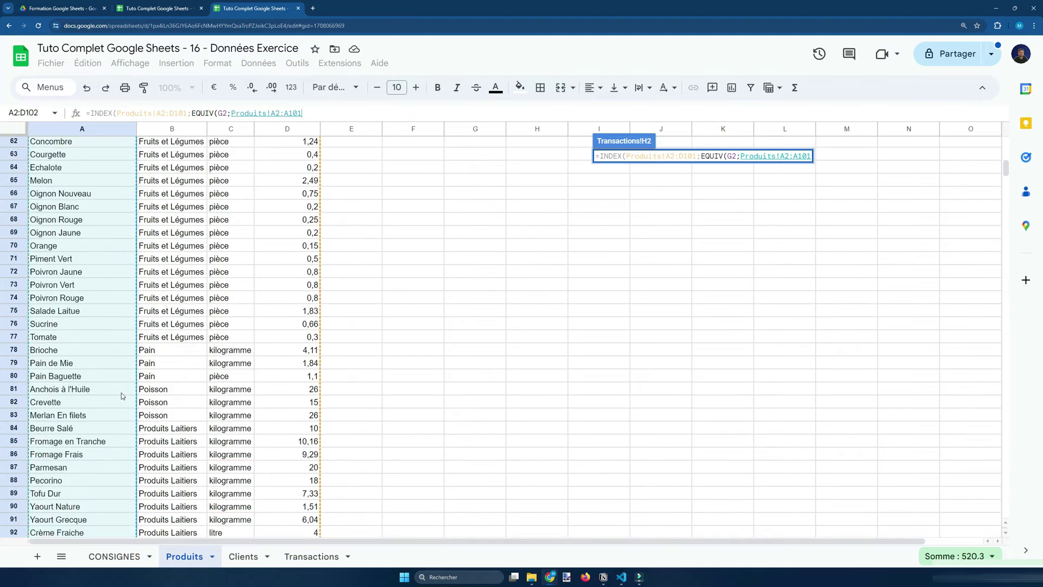
pyautogui.scroll(20, 116, 398)
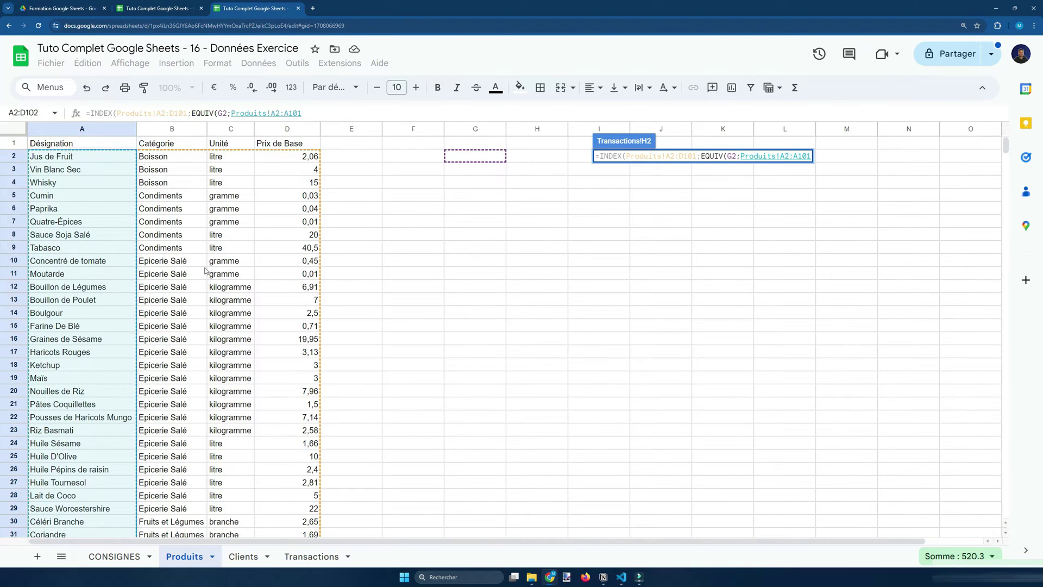
pyautogui.scroll(-5, 105, 434)
pyautogui.scroll(-2, 104, 434)
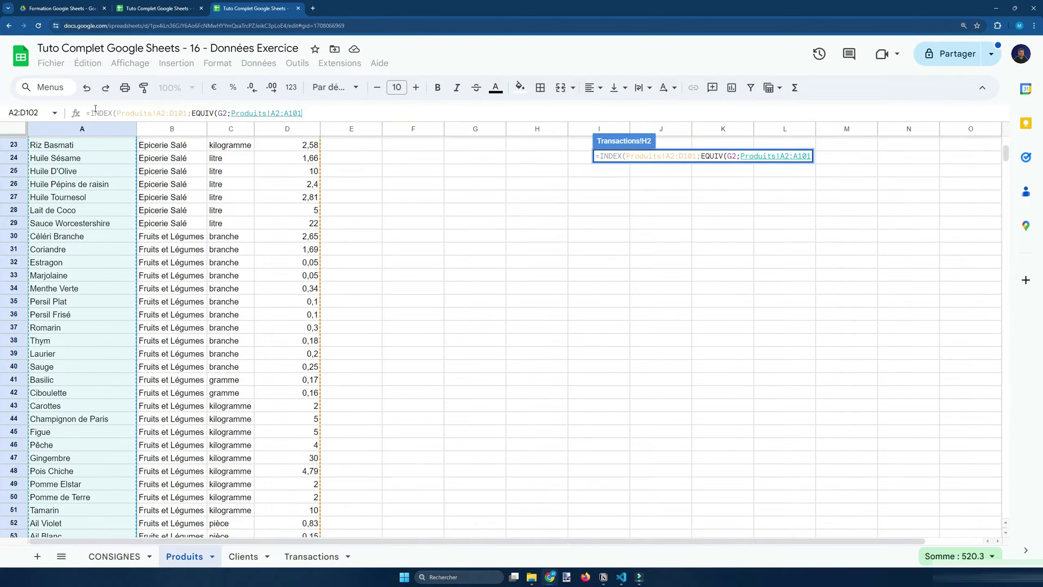
pyautogui.scroll(-3, 142, 429)
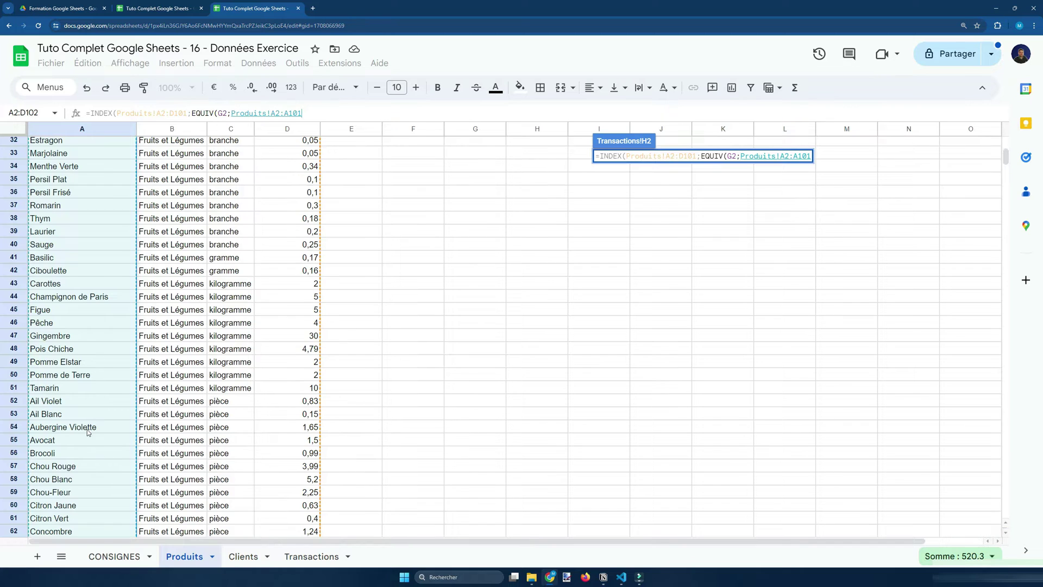
pyautogui.scroll(10, 92, 423)
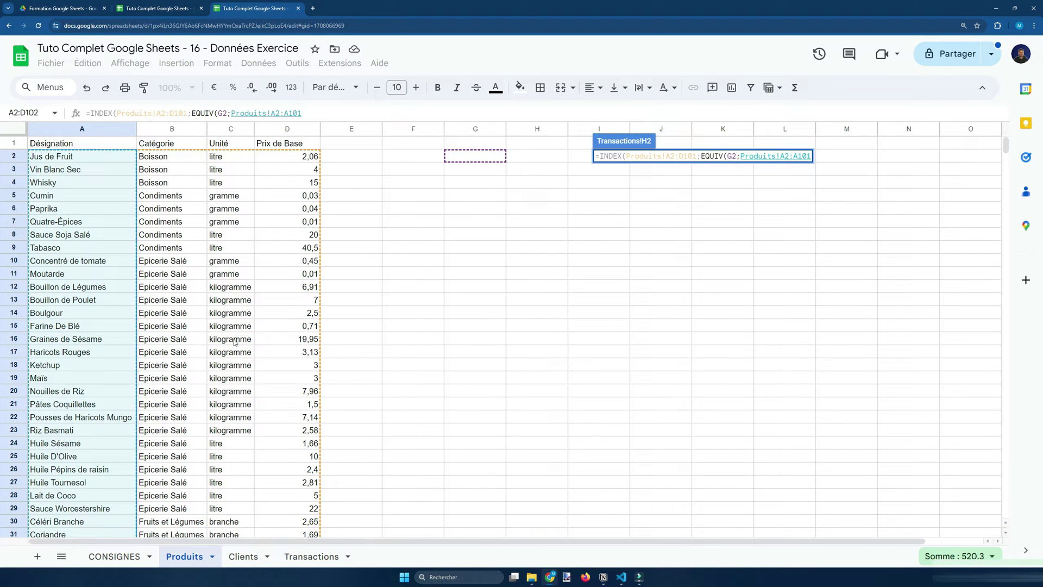
# Step: Complete the formula with exact match type 0 for EQUIV and column number 2 for INDEX, and validate it
pyautogui.write(';')
pyautogui.scroll(-2, 236, 220)
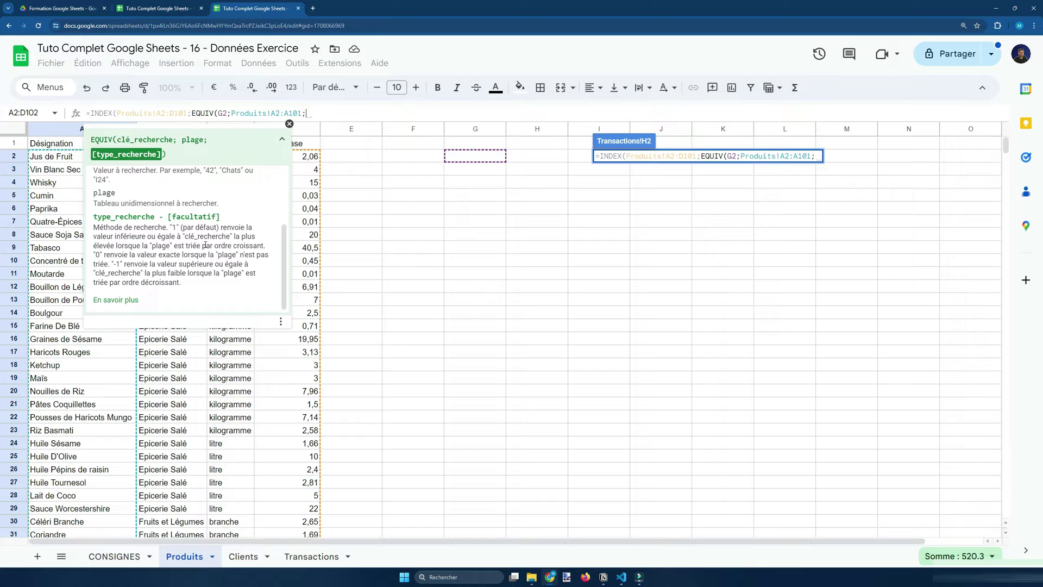
pyautogui.write('0)')
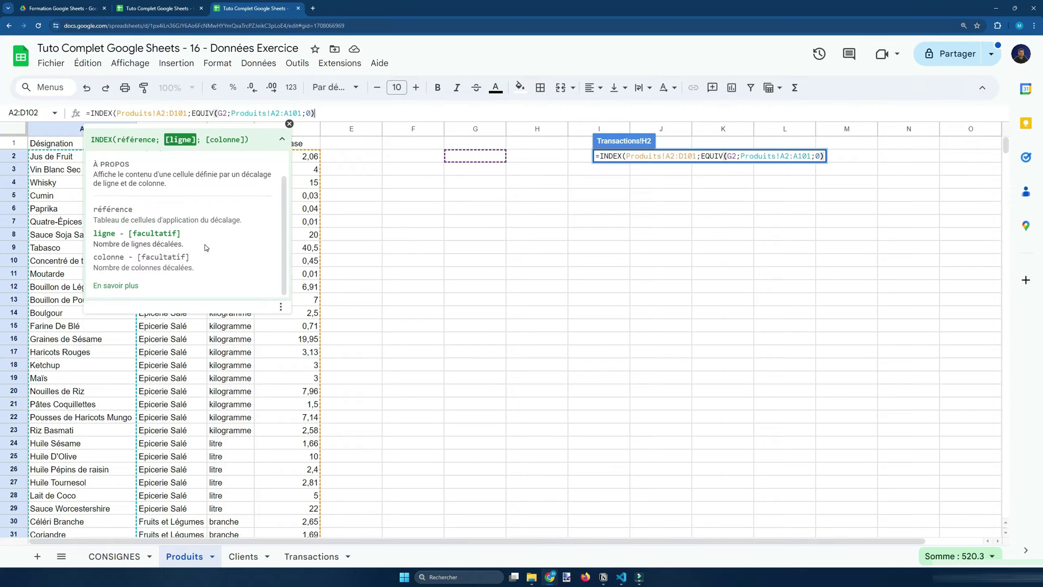
pyautogui.write(';')
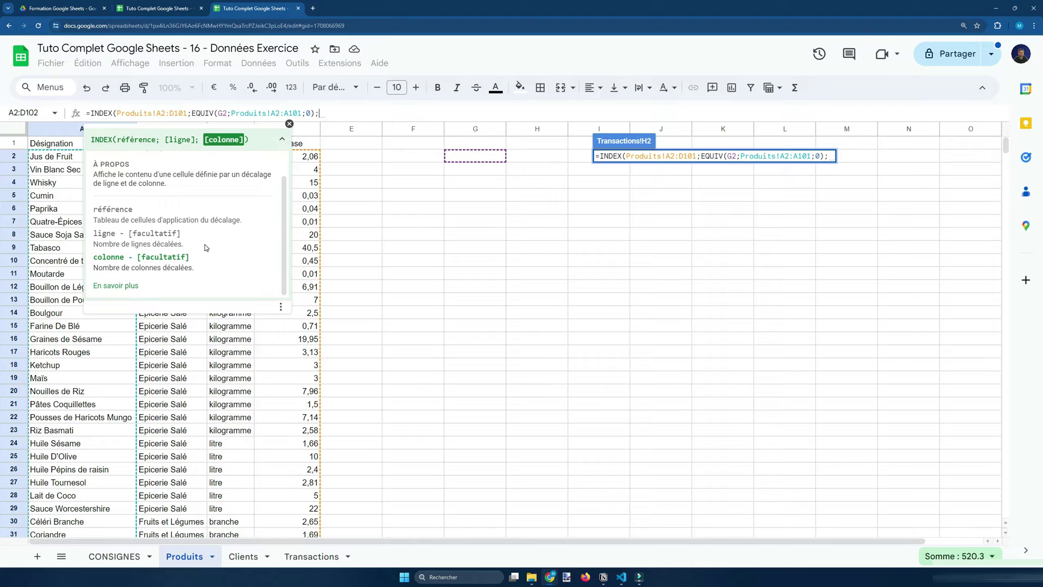
pyautogui.click(289, 124)
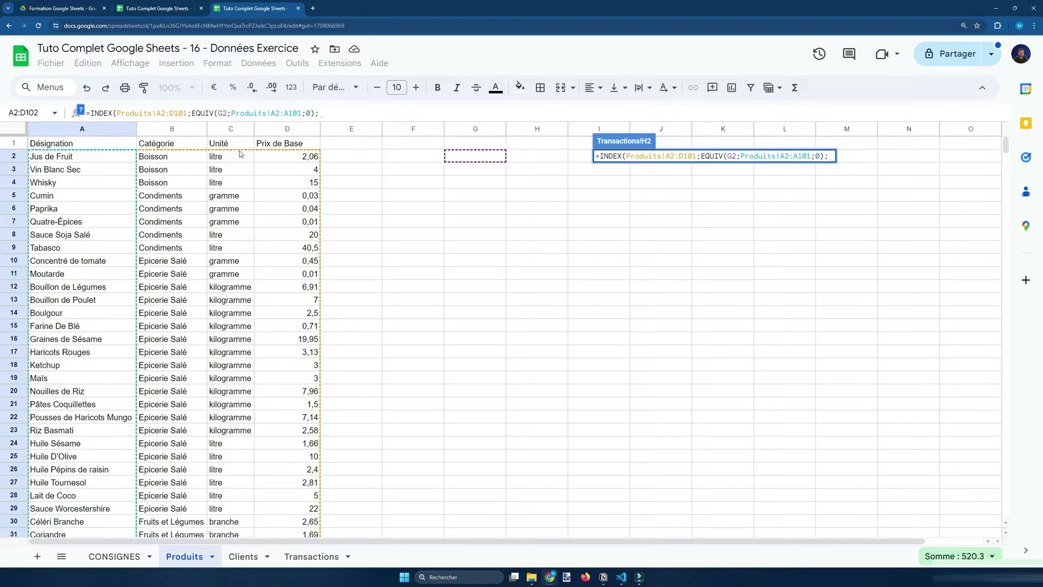
pyautogui.write('2)')
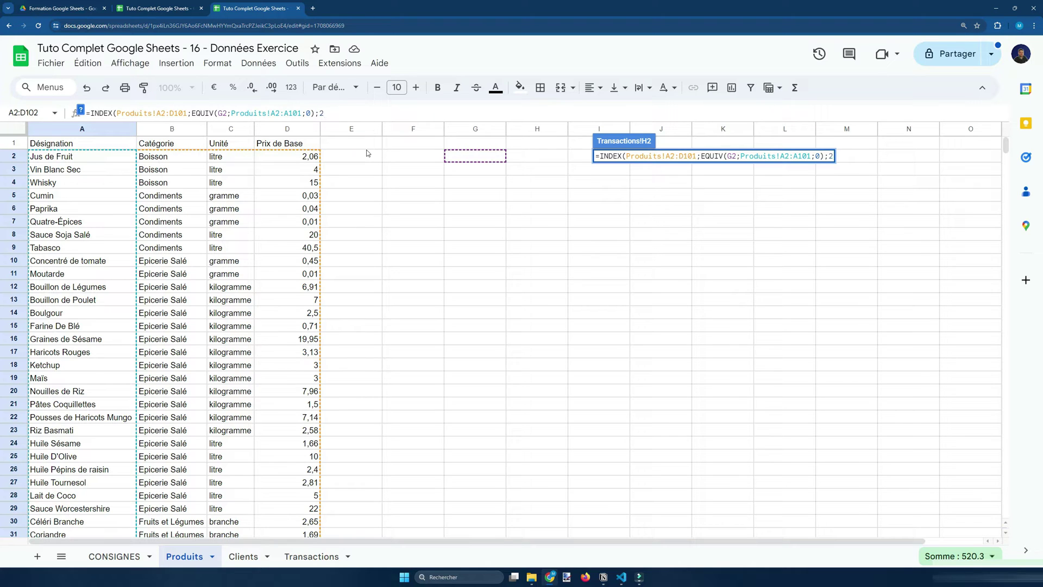
pyautogui.press('Return')
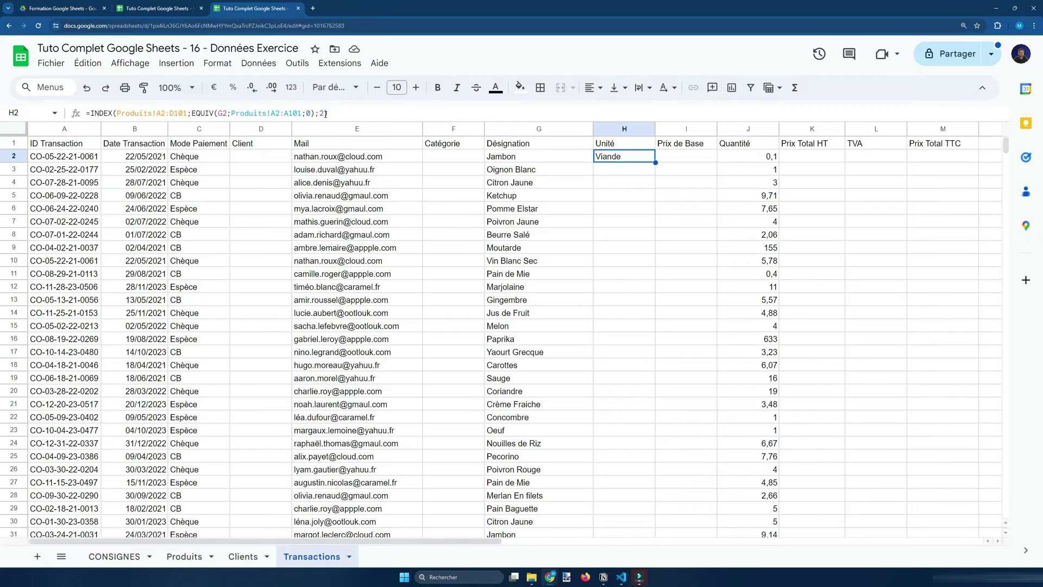
# Step: Change the INDEX column number in H2's formula to 3 and check it against the Produits table
pyautogui.click(333, 111)
pyautogui.press('BackSpace')
pyautogui.press('BackSpace')
pyautogui.write('3)')
pyautogui.press('Return')
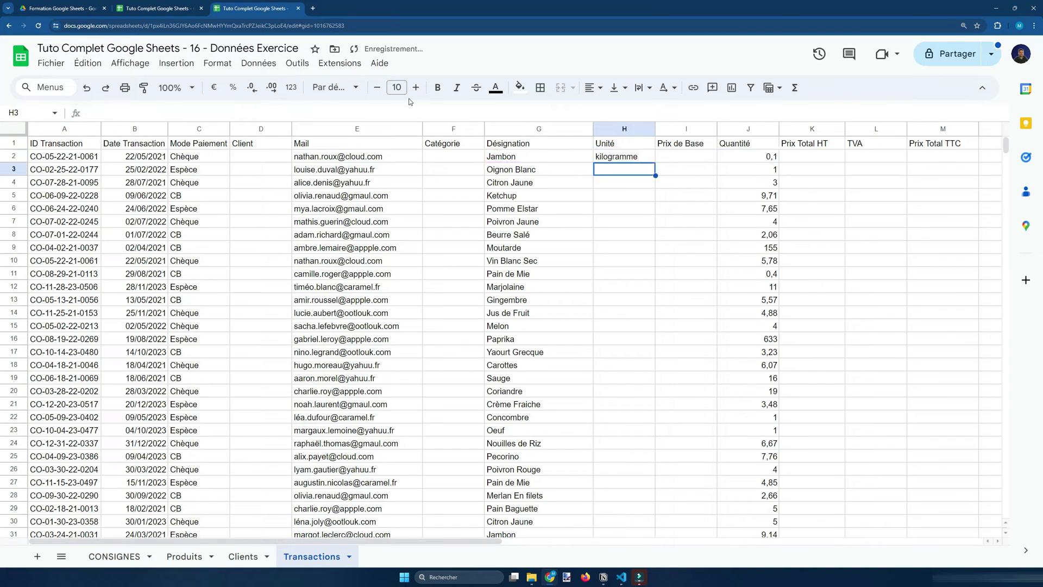
pyautogui.click(184, 557)
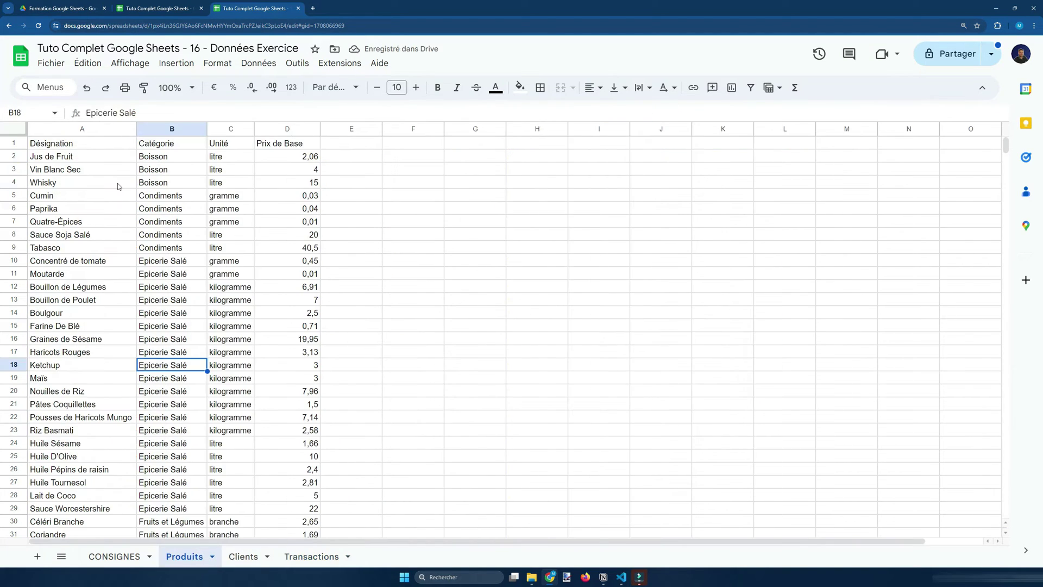
pyautogui.click(171, 183)
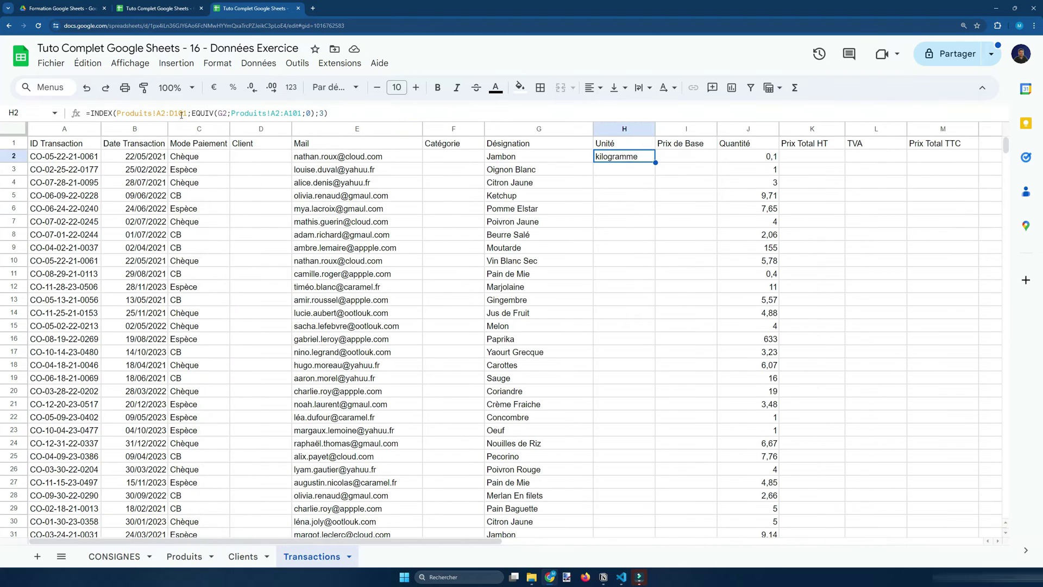
# Step: Copy the H2 formula into the Unité cells H3:H30
pyautogui.hotkey('ctrl', 'c')
pyautogui.moveTo(643, 169); pyautogui.dragTo(621, 511)
pyautogui.hotkey('ctrl', 'v')
pyautogui.scroll(1, 622, 512)
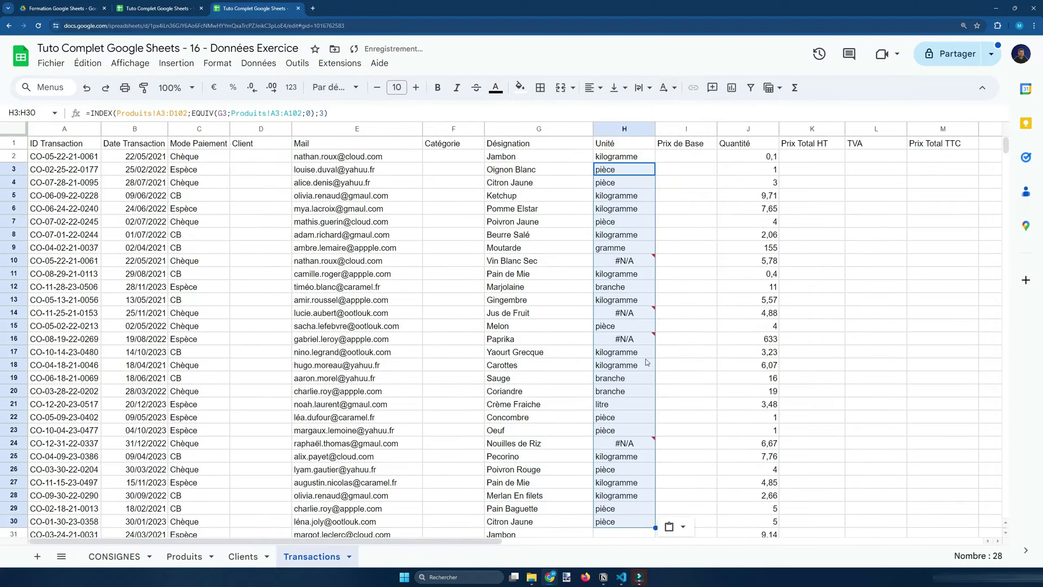
# Step: Inspect the copied Unité formulas around the #N/A cells in rows 10 to 14
pyautogui.click(643, 261)
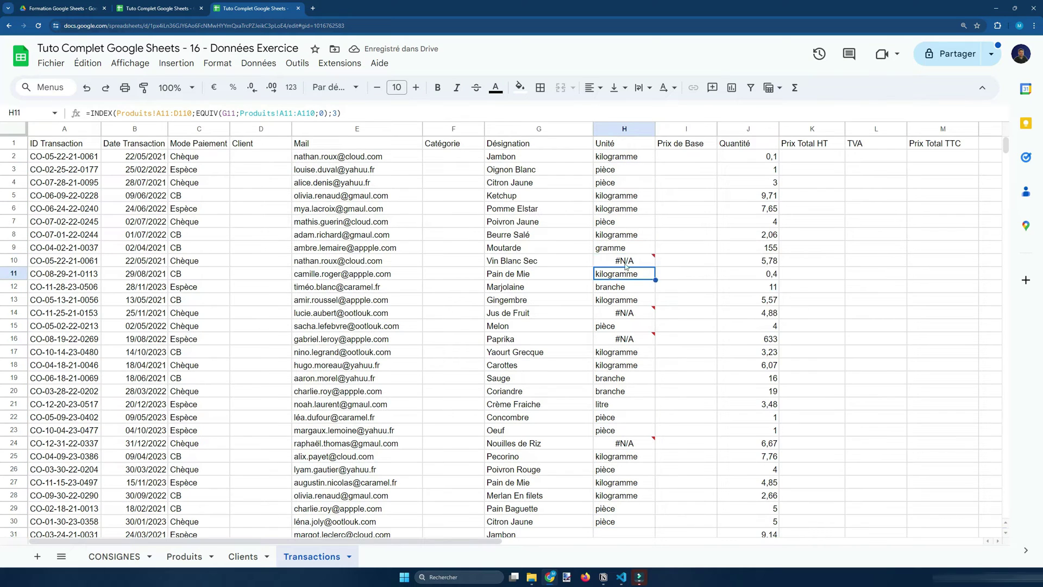
pyautogui.click(621, 284)
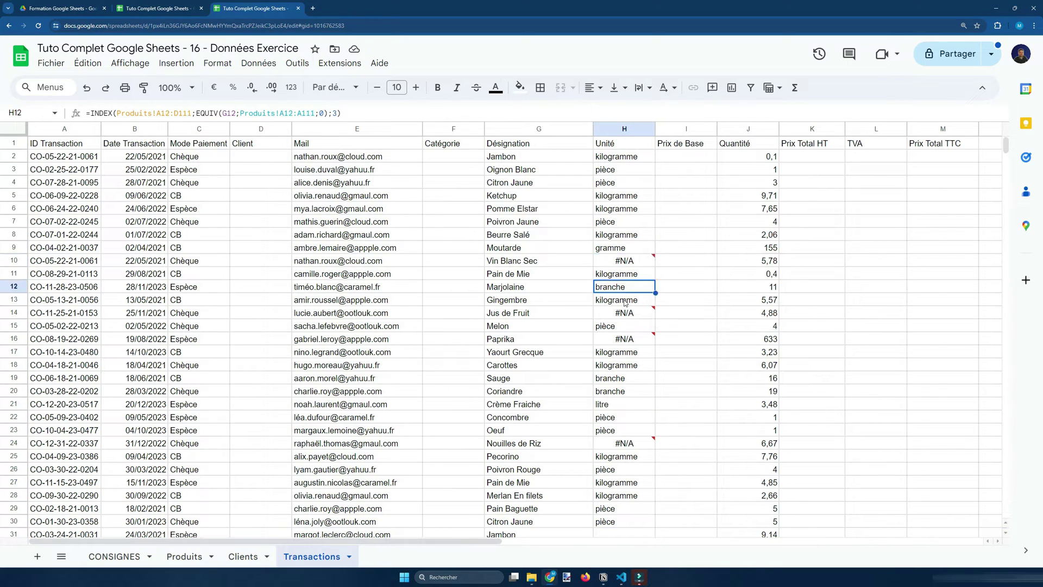
pyautogui.click(634, 316)
pyautogui.click(644, 275)
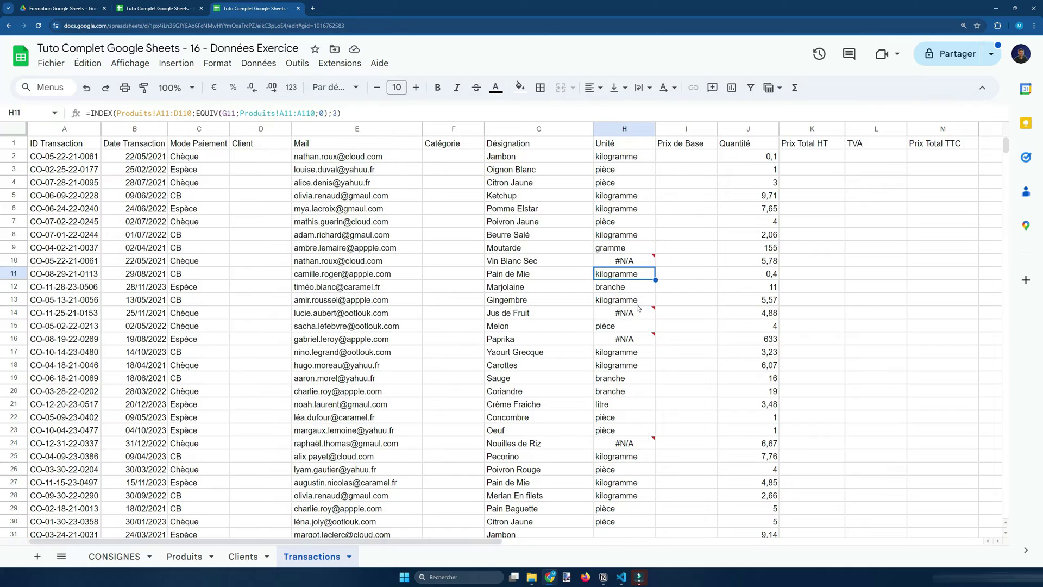
pyautogui.scroll(-5, 625, 271)
pyautogui.scroll(5, 625, 245)
# Step: Compare the references in the H2 and H3 formulas with their Désignation cells to see how they shift
pyautogui.click(618, 158)
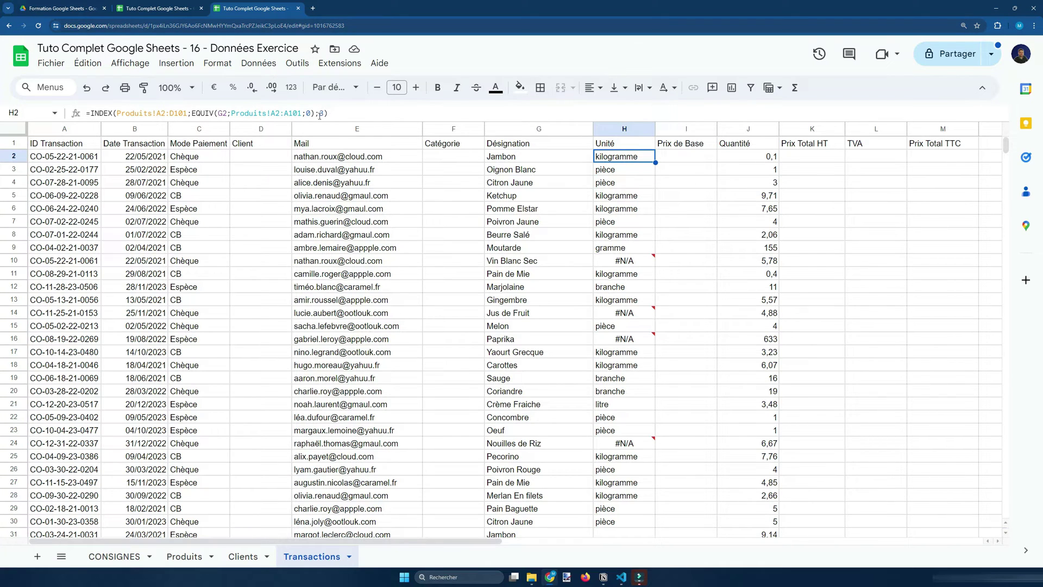
pyautogui.press('Down')
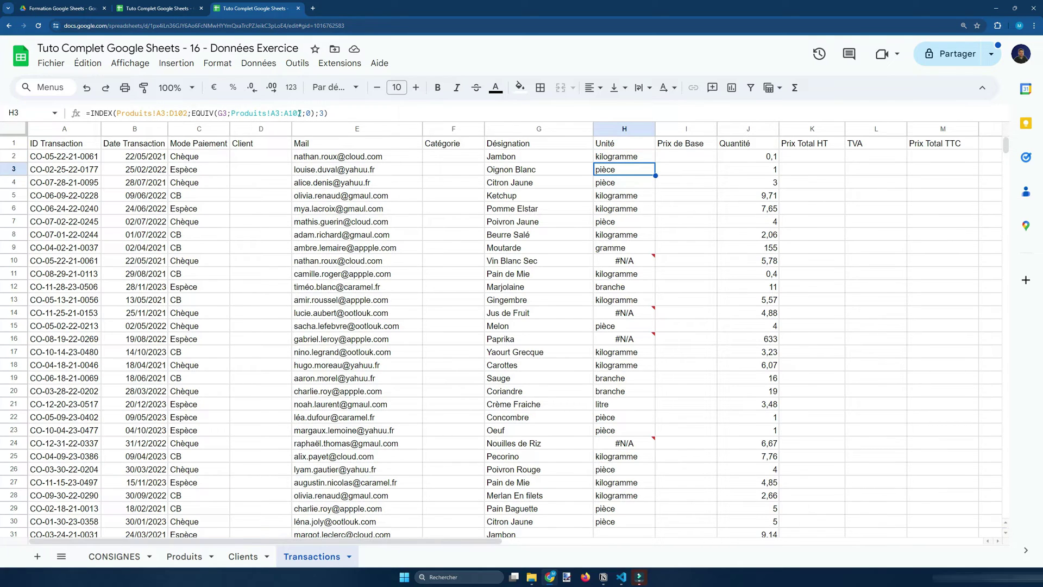
pyautogui.click(640, 161)
pyautogui.click(639, 170)
pyautogui.click(584, 167)
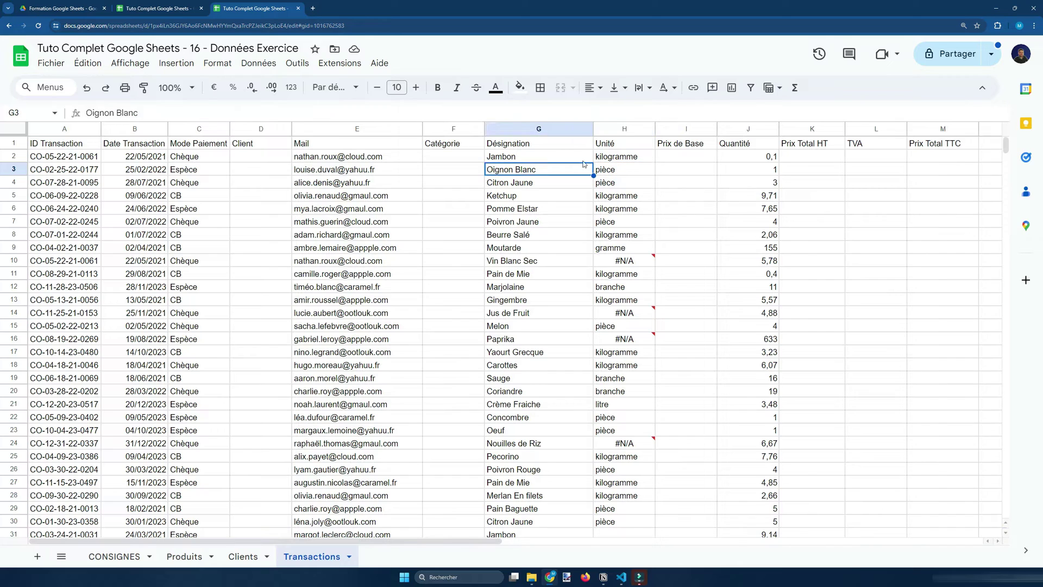
pyautogui.click(556, 159)
pyautogui.click(608, 173)
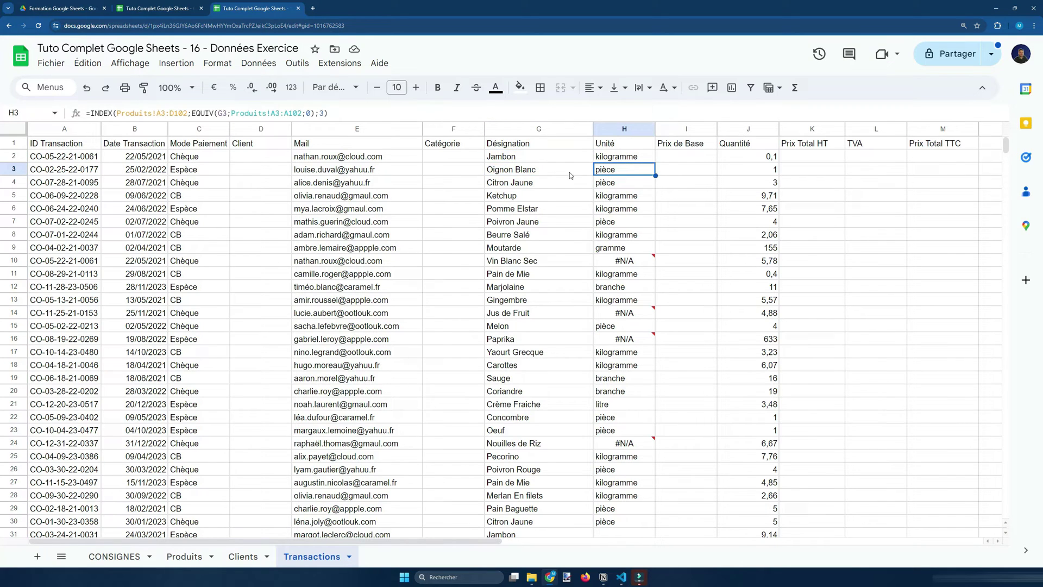
# Step: Open the H3 formula and highlight its INDEX table range and its EQUIV search range
pyautogui.click(227, 112)
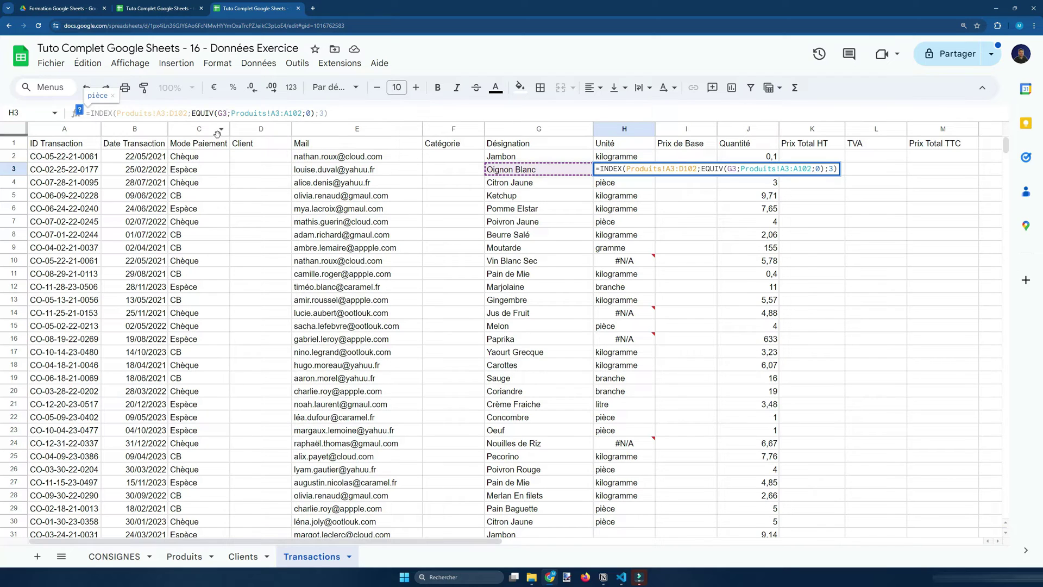
pyautogui.doubleClick(130, 113)
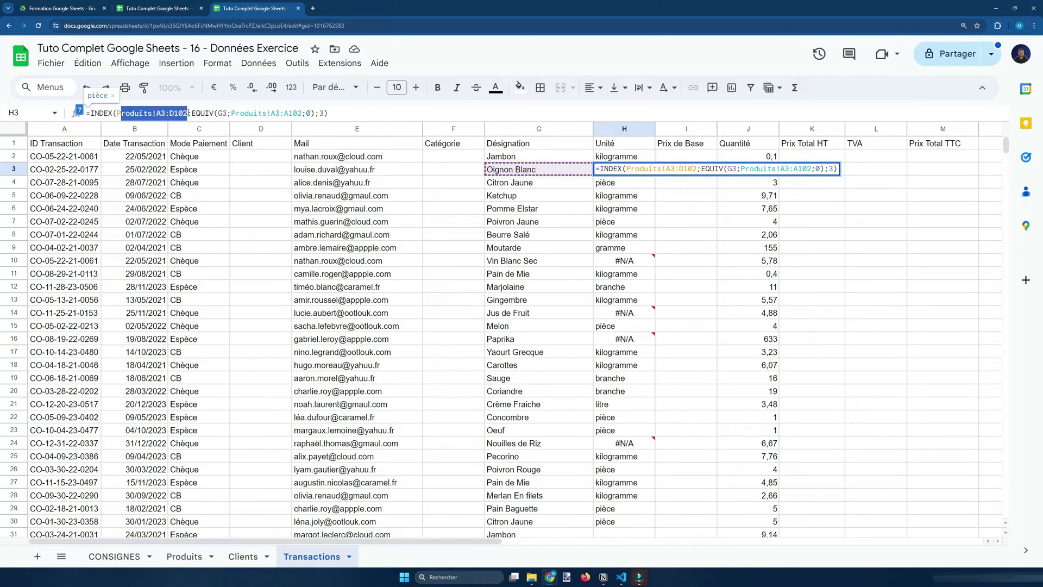
pyautogui.moveTo(231, 113); pyautogui.dragTo(281, 116)
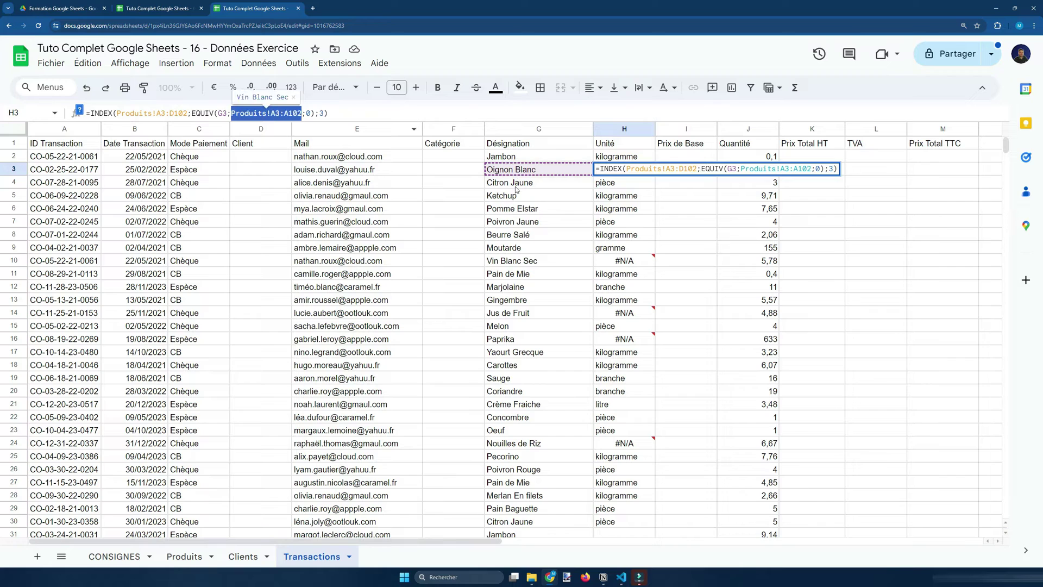
# Step: Close the H3 formula unchanged and clear the copied Unité formulas in H3:H30
pyautogui.click(280, 114)
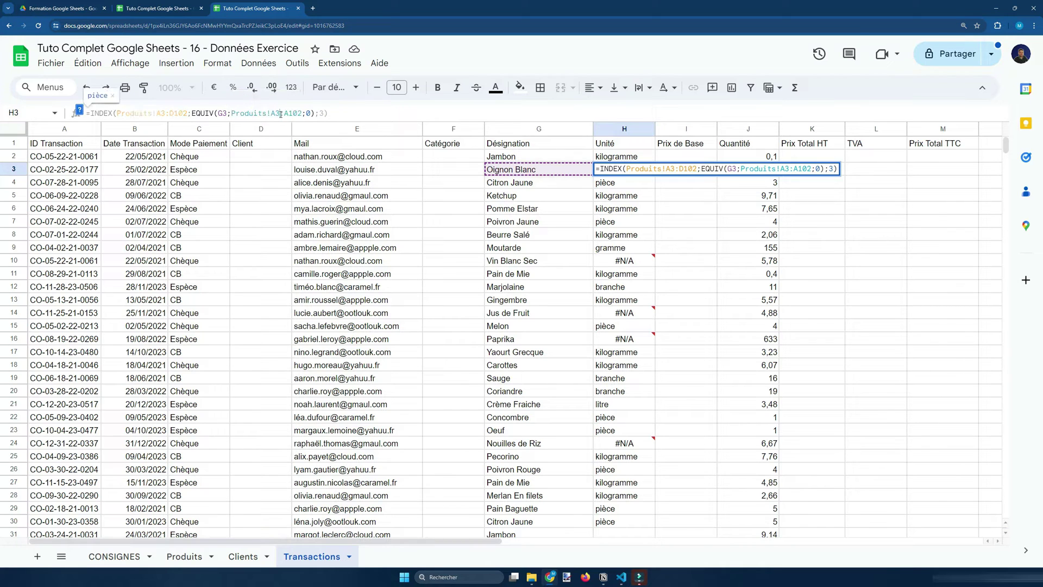
pyautogui.press('Return')
pyautogui.press('Up')
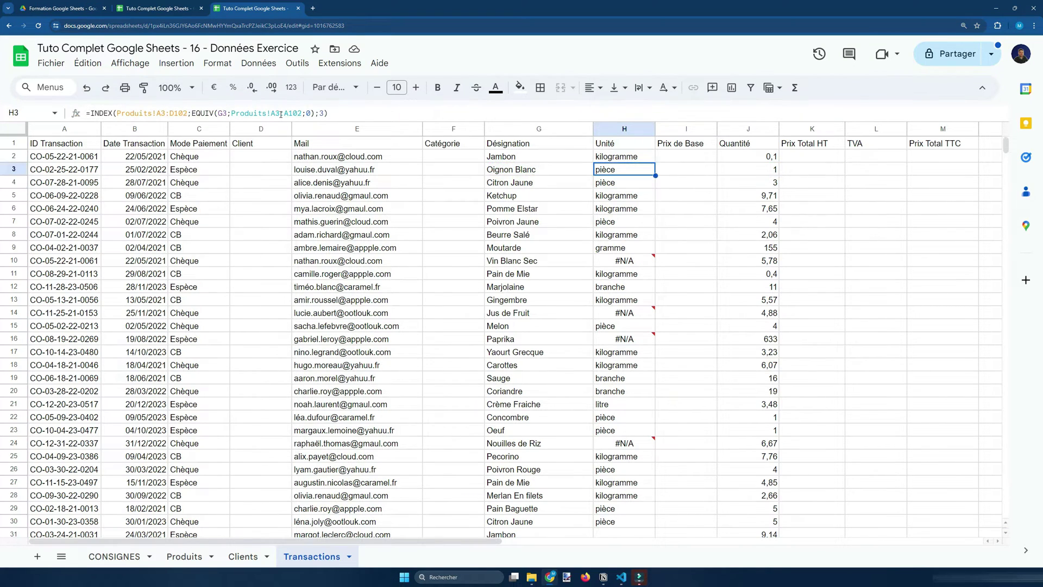
pyautogui.hotkey('ctrl', 'Down')
pyautogui.hotkey('ctrl', 'shift', 'Up')
pyautogui.hotkey('shift', 'Left')
pyautogui.hotkey('shift', 'Right')
pyautogui.hotkey('shift', 'Down')
pyautogui.hotkey('shift', 'Down')
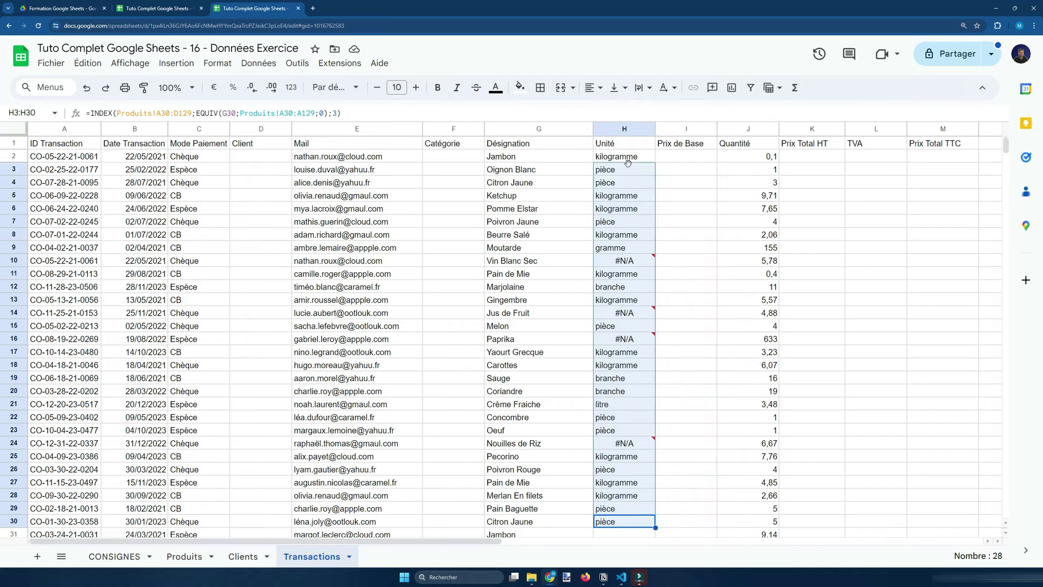
pyautogui.press('Delete')
# Step: Make the INDEX table range in the H2 formula absolute as Produits!$A$2:$D$101
pyautogui.hotkey('ctrl', 'Up')
pyautogui.press('F2')
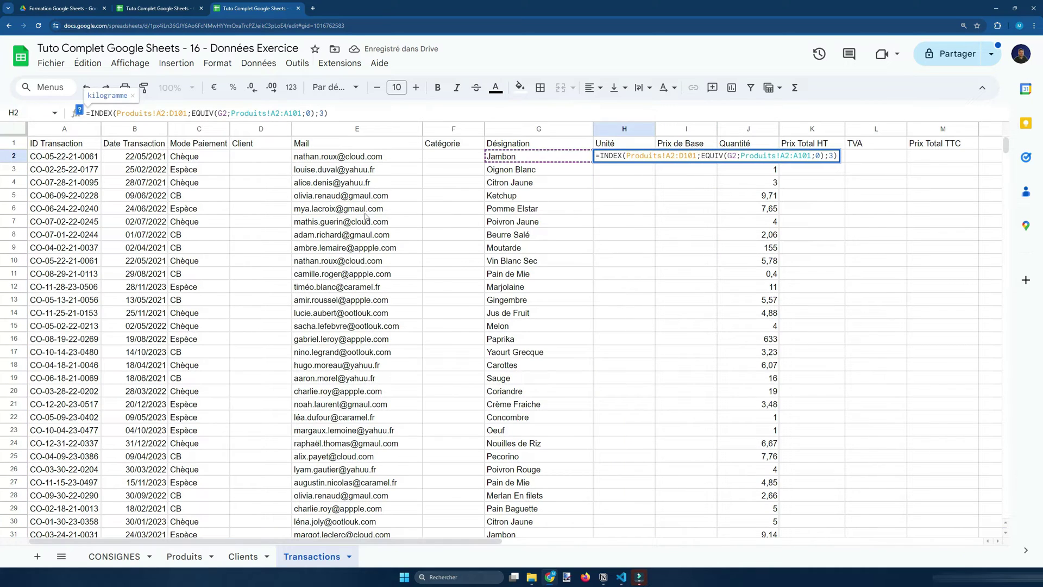
pyautogui.write('$')
pyautogui.press('Right')
pyautogui.write('$')
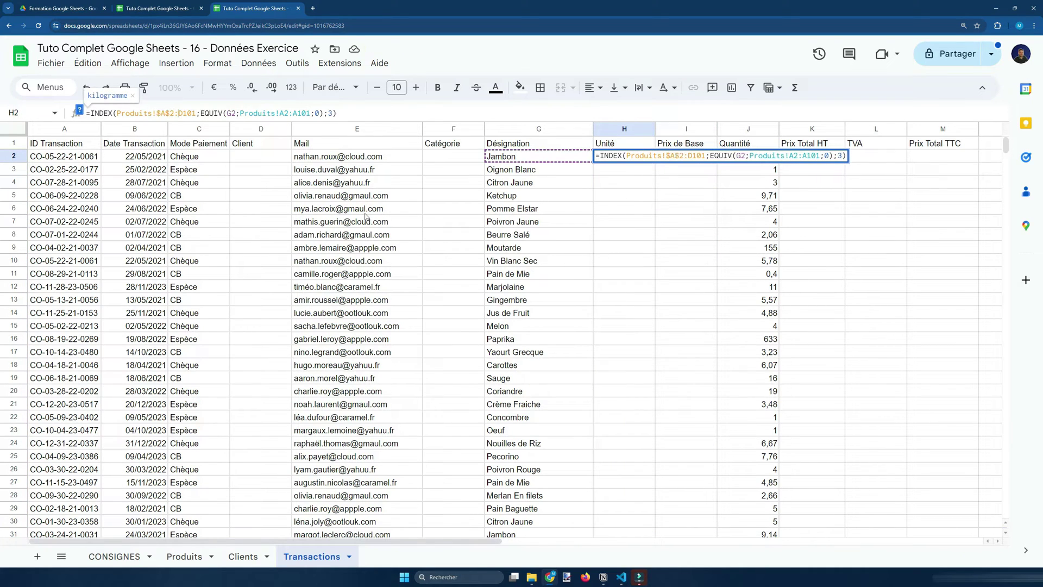
pyautogui.press('Right')
pyautogui.press('Right')
pyautogui.write('$')
pyautogui.press('Right')
pyautogui.write('$')
pyautogui.press('Right')
pyautogui.press('Right')
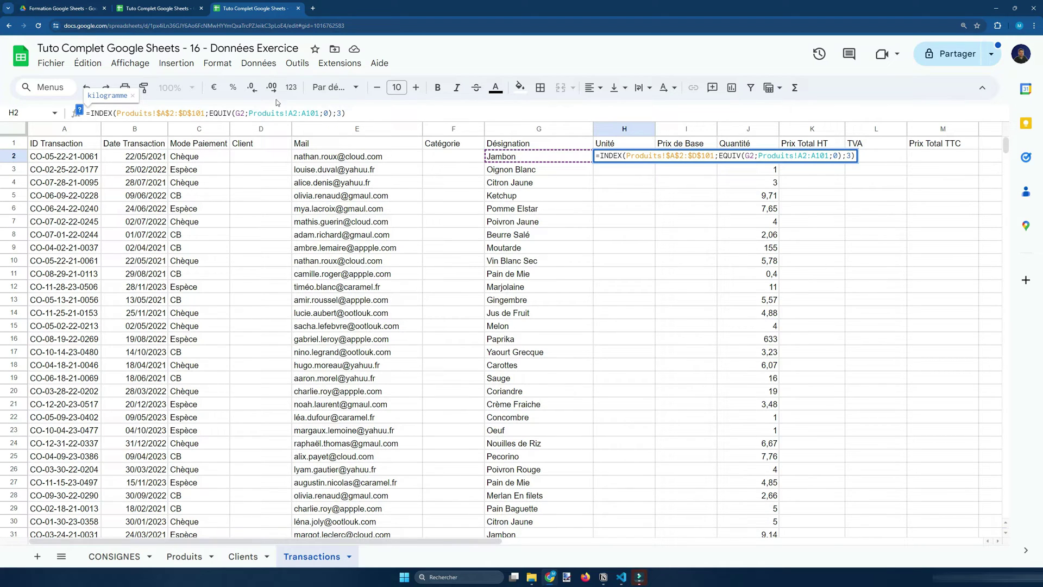
pyautogui.press('Right')
pyautogui.press('Right')
pyautogui.press('Right')
pyautogui.click(180, 115)
pyautogui.moveTo(120, 112); pyautogui.dragTo(200, 114)
pyautogui.click(200, 113)
# Step: Make the EQUIV search range in the H2 formula absolute as Produits!$A$2:$A$101 and validate the formula
pyautogui.click(254, 113)
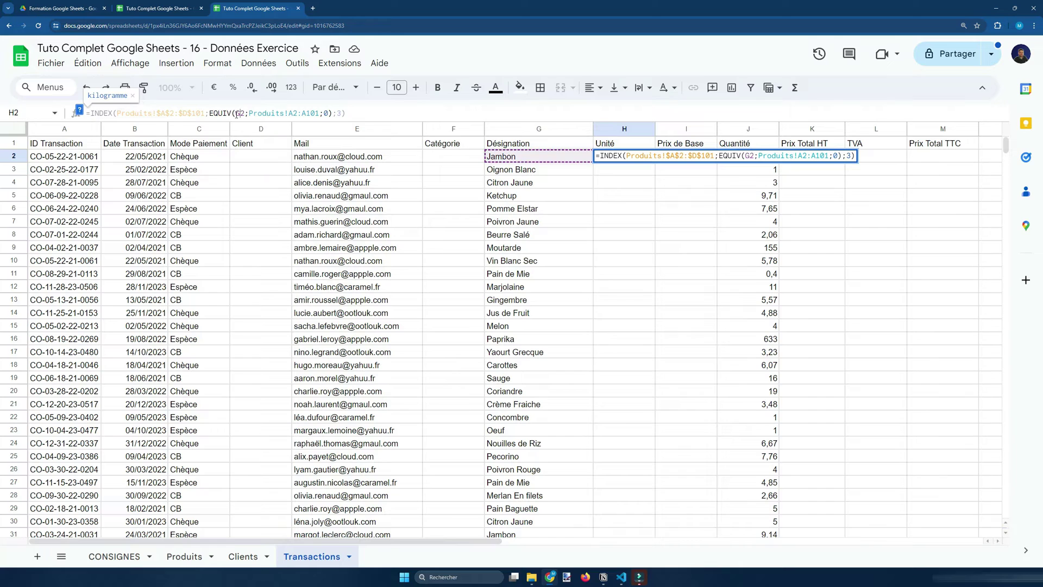
pyautogui.click(254, 113)
pyautogui.click(309, 113)
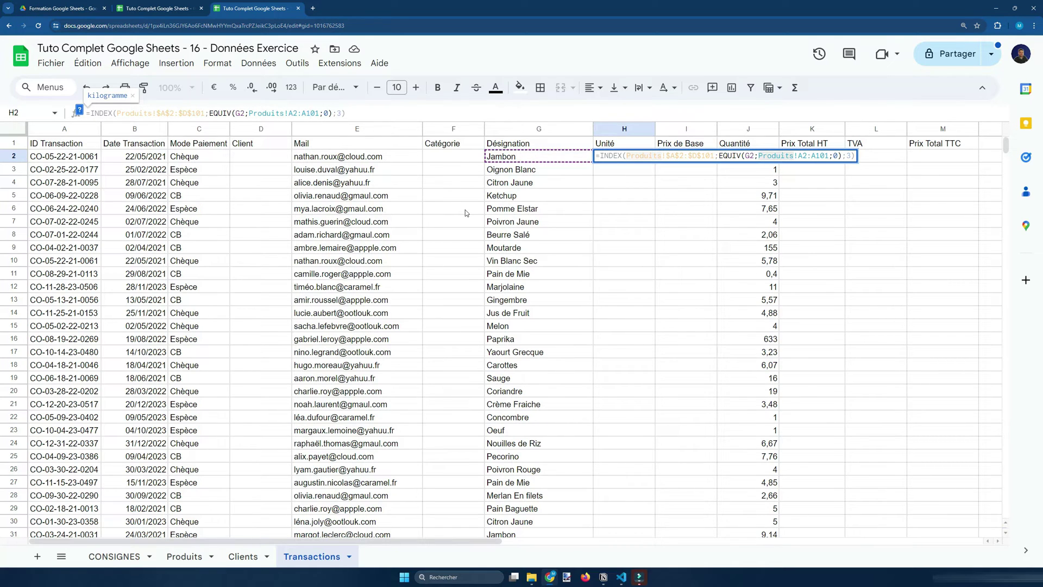
pyautogui.press('F4')
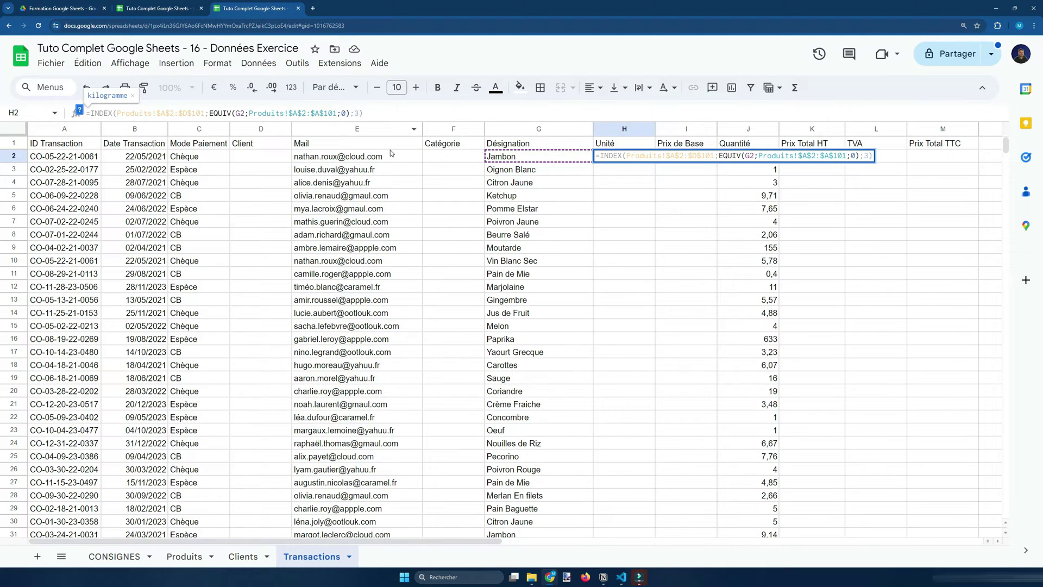
pyautogui.press('F4')
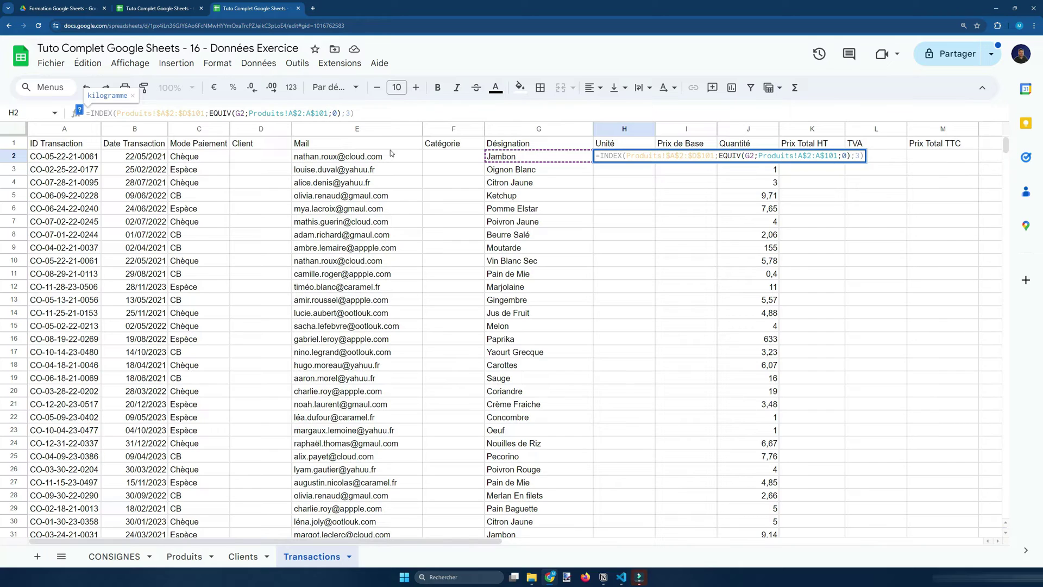
pyautogui.press('F4')
pyautogui.press('F4')
pyautogui.press('F4')
pyautogui.press('Return')
# Step: Fill the H2 formula down the whole Unité column for every transaction row
pyautogui.press('Up')
pyautogui.hotkey('ctrl', 'c')
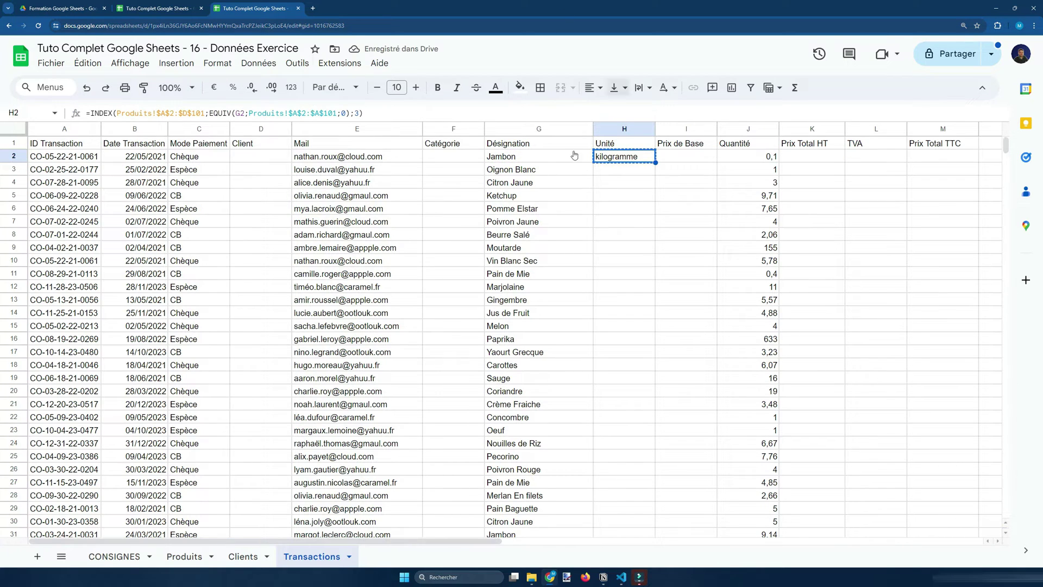
pyautogui.click(575, 222)
pyautogui.click(632, 159)
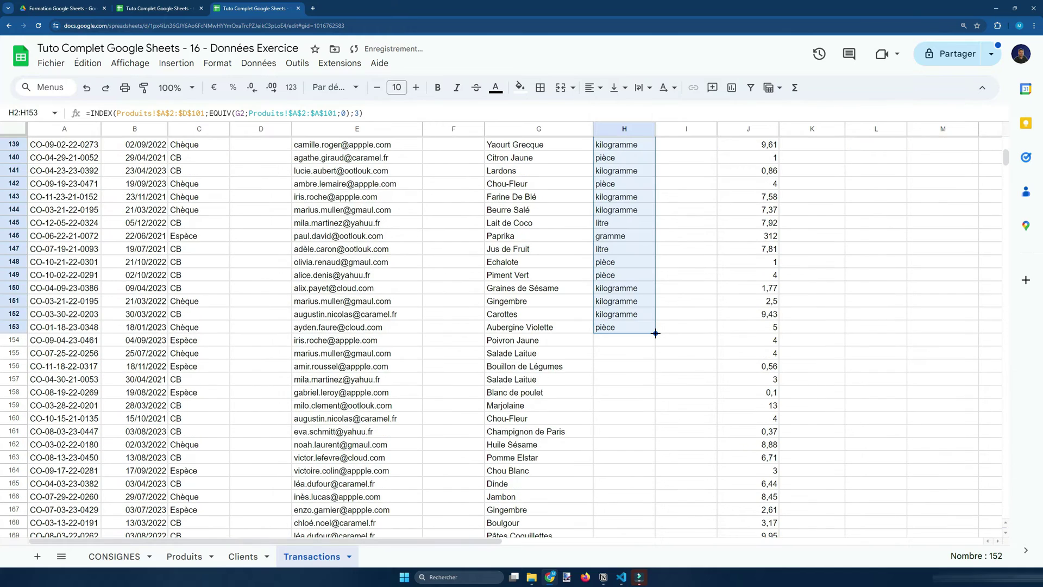
pyautogui.doubleClick(655, 333)
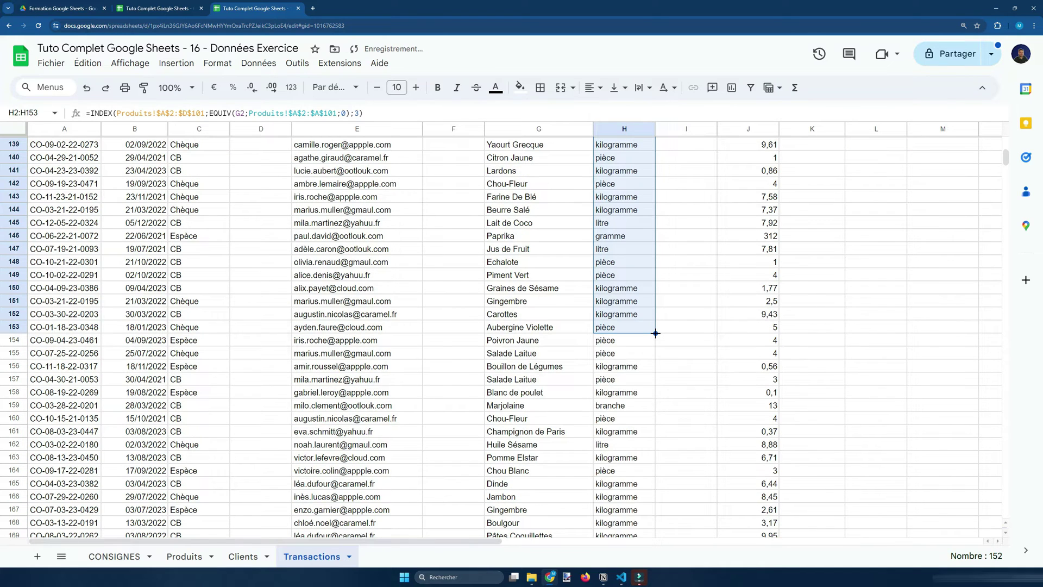
pyautogui.click(651, 345)
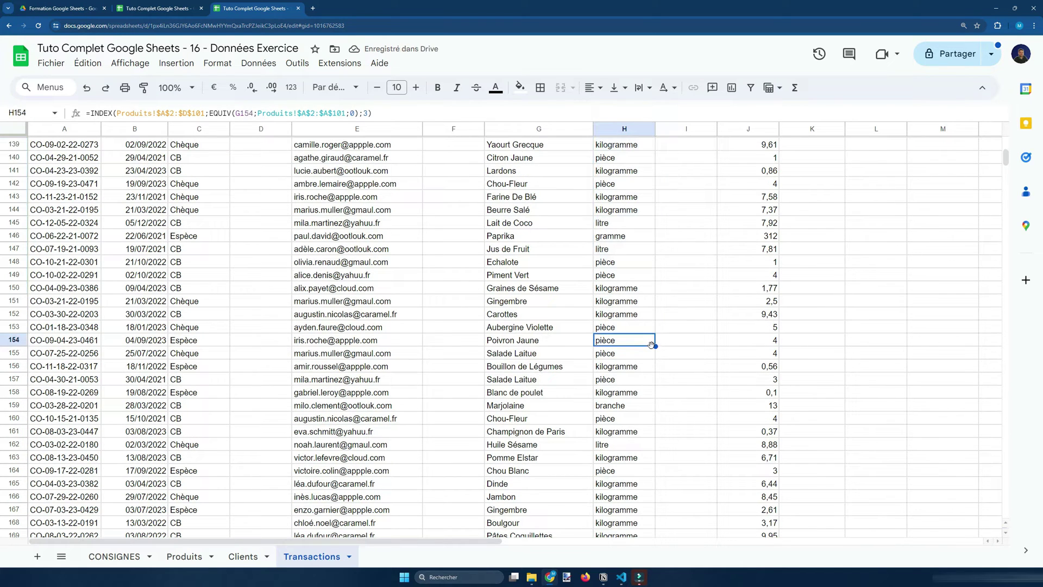
# Step: Check the Unité column down to its last row and compare the formulas in its first cells
pyautogui.hotkey('ctrl', 'Down')
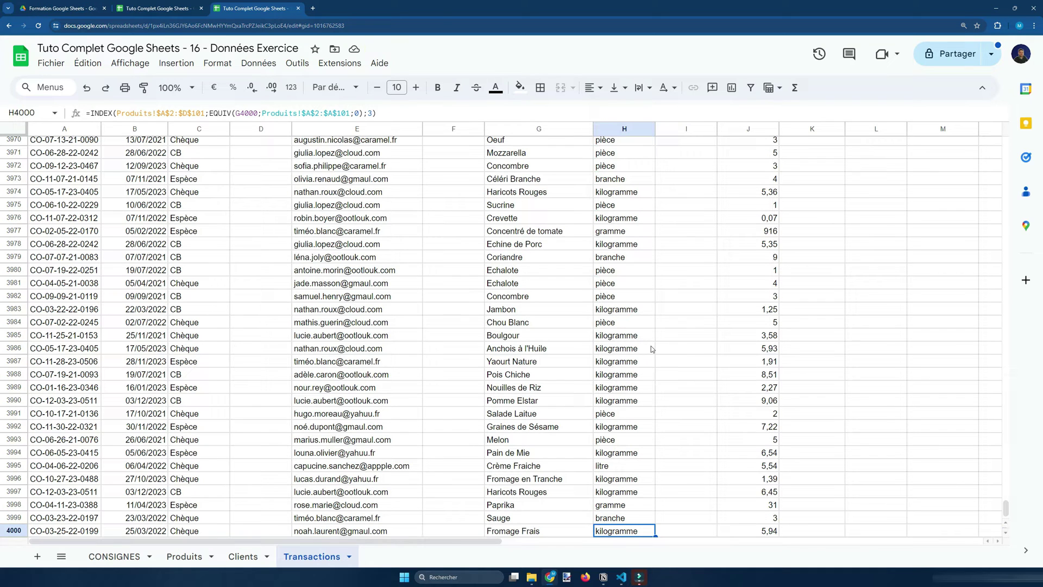
pyautogui.hotkey('ctrl', 'Up')
pyautogui.press('Down')
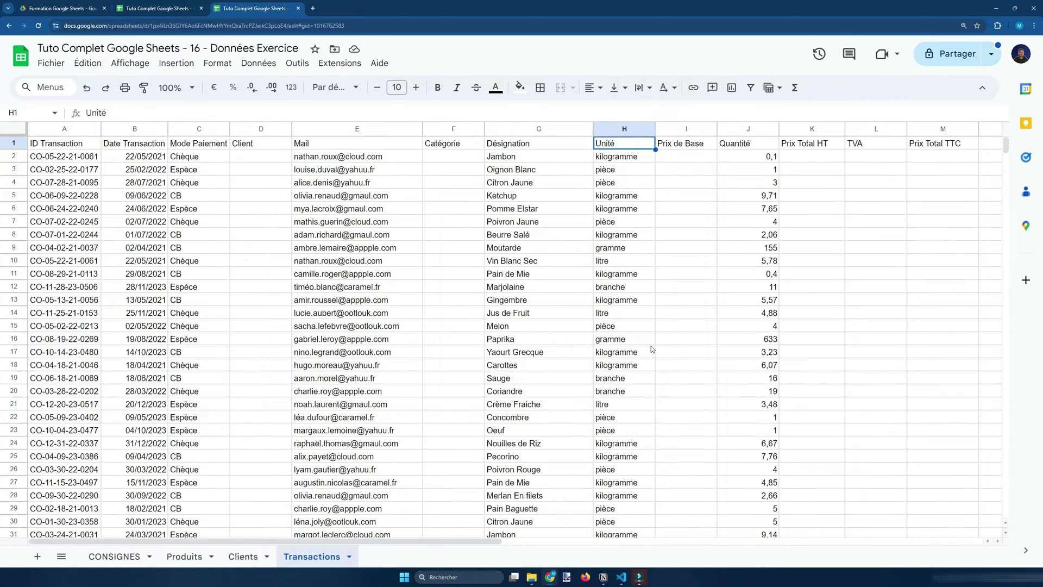
pyautogui.press('Down')
pyautogui.press('Down')
pyautogui.press('Down')
pyautogui.press('Up')
pyautogui.press('Up')
pyautogui.press('Up')
pyautogui.press('Up')
pyautogui.press('Down')
pyautogui.press('Down')
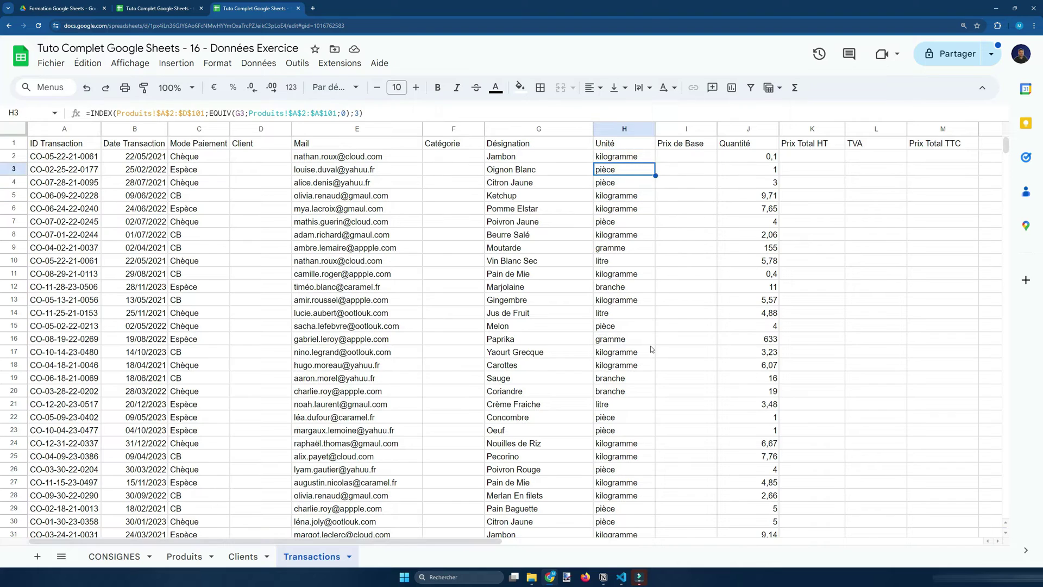
pyautogui.press('Up')
pyautogui.press('Up')
pyautogui.press('Down')
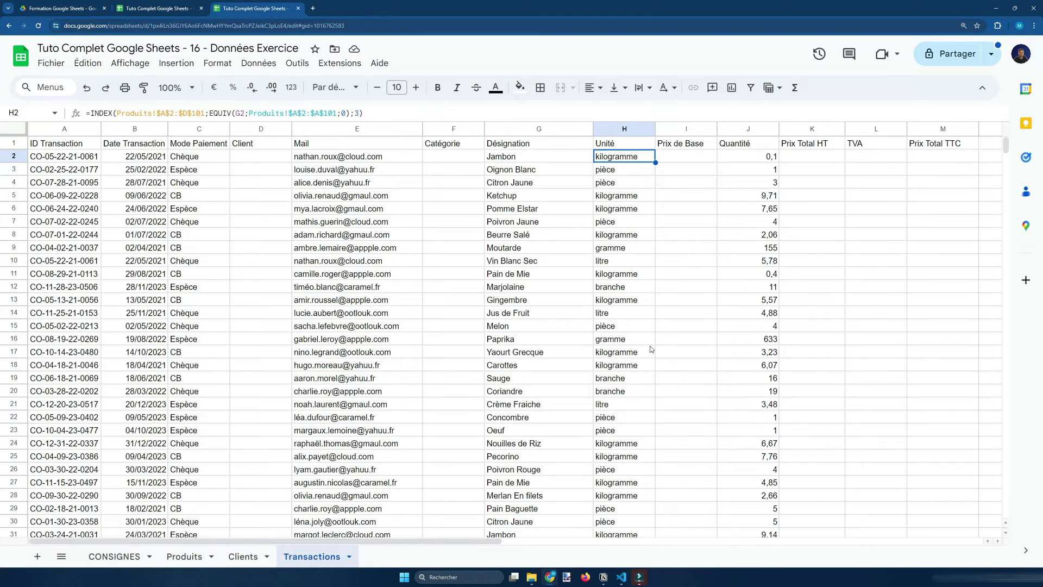
# Step: Copy the Unité formula from H2 into the Prix de Base cell I2
pyautogui.hotkey('ctrl', 'c')
pyautogui.press('Right')
pyautogui.hotkey('ctrl', 'v')
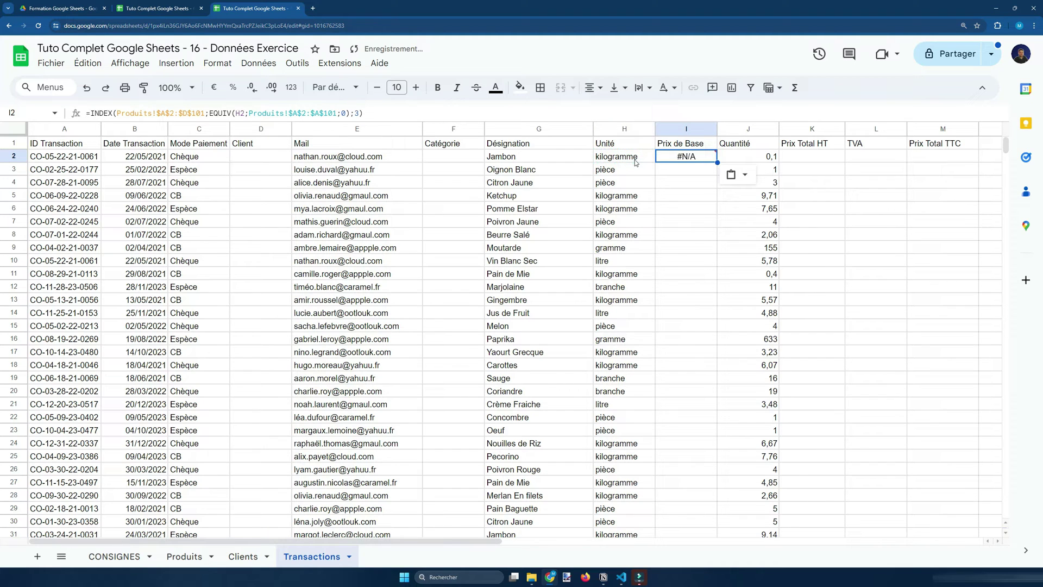
# Step: Highlight the INDEX table range and the EQUIV search range in the I2 formula
pyautogui.click(115, 114)
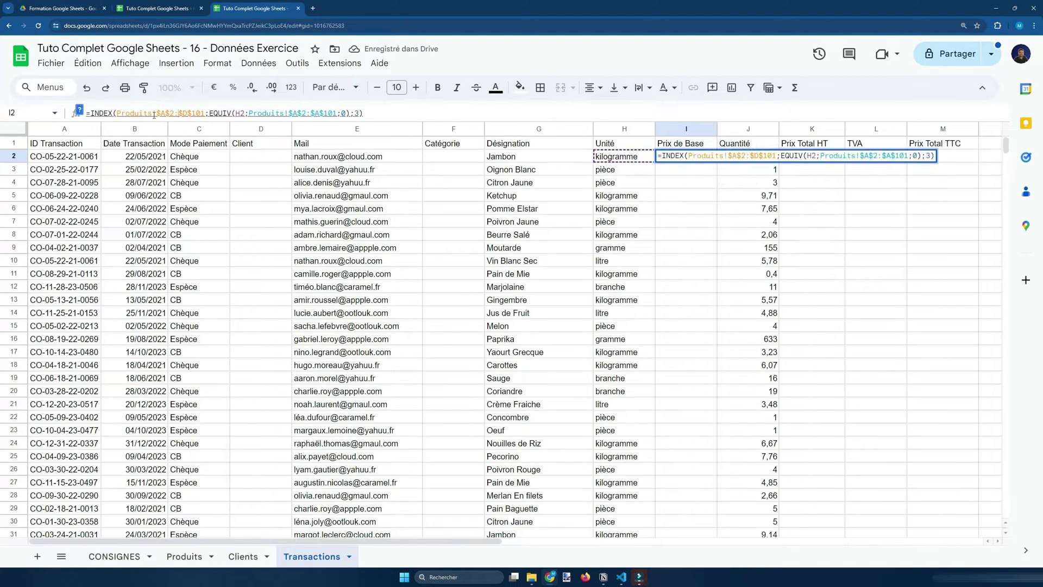
pyautogui.moveTo(116, 114); pyautogui.dragTo(201, 114)
pyautogui.click(116, 114)
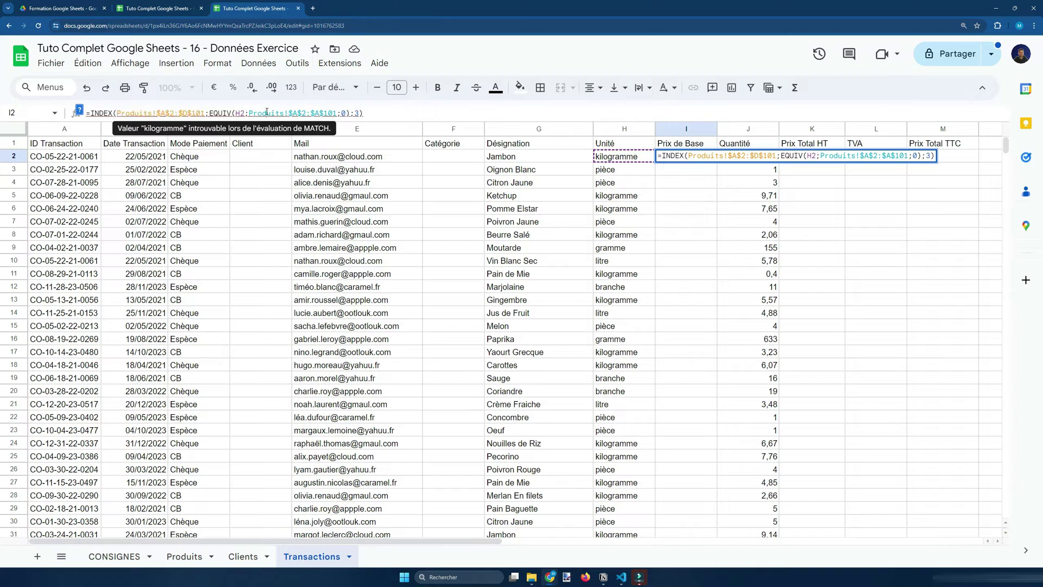
pyautogui.moveTo(116, 113); pyautogui.dragTo(206, 113)
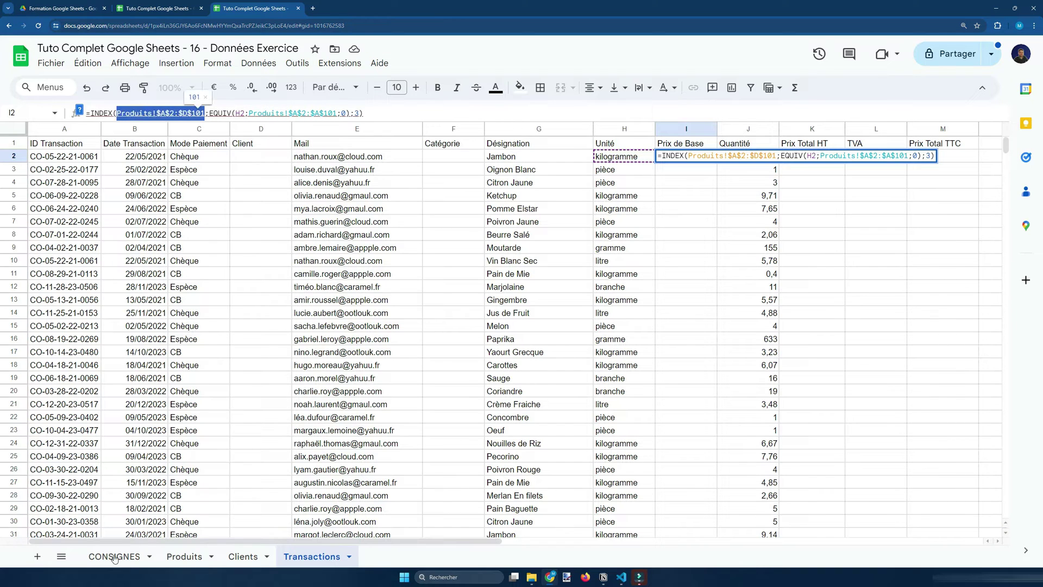
pyautogui.moveTo(249, 114); pyautogui.dragTo(336, 114)
# Step: Change the EQUIV lookup reference in the I2 formula to $G2, locking the Désignation column
pyautogui.click(248, 114)
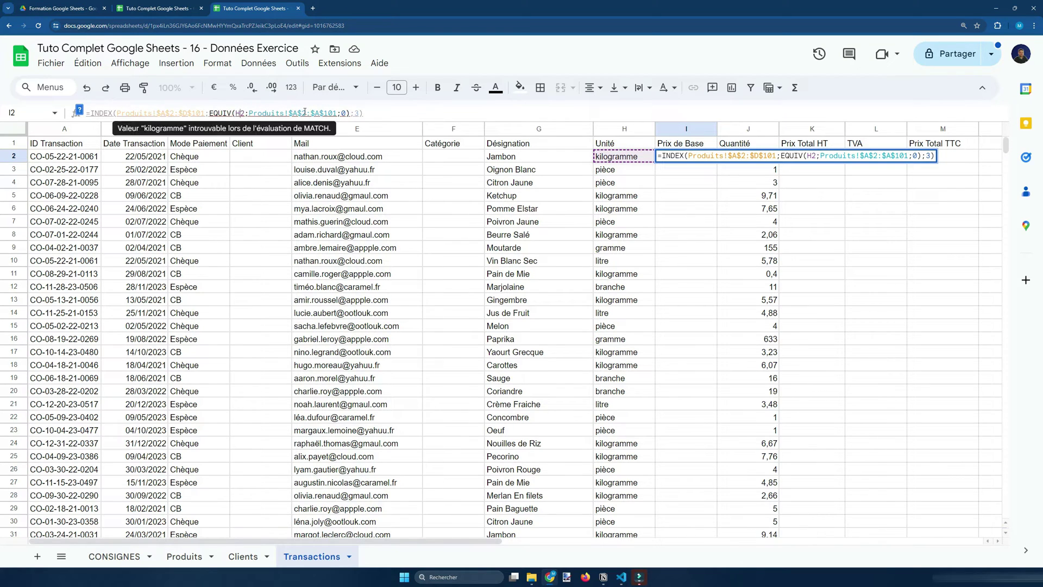
pyautogui.press('Left')
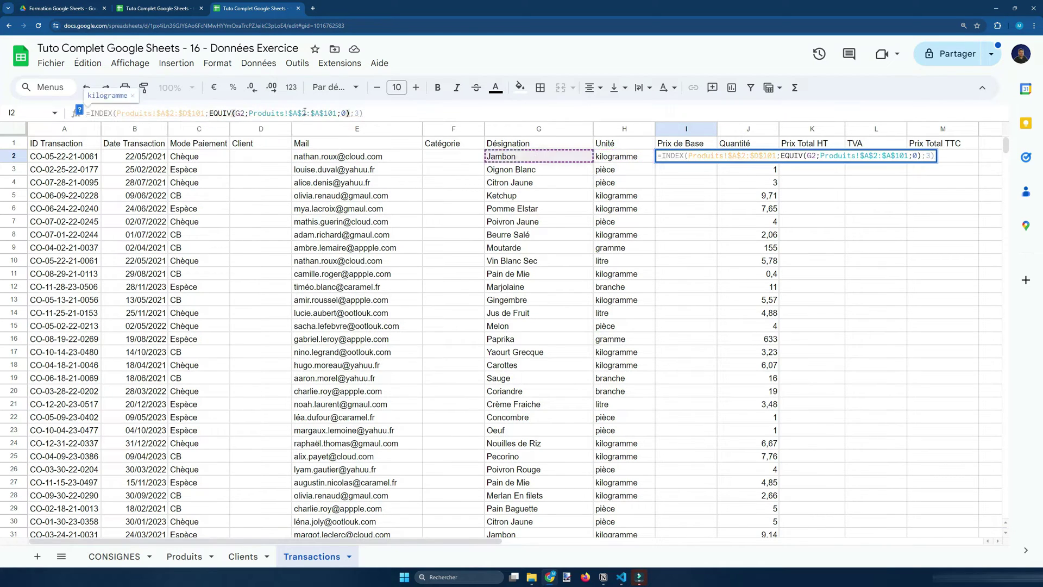
pyautogui.write('$')
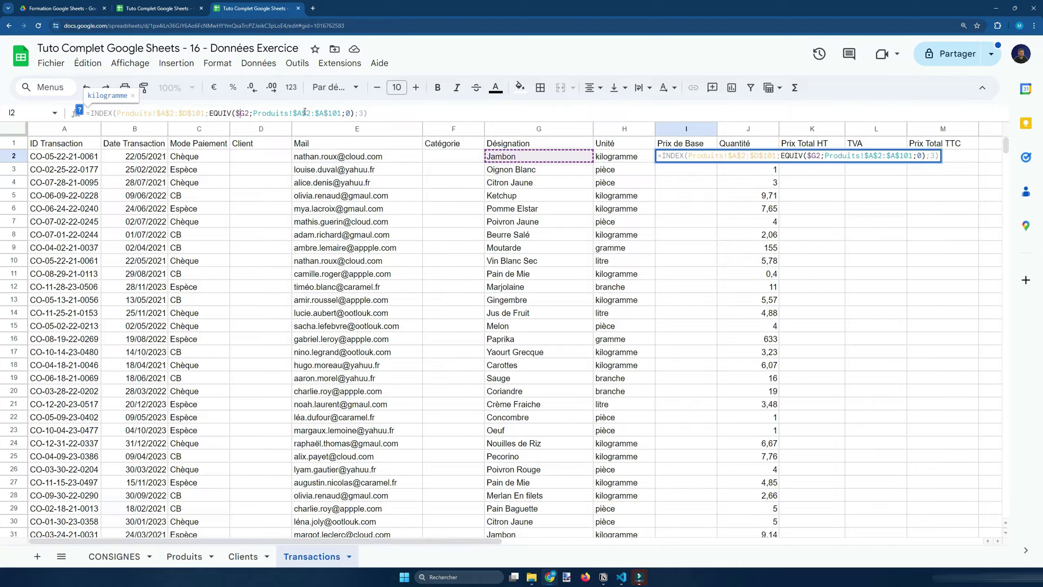
pyautogui.press('Return')
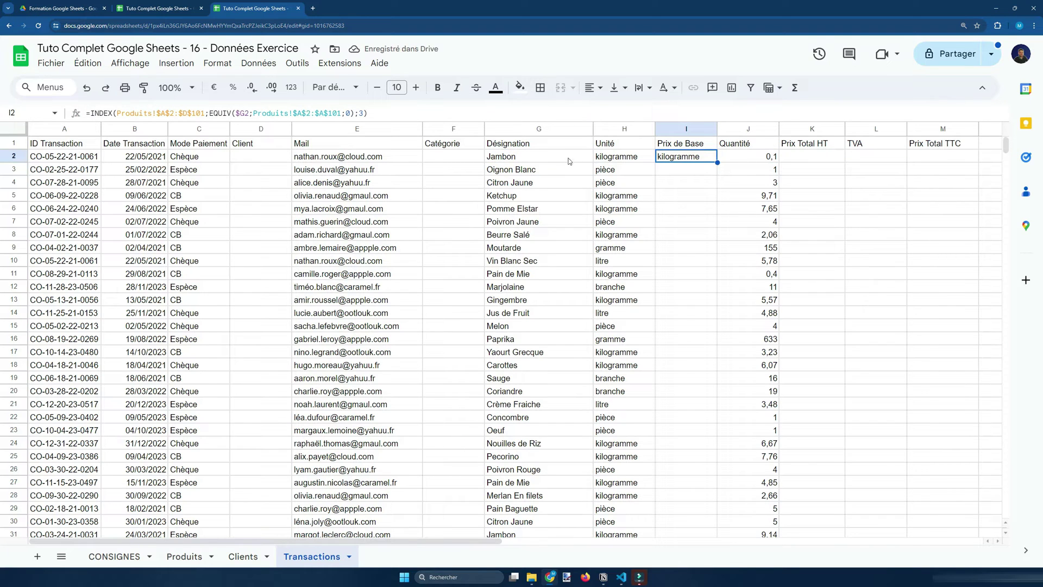
pyautogui.click(243, 113)
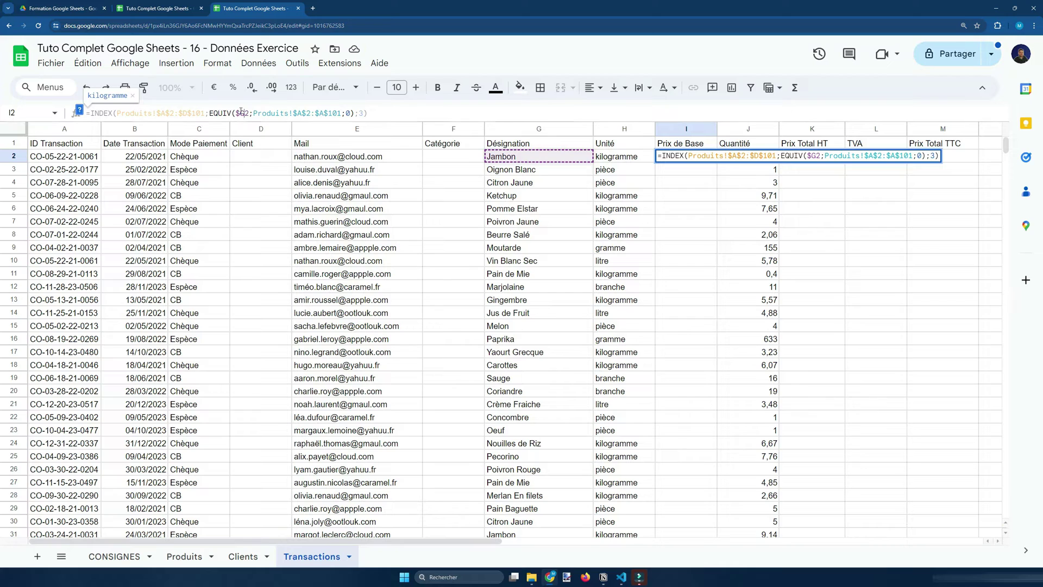
pyautogui.press('Return')
pyautogui.press('Up')
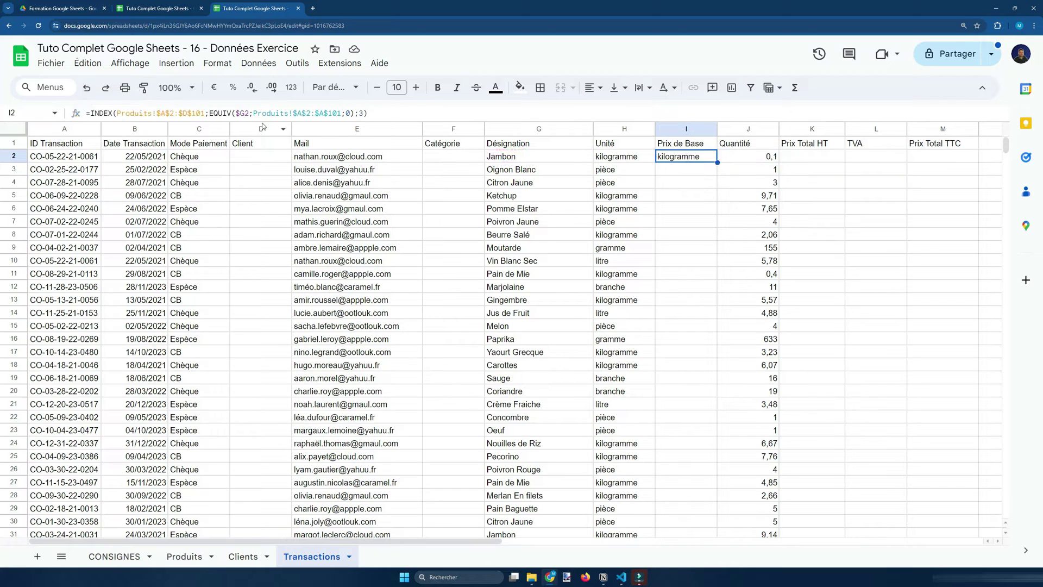
# Step: Copy the I2 formula into the Prix de Base cells I3 and I4
pyautogui.hotkey('ctrl', 'c')
pyautogui.press('Down')
pyautogui.hotkey('ctrl', 'v')
pyautogui.press('Down')
pyautogui.hotkey('ctrl', 'v')
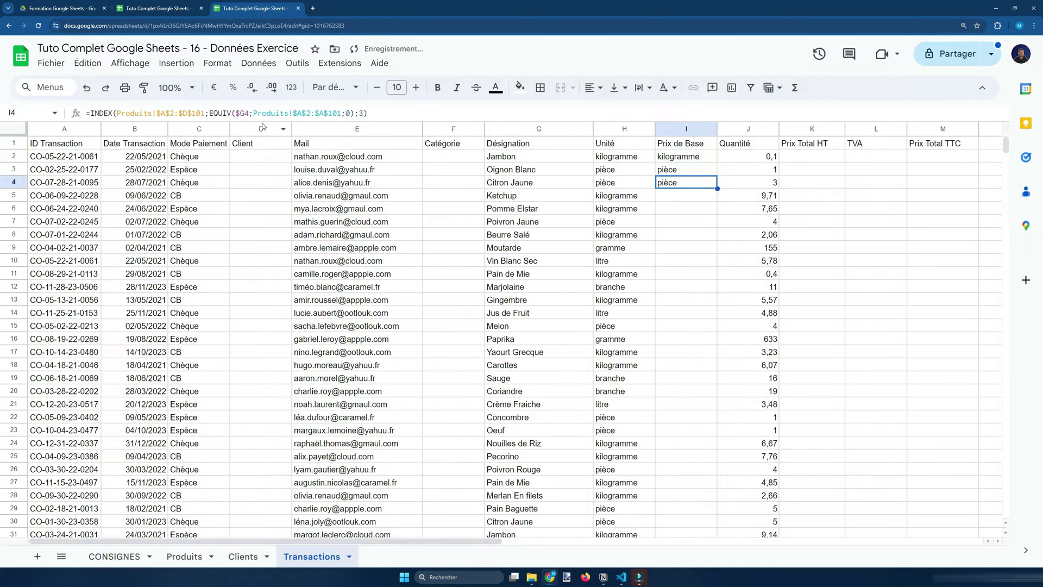
pyautogui.press('Up')
pyautogui.press('Up')
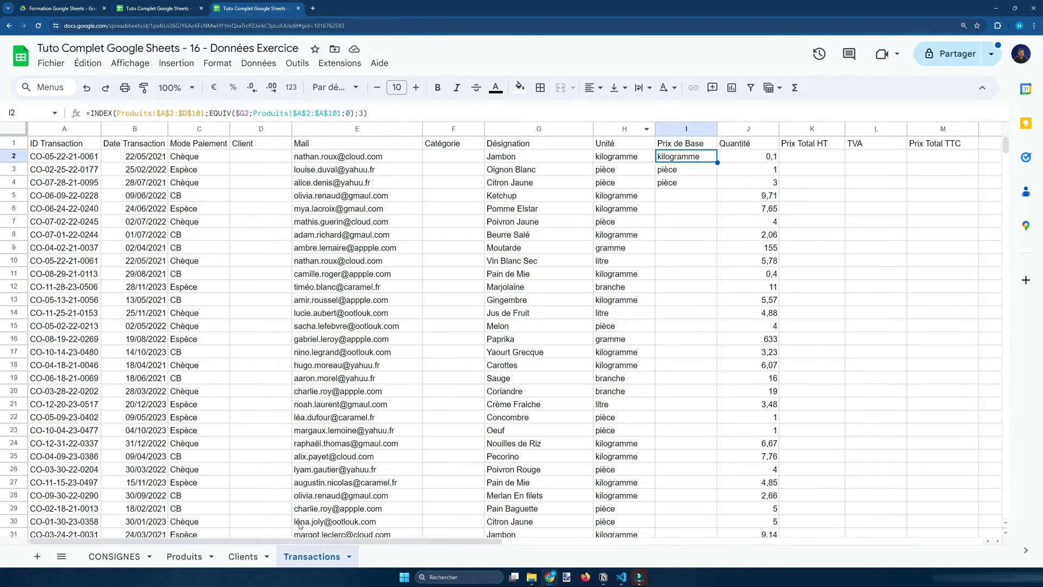
# Step: Check the Prix de Base column's position in the Produits sheet and set the INDEX column number in I2 to 4
pyautogui.click(198, 555)
pyautogui.click(261, 155)
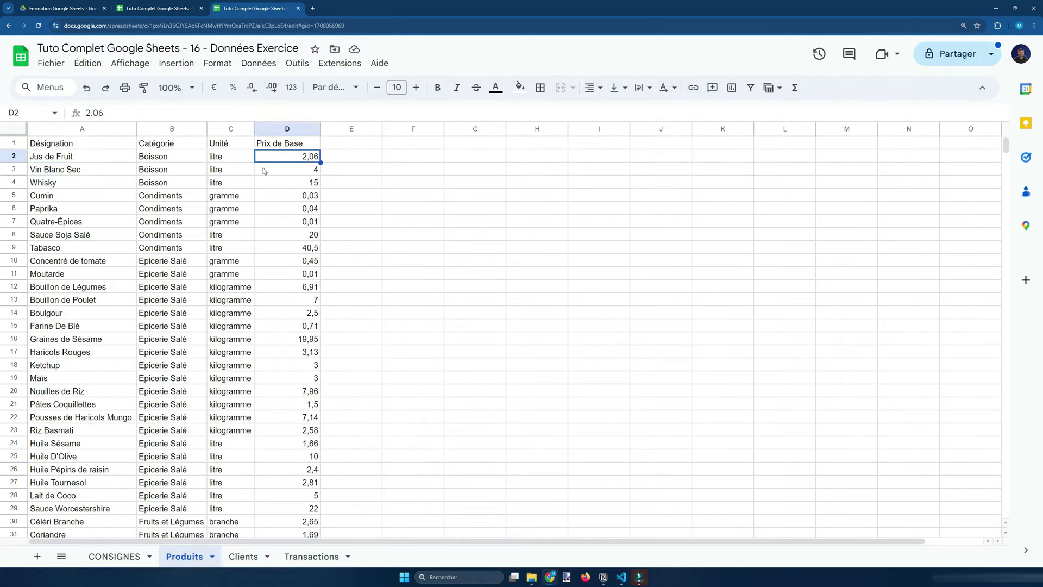
pyautogui.click(243, 555)
pyautogui.click(311, 556)
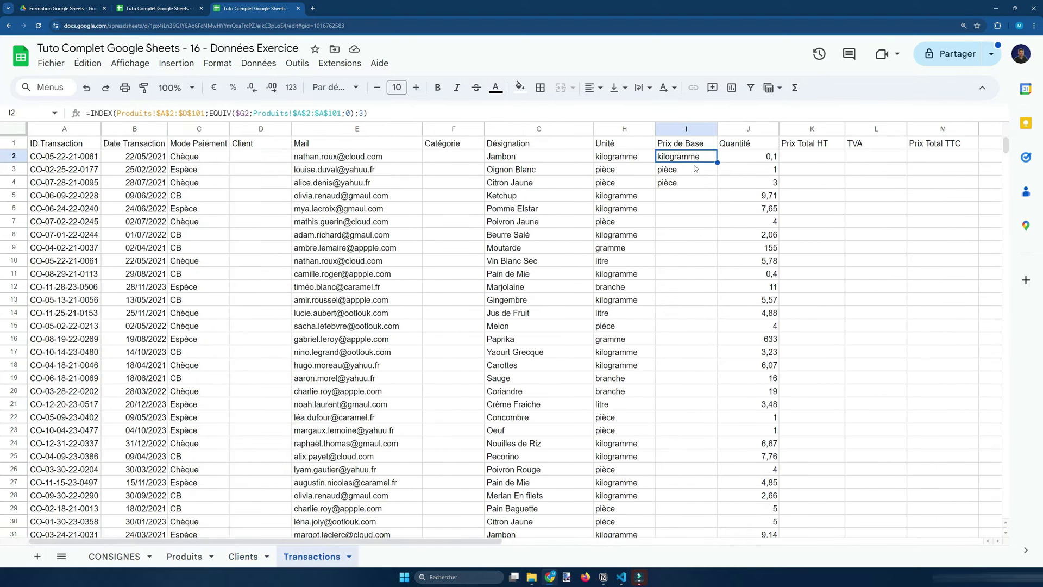
pyautogui.click(361, 113)
pyautogui.press('BackSpace')
pyautogui.write('4')
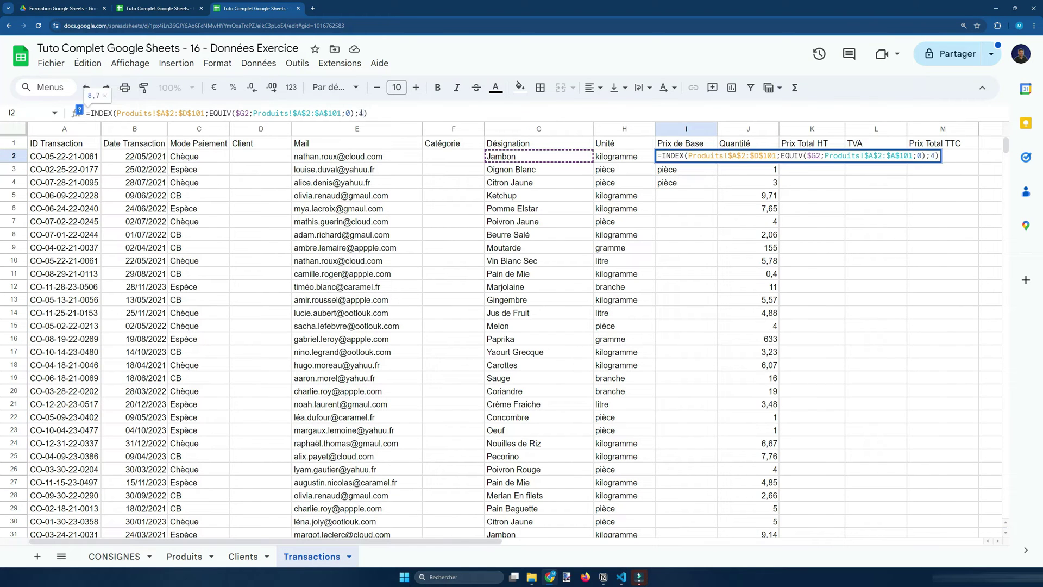
pyautogui.press('Return')
# Step: Copy the I2 formula with column number 4 into the Prix de Base cells I3 and I4
pyautogui.hotkey('ctrl', 'd')
pyautogui.press('Down')
pyautogui.hotkey('ctrl', 'd')
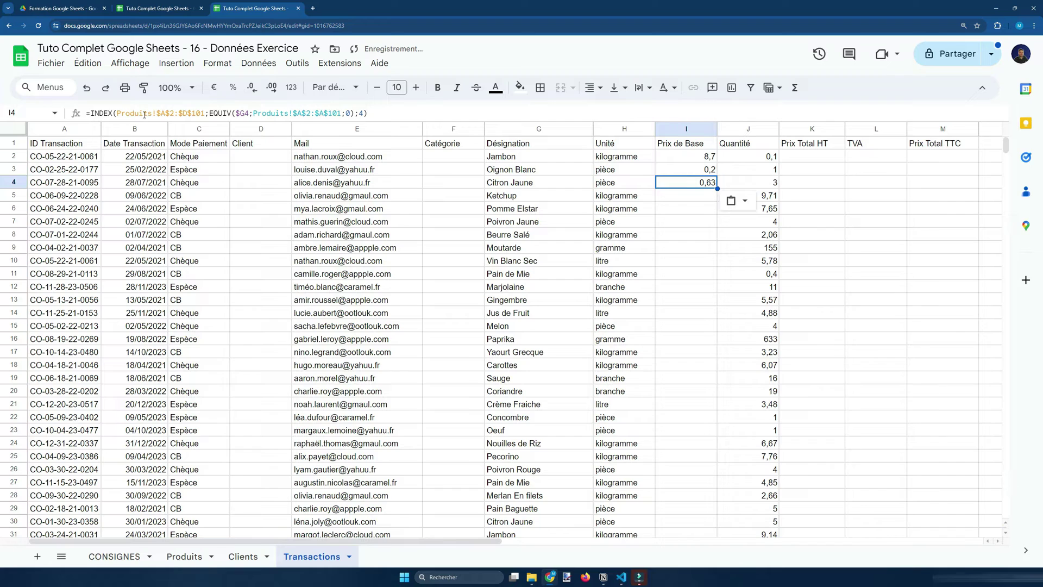
# Step: Inspect the Produits ranges and the EQUIV lookup reference in the I4 formula
pyautogui.click(248, 115)
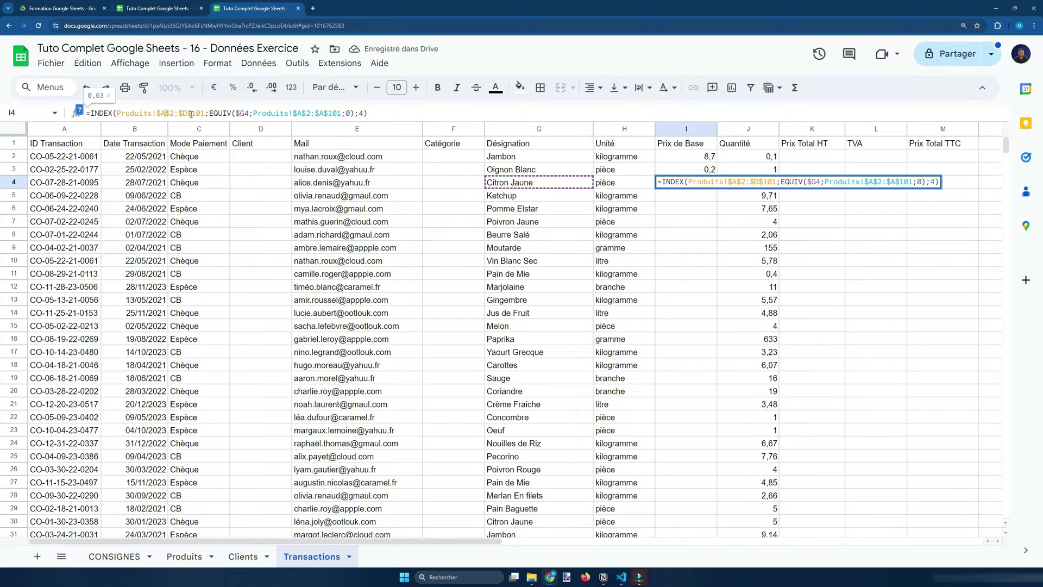
pyautogui.moveTo(260, 113); pyautogui.dragTo(310, 114)
pyautogui.click(227, 113)
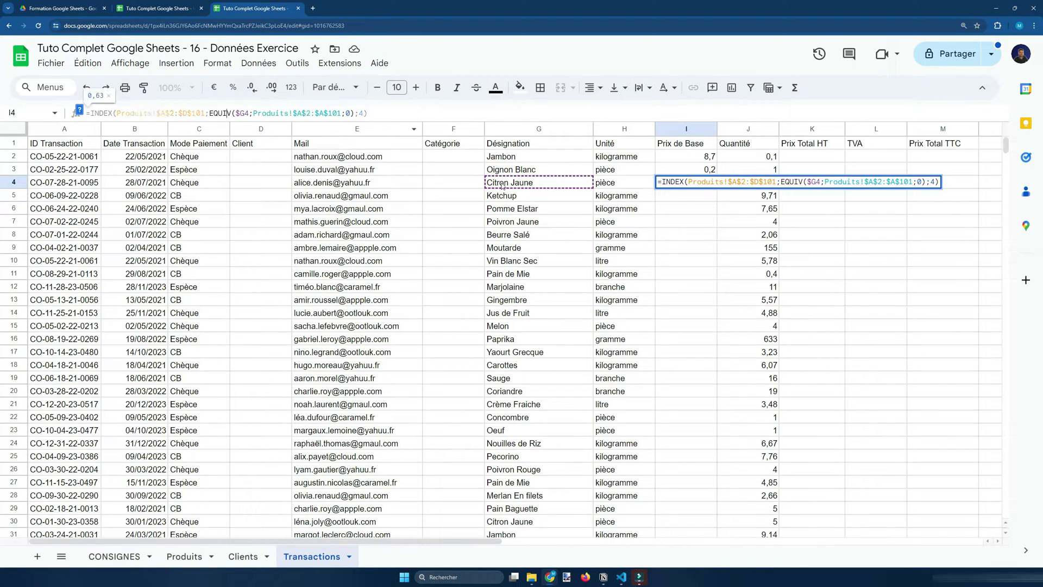
pyautogui.press('Escape')
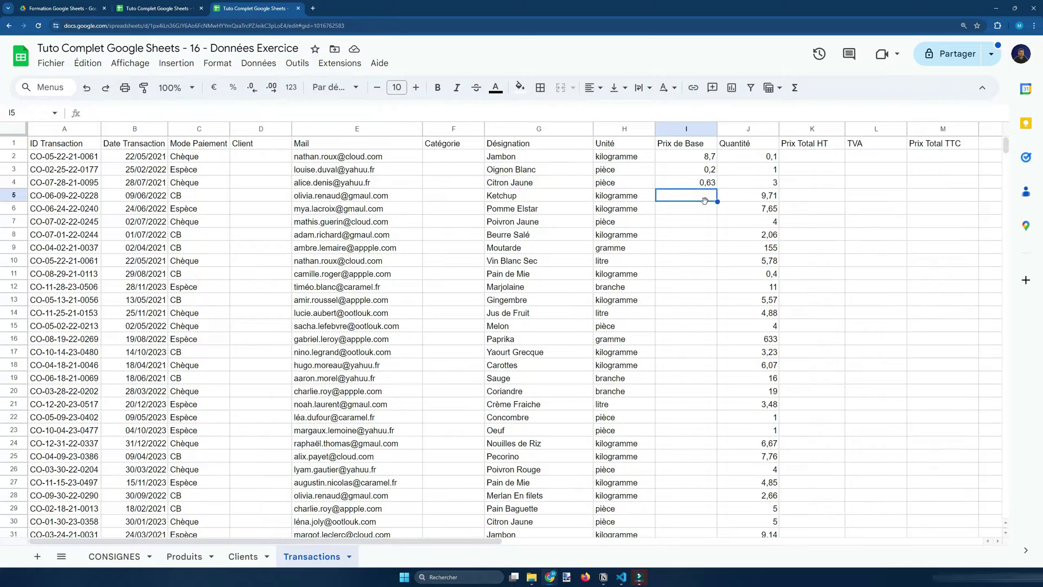
# Step: Fill the I4 formula down the rest of the Prix de Base column
pyautogui.doubleClick(717, 188)
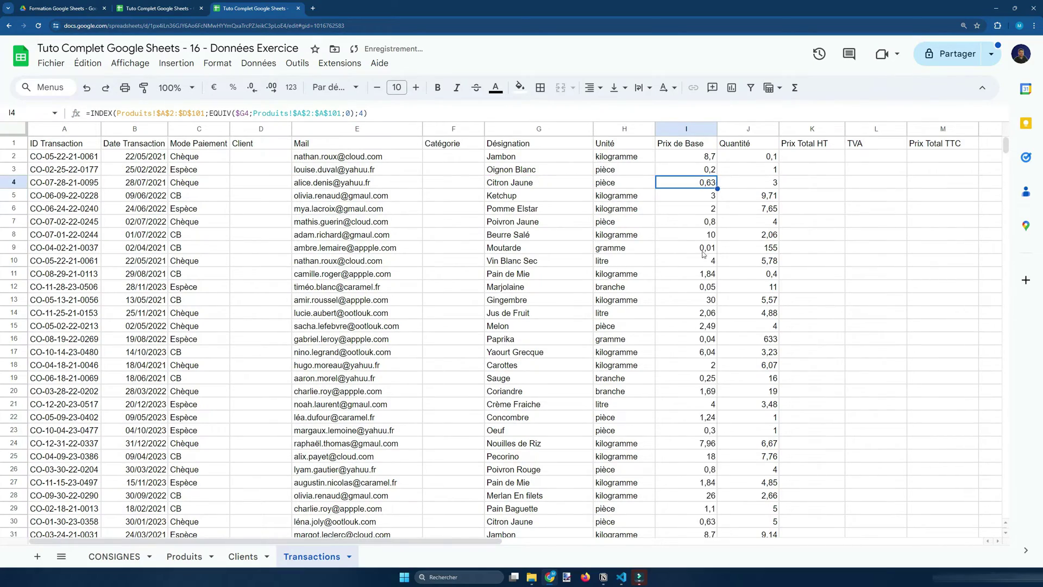
pyautogui.scroll(-20, 970, 515)
pyautogui.moveTo(970, 515); pyautogui.dragTo(970, 142)
# Step: Copy the I2 formula into the Catégorie cell F2 and set its INDEX column number to 2
pyautogui.click(459, 156)
pyautogui.click(704, 157)
pyautogui.hotkey('ctrl', 'c')
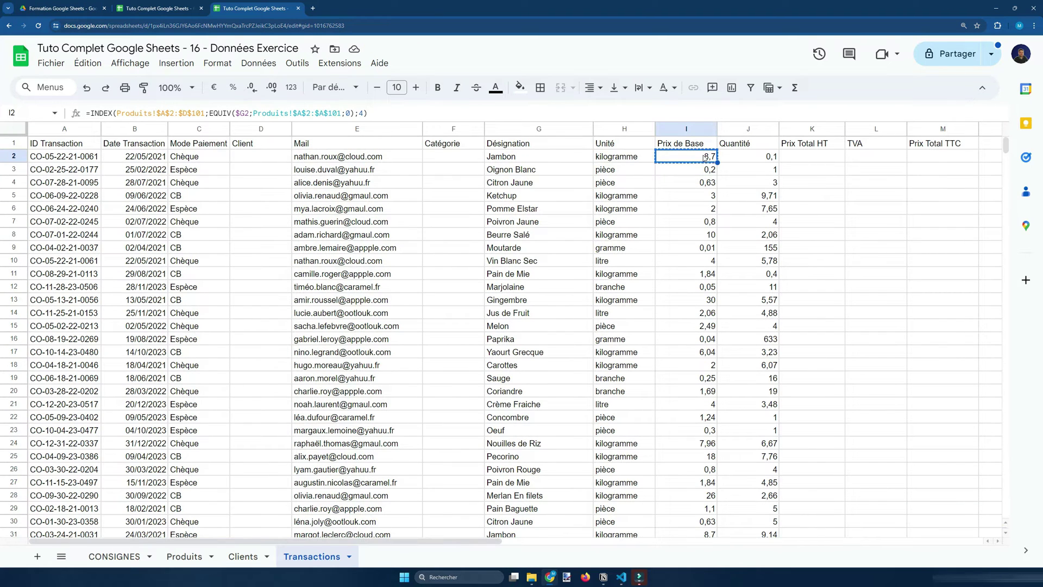
pyautogui.click(454, 157)
pyautogui.hotkey('ctrl', 'v')
pyautogui.click(368, 113)
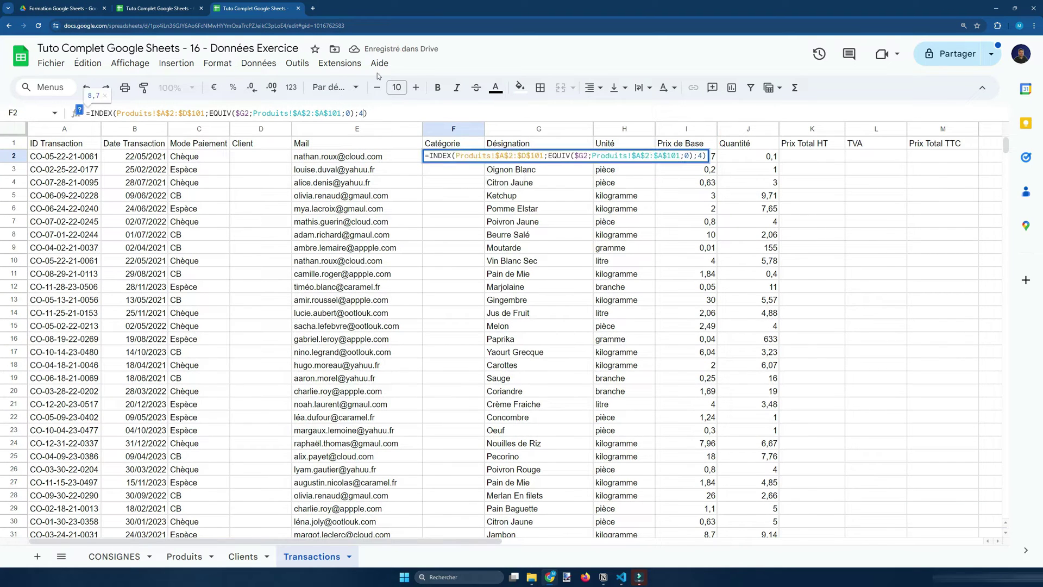
pyautogui.press('BackSpace')
pyautogui.press('BackSpace')
pyautogui.write('2)')
pyautogui.press('Return')
pyautogui.press('Up')
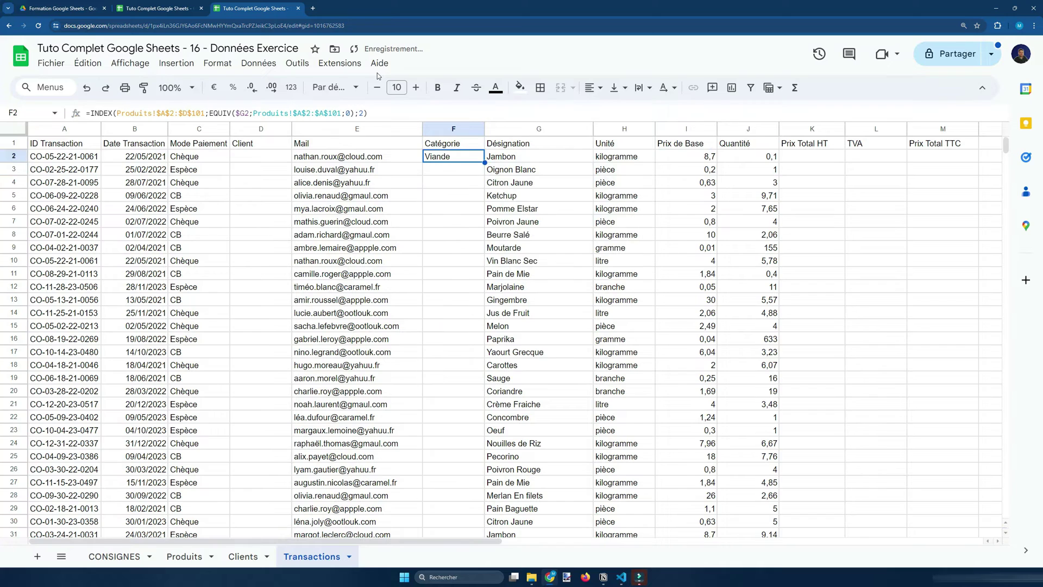
# Step: Inspect the EQUIV lookup reference in the F2 formula
pyautogui.press('Return')
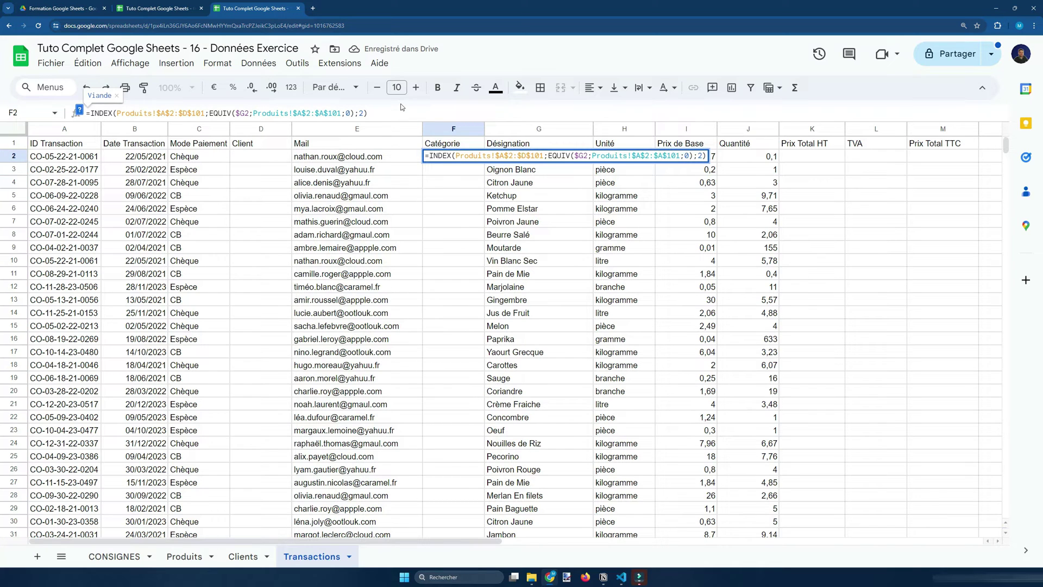
pyautogui.press('Return')
pyautogui.press('Up')
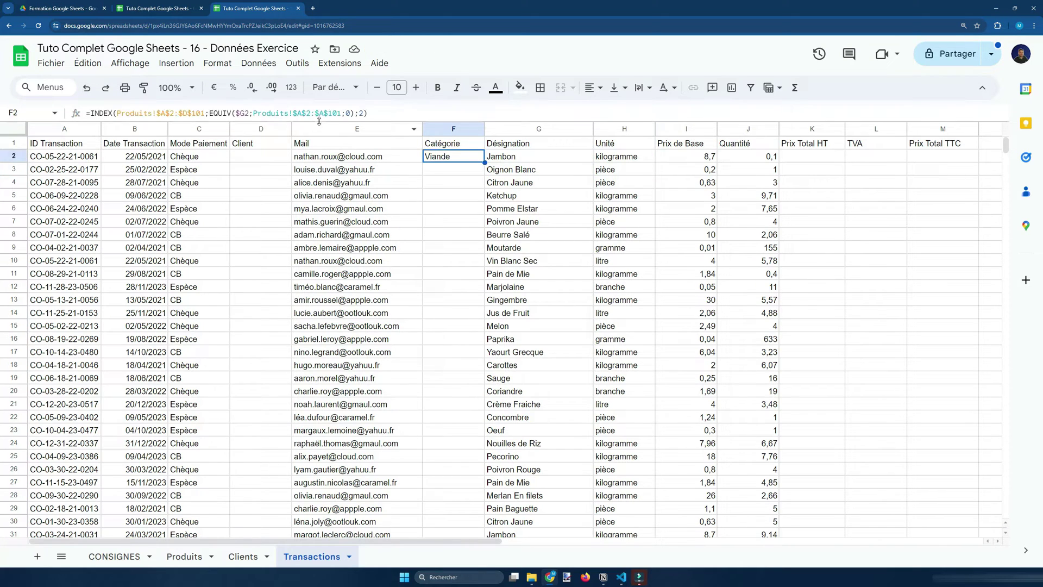
pyautogui.click(244, 113)
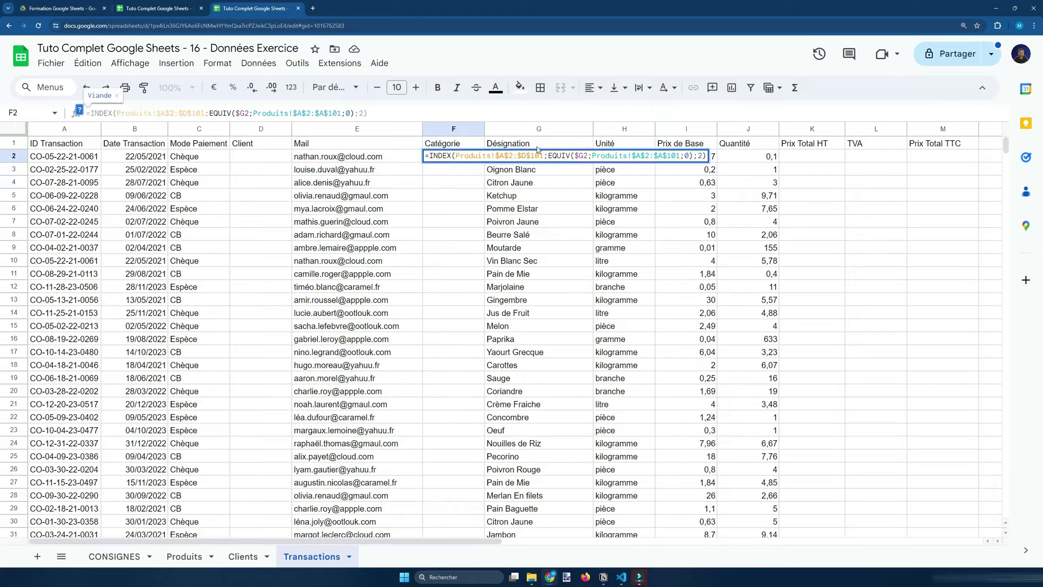
pyautogui.scroll(-1, 510, 191)
pyautogui.scroll(1, 510, 192)
pyautogui.press('Return')
pyautogui.press('Up')
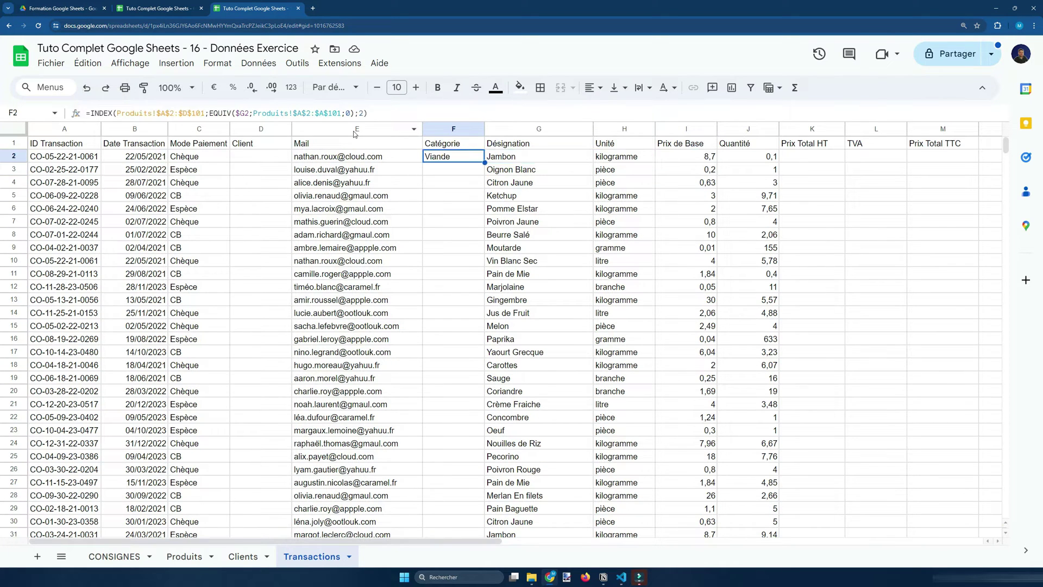
# Step: Copy the F2 formula into the Catégorie cell F3
pyautogui.hotkey('ctrl', 'c')
pyautogui.press('Down')
pyautogui.hotkey('ctrl', 'v')
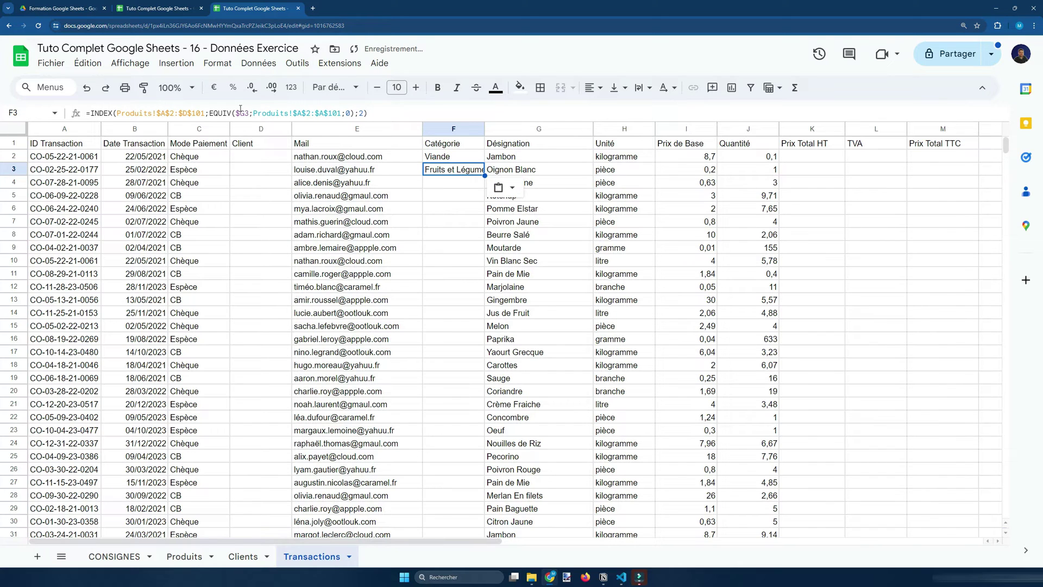
# Step: Compare the lookup references in the Catégorie formulas with the one in the Unité formula
pyautogui.press('Up')
pyautogui.press('Return')
pyautogui.press('Escape')
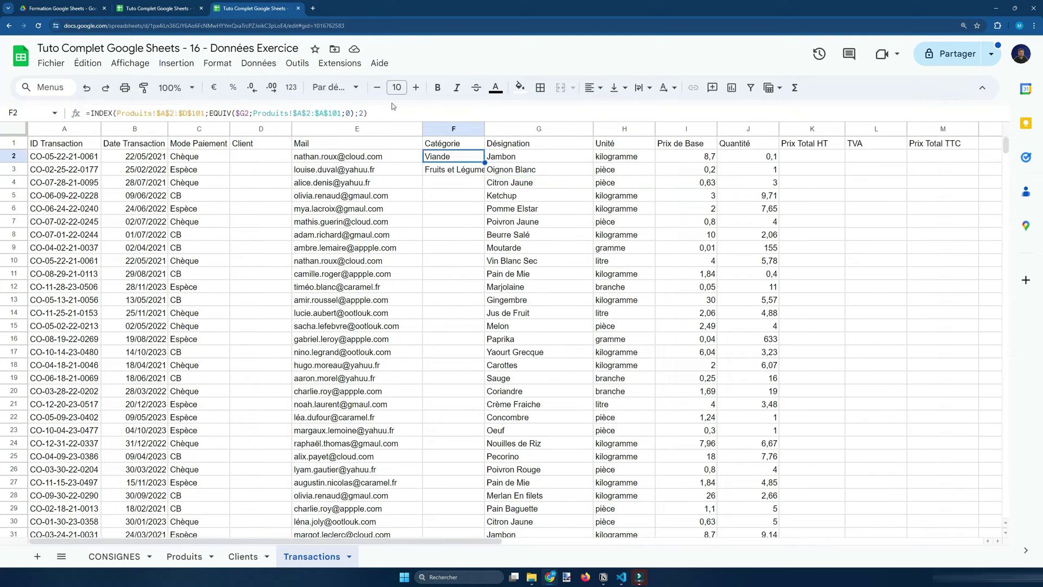
pyautogui.click(101, 113)
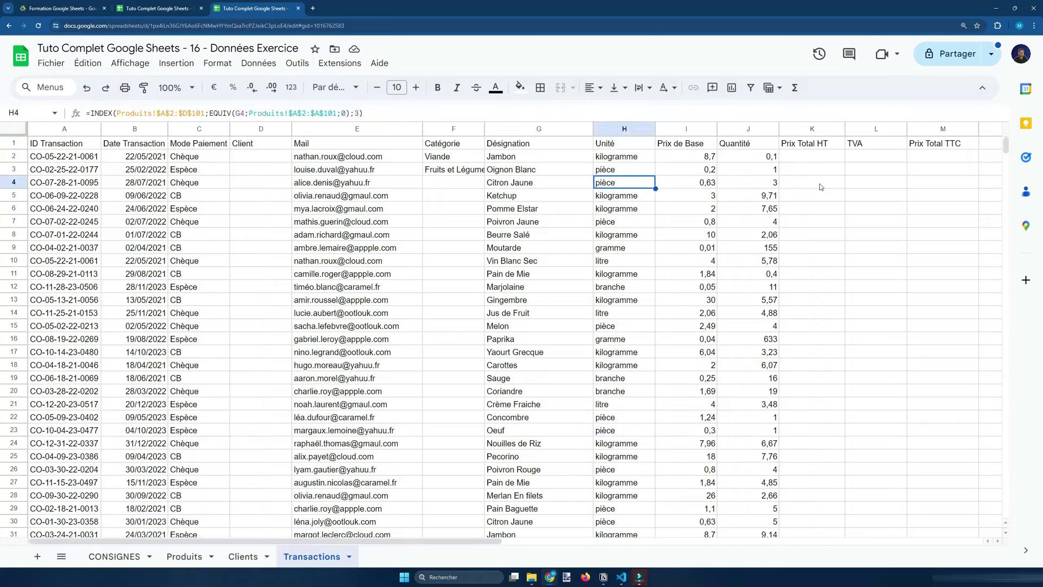
pyautogui.press('Left')
pyautogui.press('Left')
pyautogui.press('Up')
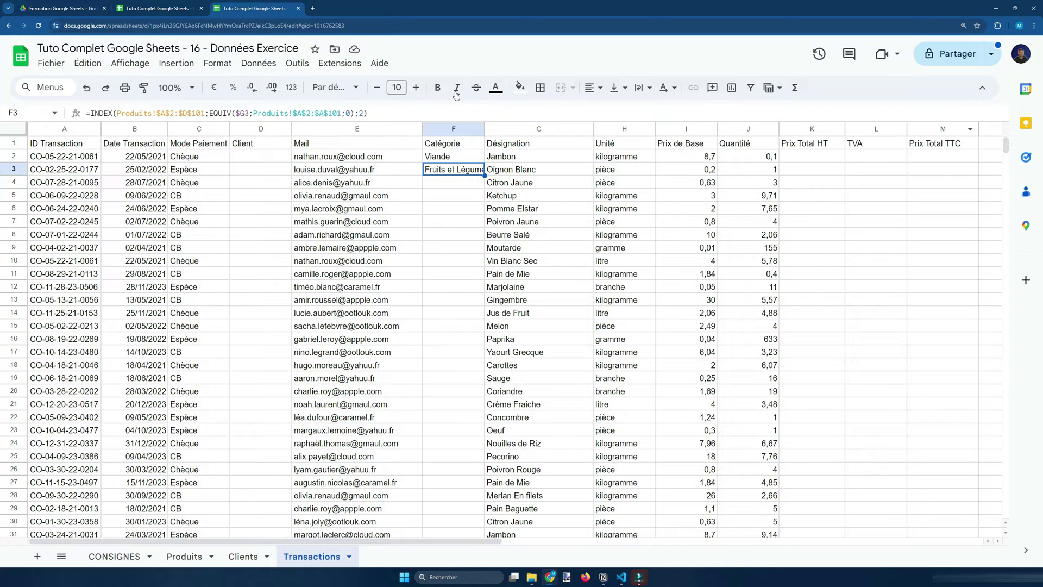
# Step: Copy the F3 formula into the rest of the Catégorie column, from F4 to F4010
pyautogui.hotkey('ctrl', 'c')
pyautogui.click(471, 179)
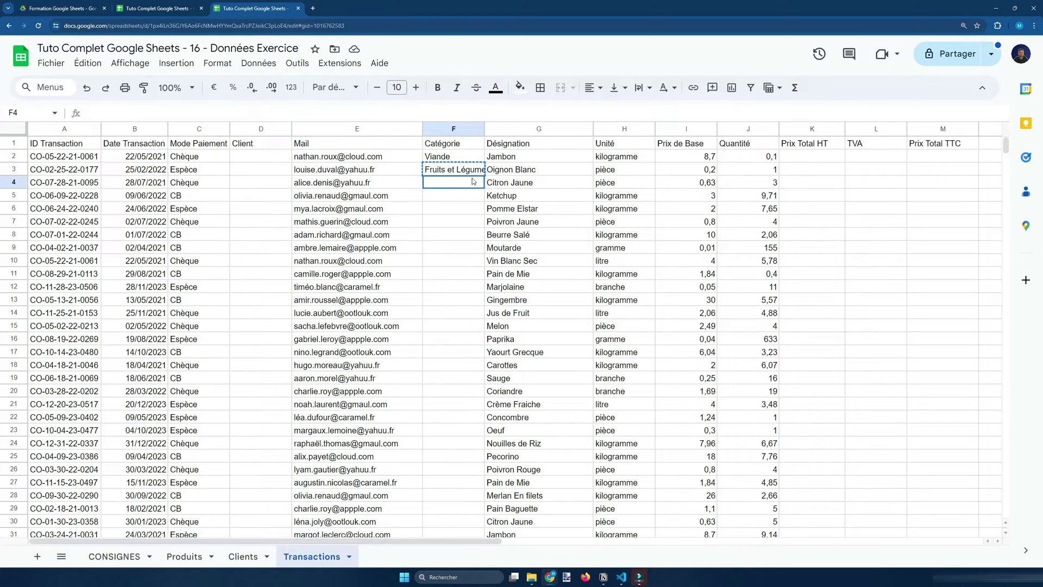
pyautogui.hotkey('ctrl', 'shift', 'Down')
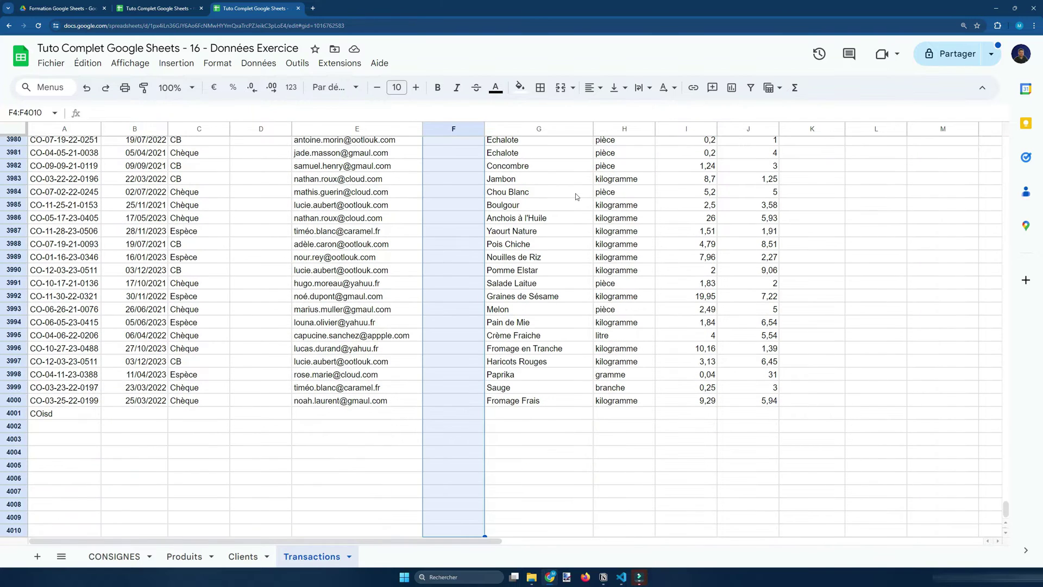
pyautogui.hotkey('ctrl', 'v')
# Step: Clear the surplus Catégorie formulas from F4001 down and fit the column width to its contents
pyautogui.click(538, 400)
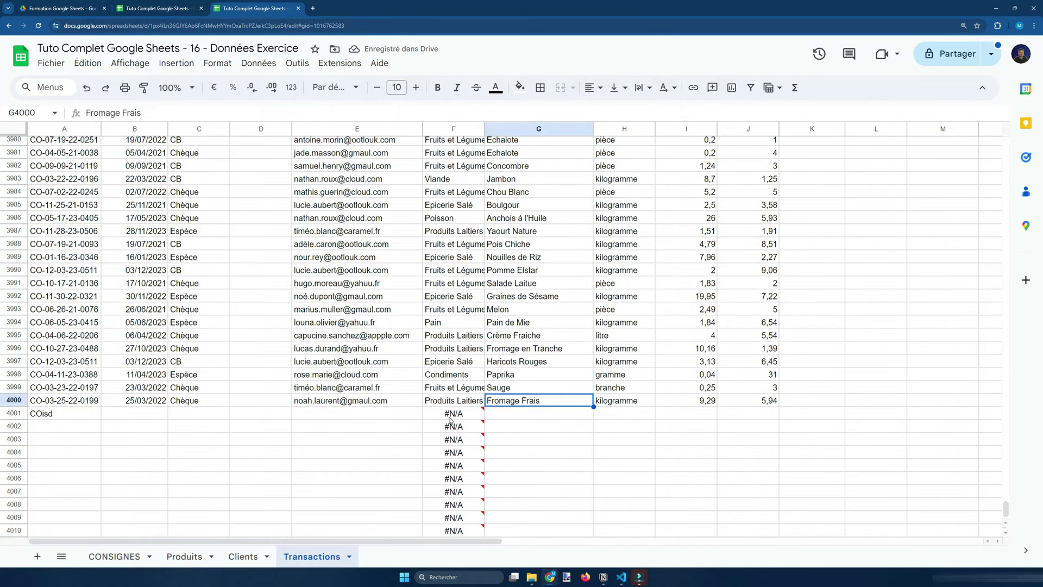
pyautogui.click(450, 414)
pyautogui.moveTo(450, 418); pyautogui.dragTo(441, 557)
pyautogui.press('Delete')
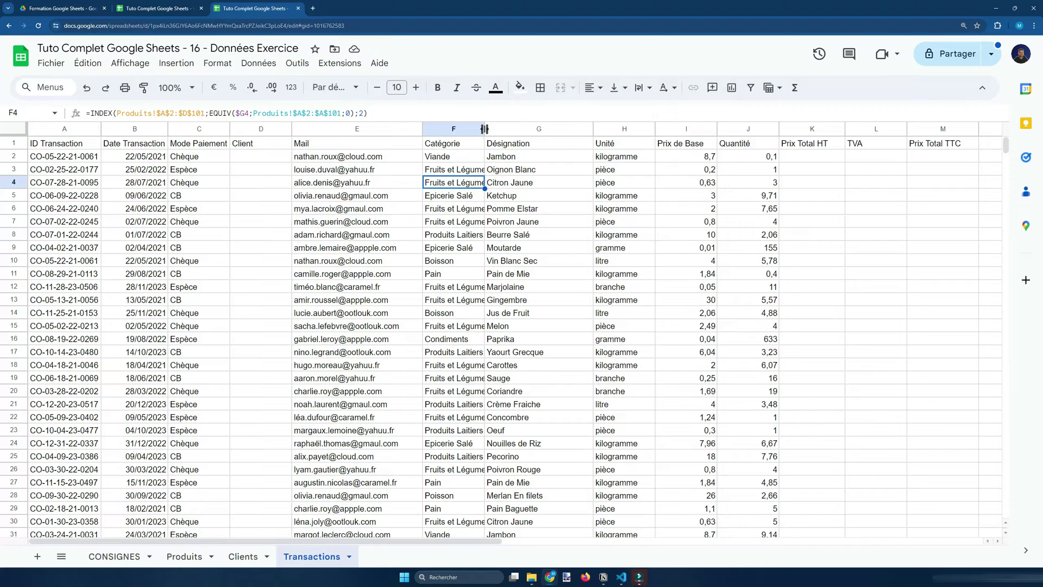
pyautogui.doubleClick(484, 129)
# Step: Test the lookups by copying Citron Jaune from G4 over the Désignation in G2
pyautogui.press('Right')
pyautogui.press('Up')
pyautogui.press('Up')
pyautogui.press('Down')
pyautogui.press('Down')
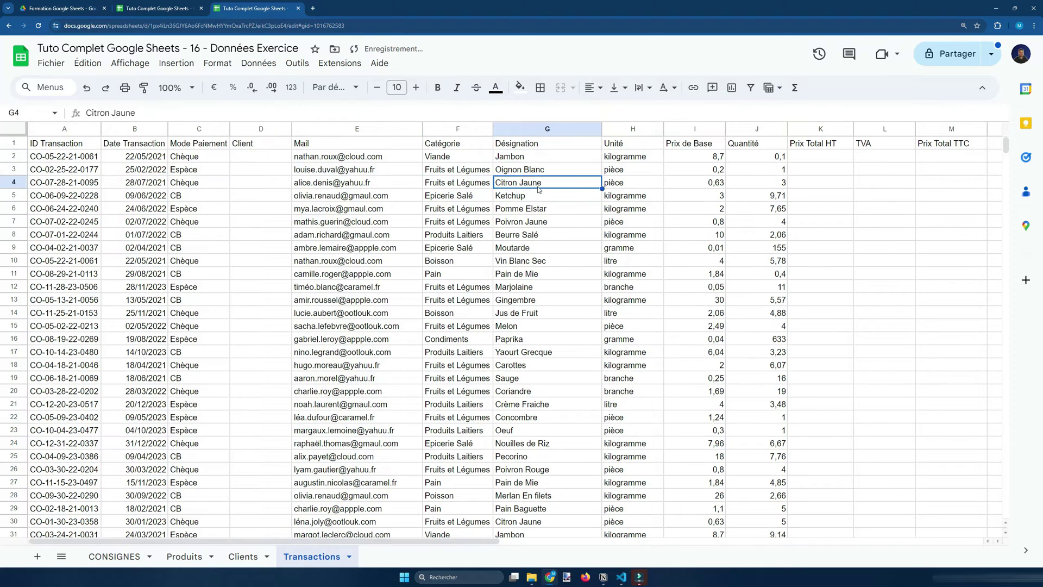
pyautogui.hotkey('ctrl', 'c')
pyautogui.press('Up')
pyautogui.press('Up')
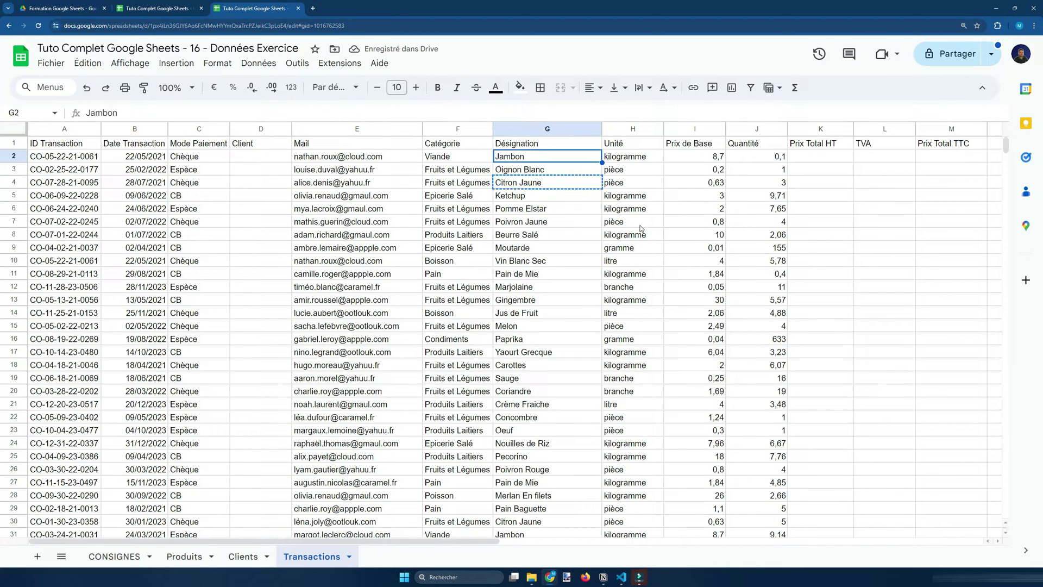
pyautogui.hotkey('ctrl', 'v')
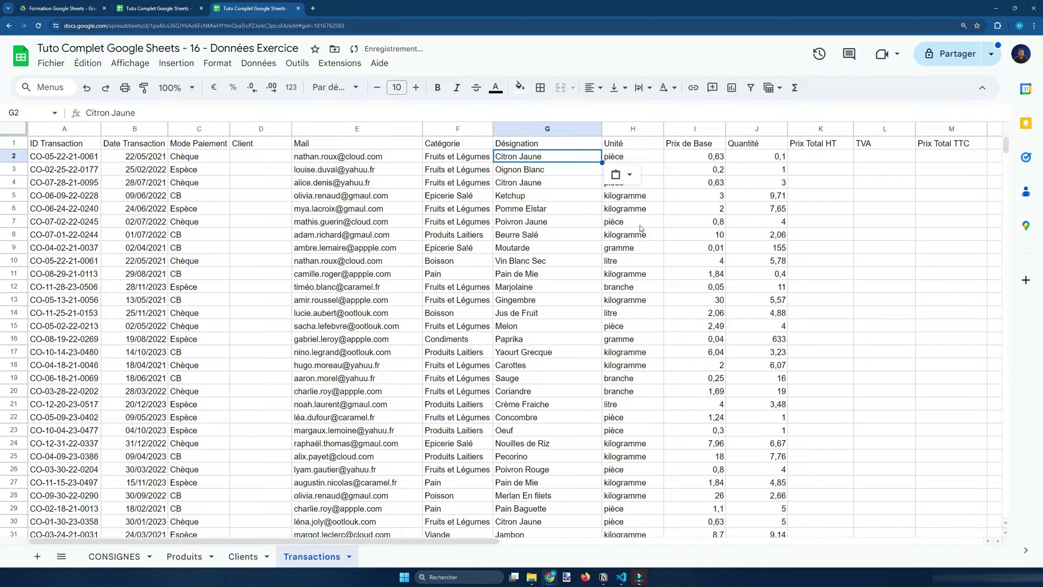
# Step: Undo the test replacement of the Désignation in G2
pyautogui.press('Down')
pyautogui.press('Up')
pyautogui.press('Down')
pyautogui.press('Down')
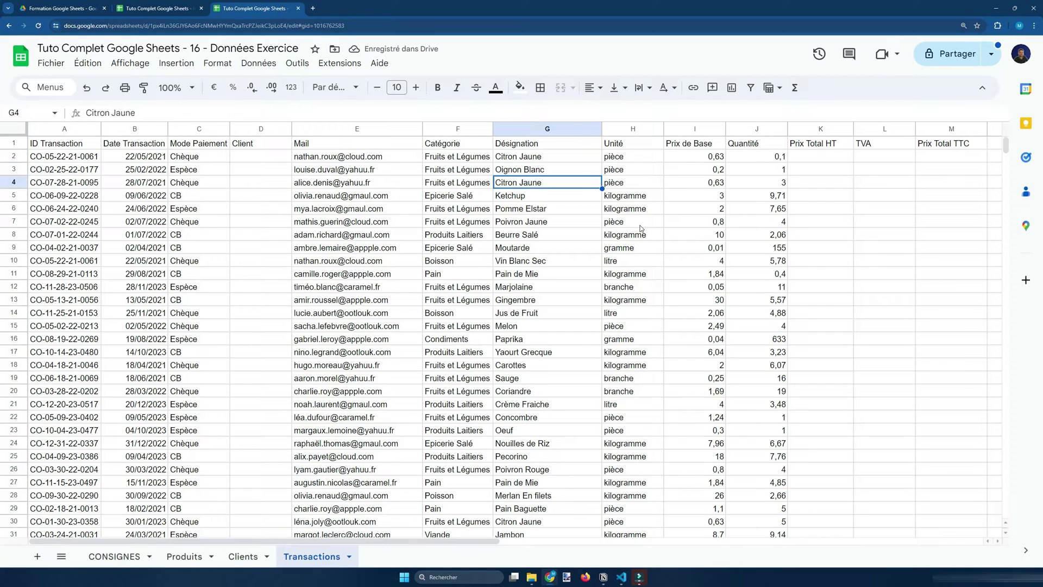
pyautogui.press('Up')
pyautogui.hotkey('ctrl', 'z')
# Step: Examine the Catégorie and Unité formulas in the first transaction rows against their Désignation values
pyautogui.press('Left')
pyautogui.press('Right')
pyautogui.press('Right')
pyautogui.press('Right')
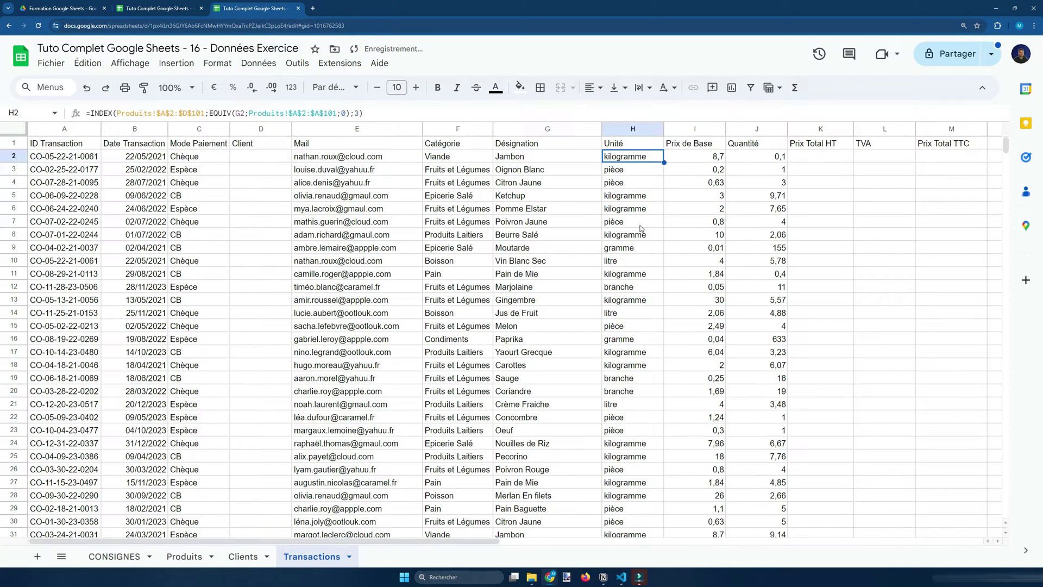
pyautogui.press('Left')
pyautogui.press('Left')
pyautogui.press('Right')
pyautogui.press('Left')
pyautogui.press('Left')
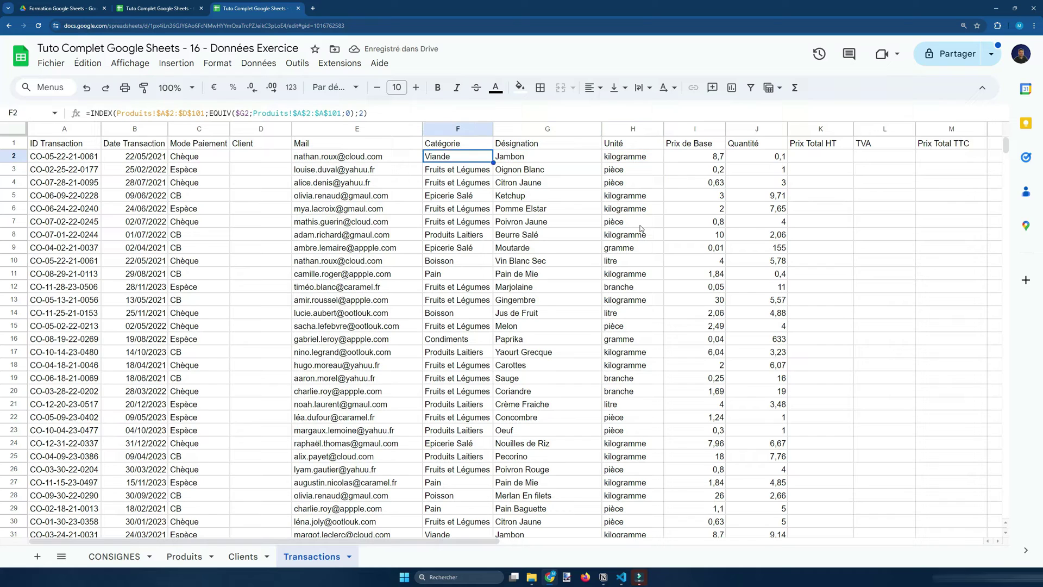
pyautogui.press('Down')
pyautogui.press('Up')
pyautogui.press('Right')
pyautogui.press('Right')
pyautogui.press('Right')
pyautogui.press('Left')
pyautogui.press('Left')
pyautogui.press('Left')
pyautogui.press('Down')
pyautogui.press('Right')
pyautogui.press('Up')
pyautogui.press('Down')
pyautogui.press('Down')
pyautogui.press('Down')
pyautogui.press('Down')
pyautogui.press('Left')
pyautogui.press('Up')
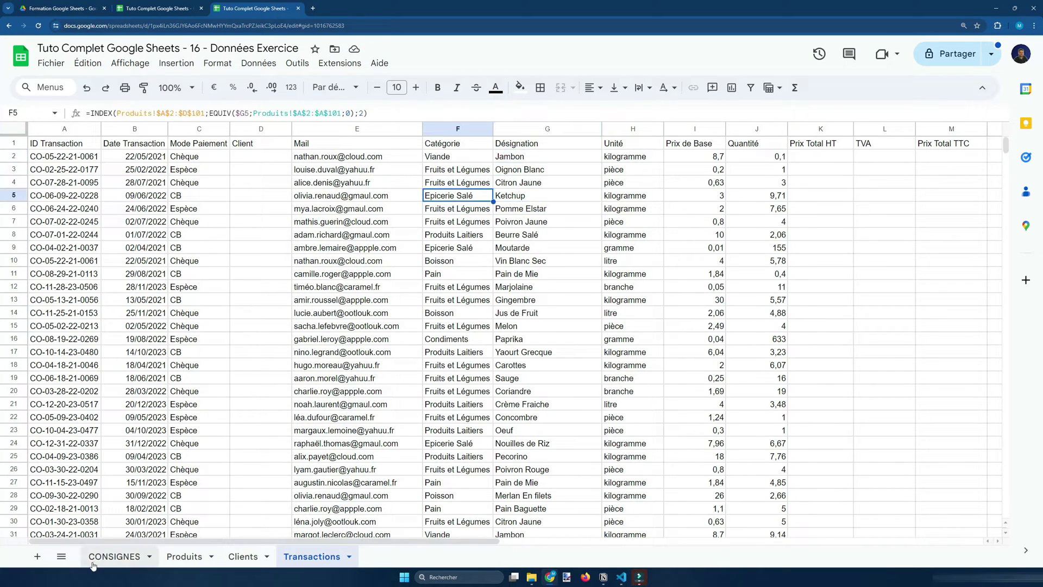
# Step: Tick off task 1.1 a, Informations produit, in the CONSIGNES sheet and read the next instructions
pyautogui.click(112, 556)
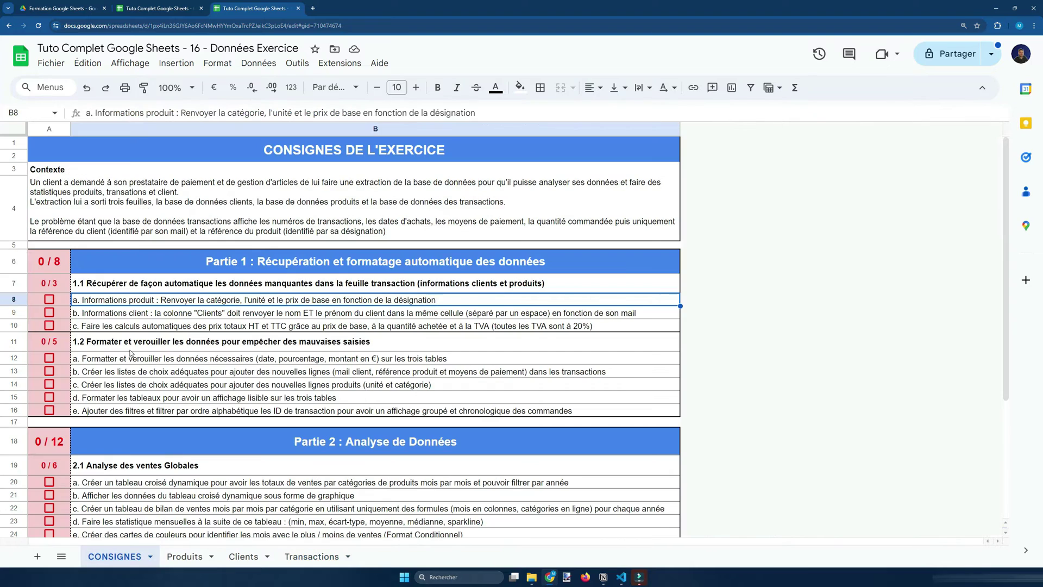
pyautogui.click(50, 299)
pyautogui.click(233, 317)
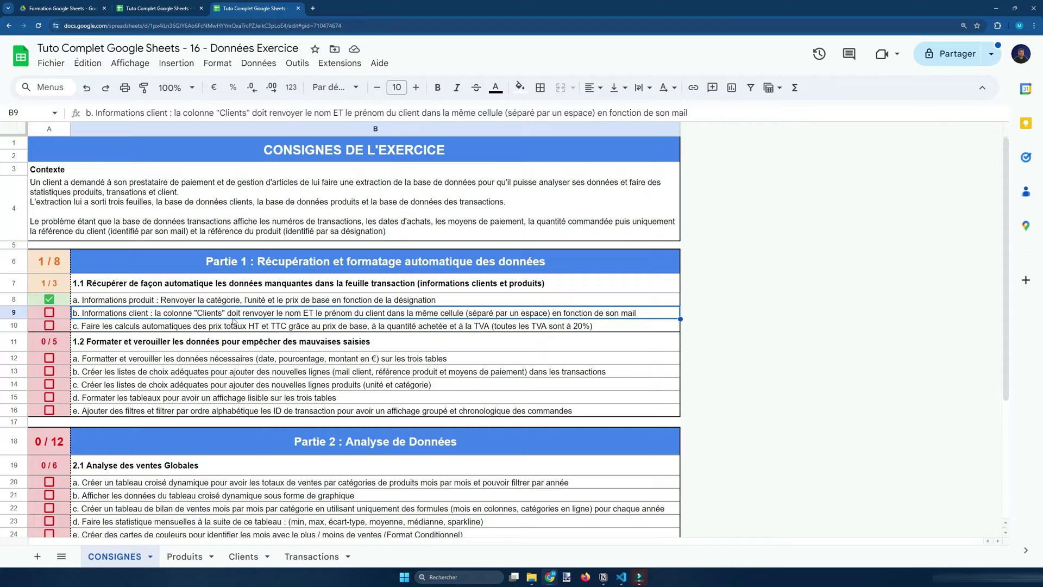
pyautogui.click(260, 358)
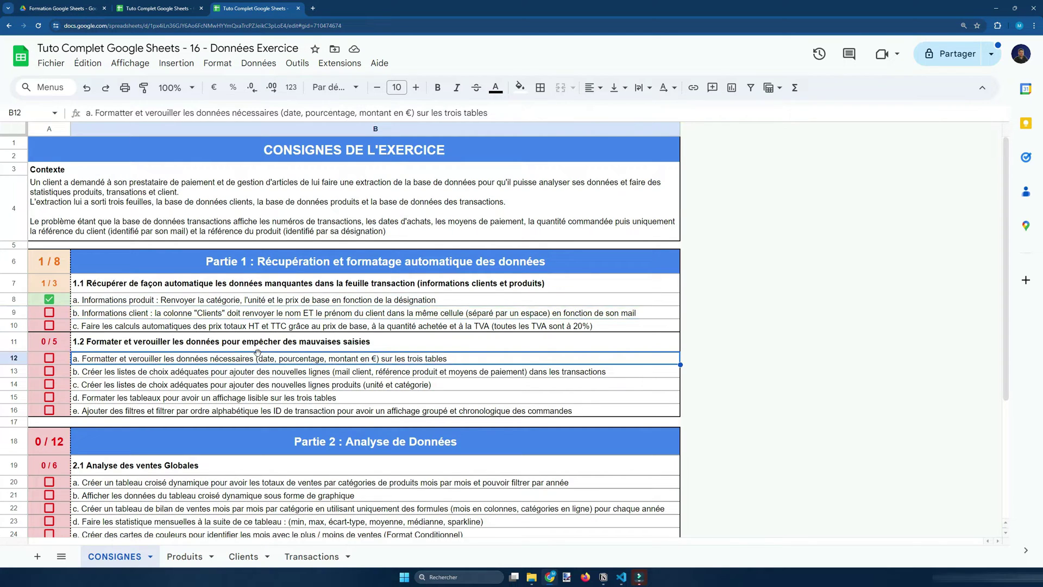
# Step: Select cell D2, the first empty Client cell of the Transactions sheet
pyautogui.click(312, 557)
pyautogui.click(258, 142)
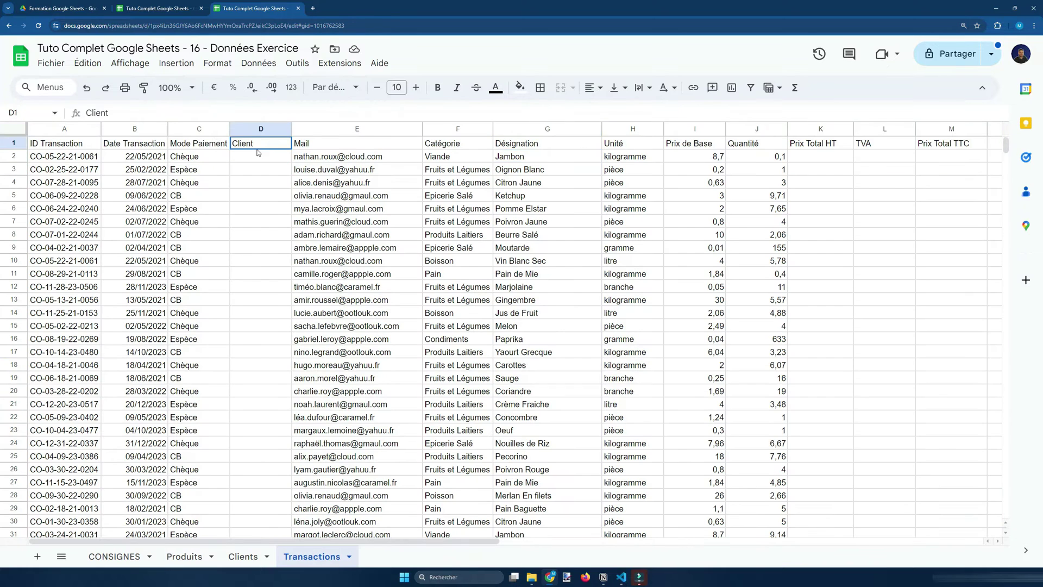
pyautogui.click(257, 158)
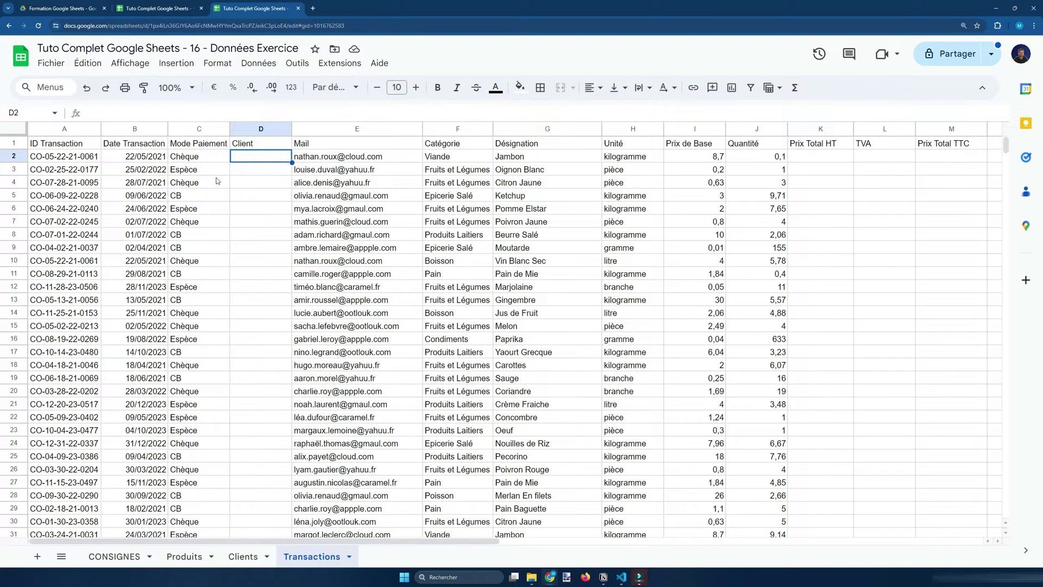
# Step: Check the Nom and Prénom columns in the Clients sheet, and return to the Transactions sheet
pyautogui.click(243, 556)
pyautogui.click(268, 209)
pyautogui.click(43, 160)
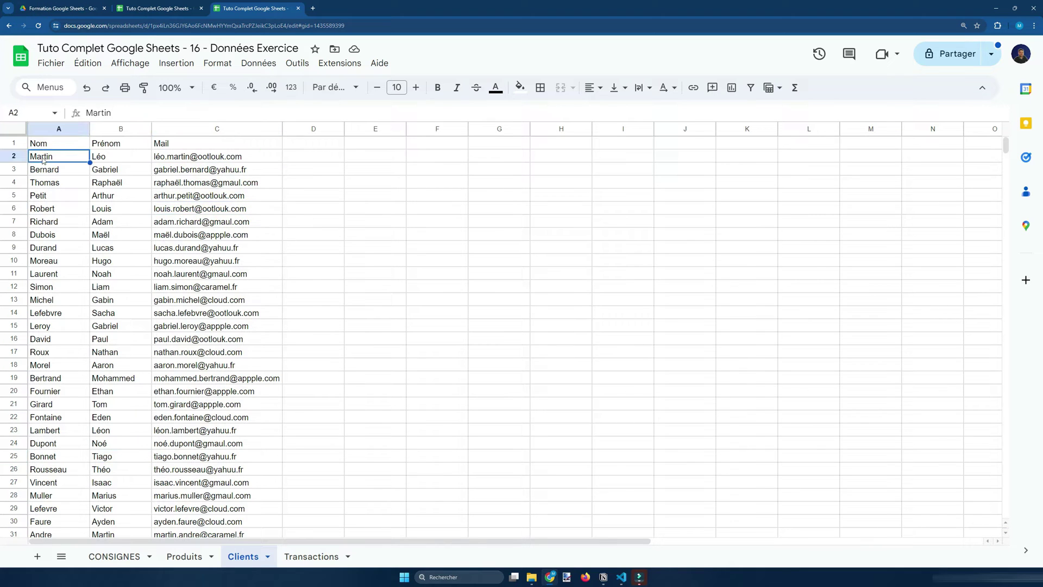
pyautogui.click(104, 157)
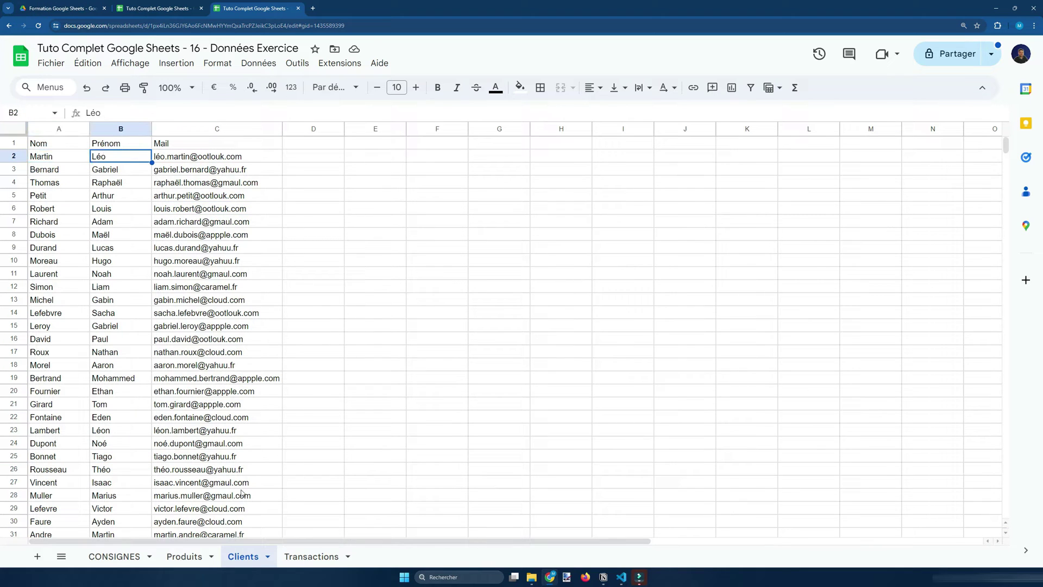
pyautogui.click(300, 552)
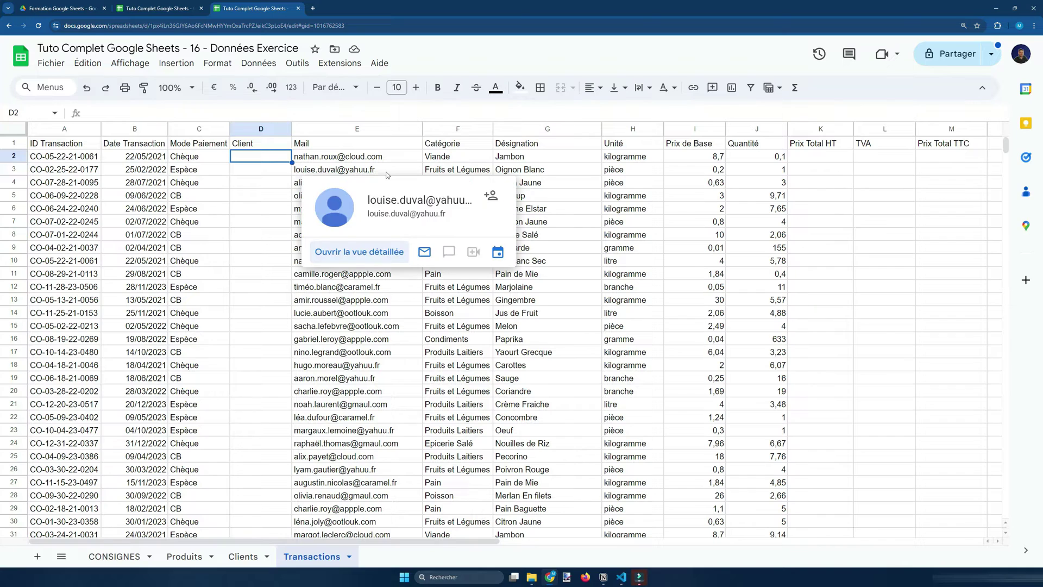
# Step: Begin an INDEX formula in D2 using the fully locked range Clients!$A$2:$C$101 as its data table
pyautogui.write('=INDEX(')
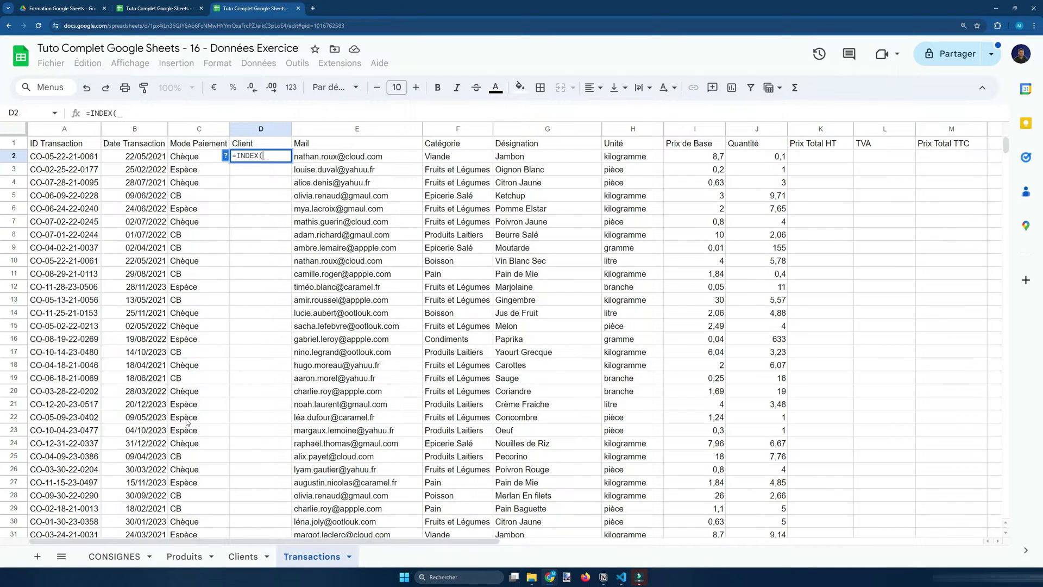
pyautogui.click(243, 556)
pyautogui.moveTo(67, 161); pyautogui.dragTo(190, 285)
pyautogui.scroll(-20, 188, 239)
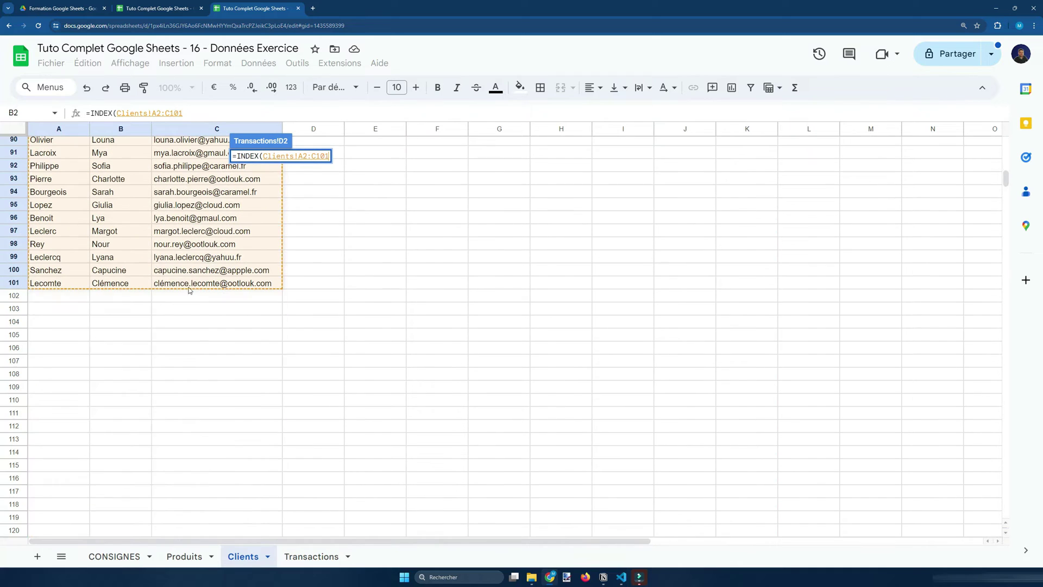
pyautogui.press('F4')
pyautogui.press('F4')
pyautogui.press('F4')
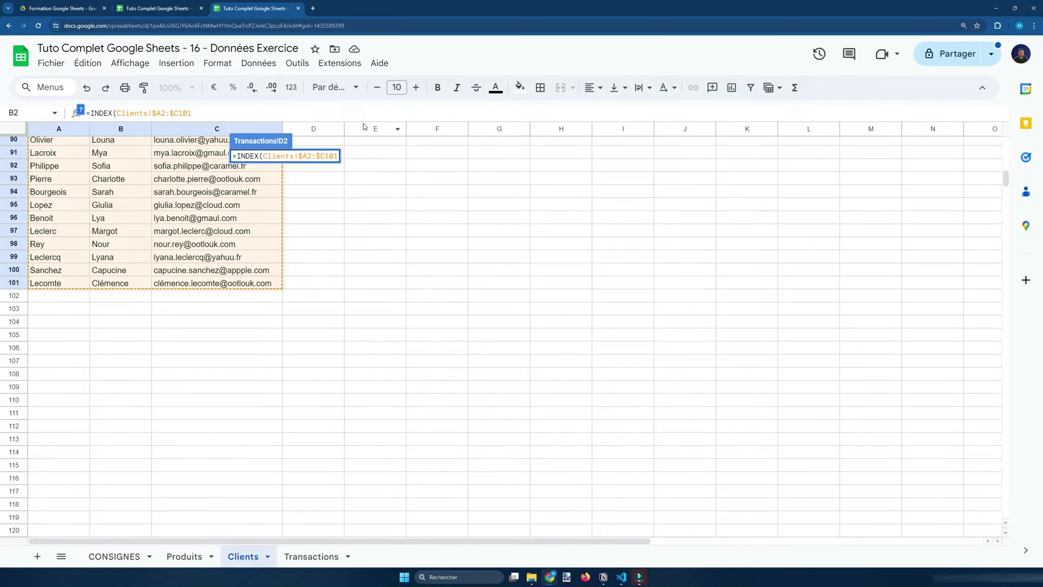
pyautogui.press('F4')
pyautogui.press('F4')
# Step: Add EQUIV as the row argument of the formula, with the Mail cell $E2, column locked, as its search key
pyautogui.write(';EQUIV(')
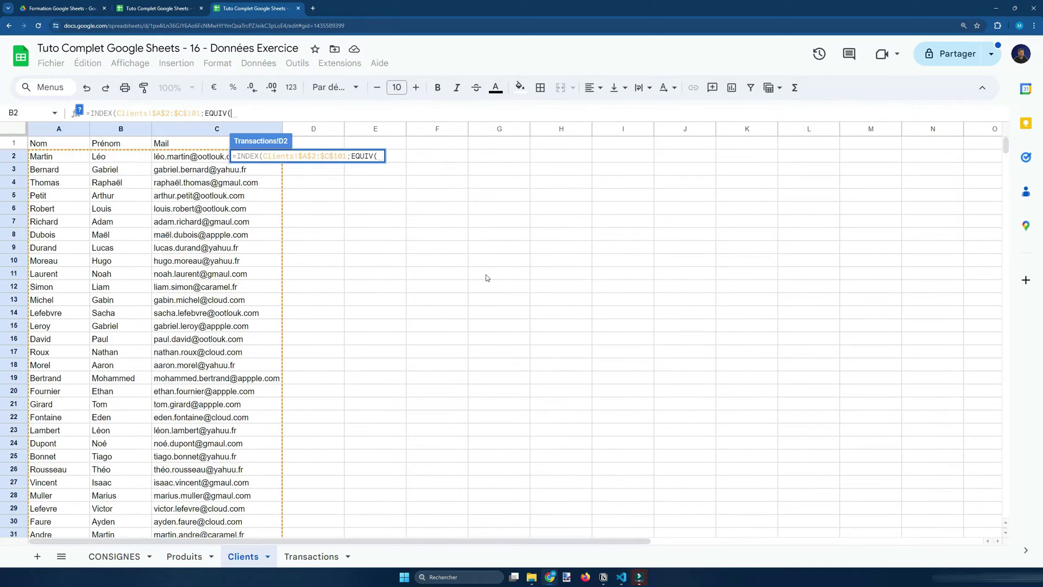
pyautogui.click(294, 558)
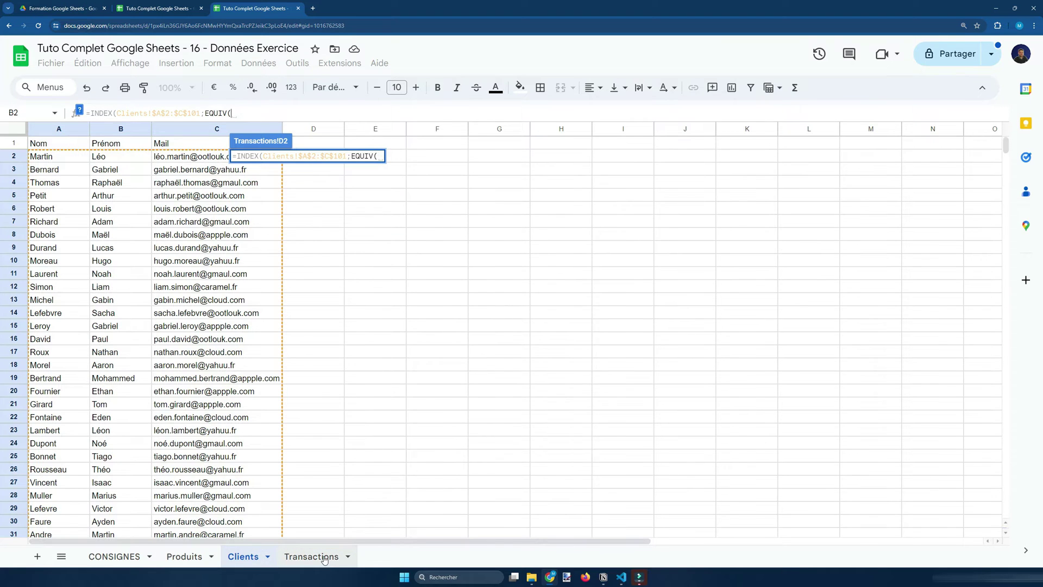
pyautogui.click(401, 156)
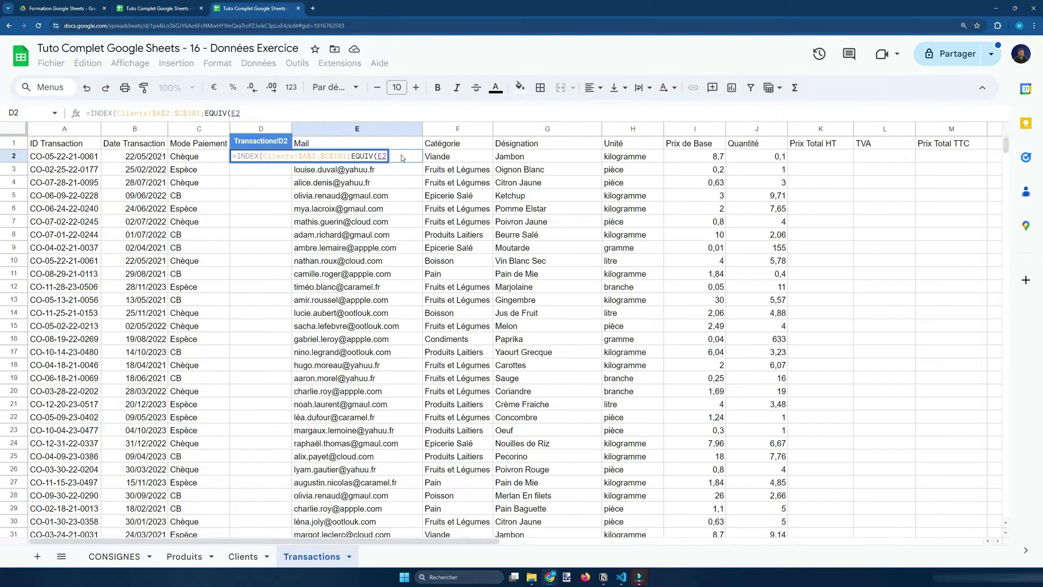
pyautogui.click(230, 109)
pyautogui.write('$E2')
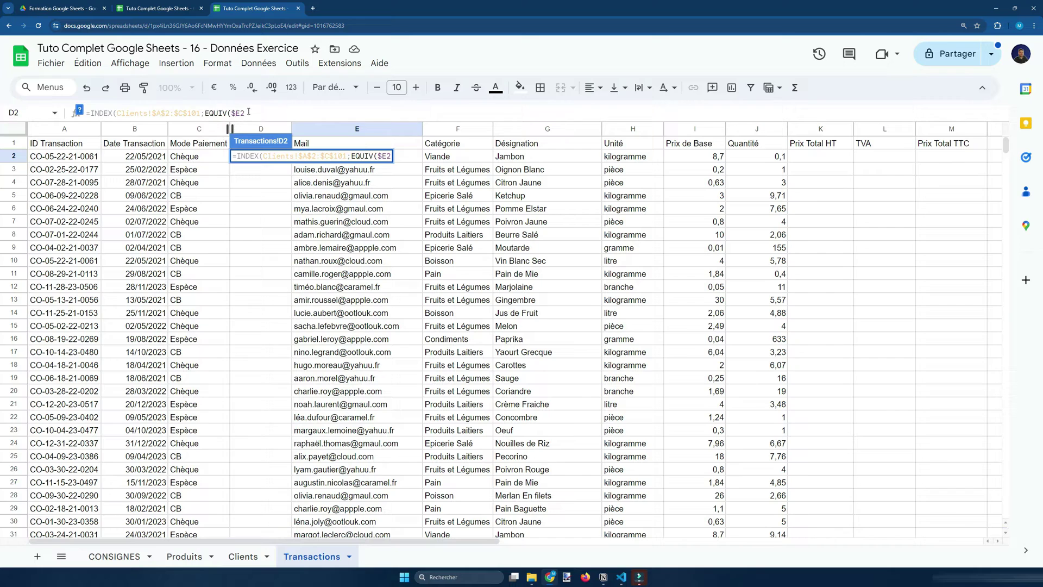
# Step: Set the EQUIV search range to the Mail column of the Clients sheet, locked as Clients!$C$2:$C$101
pyautogui.write(';')
pyautogui.click(242, 556)
pyautogui.moveTo(217, 157); pyautogui.dragTo(218, 538)
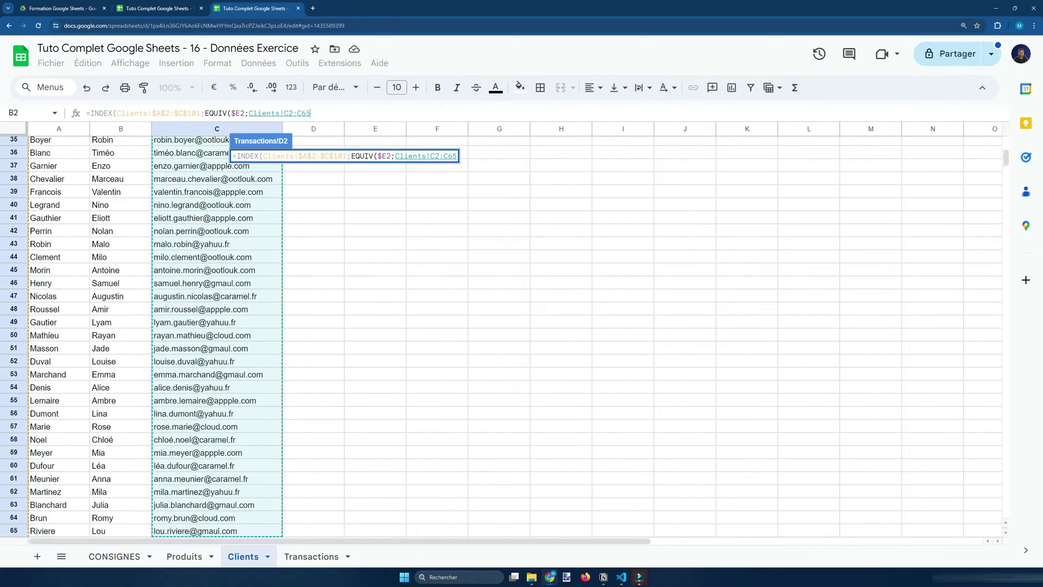
pyautogui.click(325, 110)
pyautogui.press('BackSpace')
pyautogui.press('BackSpace')
pyautogui.write('101')
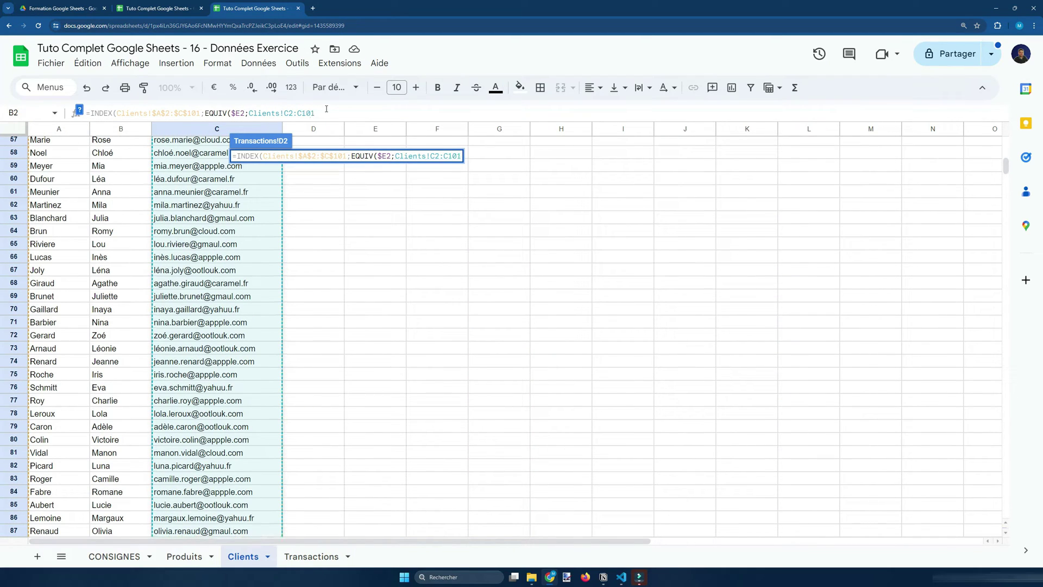
pyautogui.press('F4')
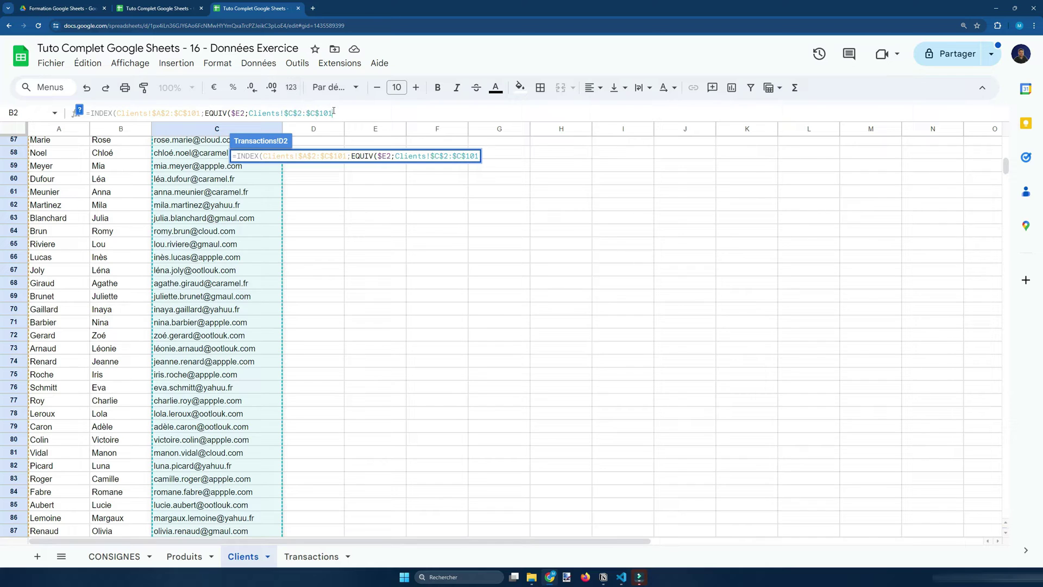
# Step: Complete the D2 formula with search type 0 for EQUIV and column number 1 for INDEX
pyautogui.write(';')
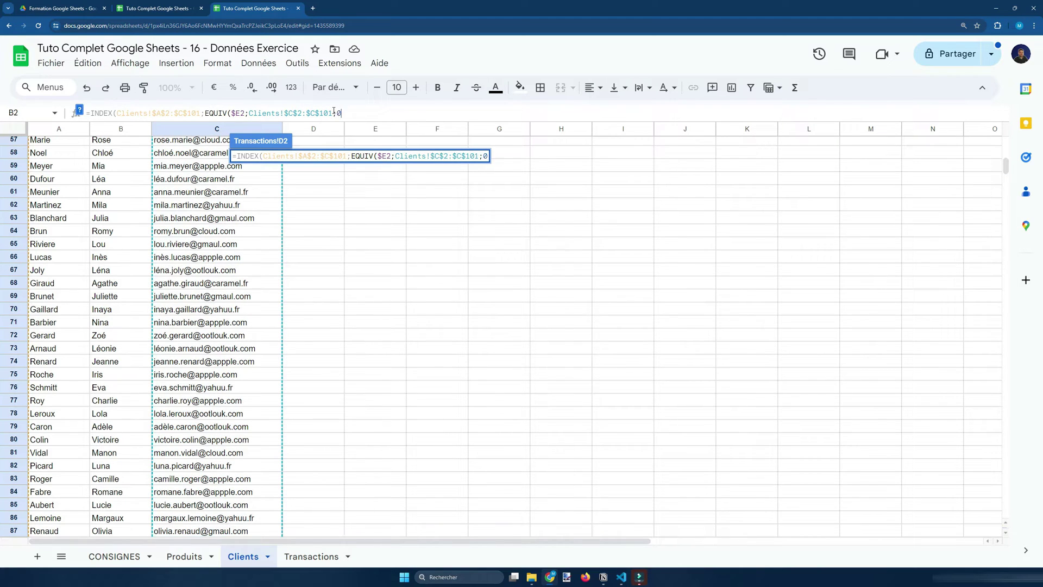
pyautogui.write('0);')
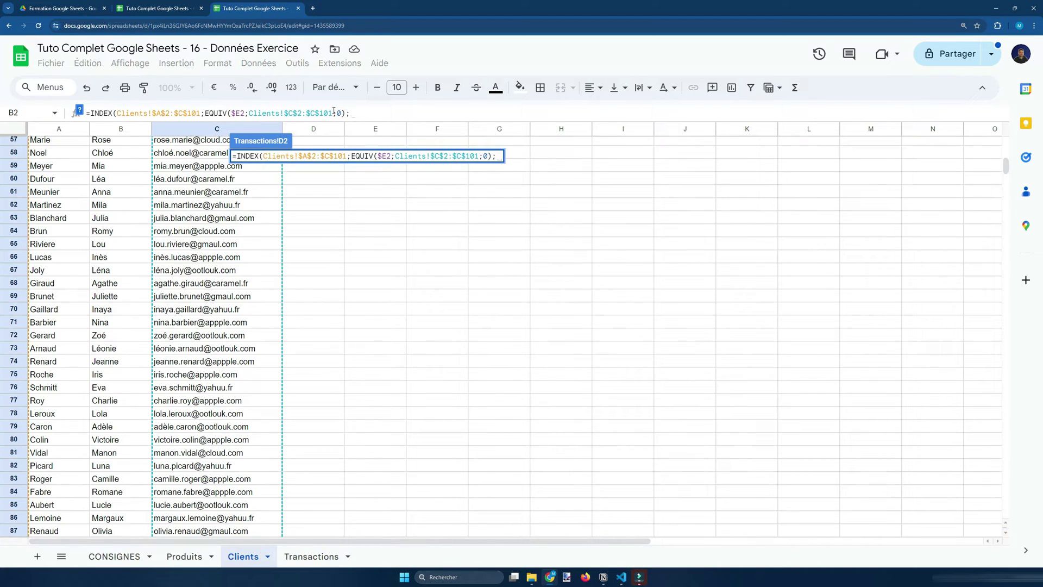
pyautogui.write('1)')
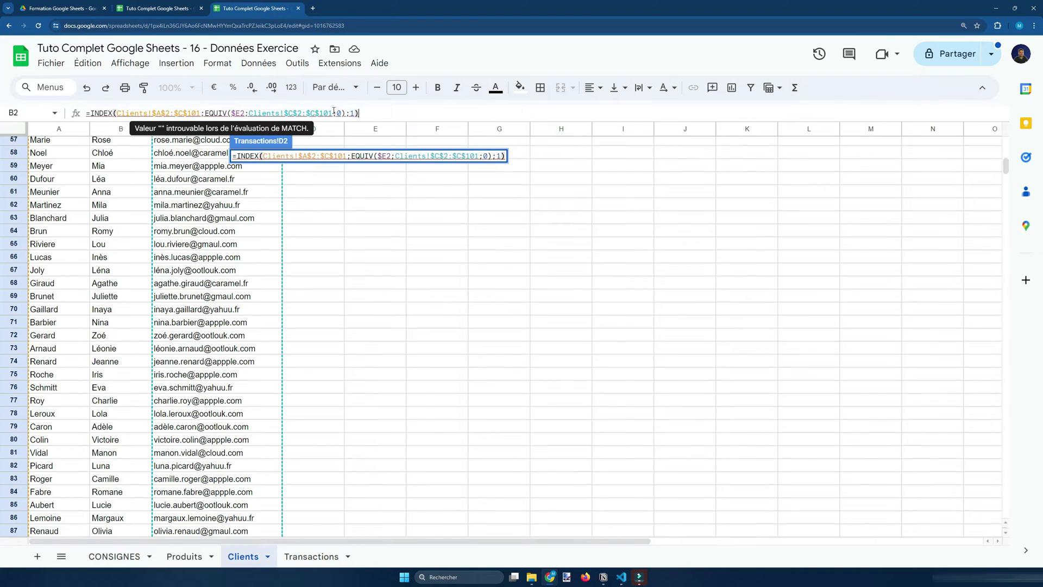
pyautogui.press('Return')
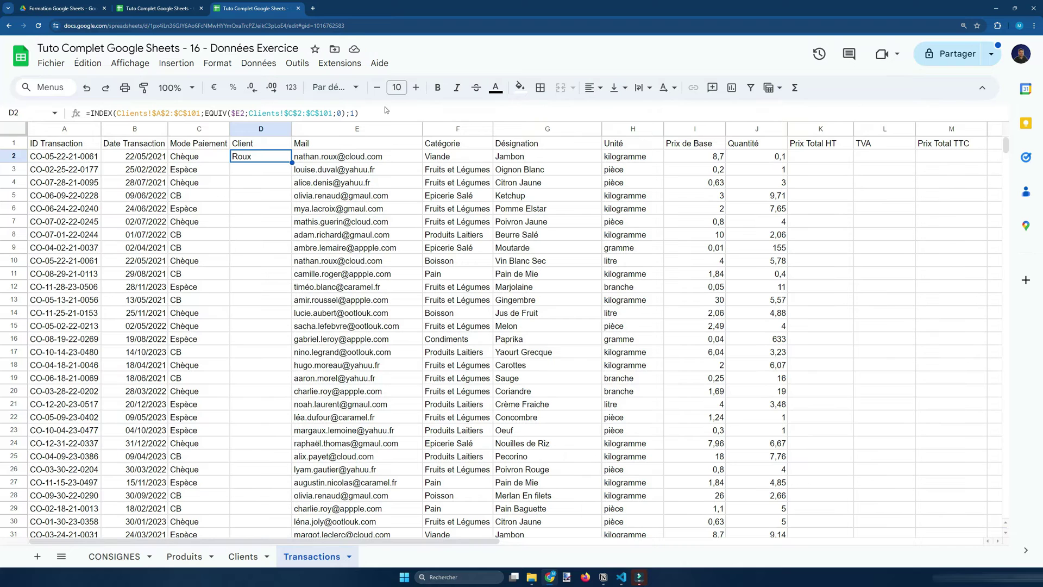
# Step: Append a copy of the INDEX expression to the D2 formula with &, and set the copy's column number to 2
pyautogui.click(382, 110)
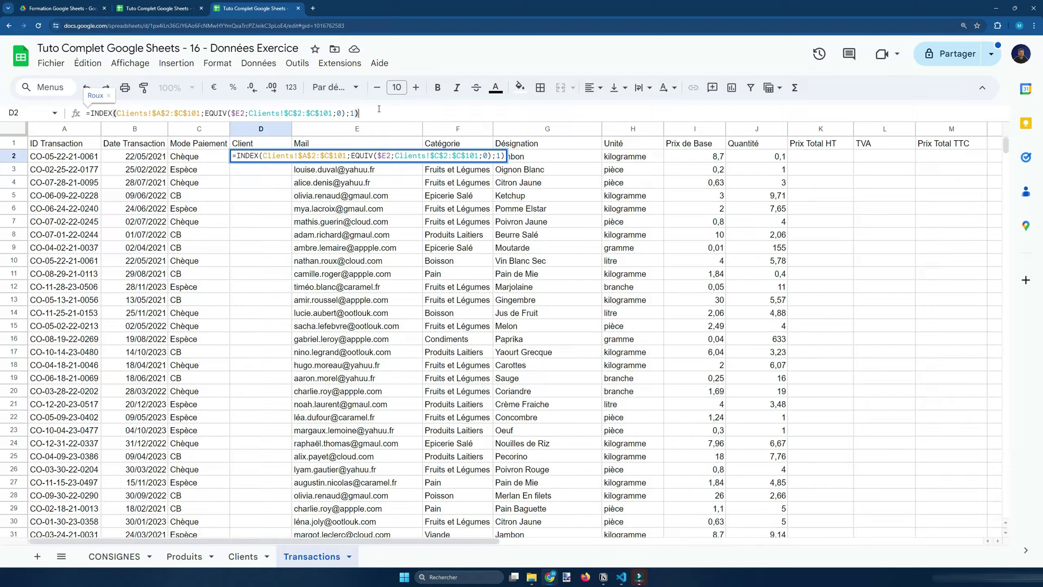
pyautogui.moveTo(379, 109); pyautogui.dragTo(91, 117)
pyautogui.hotkey('ctrl', 'c')
pyautogui.click(409, 113)
pyautogui.write('&')
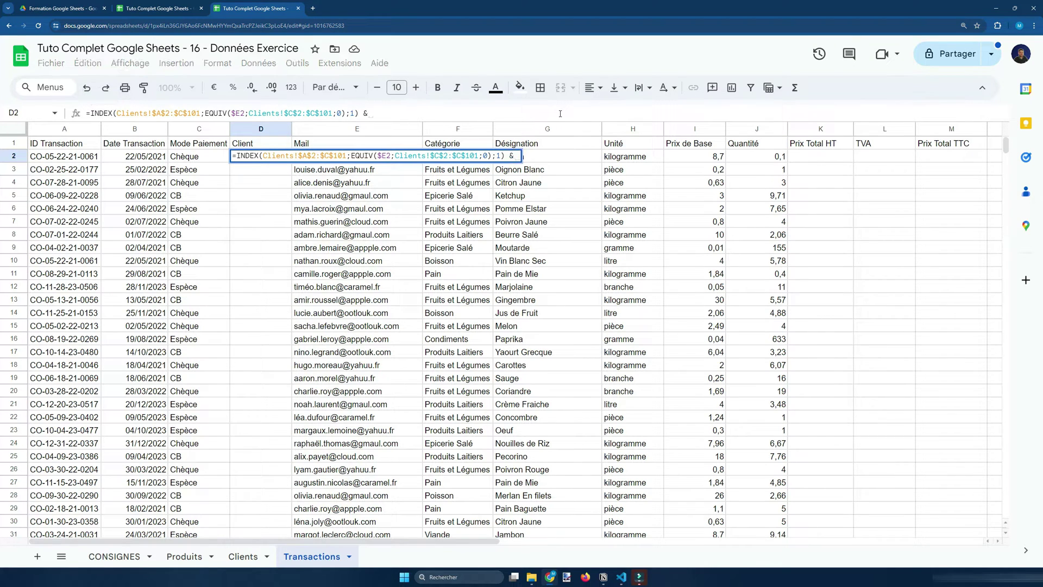
pyautogui.hotkey('ctrl', 'v')
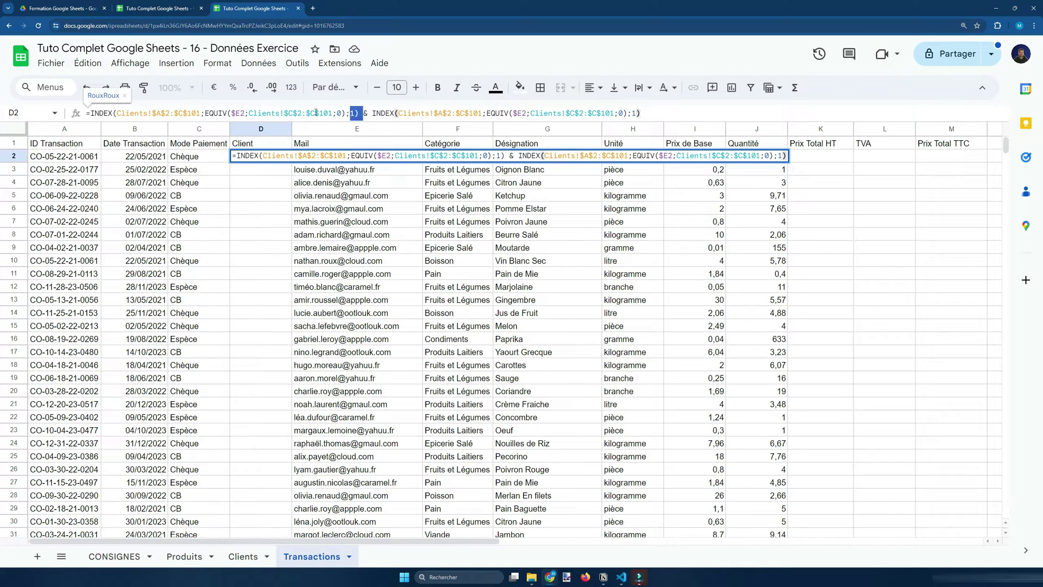
pyautogui.press('Left')
pyautogui.press('BackSpace')
pyautogui.write('2')
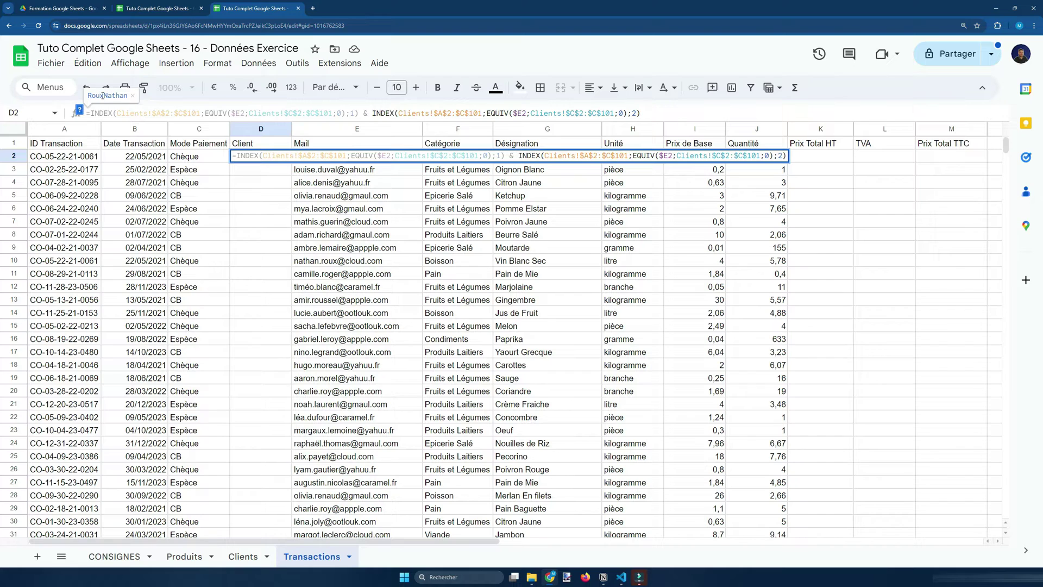
# Step: Insert a space string " " followed by & between the two INDEX expressions in D2, and validate the formula
pyautogui.click(368, 113)
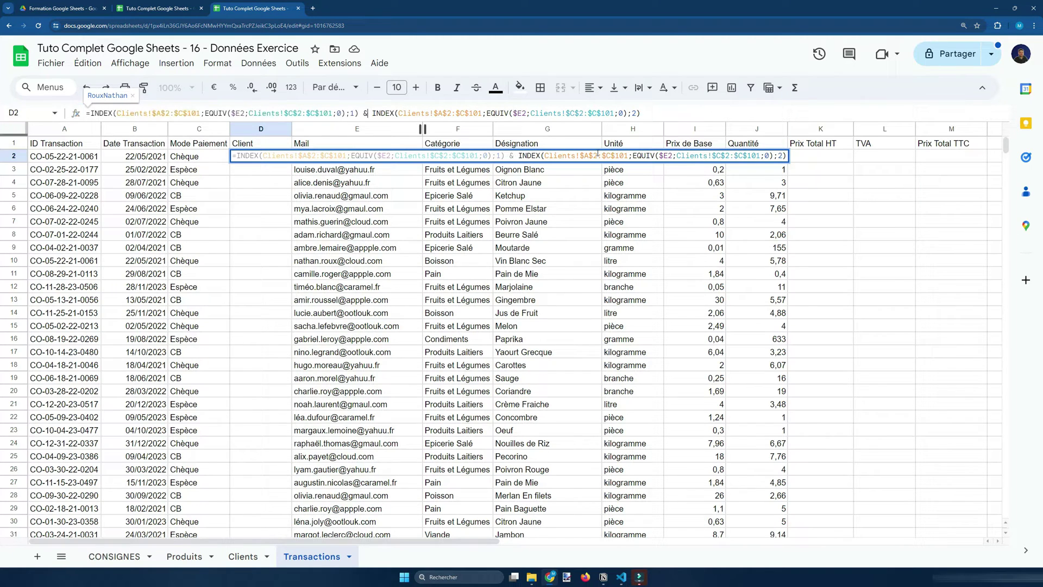
pyautogui.write('" "')
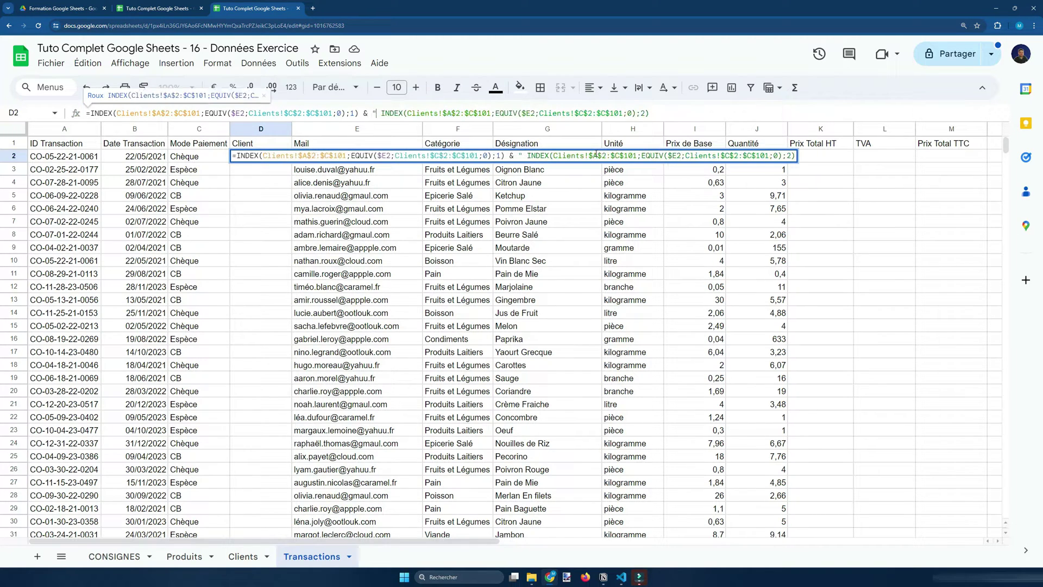
pyautogui.write(' &')
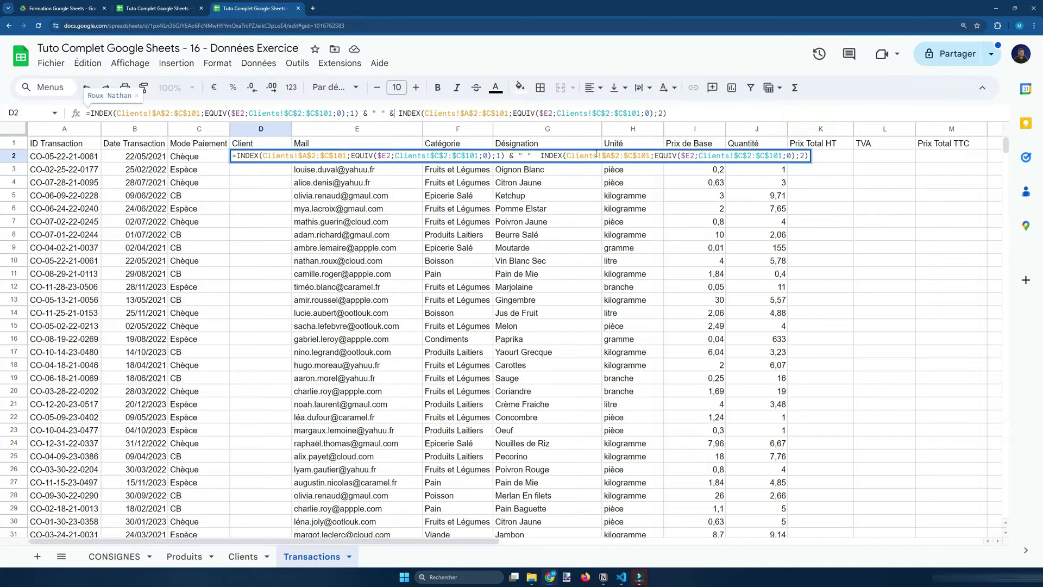
pyautogui.hotkey('ctrl', 'Return')
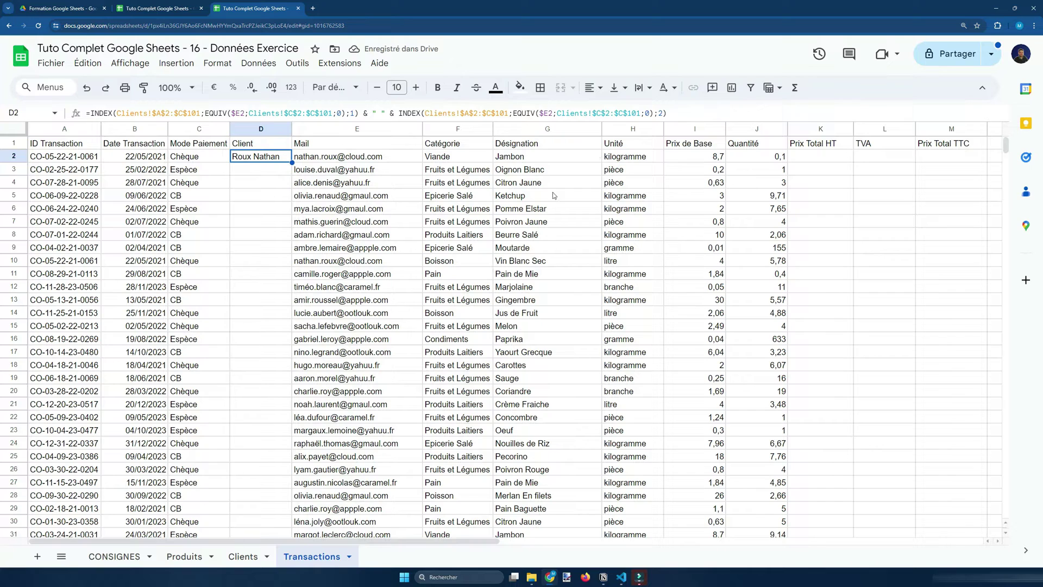
# Step: Fill the Client formula from D2 down to D14, and check the copied formulas in several rows
pyautogui.moveTo(291, 162); pyautogui.dragTo(287, 315)
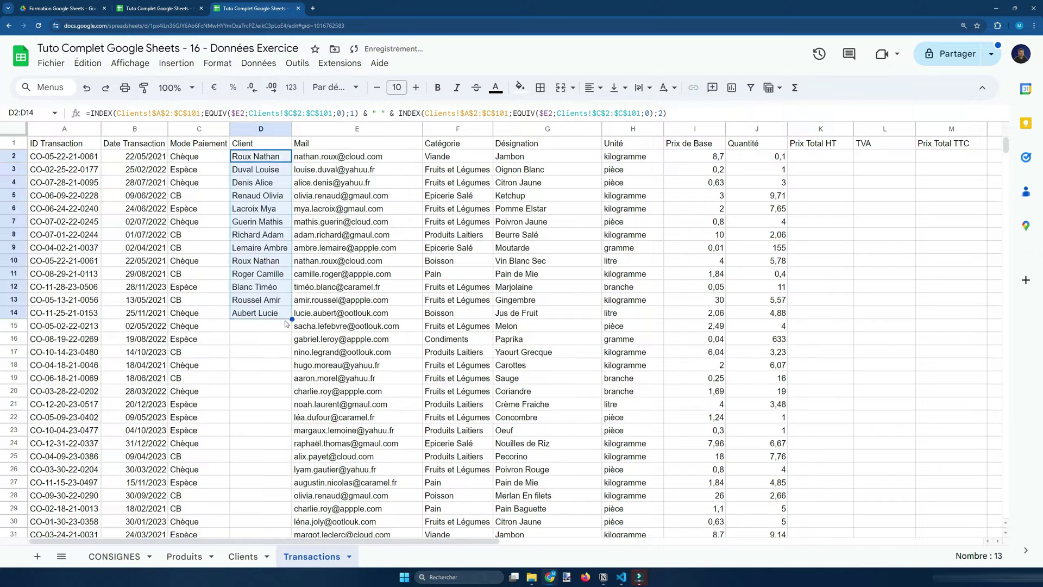
pyautogui.click(261, 273)
pyautogui.click(276, 248)
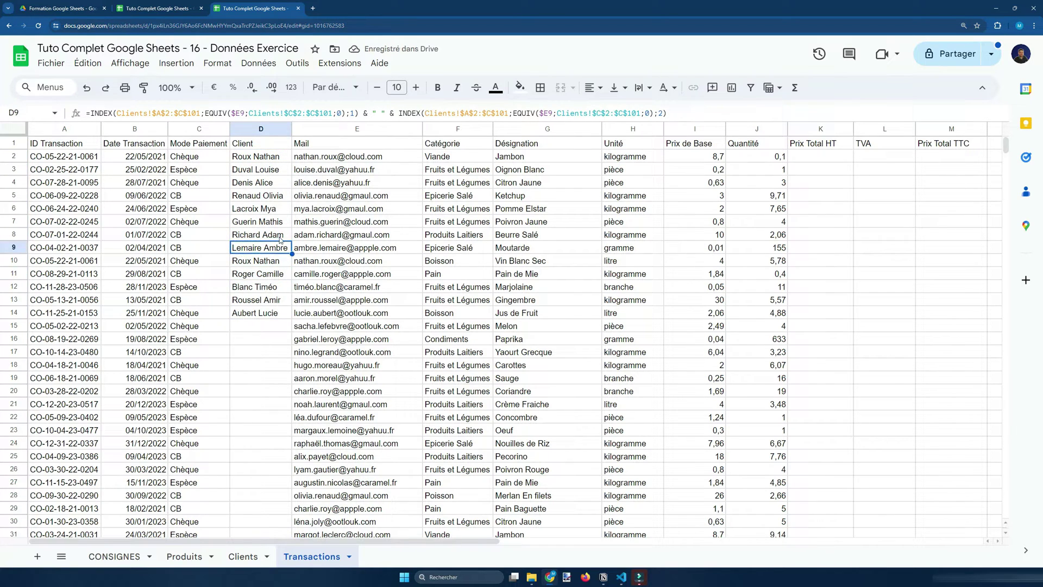
pyautogui.click(277, 240)
pyautogui.click(280, 226)
pyautogui.click(269, 185)
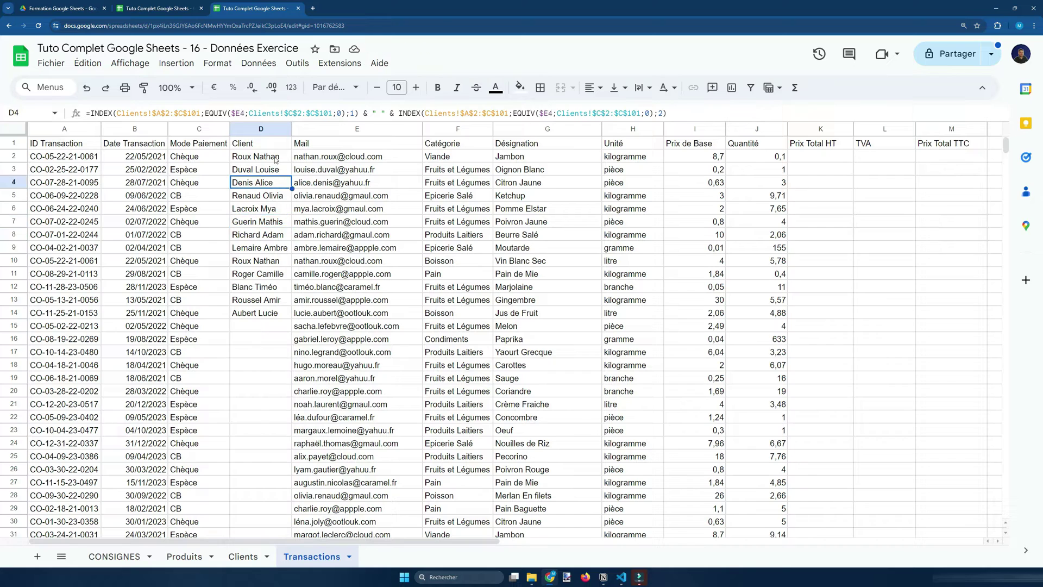
pyautogui.click(277, 160)
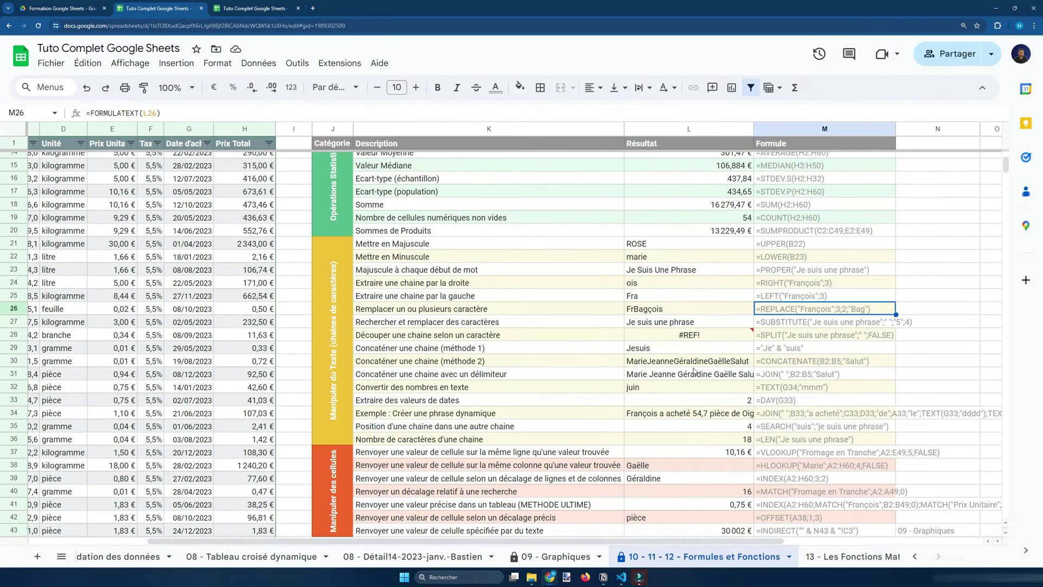
# Step: Find the concatenation examples in the Tuto Complet Google Sheets file, and copy the CONCATENER function name from L30
pyautogui.scroll(4, 657, 366)
pyautogui.click(690, 263)
pyautogui.scroll(-2, 736, 482)
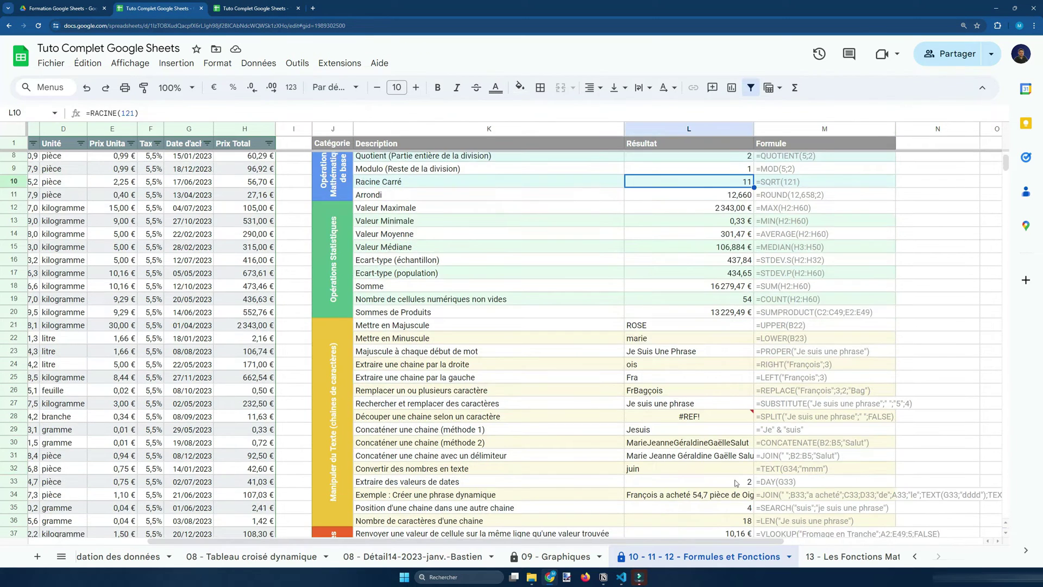
pyautogui.scroll(-2, 722, 459)
pyautogui.click(792, 336)
pyautogui.click(794, 361)
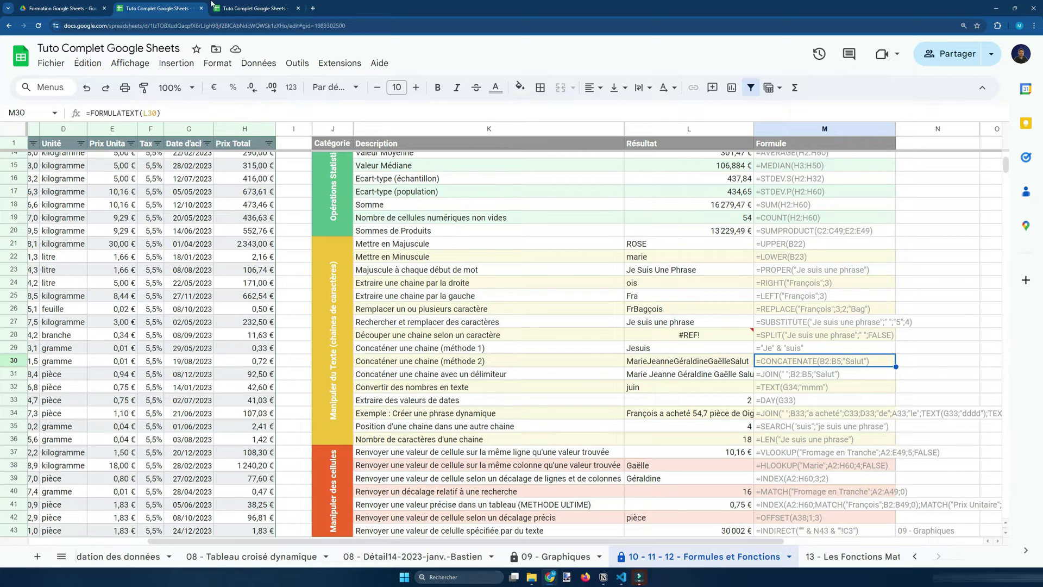
pyautogui.press('Left')
pyautogui.doubleClick(130, 114)
pyautogui.hotkey('ctrl', 'c')
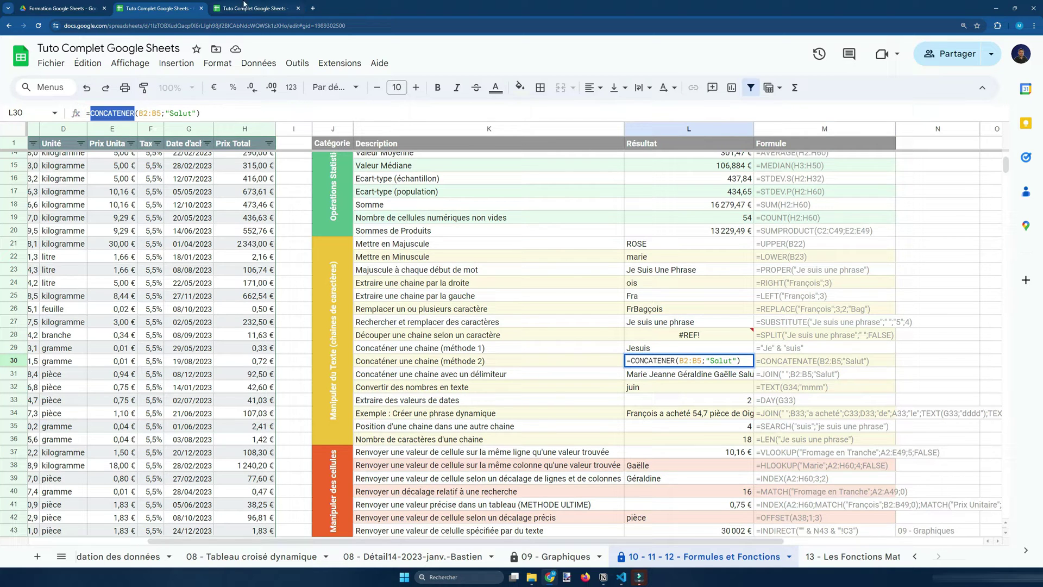
# Step: Return to the exercise file's Transactions sheet and wrap the whole D3 formula in CONCATENER( )
pyautogui.hotkey('ctrl', 'Tab')
pyautogui.hotkey('ctrl', 'v')
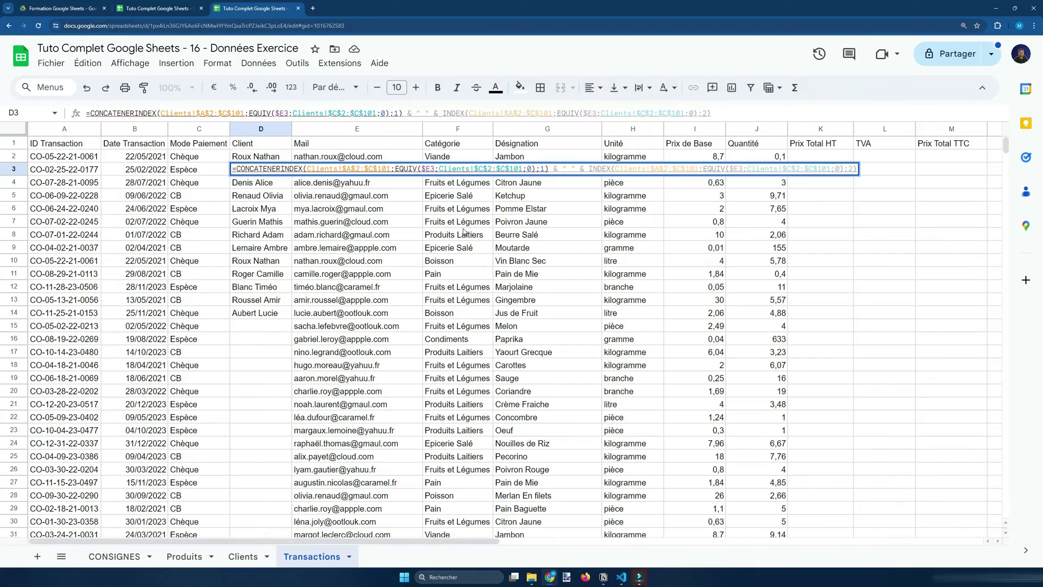
pyautogui.write('(')
pyautogui.click(736, 113)
pyautogui.write(')')
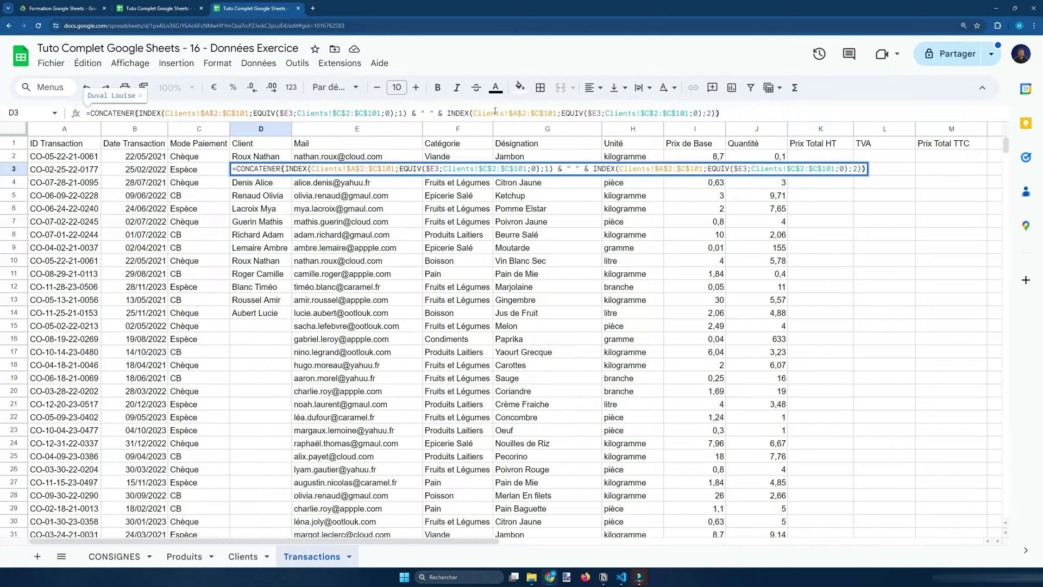
# Step: Replace both & operators in the D3 formula with semicolons so CONCATENER receives three arguments, and validate it
pyautogui.click(414, 112)
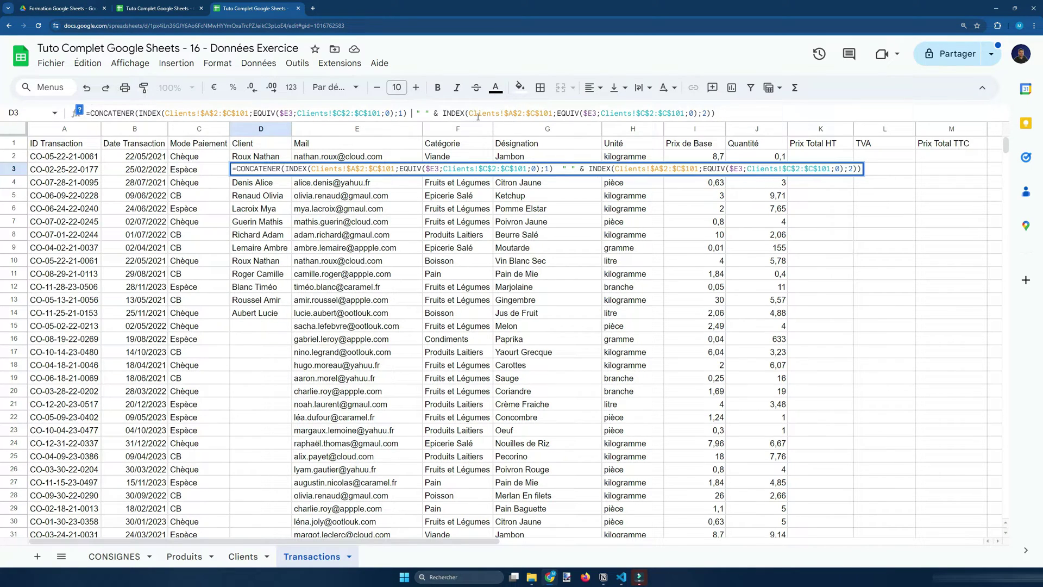
pyautogui.press('BackSpace')
pyautogui.press('BackSpace')
pyautogui.write(';')
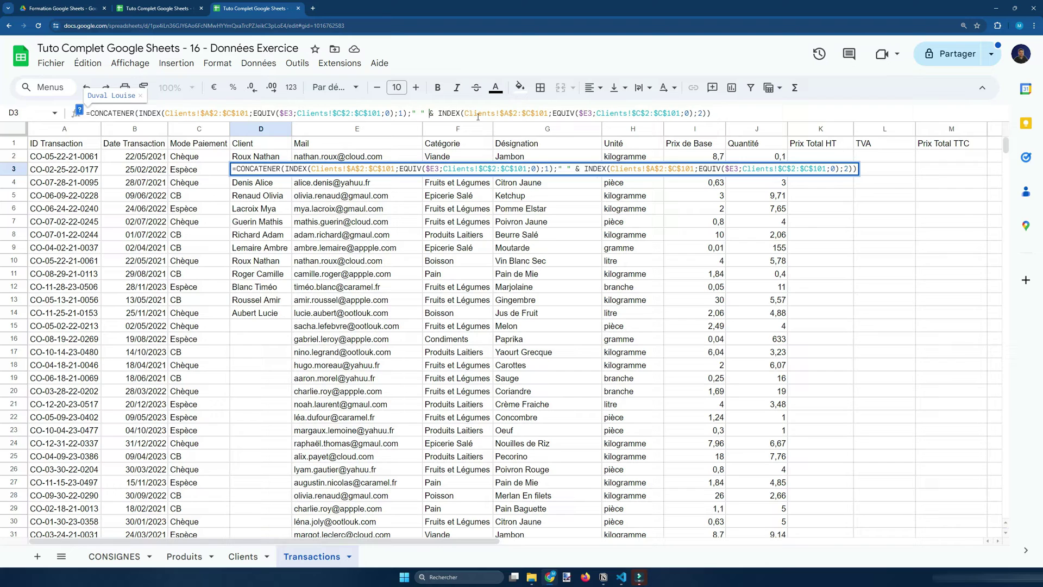
pyautogui.press('Left')
pyautogui.write(';')
pyautogui.press('Right')
pyautogui.press('Right')
pyautogui.press('Right')
pyautogui.press('BackSpace')
pyautogui.press('BackSpace')
pyautogui.press('BackSpace')
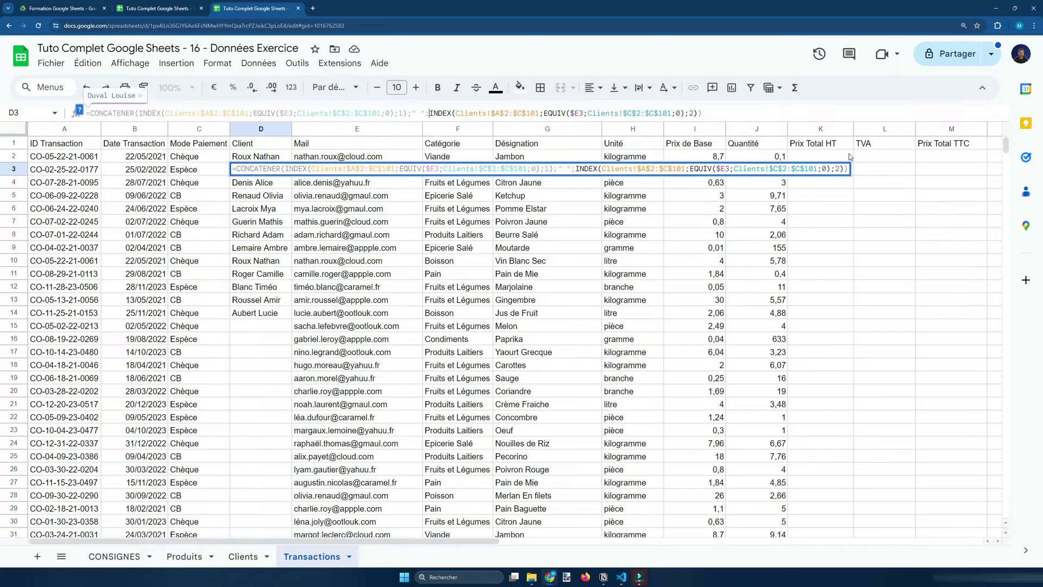
pyautogui.press('Return')
pyautogui.press('Up')
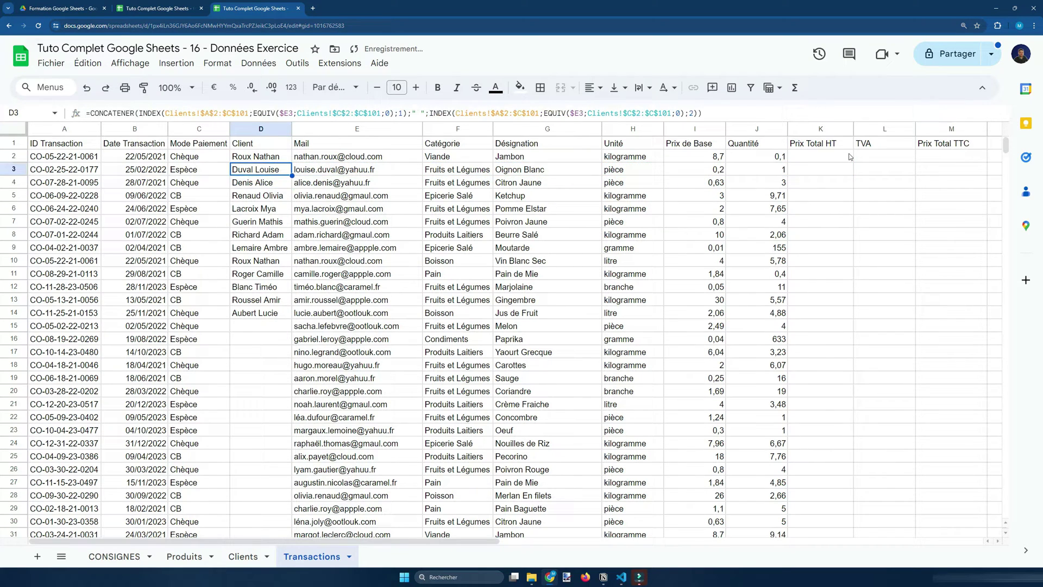
# Step: Compare the CONCATENER formula in D3 with the & version of the formula in D2
pyautogui.press('Up')
pyautogui.press('Down')
pyautogui.click(428, 113)
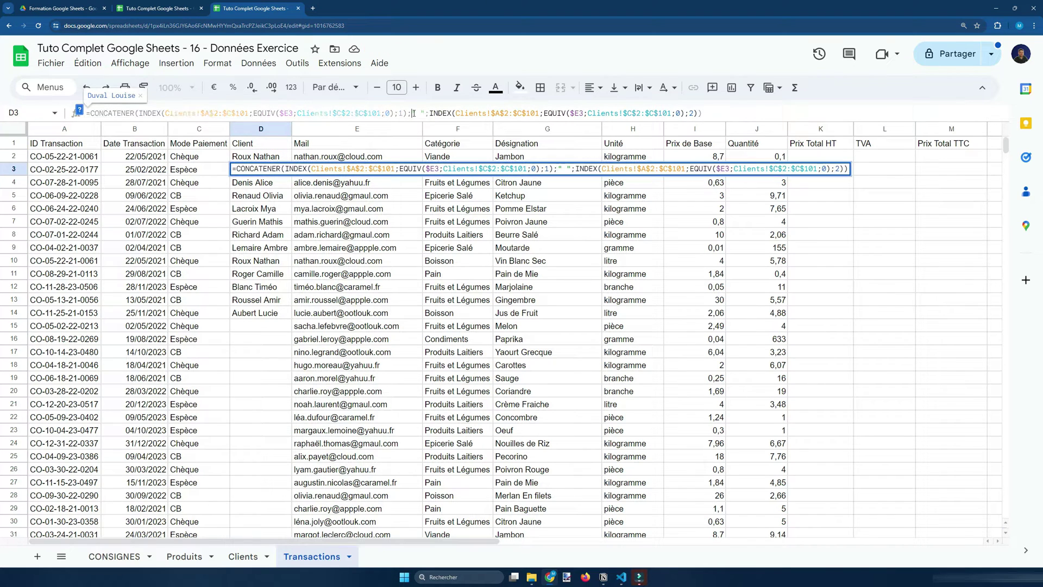
pyautogui.press('Escape')
pyautogui.press('Up')
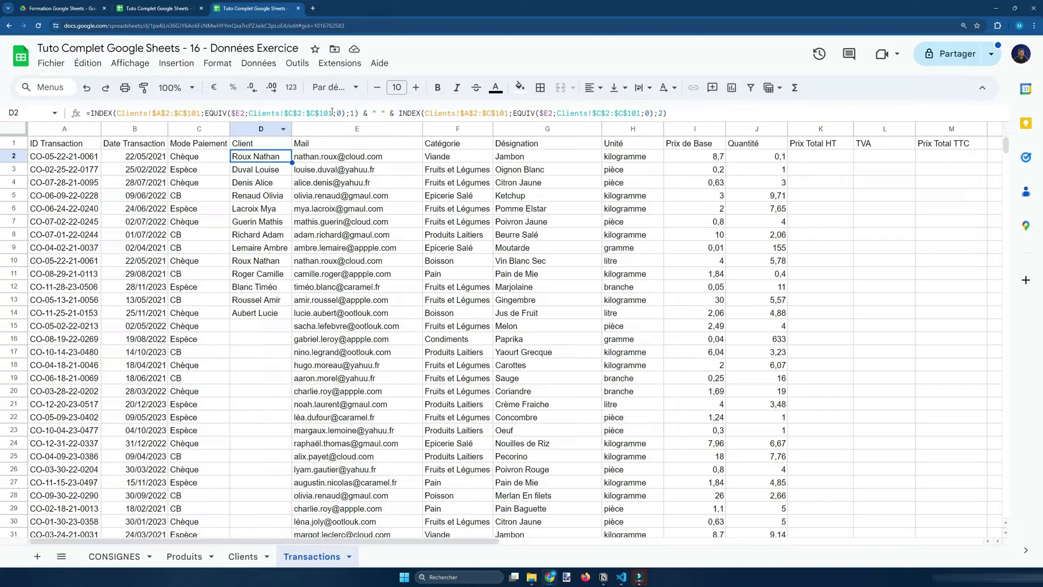
pyautogui.click(381, 113)
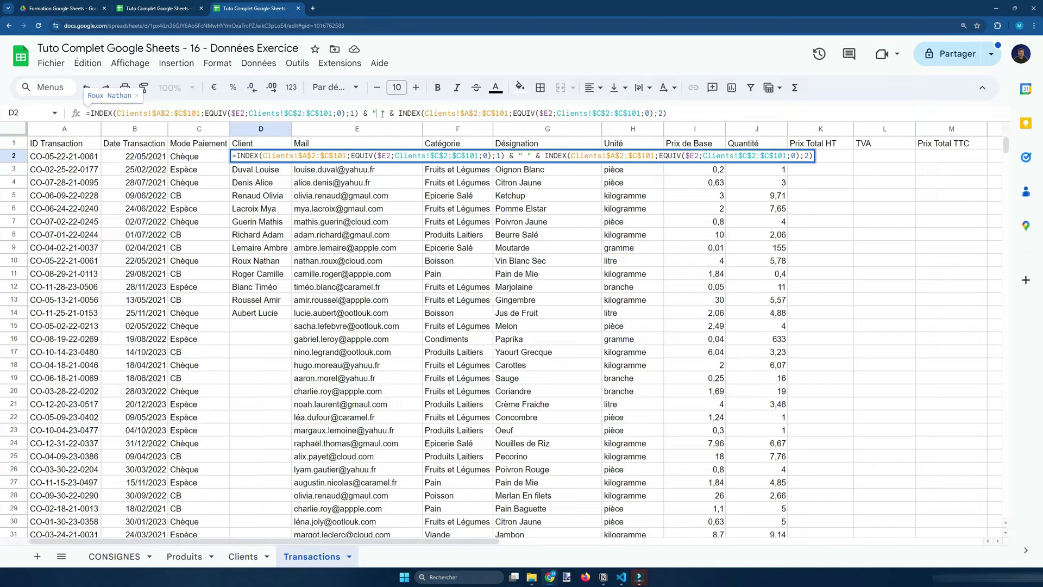
pyautogui.click(671, 113)
pyautogui.press('Return')
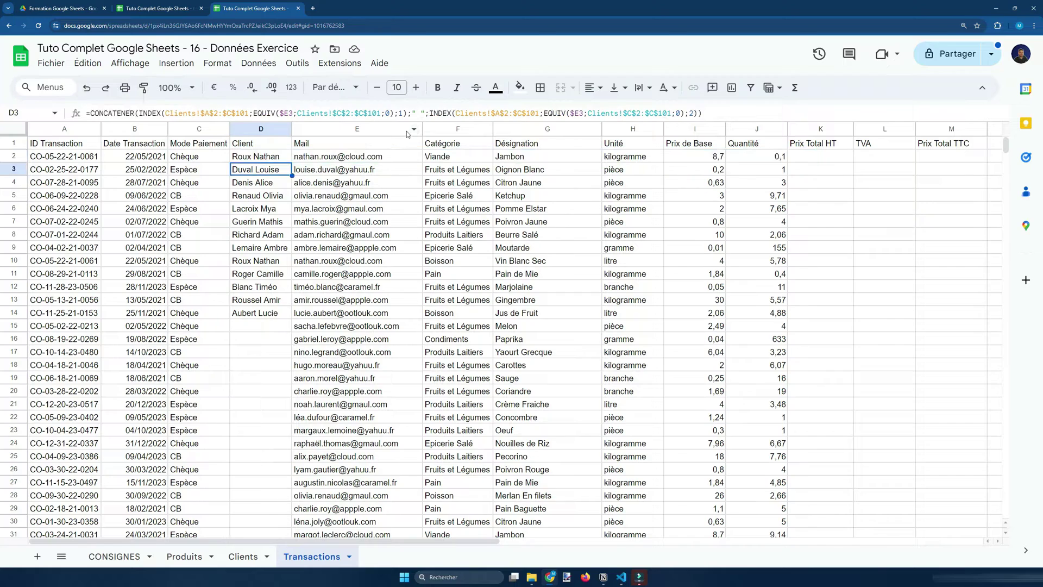
# Step: Copy the D3 CONCATENER formula into the rest of the Client column, from D4 down to D4010
pyautogui.press('Down')
pyautogui.hotkey('ctrl', 'shift', 'Down')
pyautogui.hotkey('ctrl', 'shift', 'Down')
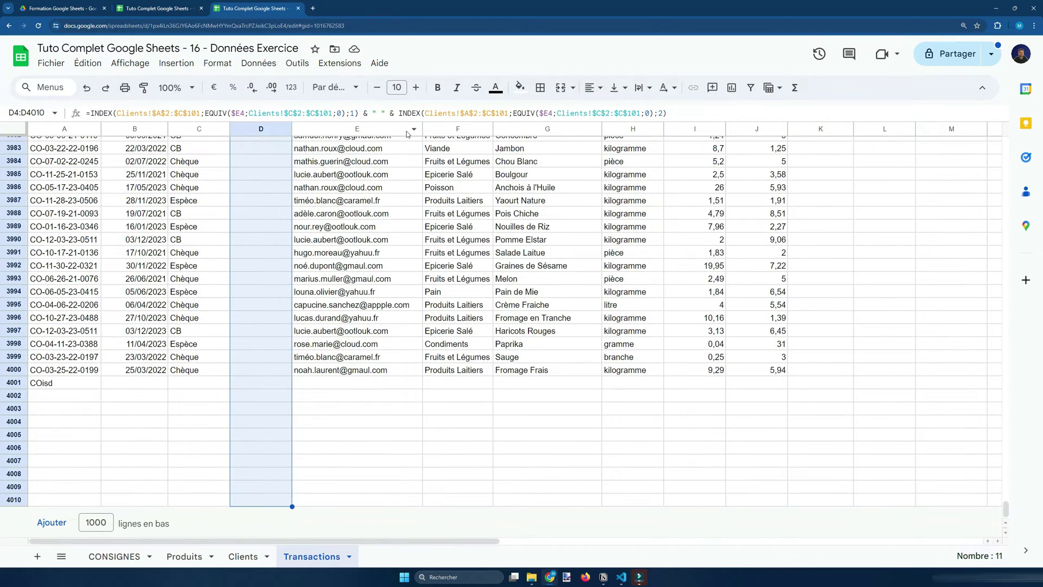
pyautogui.hotkey('ctrl', 'v')
# Step: Clear the surplus Client formulas from D4001:D4010, and check the filled rows above them
pyautogui.moveTo(274, 499); pyautogui.dragTo(276, 387)
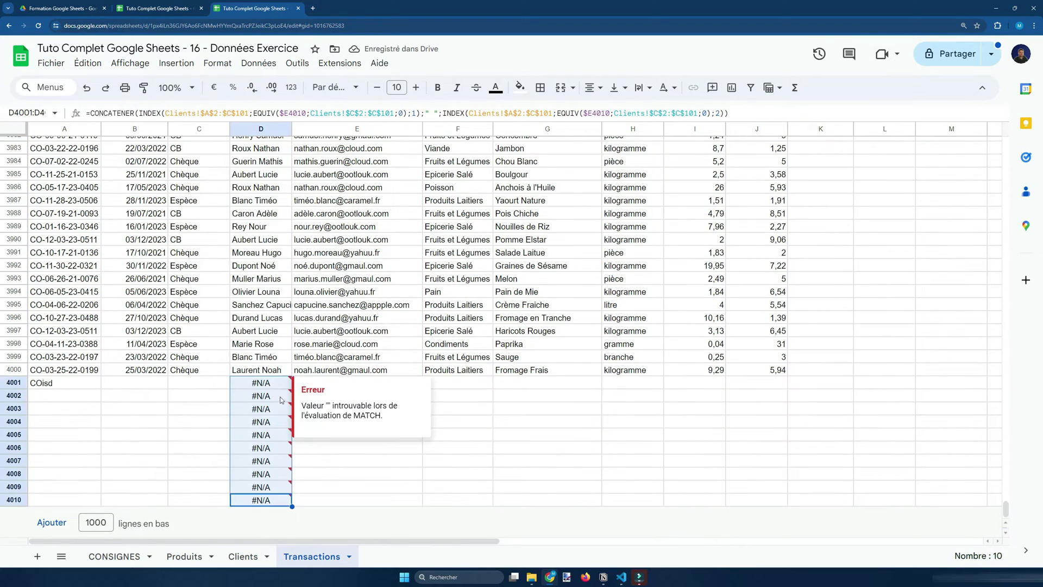
pyautogui.press('Delete')
pyautogui.scroll(9, 312, 384)
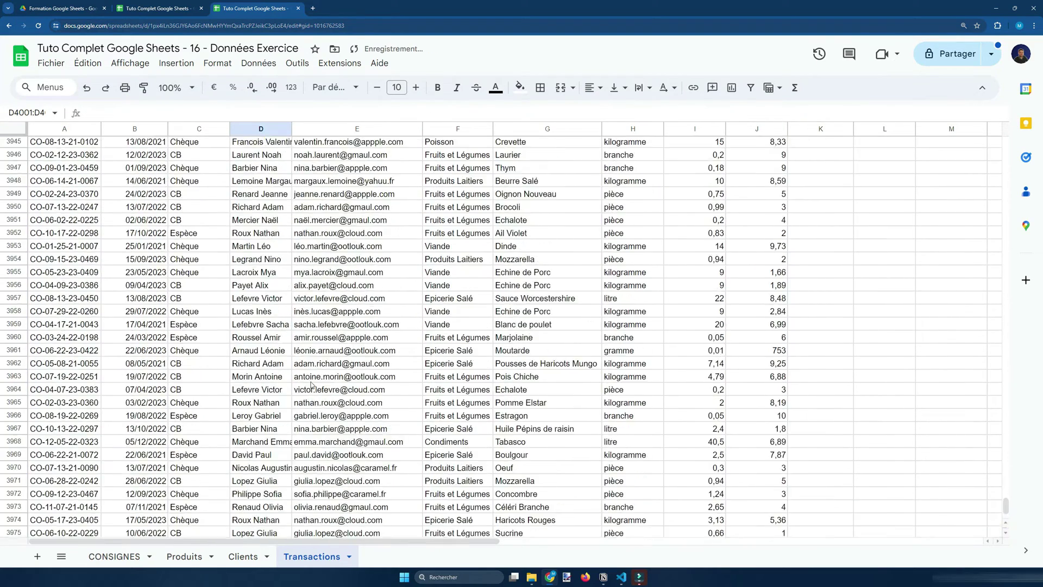
pyautogui.scroll(5, 313, 385)
# Step: Tick instruction b on client information in the CONSIGNES sheet, and select instruction c on the total prices
pyautogui.click(312, 384)
pyautogui.click(280, 384)
pyautogui.hotkey('ctrl', 'Up')
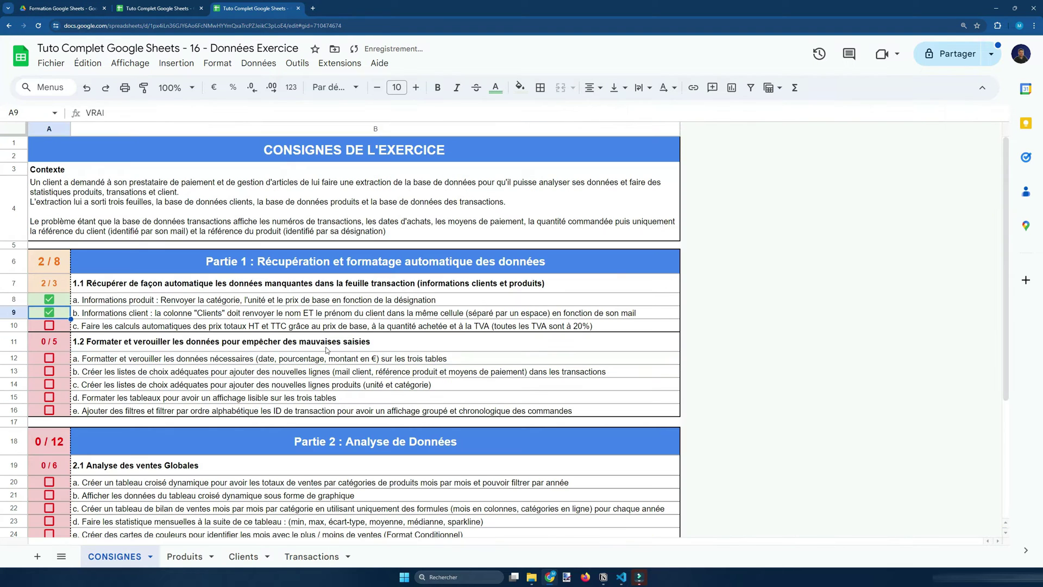
pyautogui.click(379, 327)
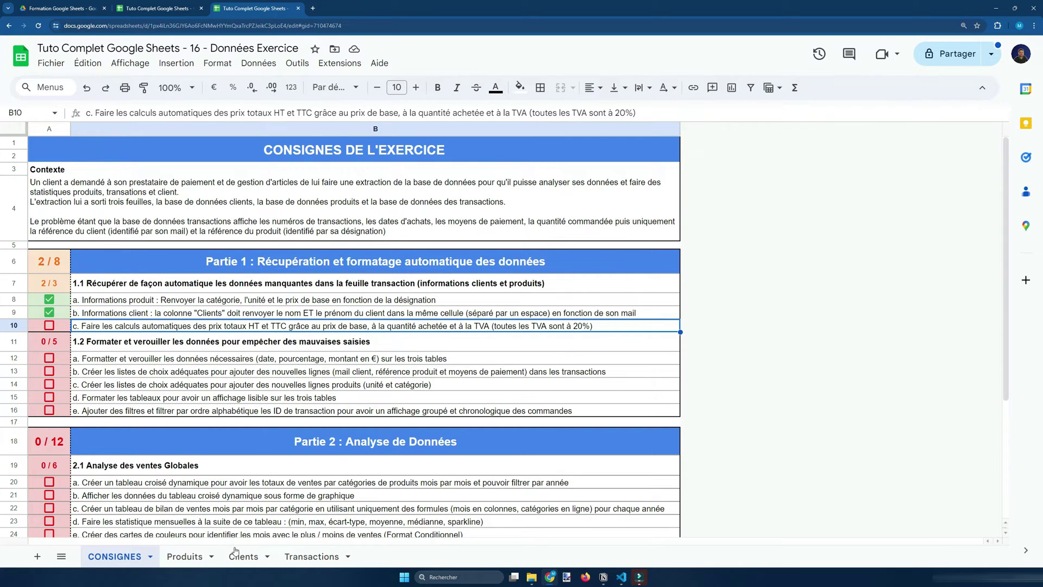
# Step: In the Transactions sheet, calculate Prix Total HT in K2 with =I2*J2 and fill it down the column
pyautogui.click(201, 555)
pyautogui.click(311, 556)
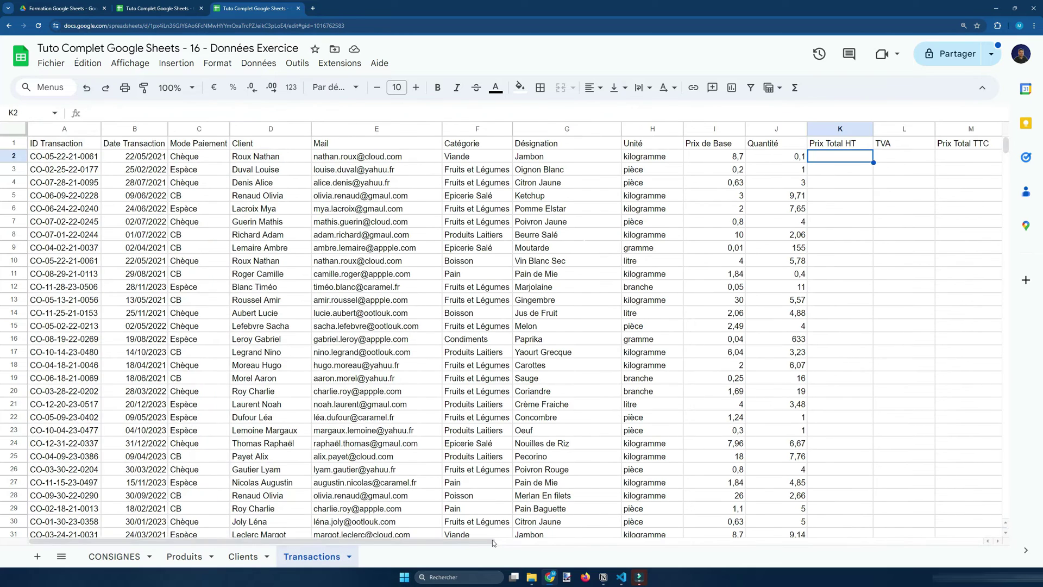
pyautogui.moveTo(492, 540); pyautogui.dragTo(628, 532)
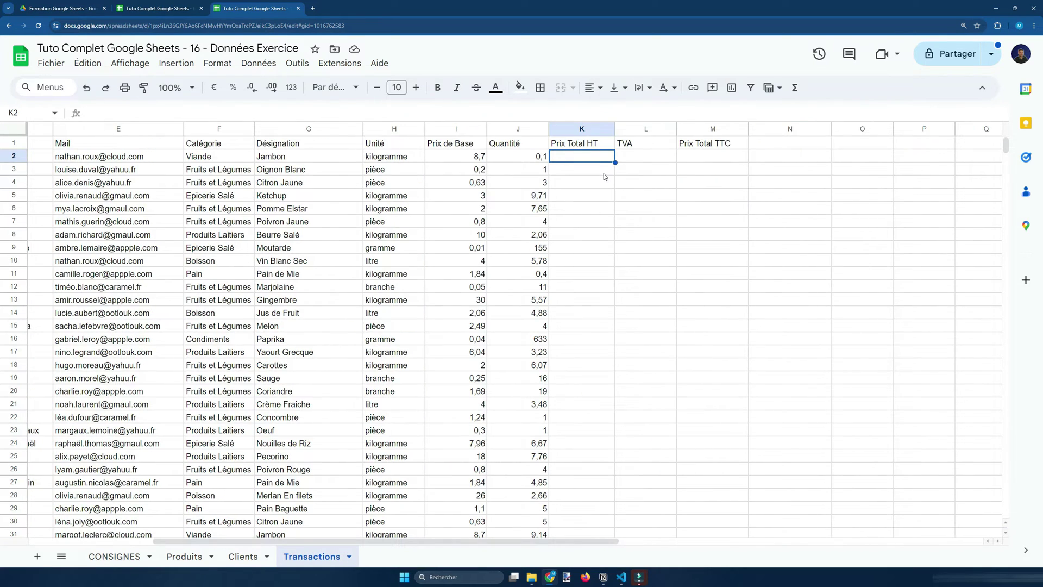
pyautogui.write('=')
pyautogui.click(448, 158)
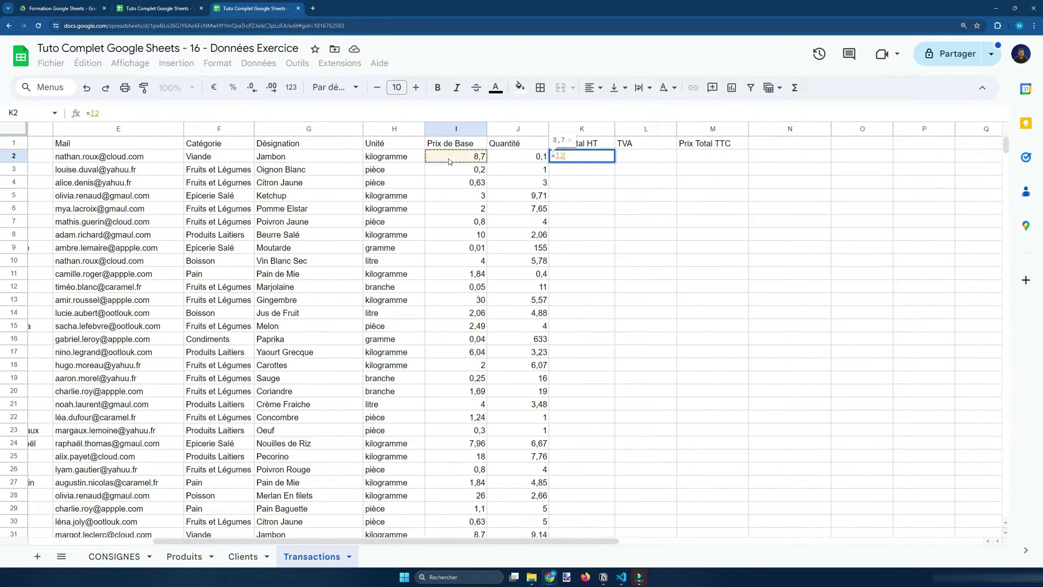
pyautogui.write('*')
pyautogui.click(491, 161)
pyautogui.press('Return')
pyautogui.click(568, 159)
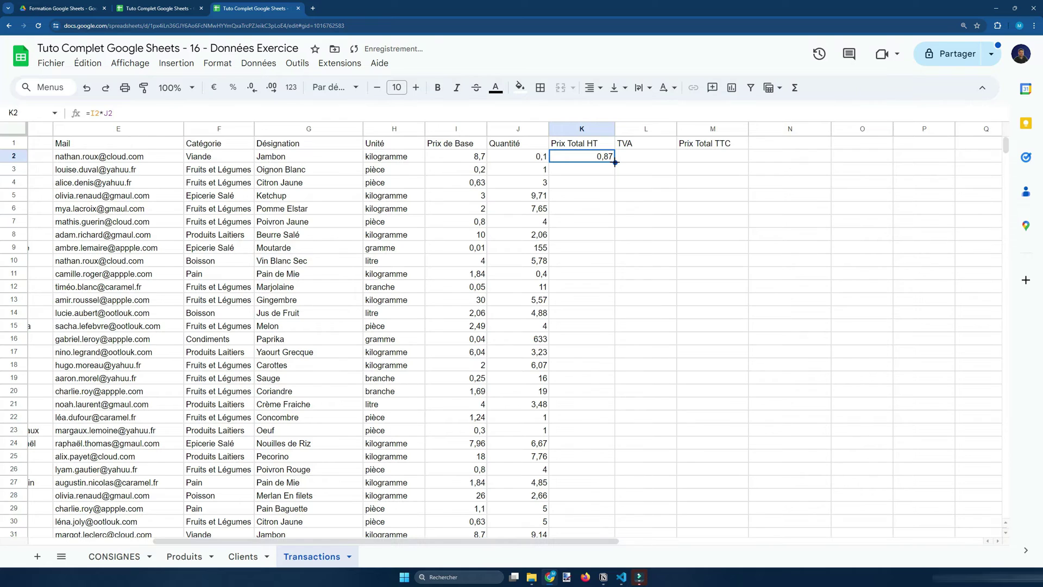
pyautogui.doubleClick(615, 162)
# Step: Enter 0,2 as the TVA rate in L2
pyautogui.click(685, 155)
pyautogui.write('0,2')
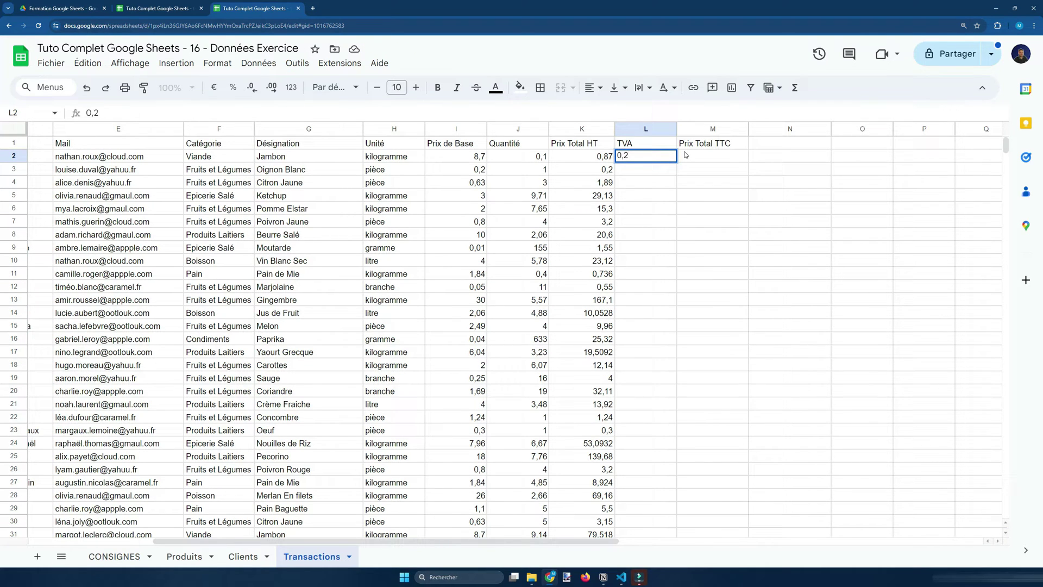
pyautogui.press('Return')
pyautogui.press('Up')
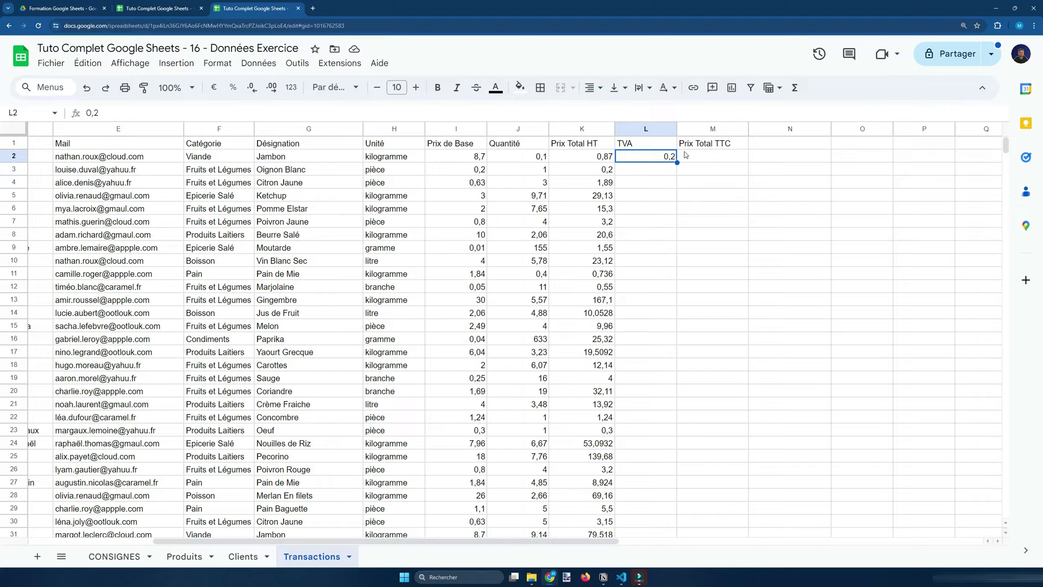
# Step: Calculate Prix Total TTC in M2 with the formula =K2+(K2*L2)
pyautogui.click(685, 155)
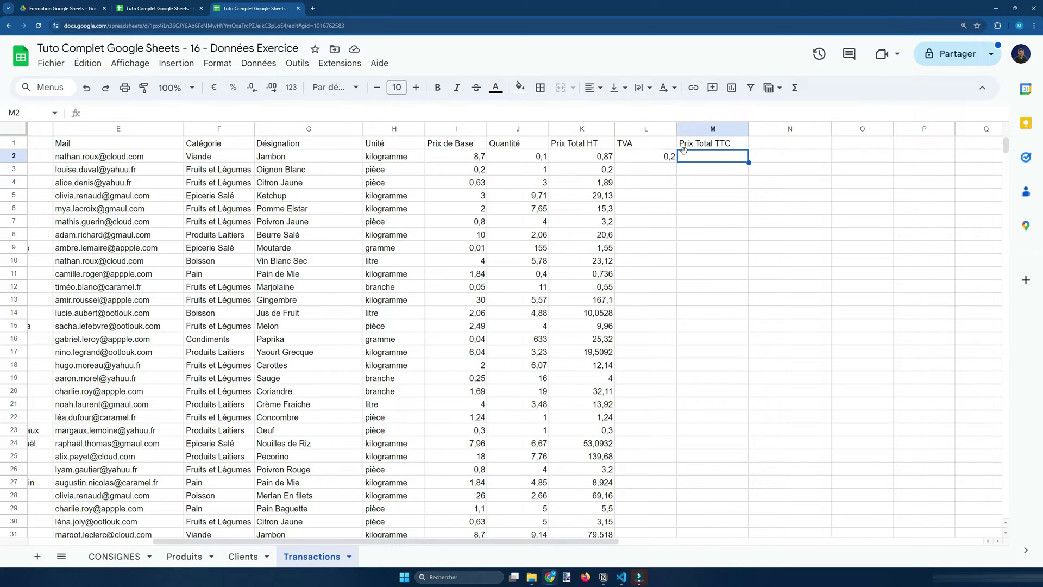
pyautogui.write('=')
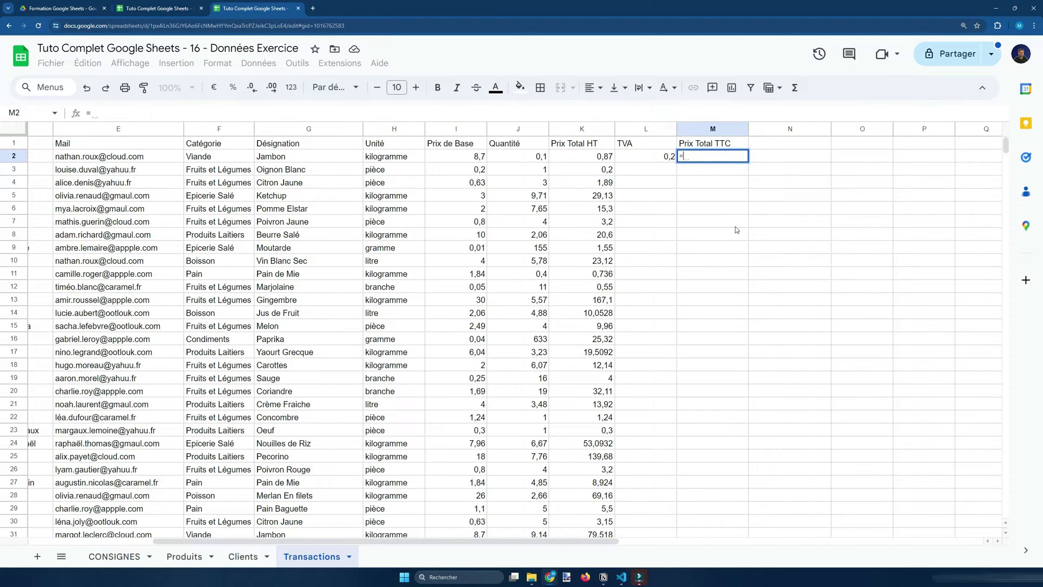
pyautogui.click(588, 155)
pyautogui.write('+')
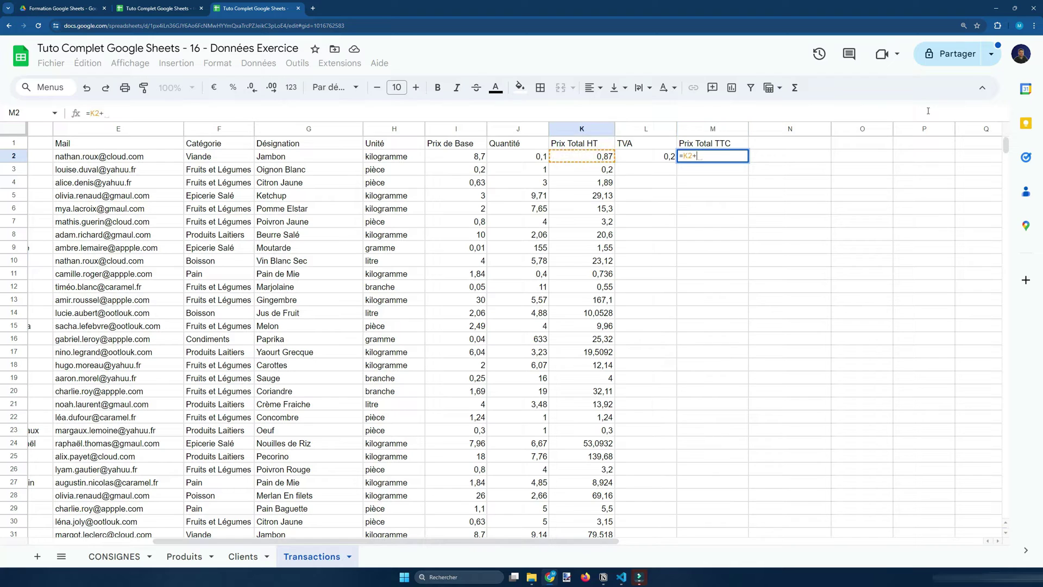
pyautogui.write('(')
pyautogui.click(600, 160)
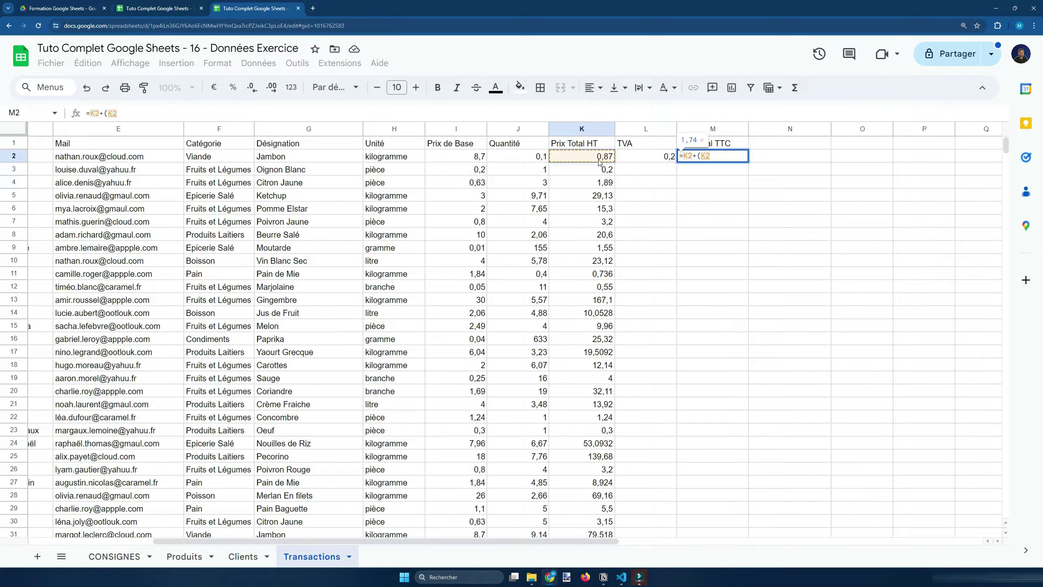
pyautogui.write('*')
pyautogui.click(637, 159)
pyautogui.write(')')
pyautogui.press('Return')
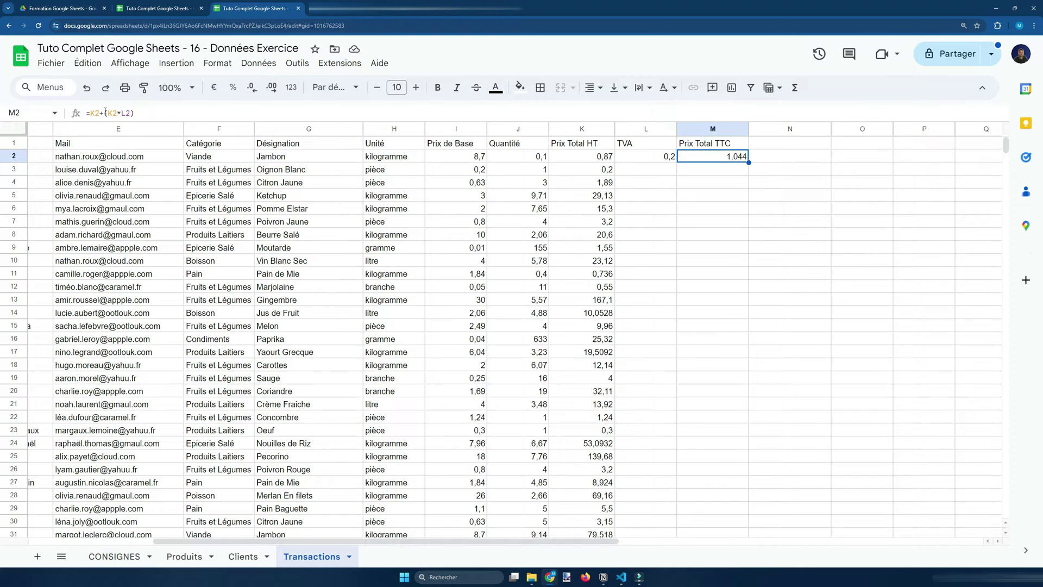
# Step: Rewrite the Prix Total TTC formula in M2 as =K2*(1+L2), review its (1+L2) part and validate it
pyautogui.click(104, 111)
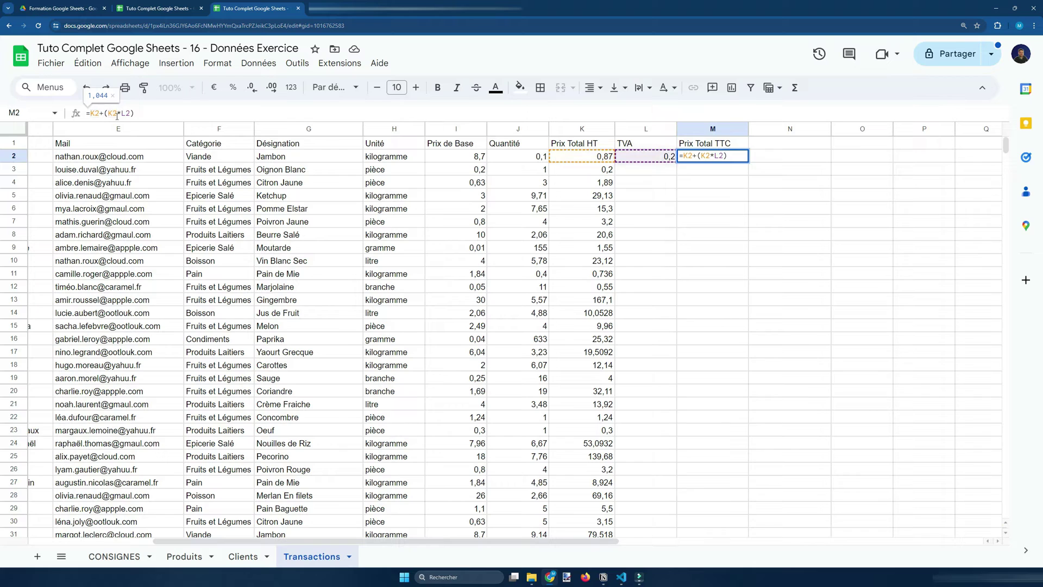
pyautogui.moveTo(121, 112); pyautogui.dragTo(108, 112)
pyautogui.write('1+')
pyautogui.press('Left')
pyautogui.press('Left')
pyautogui.press('Left')
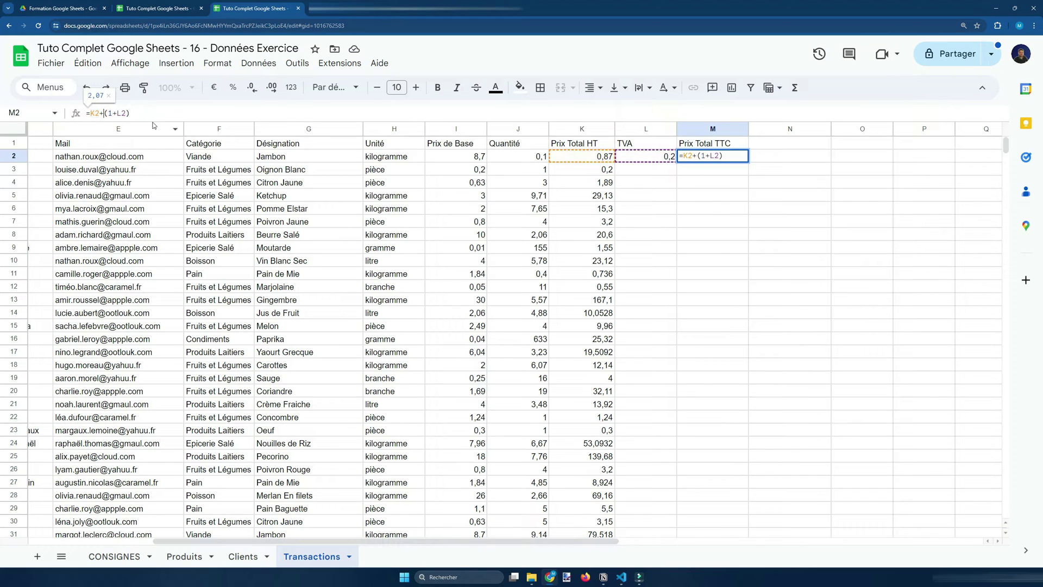
pyautogui.press('BackSpace')
pyautogui.write('*')
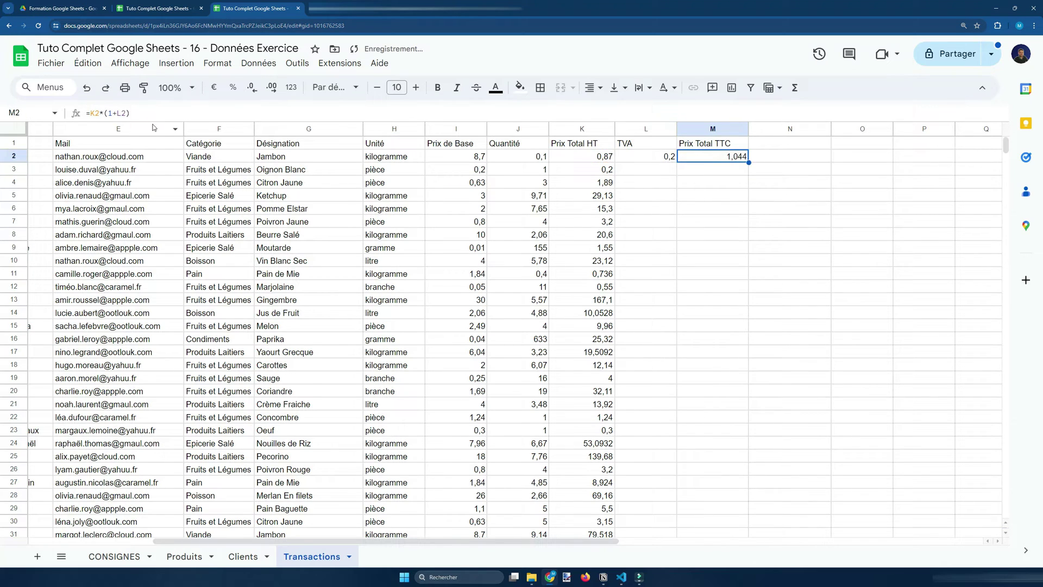
pyautogui.moveTo(107, 113); pyautogui.dragTo(114, 113)
pyautogui.click(105, 113)
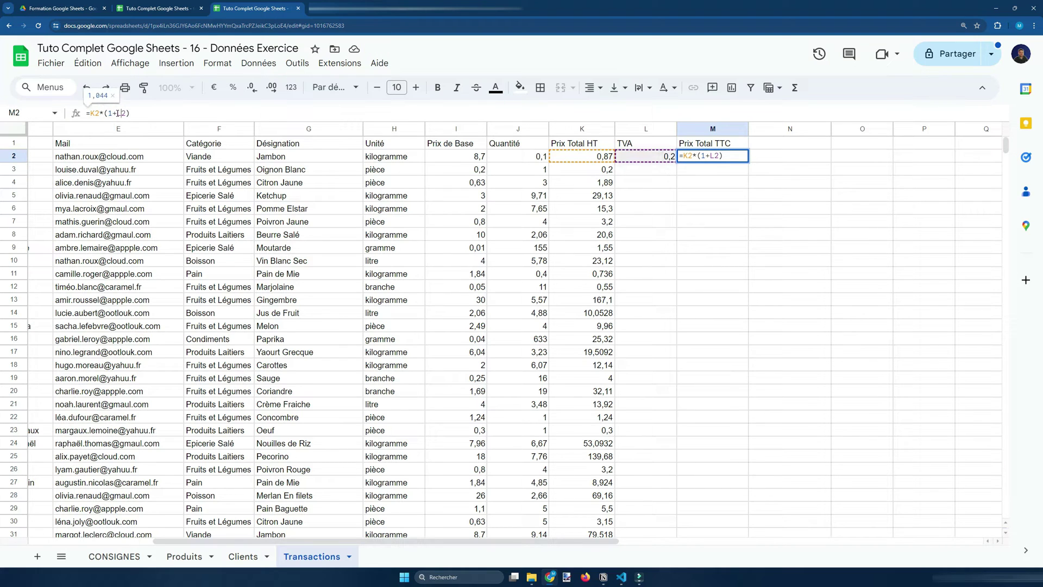
pyautogui.click(112, 111)
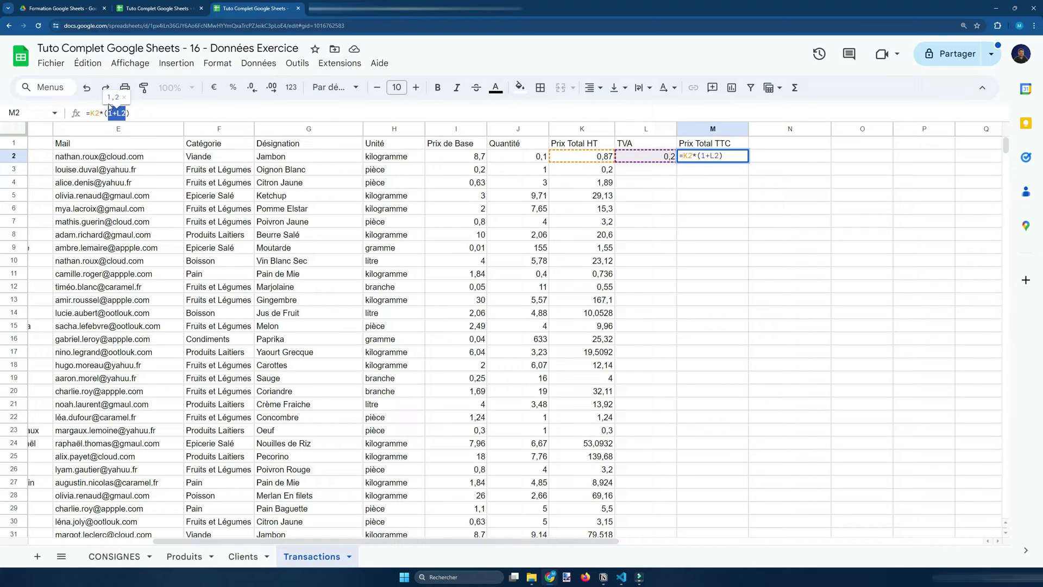
pyautogui.press('Return')
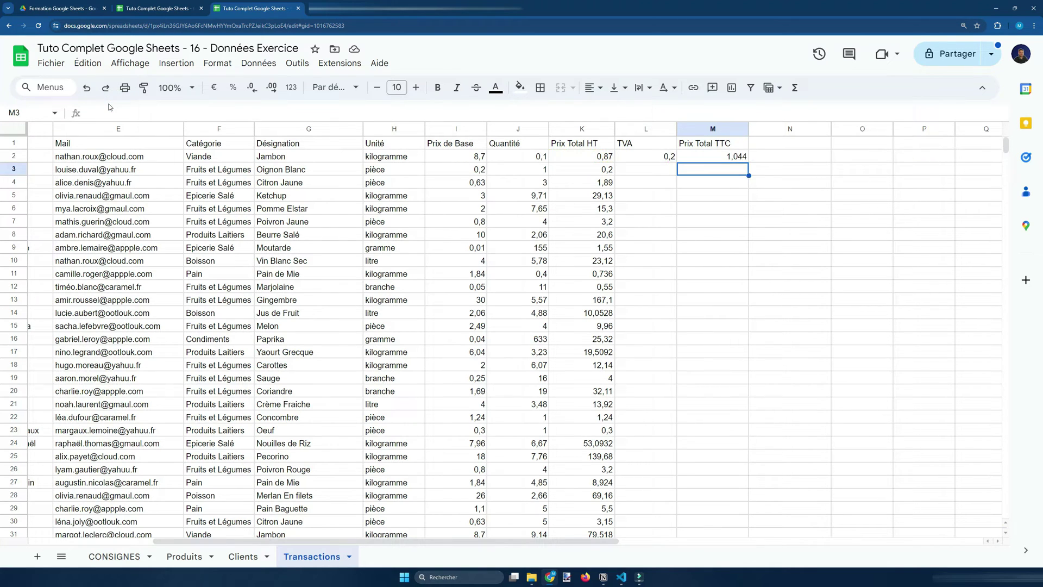
# Step: Fill the TVA rate from L2 down the whole column, and check the copied values
pyautogui.click(663, 157)
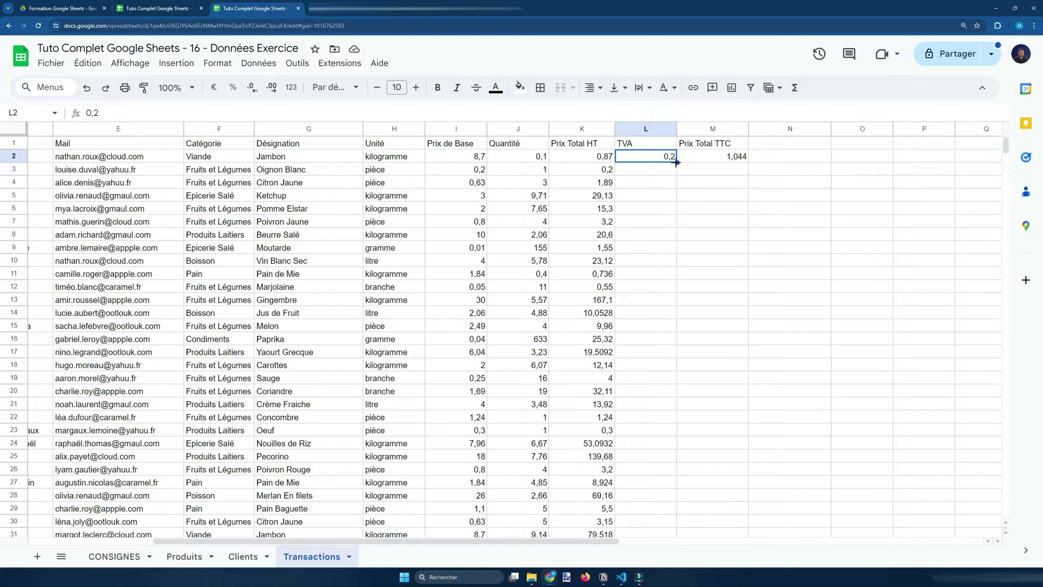
pyautogui.doubleClick(676, 162)
pyautogui.click(684, 338)
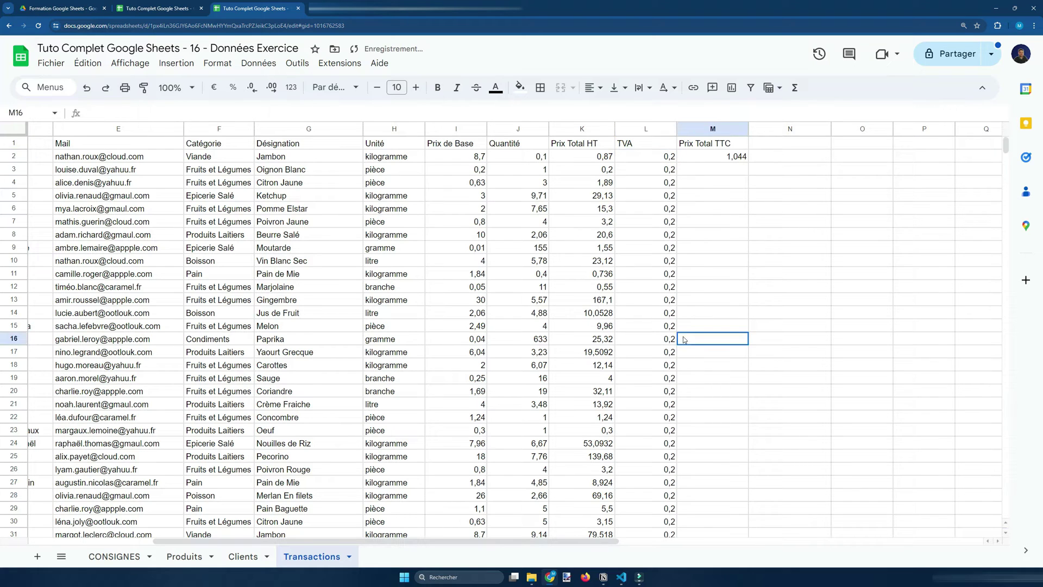
pyautogui.click(669, 329)
pyautogui.scroll(-10, 668, 342)
pyautogui.scroll(10, 668, 354)
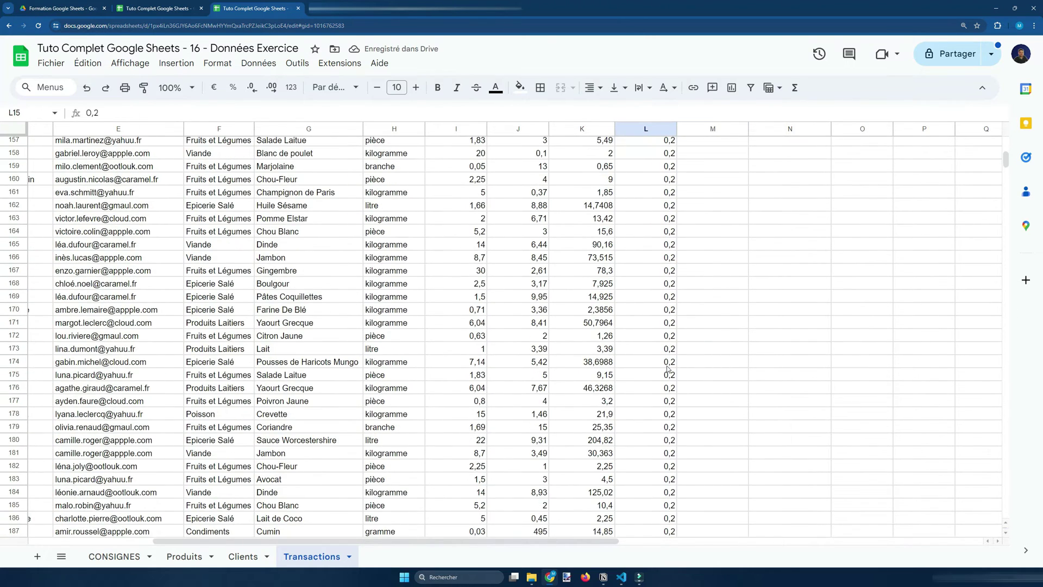
pyautogui.click(660, 180)
pyautogui.click(659, 172)
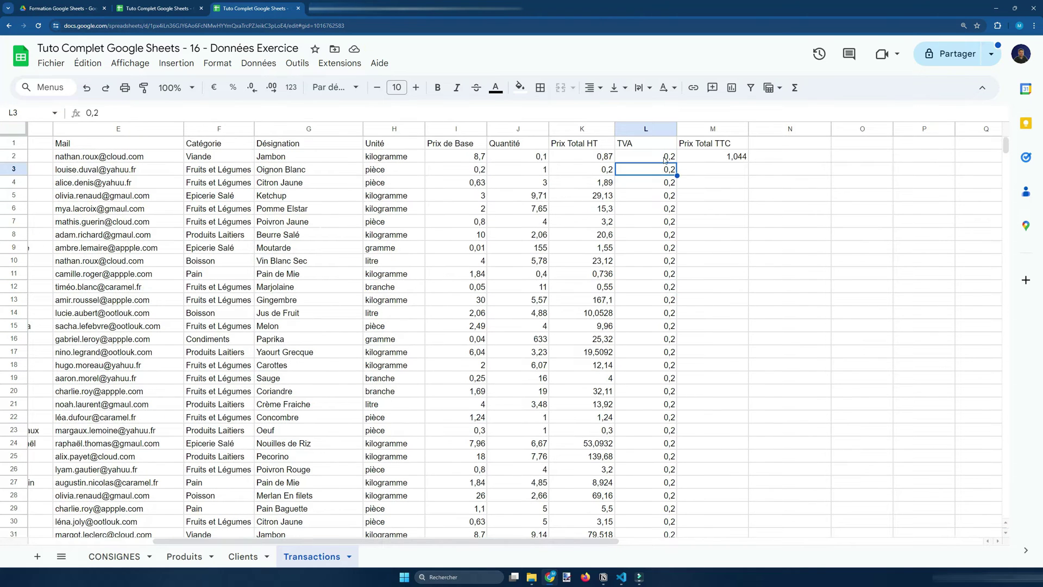
pyautogui.click(663, 158)
# Step: Fill the Prix Total TTC formula from M2 down the whole column
pyautogui.click(739, 162)
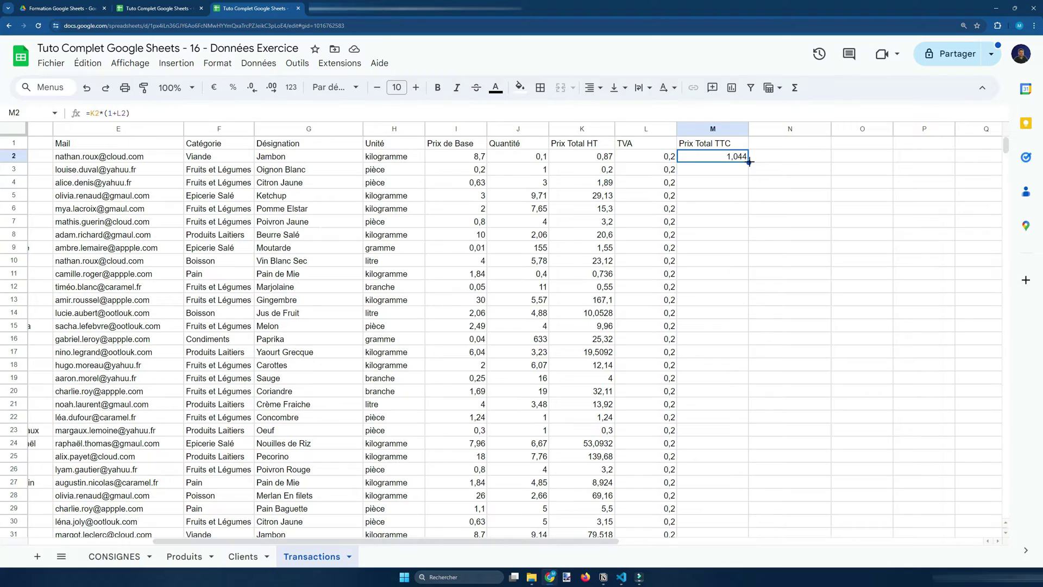
pyautogui.doubleClick(749, 162)
pyautogui.scroll(-15, 707, 326)
# Step: Tick instruction c in the CONSIGNES sheet, and review the formatting and locking instructions in section 1.2
pyautogui.click(114, 556)
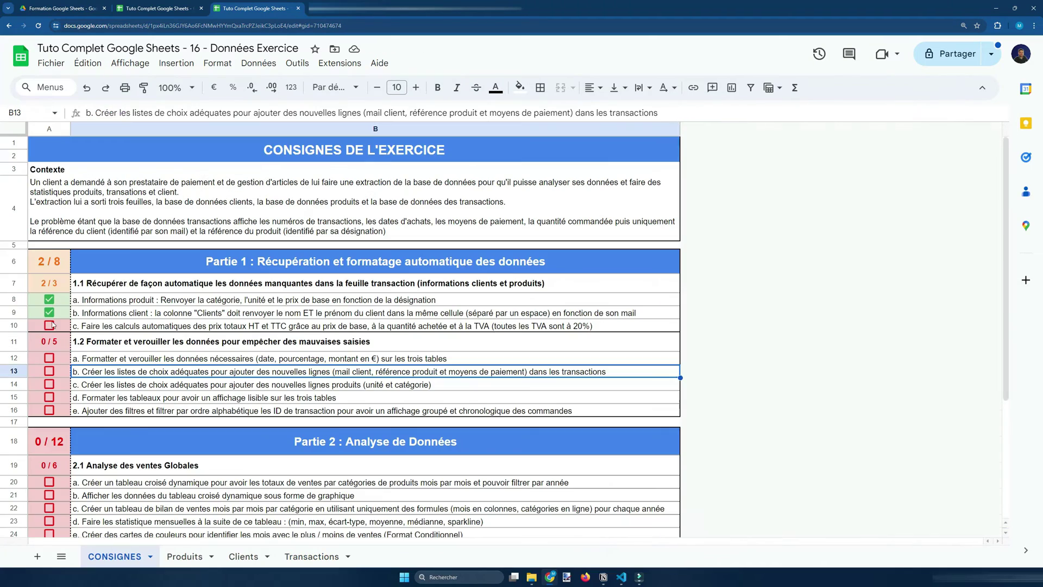
pyautogui.click(49, 326)
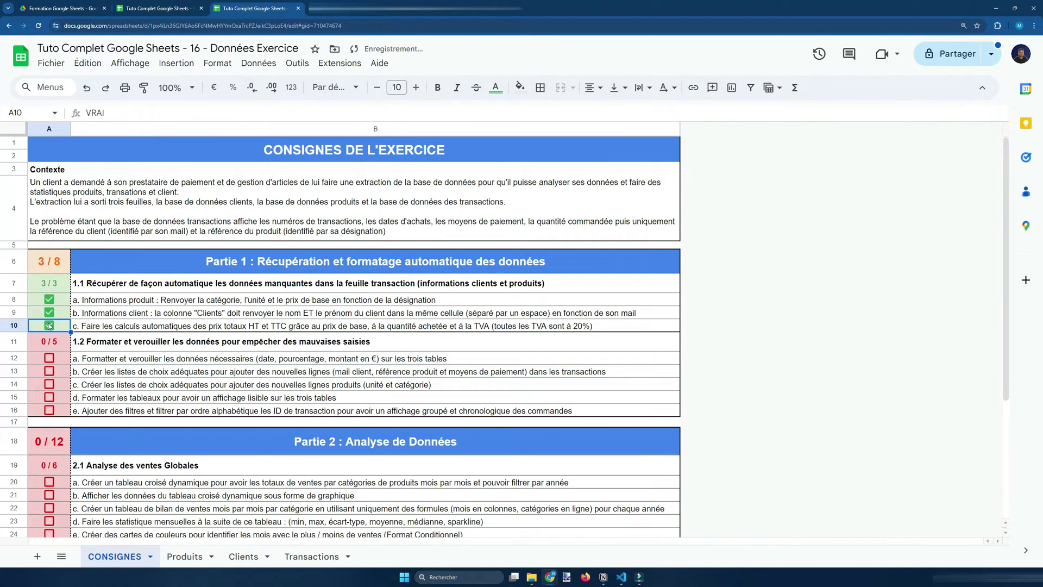
pyautogui.click(139, 374)
pyautogui.click(146, 341)
pyautogui.click(148, 358)
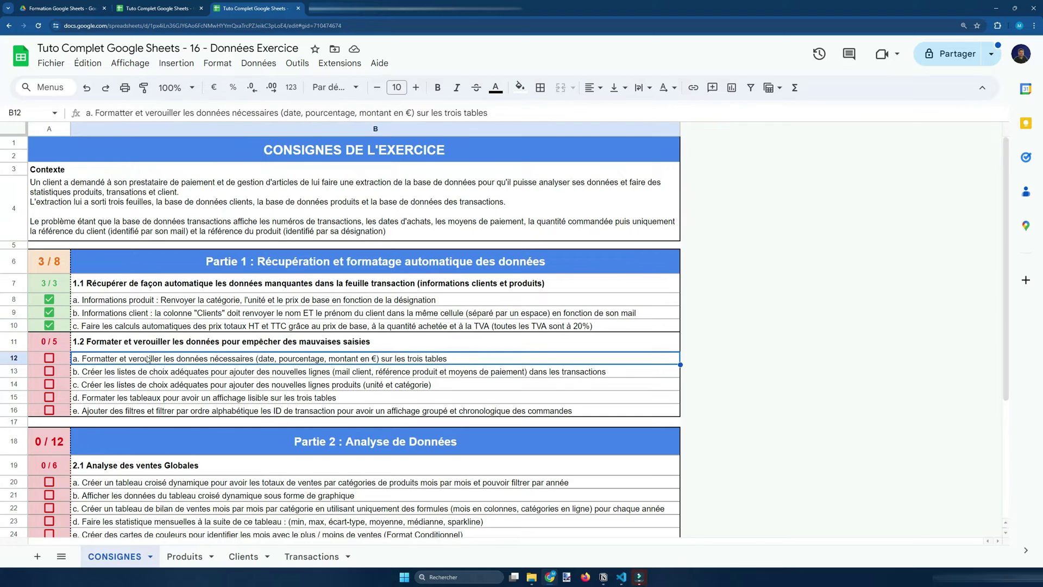
pyautogui.scroll(-1, 184, 363)
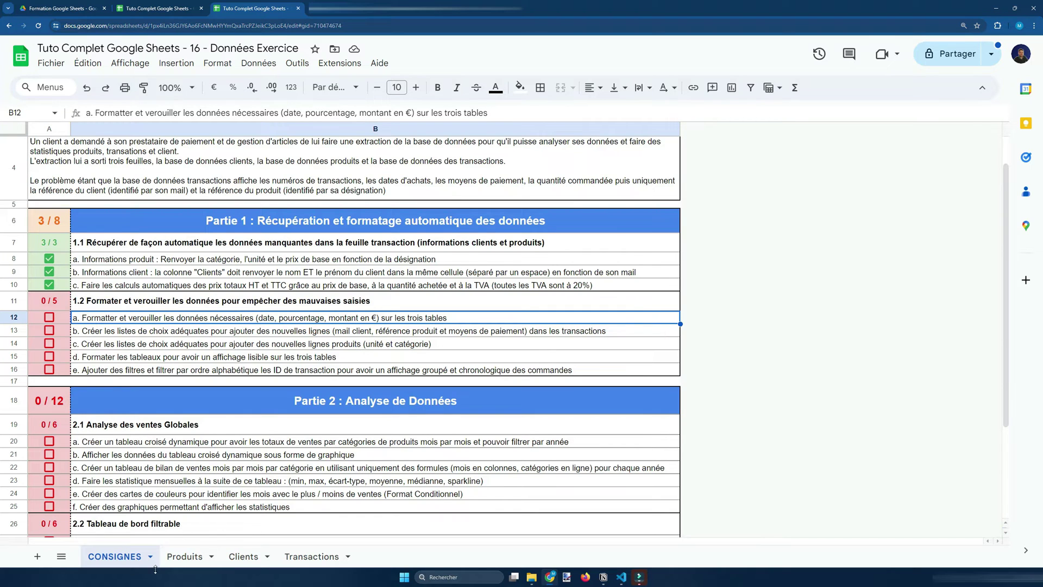
# Step: Format the Prix de Base column of the Produits sheet as euro currency
pyautogui.click(185, 556)
pyautogui.click(265, 162)
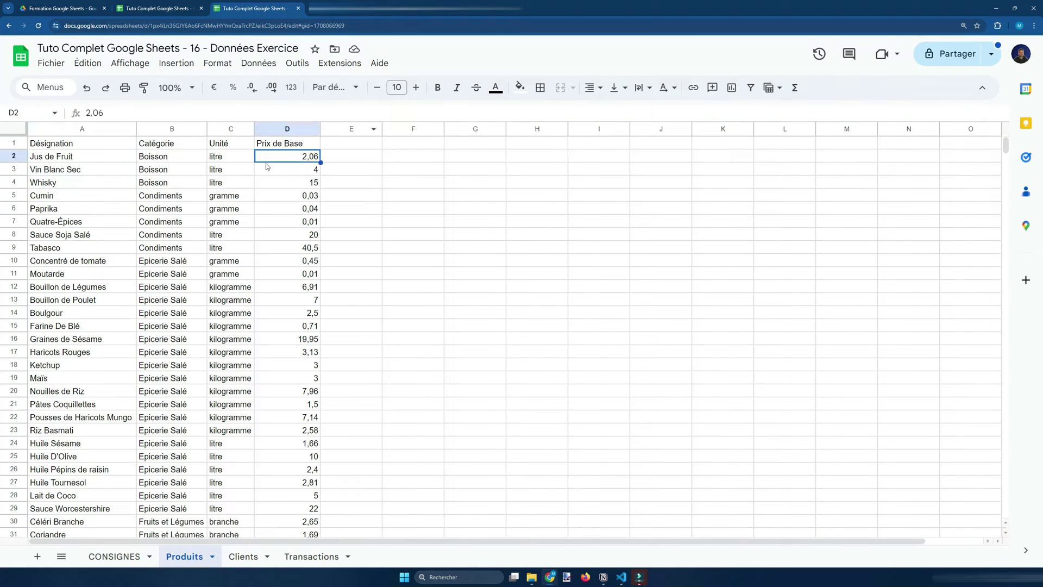
pyautogui.click(284, 131)
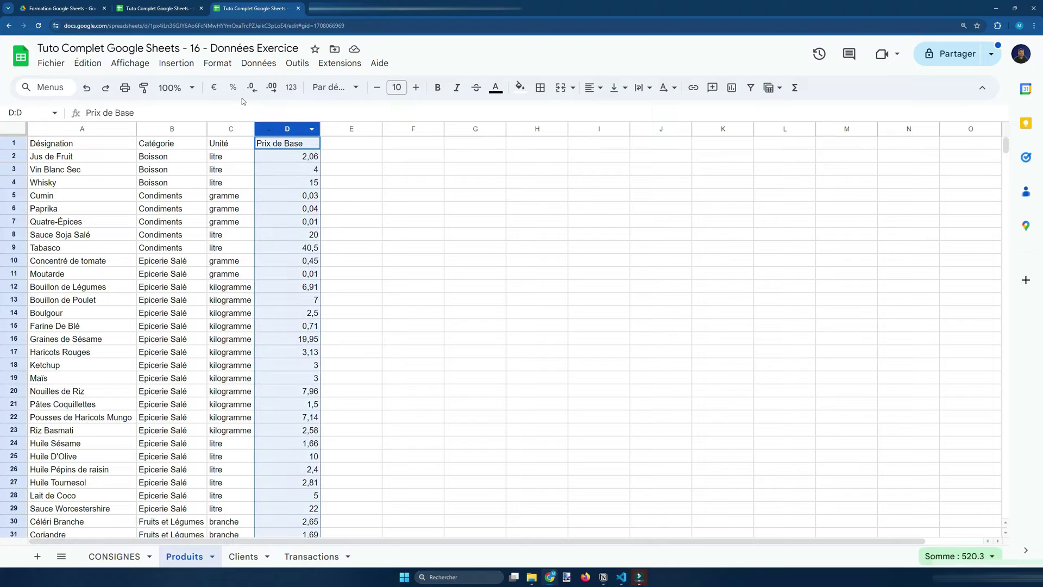
pyautogui.click(215, 87)
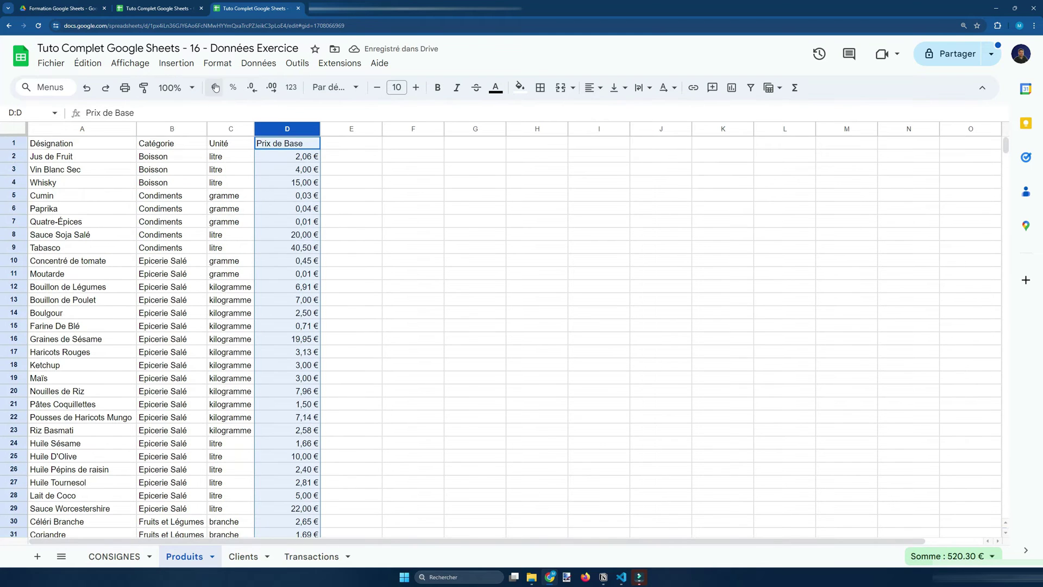
# Step: Create a data validation rule on the base prices D2:D101 that requires values greater than 0
pyautogui.click(289, 158)
pyautogui.hotkey('ctrl', 'shift', 'Down')
pyautogui.click(259, 63)
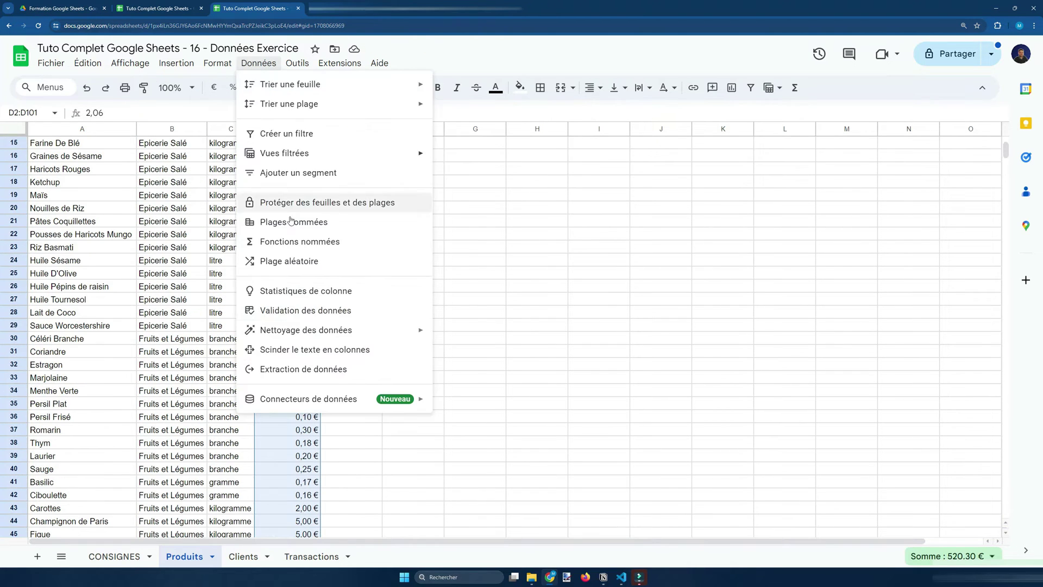
pyautogui.click(305, 310)
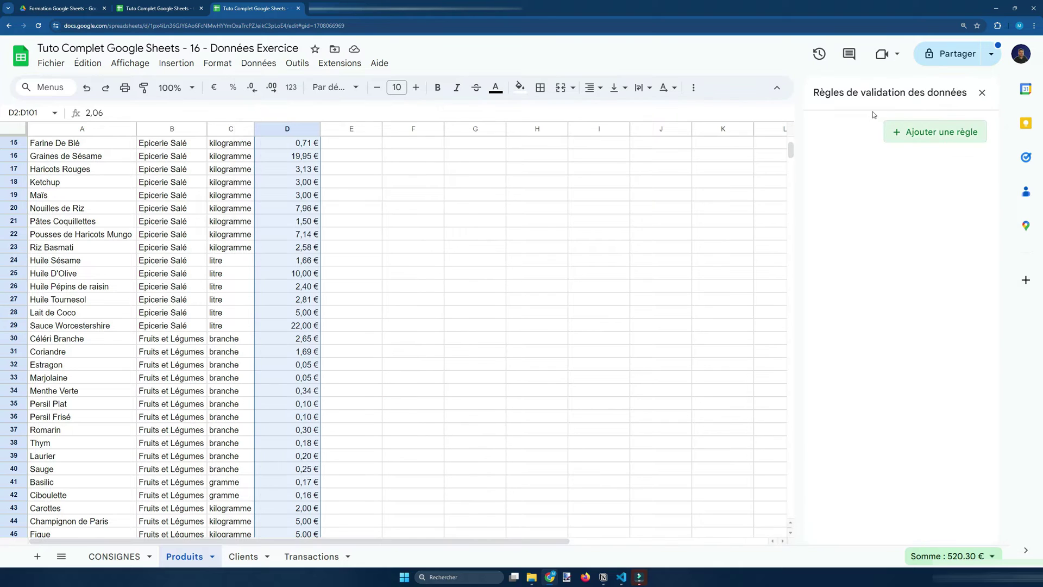
pyautogui.click(934, 132)
pyautogui.click(896, 198)
pyautogui.scroll(-3, 902, 388)
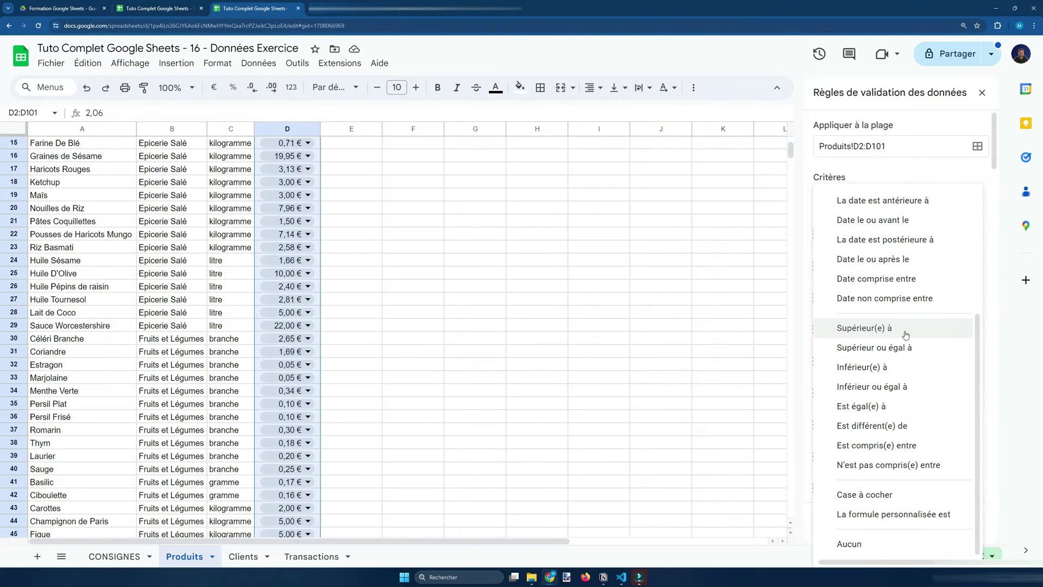
pyautogui.click(907, 332)
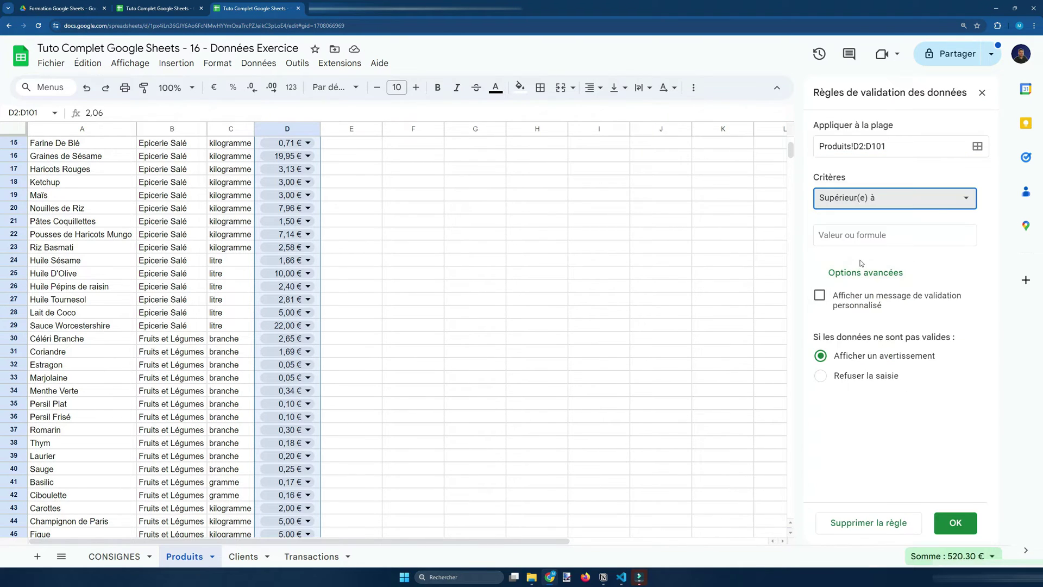
pyautogui.click(871, 234)
pyautogui.write('0')
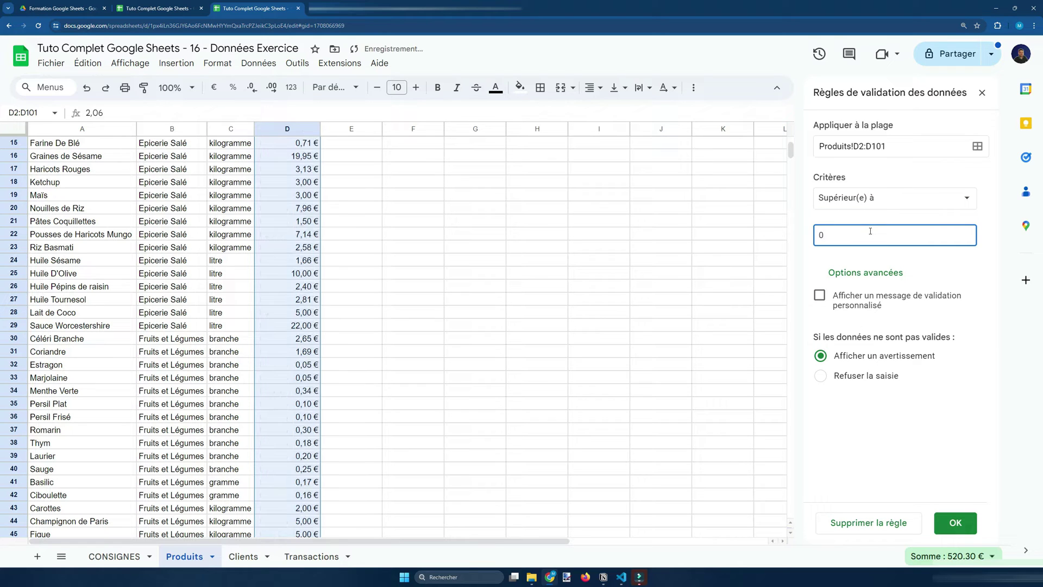
# Step: Make the price rule refuse invalid entries, edit the end row of its range and save the rule
pyautogui.click(884, 383)
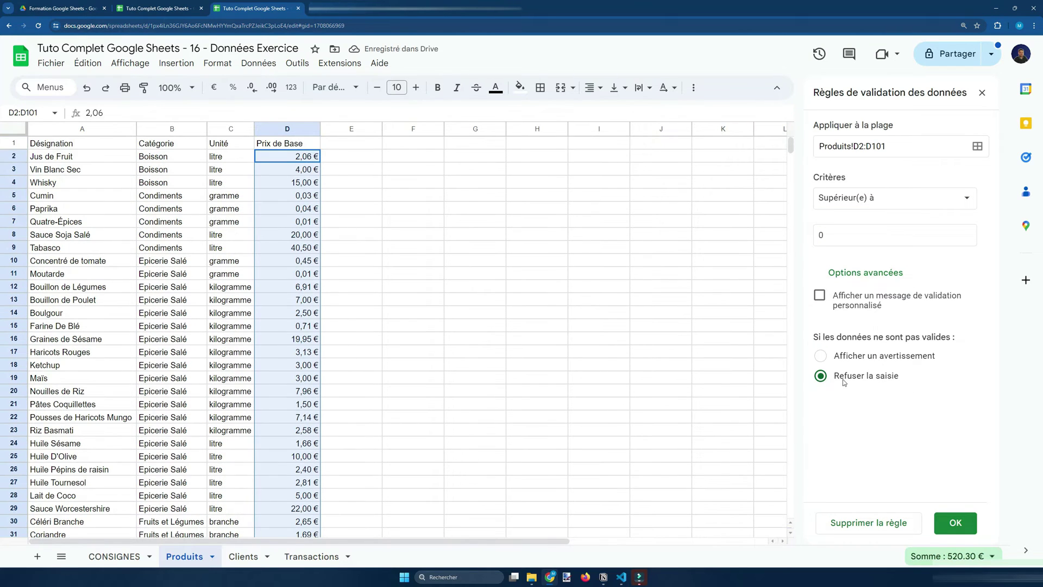
pyautogui.moveTo(791, 141)
pyautogui.mouseDown()
pyautogui.moveTo(809, 166)
pyautogui.moveTo(784, 523)
pyautogui.moveTo(790, 145)
pyautogui.mouseUp()
pyautogui.click(920, 143)
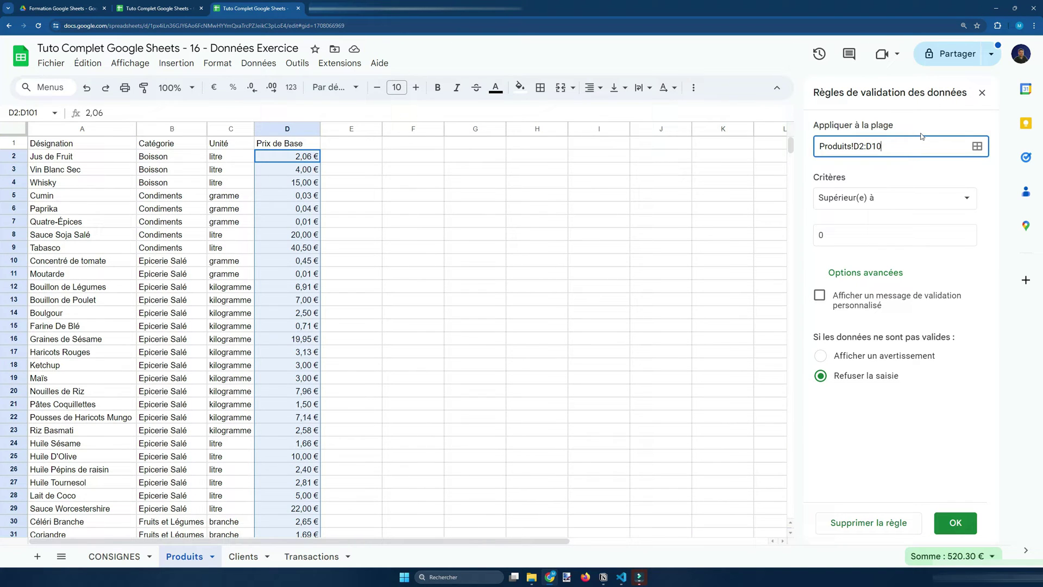
pyautogui.click(955, 519)
# Step: Try to enter "Toto" as the base price of Sauce Soja Salé in D8 to test the validation rule
pyautogui.click(308, 237)
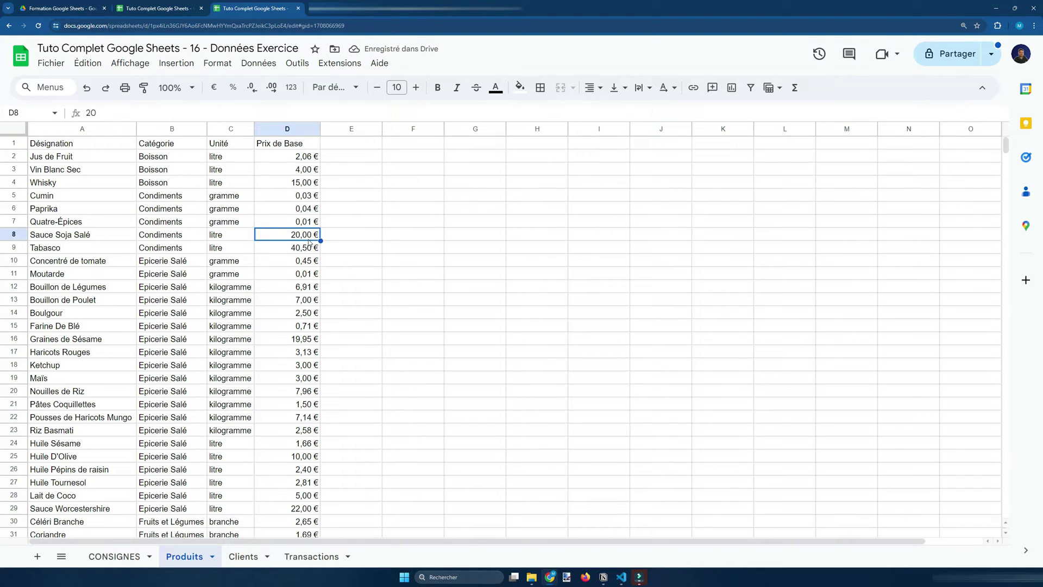
pyautogui.write('Toto')
pyautogui.press('Return')
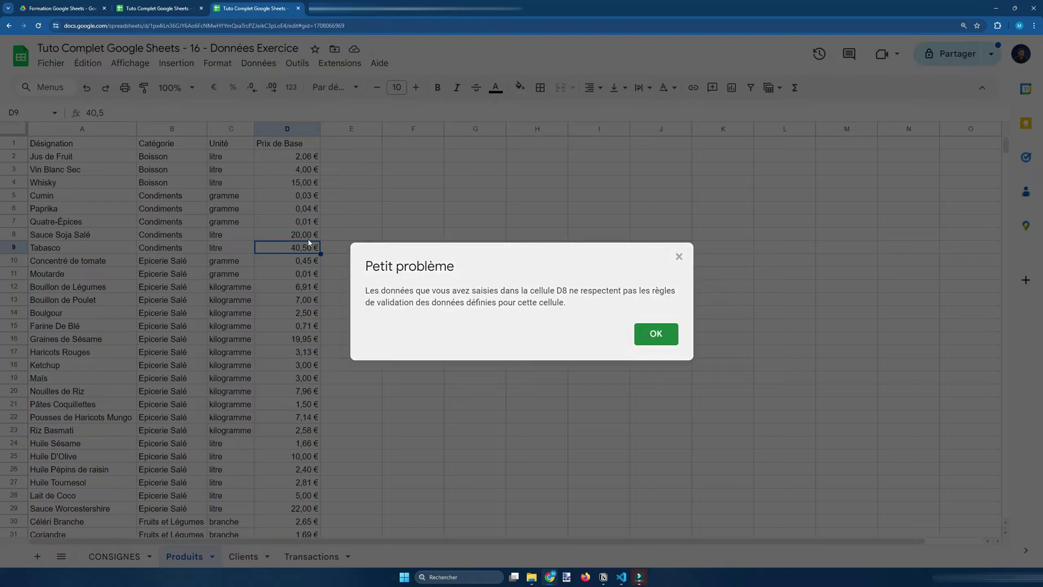
pyautogui.press('Return')
pyautogui.press('Down')
pyautogui.press('Down')
pyautogui.press('Up')
pyautogui.press('Up')
pyautogui.press('Up')
pyautogui.press('Up')
pyautogui.press('Down')
pyautogui.press('Down')
pyautogui.press('Down')
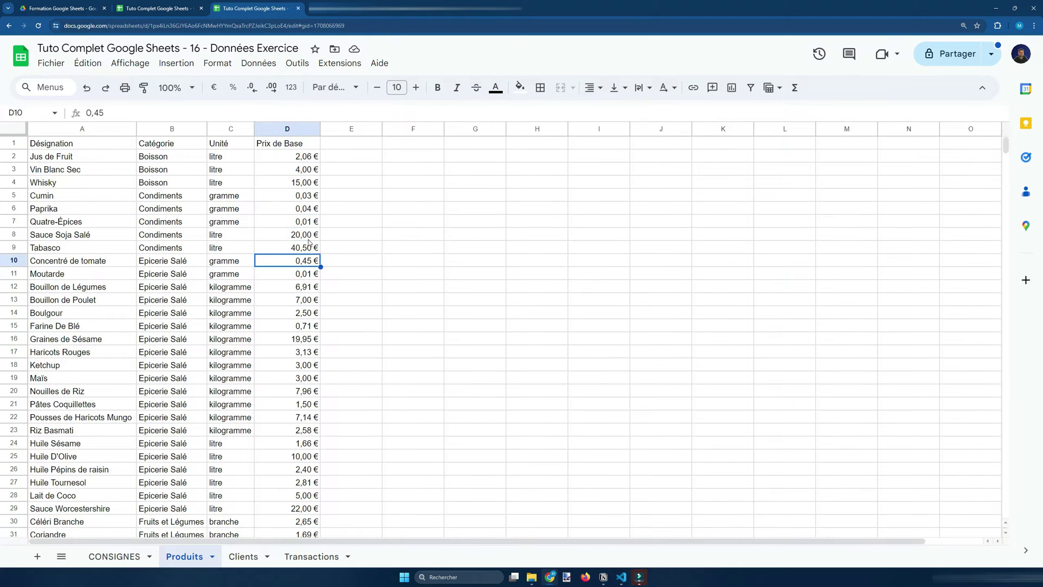
pyautogui.scroll(-5, 274, 475)
# Step: Add a validation rule to C2:C1000 in the Clients sheet that requires a valid e-mail address and refuses invalid entries
pyautogui.click(274, 475)
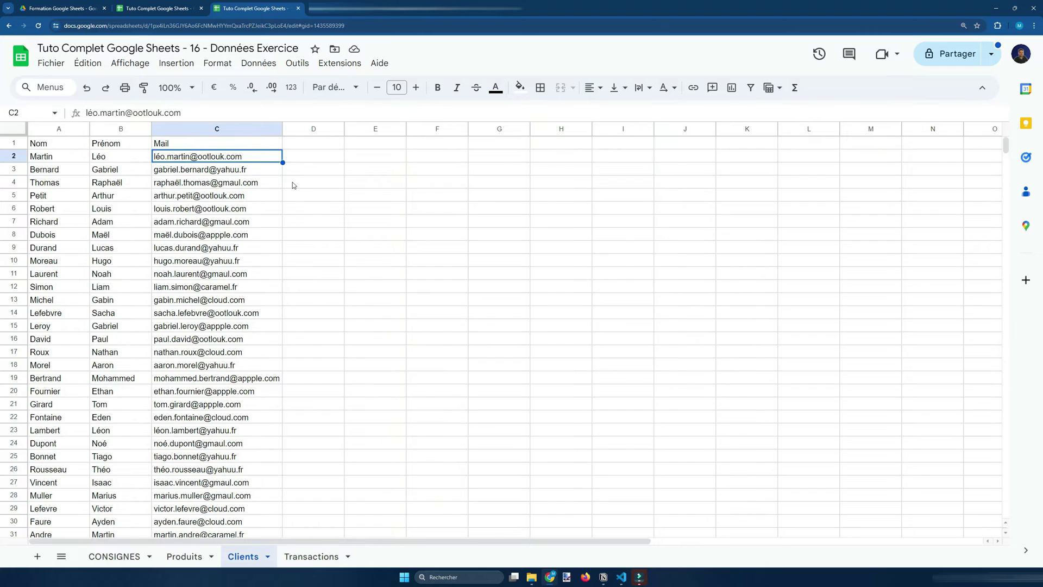
pyautogui.hotkey('ctrl', 'shift', 'Down')
pyautogui.hotkey('ctrl', 'shift', 'Down')
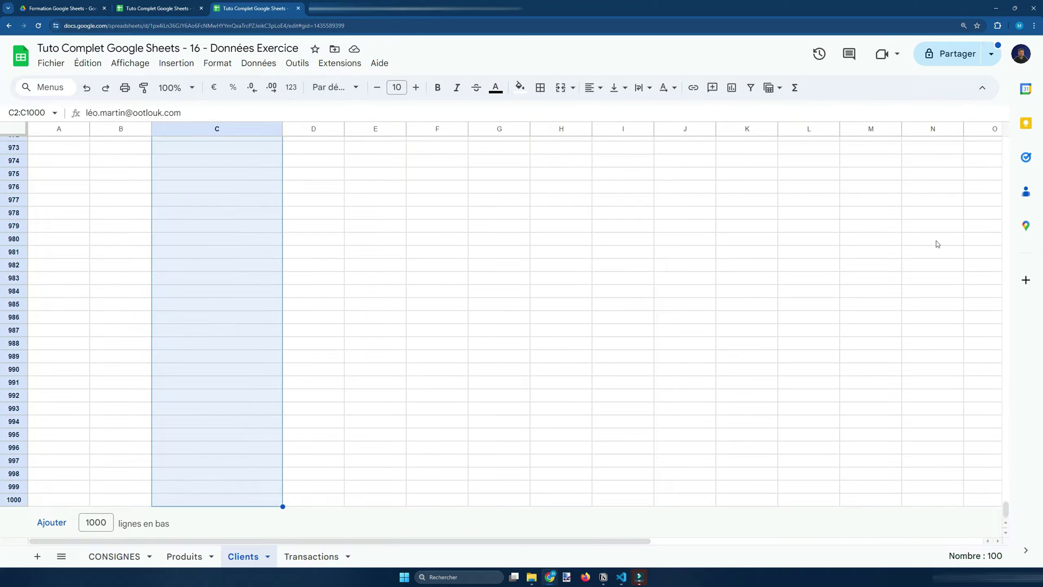
pyautogui.click(259, 63)
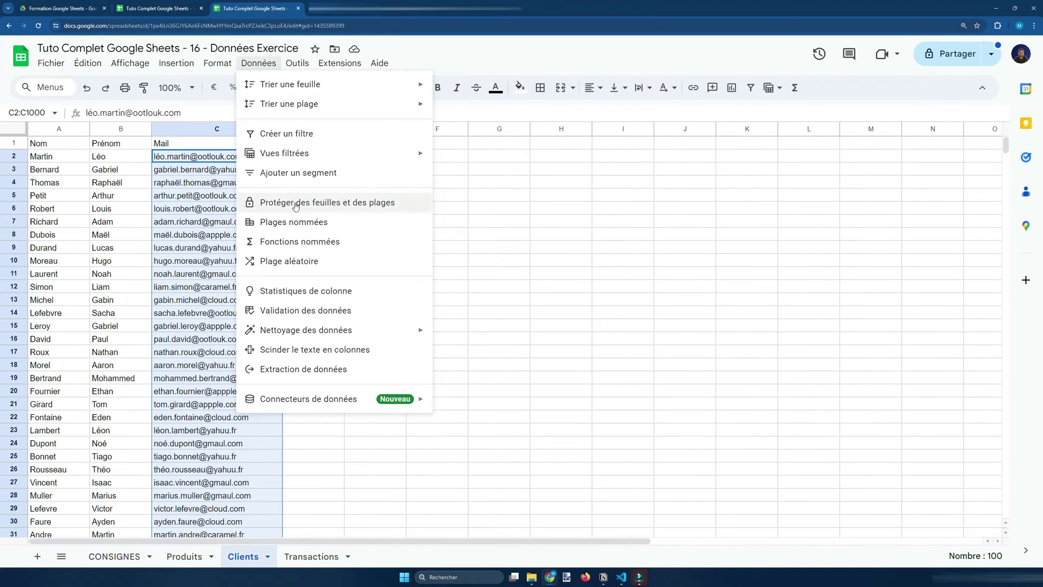
pyautogui.click(267, 310)
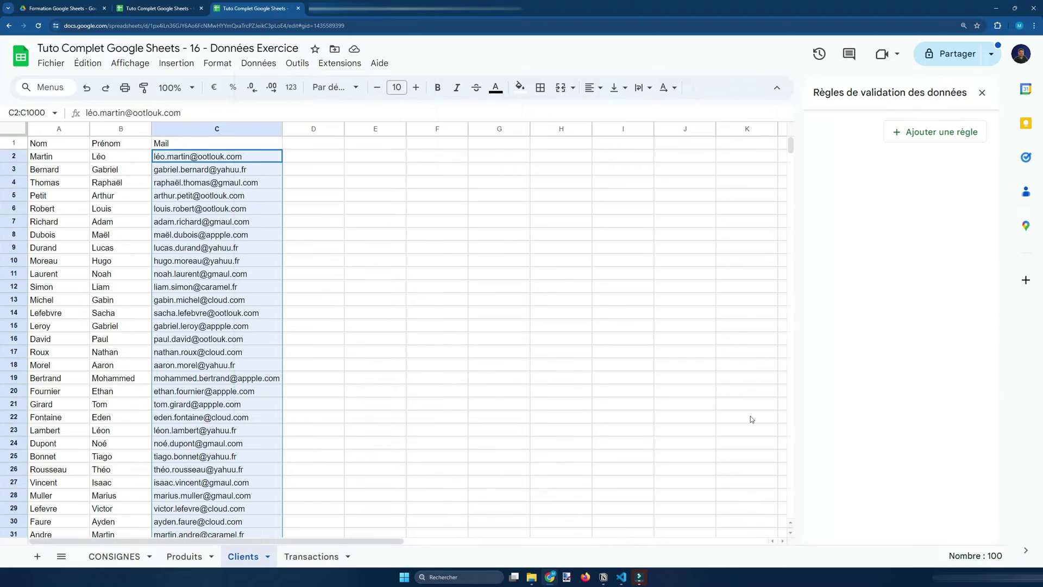
pyautogui.click(965, 137)
pyautogui.click(897, 190)
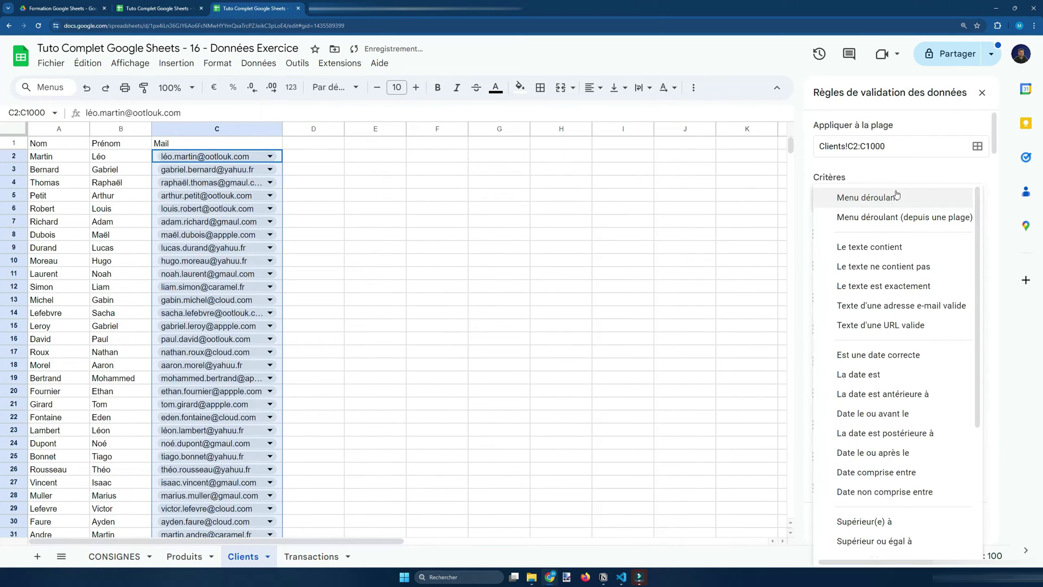
pyautogui.scroll(-3, 901, 324)
pyautogui.scroll(3, 901, 324)
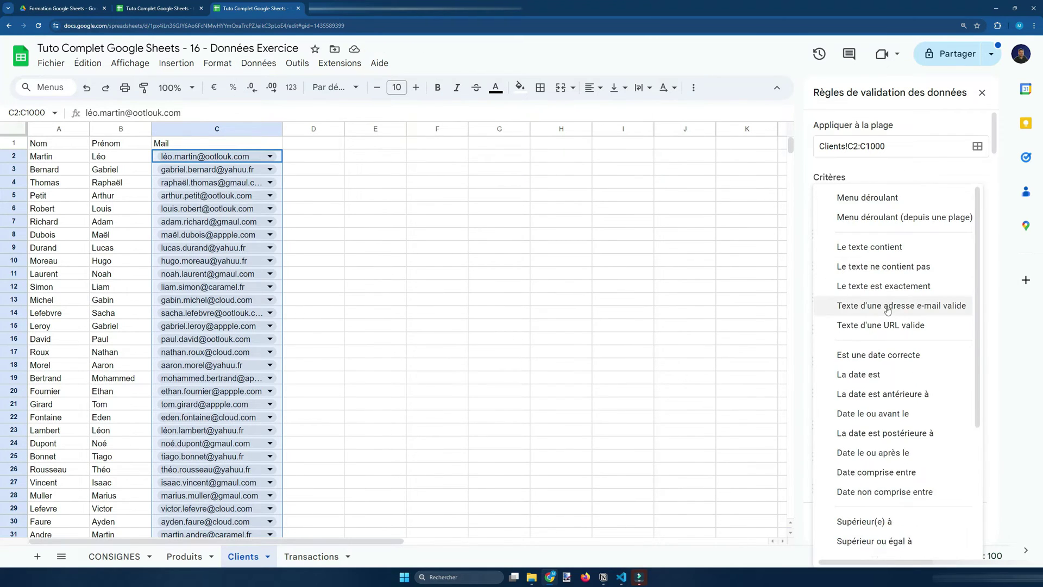
pyautogui.click(887, 308)
pyautogui.click(851, 345)
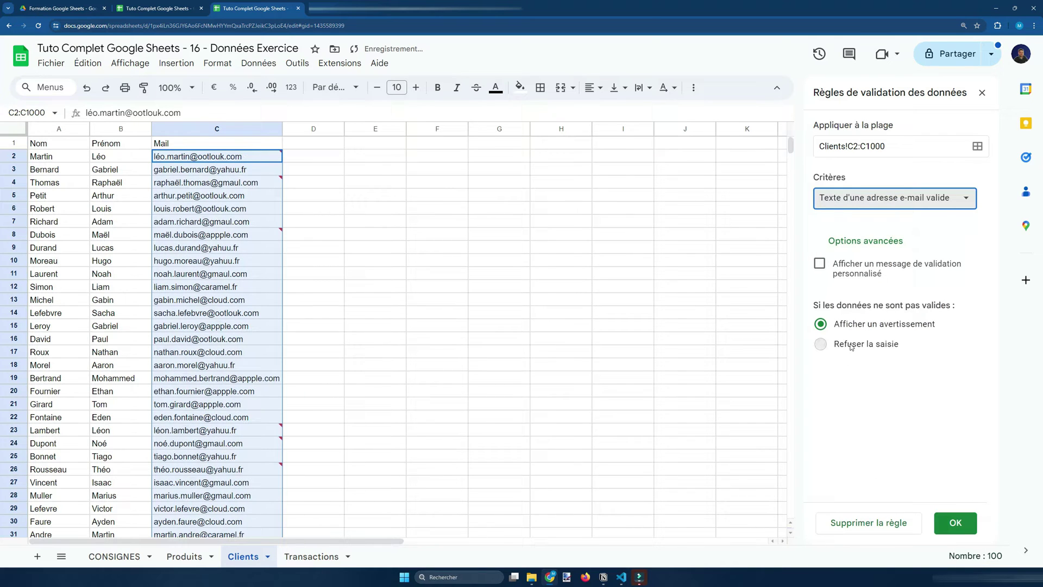
pyautogui.click(955, 521)
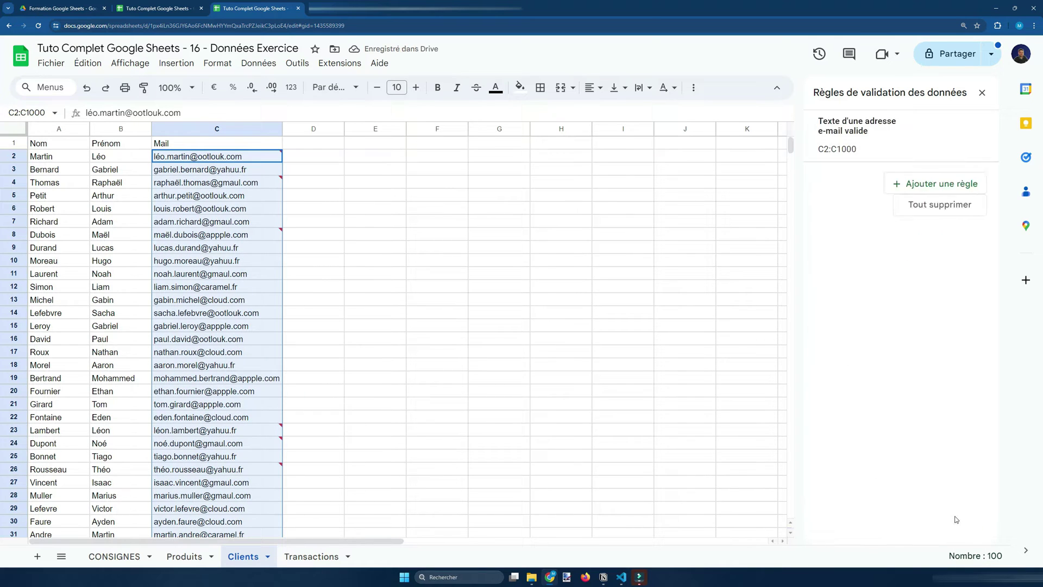
# Step: Close the validation rules and examine the cells flagged as invalid in the Mail column
pyautogui.press('Escape')
pyautogui.press('Down')
pyautogui.press('Down')
pyautogui.press('Down')
pyautogui.press('Down')
pyautogui.press('Down')
pyautogui.press('Down')
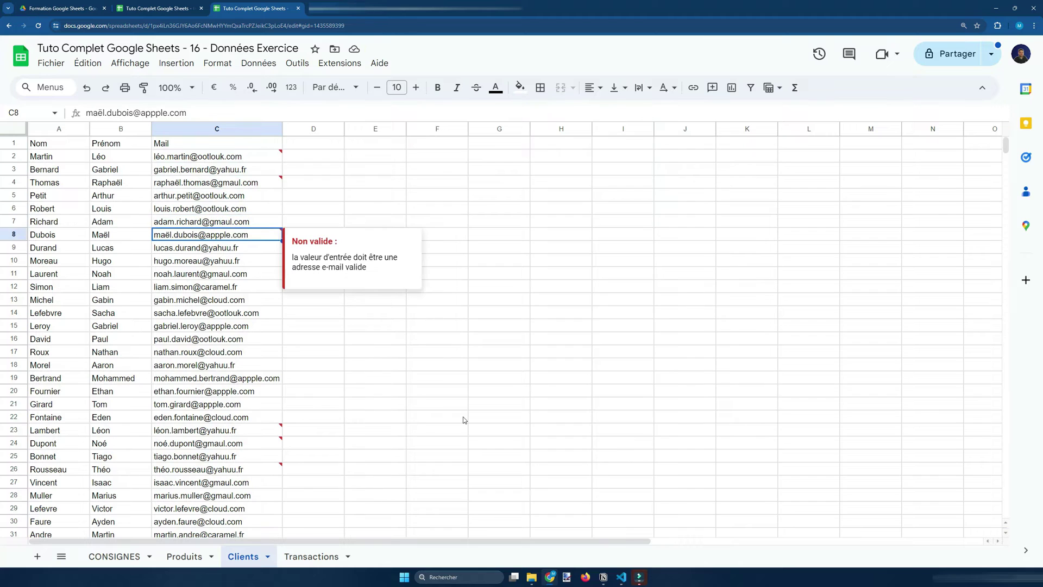
pyautogui.press('Up')
pyautogui.press('Down')
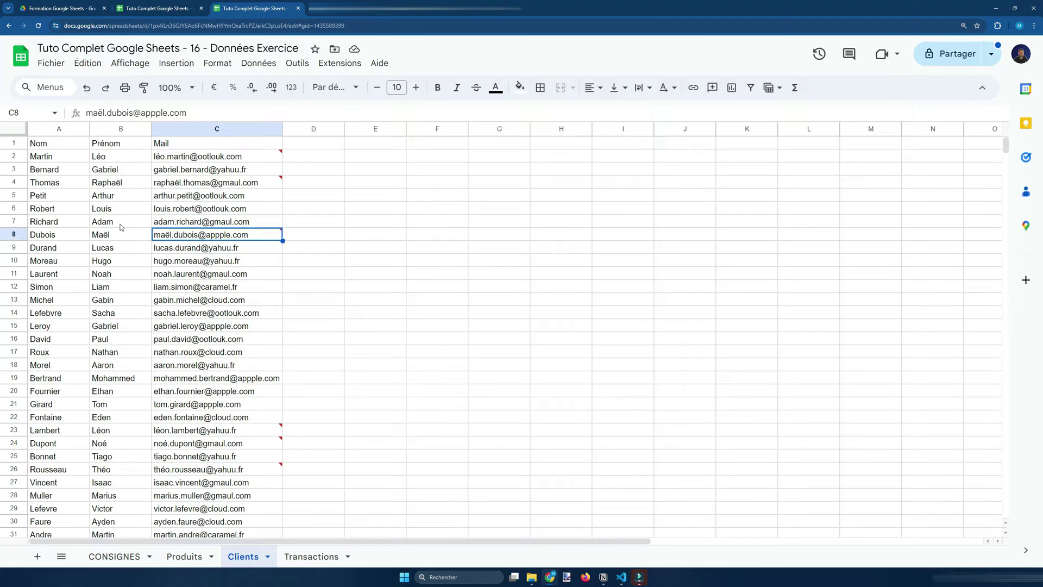
pyautogui.moveTo(178, 471)
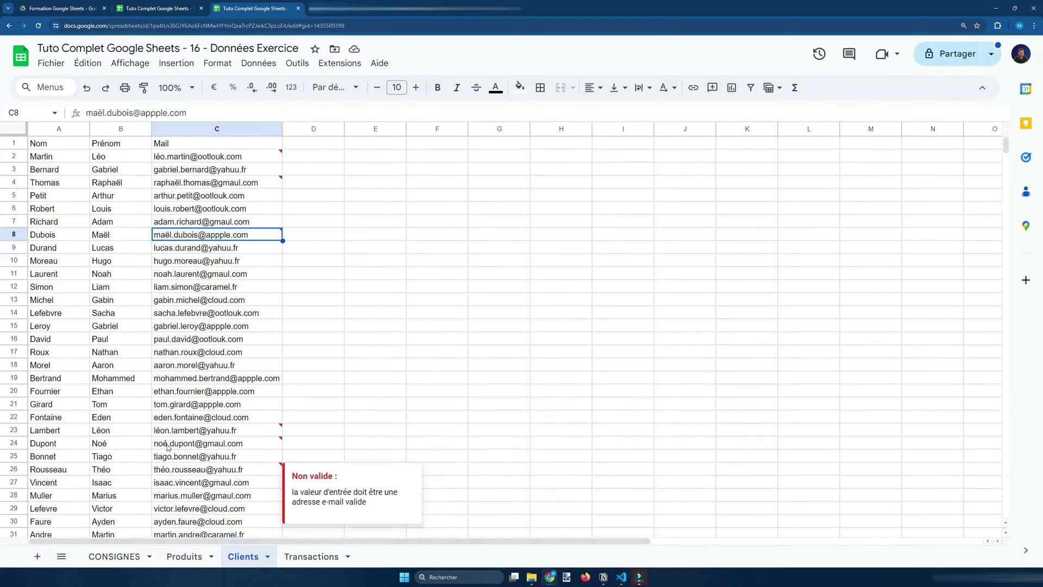
pyautogui.scroll(-20, 168, 447)
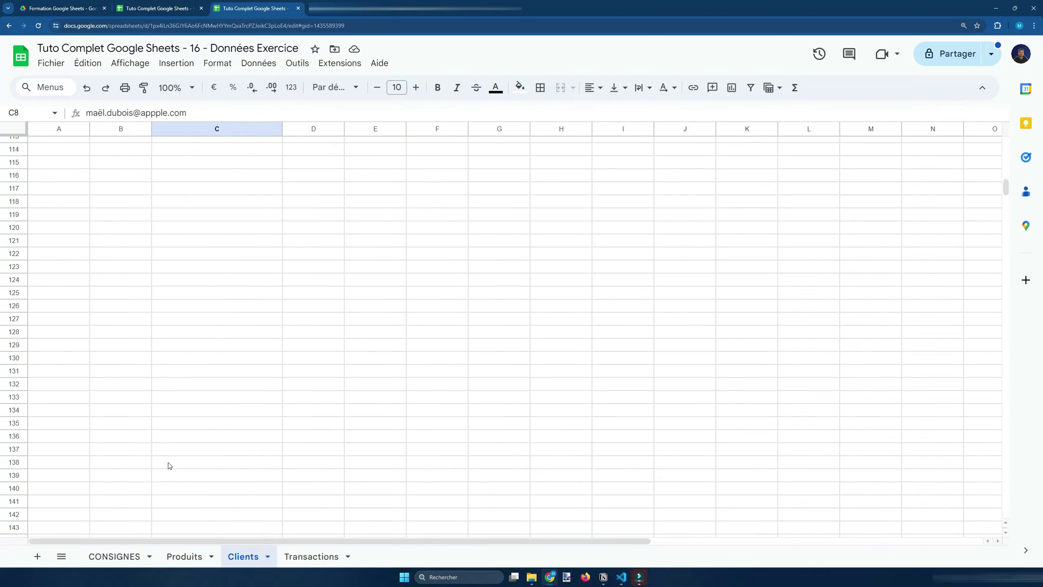
pyautogui.scroll(20, 168, 466)
pyautogui.click(195, 391)
pyautogui.click(192, 308)
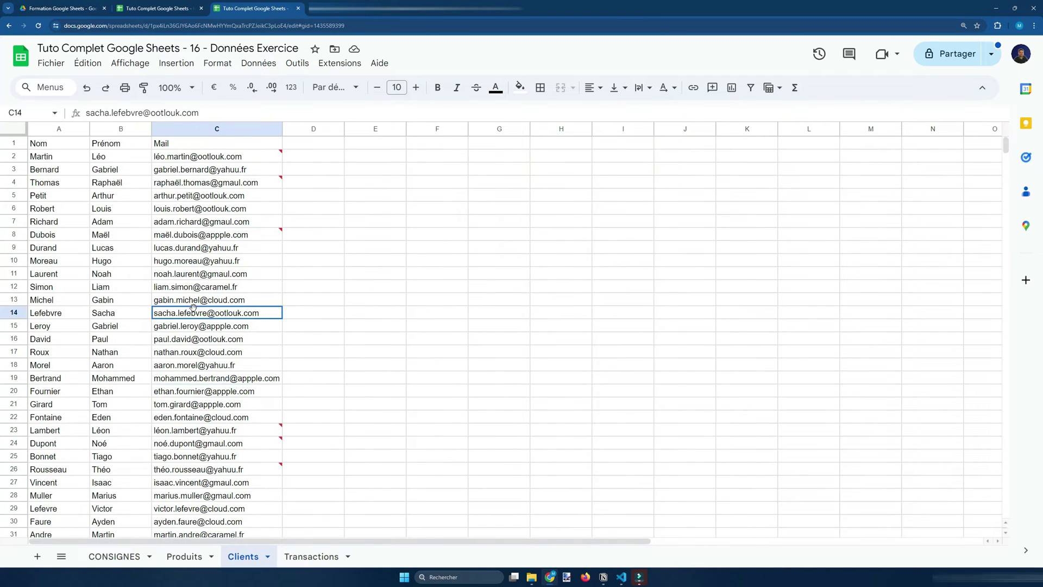
pyautogui.click(52, 327)
pyautogui.click(75, 310)
pyautogui.click(64, 299)
pyautogui.click(204, 300)
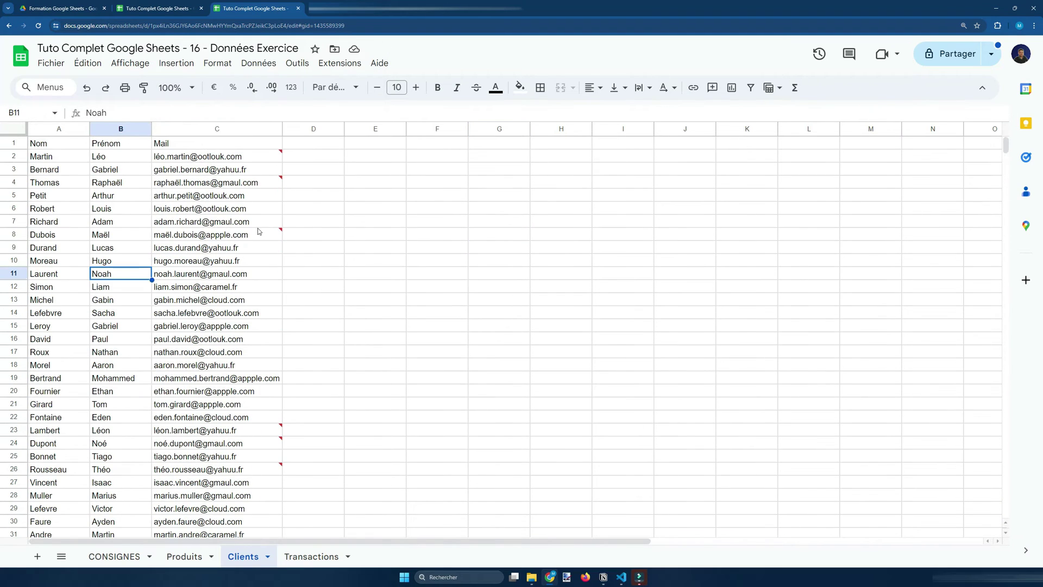
pyautogui.click(252, 238)
pyautogui.press('Down')
pyautogui.click(257, 213)
pyautogui.press('Right')
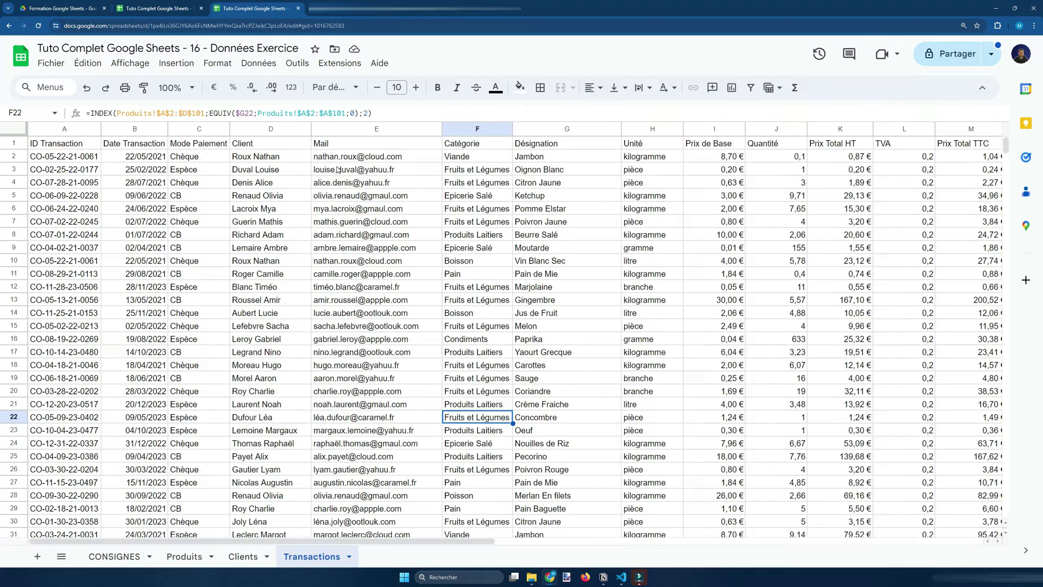
# Step: Apply the date format to the whole Date Transaction column in the Transactions sheet
pyautogui.click(337, 170)
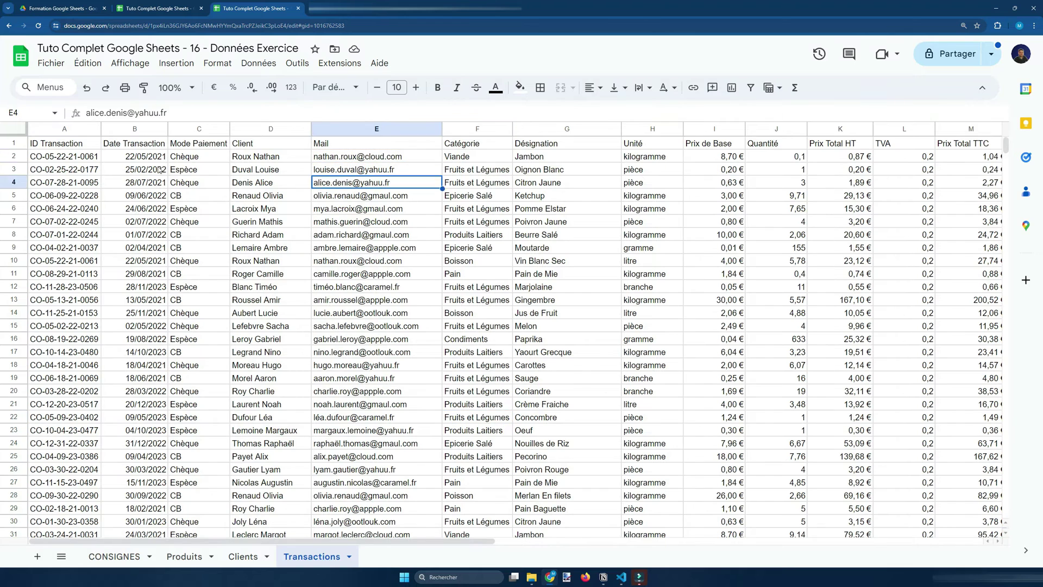
pyautogui.press('Left')
pyautogui.press('Left')
pyautogui.press('Left')
pyautogui.click(132, 131)
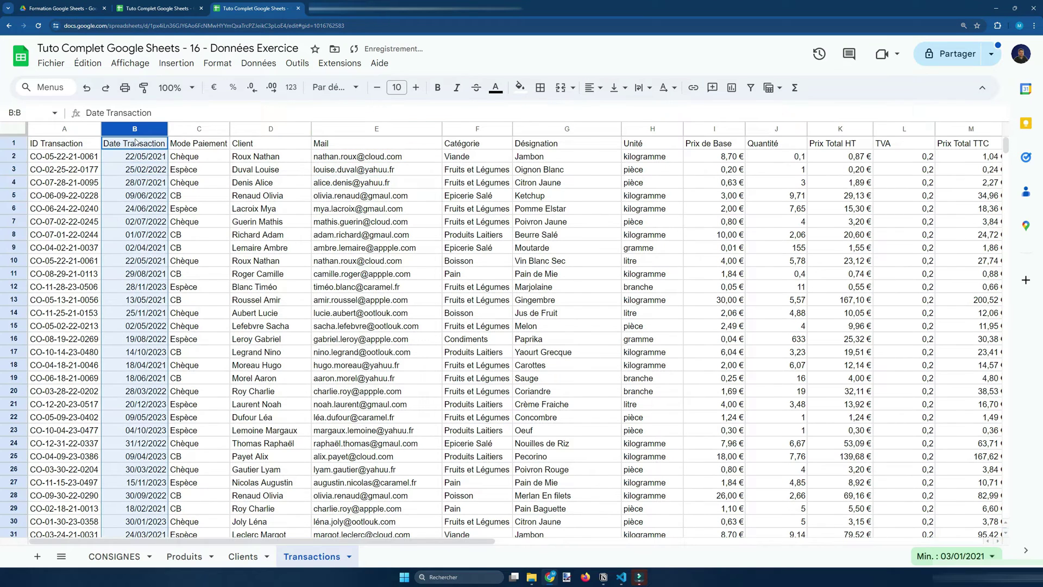
pyautogui.click(218, 63)
pyautogui.moveTo(234, 110)
pyautogui.click(434, 324)
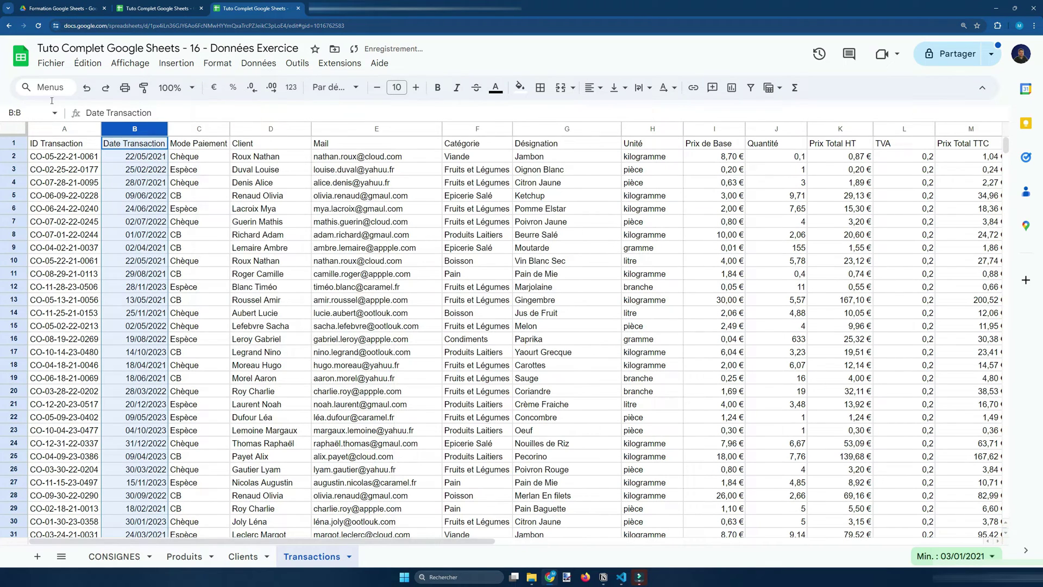
# Step: Add a validation rule to B2:B4010 in the Transactions sheet that requires a correct date and refuses invalid entries
pyautogui.click(119, 157)
pyautogui.hotkey('ctrl', 'shift', 'Down')
pyautogui.hotkey('ctrl', 'shift', 'Down')
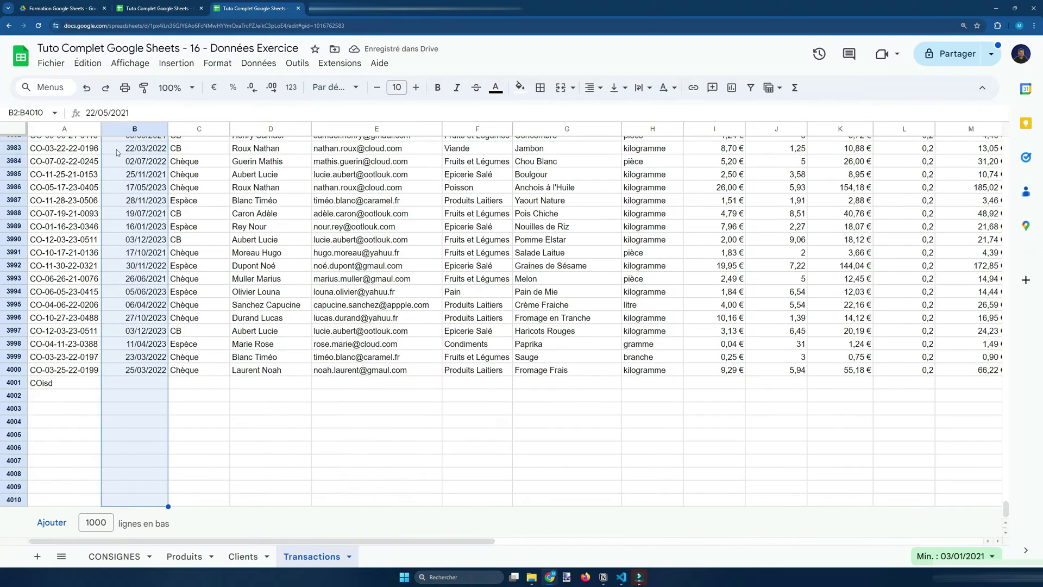
pyautogui.click(259, 63)
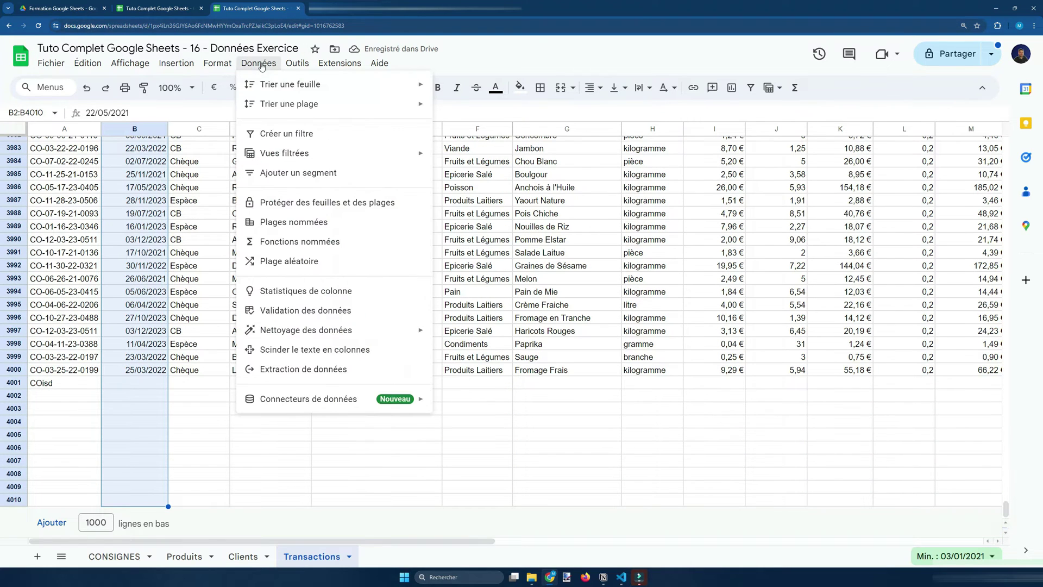
pyautogui.click(316, 310)
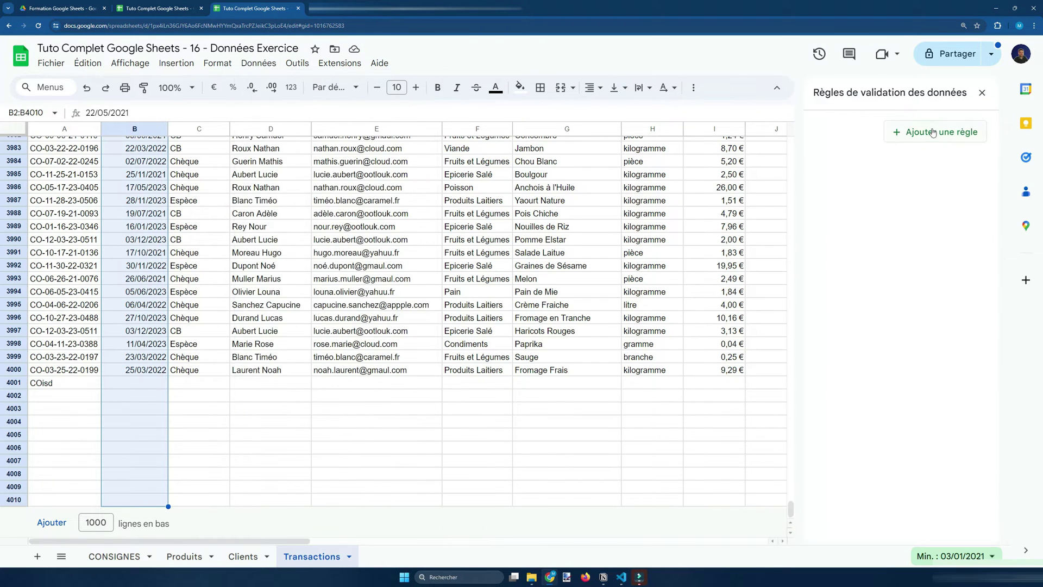
pyautogui.click(928, 149)
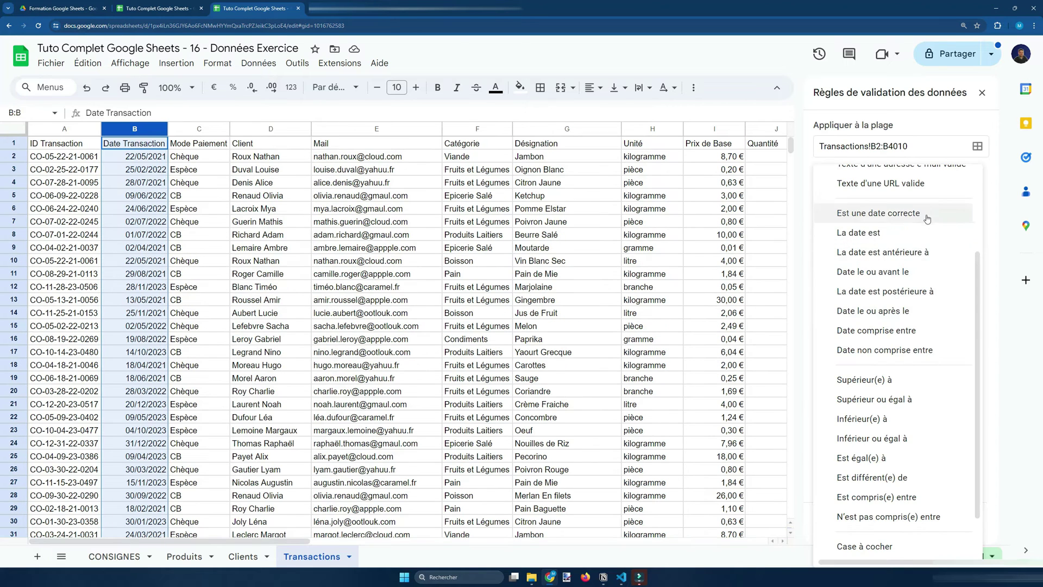
pyautogui.click(926, 214)
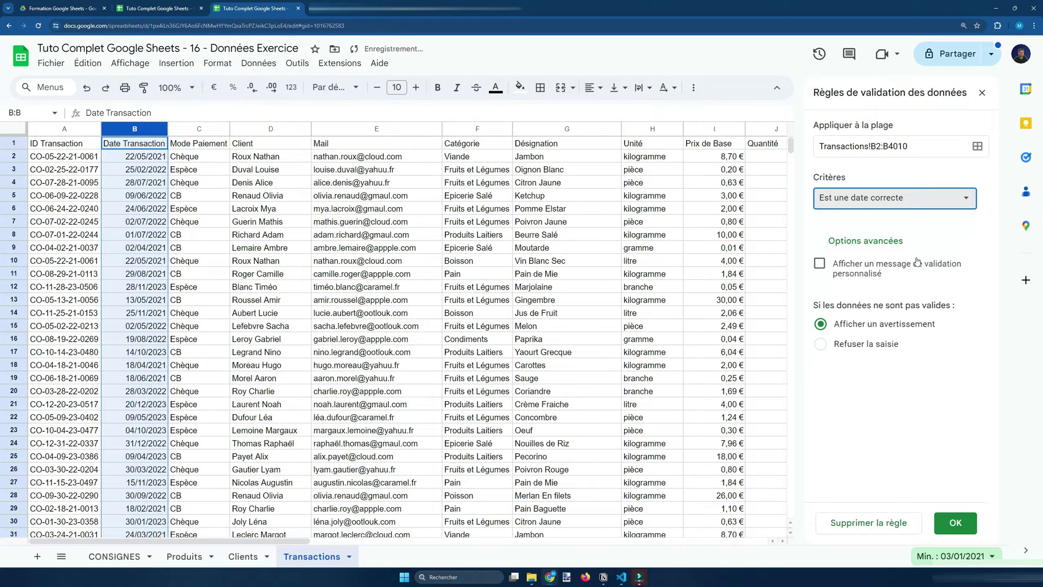
pyautogui.click(892, 346)
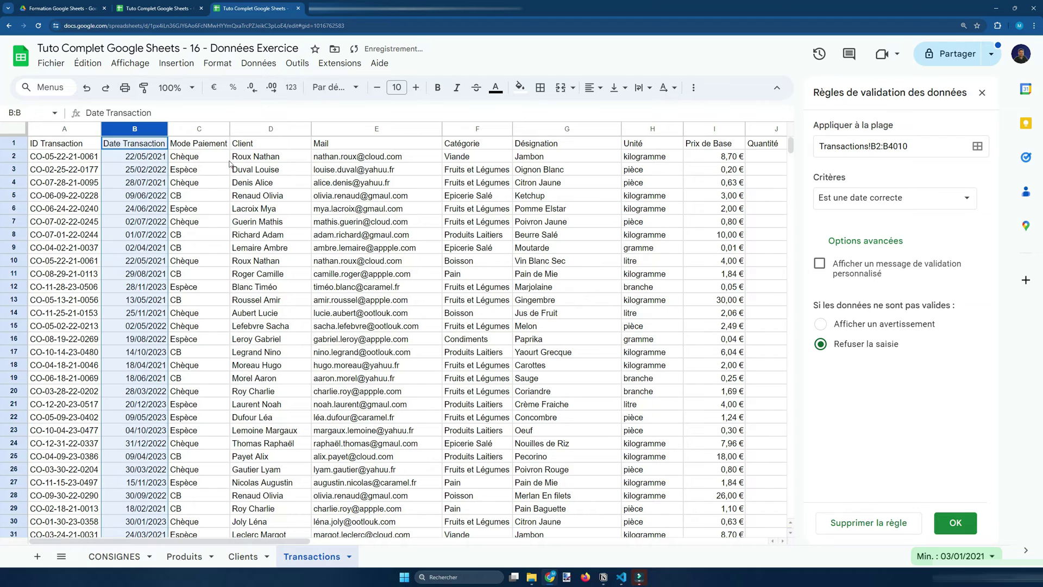
pyautogui.click(943, 522)
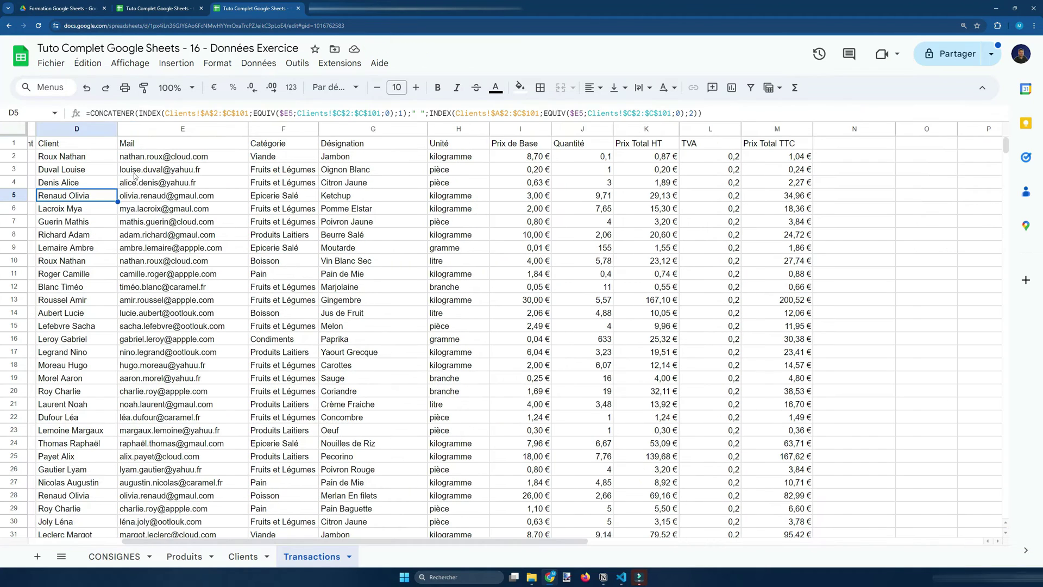
pyautogui.click(145, 162)
pyautogui.hotkey('ctrl', 'shift', 'Down')
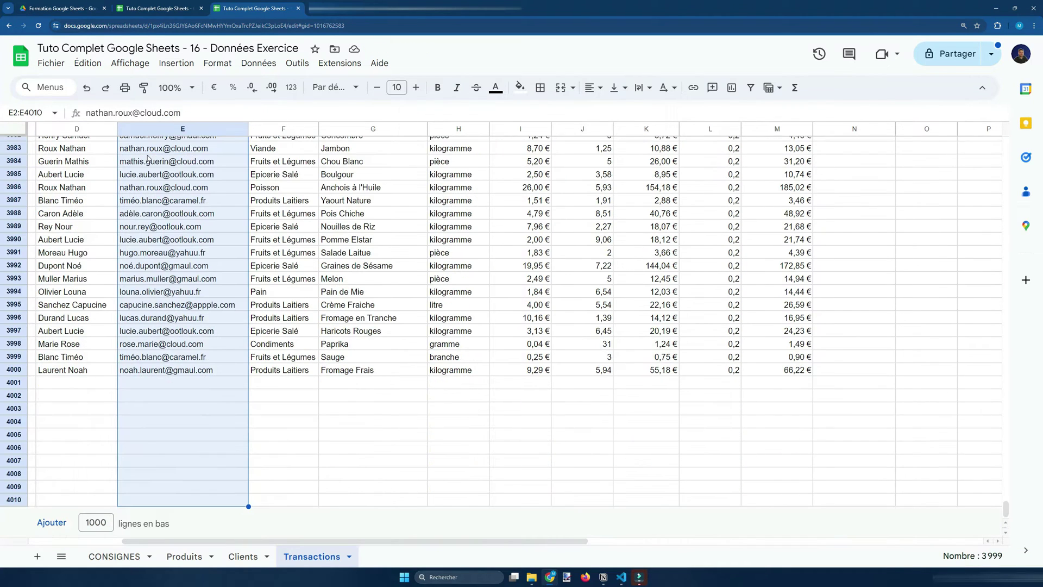
pyautogui.click(259, 63)
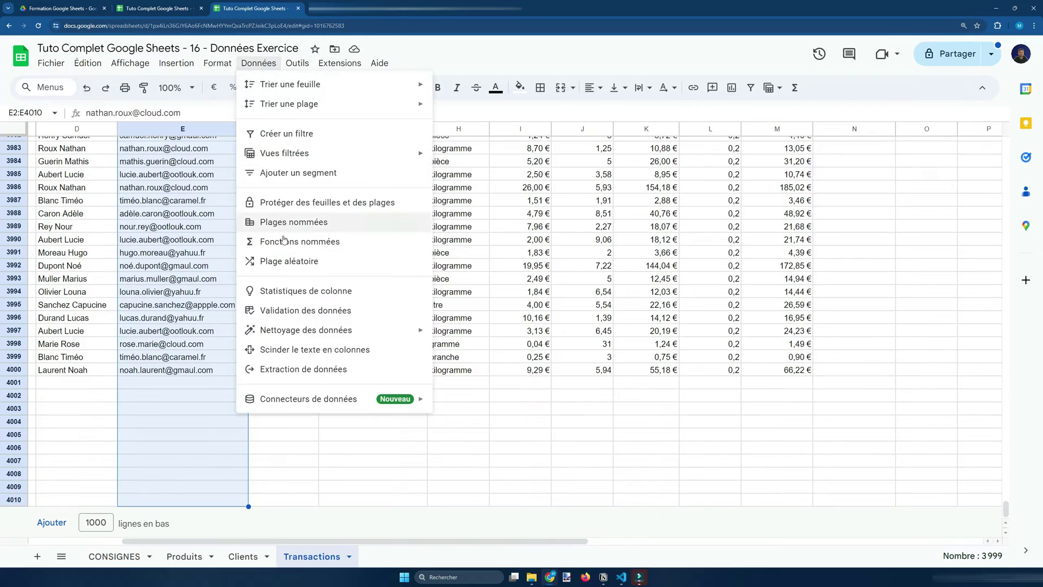
pyautogui.click(301, 310)
pyautogui.click(985, 97)
pyautogui.click(212, 381)
pyautogui.hotkey('ctrl', 'Up')
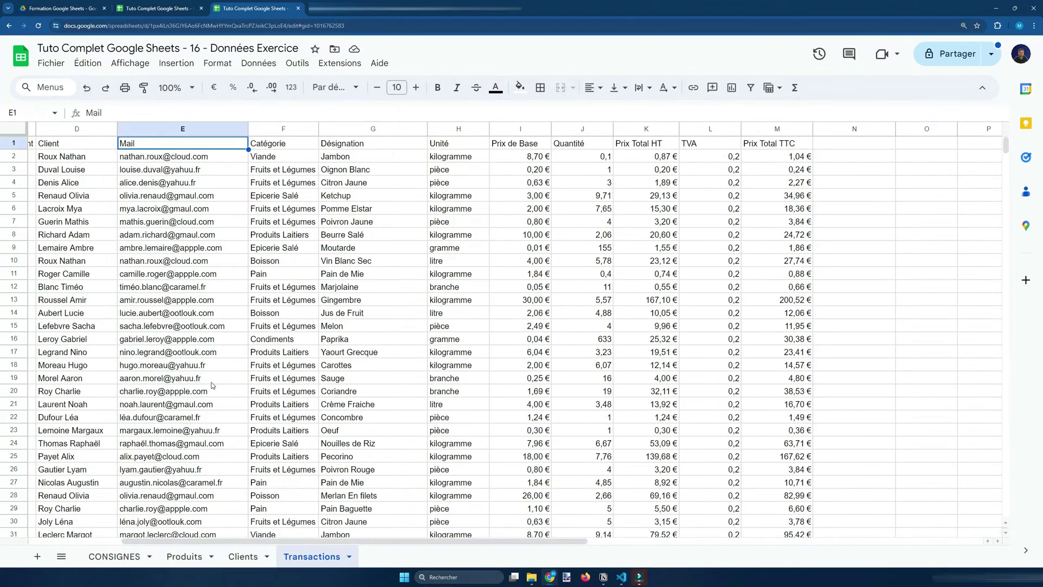
# Step: Examine the Date Transaction and Mail cells in the Transactions sheet and compare them with the Mail column in the Clients sheet
pyautogui.press('Down')
pyautogui.press('Up')
pyautogui.press('Down')
pyautogui.press('Left')
pyautogui.press('Left')
pyautogui.press('Left')
pyautogui.press('Left')
pyautogui.press('Right')
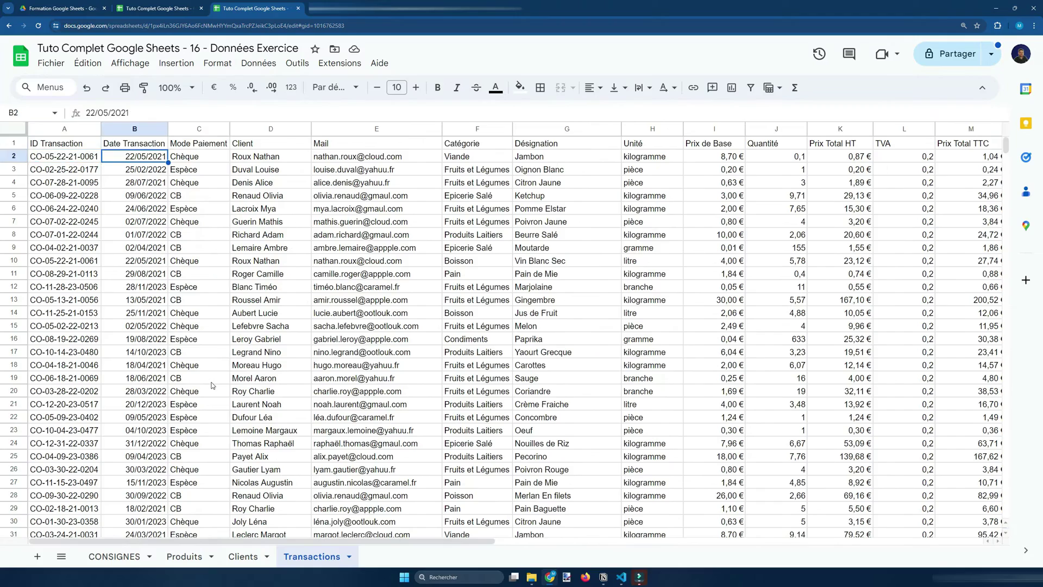
pyautogui.press('Right')
pyautogui.press('Right')
pyautogui.press('Right')
pyautogui.press('Right')
pyautogui.press('Left')
pyautogui.press('Right')
pyautogui.press('Down')
pyautogui.press('Down')
pyautogui.press('Left')
pyautogui.press('Up')
pyautogui.press('Up')
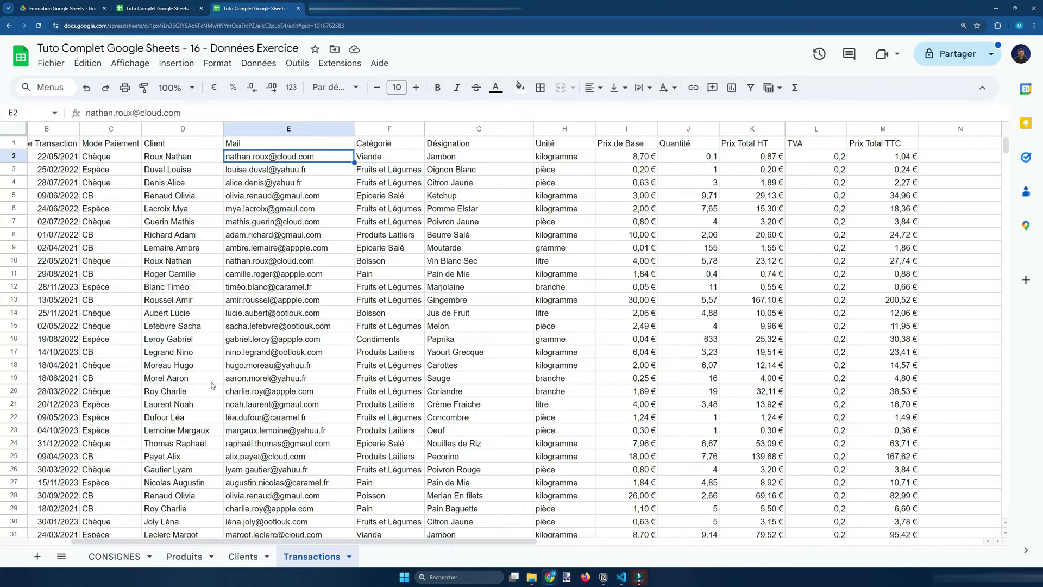
pyautogui.press('Right')
pyautogui.press('Left')
pyautogui.click(254, 557)
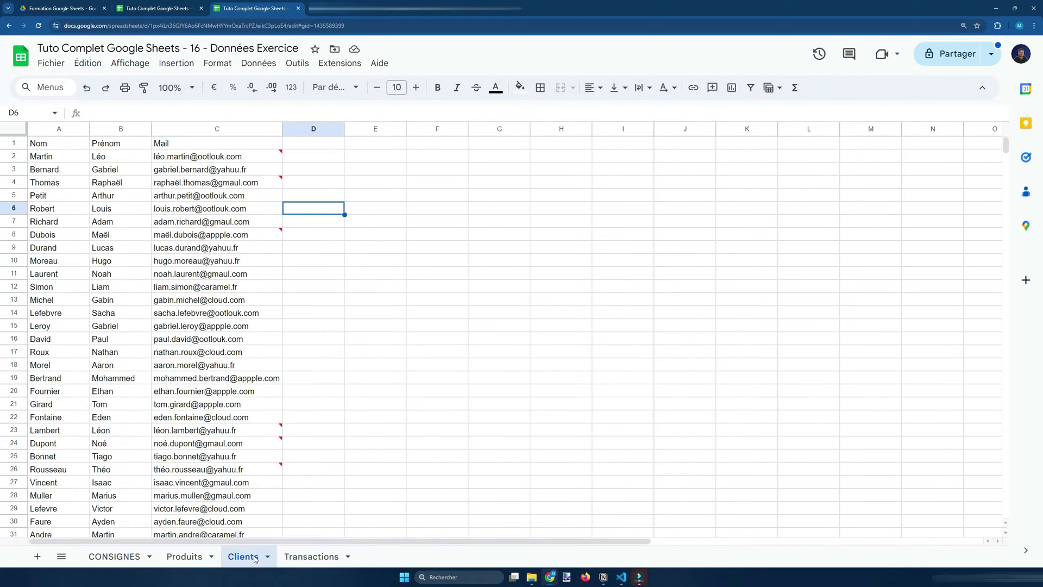
pyautogui.click(242, 216)
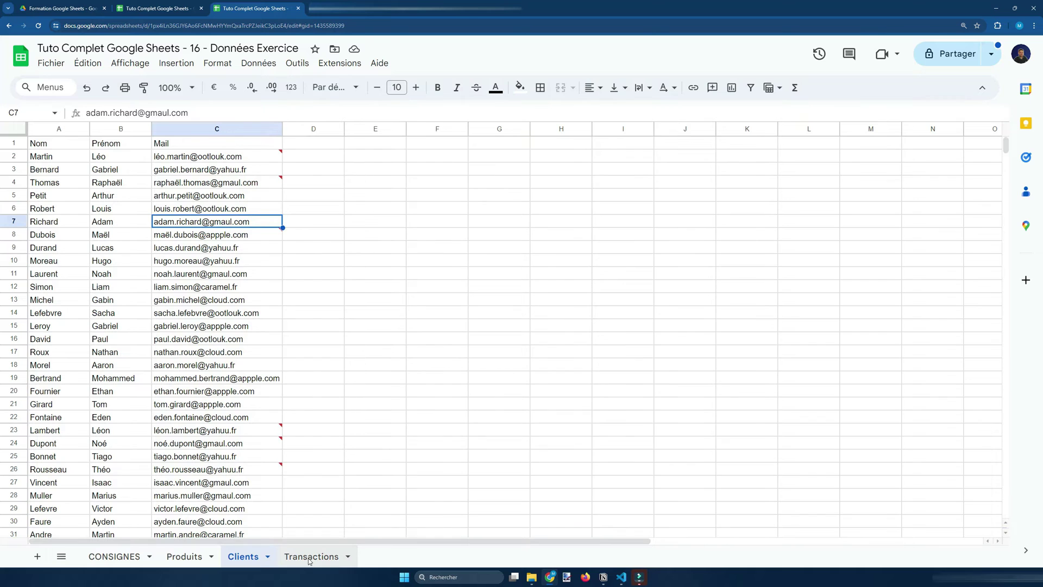
pyautogui.click(311, 556)
pyautogui.click(403, 272)
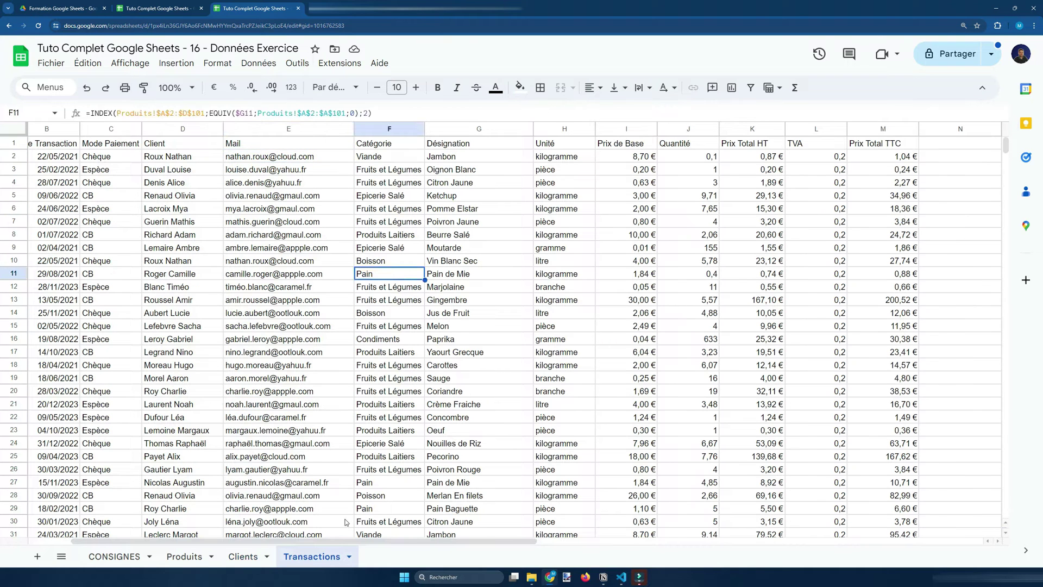
# Step: Set up a validation rule on I2:I4000, the Prix de Base column, requiring values greater than 0 and refusing invalid entries
pyautogui.hscroll(5, 461, 227)
pyautogui.click(376, 159)
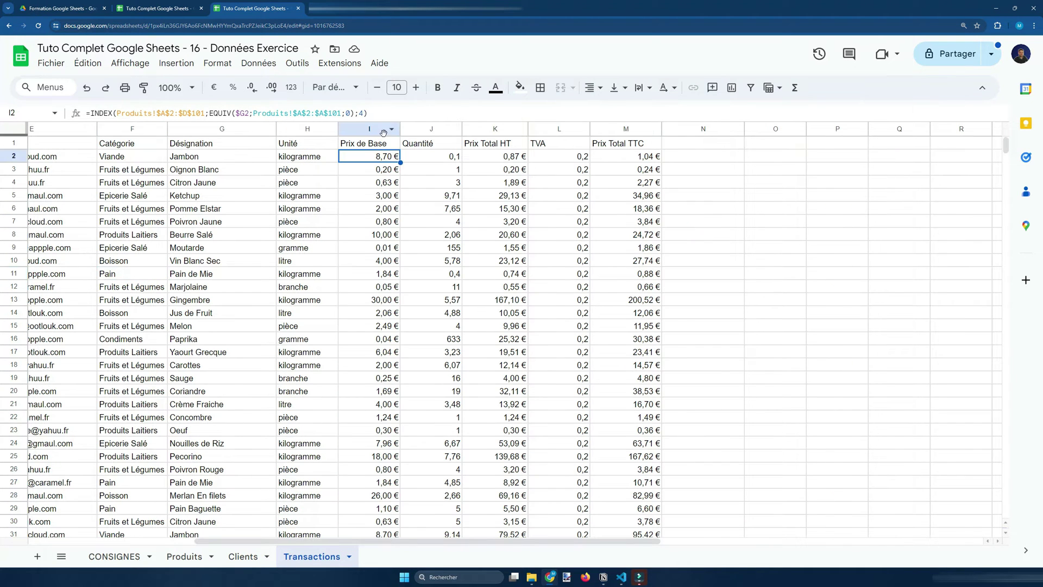
pyautogui.hotkey('ctrl', 'shift', 'Down')
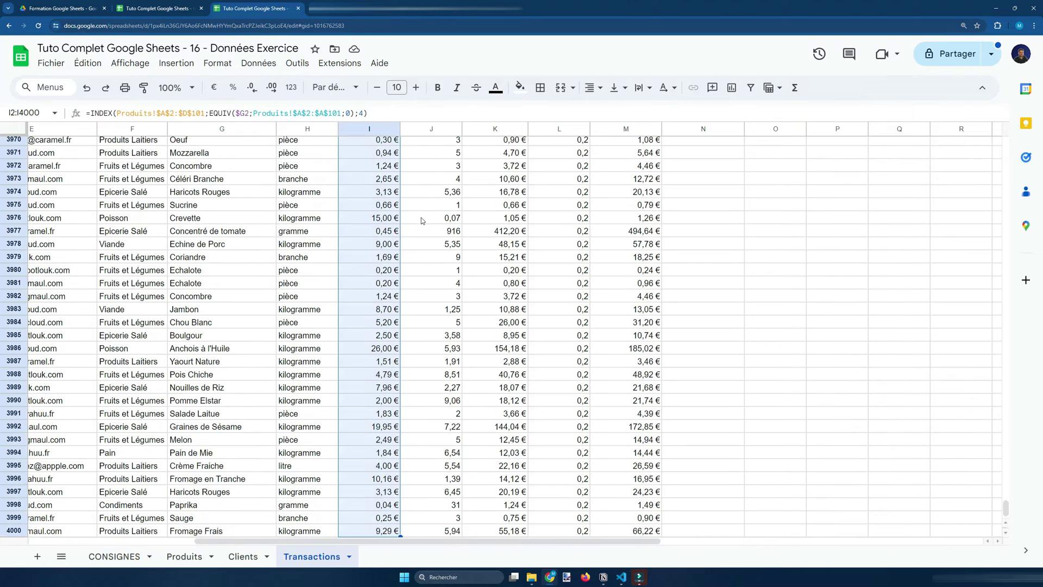
pyautogui.click(258, 63)
pyautogui.click(296, 312)
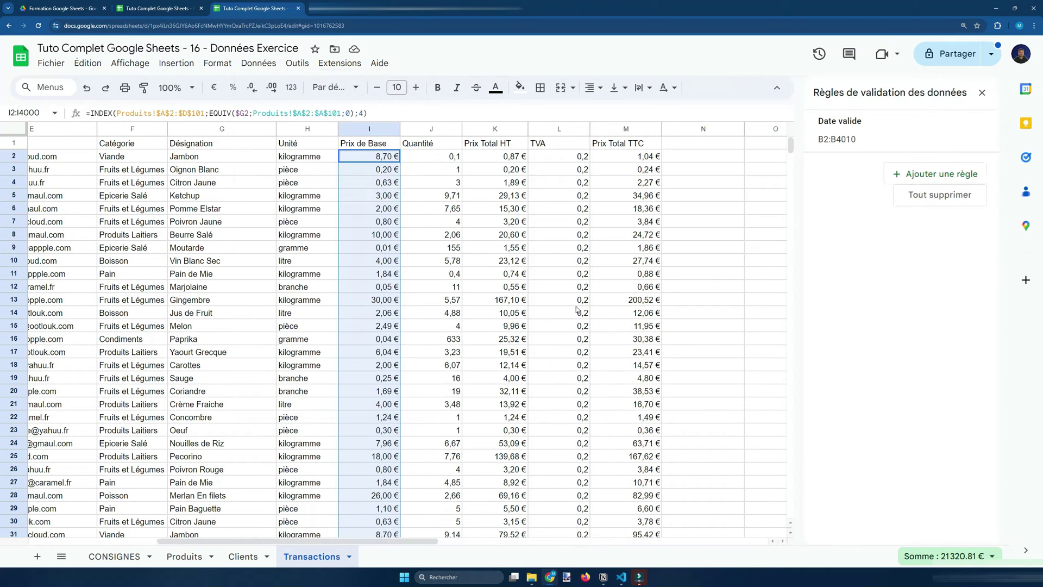
pyautogui.click(950, 178)
pyautogui.click(918, 198)
pyautogui.click(924, 327)
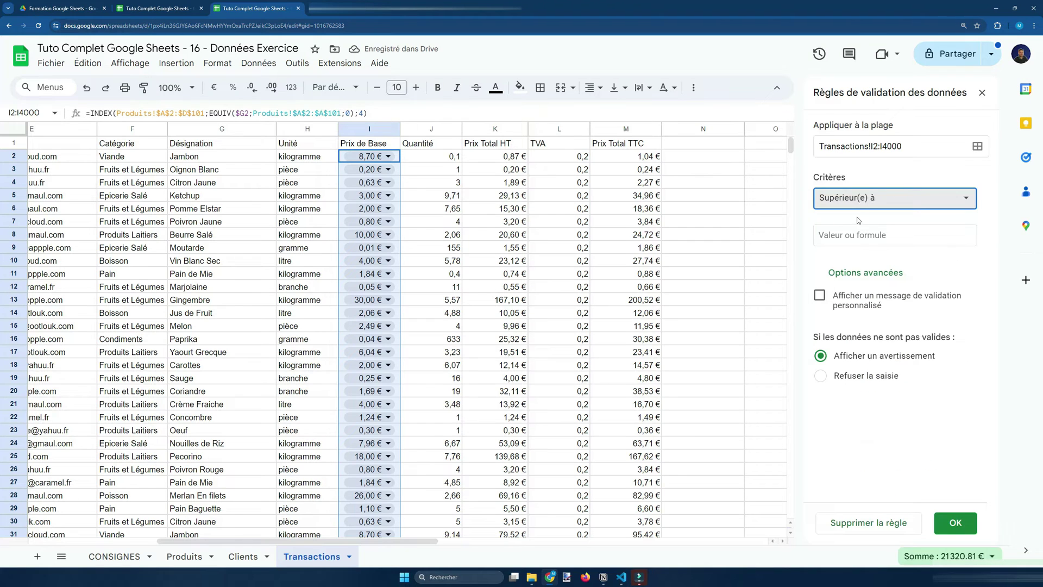
pyautogui.click(862, 237)
pyautogui.write('0')
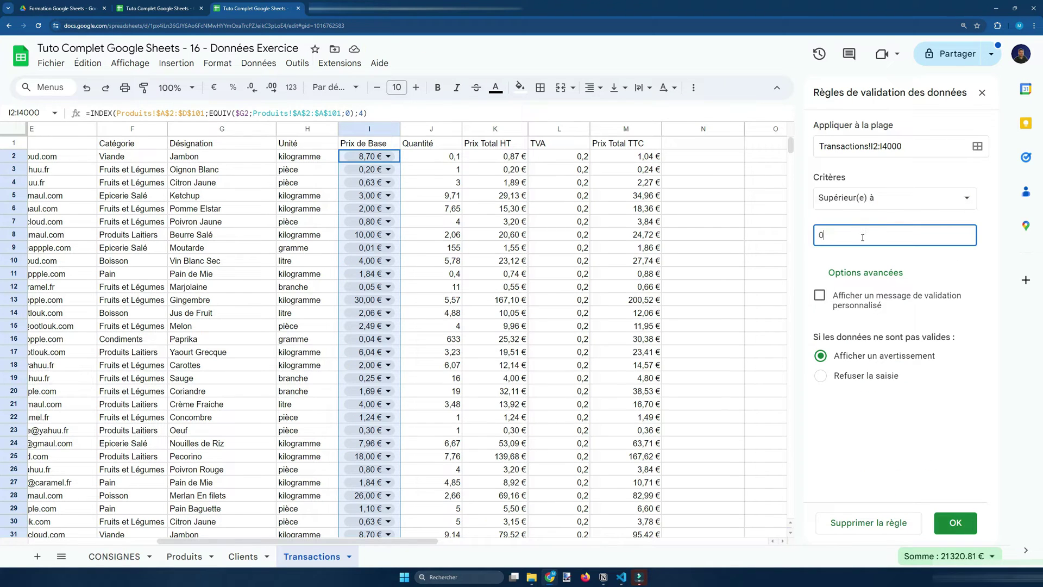
pyautogui.click(866, 376)
# Step: Extend the price rule to the ranges K2:K4000 and M2:M4000, check the combined range and save the rule
pyautogui.click(977, 147)
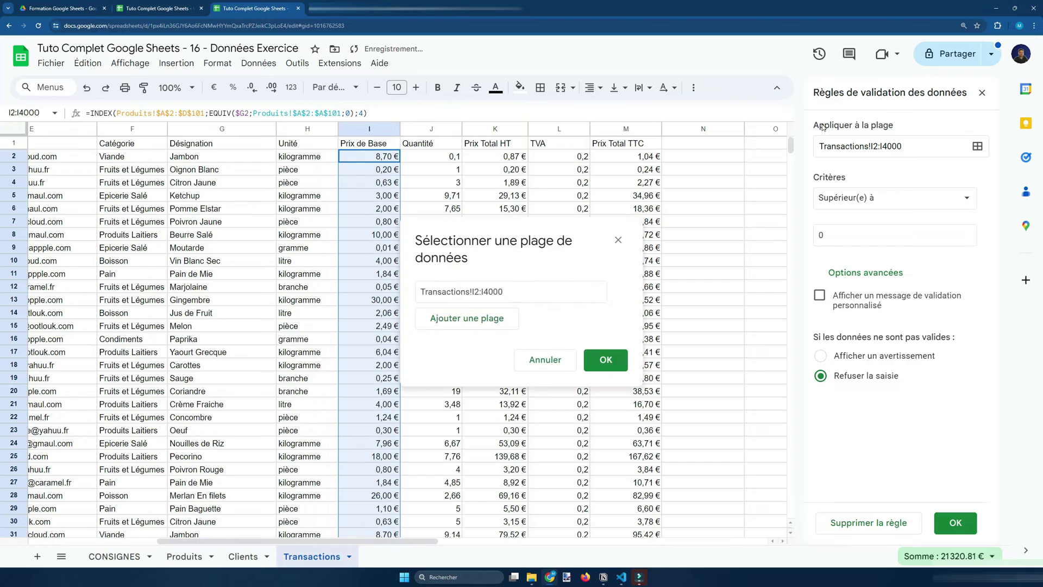
pyautogui.click(460, 317)
pyautogui.moveTo(489, 156); pyautogui.dragTo(466, 342)
pyautogui.click(512, 321)
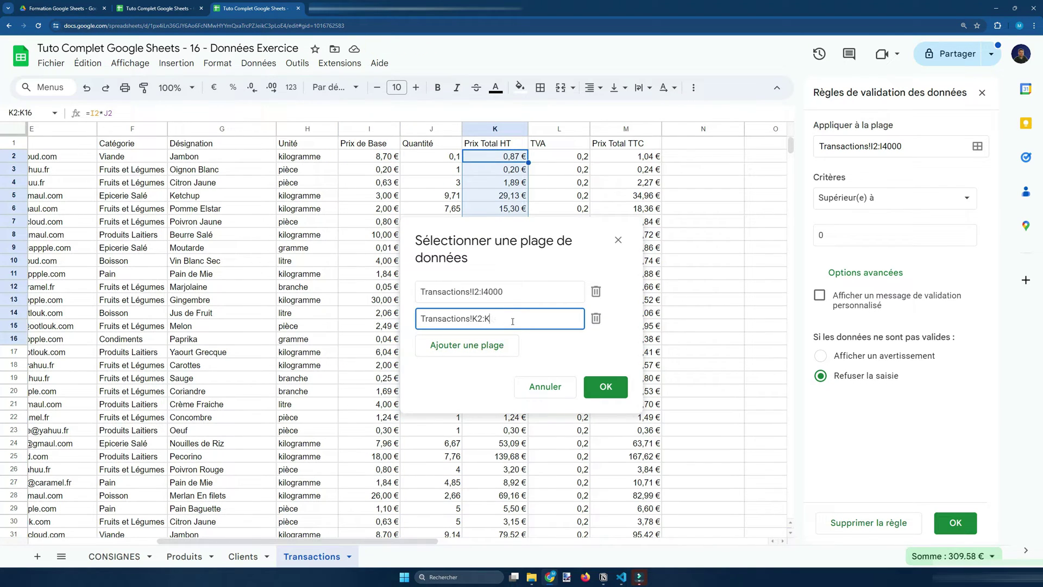
pyautogui.click(484, 345)
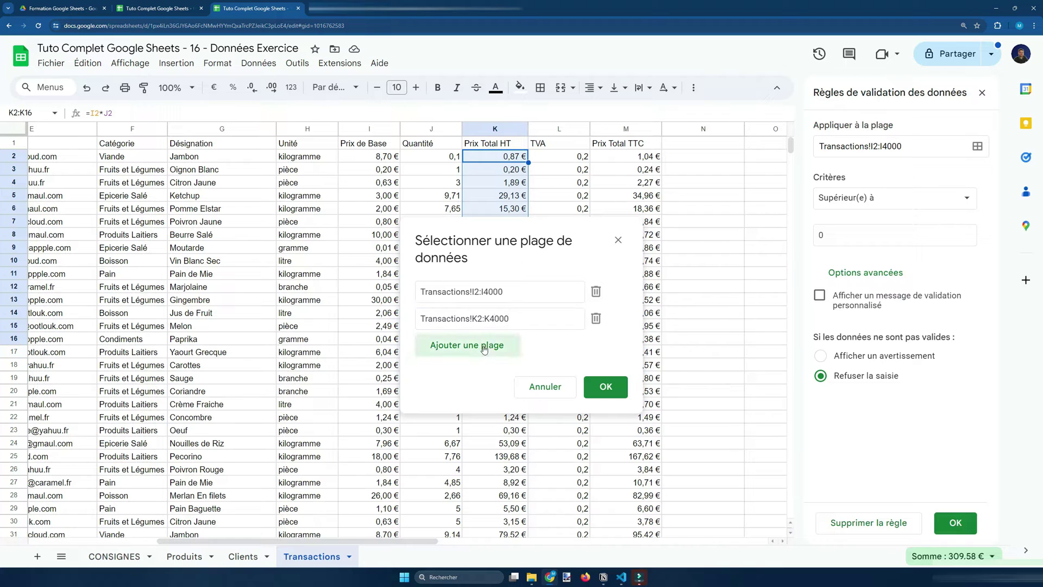
pyautogui.moveTo(624, 156); pyautogui.dragTo(631, 342)
pyautogui.click(539, 338)
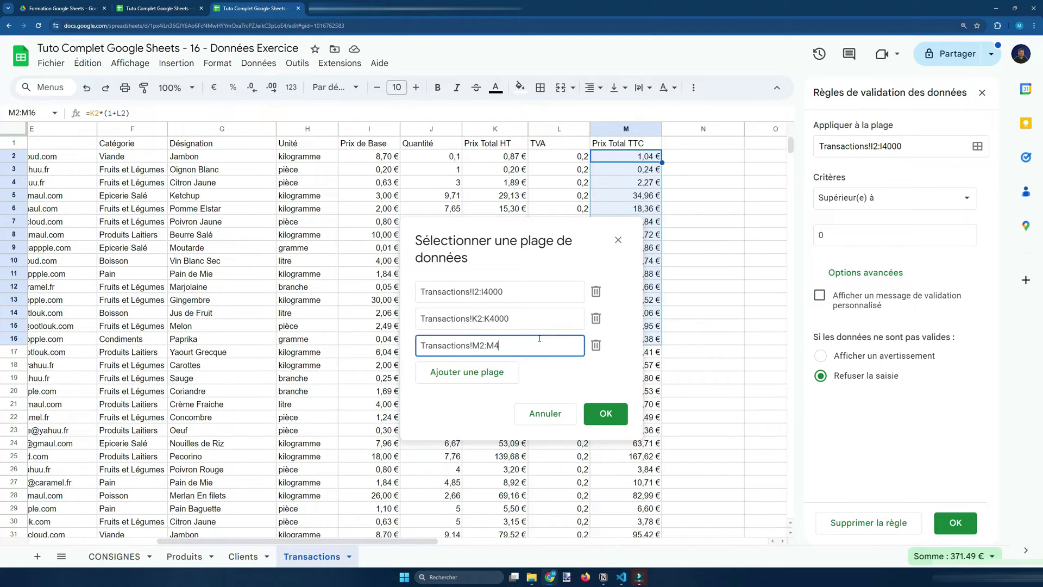
pyautogui.click(608, 415)
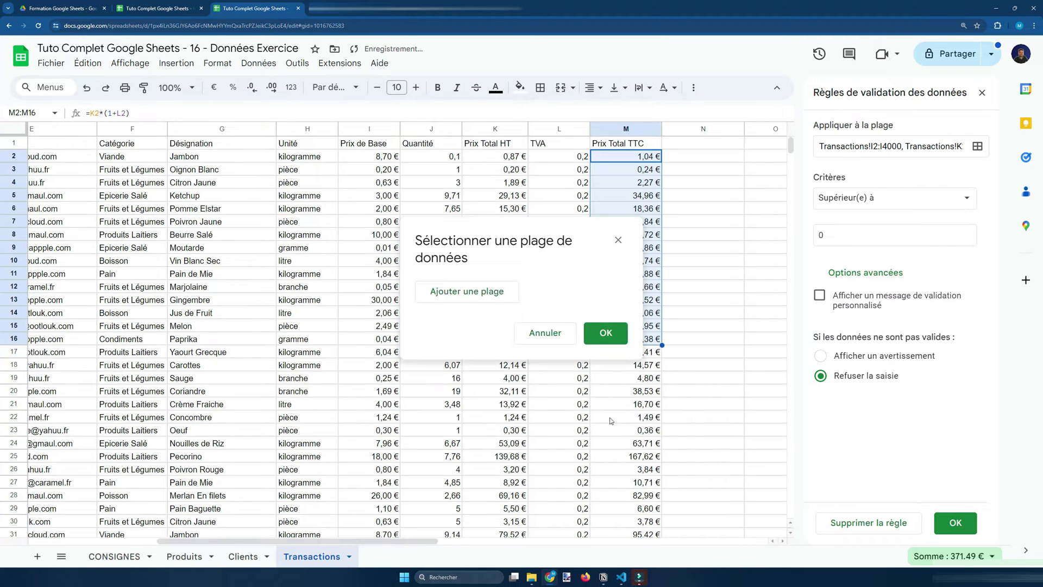
pyautogui.scroll(-5, 618, 367)
pyautogui.moveTo(894, 144); pyautogui.dragTo(945, 146)
pyautogui.click(935, 142)
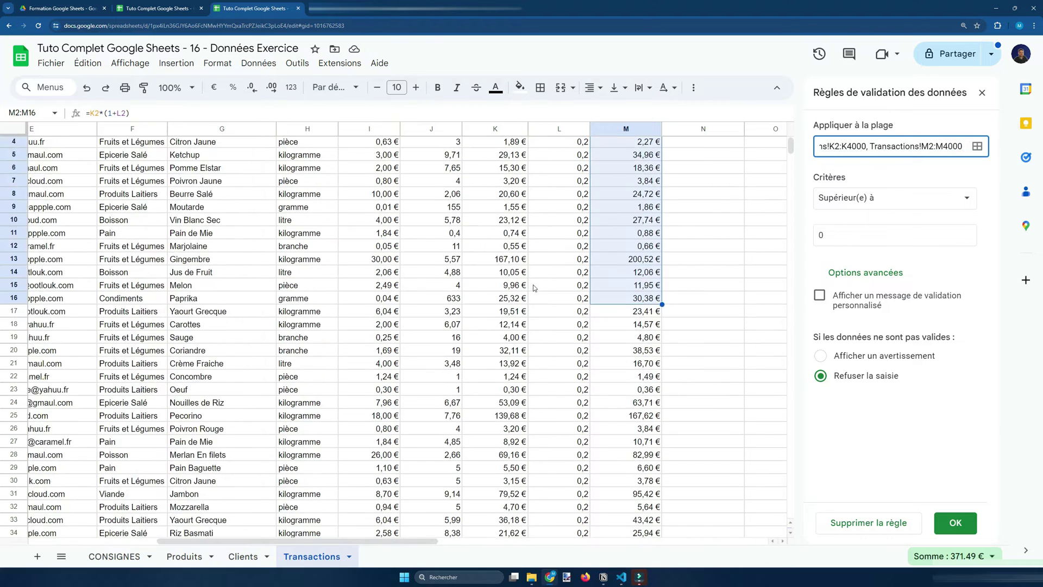
pyautogui.click(956, 523)
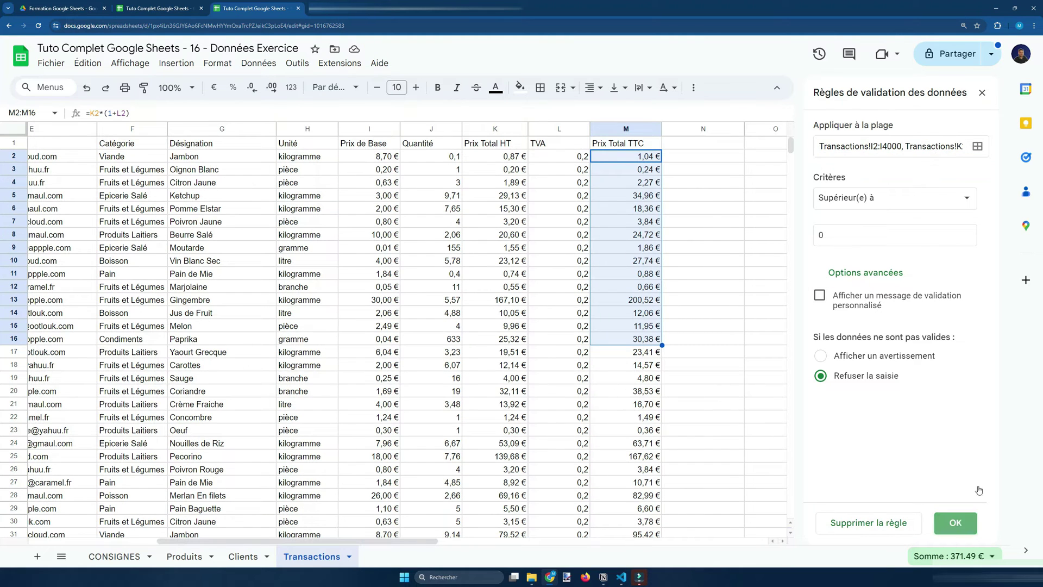
# Step: Check the Prix Total HT and Prix Total TTC cells covered by the price validation rule
pyautogui.click(685, 407)
pyautogui.click(502, 128)
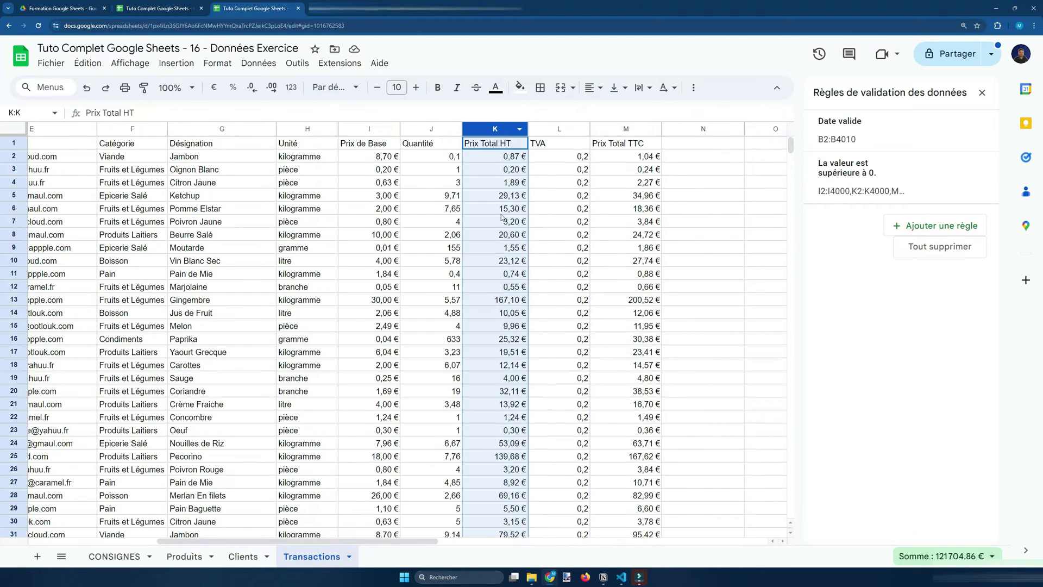
pyautogui.click(506, 198)
pyautogui.hotkey('ctrl', 'Up')
pyautogui.click(638, 167)
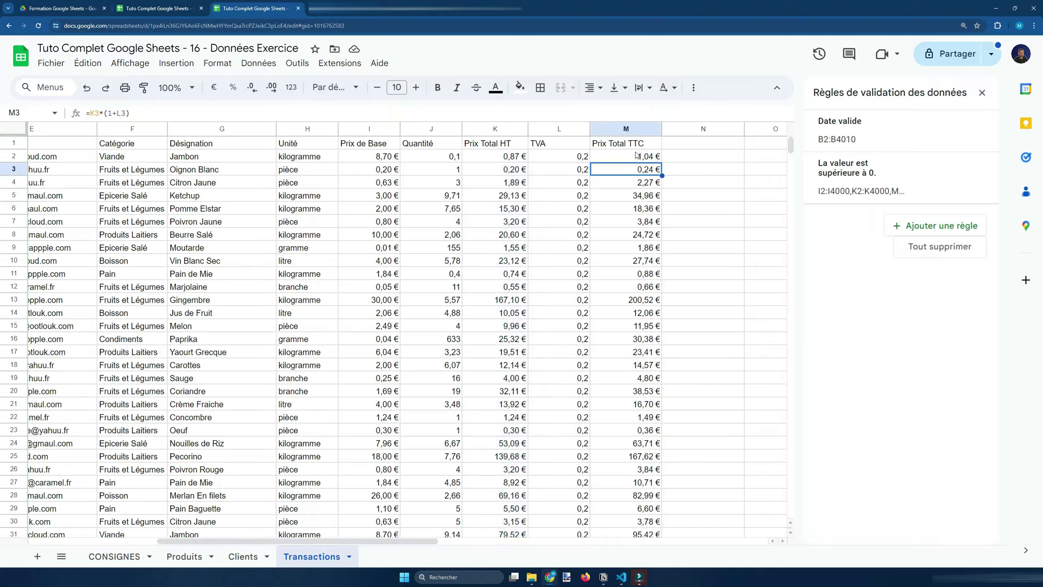
pyautogui.click(636, 156)
# Step: Add the Quantité range J2:J4000 of the Transactions sheet to the validation rule requiring values greater than 0
pyautogui.click(437, 171)
pyautogui.click(439, 156)
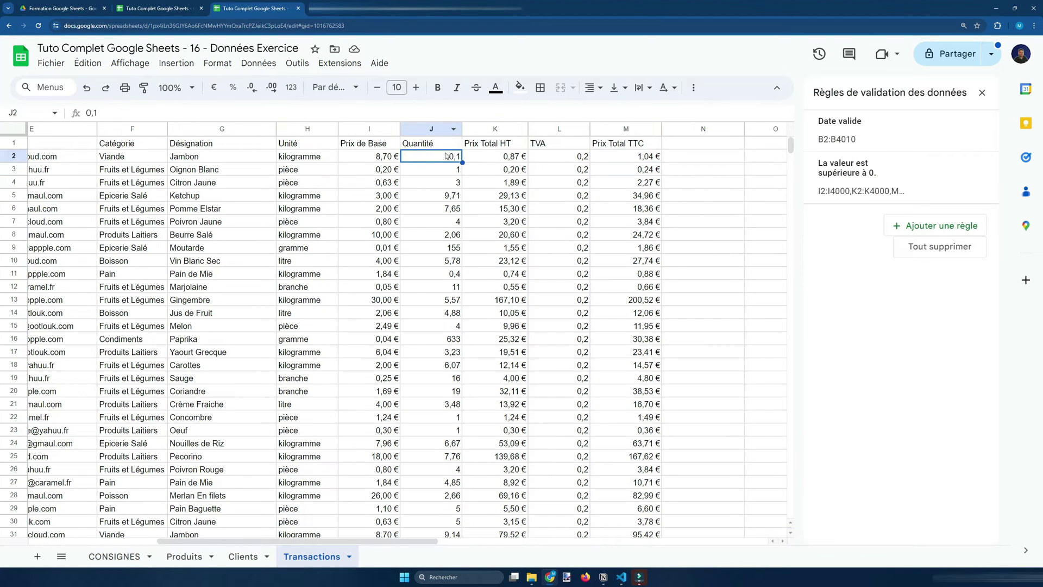
pyautogui.hotkey('ctrl', 'shift', 'Down')
pyautogui.hotkey('ctrl', 'shift', 'Down')
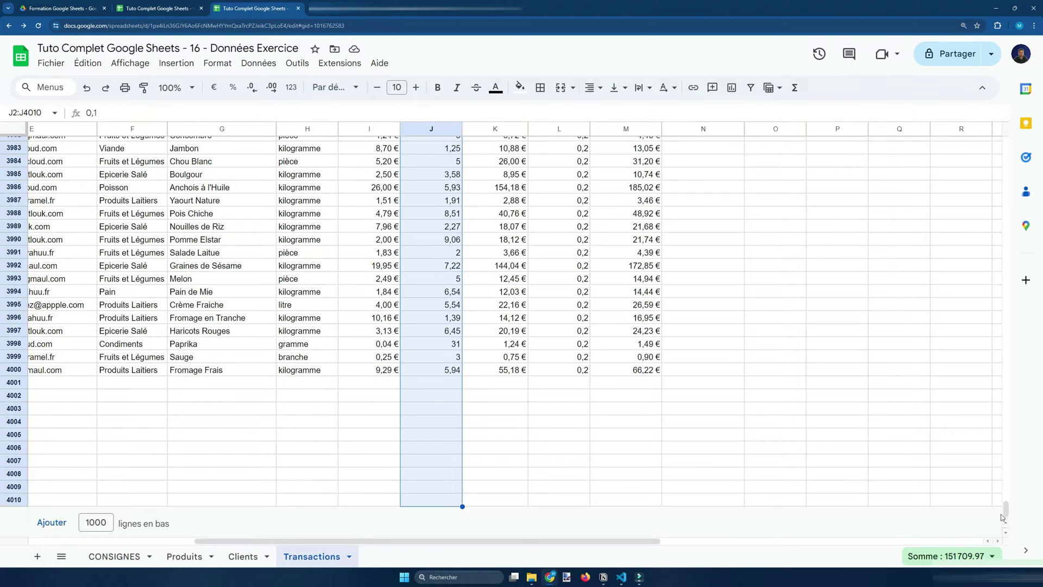
pyautogui.moveTo(1003, 517); pyautogui.dragTo(1005, 139)
pyautogui.click(420, 158)
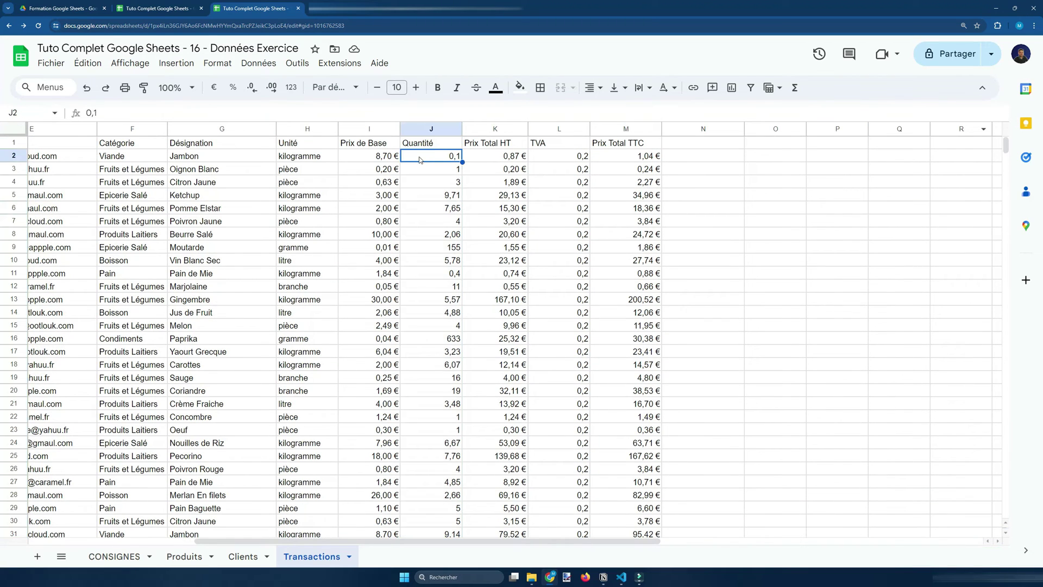
pyautogui.click(253, 64)
pyautogui.click(296, 316)
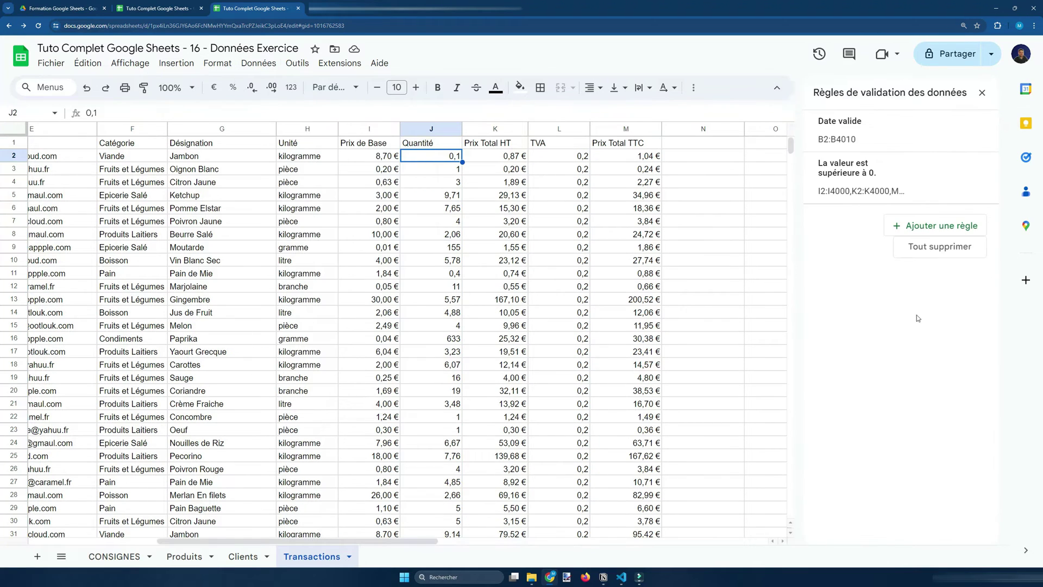
pyautogui.click(874, 190)
pyautogui.click(978, 146)
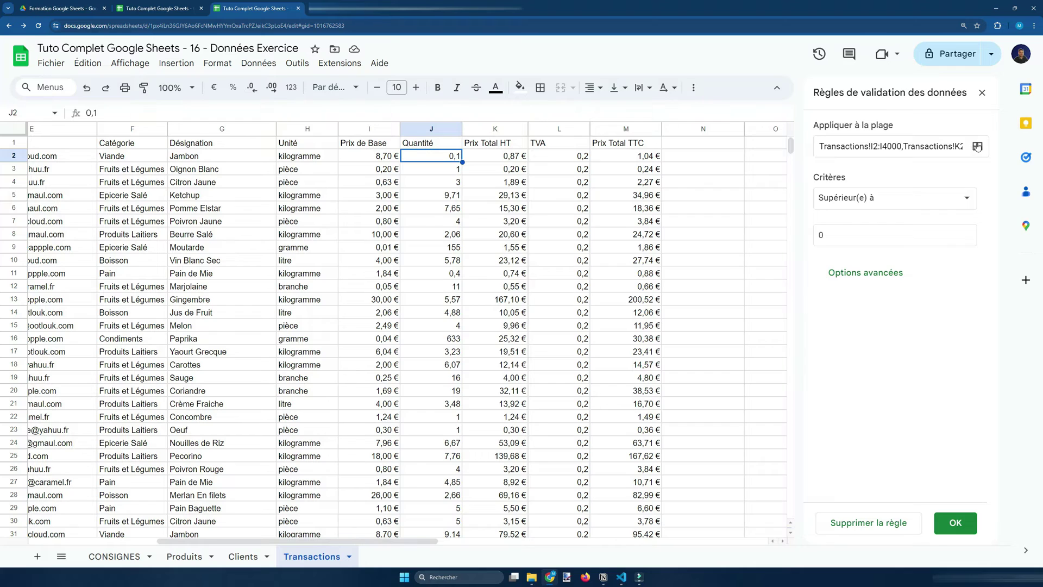
pyautogui.click(508, 354)
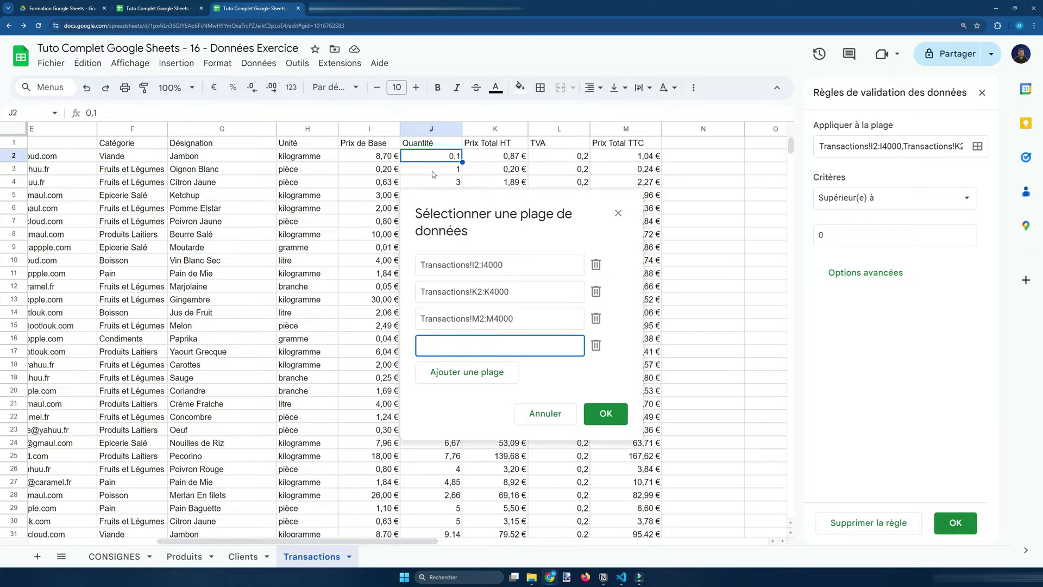
pyautogui.moveTo(434, 162); pyautogui.dragTo(435, 299)
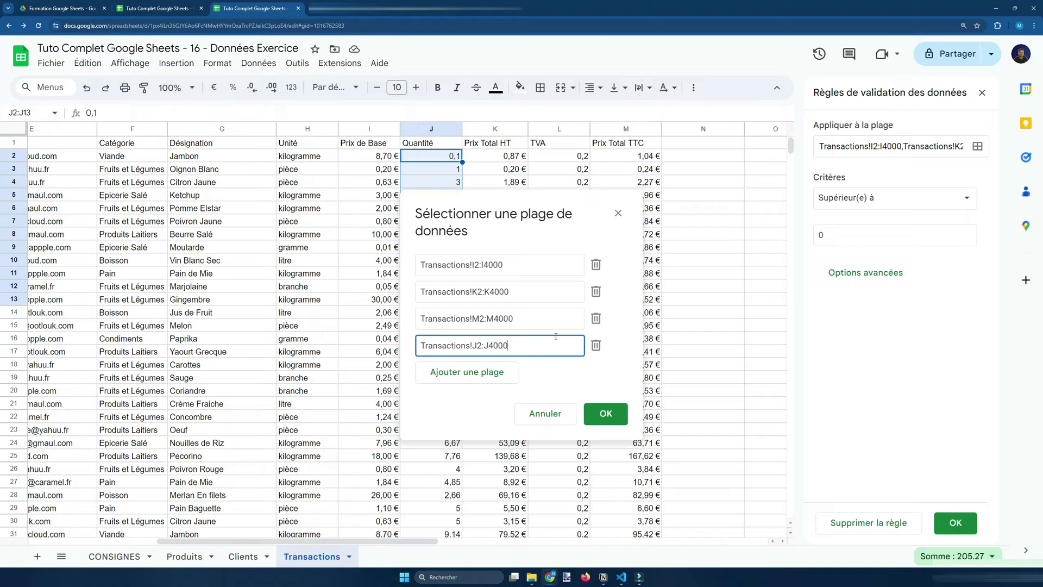
pyautogui.click(606, 413)
# Step: Test the quantity rule by trying to enter invalid values such as -154 and 0 in cells J224 to J226
pyautogui.scroll(-20, 437, 406)
pyautogui.click(436, 406)
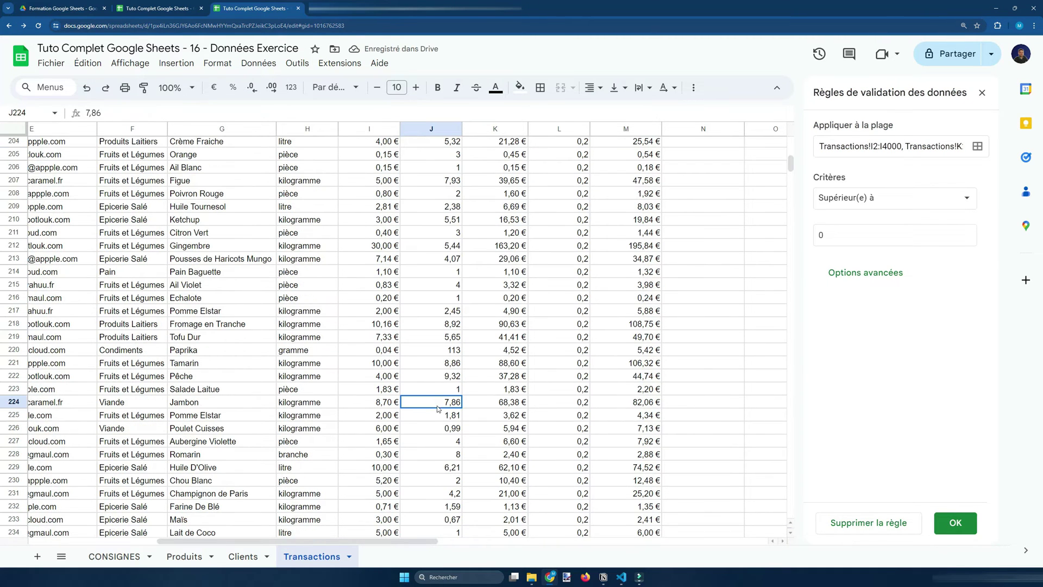
pyautogui.doubleClick(439, 403)
pyautogui.press('Return')
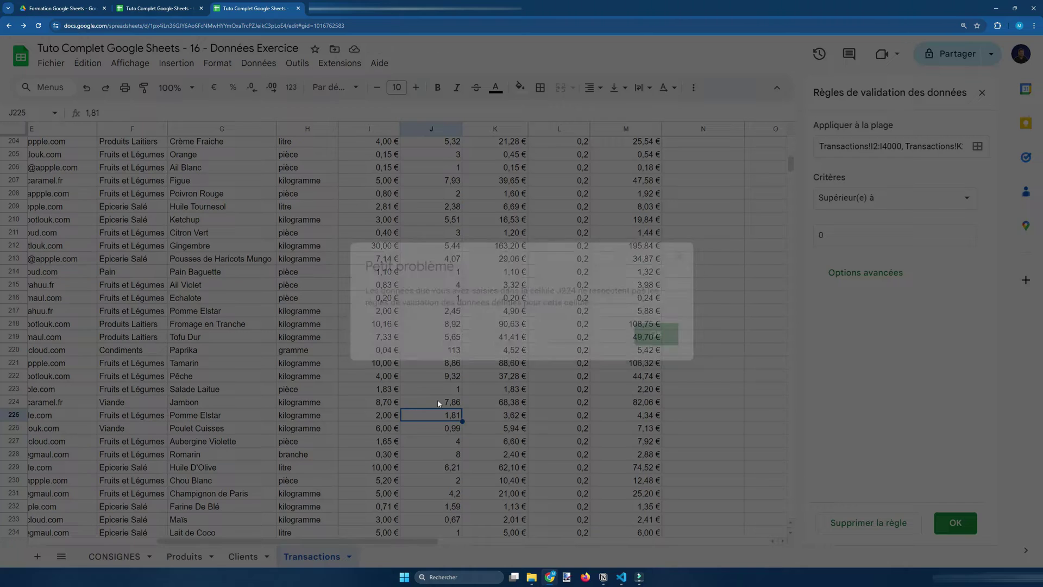
pyautogui.write('-545')
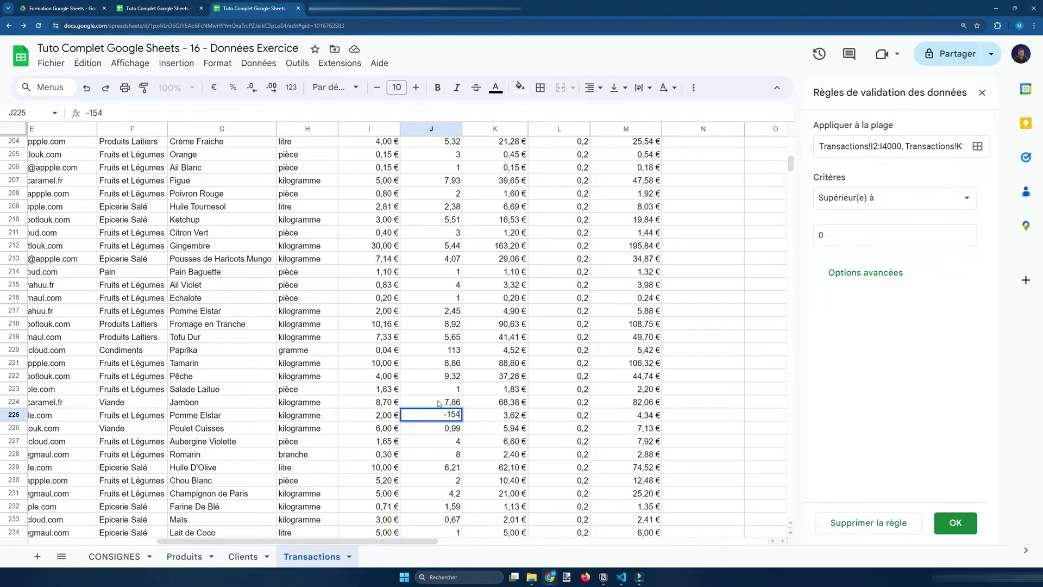
pyautogui.press('Return')
pyautogui.press('Return')
pyautogui.write('0')
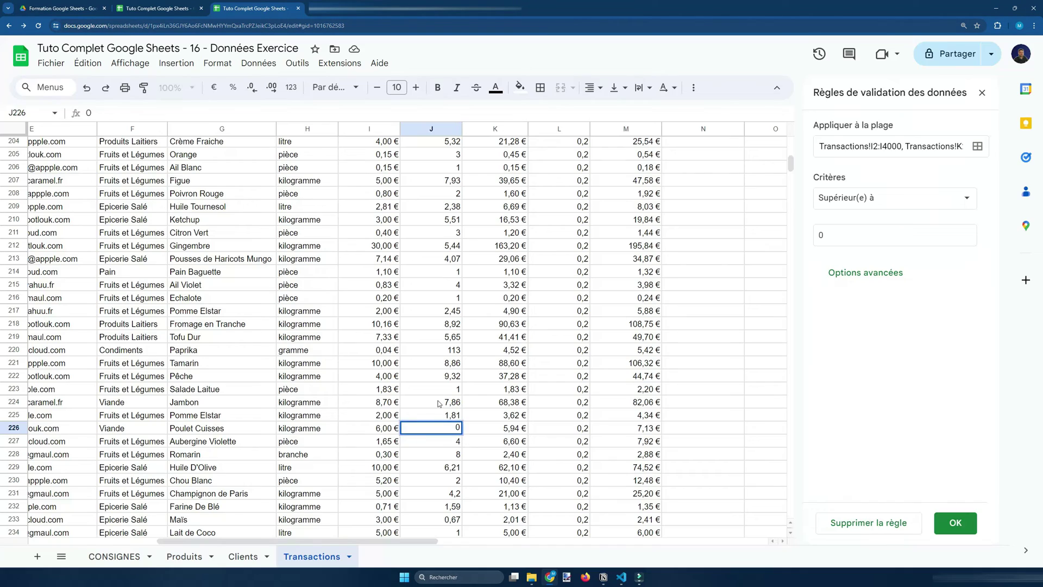
pyautogui.press('Return')
pyautogui.press('Return')
pyautogui.scroll(20, 489, 326)
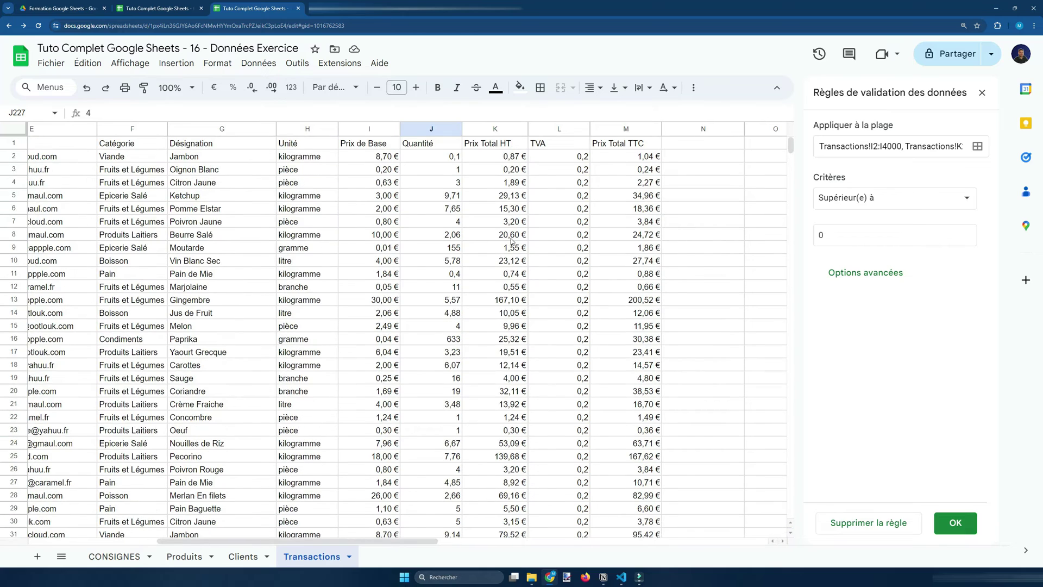
# Step: Format the TVA column as a percentage without decimals
pyautogui.click(573, 132)
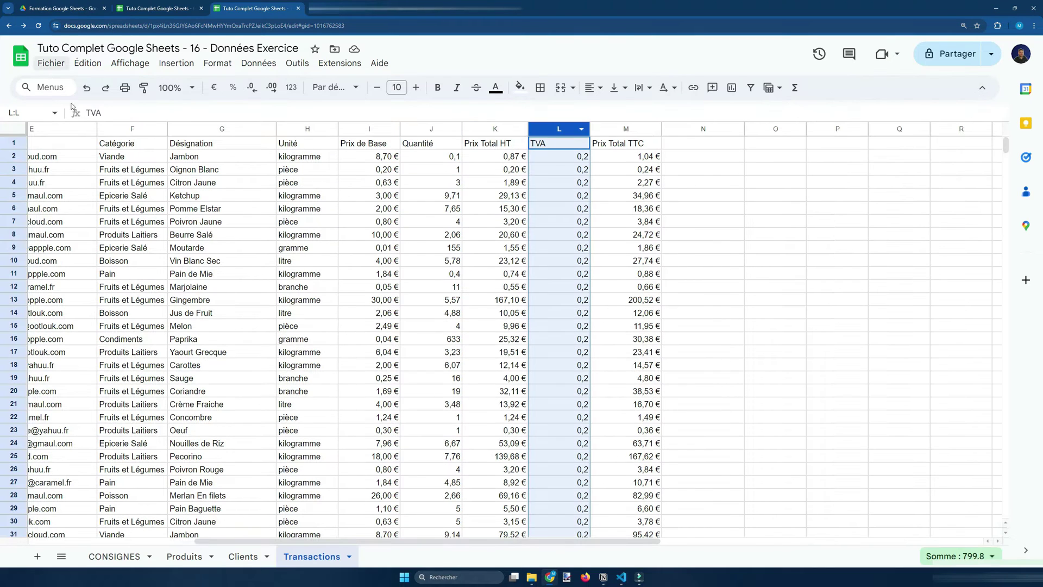
pyautogui.click(236, 88)
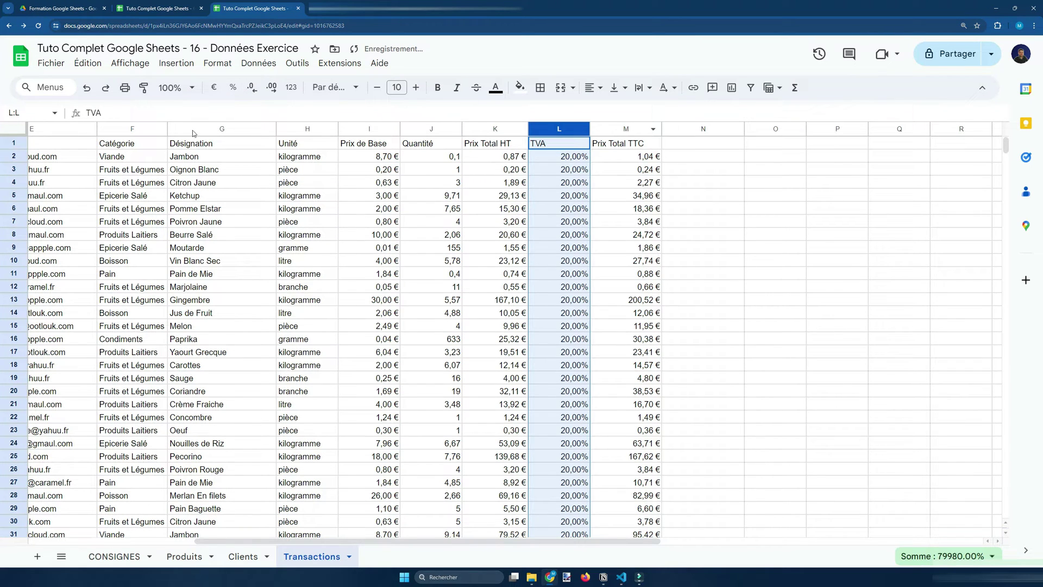
pyautogui.click(264, 89)
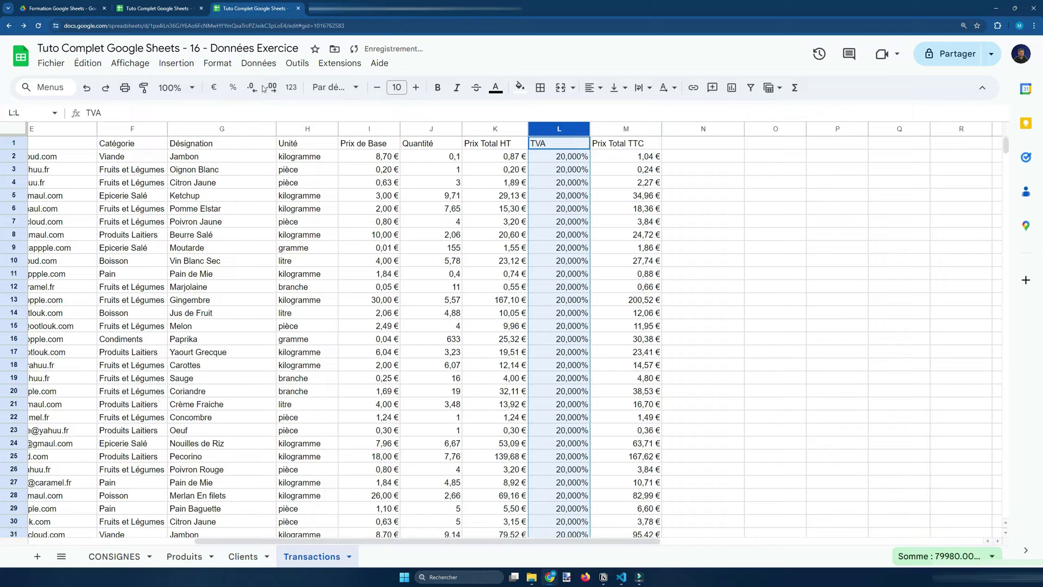
pyautogui.click(253, 88)
pyautogui.click(253, 88)
pyautogui.click(253, 89)
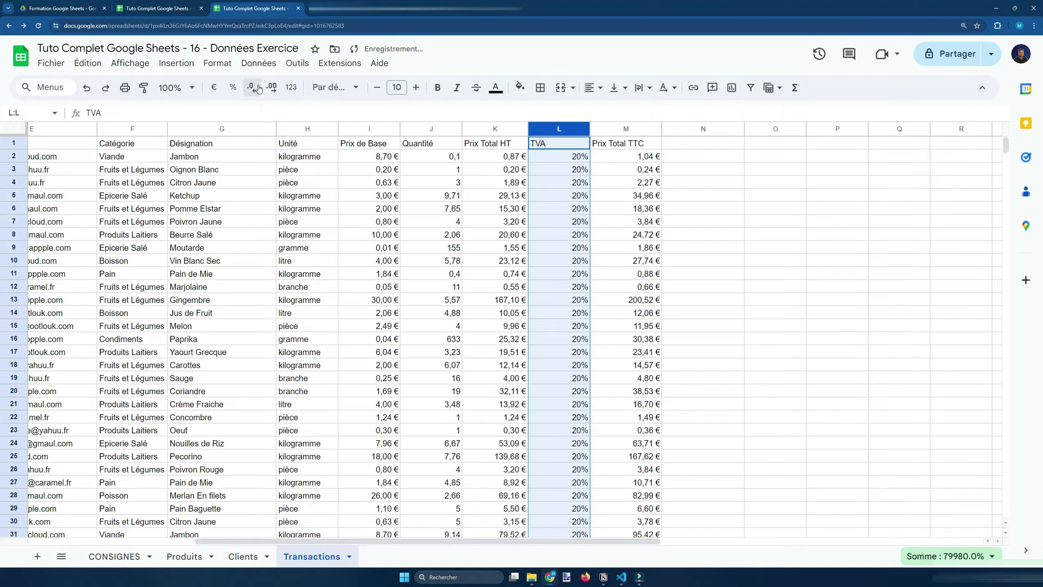
pyautogui.click(424, 363)
# Step: Tick off task 1.2 a in the CONSIGNES sheet and read the following instructions about the choice lists
pyautogui.click(115, 556)
pyautogui.click(199, 321)
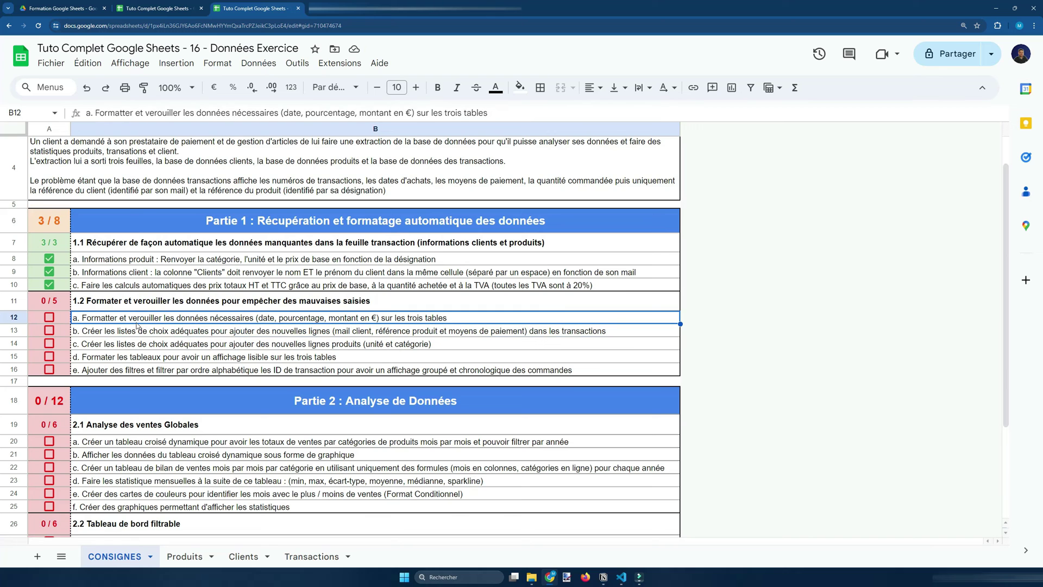
pyautogui.click(50, 318)
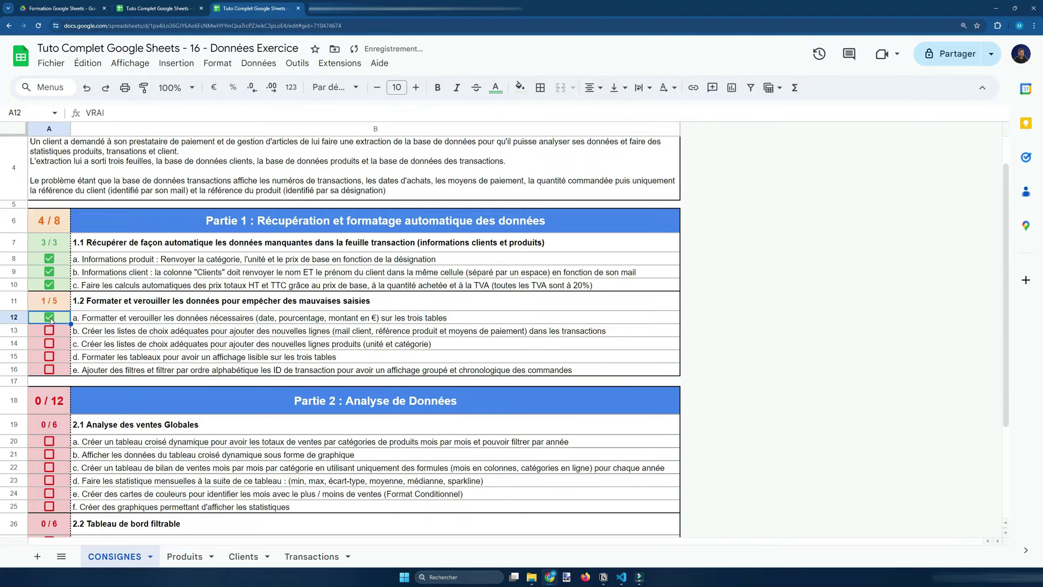
pyautogui.click(422, 329)
pyautogui.scroll(1, 422, 328)
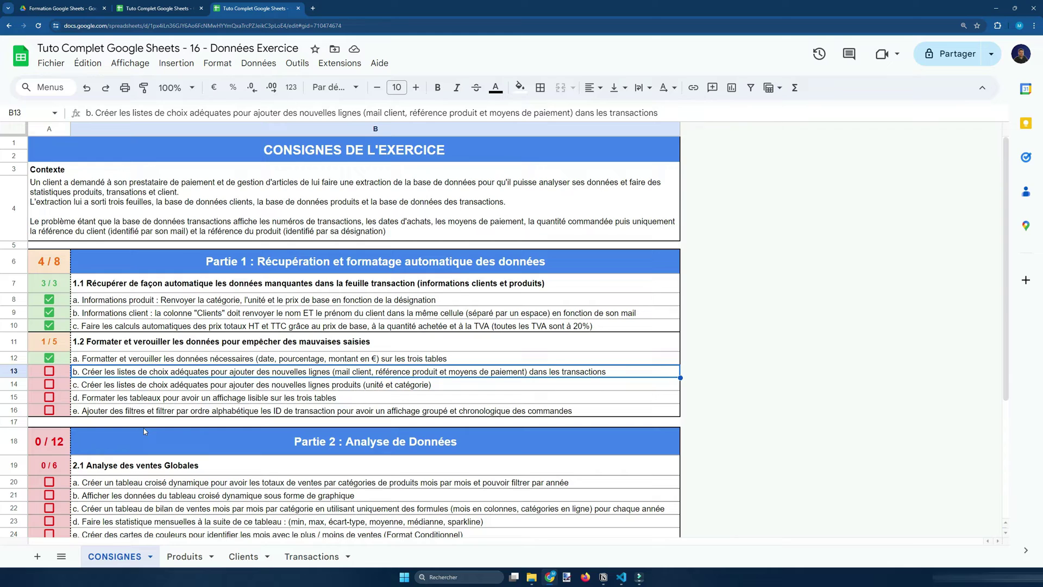
pyautogui.click(437, 385)
pyautogui.click(442, 376)
# Step: Add a validation rule with the criterion "Menu déroulant (depuis une plage)" to the Mail range E2:E4010 in the Transactions sheet
pyautogui.click(314, 563)
pyautogui.click(304, 391)
pyautogui.moveTo(444, 541); pyautogui.dragTo(277, 541)
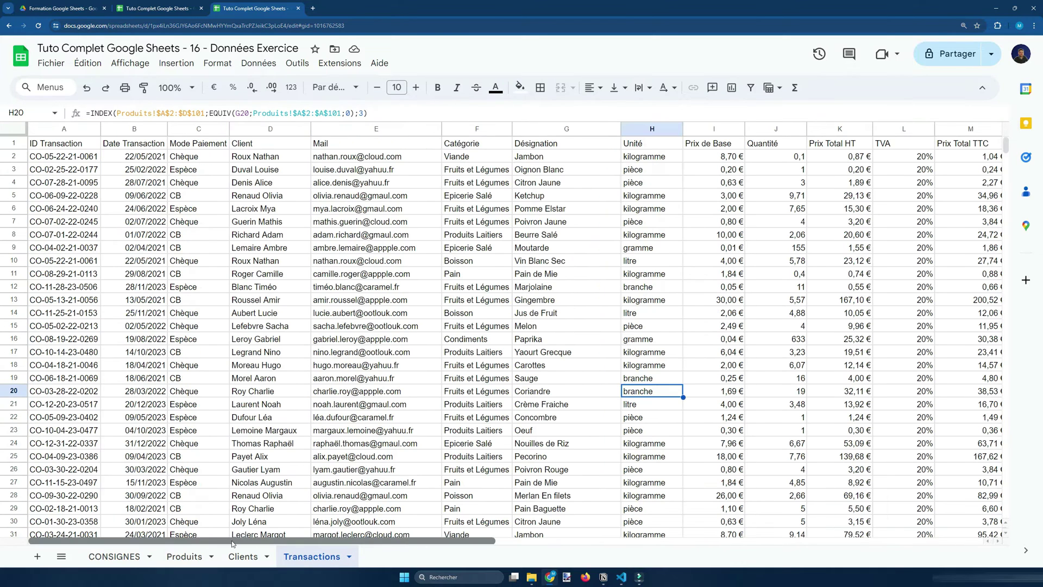
pyautogui.click(351, 158)
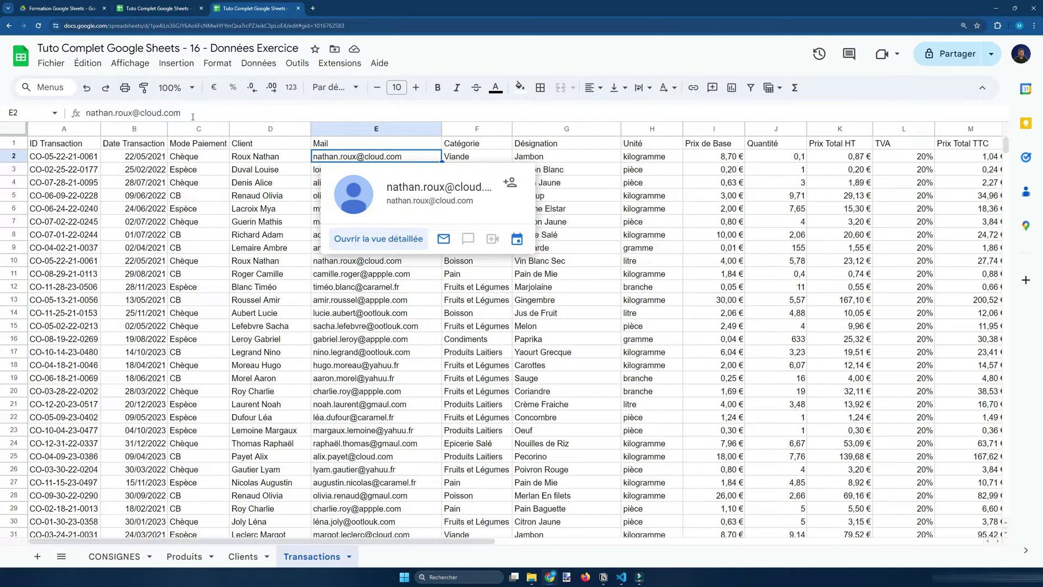
pyautogui.click(346, 182)
pyautogui.click(350, 156)
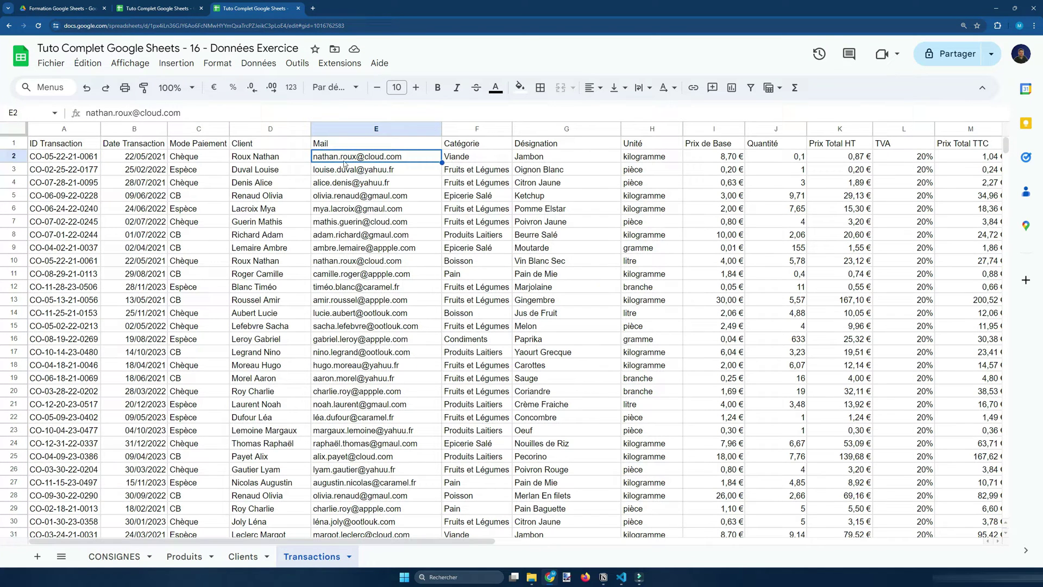
pyautogui.hotkey('ctrl', 'shift', 'Down')
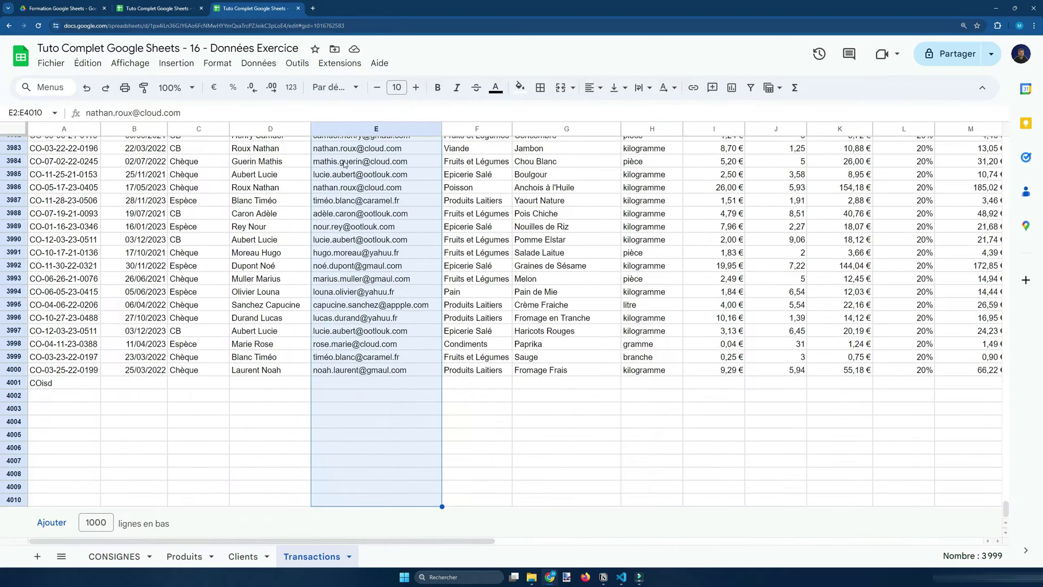
pyautogui.hotkey('ctrl', 'BackSpace')
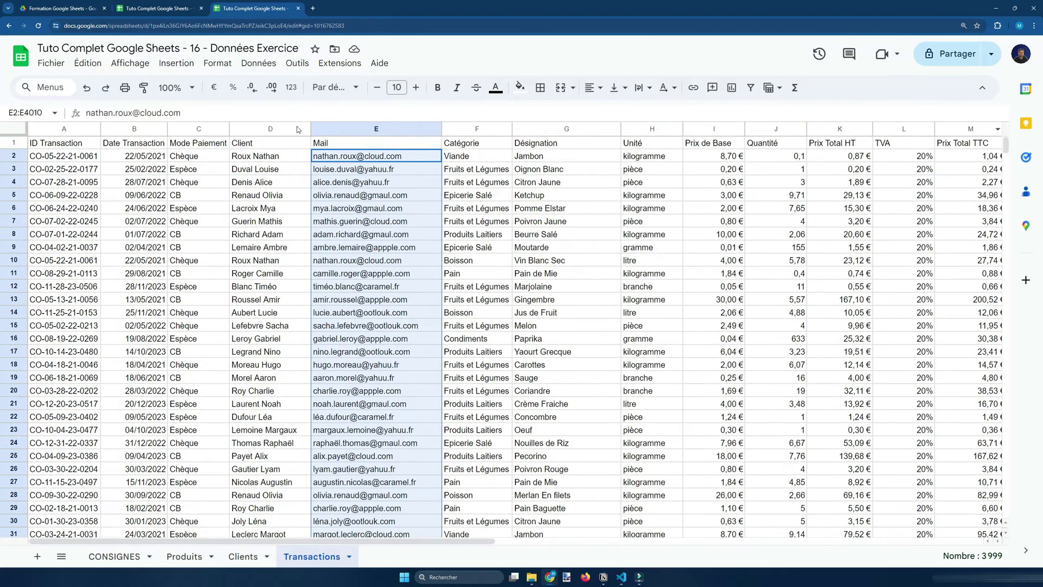
pyautogui.click(253, 64)
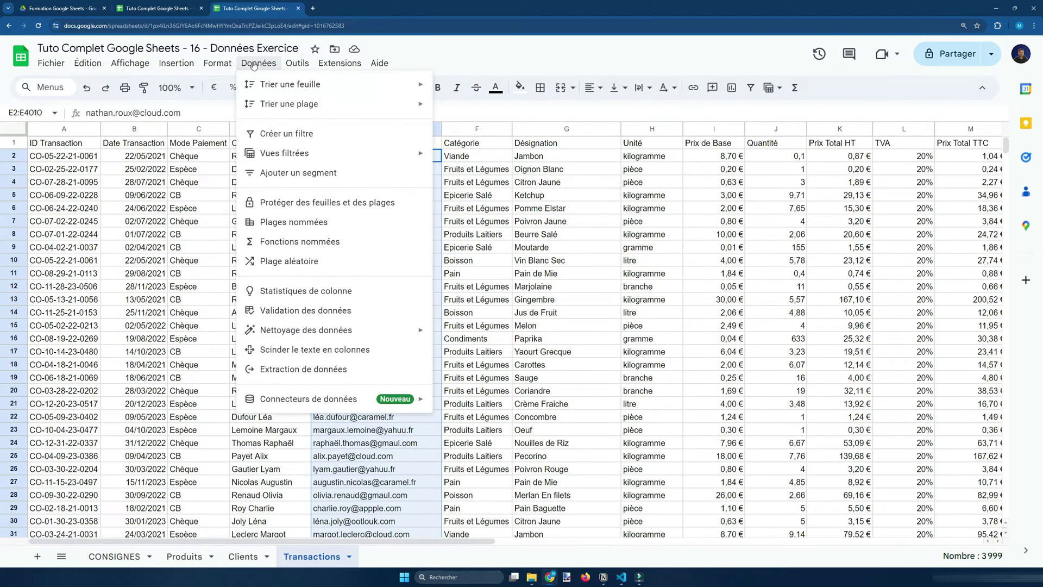
pyautogui.click(305, 310)
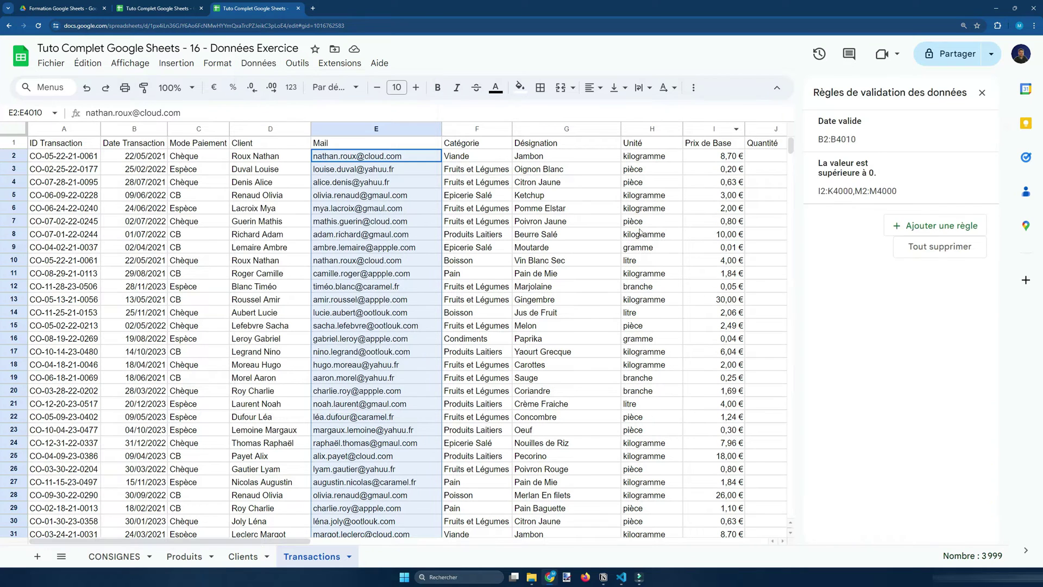
pyautogui.click(932, 225)
pyautogui.click(893, 199)
pyautogui.click(902, 217)
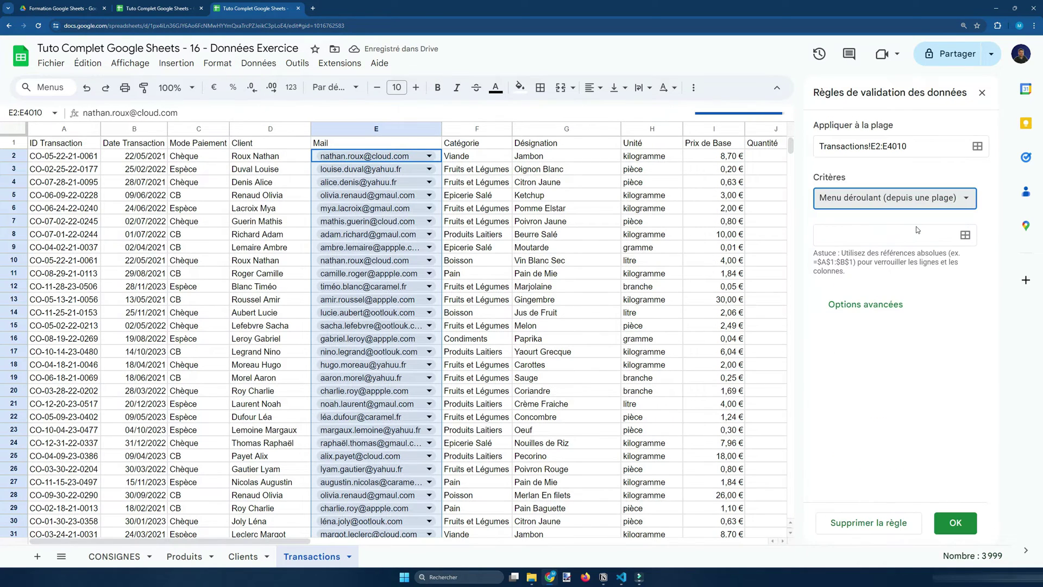
# Step: Set the source range of the Mail dropdown to Clients!C2:C1000
pyautogui.click(965, 236)
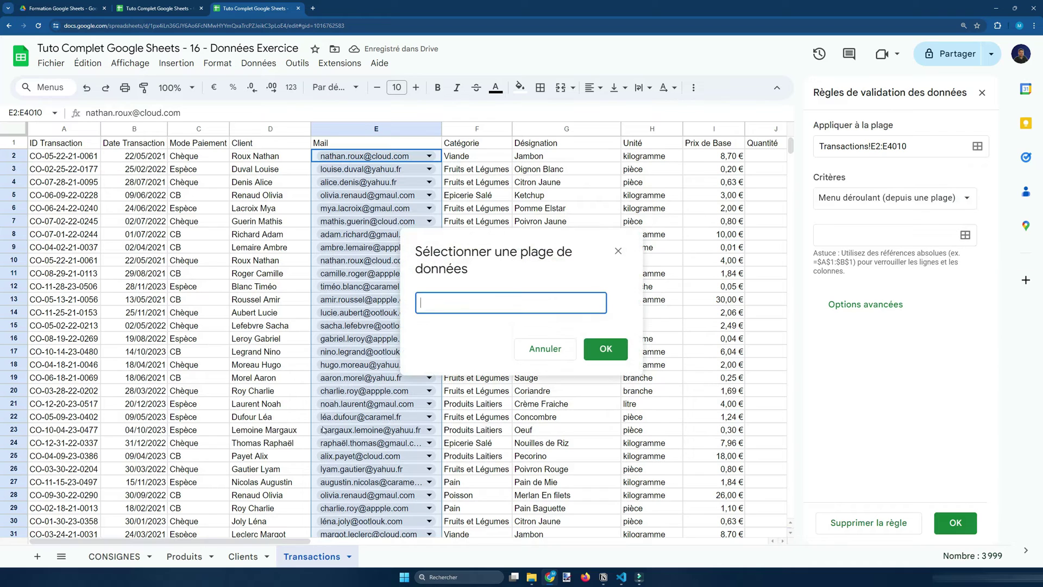
pyautogui.click(242, 557)
pyautogui.moveTo(212, 158); pyautogui.dragTo(267, 391)
pyautogui.click(551, 292)
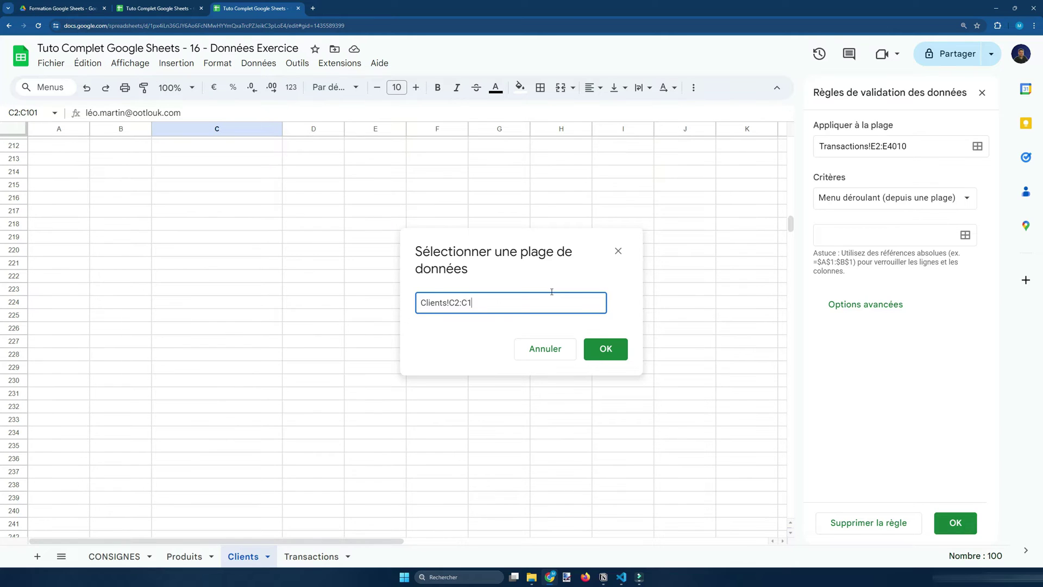
pyautogui.scroll(-20, 348, 364)
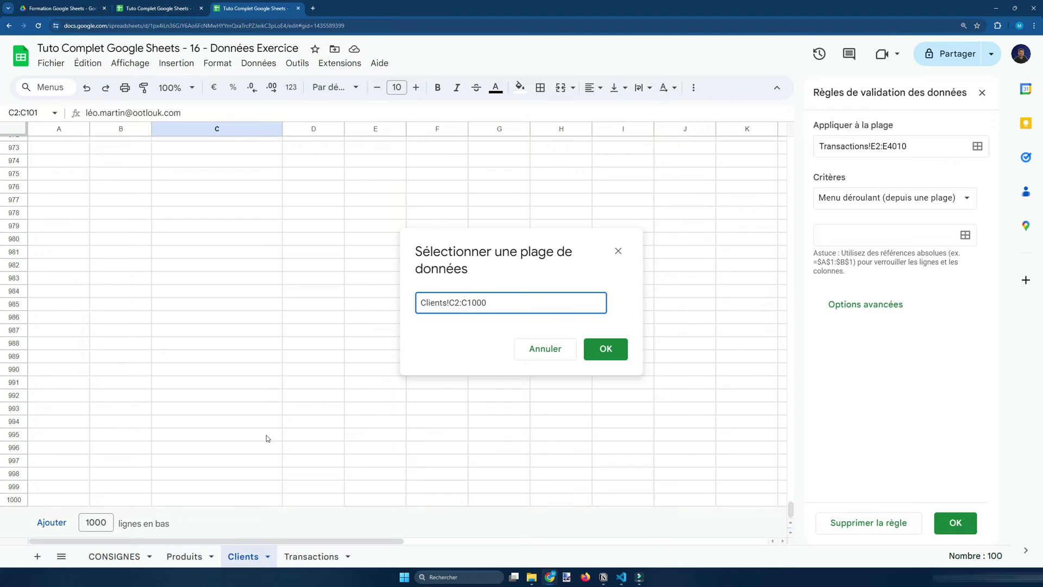
pyautogui.click(604, 350)
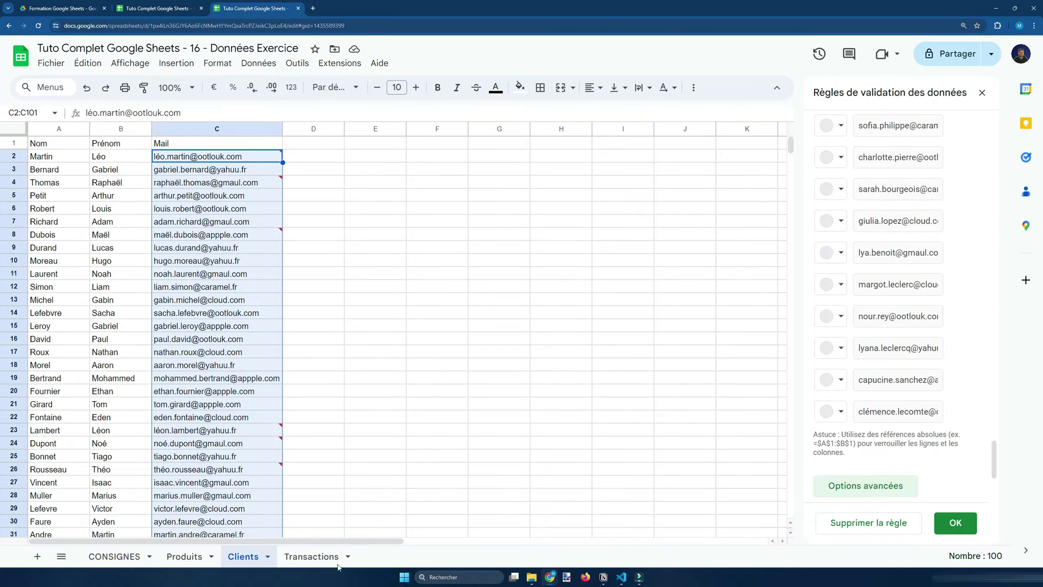
# Step: Check the advanced options of the Mail dropdown rule, keeping "Refuser la saisie" and the Chip style, and save the rule
pyautogui.click(311, 556)
pyautogui.click(413, 157)
pyautogui.scroll(-1, 866, 442)
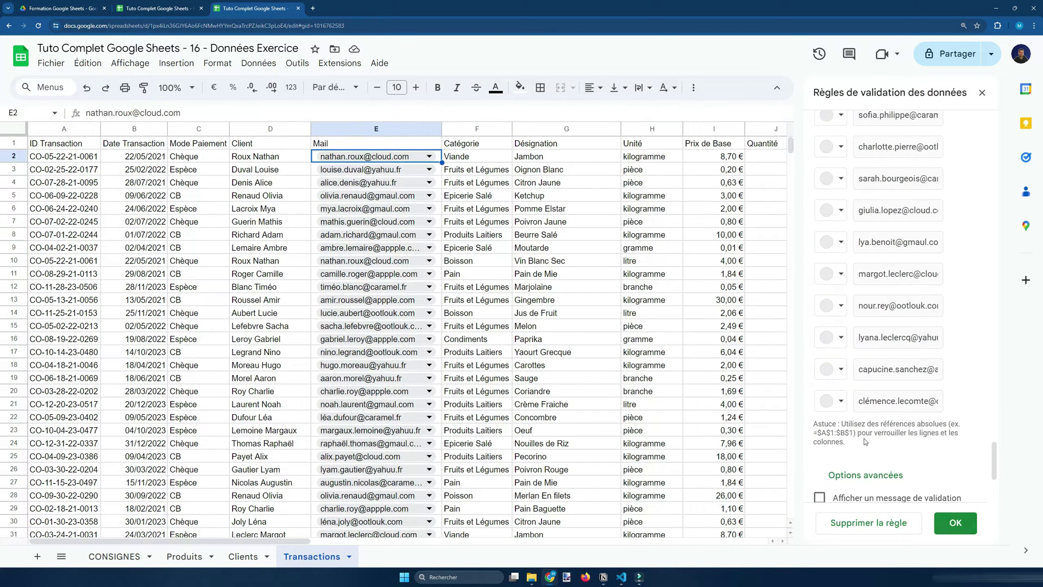
pyautogui.scroll(-3, 865, 442)
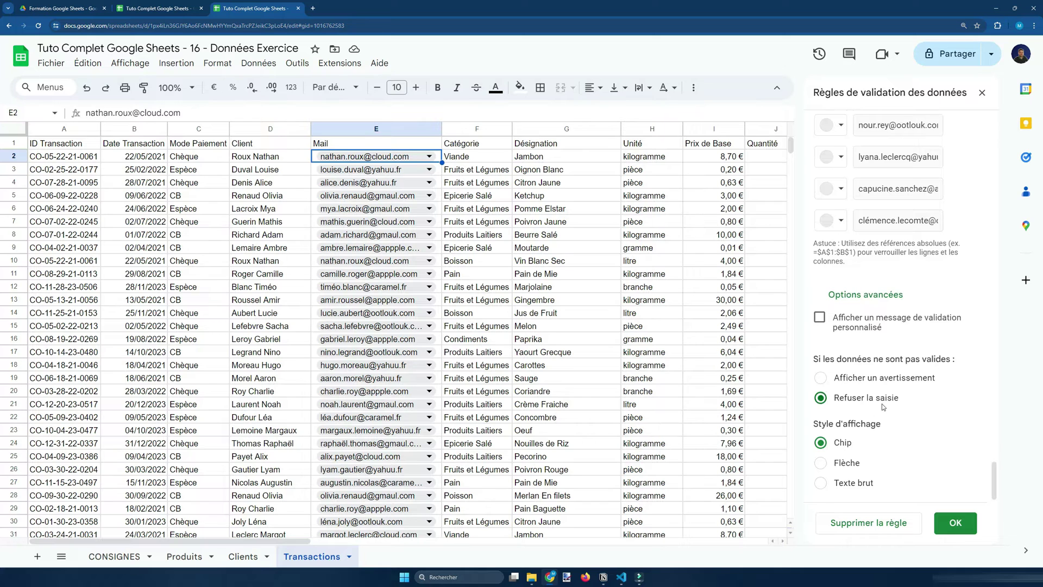
pyautogui.scroll(5, 932, 441)
pyautogui.scroll(5, 932, 441)
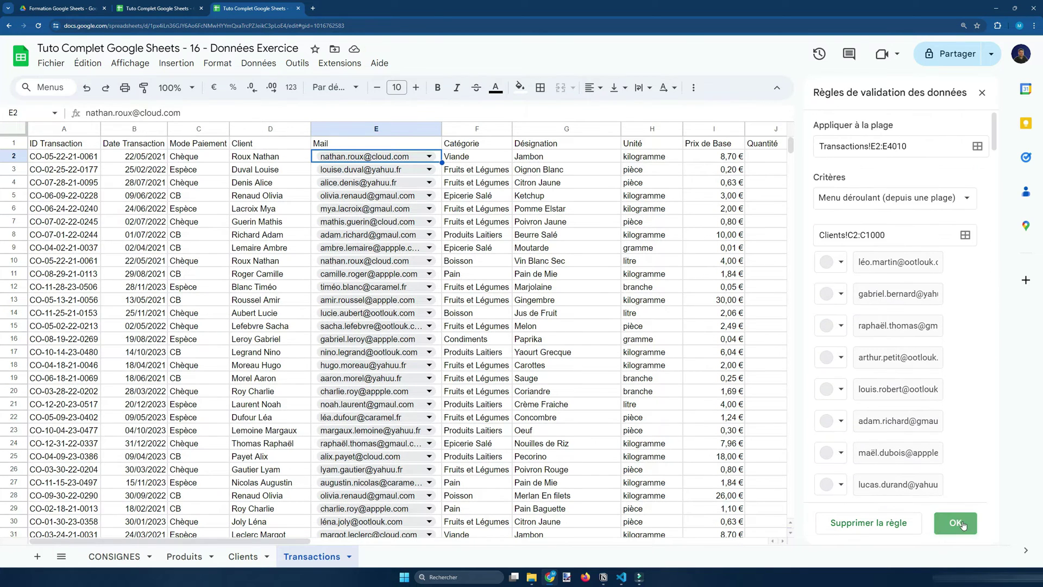
pyautogui.click(956, 522)
# Step: Open the Mail dropdowns in cells E11 and E10 and browse the list of available client addresses
pyautogui.click(567, 338)
pyautogui.click(566, 248)
pyautogui.click(367, 273)
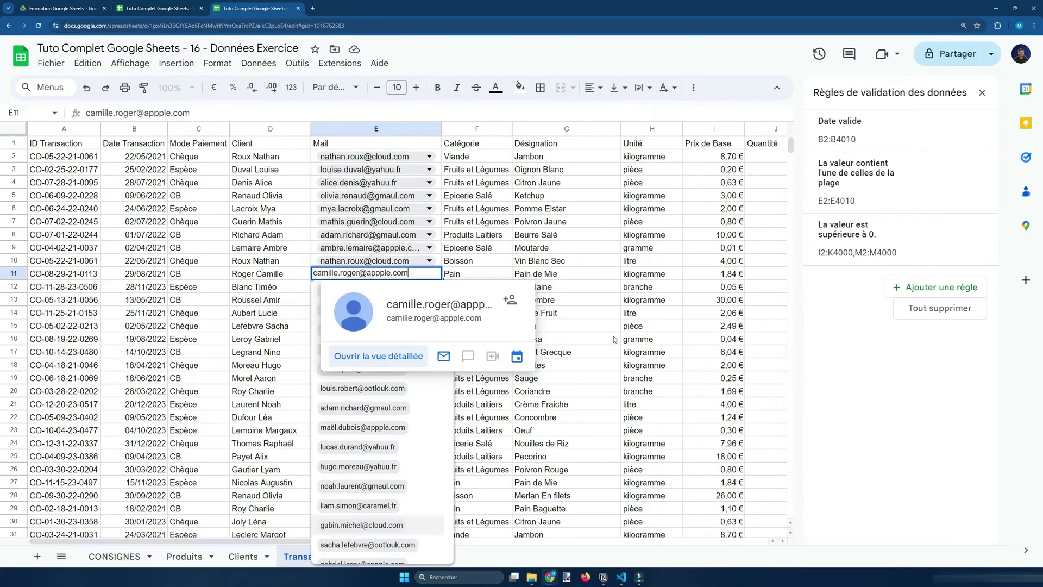
pyautogui.click(614, 337)
pyautogui.click(429, 261)
pyautogui.scroll(-5, 376, 403)
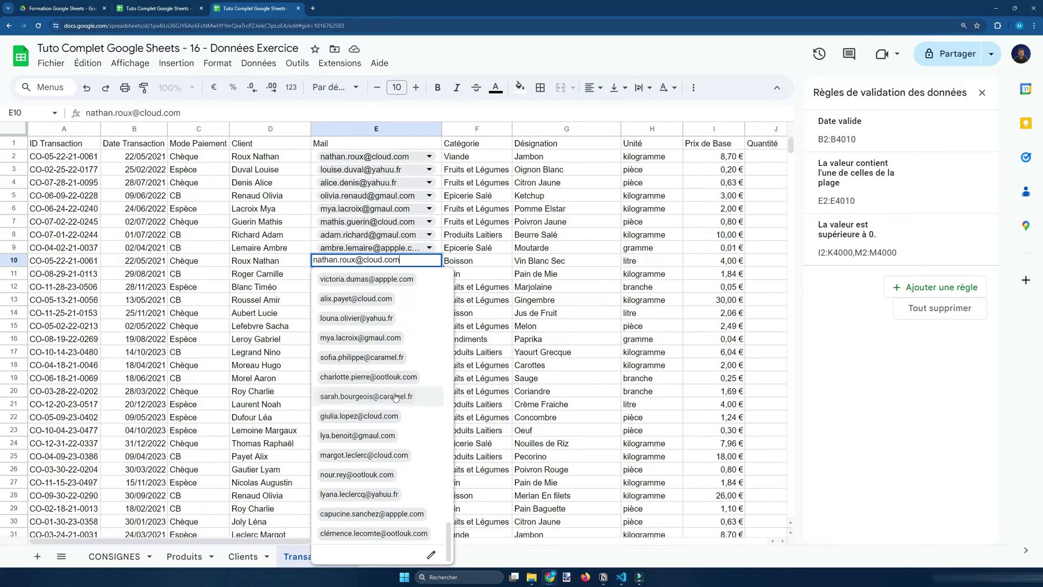
pyautogui.scroll(5, 390, 396)
# Step: Try out filtering the Mail dropdown in E10 with "da", "d" and "dur", browse the suggestions and cancel the entry
pyautogui.moveTo(412, 263); pyautogui.dragTo(260, 234)
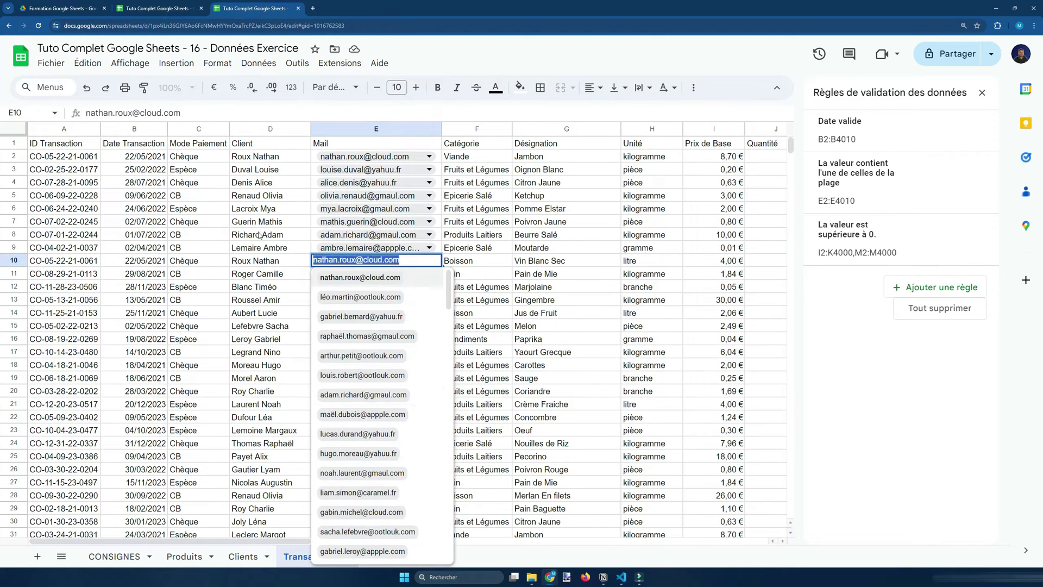
pyautogui.write('dam')
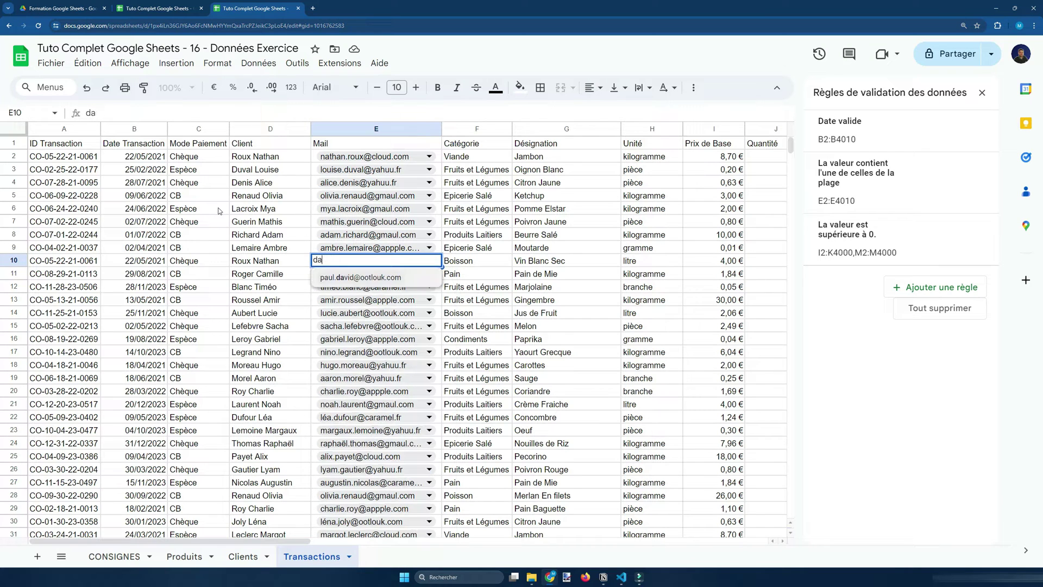
pyautogui.press('BackSpace')
pyautogui.press('Down')
pyautogui.press('Down')
pyautogui.press('Down')
pyautogui.press('Down')
pyautogui.press('Down')
pyautogui.press('Down')
pyautogui.press('Down')
pyautogui.press('Up')
pyautogui.press('Up')
pyautogui.press('Up')
pyautogui.press('Up')
pyautogui.press('Up')
pyautogui.press('Up')
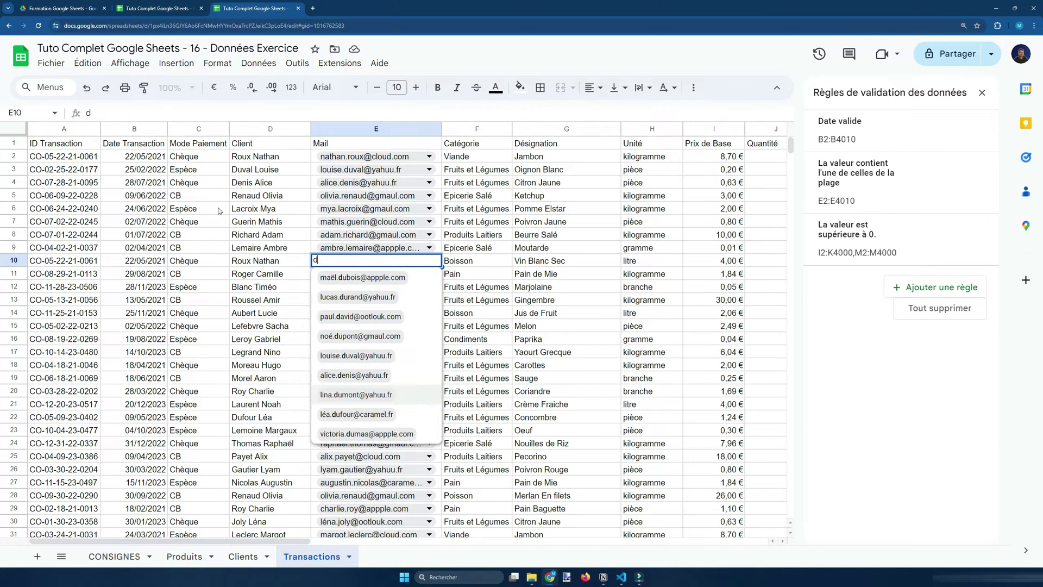
pyautogui.press('Up')
pyautogui.press('Up')
pyautogui.press('Down')
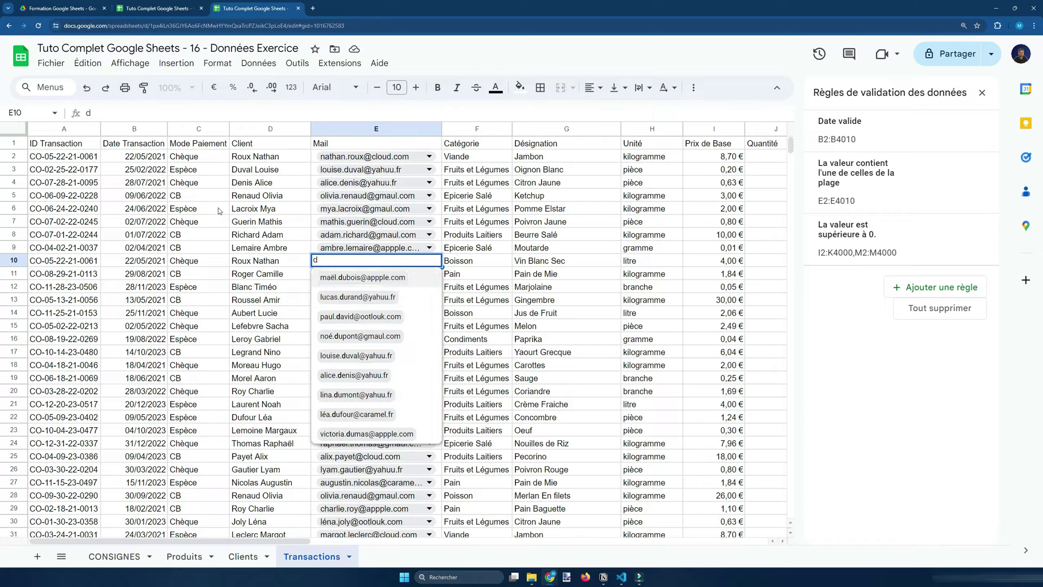
pyautogui.write('ur')
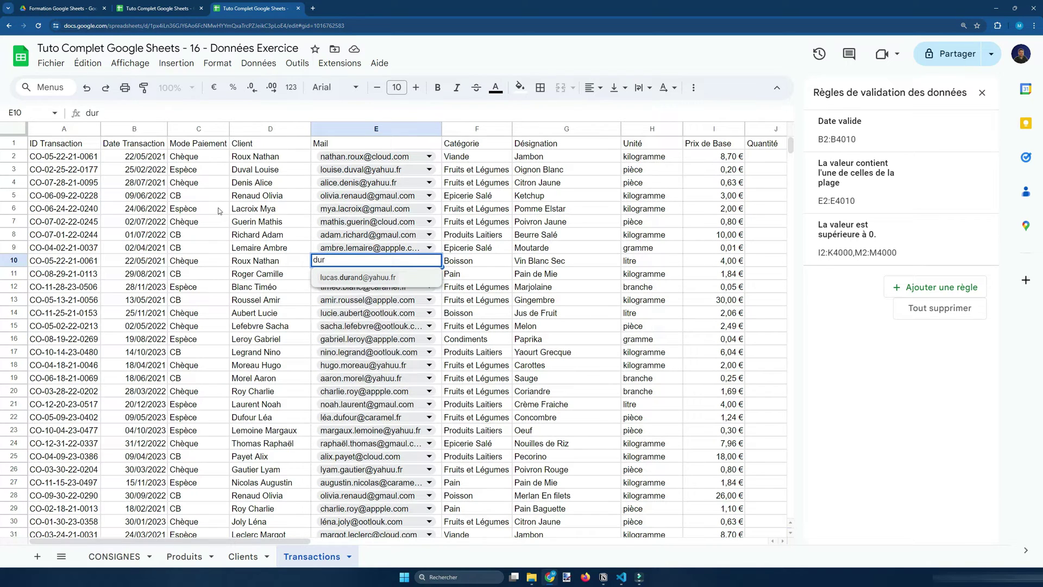
pyautogui.press('Escape')
pyautogui.click(478, 261)
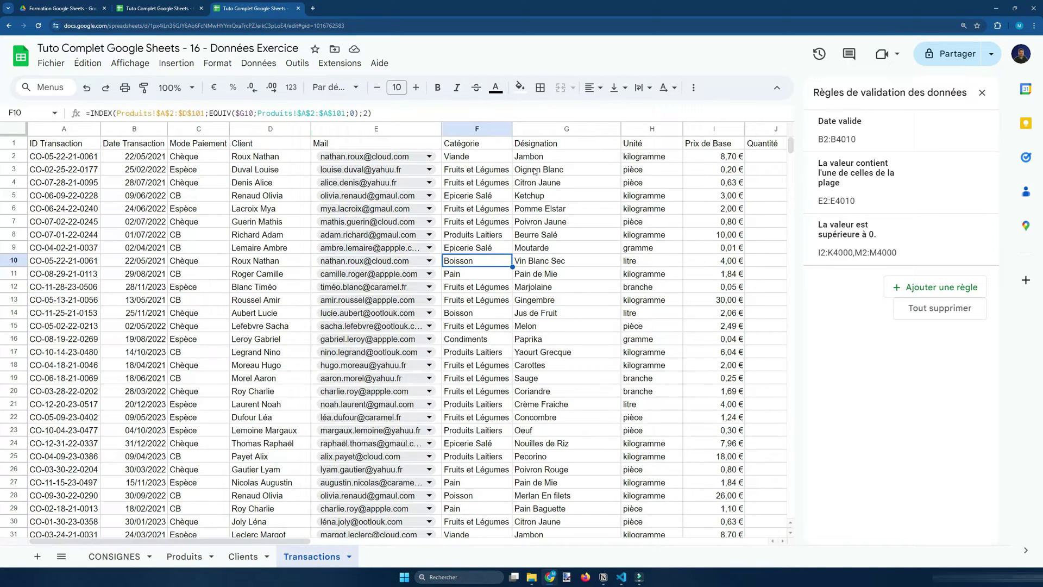
# Step: Add a validation rule with the criterion "Menu déroulant (depuis une plage)" to the Désignation range G2:G4010 in the Transactions sheet
pyautogui.click(535, 172)
pyautogui.click(983, 93)
pyautogui.click(606, 158)
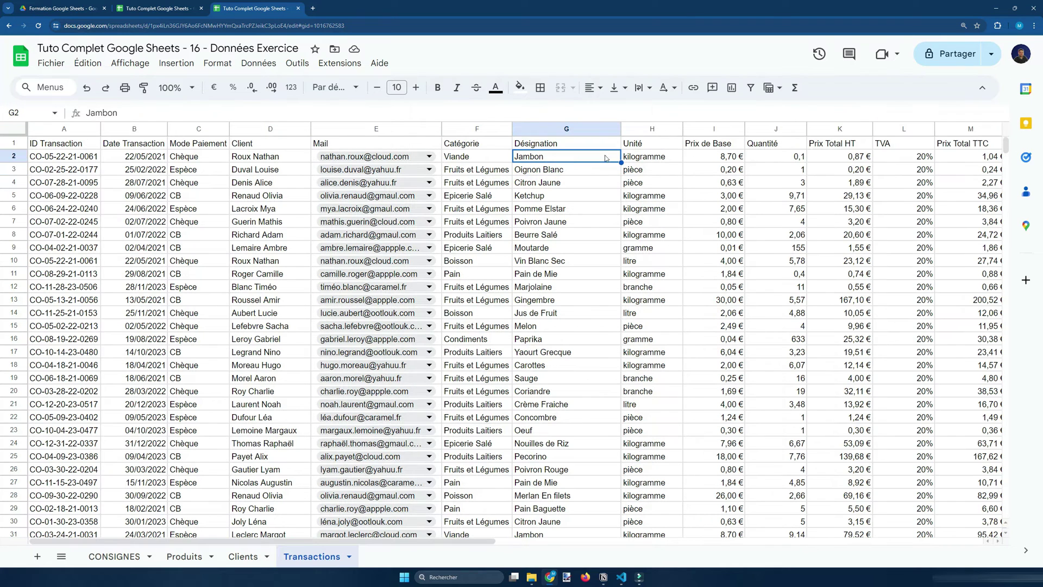
pyautogui.hotkey('ctrl', 'shift', 'Down')
pyautogui.hotkey('ctrl', 'shift', 'Down')
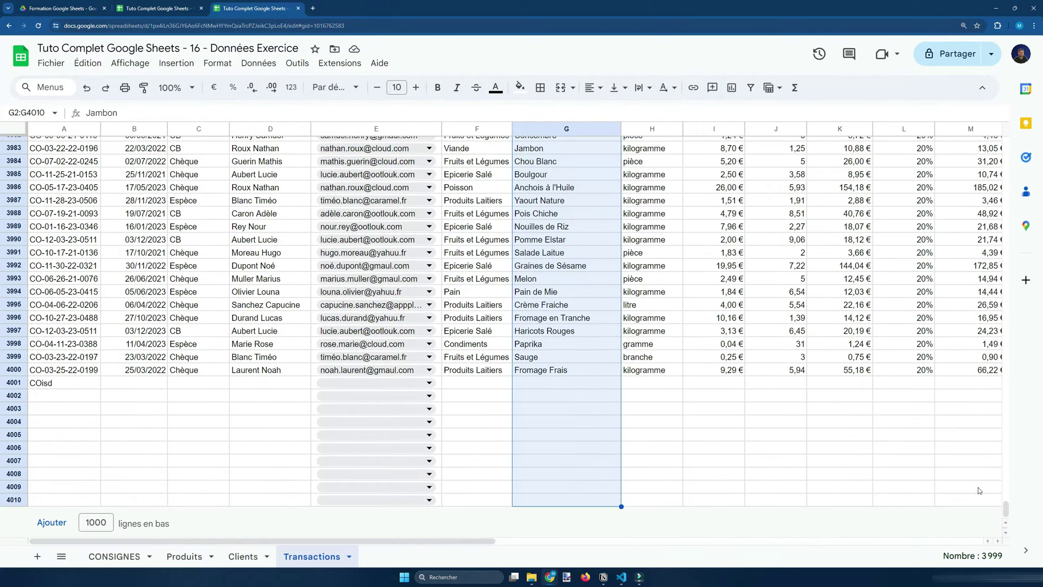
pyautogui.click(176, 63)
pyautogui.moveTo(259, 63)
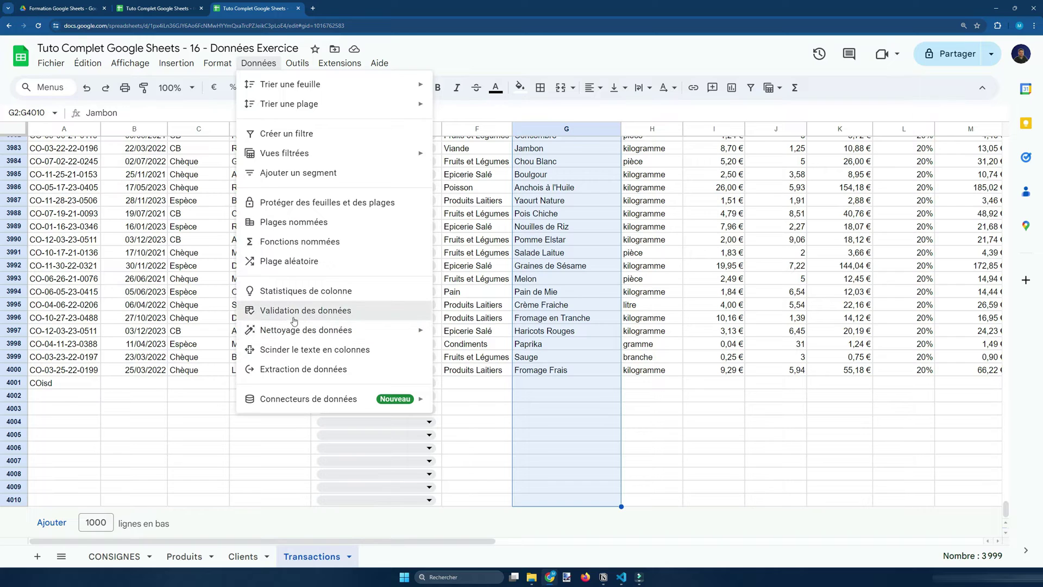
pyautogui.click(944, 286)
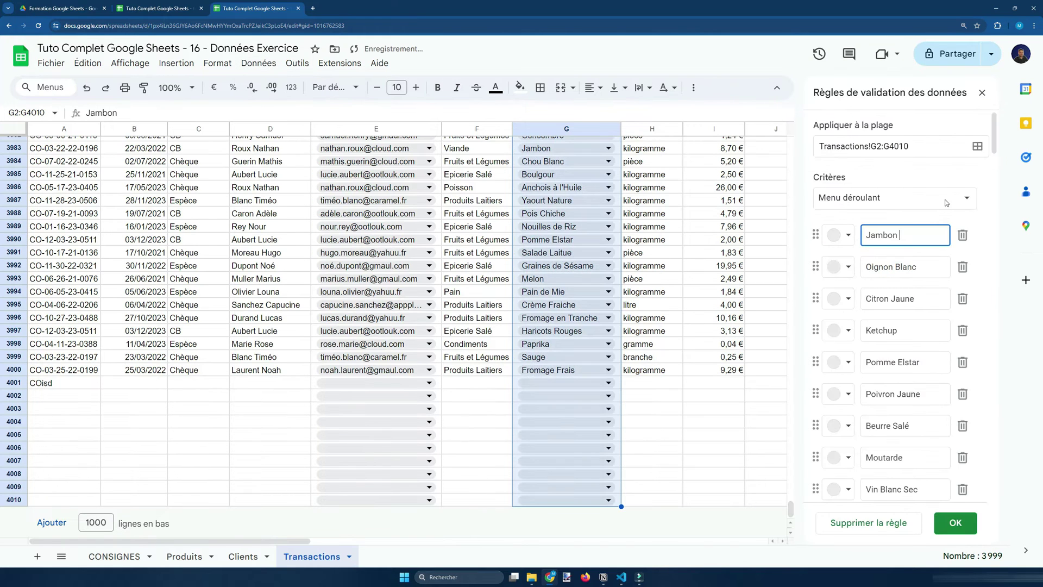
pyautogui.click(945, 203)
pyautogui.click(945, 214)
# Step: Set the source range of the Désignation dropdown to Produits!A2:A1000
pyautogui.click(965, 235)
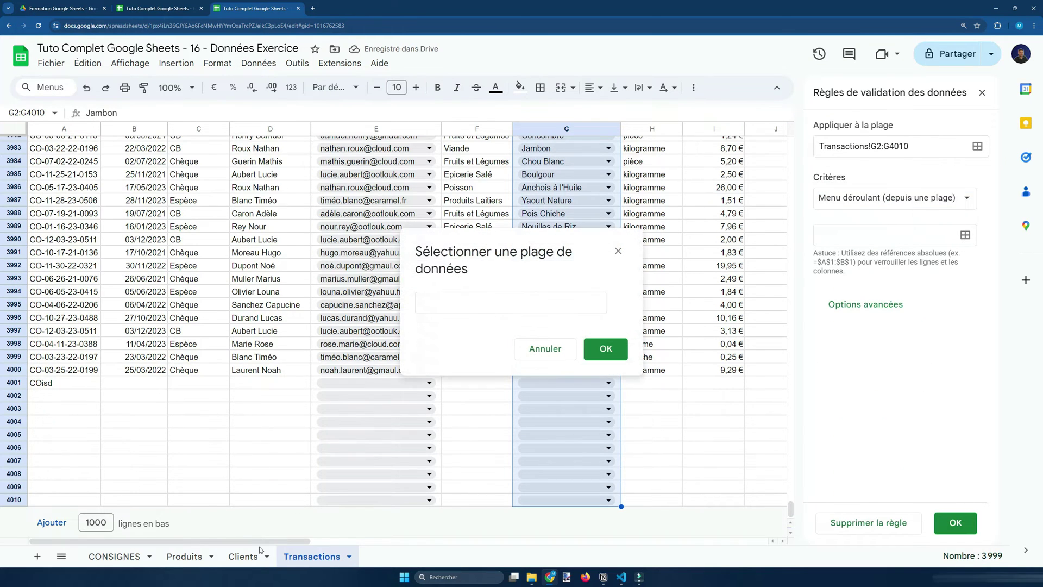
pyautogui.click(184, 555)
pyautogui.scroll(7, 109, 326)
pyautogui.moveTo(49, 156); pyautogui.dragTo(54, 286)
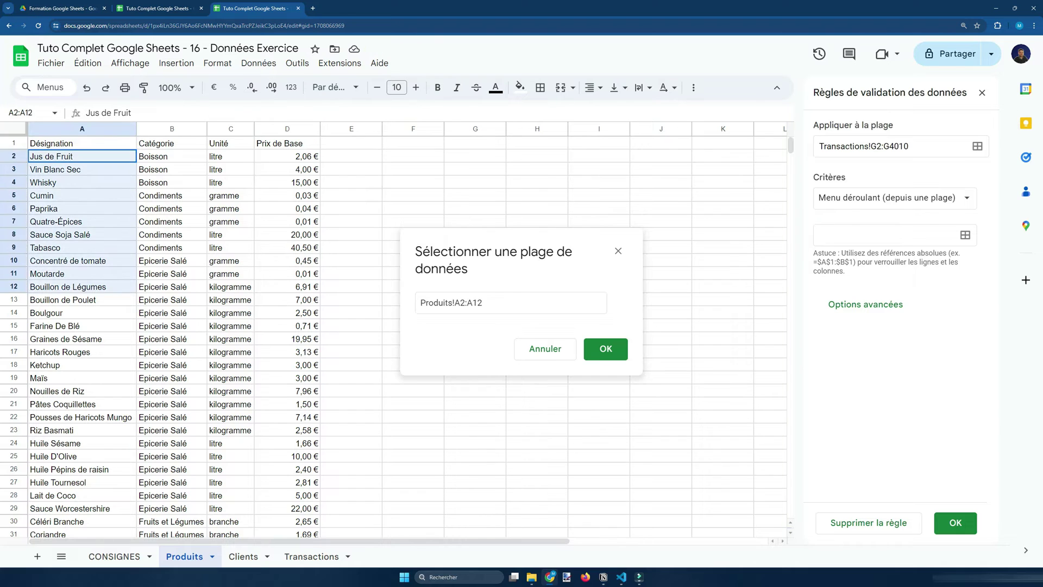
pyautogui.scroll(-15, 81, 326)
pyautogui.keyDown('shift'); pyautogui.click(81, 531); pyautogui.keyUp('shift')
pyautogui.click(501, 306)
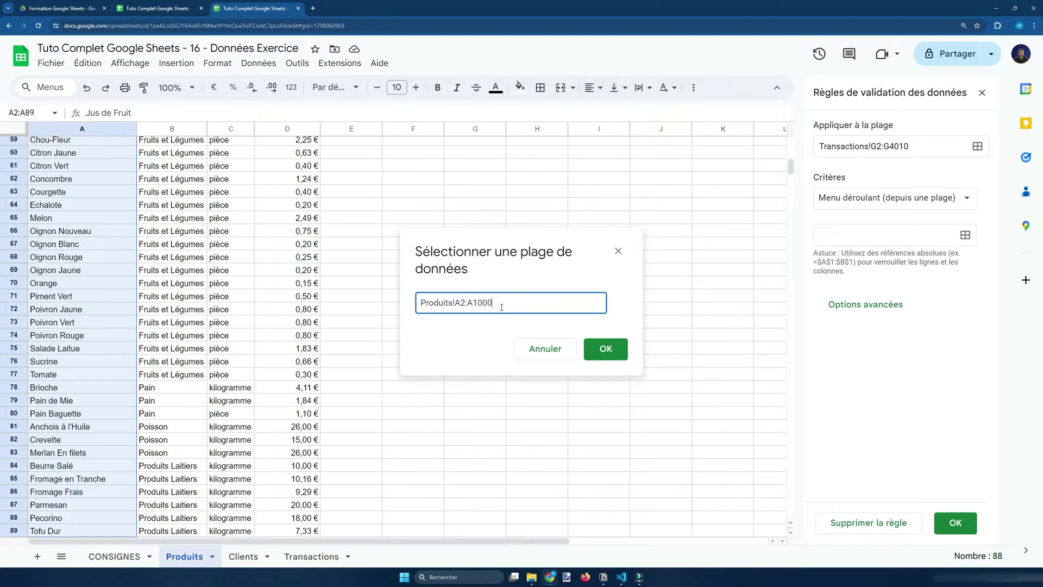
pyautogui.click(615, 362)
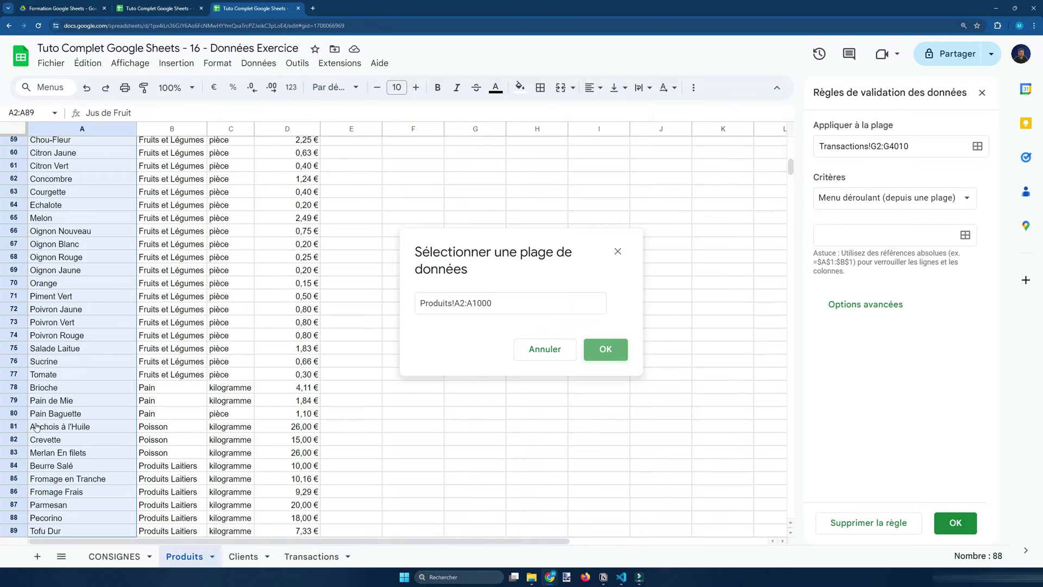
pyautogui.scroll(-20, 174, 462)
pyautogui.click(73, 426)
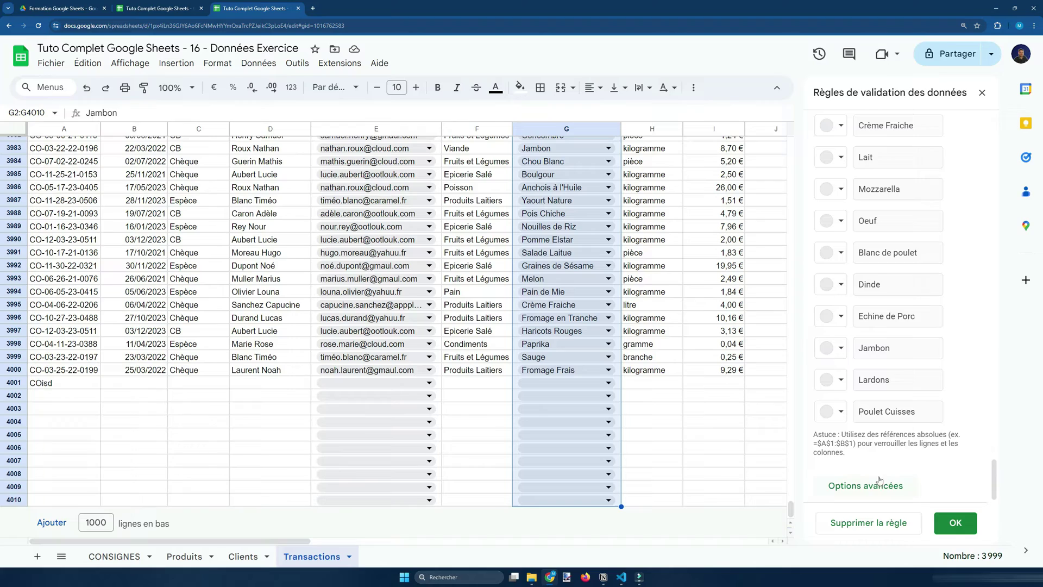
# Step: Set the display style of the product dropdown rule on G2:G4010 to Flèche and save the rule
pyautogui.click(880, 480)
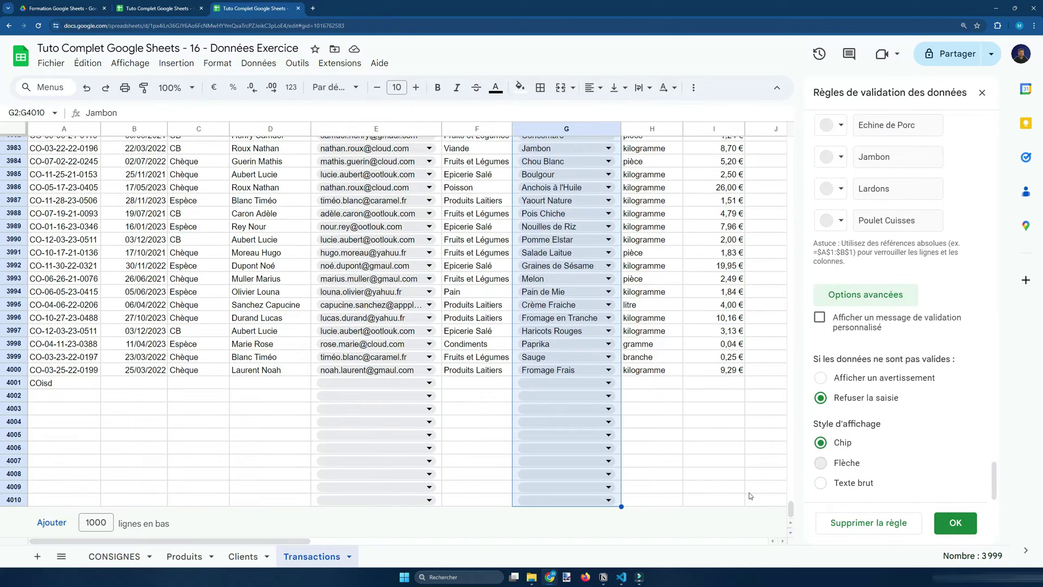
pyautogui.click(821, 462)
pyautogui.scroll(14, 678, 425)
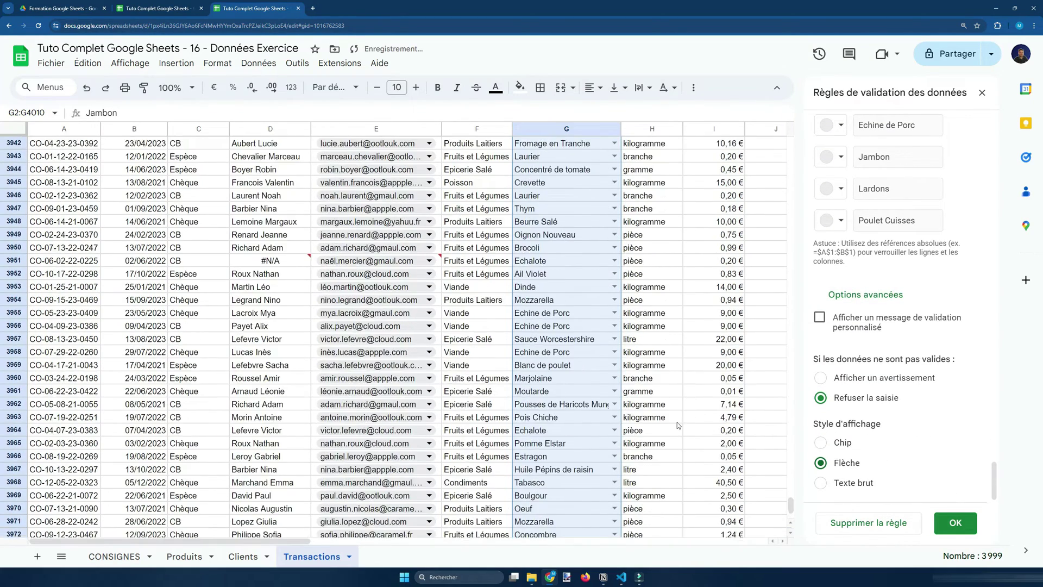
pyautogui.scroll(1, 591, 364)
pyautogui.scroll(20, 509, 359)
pyautogui.scroll(10, 902, 380)
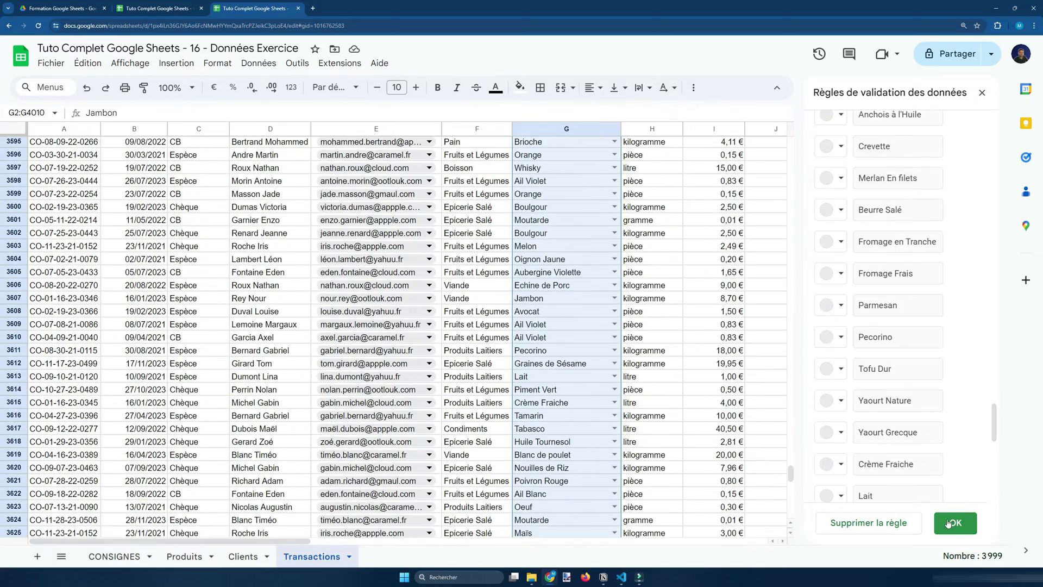
pyautogui.click(953, 522)
pyautogui.scroll(20, 589, 216)
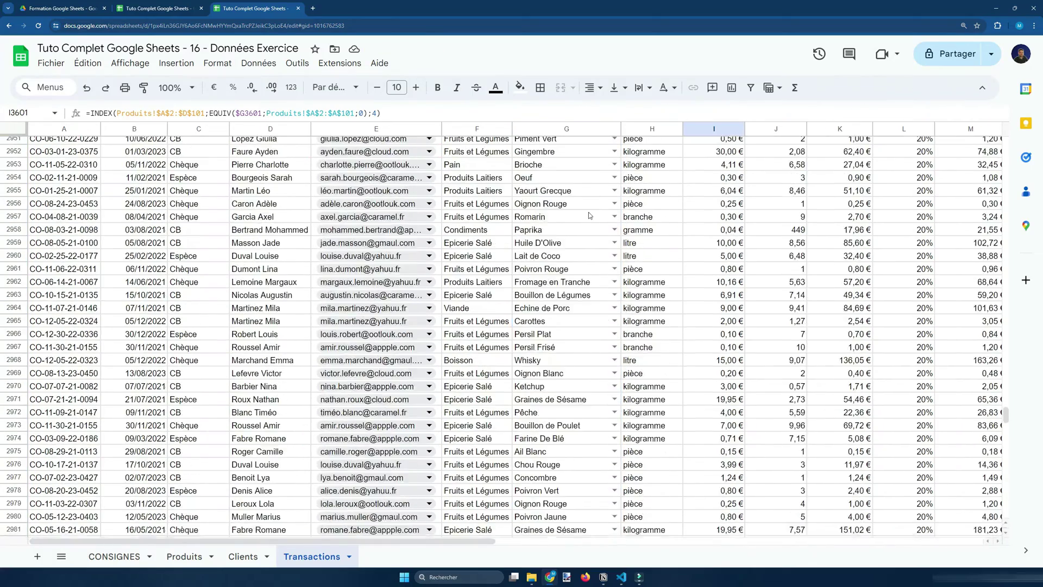
pyautogui.scroll(1, 589, 215)
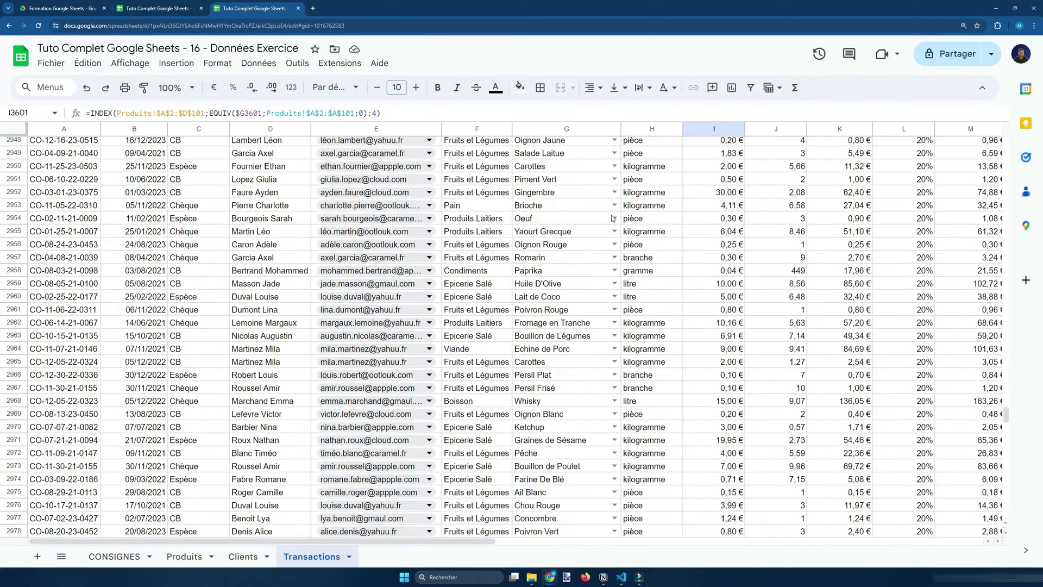
# Step: Choose Bouillon de Poulet as the product in G2954 and check the price formula in I2954
pyautogui.click(614, 218)
pyautogui.click(549, 438)
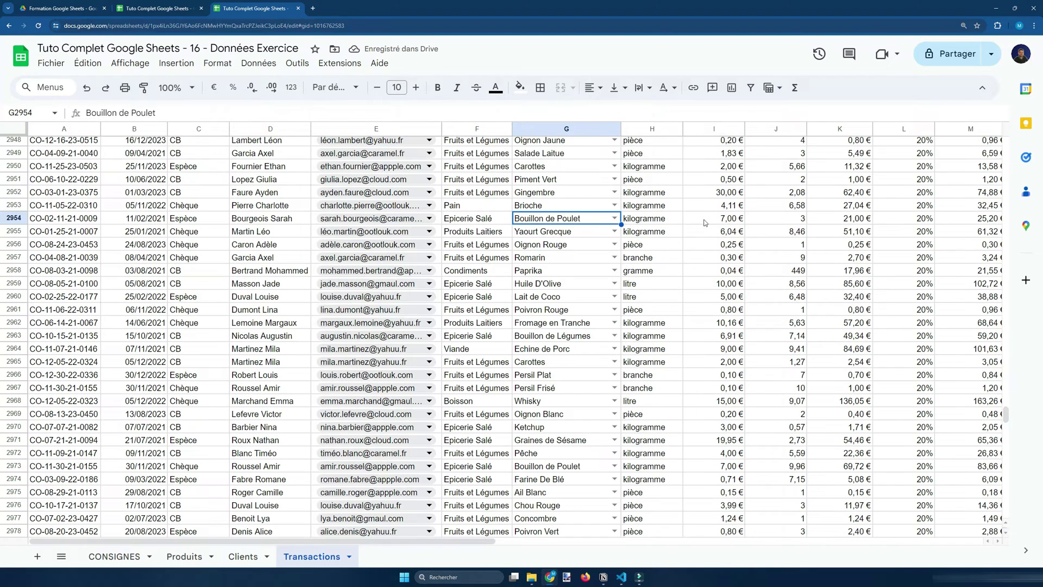
pyautogui.click(736, 220)
pyautogui.scroll(4, 761, 353)
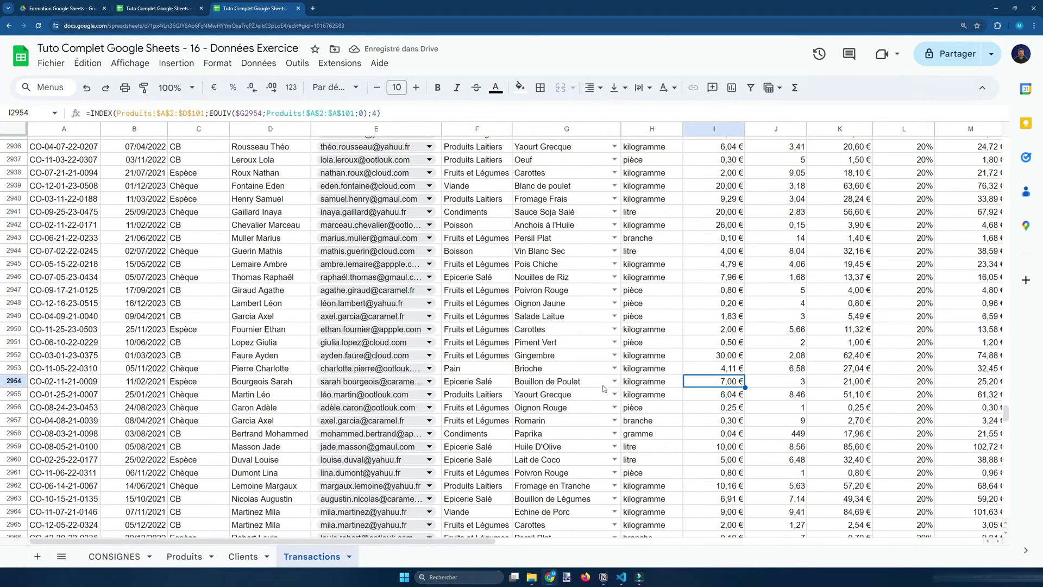
# Step: Pick another product from the dropdown list of cell G2954
pyautogui.click(613, 381)
pyautogui.scroll(-5, 560, 467)
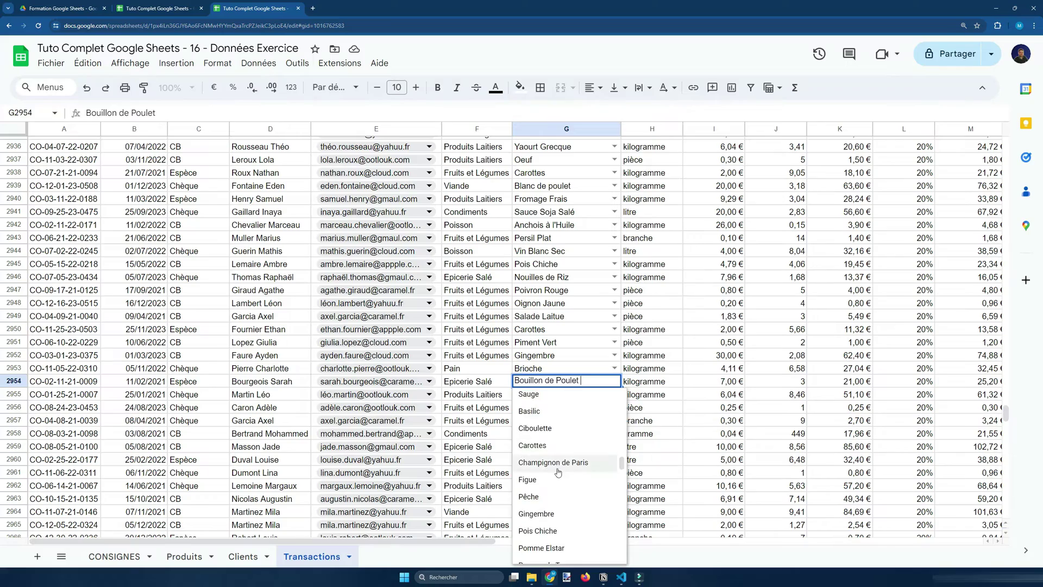
pyautogui.scroll(-1, 559, 470)
pyautogui.click(570, 443)
pyautogui.scroll(5, 564, 433)
# Step: Pick a different client e-mail from the Mail dropdown in E2934 and check the client name formula beside it
pyautogui.click(429, 365)
pyautogui.click(356, 480)
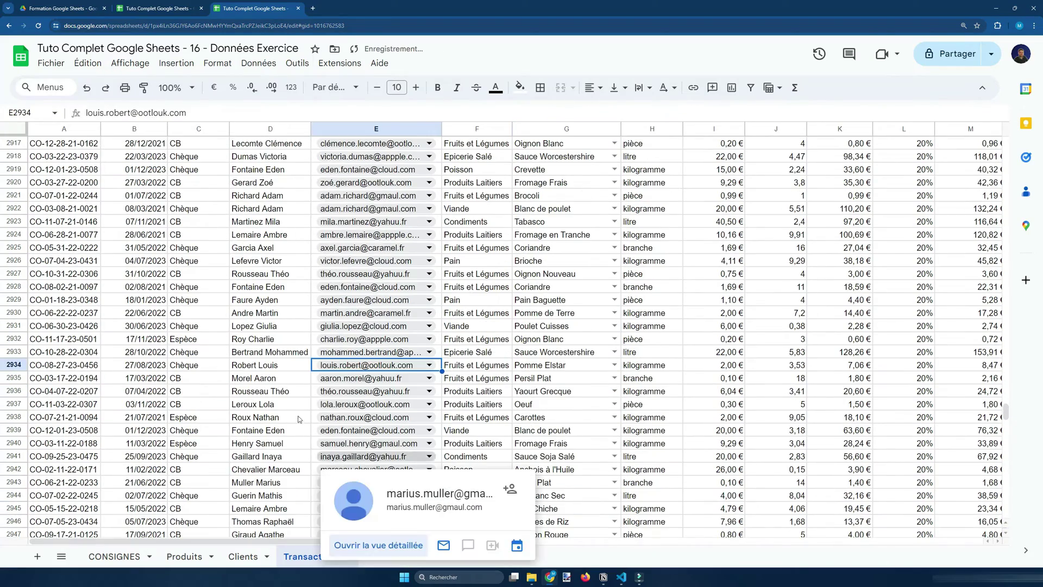
pyautogui.click(298, 365)
pyautogui.scroll(20, 233, 402)
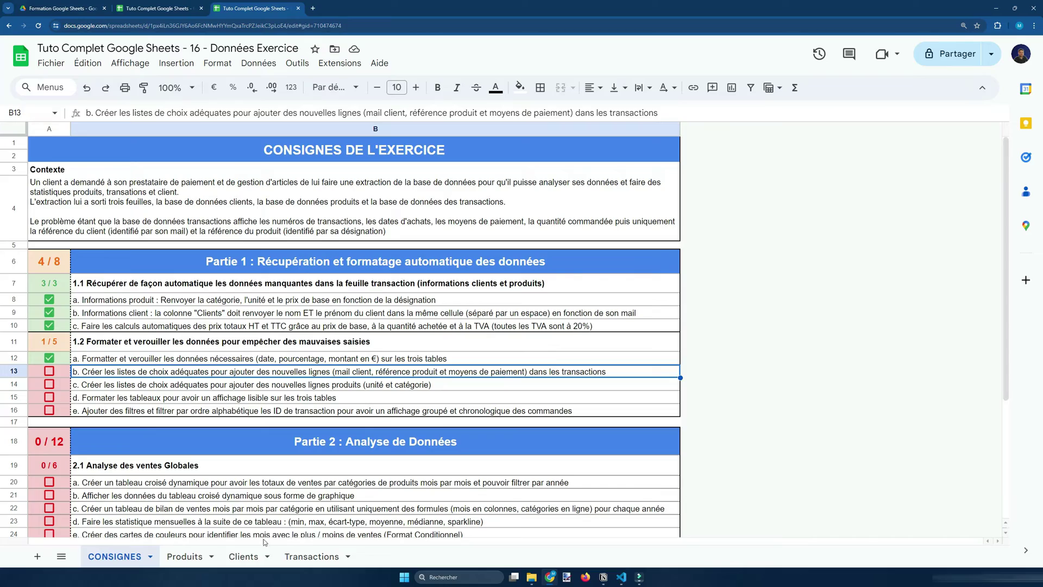
# Step: Add a dropdown data validation rule to the Mode Paiement cells C2:C4010 of the Transactions sheet
pyautogui.click(243, 557)
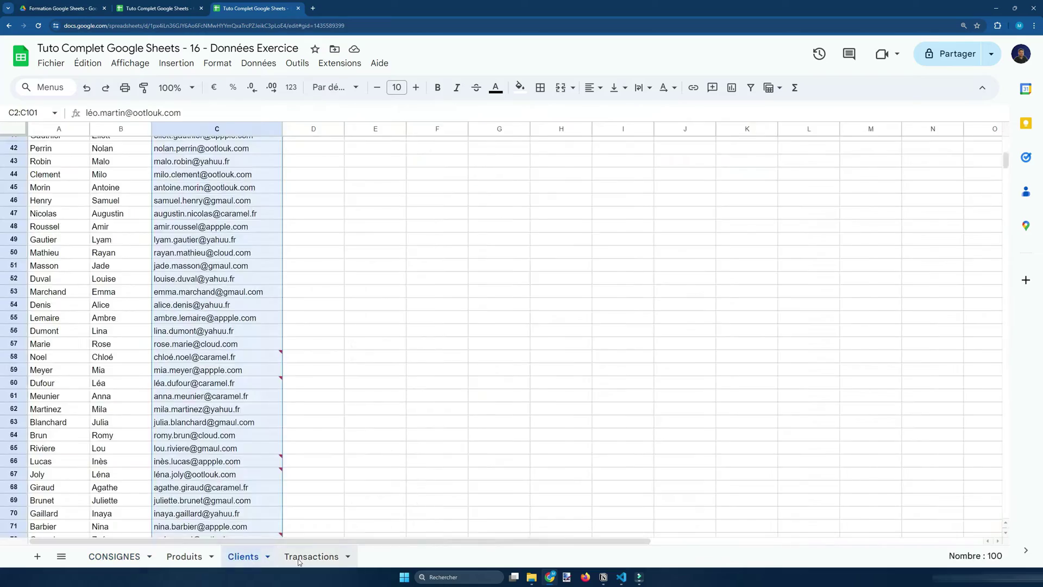
pyautogui.click(311, 556)
pyautogui.scroll(10, 279, 406)
pyautogui.scroll(20, 278, 407)
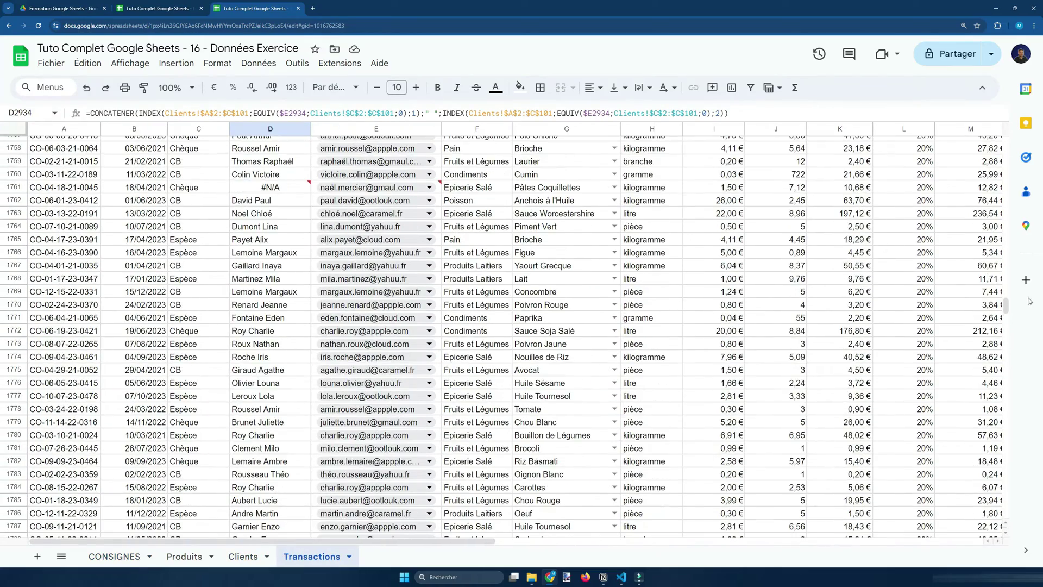
pyautogui.moveTo(1006, 304); pyautogui.dragTo(1006, 142)
pyautogui.click(209, 157)
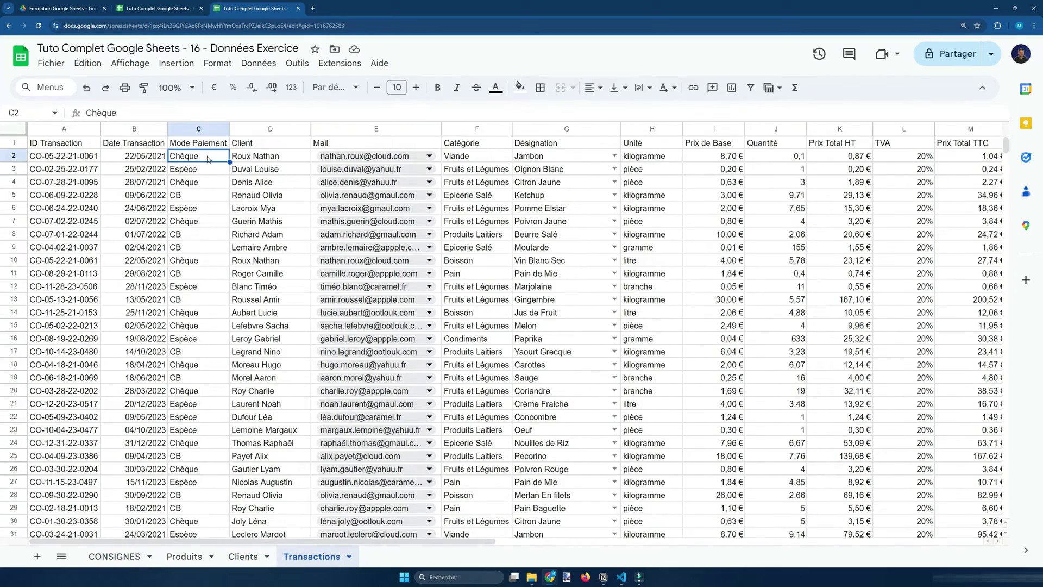
pyautogui.hotkey('ctrl', 'shift', 'Down')
pyautogui.scroll(20, 506, 296)
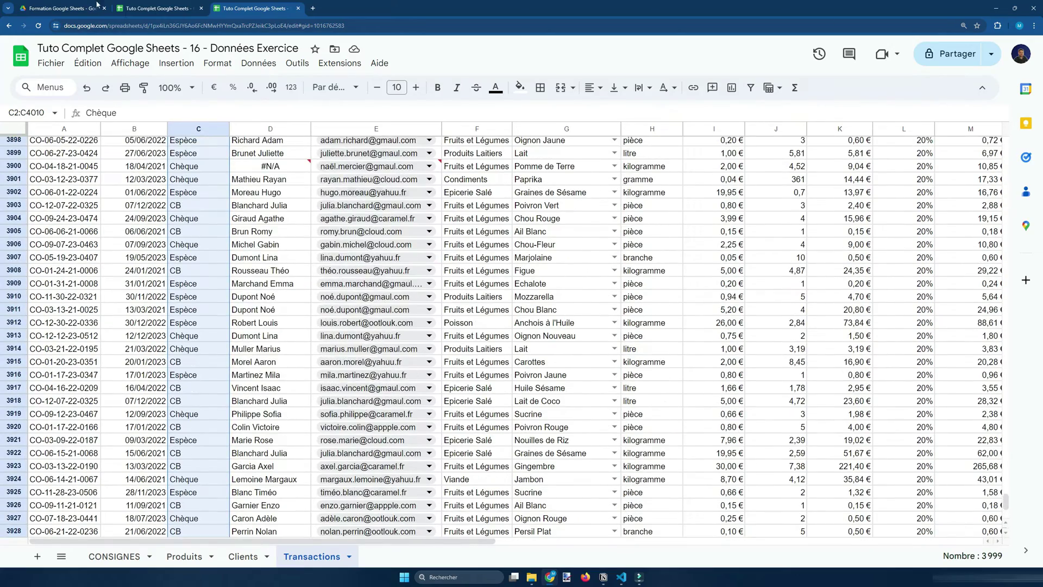
pyautogui.click(258, 63)
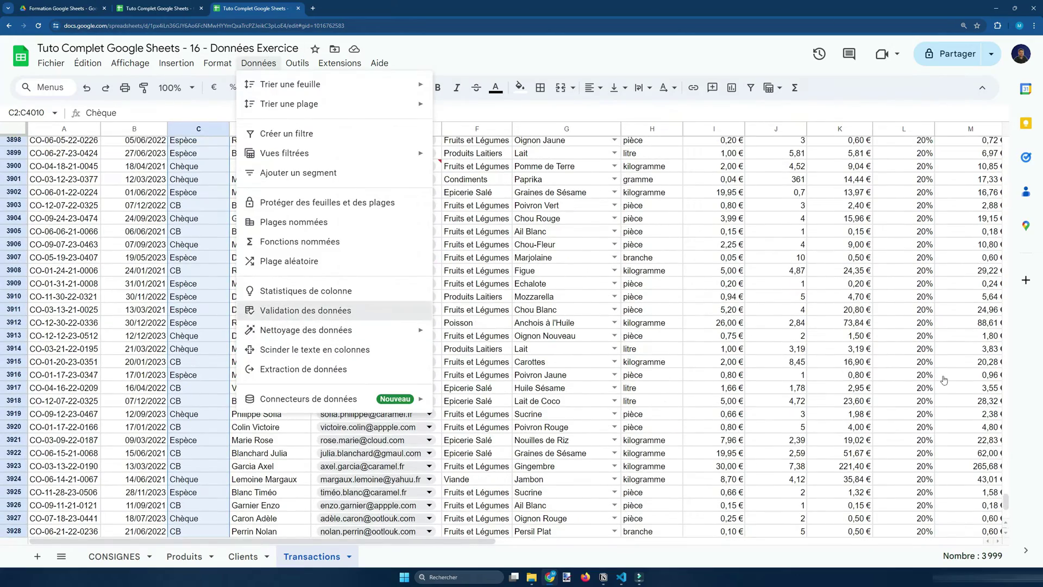
pyautogui.click(938, 349)
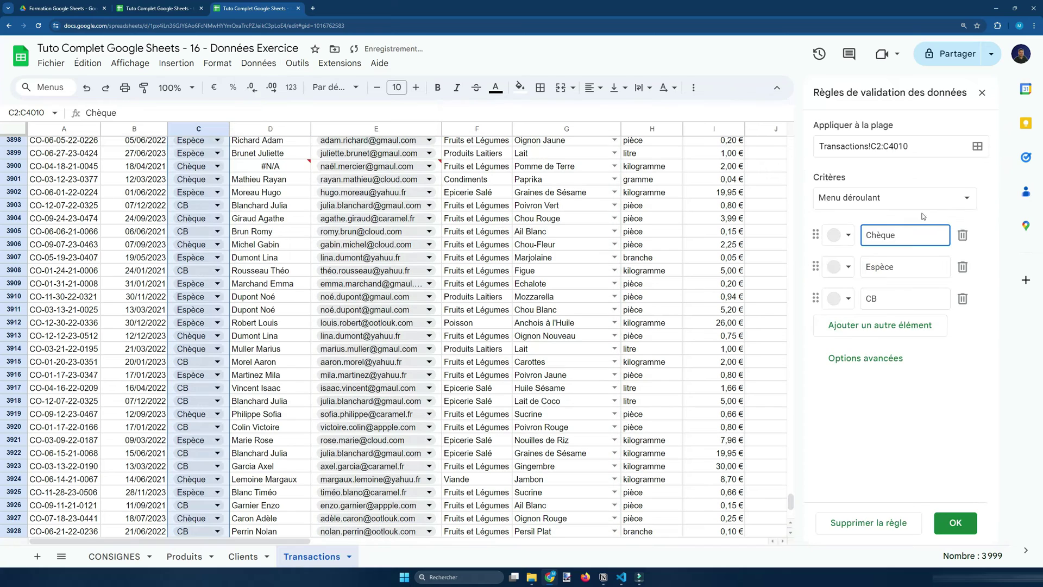
pyautogui.scroll(7, 330, 296)
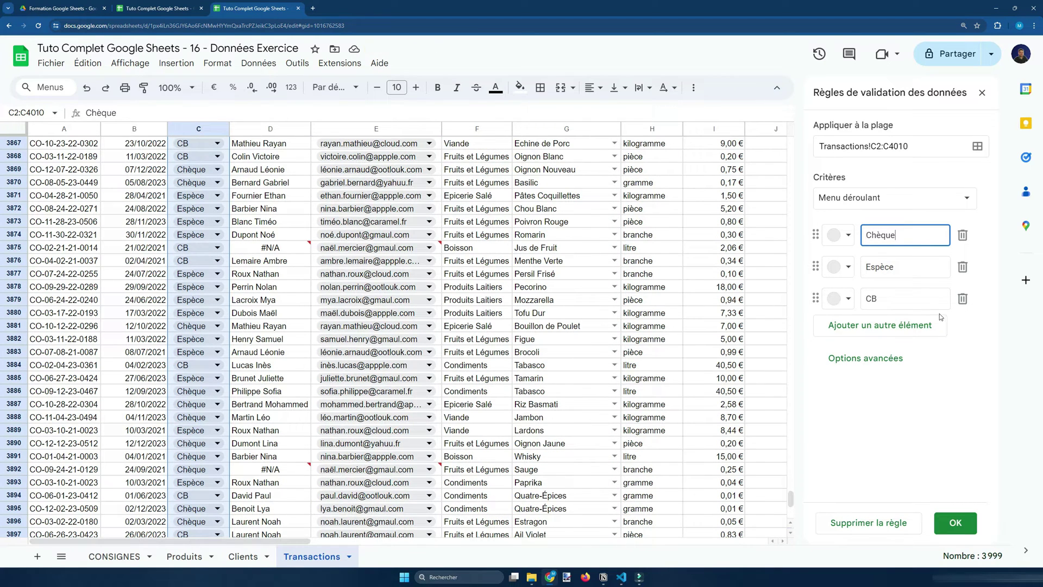
# Step: Colour the dropdown options light blue for Chèque, light green for Espèce and light red for CB
pyautogui.click(840, 235)
pyautogui.click(941, 280)
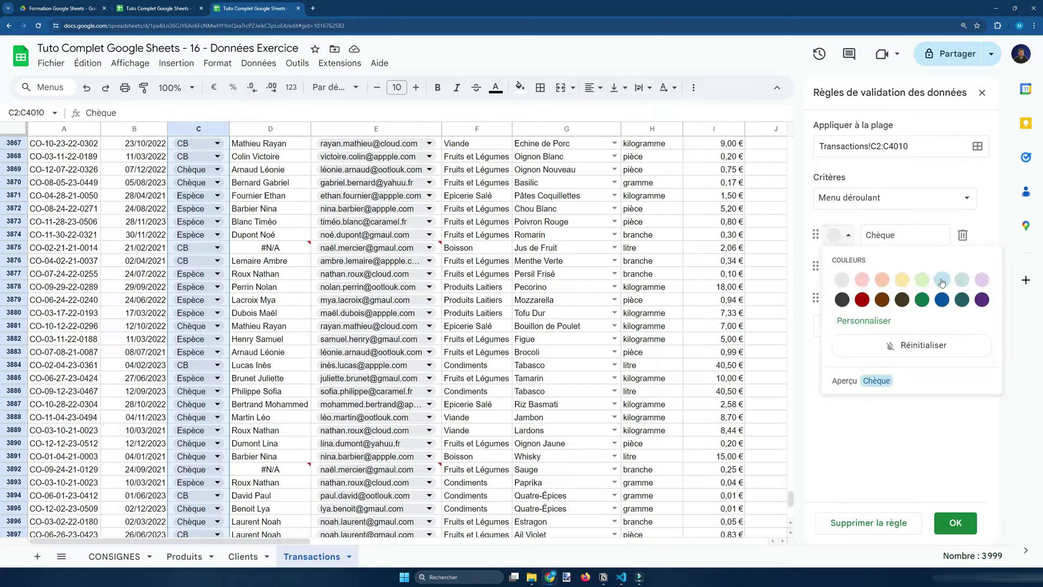
pyautogui.click(839, 267)
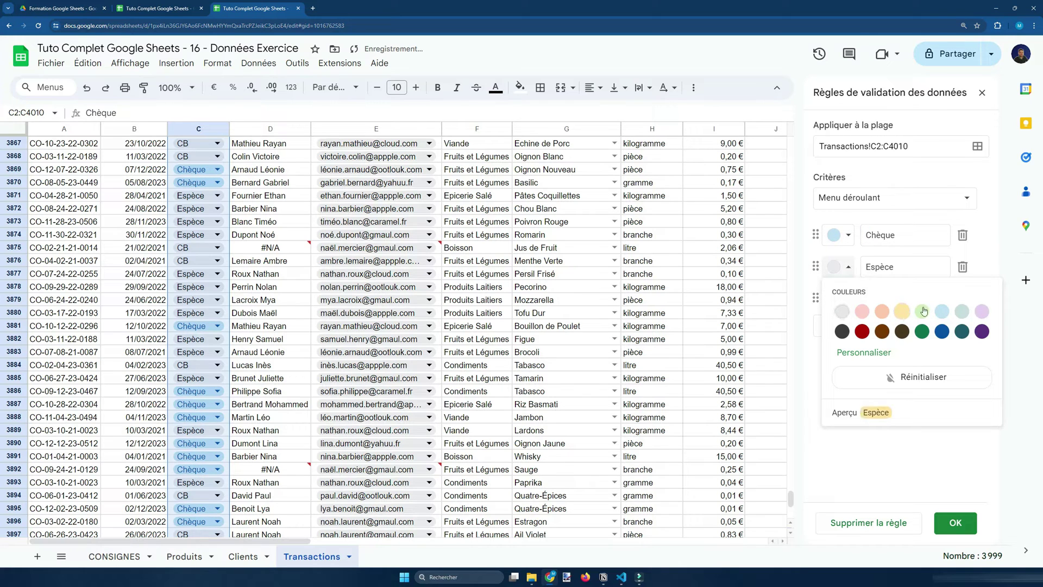
pyautogui.click(922, 311)
pyautogui.click(831, 299)
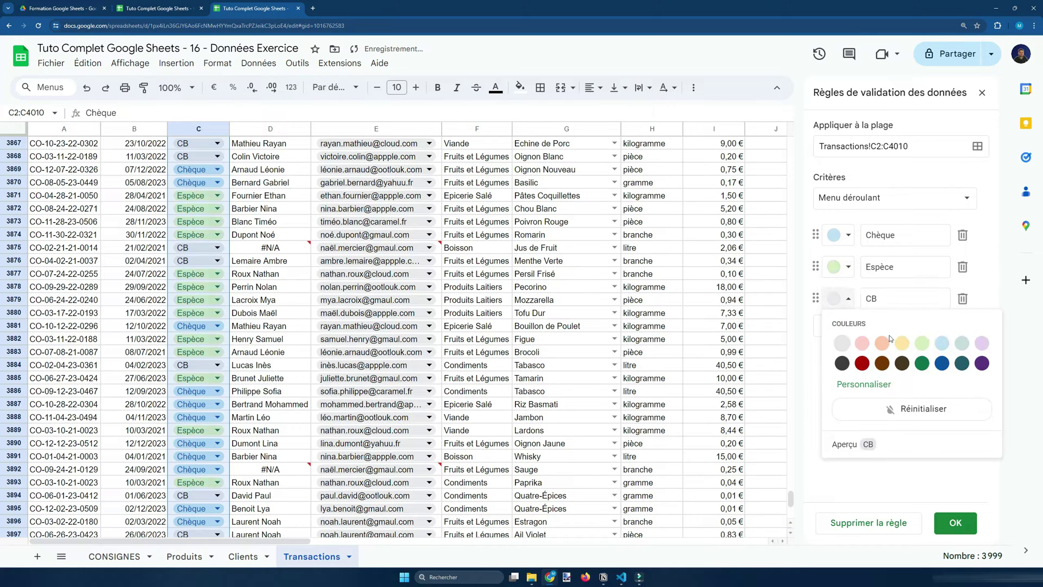
pyautogui.click(862, 343)
# Step: Look over the coloured payment modes up to the first transactions and save the dropdown rule
pyautogui.scroll(20, 320, 345)
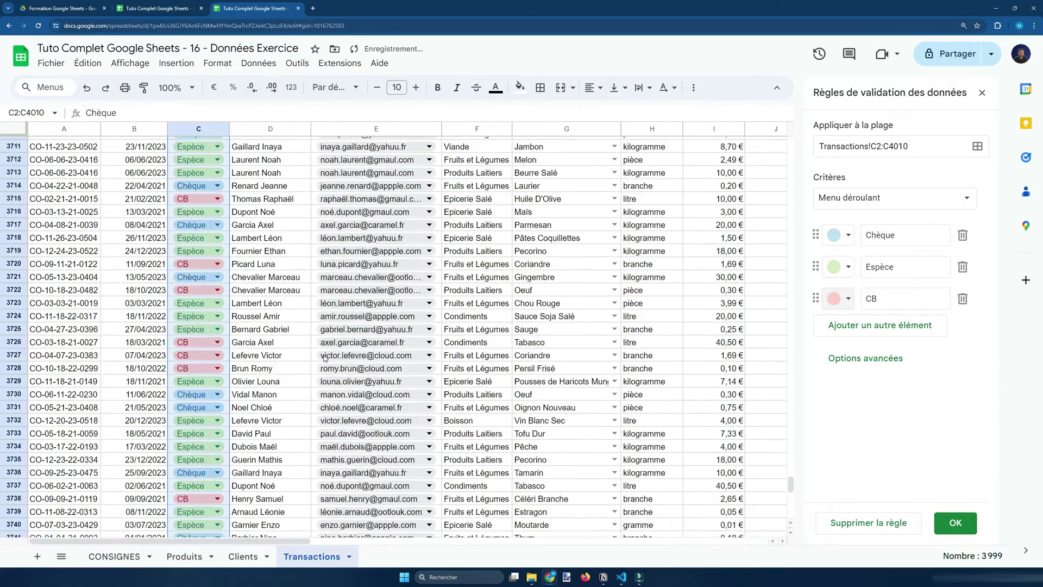
pyautogui.click(318, 357)
pyautogui.click(303, 359)
pyautogui.scroll(20, 300, 359)
pyautogui.scroll(20, 300, 360)
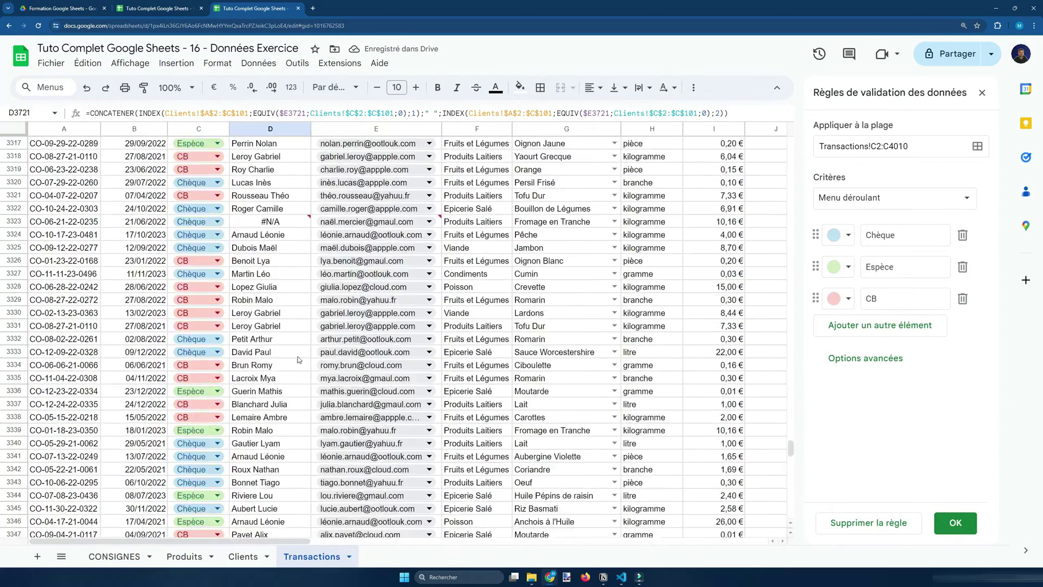
pyautogui.moveTo(791, 404); pyautogui.dragTo(790, 142)
pyautogui.click(272, 234)
pyautogui.click(956, 523)
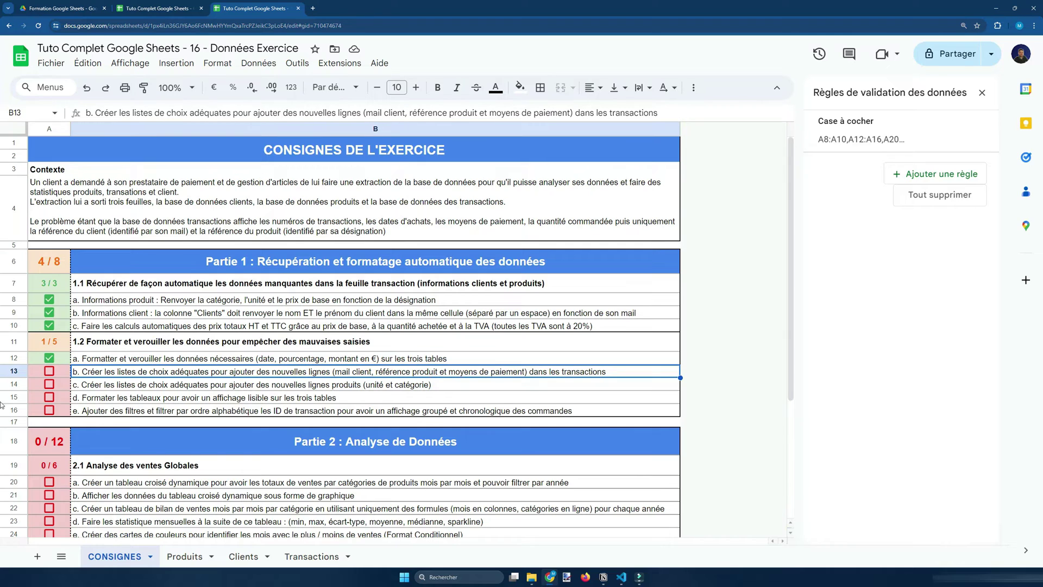
# Step: Tick off task 1.2 b in the CONSIGNES sheet and select the description of task c
pyautogui.click(49, 371)
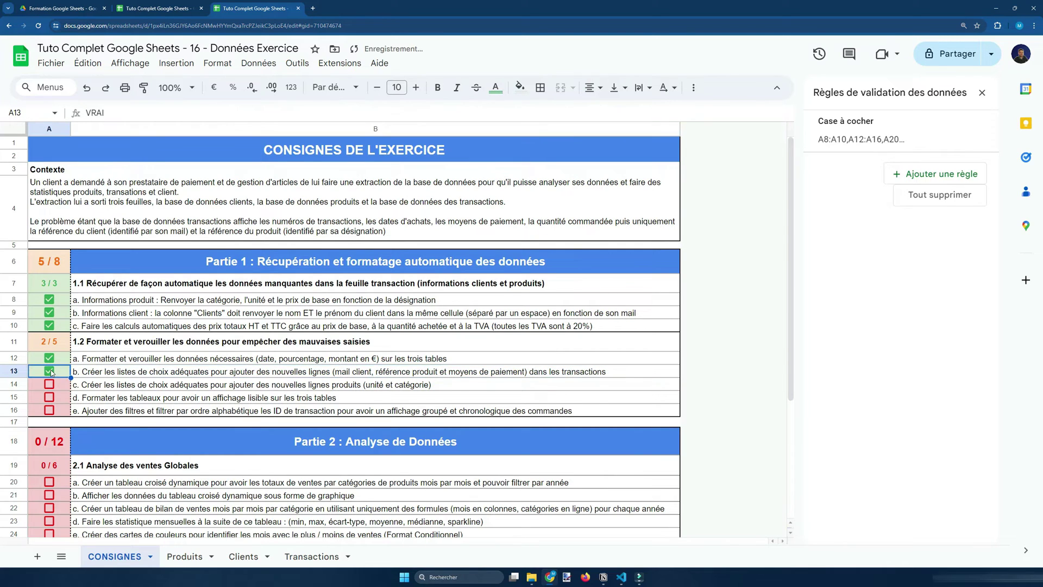
pyautogui.click(192, 389)
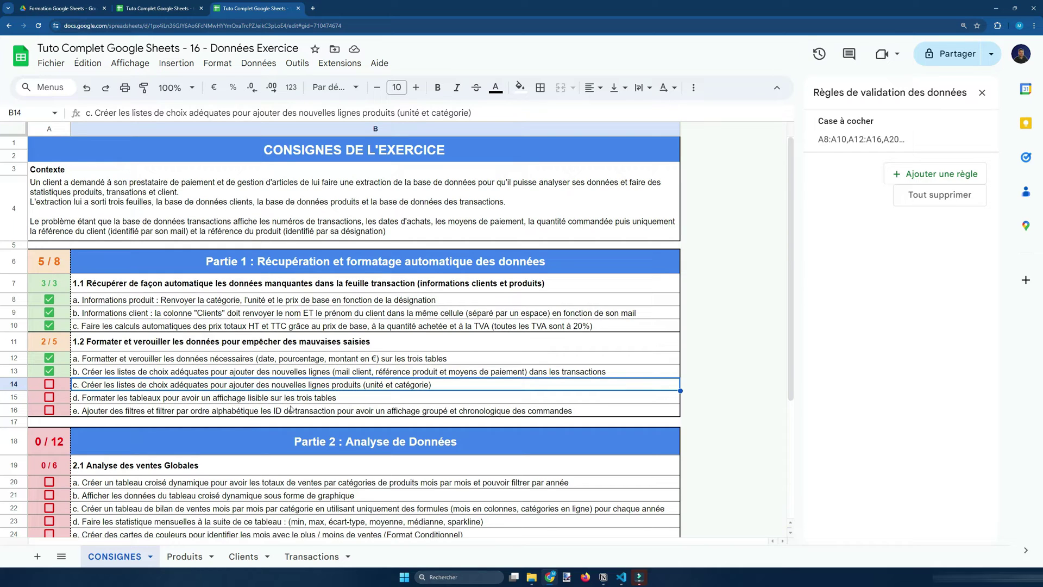
# Step: Examine the Catégorie and Unité columns of the Produits sheet to see which values their dropdown lists need
pyautogui.click(184, 555)
pyautogui.hotkey('ctrl', 'Home')
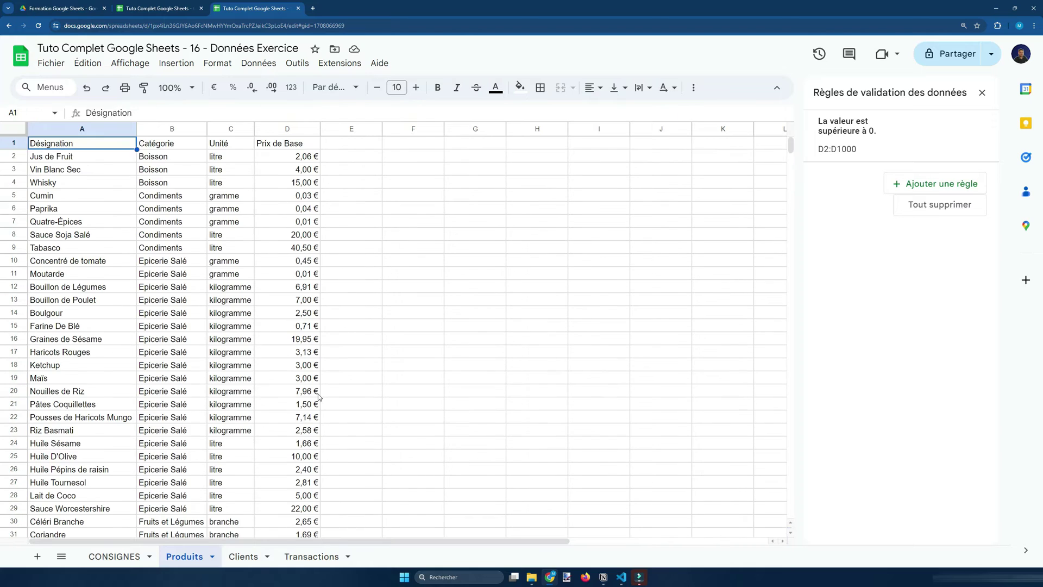
pyautogui.press('Right')
pyautogui.press('Right')
pyautogui.press('Left')
pyautogui.press('Down')
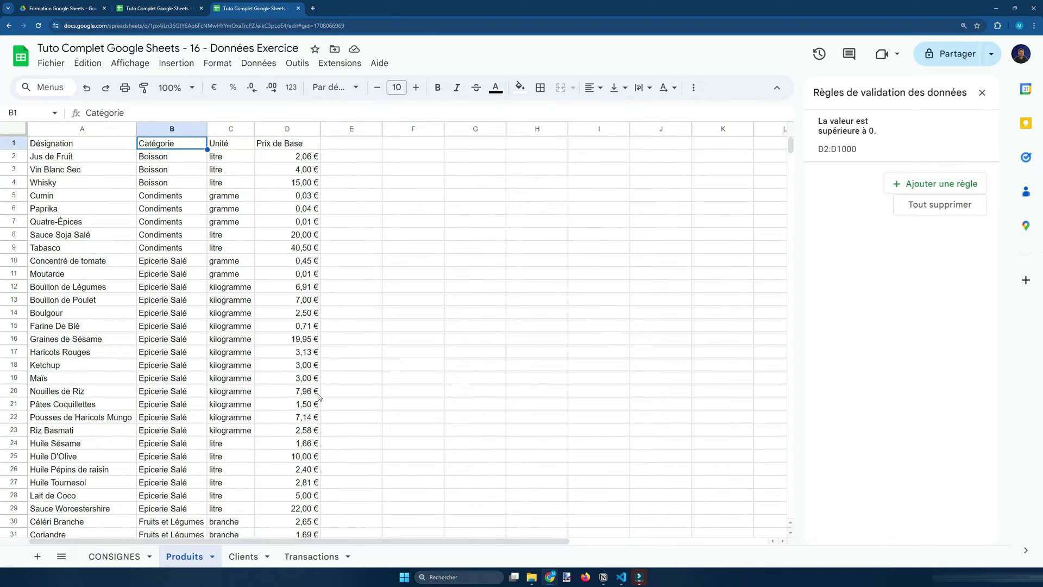
pyautogui.press('Down')
pyautogui.scroll(-15, 326, 272)
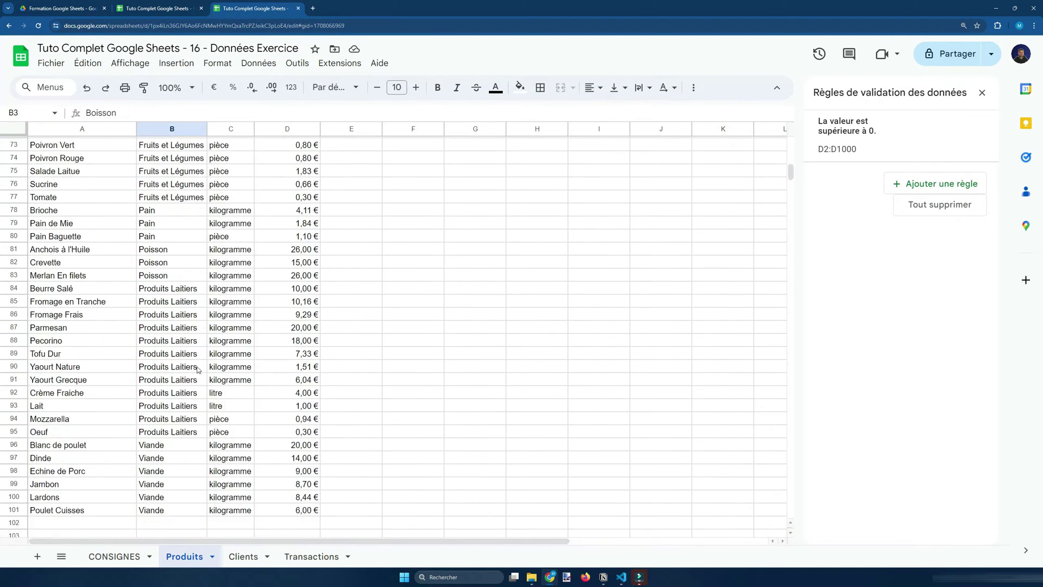
pyautogui.scroll(-5, 198, 377)
pyautogui.scroll(20, 199, 378)
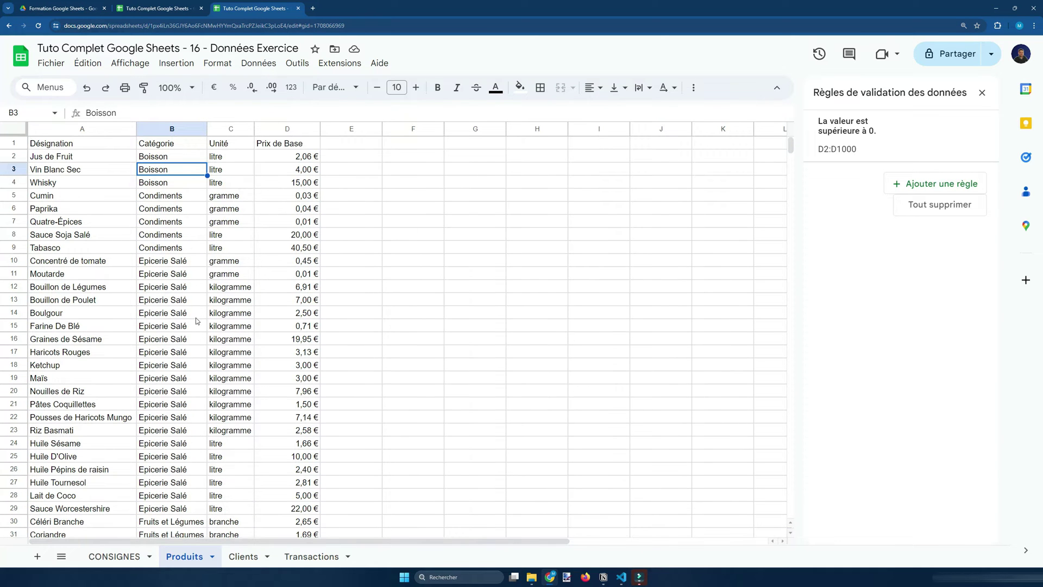
pyautogui.moveTo(226, 158)
pyautogui.mouseDown()
pyautogui.moveTo(228, 183)
pyautogui.moveTo(230, 160)
pyautogui.mouseUp()
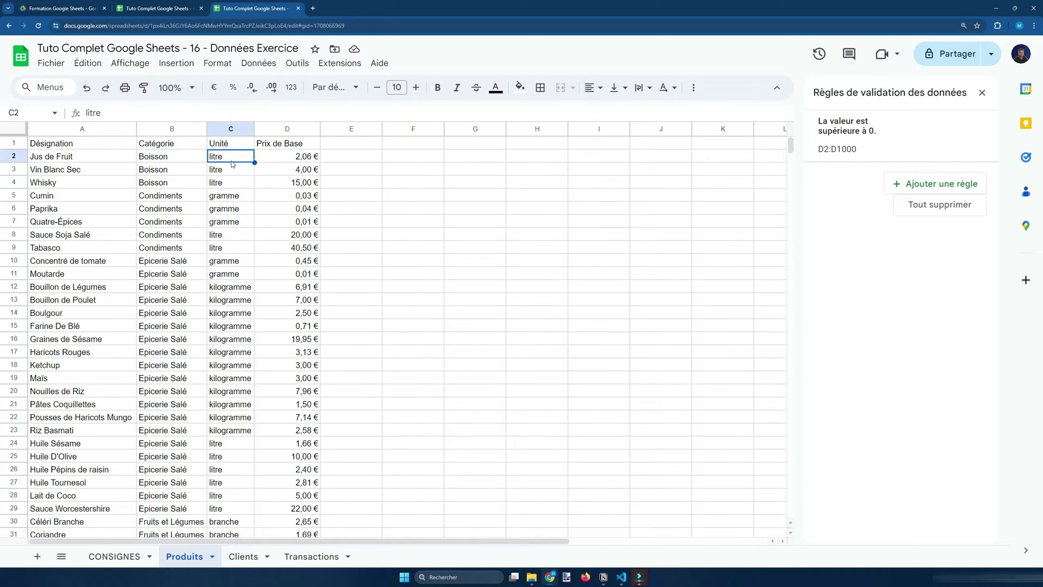
pyautogui.click(114, 162)
pyautogui.click(202, 160)
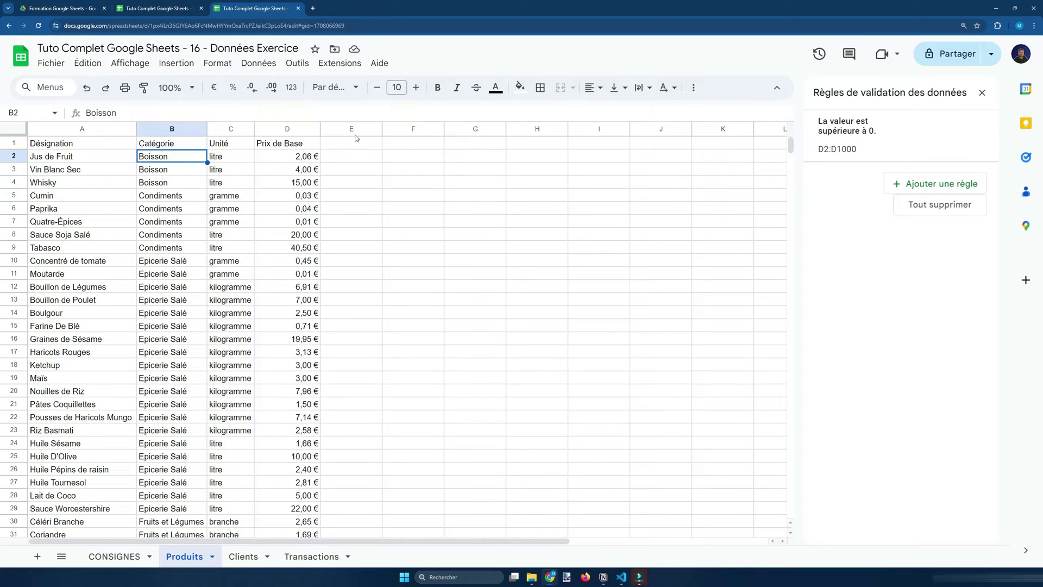
pyautogui.click(177, 168)
pyautogui.click(178, 159)
# Step: Add a new sheet at the end of the workbook and name it Listes de Choix
pyautogui.click(312, 556)
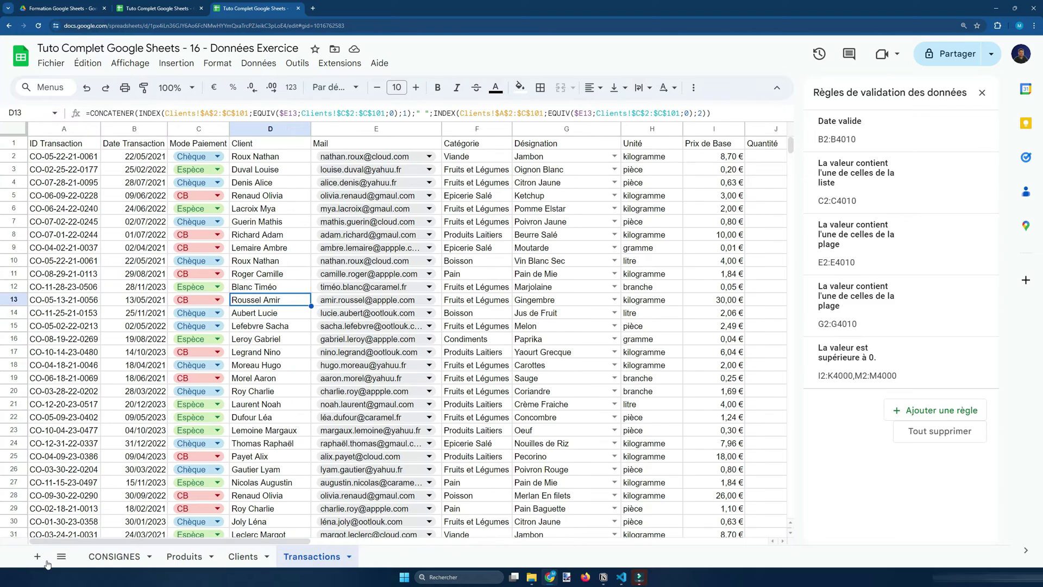
pyautogui.click(46, 560)
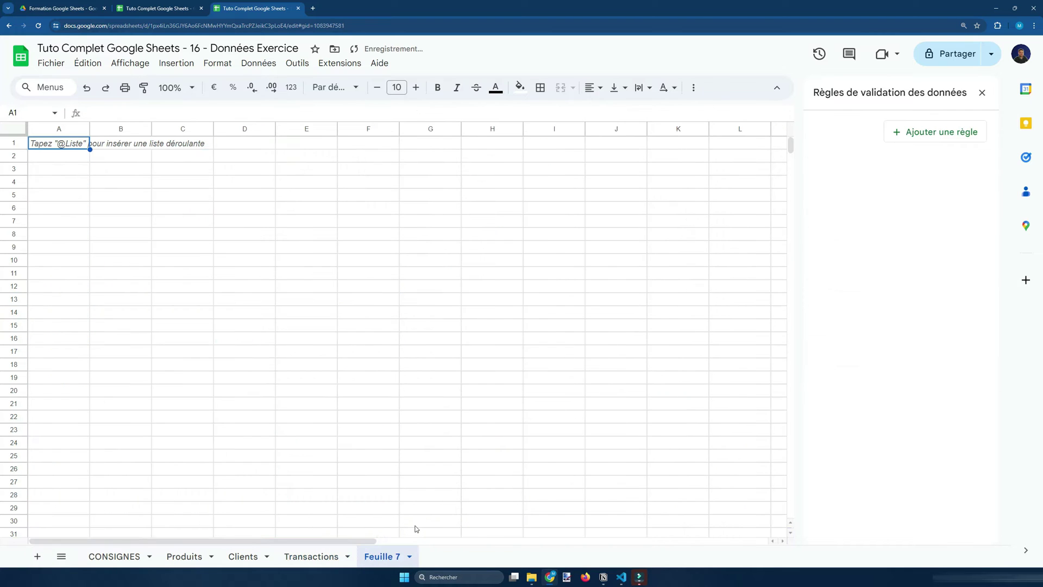
pyautogui.doubleClick(384, 555)
pyautogui.write('Listes d')
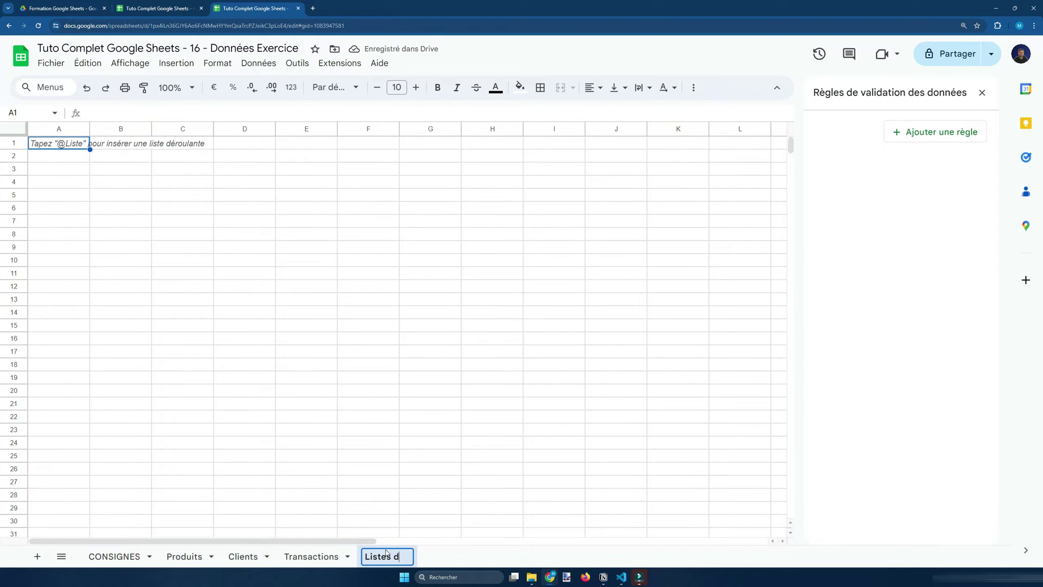
pyautogui.write('e Choix')
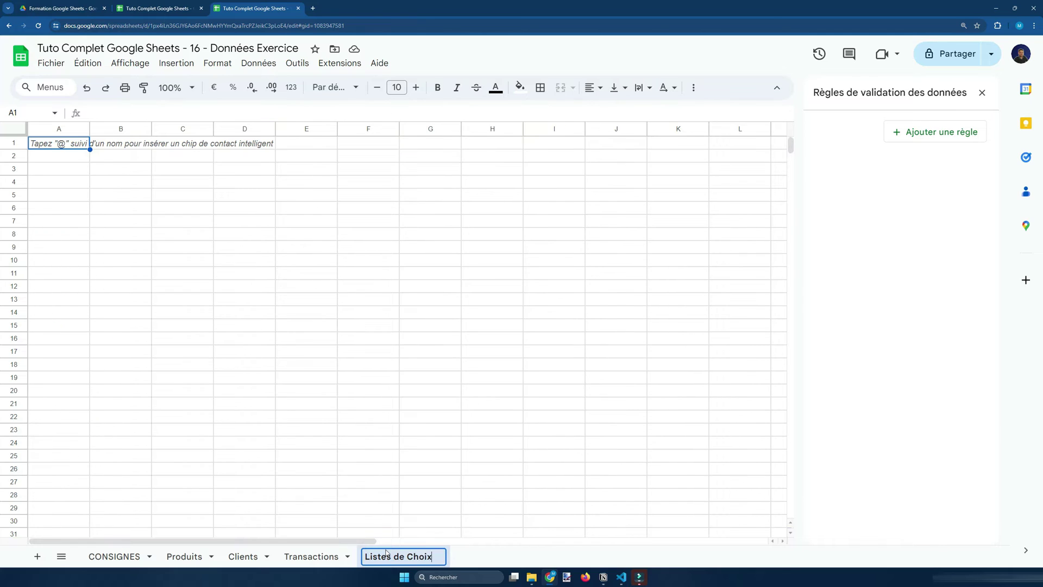
# Step: Copy the Catégorie and Unité headers from the Produits sheet into A1:B1 of Listes de Choix
pyautogui.click(184, 556)
pyautogui.moveTo(161, 148); pyautogui.dragTo(223, 149)
pyautogui.hotkey('ctrl', 'c')
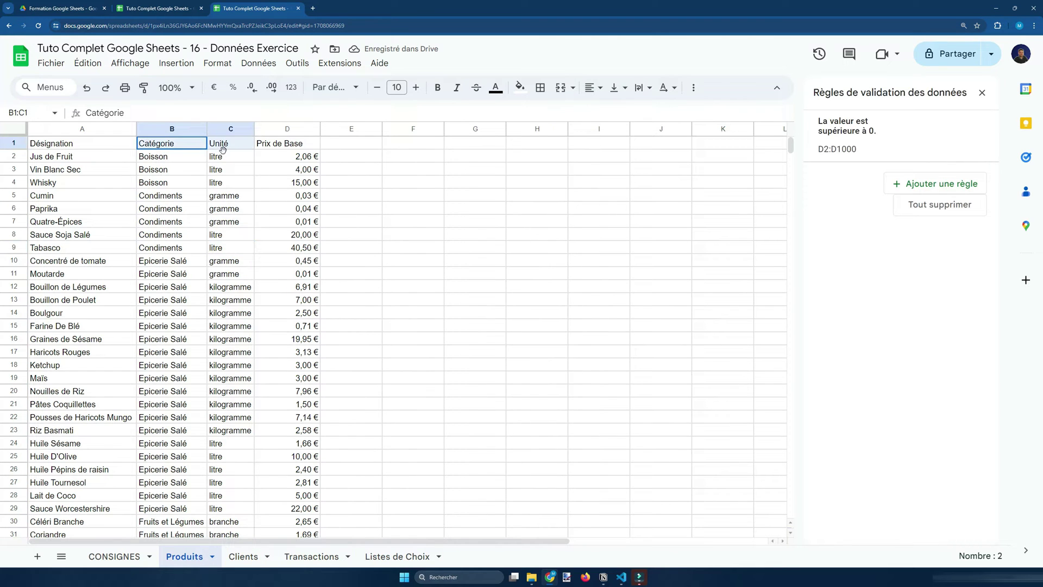
pyautogui.click(380, 555)
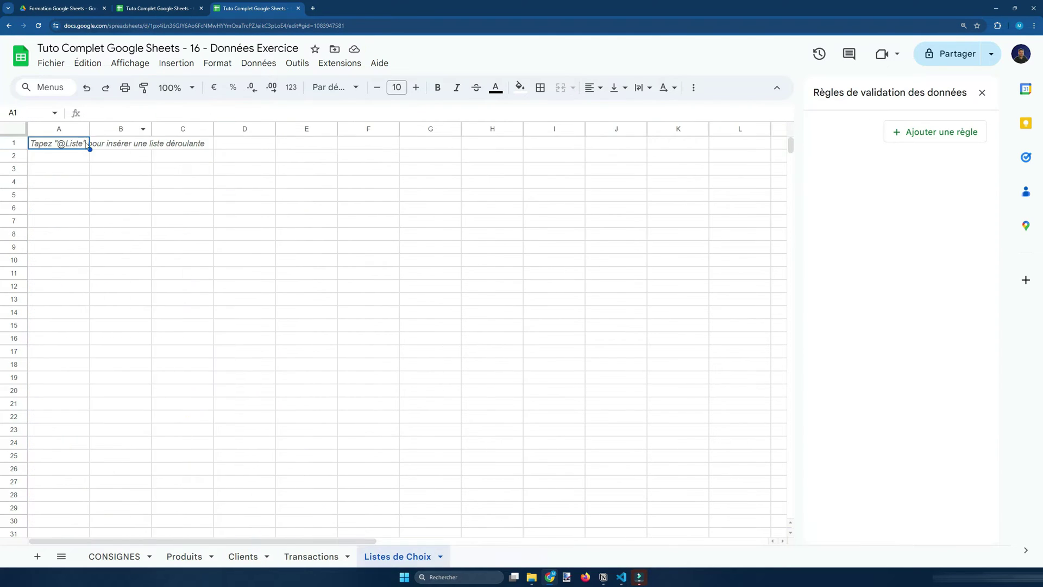
pyautogui.hotkey('ctrl', 'v')
pyautogui.click(94, 178)
pyautogui.click(77, 143)
pyautogui.click(81, 166)
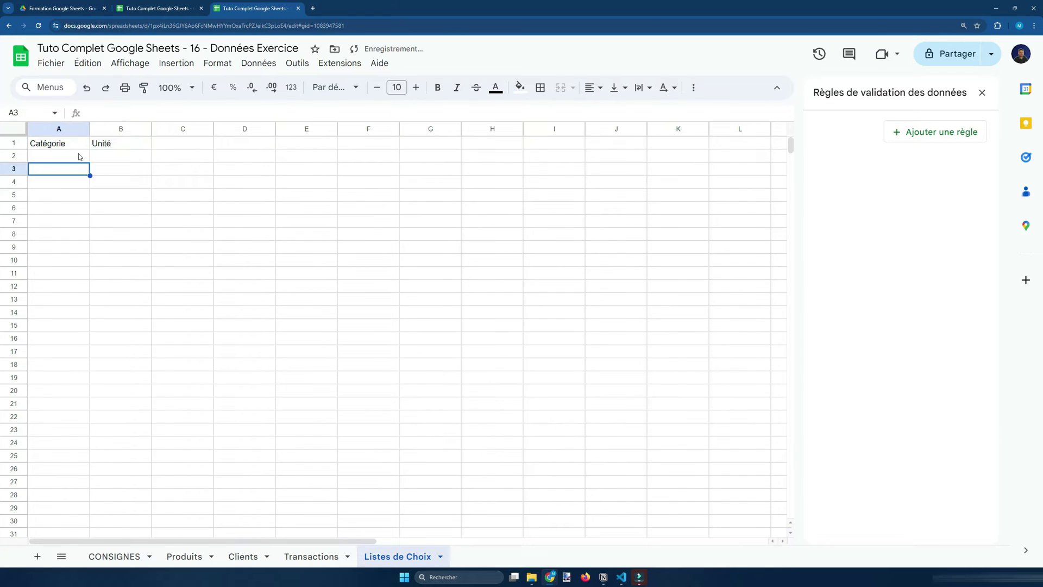
# Step: Extract the distinct product categories into A2 of Listes de Choix with the formula =UNIQUE(Produits!B2:B101)
pyautogui.click(203, 180)
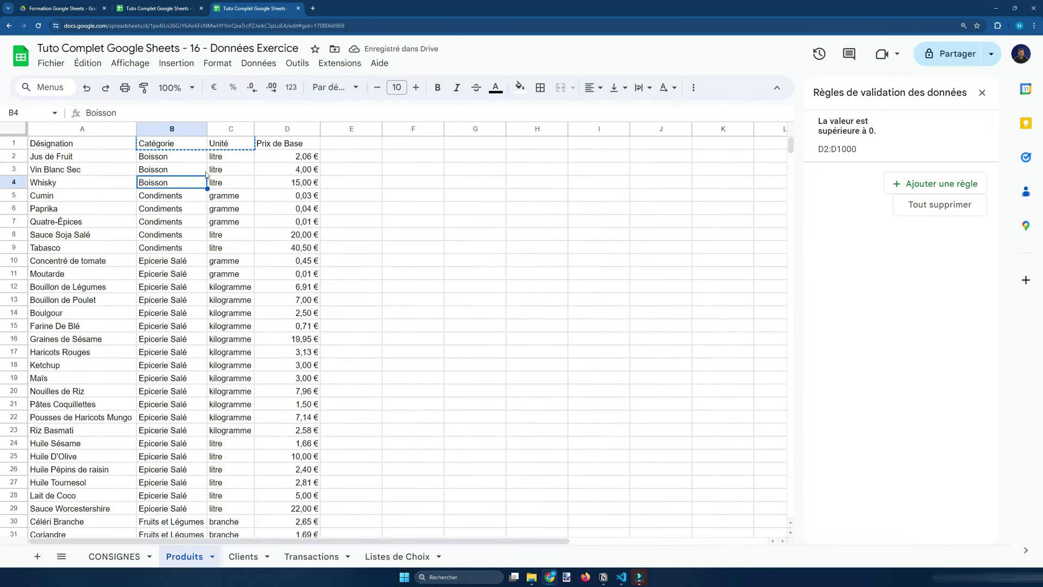
pyautogui.click(204, 157)
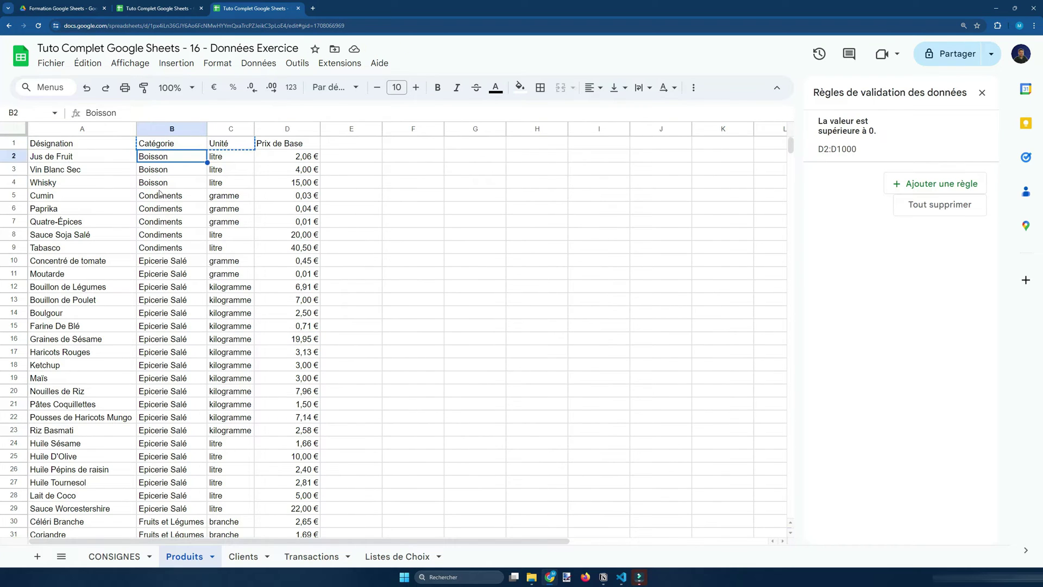
pyautogui.click(239, 316)
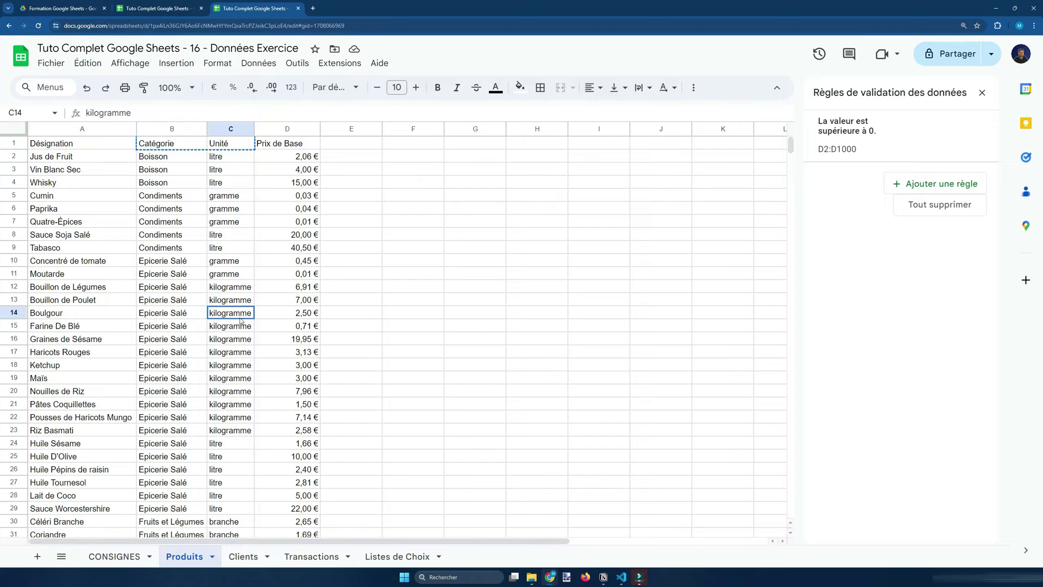
pyautogui.click(192, 301)
pyautogui.click(403, 553)
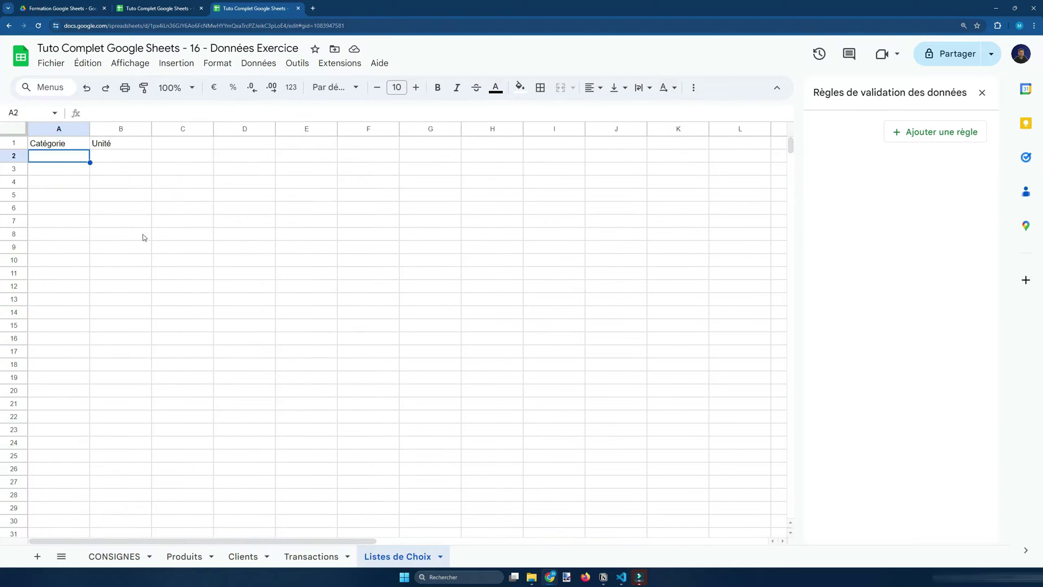
pyautogui.write('=UNIQIU')
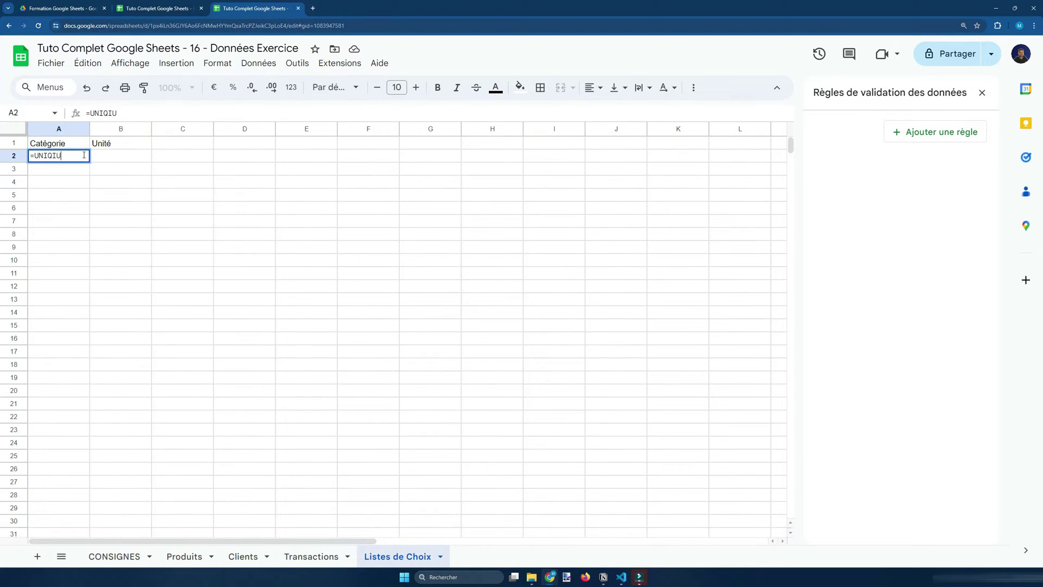
pyautogui.press('BackSpace')
pyautogui.press('BackSpace')
pyautogui.write('UE(')
pyautogui.click(24, 157)
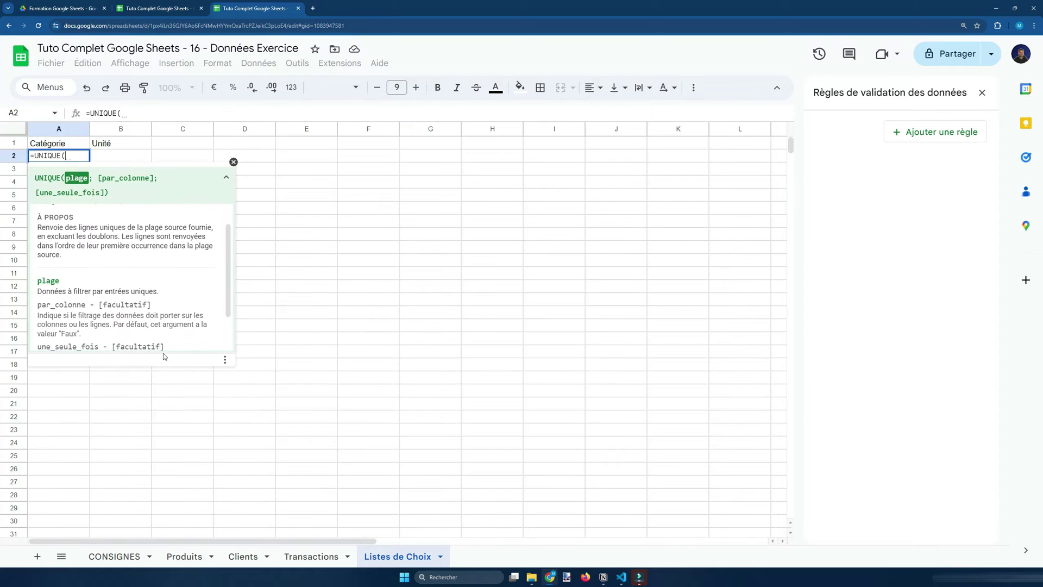
pyautogui.click(184, 556)
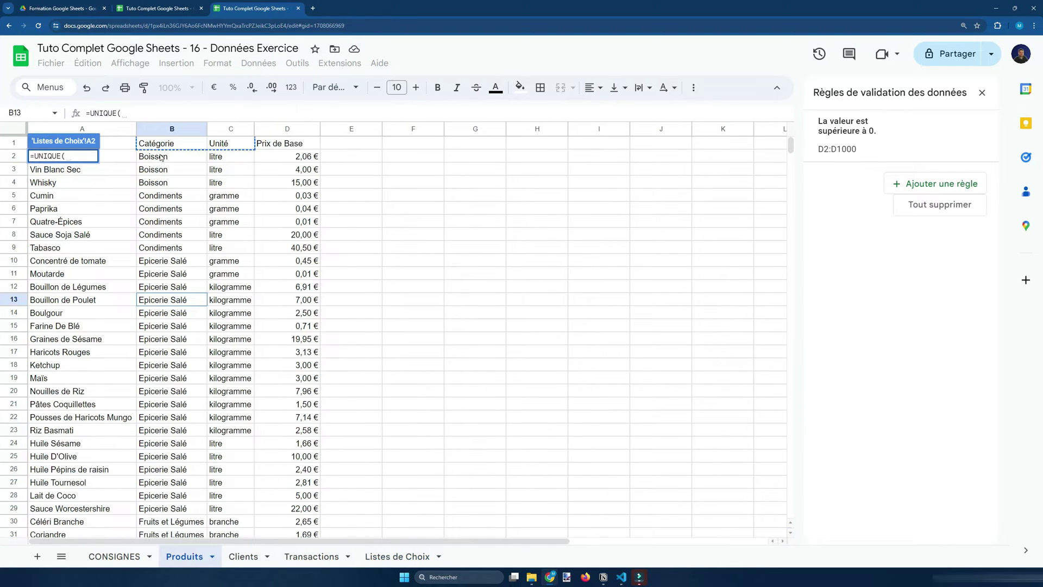
pyautogui.moveTo(162, 158); pyautogui.dragTo(172, 382)
pyautogui.scroll(20, 191, 494)
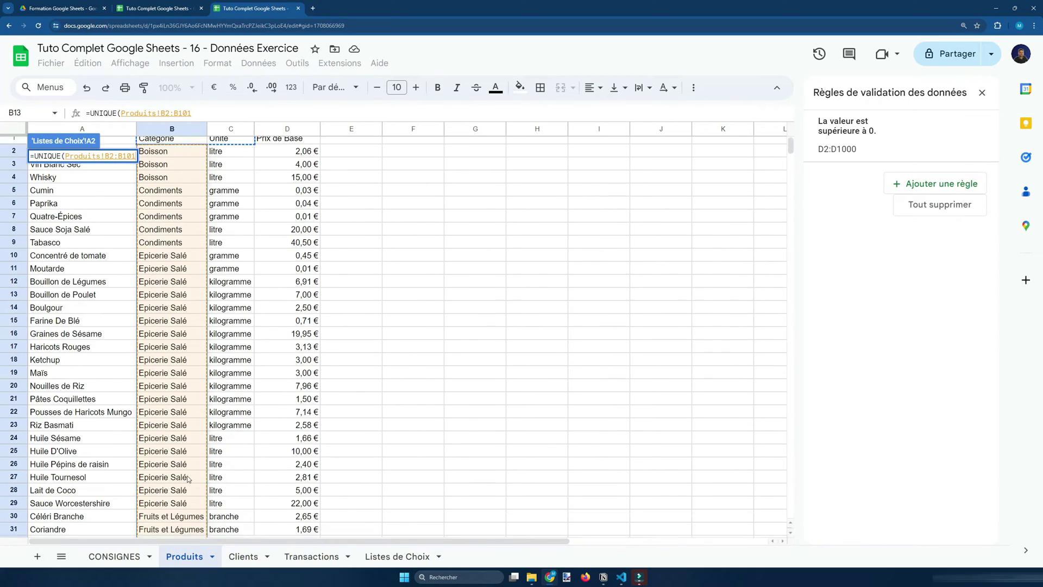
pyautogui.click(252, 114)
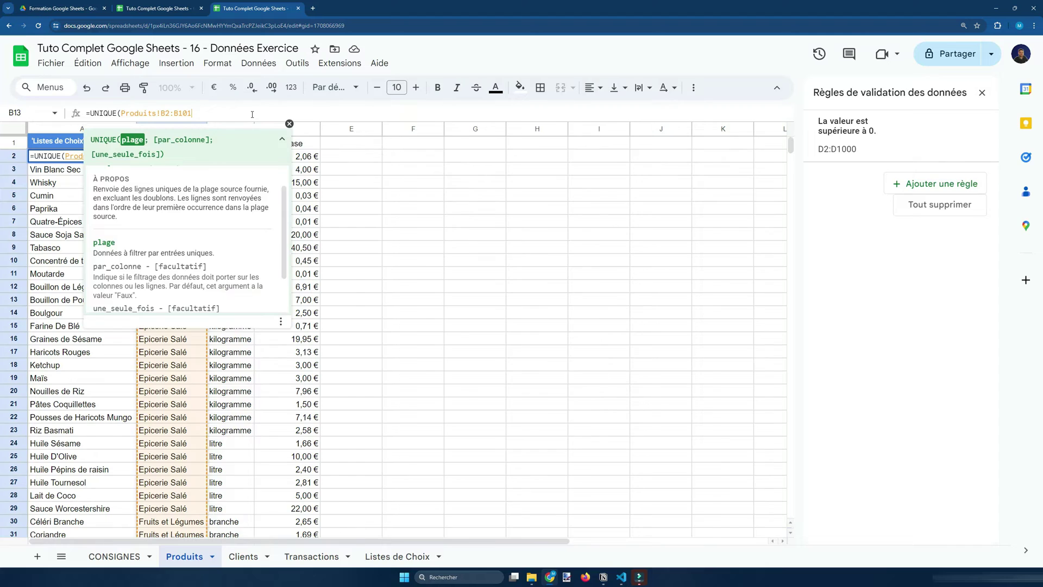
pyautogui.write(')')
pyautogui.press('Return')
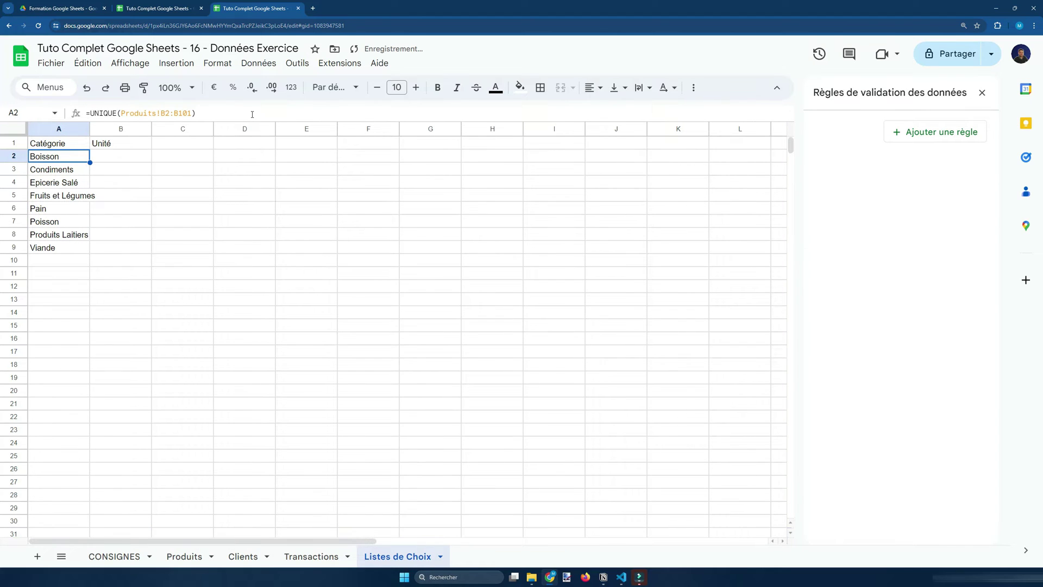
# Step: Fit the width of column A to its contents and copy the UNIQUE formula from A2 into B2 under Unité
pyautogui.doubleClick(90, 129)
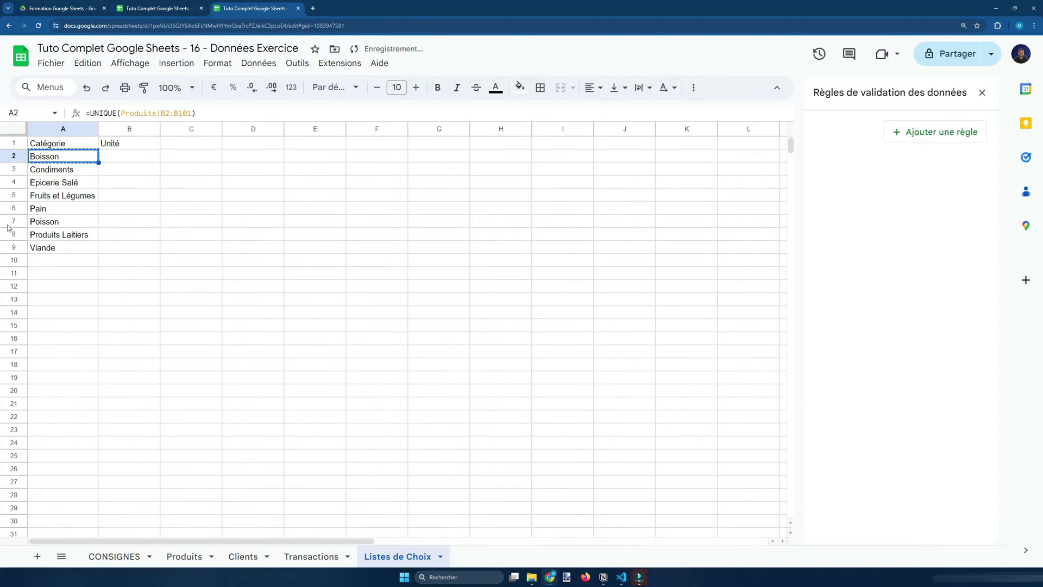
pyautogui.hotkey('ctrl', 'c')
pyautogui.press('Right')
pyautogui.hotkey('ctrl', 'v')
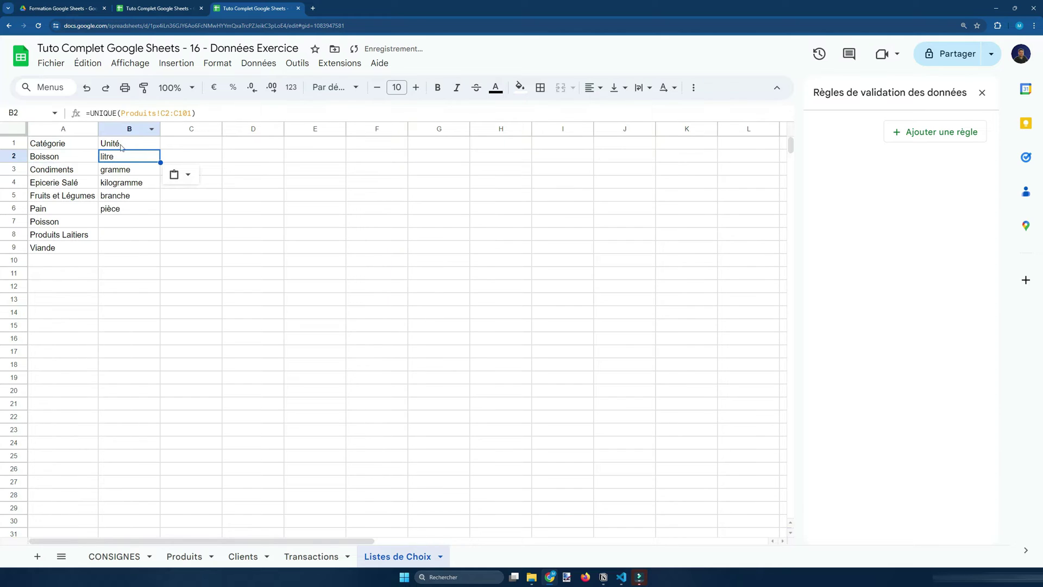
# Step: Compare the extracted category and unit lists with the Catégorie and Unité columns of the Produits sheet that feed their formulas
pyautogui.click(84, 156)
pyautogui.click(155, 148)
pyautogui.click(125, 157)
pyautogui.click(184, 556)
pyautogui.click(185, 144)
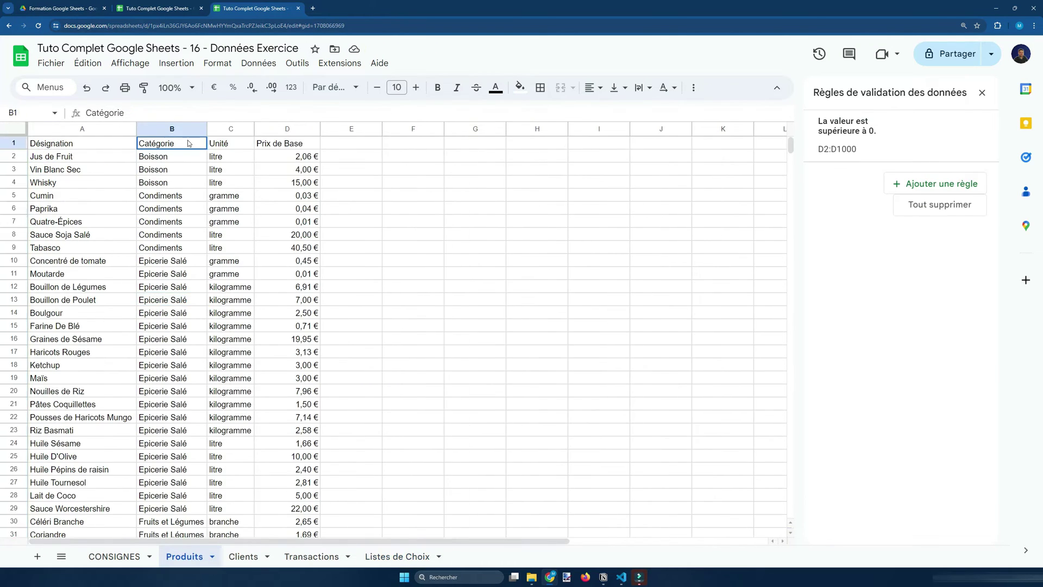
pyautogui.click(201, 129)
pyautogui.click(211, 127)
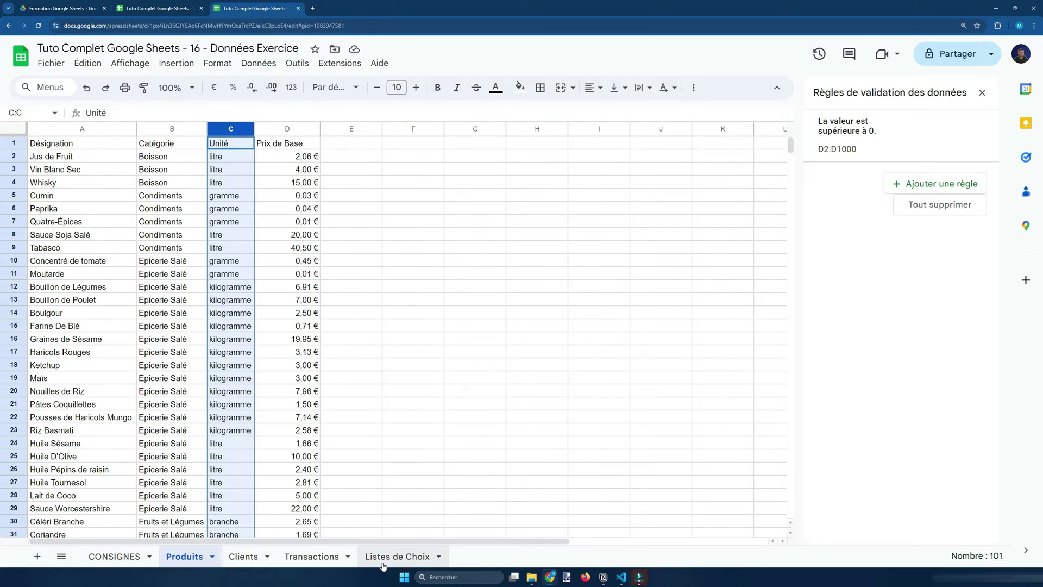
pyautogui.click(398, 556)
pyautogui.click(79, 156)
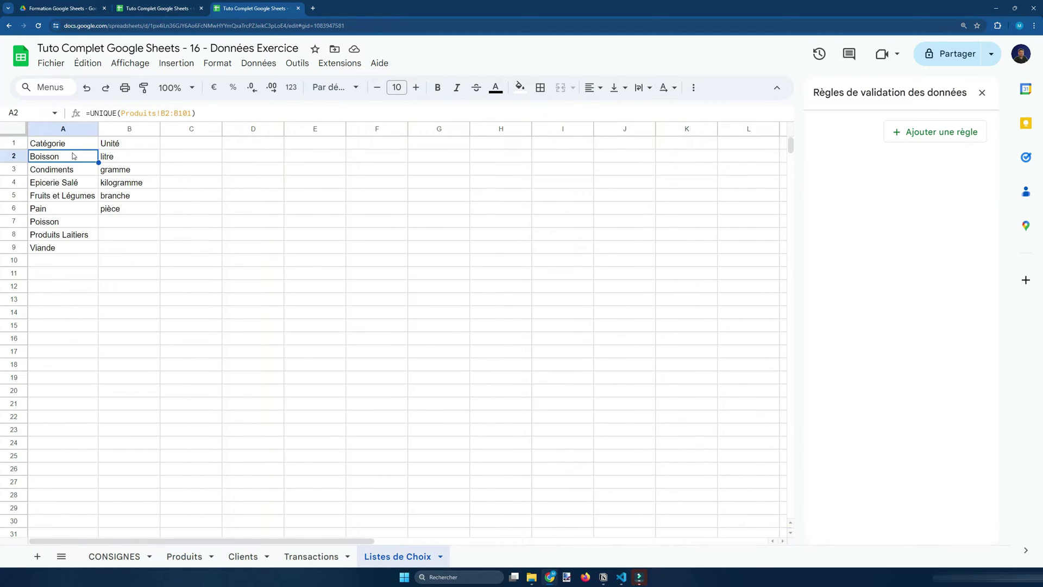
pyautogui.moveTo(93, 160); pyautogui.dragTo(59, 248)
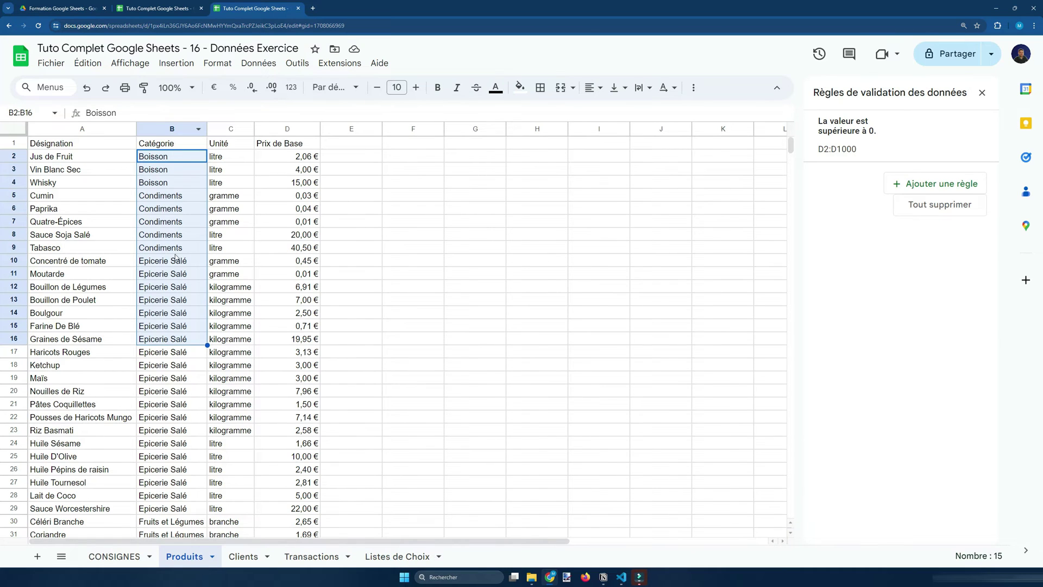
pyautogui.click(196, 209)
pyautogui.click(212, 170)
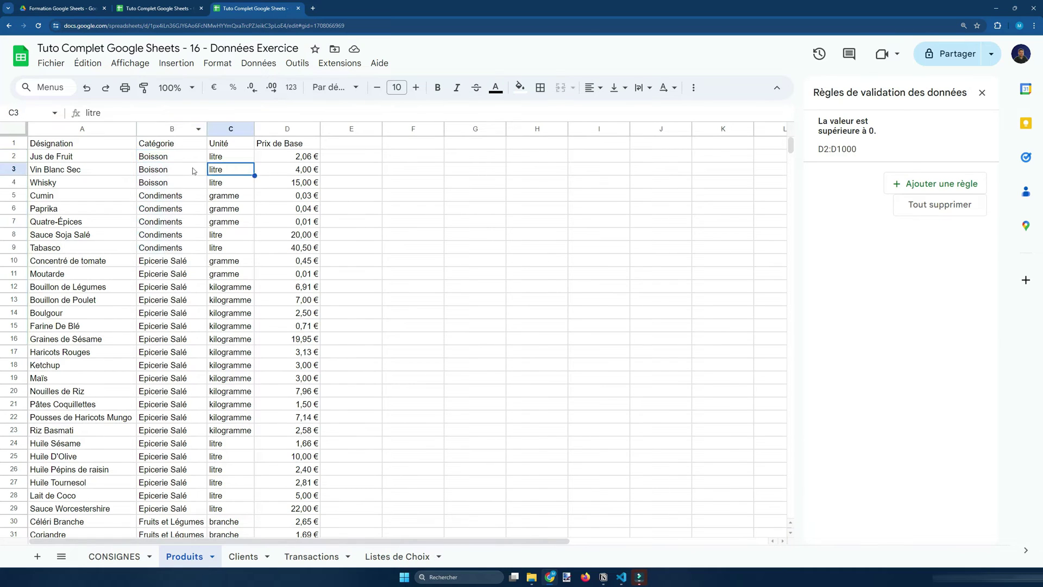
pyautogui.click(193, 170)
pyautogui.click(183, 250)
pyautogui.click(182, 183)
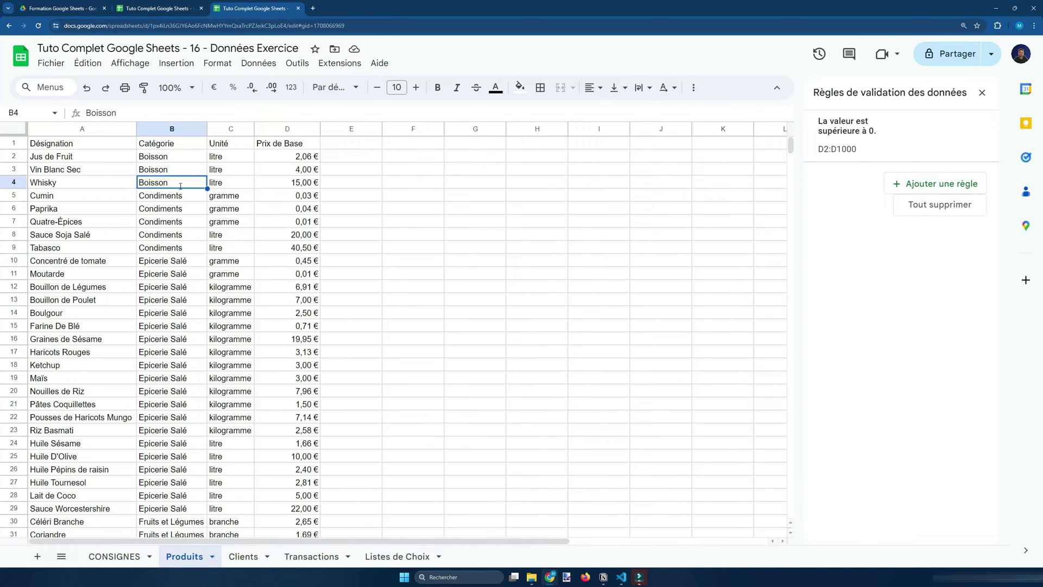
pyautogui.click(183, 208)
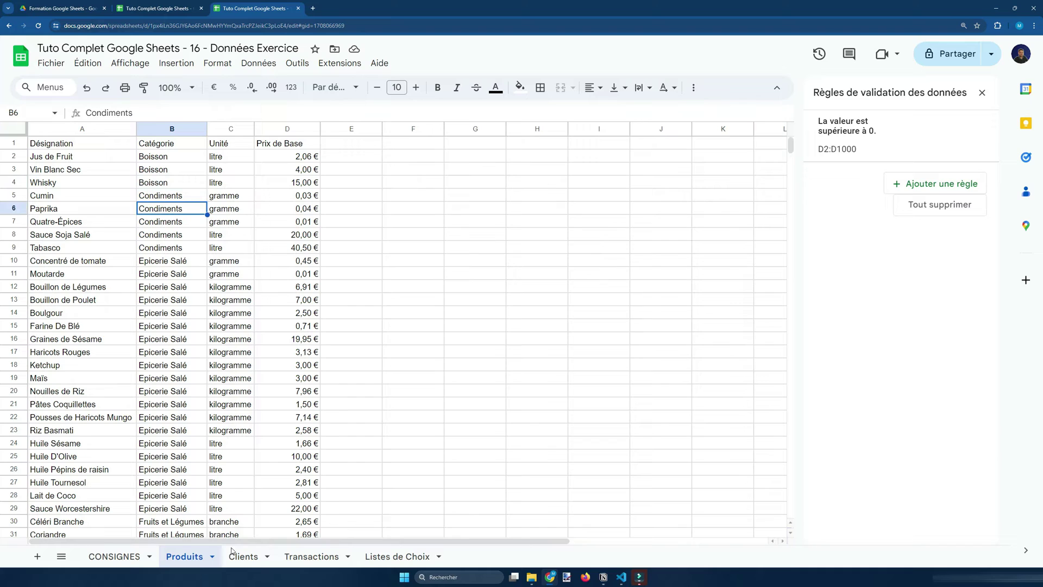
# Step: Replace the UNIQUE formula results in A2:A9 of Listes de Choix with plain values by copying them and pasting values only
pyautogui.click(400, 556)
pyautogui.moveTo(420, 495); pyautogui.dragTo(420, 507)
pyautogui.click(89, 158)
pyautogui.hotkey('ctrl', 'shift', 'Down')
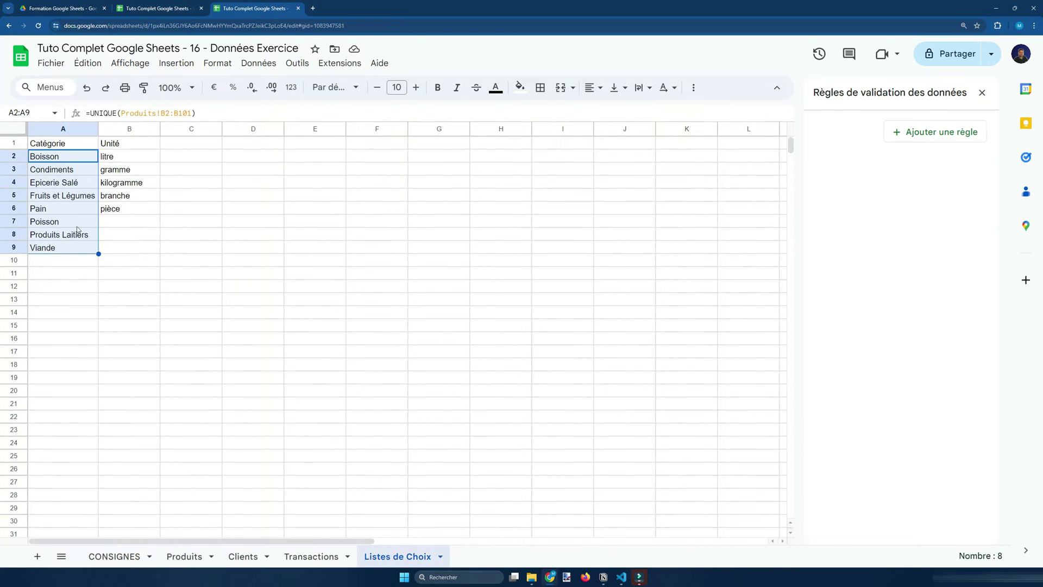
pyautogui.click(69, 283)
pyautogui.click(68, 250)
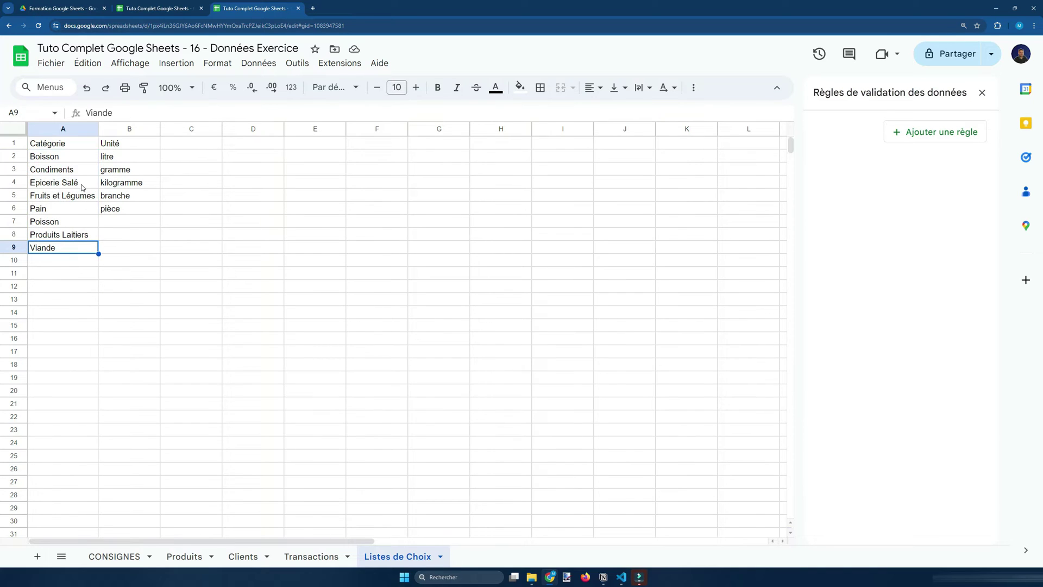
pyautogui.click(85, 161)
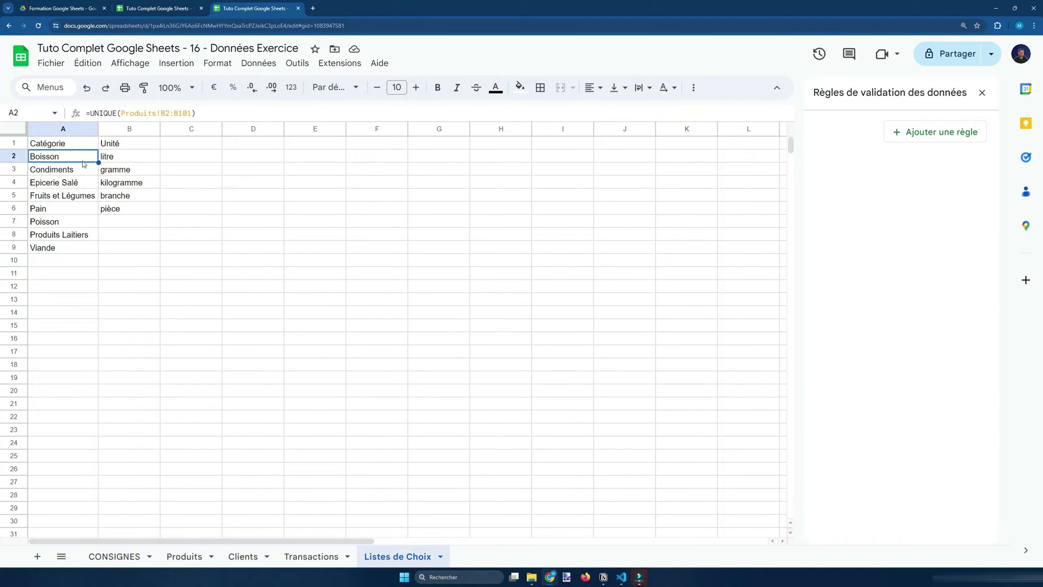
pyautogui.hotkey('ctrl', 'shift', 'Down')
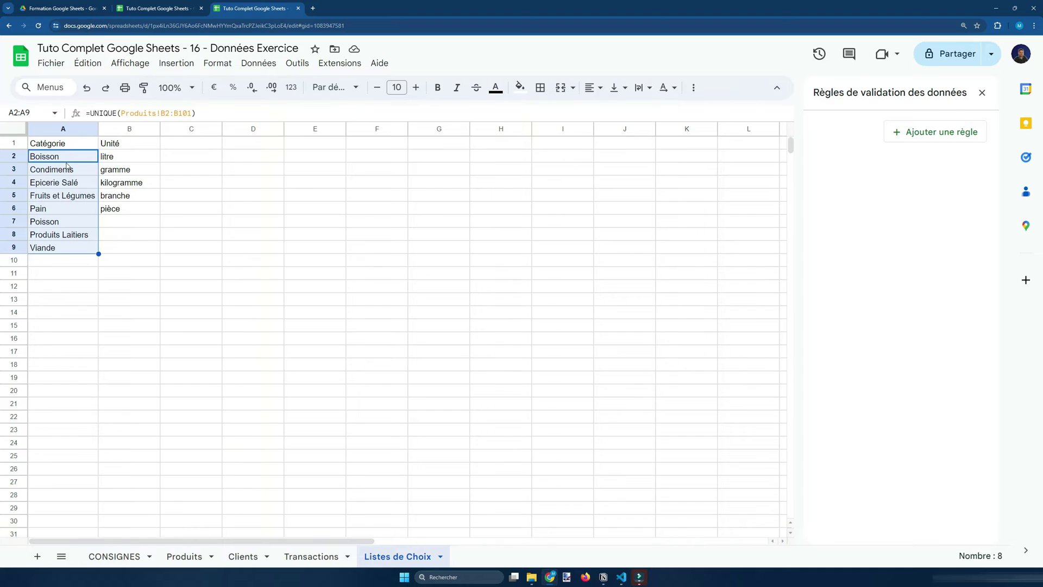
pyautogui.hotkey('ctrl', 'c')
pyautogui.rightClick(73, 157)
pyautogui.moveTo(201, 229)
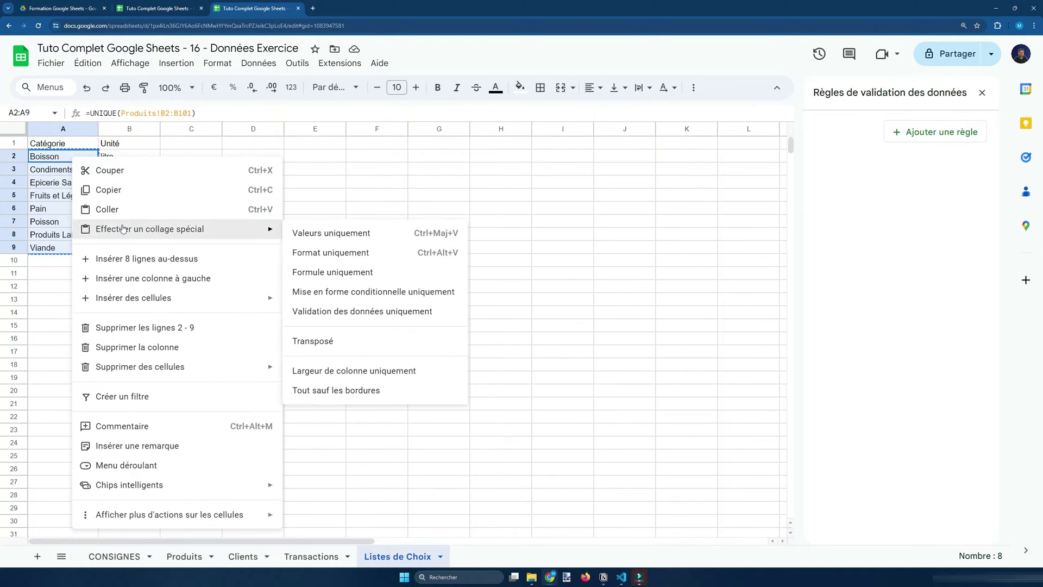
pyautogui.click(324, 237)
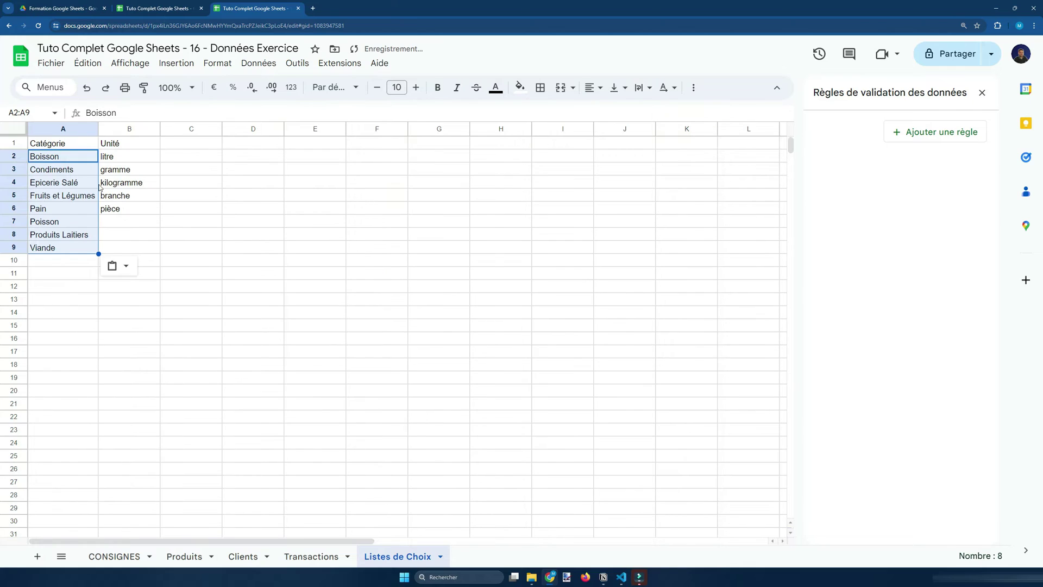
# Step: Go through the category cells in column A to check whether they contain plain text or a formula
pyautogui.click(92, 162)
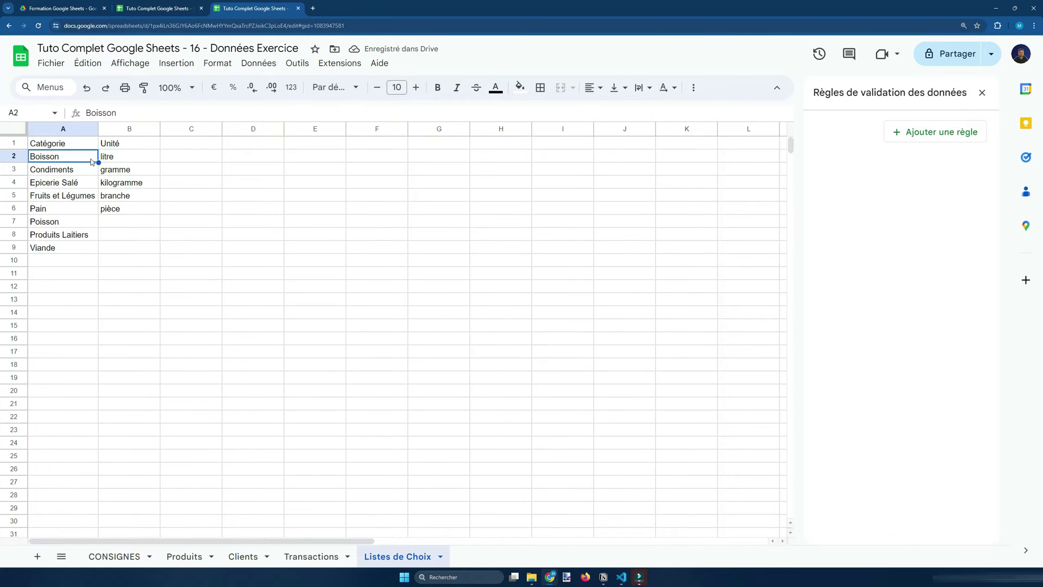
pyautogui.press('Down')
pyautogui.press('Up')
pyautogui.press('Up')
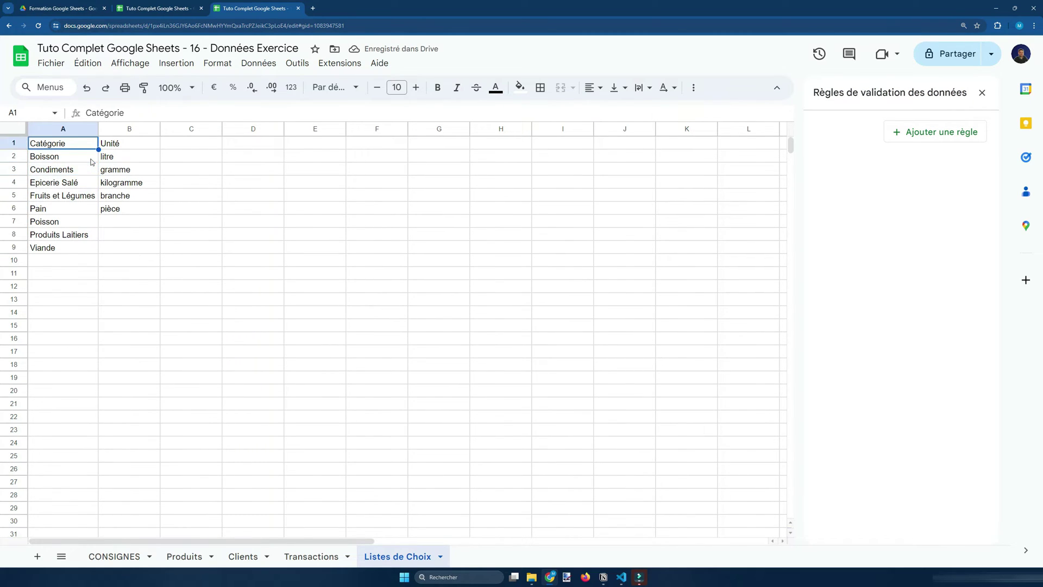
pyautogui.press('Down')
pyautogui.press('Down')
pyautogui.press('Down')
pyautogui.press('Down')
pyautogui.press('Down')
pyautogui.press('Down')
pyautogui.press('Down')
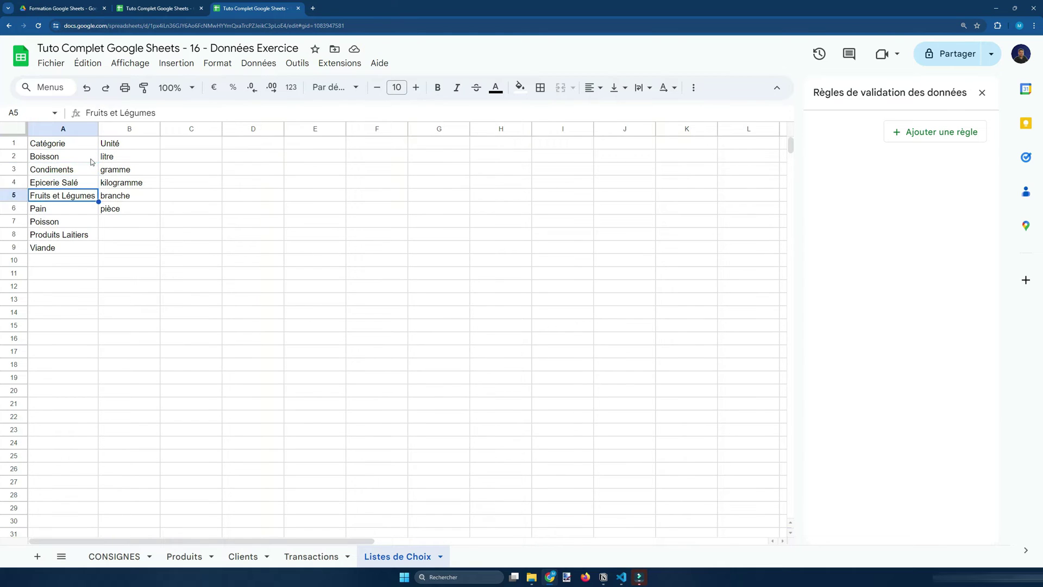
# Step: Inspect the contents of the pasted category cells from Pain back up to Boisson
pyautogui.press('Up')
pyautogui.press('Up')
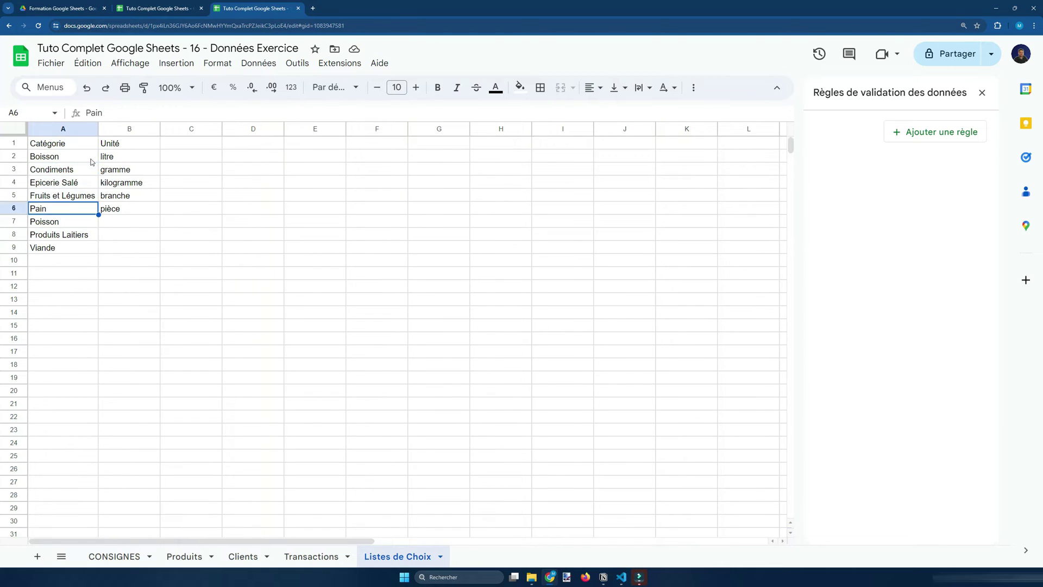
pyautogui.press('Up')
pyautogui.press('Up')
pyautogui.press('Up')
pyautogui.press('Up')
pyautogui.press('Down')
pyautogui.press('Down')
pyautogui.press('Up')
pyautogui.press('Up')
pyautogui.press('Down')
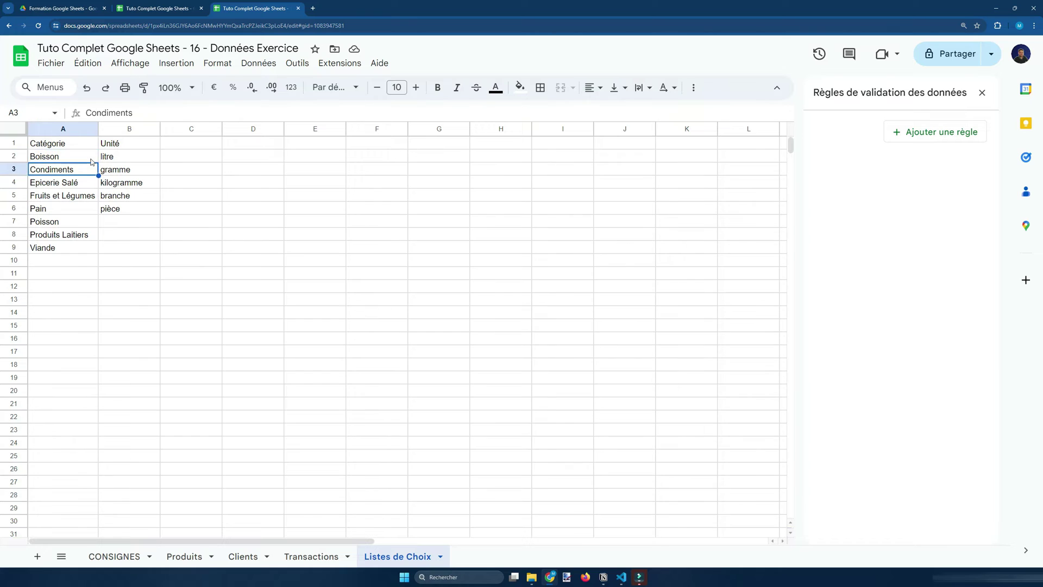
pyautogui.press('Up')
# Step: Replace the UNIQUE formula results in B2:B6 under Unité with plain values by copying them and pasting values only
pyautogui.moveTo(109, 157); pyautogui.dragTo(144, 211)
pyautogui.hotkey('ctrl', 'c')
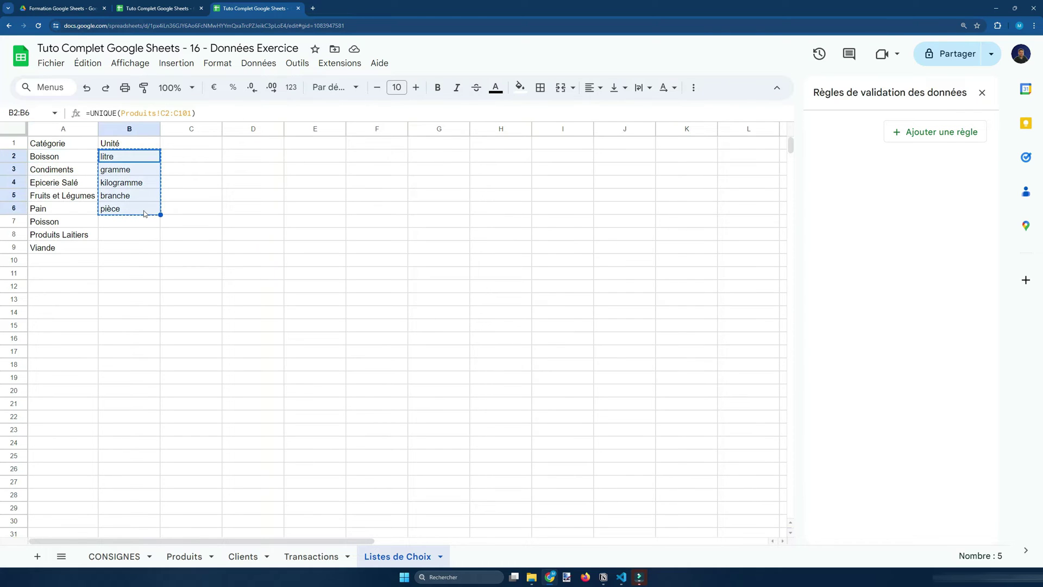
pyautogui.click(141, 160)
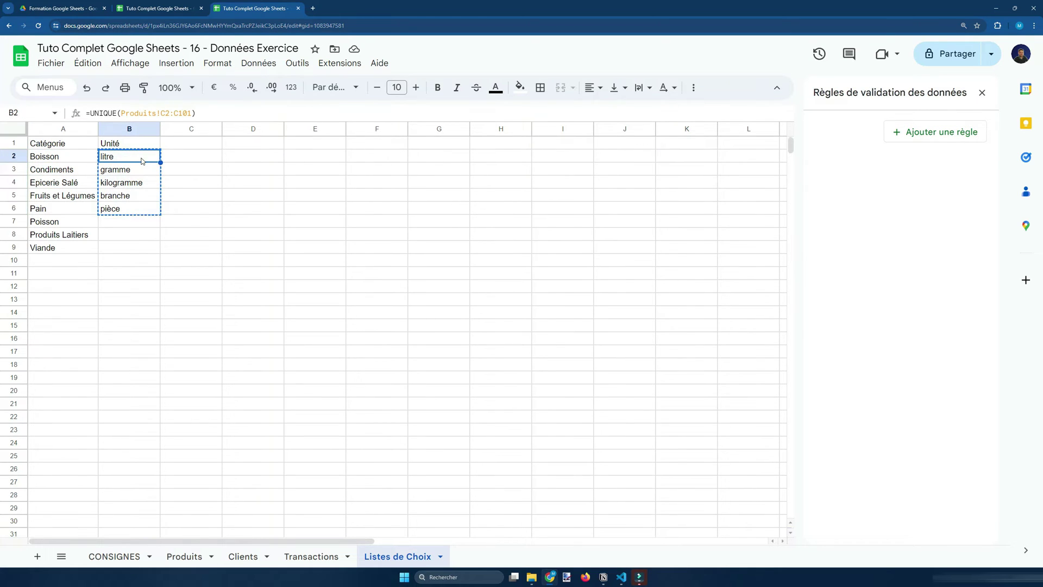
pyautogui.hotkey('ctrl', 'v')
pyautogui.rightClick(142, 161)
pyautogui.moveTo(304, 230)
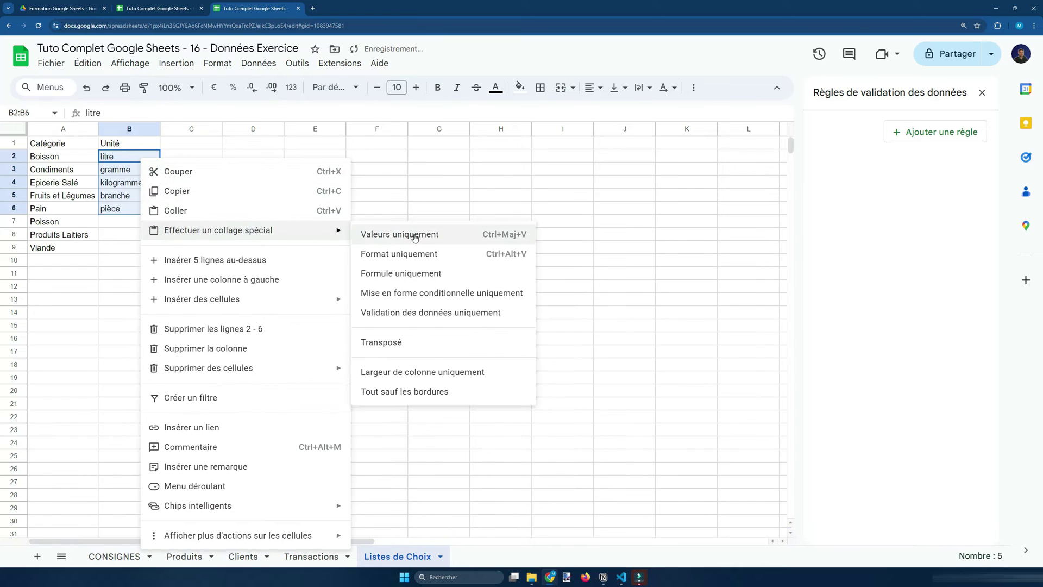
pyautogui.click(415, 236)
pyautogui.press('Down')
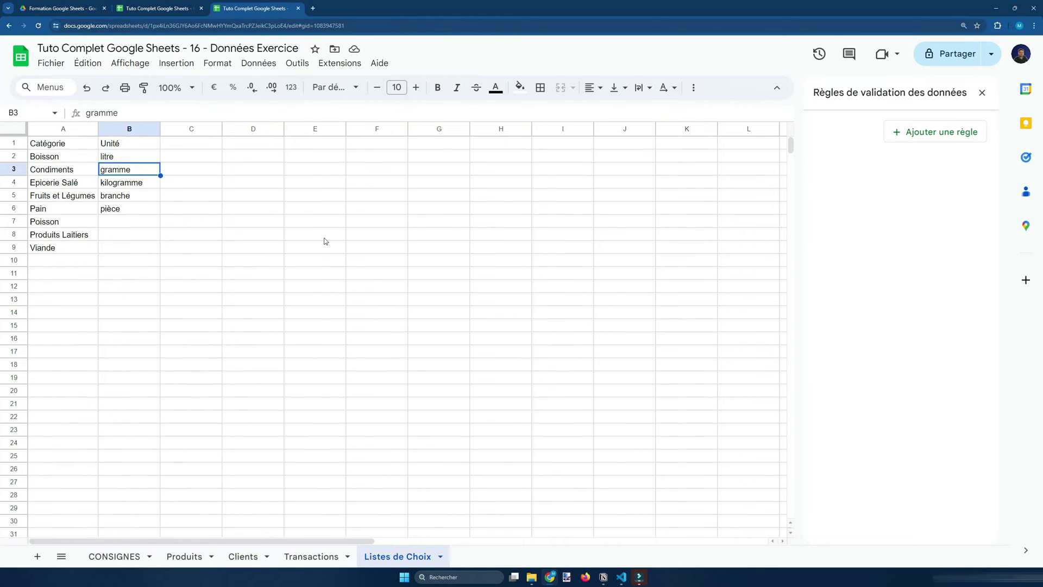
pyautogui.press('Down')
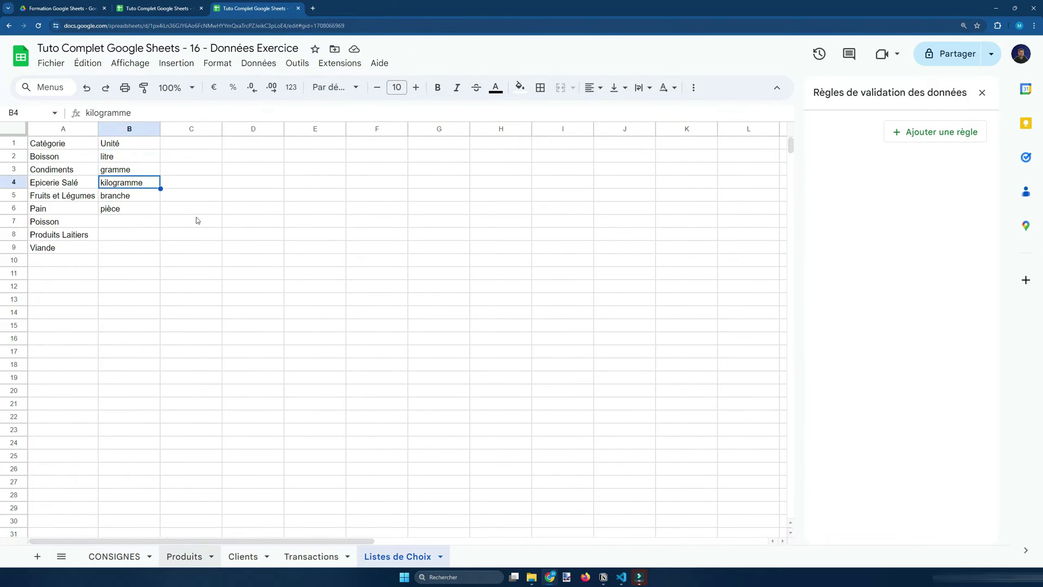
# Step: Add a validation rule to B2:B1001 of the Produits sheet with the criterion Menu déroulant (depuis une plage)
pyautogui.click(184, 556)
pyautogui.click(171, 157)
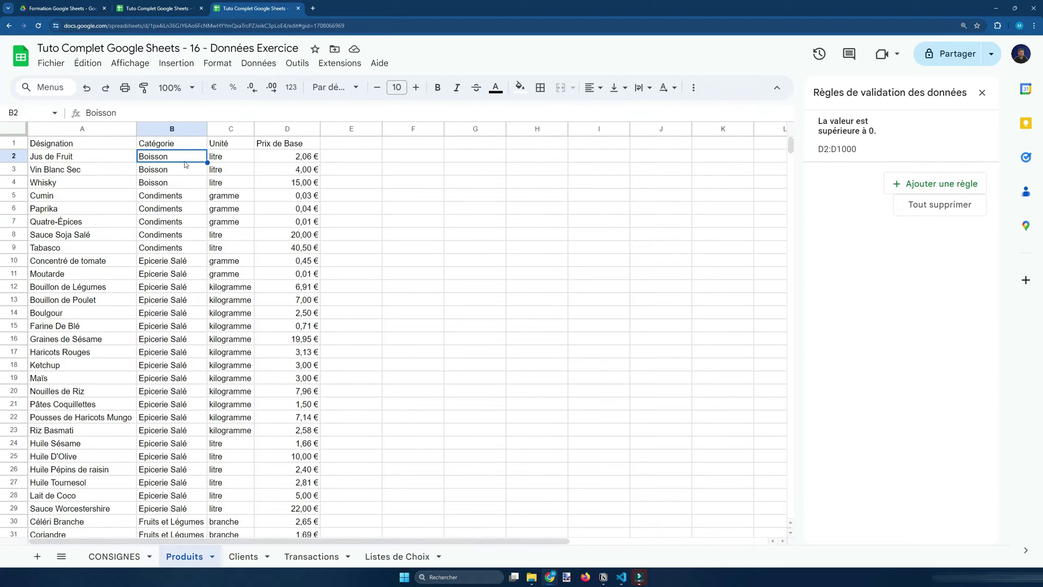
pyautogui.hotkey('ctrl', 'shift', 'Down')
pyautogui.hotkey('ctrl', 'shift', 'Down')
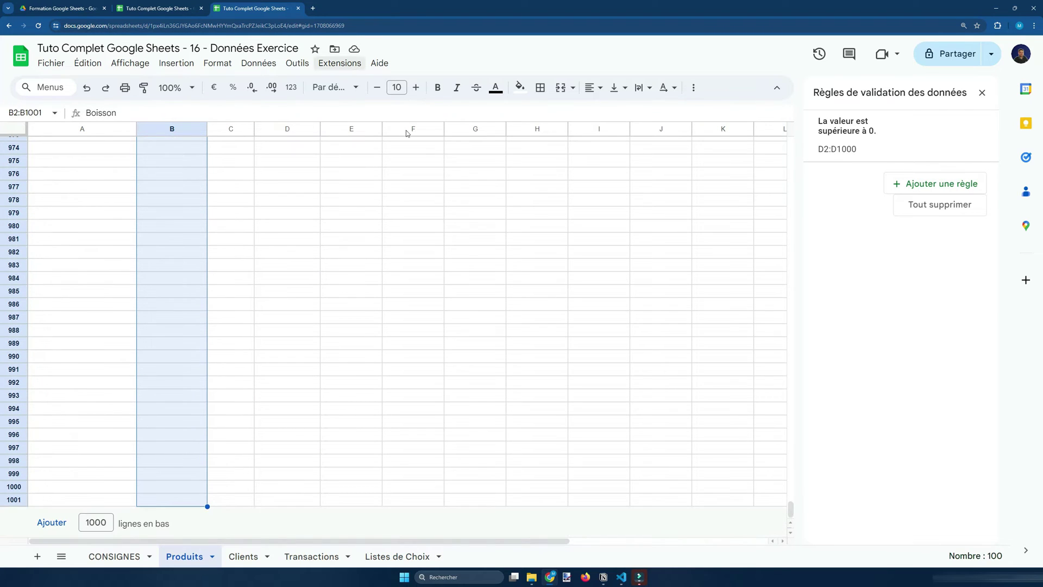
pyautogui.click(929, 191)
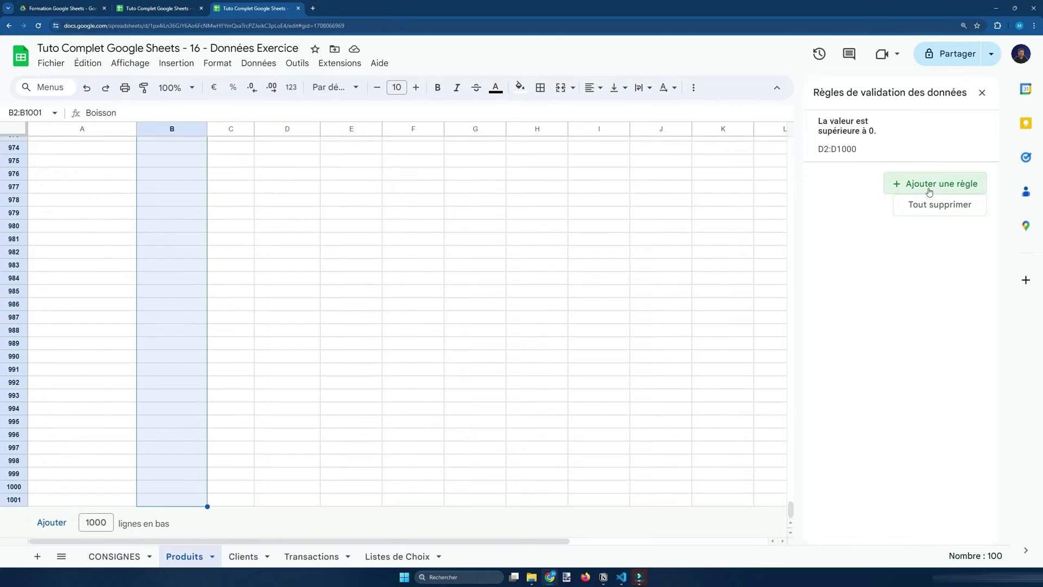
pyautogui.click(895, 200)
pyautogui.click(896, 217)
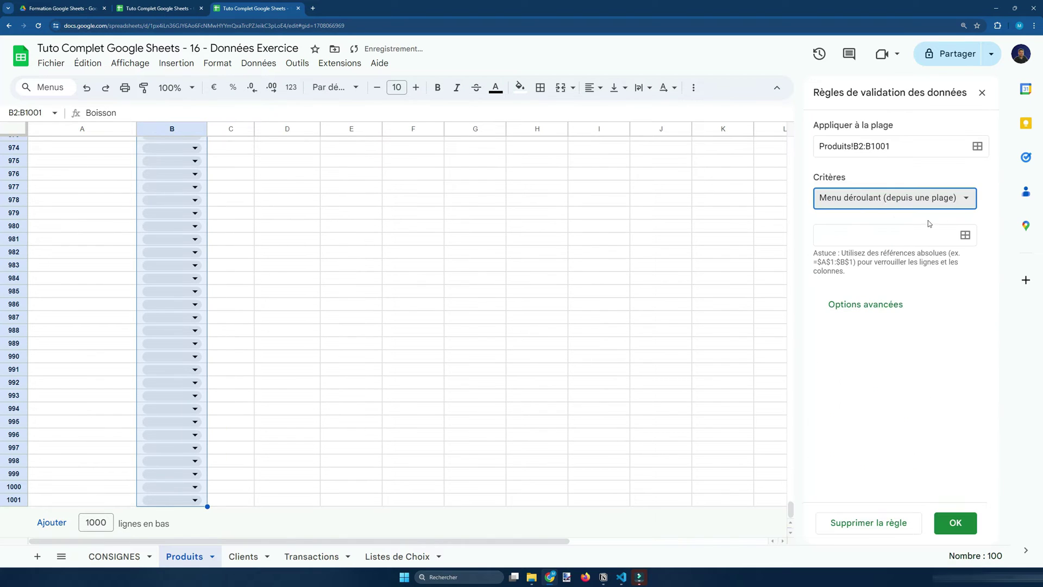
# Step: Use 'Listes de Choix'!A2:A70 as the category dropdown's source and save the rule with invalid entries refused and the Flèche display style
pyautogui.click(965, 235)
pyautogui.click(397, 555)
pyautogui.moveTo(63, 155); pyautogui.dragTo(87, 417)
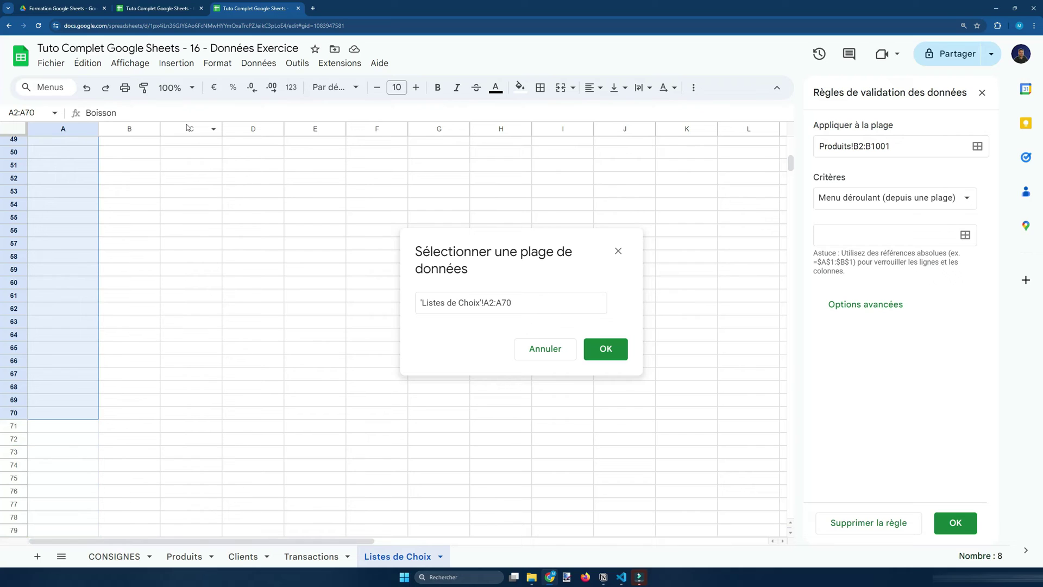
pyautogui.click(608, 350)
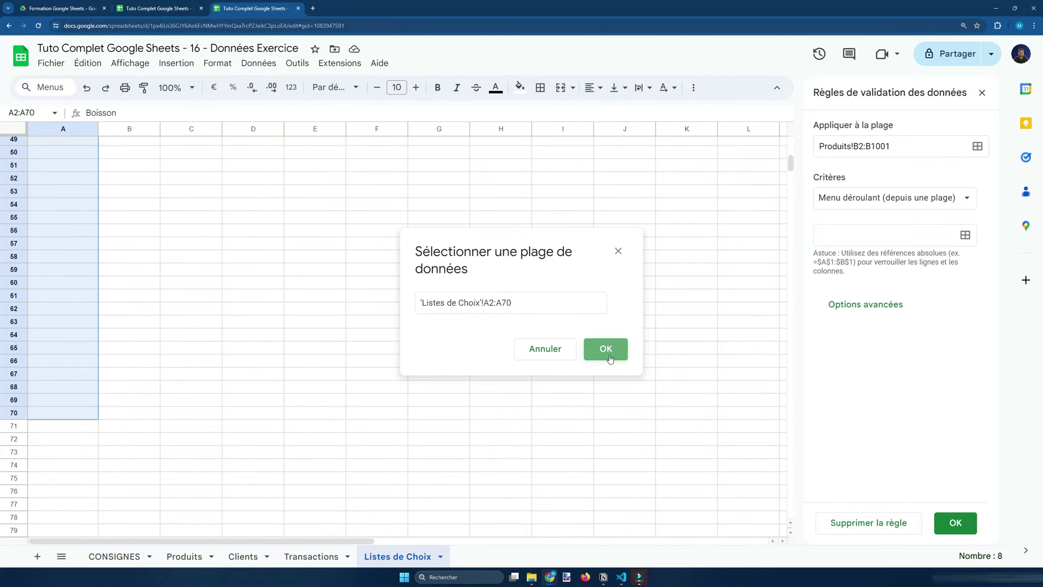
pyautogui.scroll(-5, 857, 407)
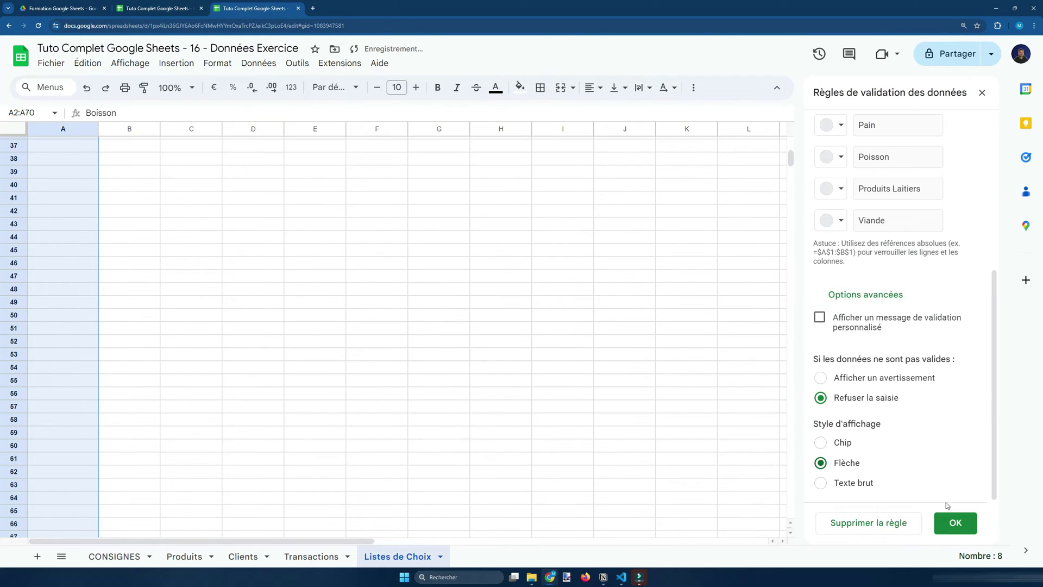
pyautogui.click(954, 522)
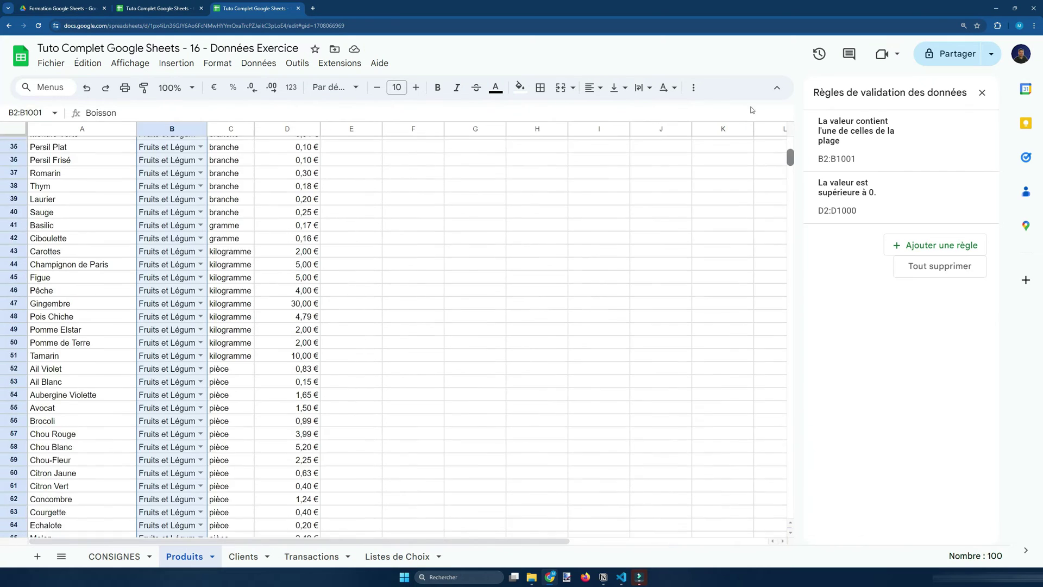
# Step: Add a validation rule to the Unité cells C2:C1001 of Produits with the criterion Menu déroulant (depuis une plage)
pyautogui.scroll(8, 565, 255)
pyautogui.click(536, 276)
pyautogui.scroll(-5, 304, 446)
pyautogui.scroll(5, 298, 446)
pyautogui.click(234, 158)
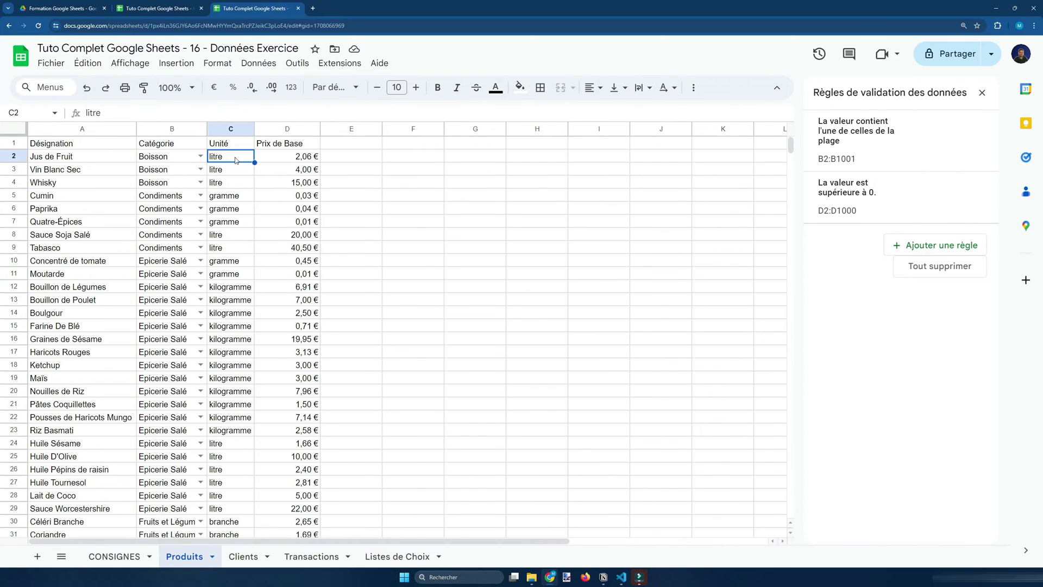
pyautogui.hotkey('ctrl', 'shift', 'Down')
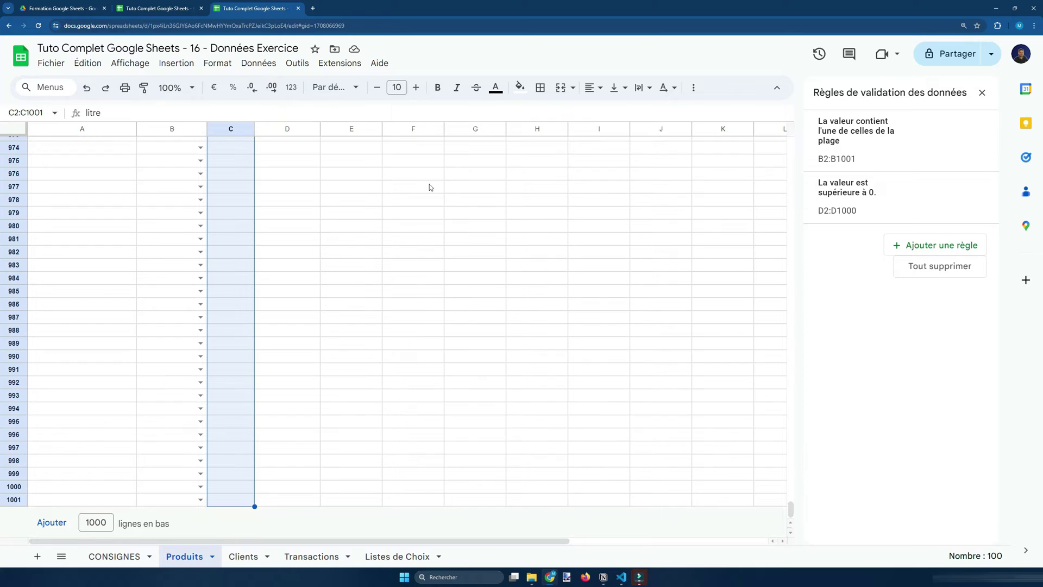
pyautogui.click(919, 246)
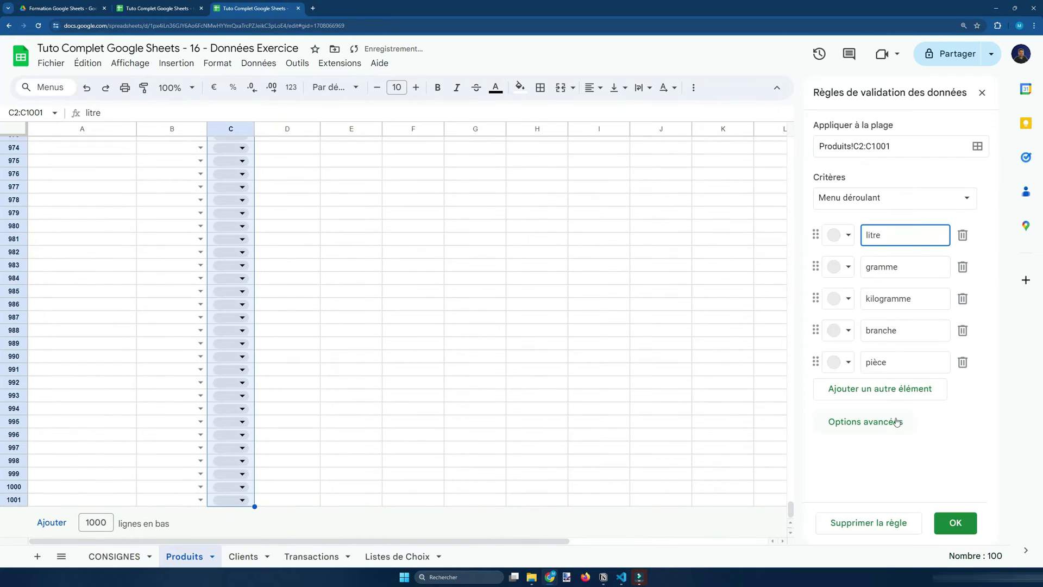
pyautogui.click(912, 198)
pyautogui.click(915, 223)
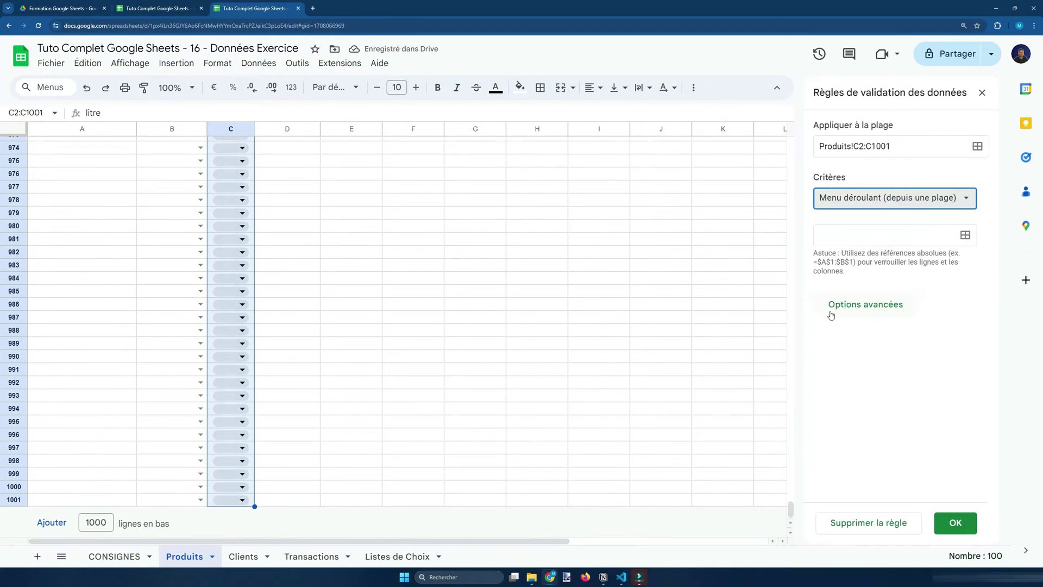
# Step: Set the source range of the unit dropdown to 'Listes de Choix'!B2:B70
pyautogui.click(965, 239)
pyautogui.click(397, 556)
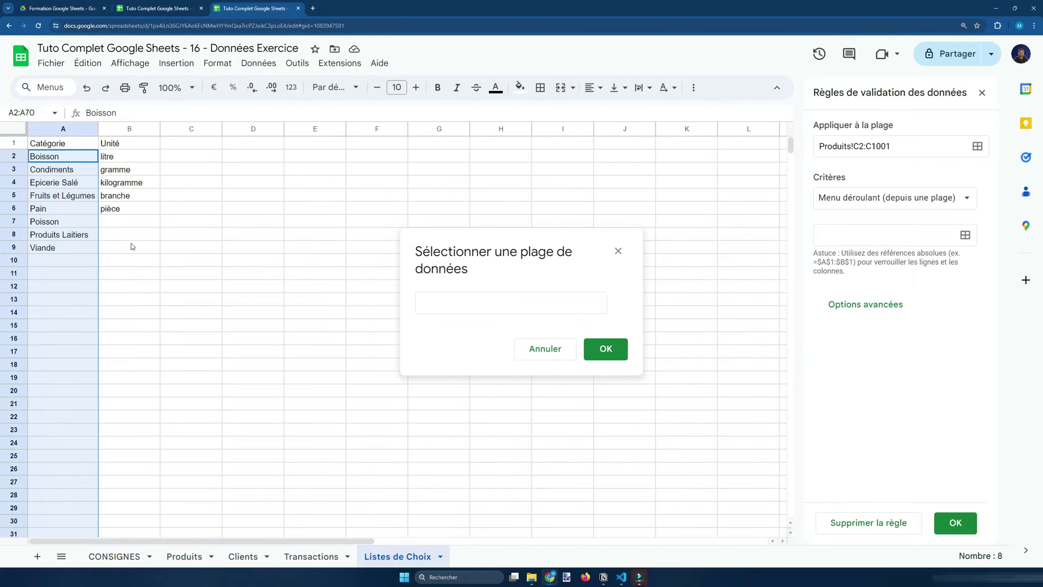
pyautogui.moveTo(116, 159); pyautogui.dragTo(146, 472)
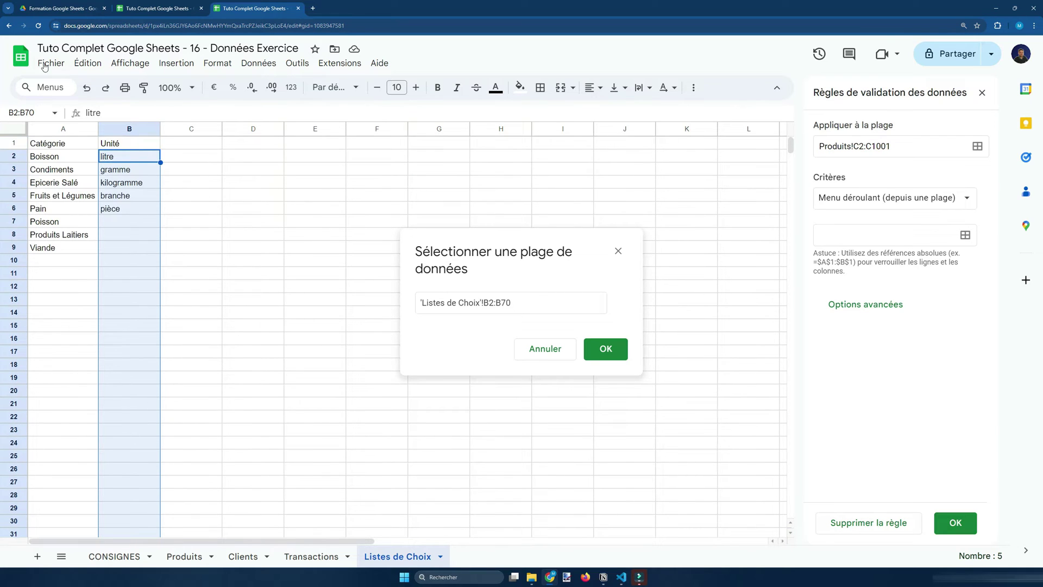
pyautogui.scroll(-10, 95, 484)
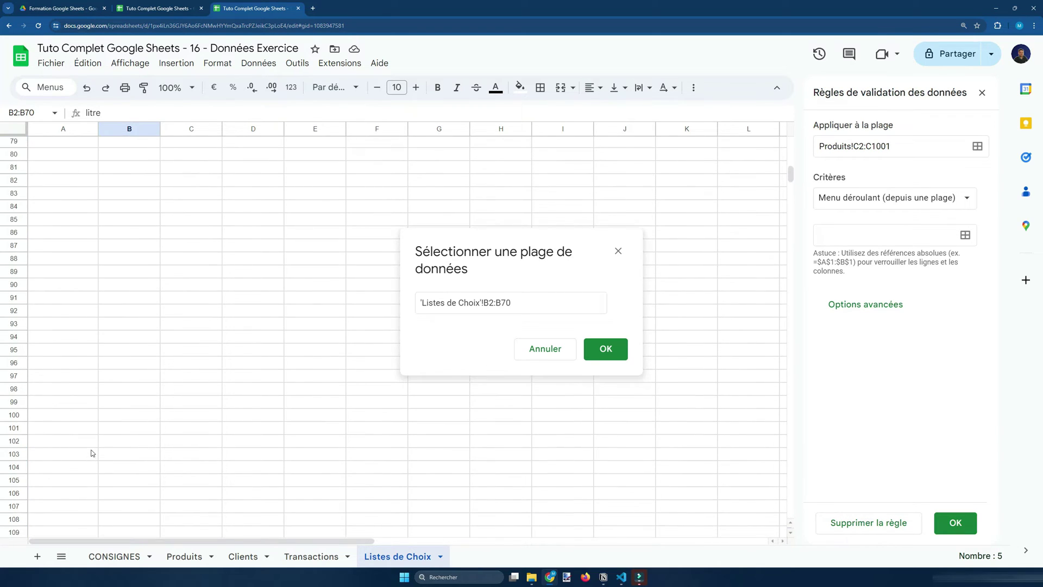
pyautogui.scroll(-4, 96, 451)
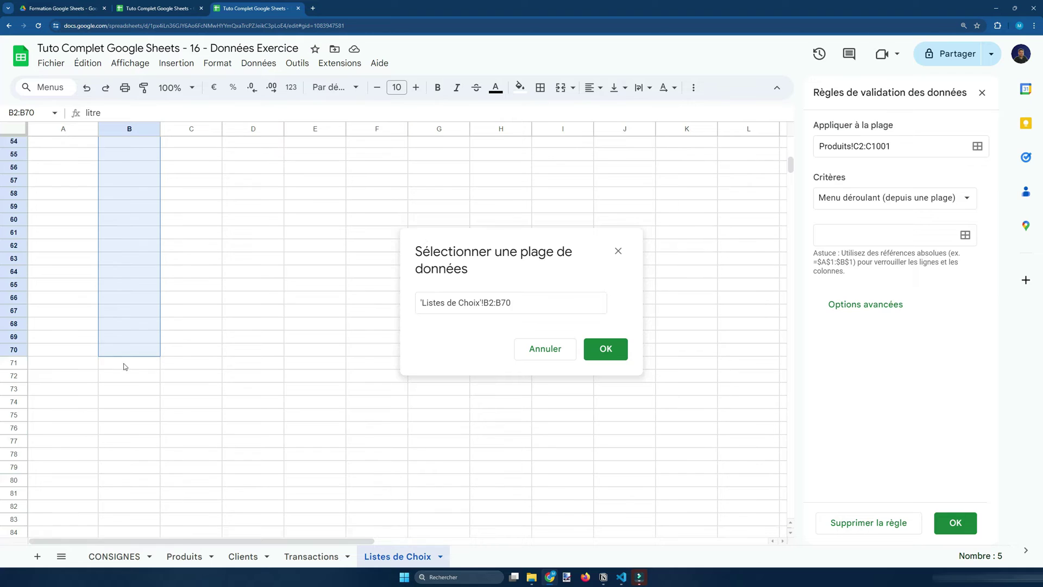
pyautogui.click(430, 305)
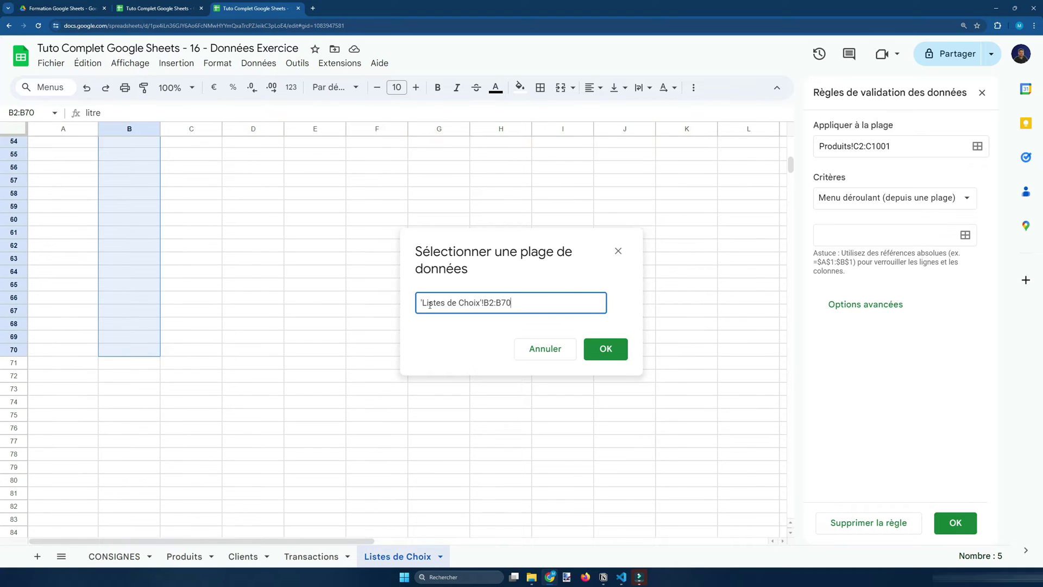
pyautogui.click(606, 348)
# Step: Set the unit dropdown's display style to Flèche in the advanced options and save the rule
pyautogui.scroll(-3, 880, 412)
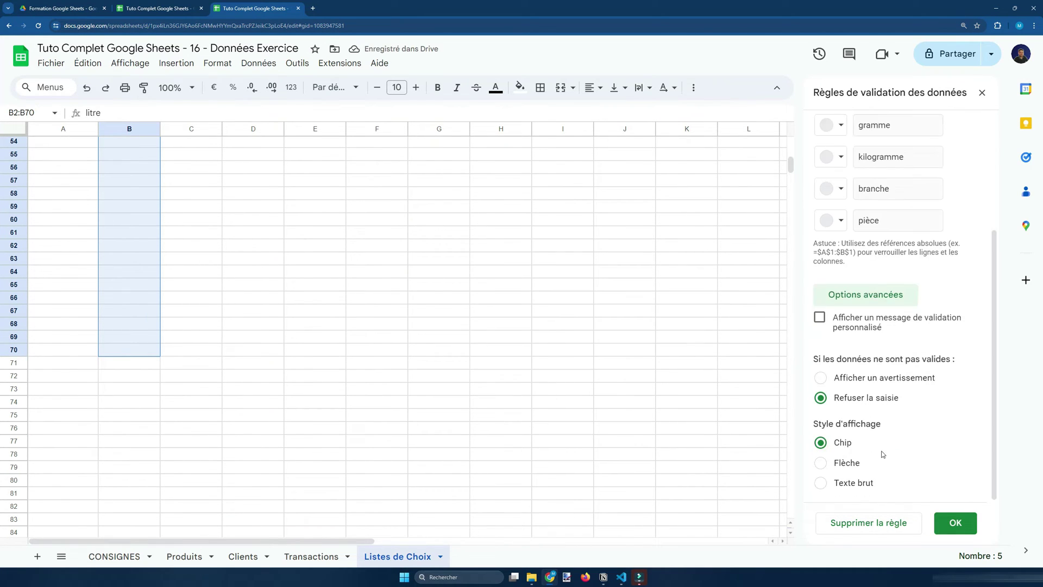
pyautogui.scroll(1, 888, 407)
pyautogui.scroll(-1, 880, 478)
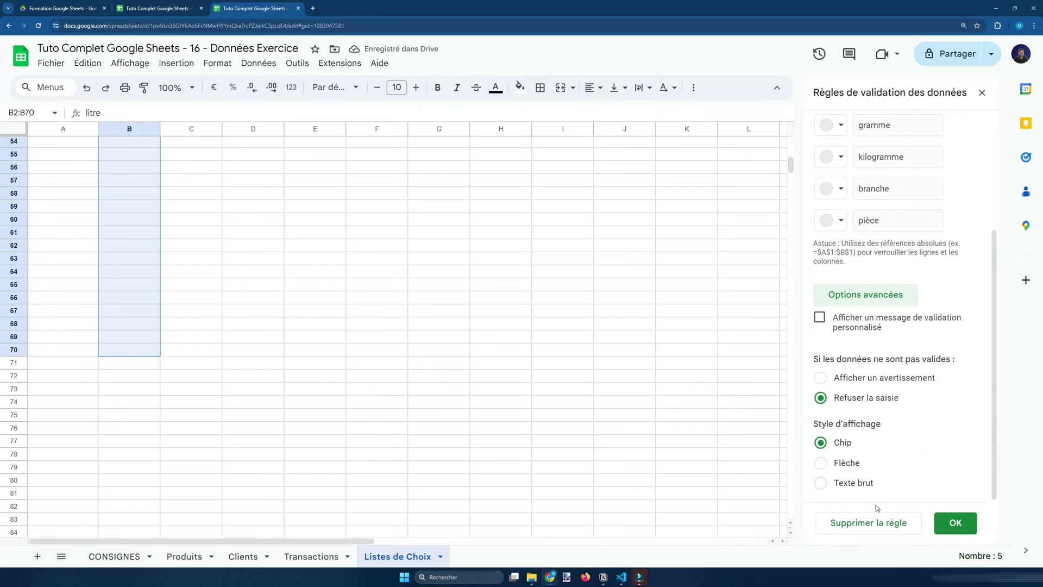
pyautogui.click(858, 465)
pyautogui.click(955, 522)
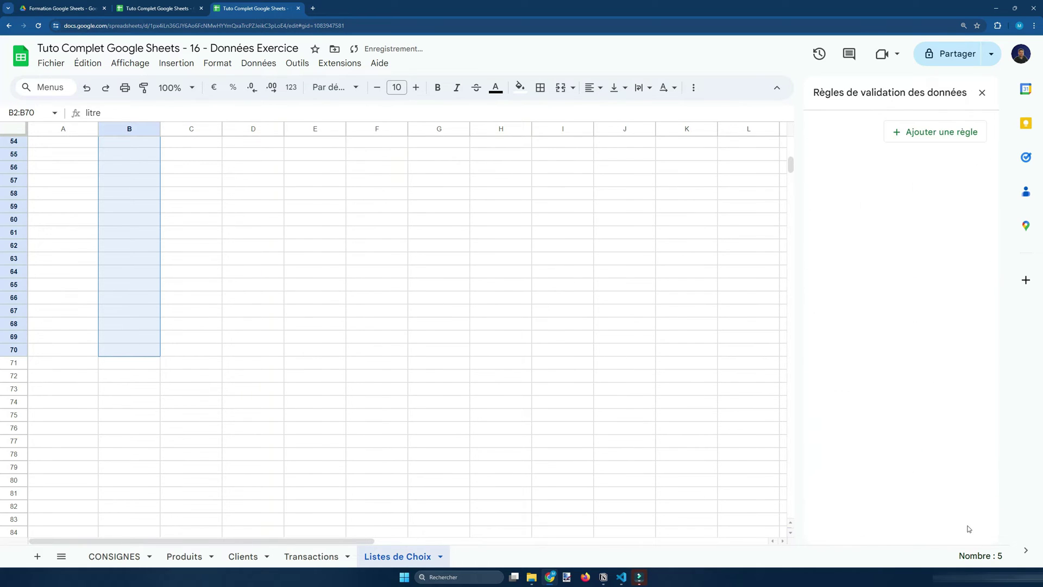
# Step: Enter a new product Poulet Ailes in A102 of the Produits sheet and choose Viande as its category
pyautogui.click(184, 556)
pyautogui.scroll(-2, 178, 354)
pyautogui.scroll(20, 180, 354)
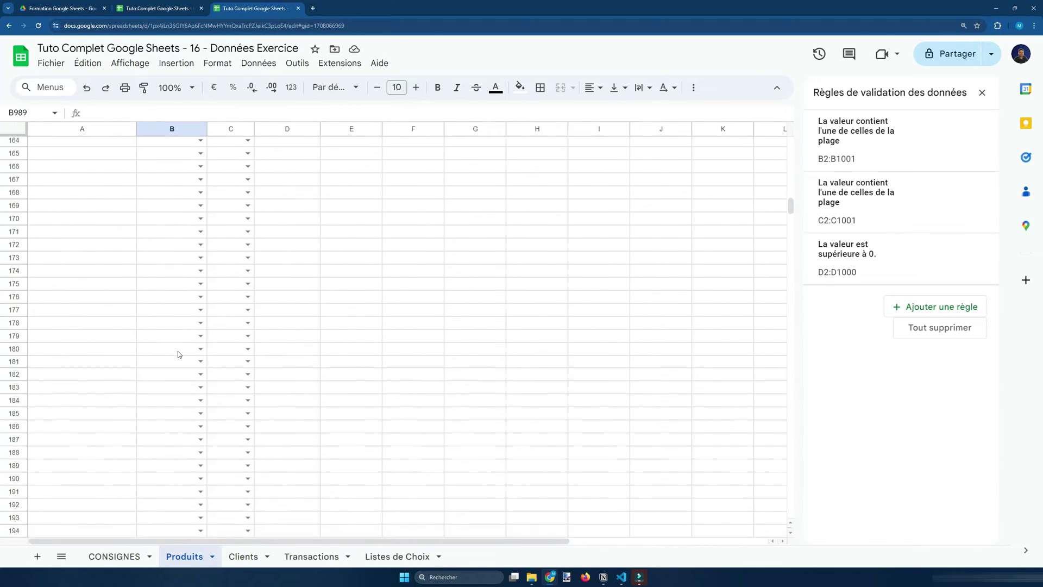
pyautogui.click(81, 431)
pyautogui.write('Poulet ')
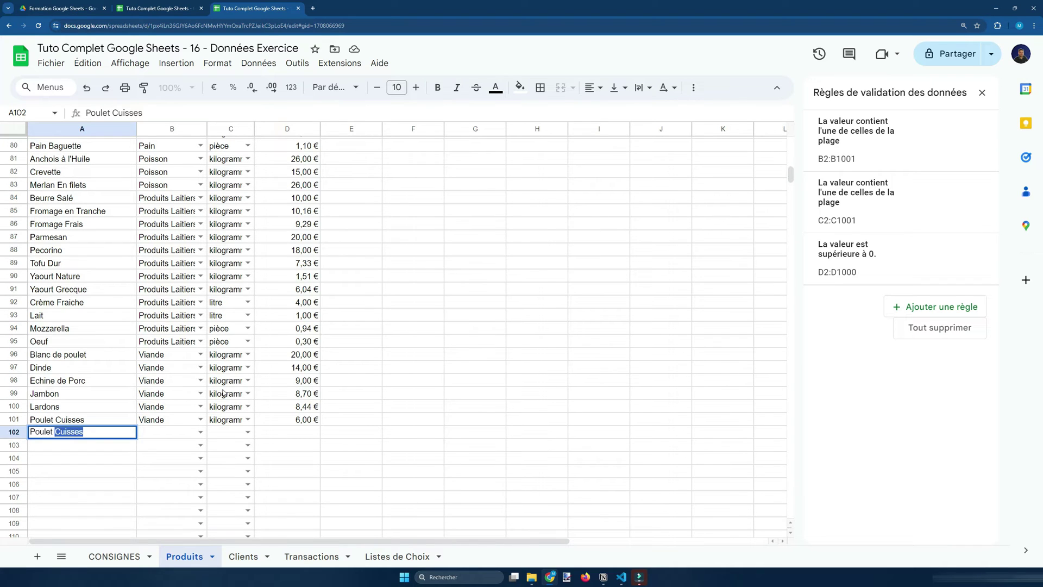
pyautogui.write('Ailes')
pyautogui.doubleClick(172, 435)
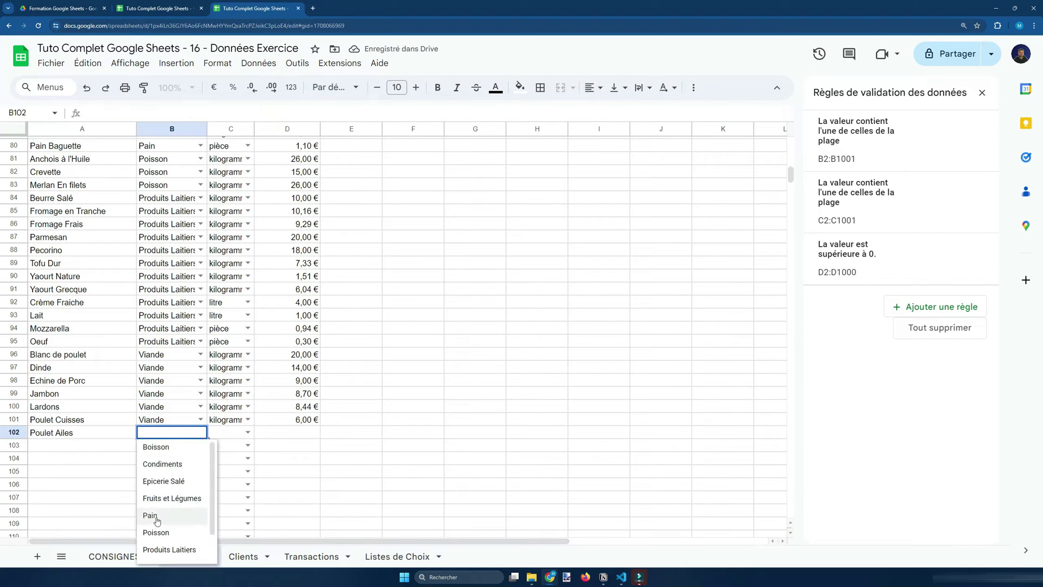
pyautogui.scroll(-1, 163, 513)
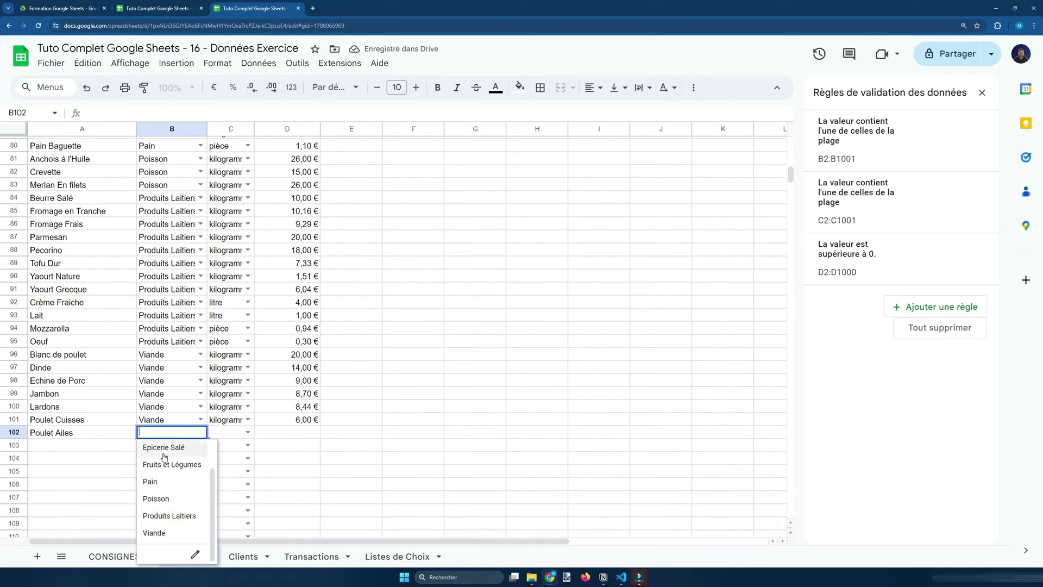
pyautogui.click(154, 532)
# Step: Choose kilogramme as the unit for Poulet Ailes and enter 5,2 as its base price in D102
pyautogui.click(248, 432)
pyautogui.click(239, 481)
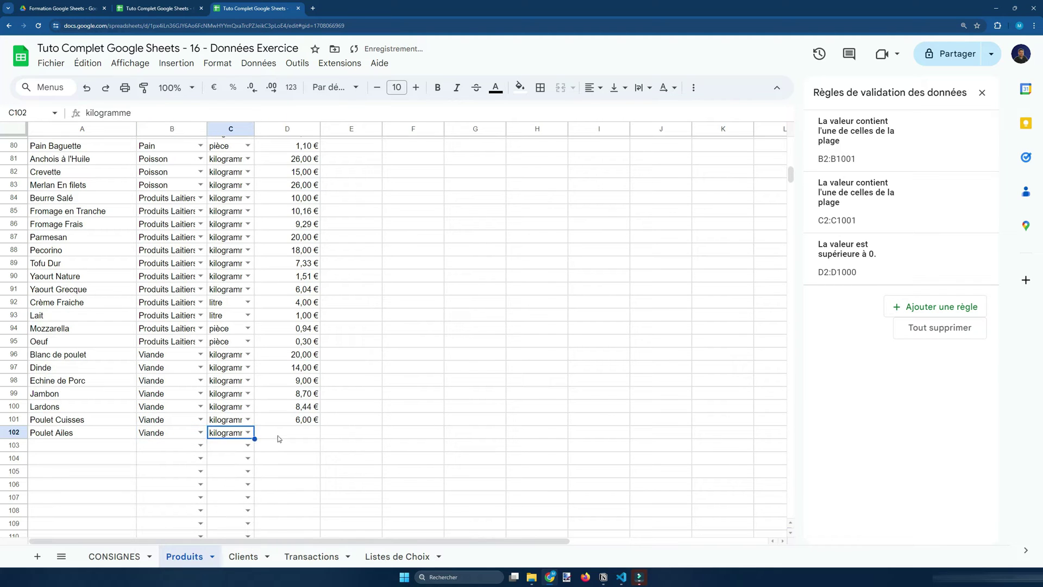
pyautogui.click(275, 434)
pyautogui.write('5,2')
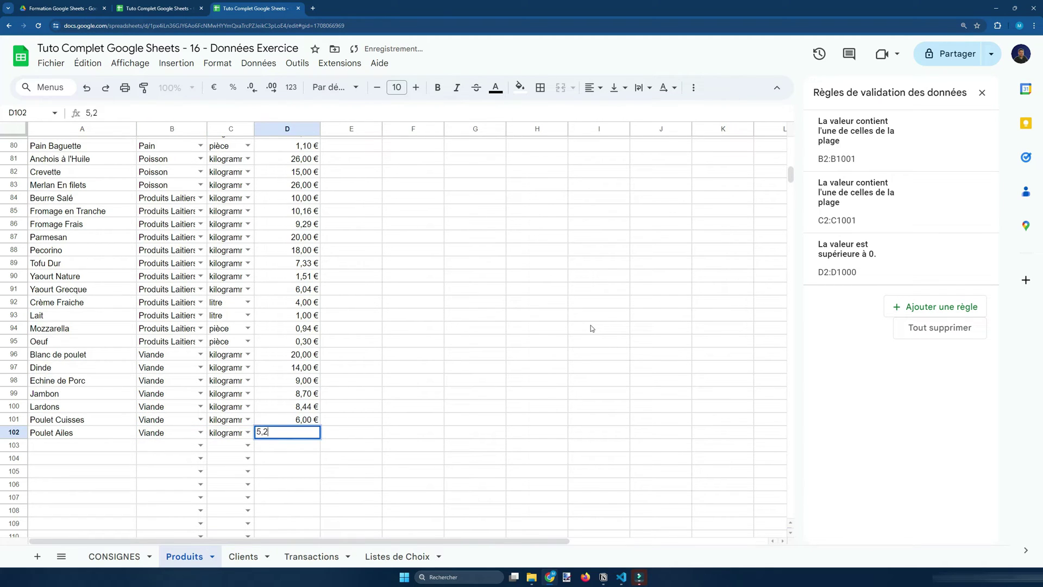
pyautogui.press('Return')
pyautogui.press('Up')
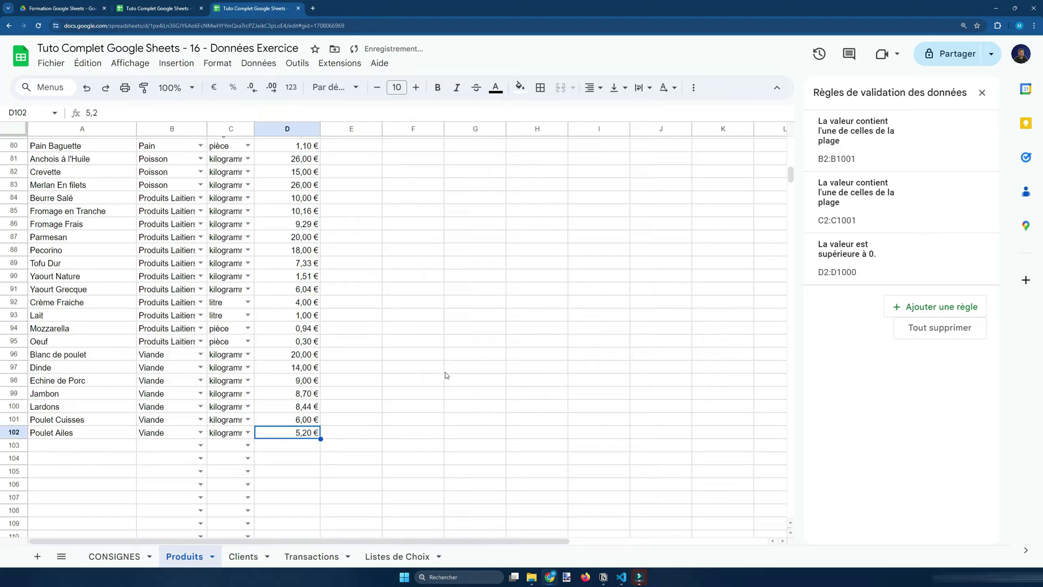
# Step: Choose Poulet Ailes as the designation in G17 of the Transactions sheet and inspect the category formula in F17
pyautogui.scroll(-3, 422, 368)
pyautogui.hotkey('ctrl', 'shift', 'pagedown')
pyautogui.hotkey('ctrl', 'shift', 'pagedown')
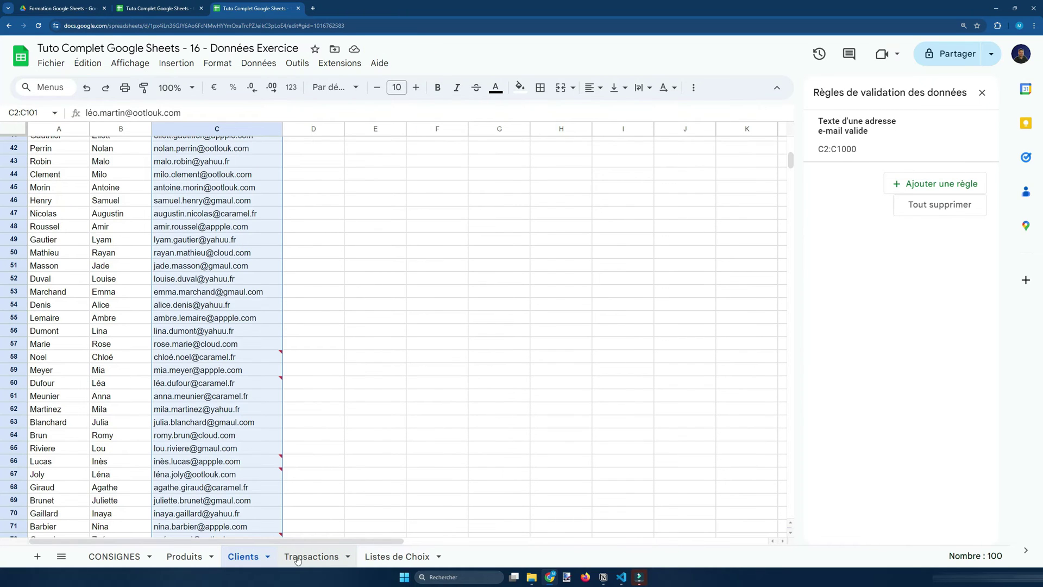
pyautogui.click(614, 352)
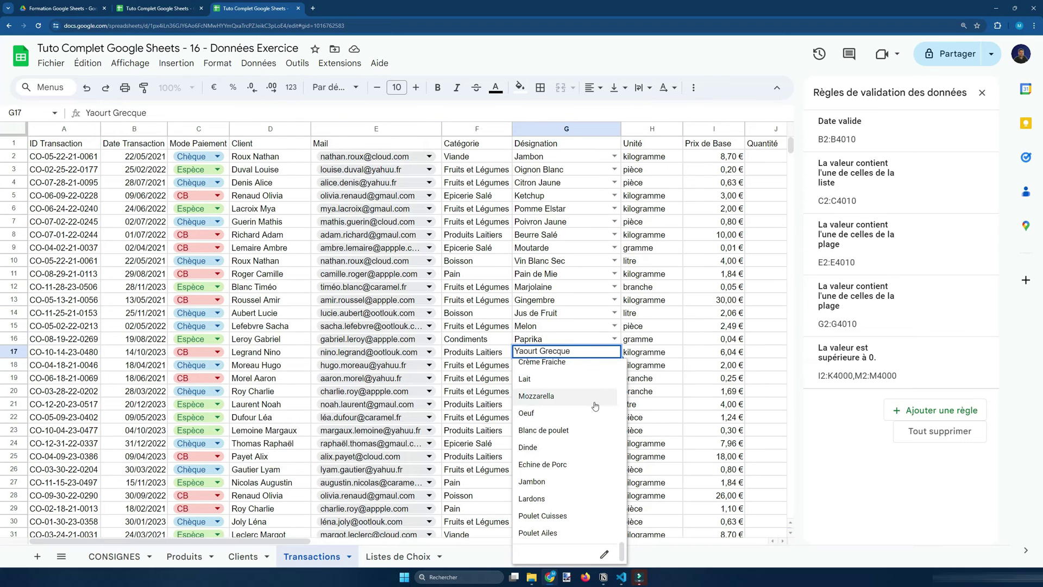
pyautogui.click(554, 533)
pyautogui.click(499, 358)
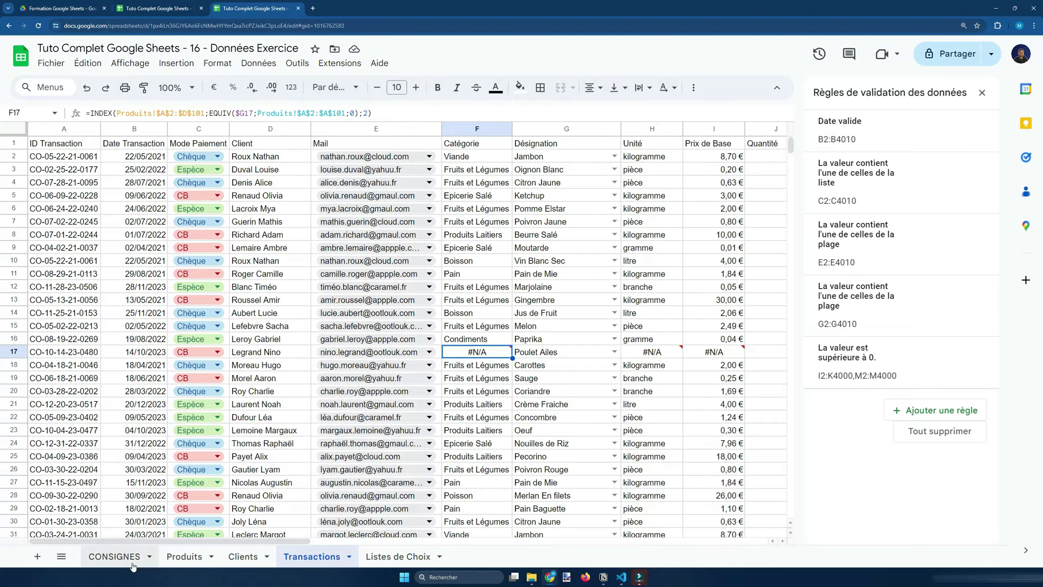
# Step: Examine the last rows of the Produits and Clients sheets to see how far the lookup ranges must extend
pyautogui.click(183, 556)
pyautogui.click(39, 312)
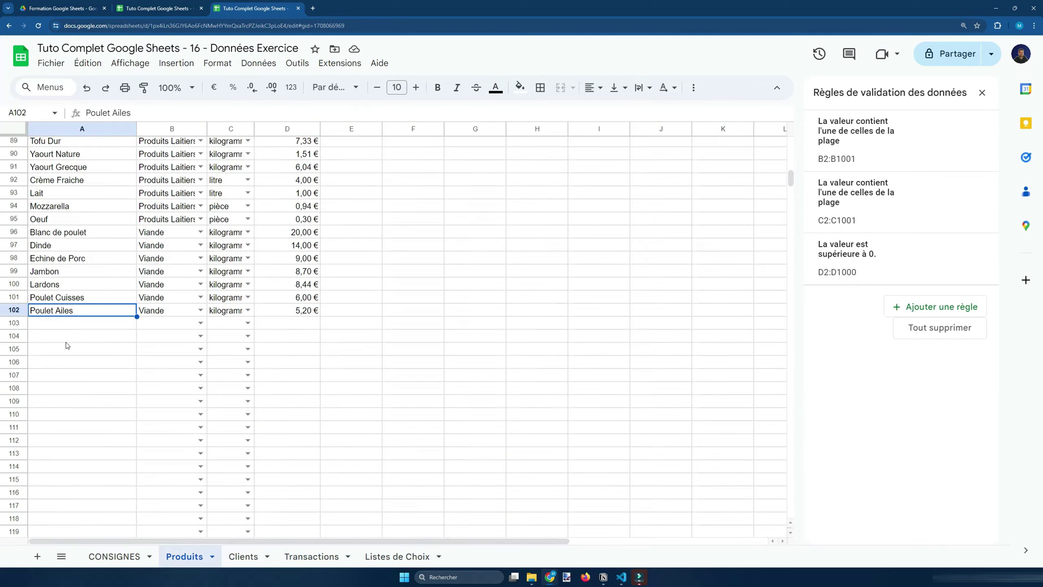
pyautogui.scroll(-20, 66, 346)
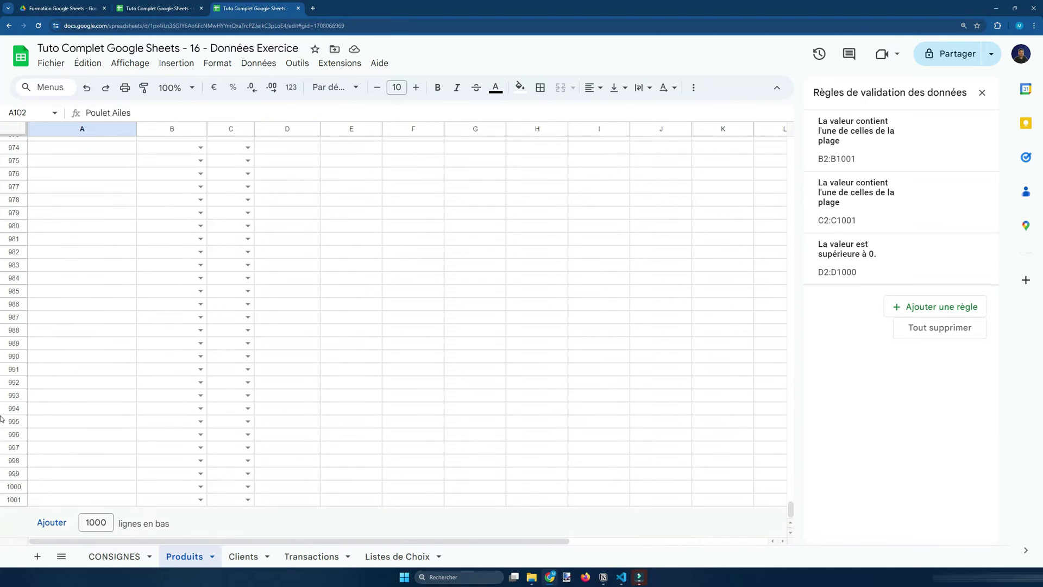
pyautogui.click(78, 491)
pyautogui.click(68, 499)
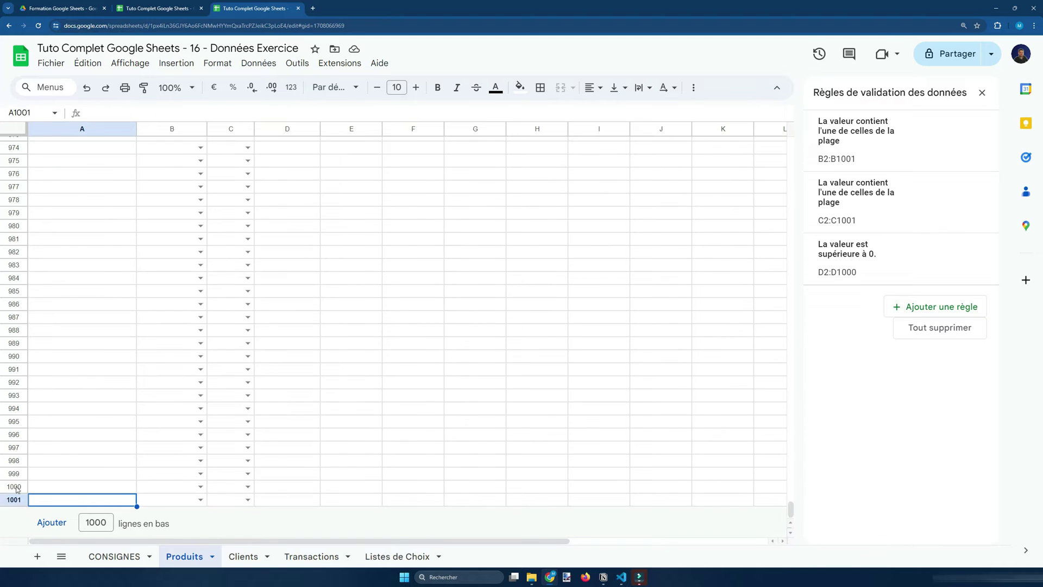
pyautogui.click(17, 487)
pyautogui.click(247, 558)
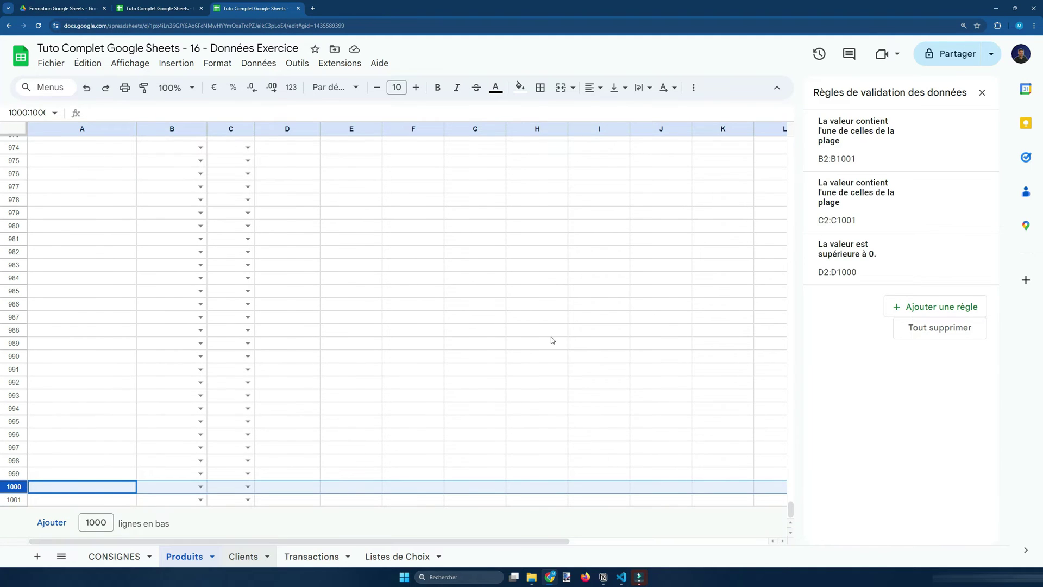
pyautogui.scroll(-10, 555, 328)
# Step: In F2 of the Transactions sheet, extend the category formula's ranges to Produits!$A$2:$D$1000 and Produits!$A$2:$A$1000
pyautogui.click(312, 556)
pyautogui.click(465, 156)
pyautogui.click(205, 113)
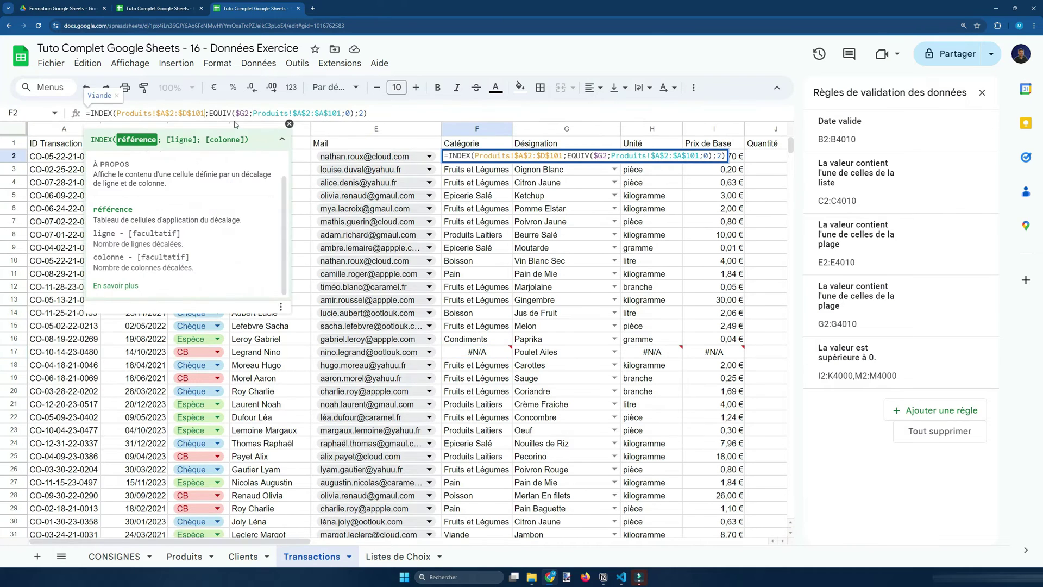
pyautogui.press('BackSpace')
pyautogui.write('00')
pyautogui.press('Right')
pyautogui.press('Right')
pyautogui.press('Right')
pyautogui.press('Right')
pyautogui.press('Right')
pyautogui.press('Right')
pyautogui.press('Right')
pyautogui.press('Right')
pyautogui.press('Right')
pyautogui.press('Right')
pyautogui.press('Right')
pyautogui.press('Right')
pyautogui.press('Right')
pyautogui.press('Right')
pyautogui.press('Right')
pyautogui.press('Right')
pyautogui.press('Right')
pyautogui.press('Right')
pyautogui.press('Right')
pyautogui.press('Right')
pyautogui.press('Right')
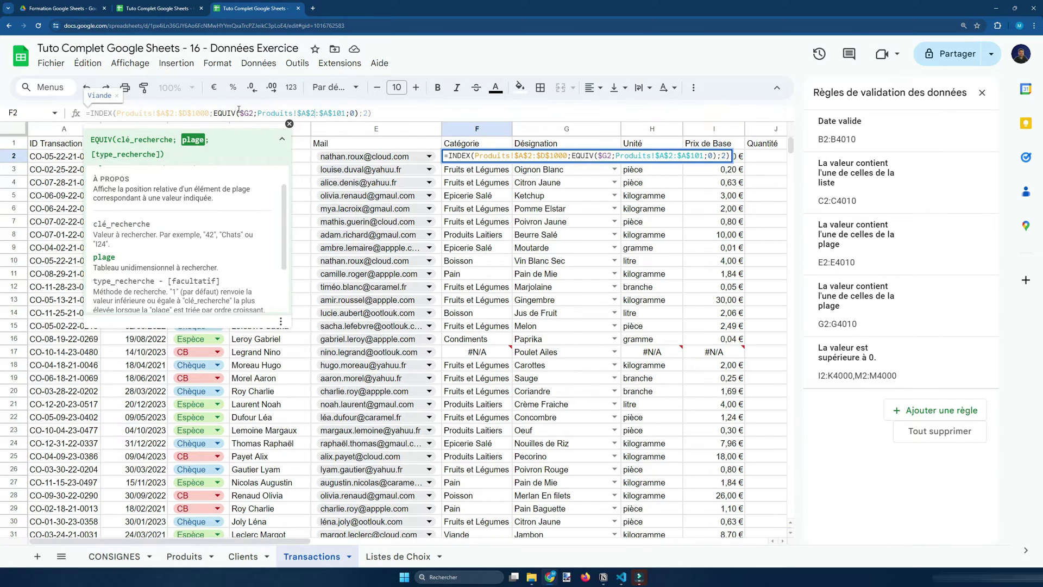
pyautogui.press('Right')
pyautogui.press('Right')
pyautogui.press('BackSpace')
pyautogui.write('00')
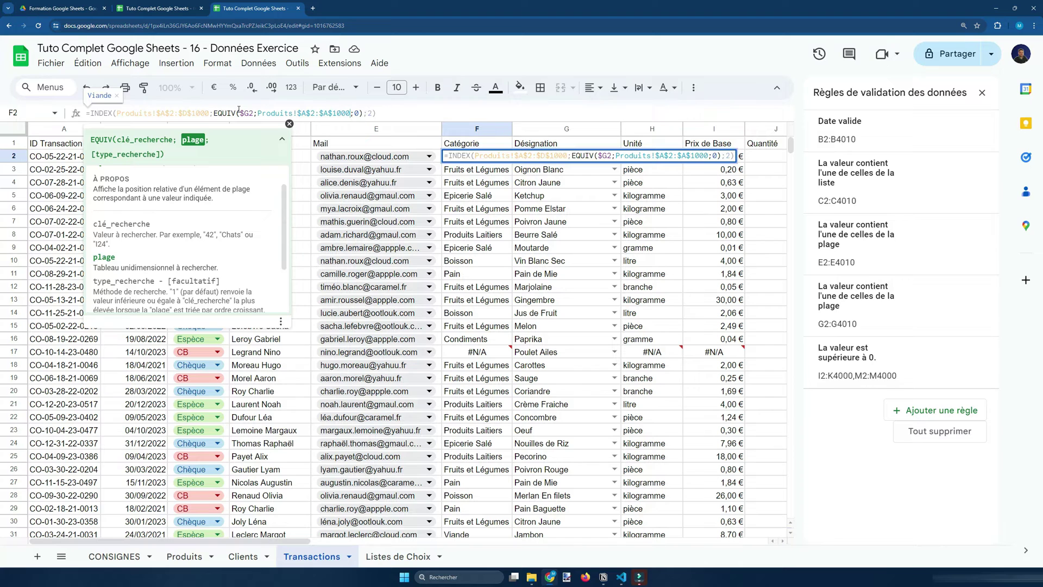
pyautogui.press('Return')
# Step: Copy the category formula from F2 down to F3:F4010 and clear the unused rows from F4001 to F4010
pyautogui.press('Up')
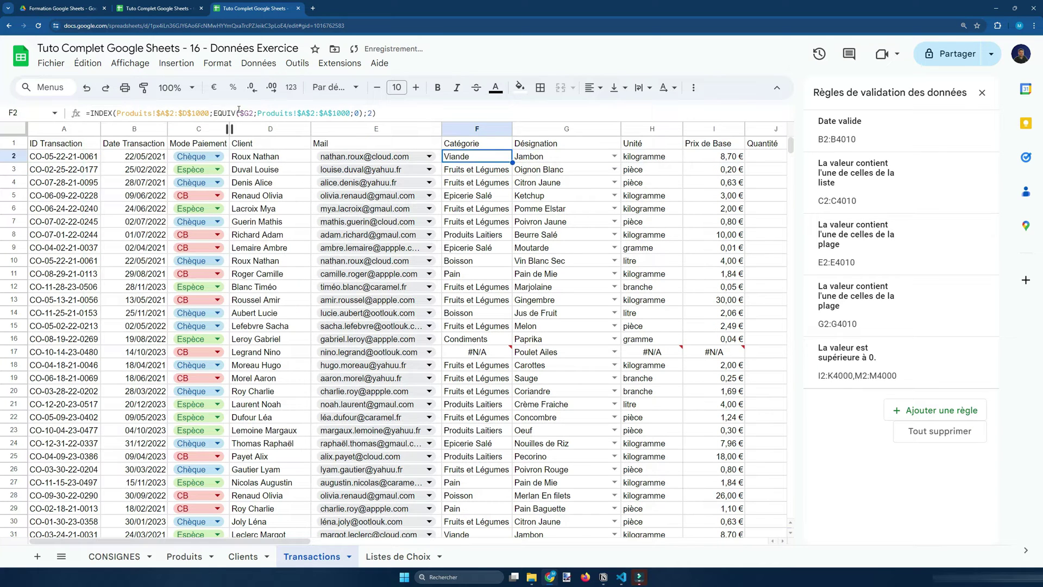
pyautogui.press('Down')
pyautogui.hotkey('ctrl', 'shift', 'Down')
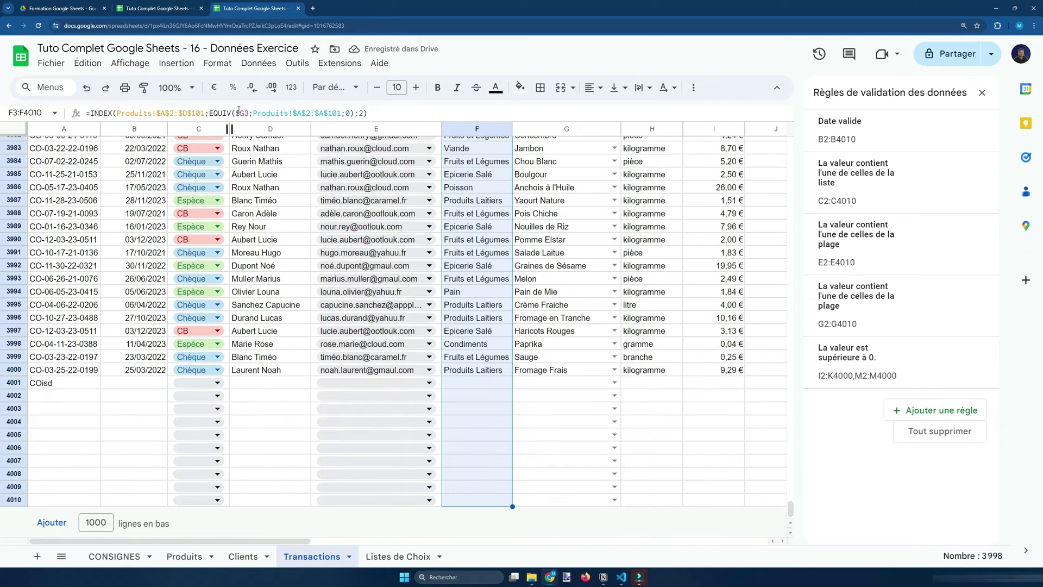
pyautogui.write('=INDEX(Produits!$A$2:$D$1000;EQUIV($G3;Produits!$A$2:$A$1000;0);2)')
pyautogui.moveTo(504, 385); pyautogui.dragTo(489, 499)
pyautogui.press('Delete')
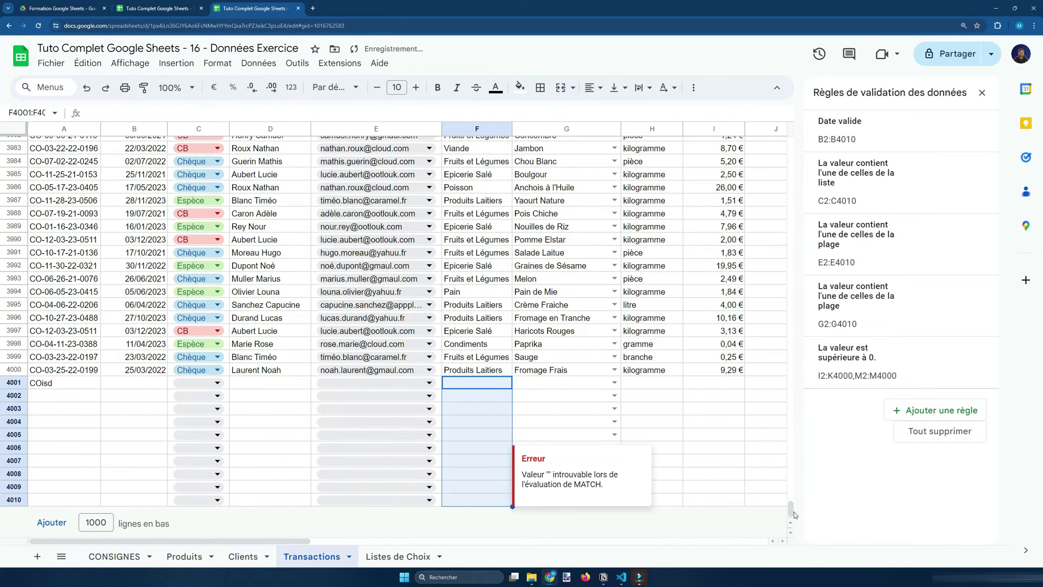
# Step: Set the unit formula's ranges in H2 to Produits!$A$2:$D$100 for INDEX and Produits!$A$2:$A$1000 for EQUIV
pyautogui.press('Right')
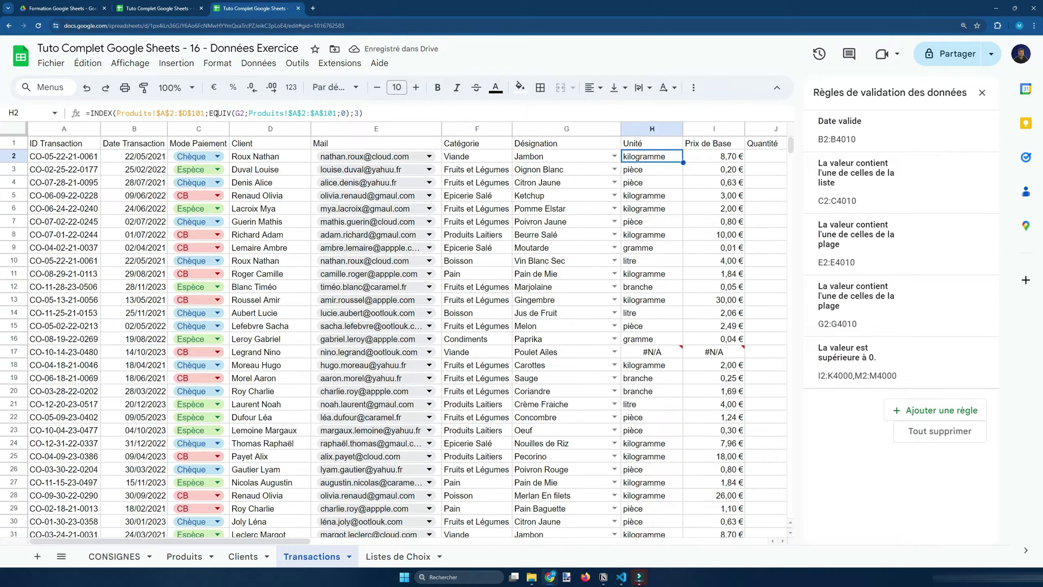
pyautogui.click(209, 113)
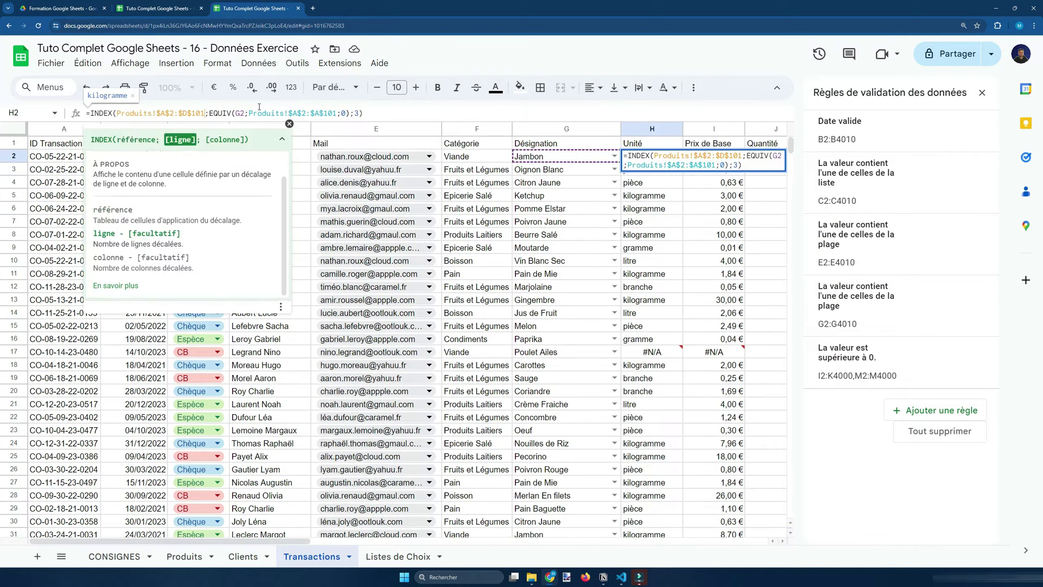
pyautogui.press('Left')
pyautogui.press('BackSpace')
pyautogui.write('0')
pyautogui.click(337, 113)
pyautogui.press('BackSpace')
pyautogui.write('00')
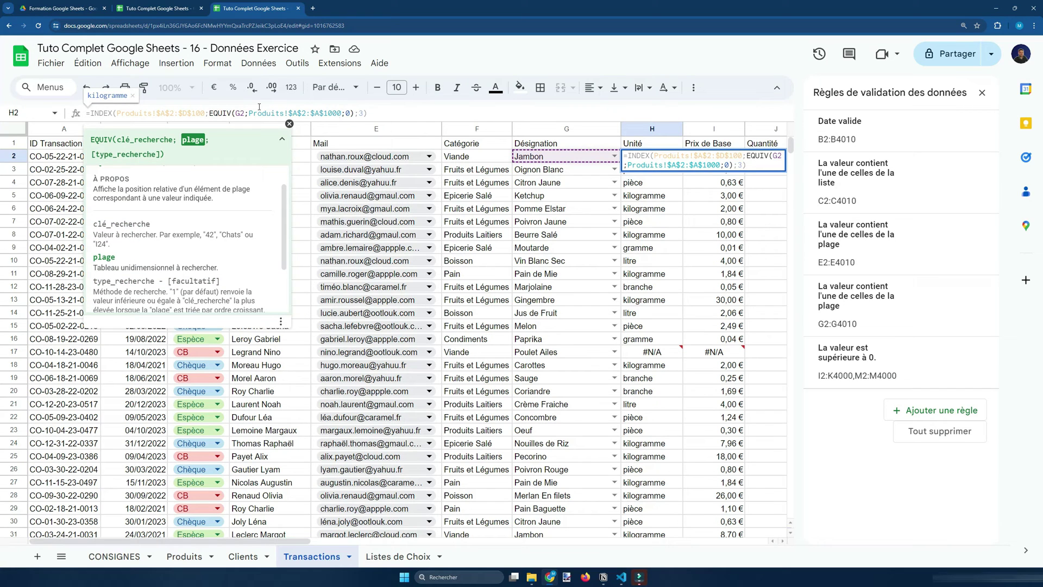
pyautogui.press('Return')
pyautogui.press('Up')
# Step: Extend the base price formula's ranges in I2 to Produits!$A$2:$D$1000 and Produits!$A$2:$A$1000
pyautogui.press('Right')
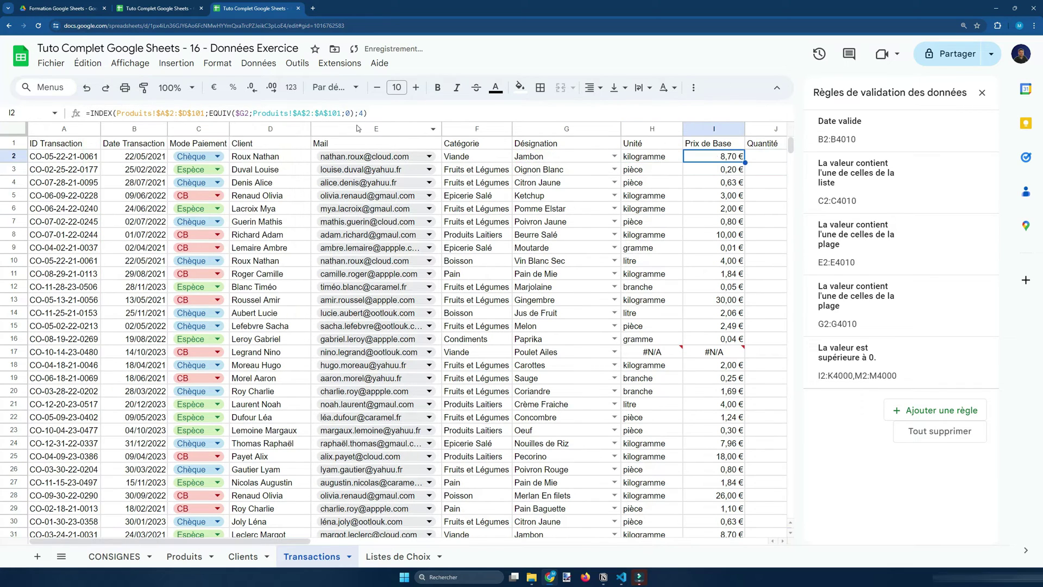
pyautogui.click(209, 111)
pyautogui.press('Left')
pyautogui.press('BackSpace')
pyautogui.write('00')
pyautogui.hotkey('ctrl', 'Right')
pyautogui.hotkey('ctrl', 'Right')
pyautogui.hotkey('ctrl', 'Right')
pyautogui.hotkey('ctrl', 'Right')
pyautogui.hotkey('ctrl', 'Right')
pyautogui.hotkey('ctrl', 'Right')
pyautogui.hotkey('ctrl', 'Right')
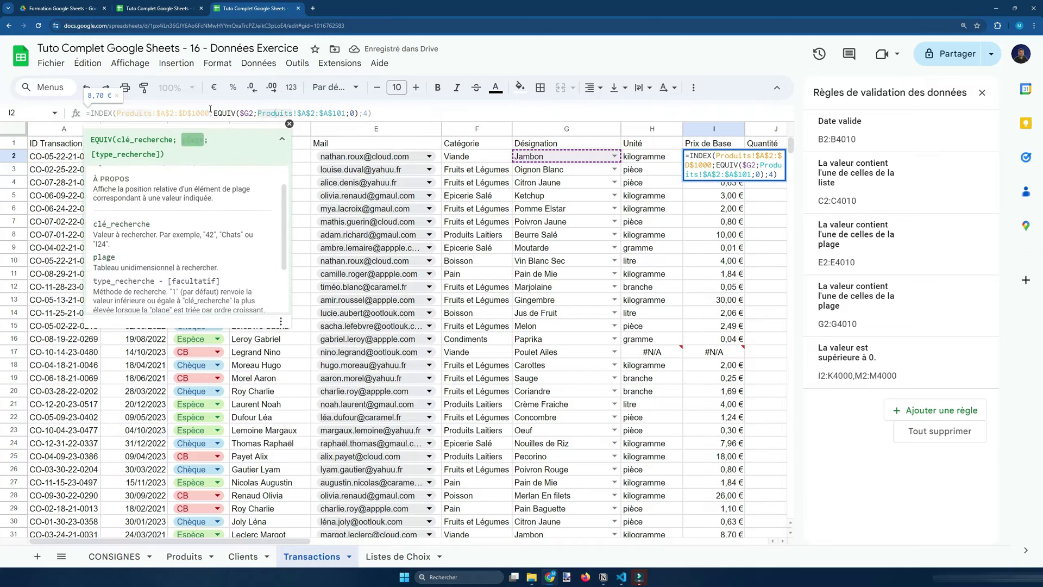
pyautogui.press('BackSpace')
pyautogui.write('00')
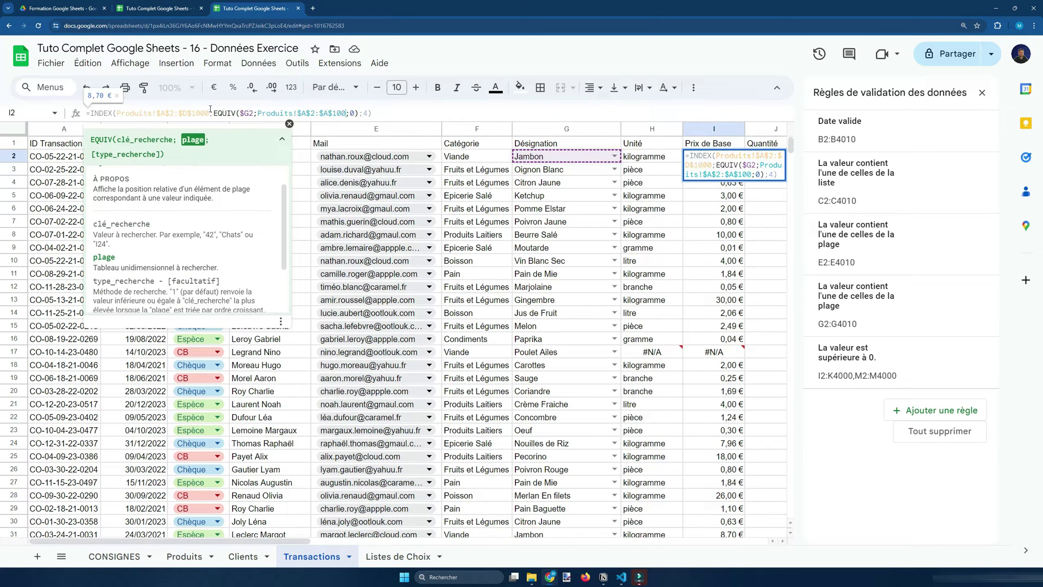
pyautogui.press('Return')
# Step: Paste the unit and base price formulas from H2:I2 into H3:I4010 and clear H4001:I4010
pyautogui.hotkey('shift', 'Left')
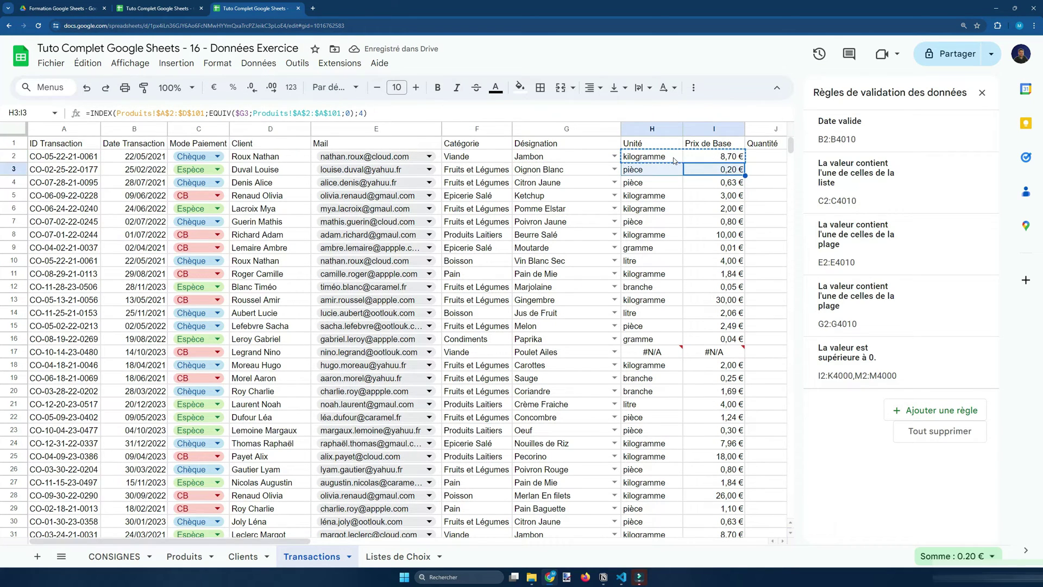
pyautogui.hotkey('ctrl', 'shift', 'Down')
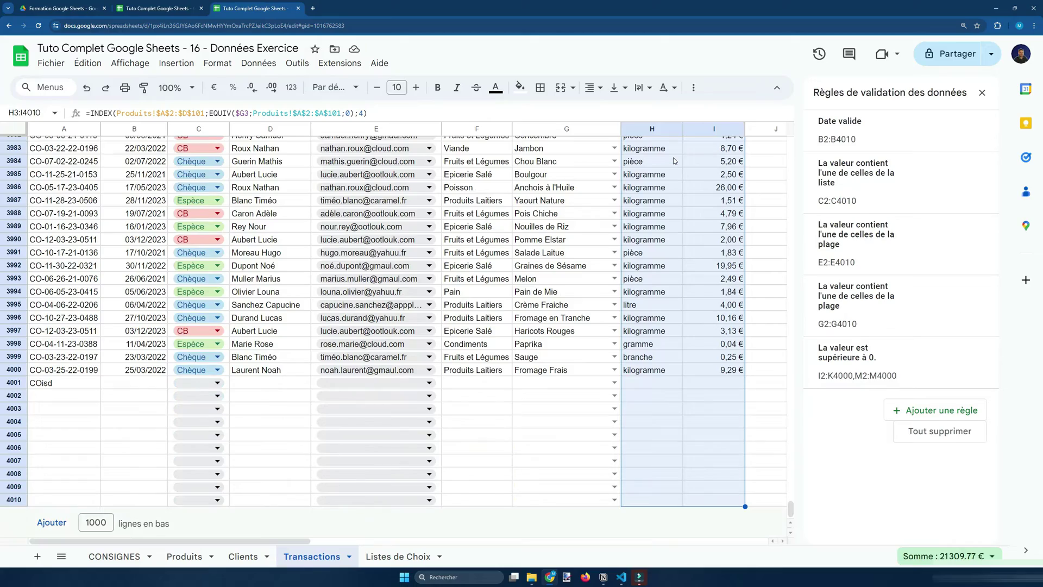
pyautogui.hotkey('ctrl', 'v')
pyautogui.moveTo(790, 145); pyautogui.dragTo(787, 539)
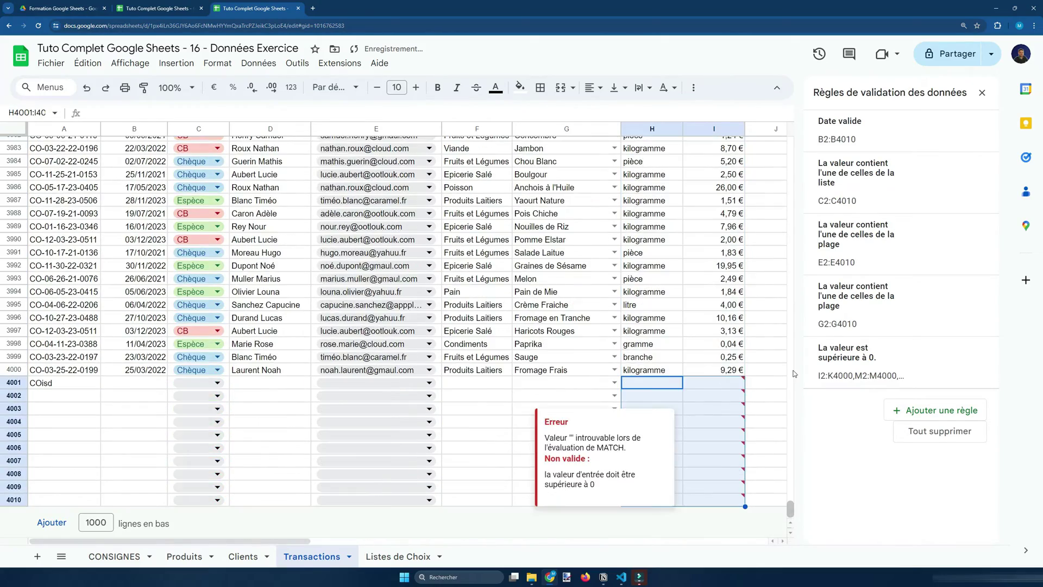
# Step: Correct the INDEX range of the unit formula in H2 to Produits!$A$2:$D$1000
pyautogui.moveTo(791, 509); pyautogui.dragTo(790, 142)
pyautogui.click(652, 157)
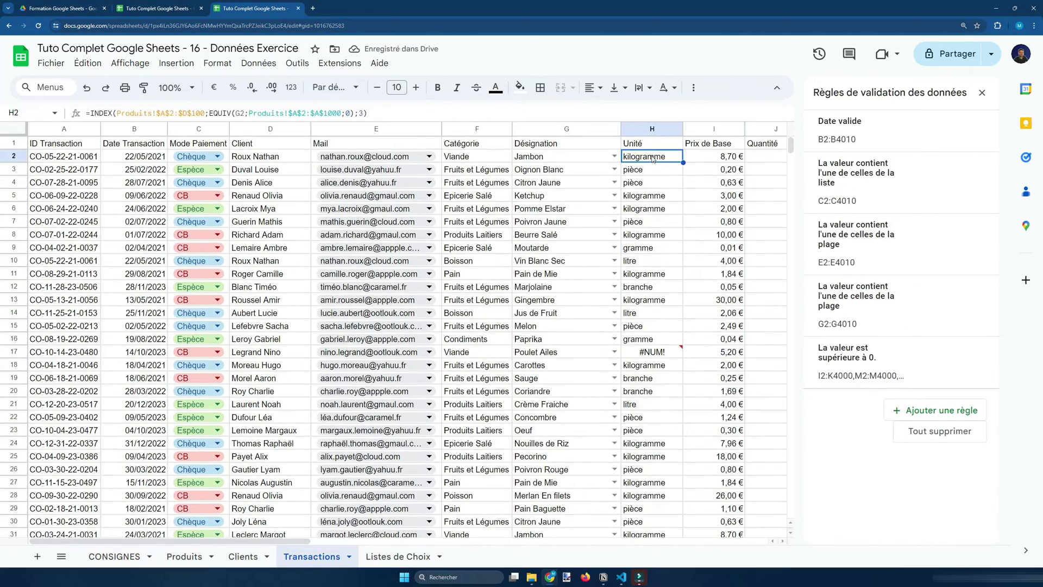
pyautogui.press('Right')
pyautogui.press('Left')
pyautogui.click(206, 113)
pyautogui.write('0')
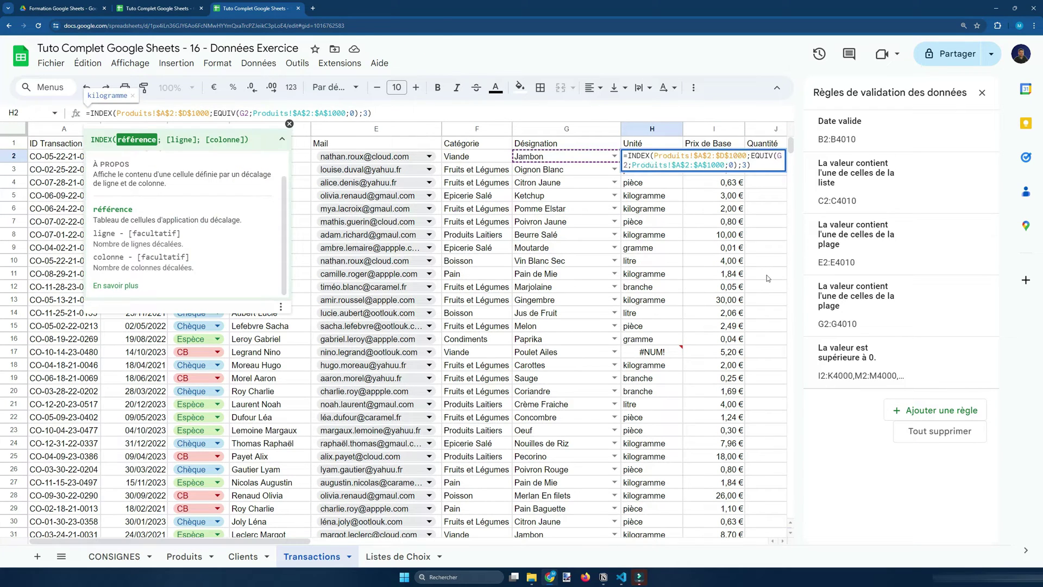
pyautogui.press('Return')
pyautogui.press('Up')
pyautogui.press('Right')
pyautogui.press('Left')
pyautogui.press('Left')
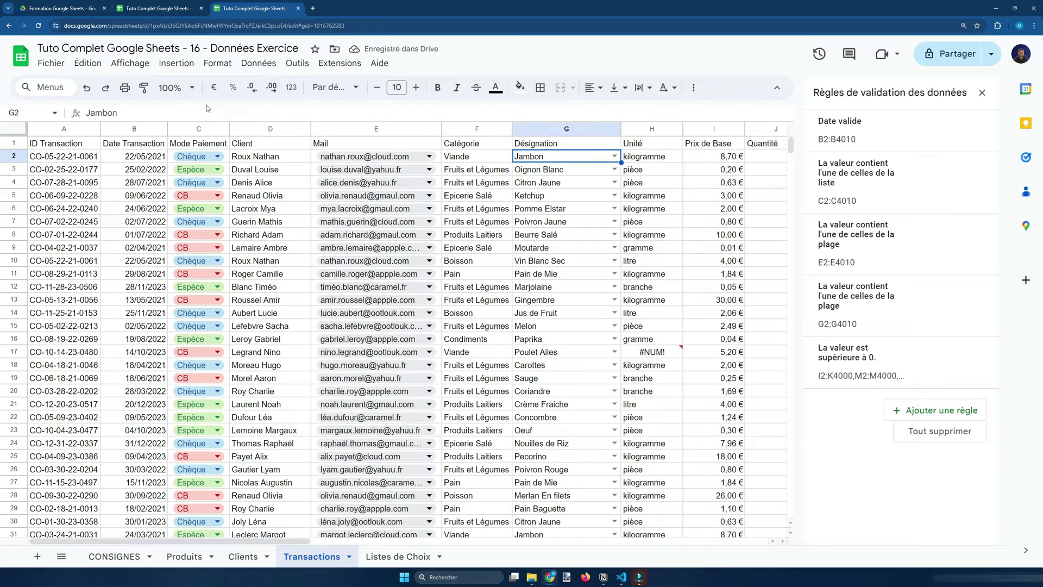
# Step: Copy the formulas in H2:I2 down to H3:I4010 and clear the unused rows in H4001:I4010
pyautogui.moveTo(628, 157); pyautogui.dragTo(697, 154)
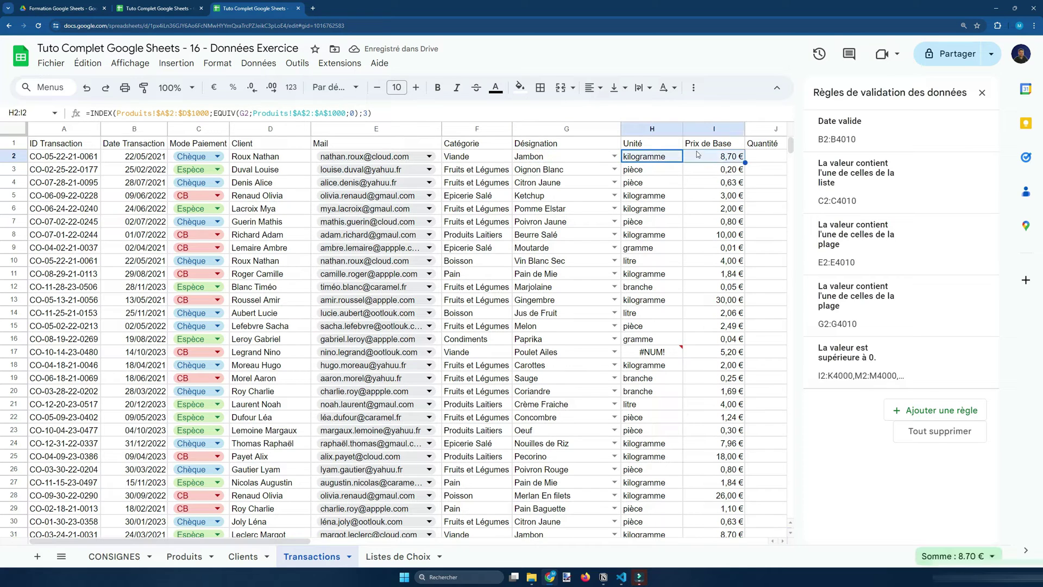
pyautogui.hotkey('ctrl', 'c')
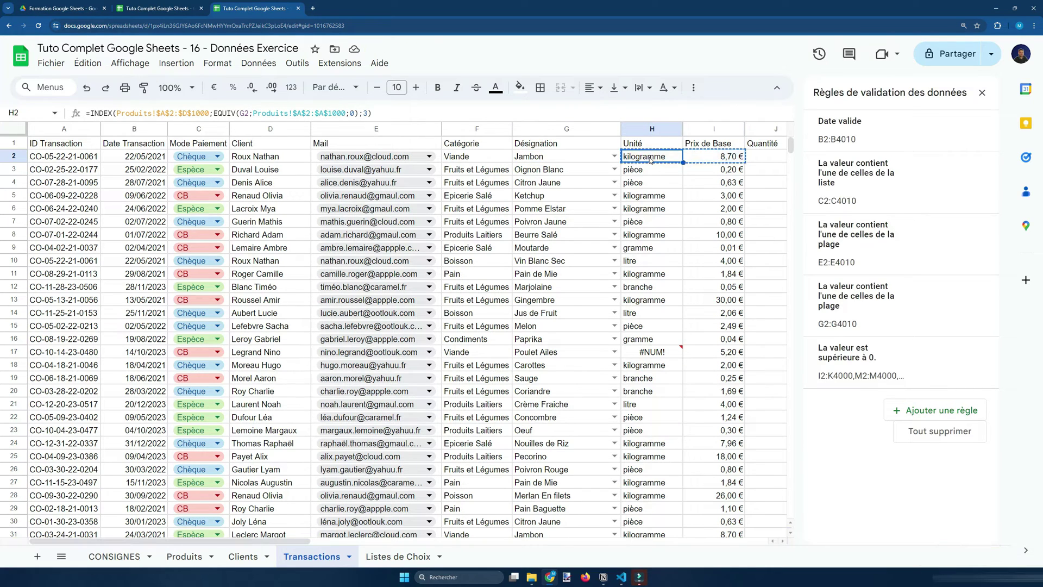
pyautogui.press('Down')
pyautogui.hotkey('ctrl', 'v')
pyautogui.hotkey('ctrl', 'shift', 'Down')
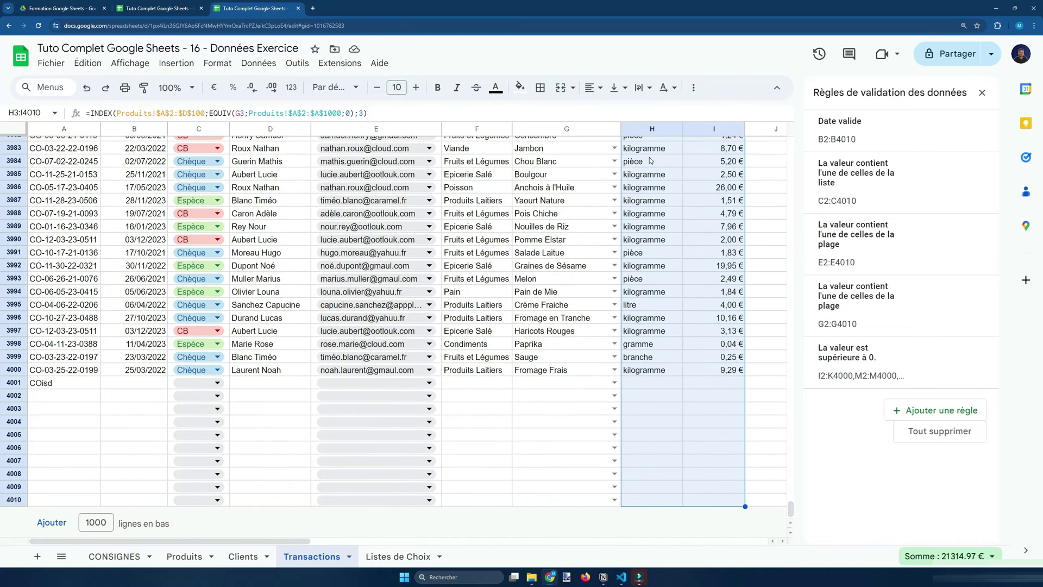
pyautogui.hotkey('ctrl', 'v')
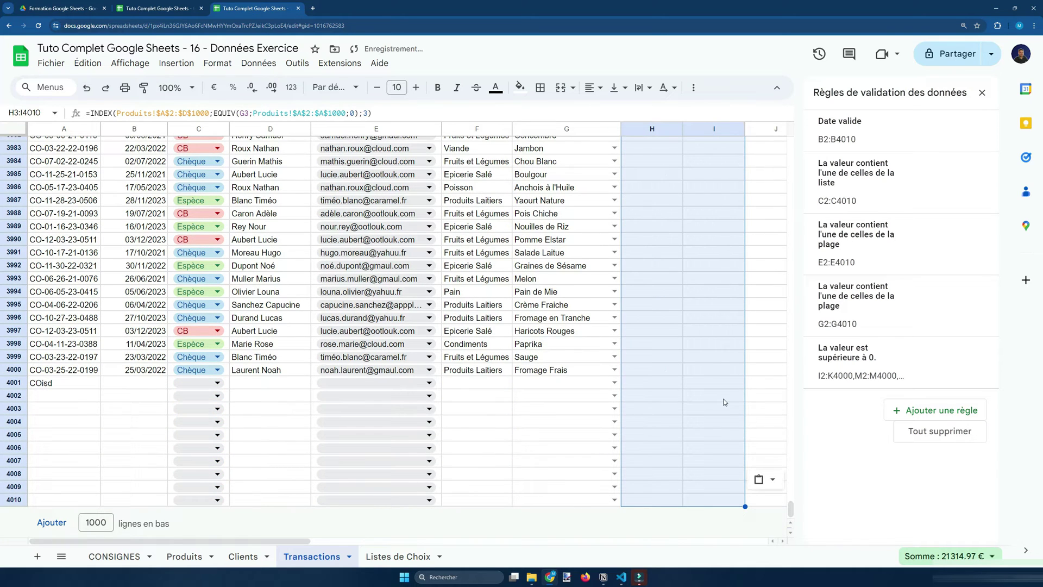
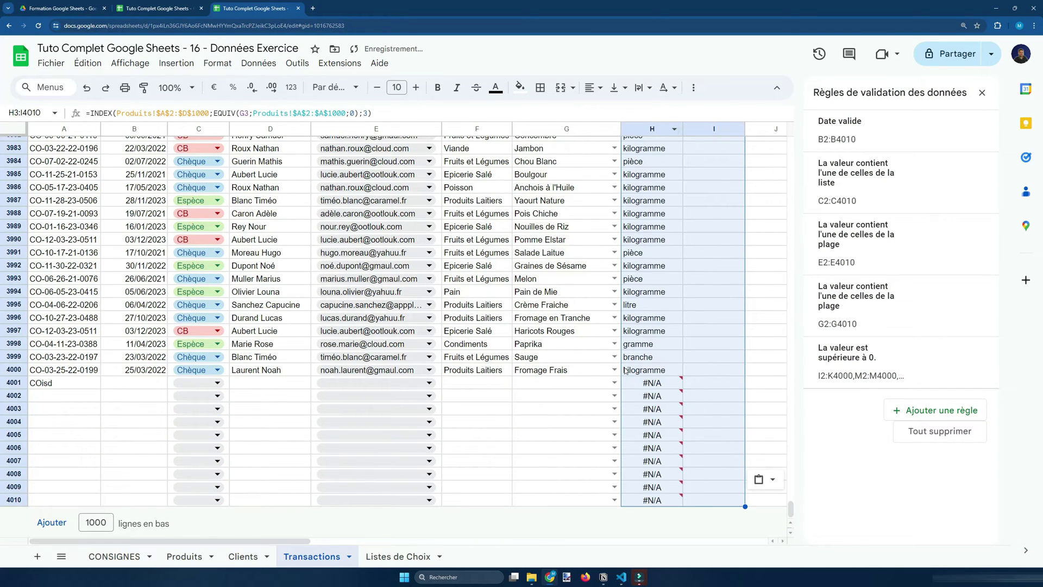
pyautogui.click(645, 384)
pyautogui.press('Down')
pyautogui.moveTo(646, 384); pyautogui.dragTo(685, 504)
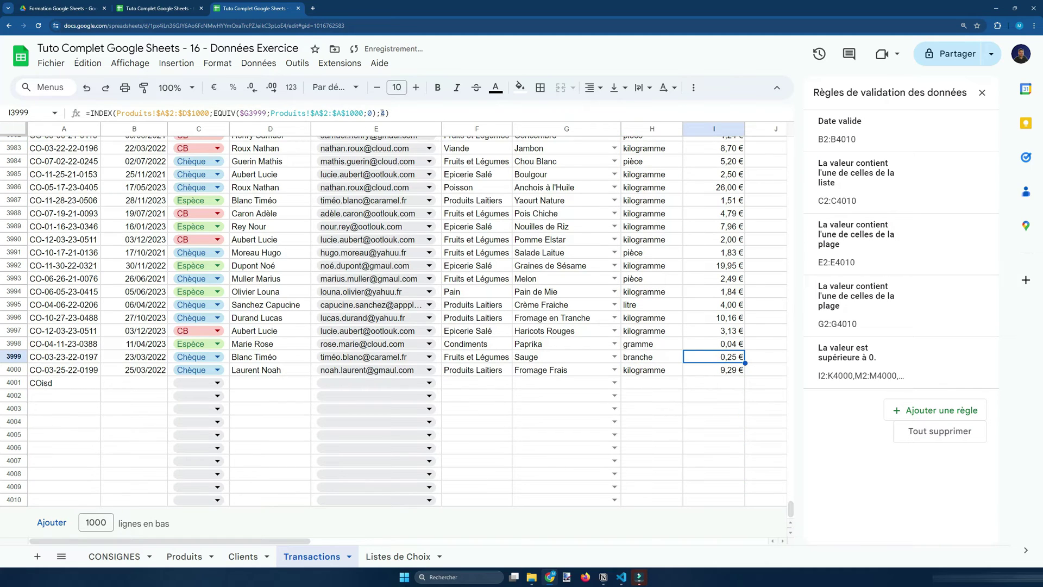
# Step: Compare the unit and base price formulas in columns H and I, and inspect the client formula in D2
pyautogui.press('Left')
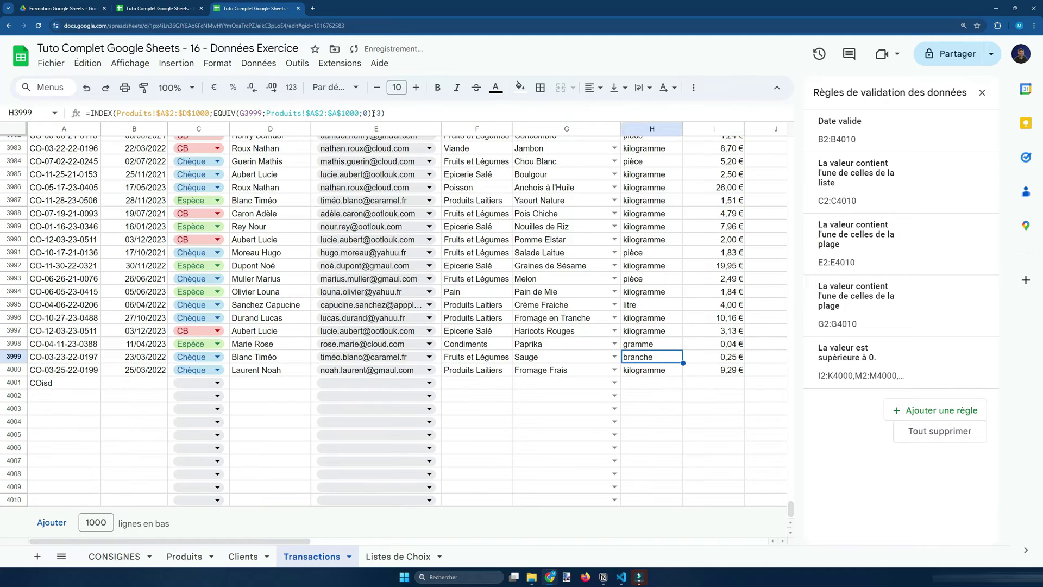
pyautogui.press('Right')
pyautogui.press('Left')
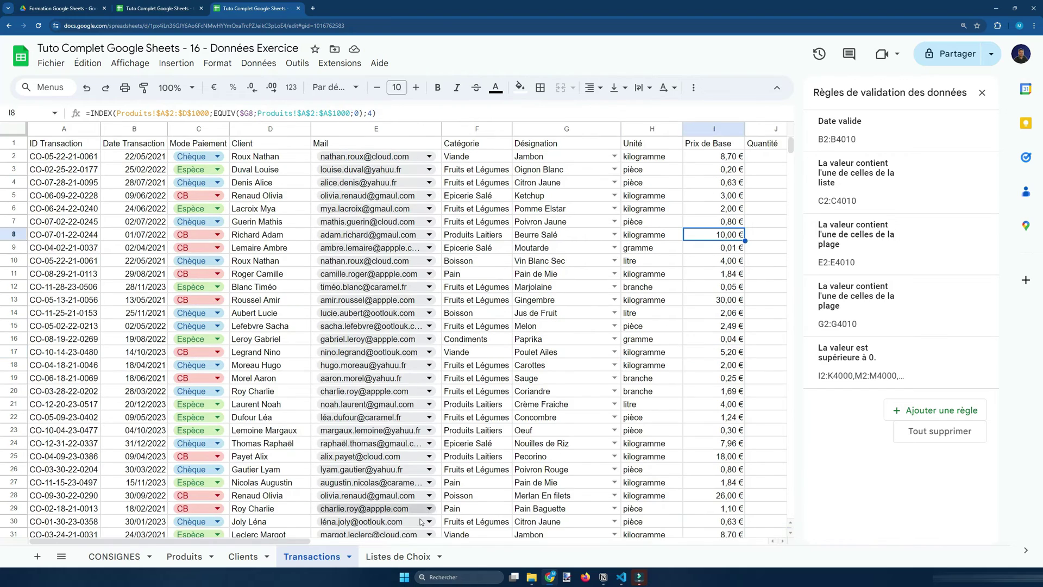
pyautogui.press('Right')
pyautogui.press('Up')
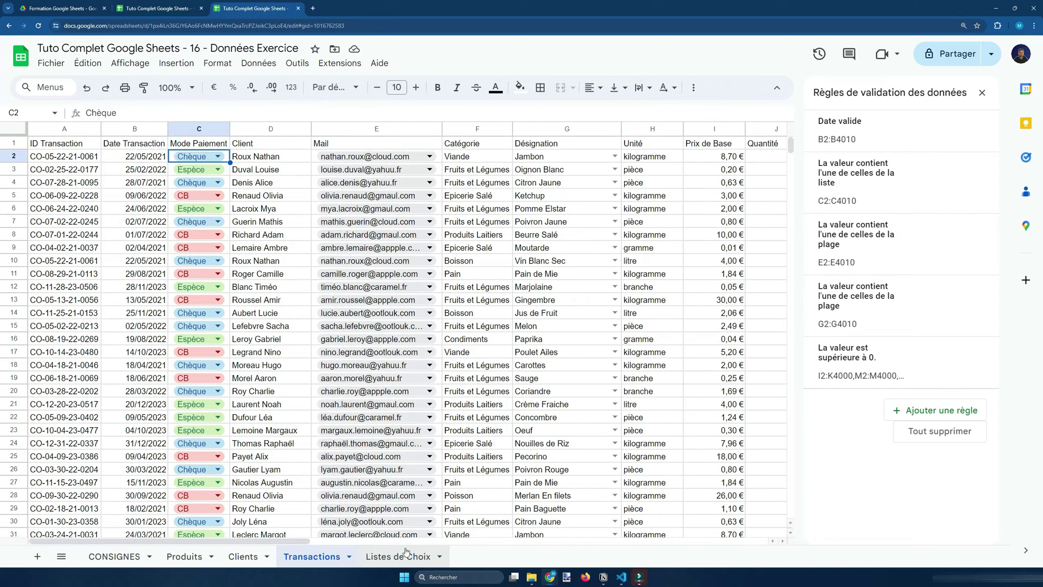
pyautogui.press('Right')
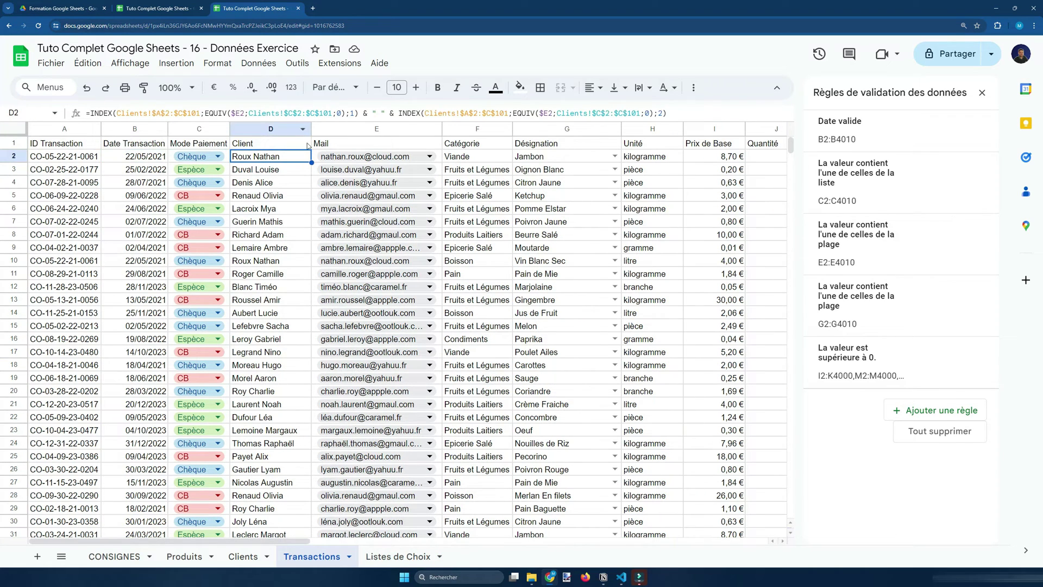
# Step: In the client formula in D2, extend the first INDEX range to Clients!$A$2:$C$1000 and its EQUIV range to Clients!$C$2:$C$1000
pyautogui.click(239, 115)
pyautogui.press('BackSpace')
pyautogui.write('00')
pyautogui.hotkey('ctrl', 'Right')
pyautogui.hotkey('ctrl', 'Right')
pyautogui.hotkey('ctrl', 'Right')
pyautogui.hotkey('ctrl', 'Right')
pyautogui.hotkey('ctrl', 'Right')
pyautogui.hotkey('ctrl', 'Right')
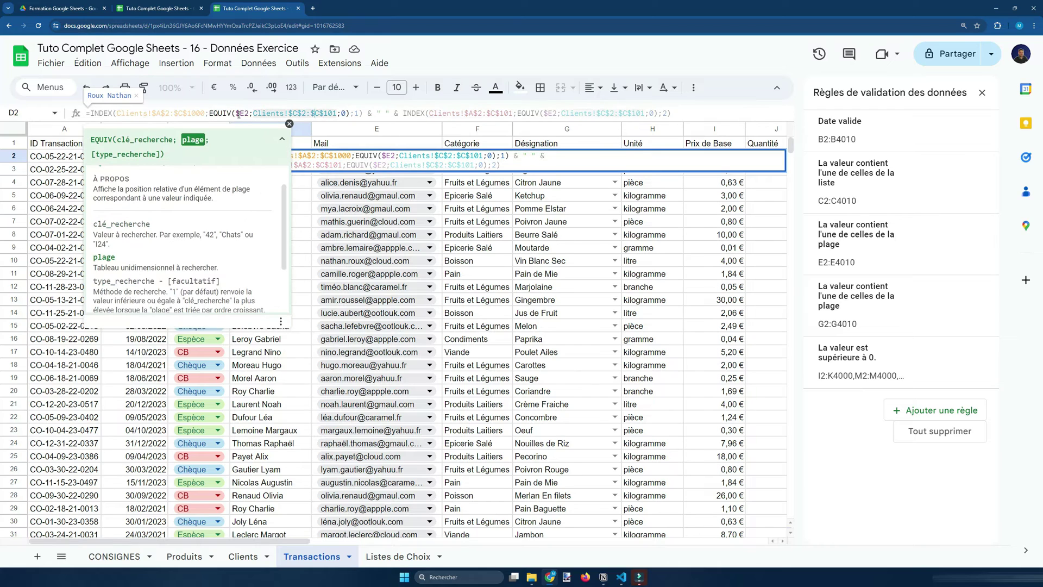
pyautogui.press('BackSpace')
pyautogui.write('00')
# Step: Extend the second INDEX and EQUIV ranges of the D2 client formula to Clients!$A$2:$C$1000 and Clients!$C$2:$C$1000
pyautogui.hotkey('ctrl', 'Right')
pyautogui.hotkey('ctrl', 'Right')
pyautogui.hotkey('ctrl', 'Right')
pyautogui.hotkey('ctrl', 'Right')
pyautogui.hotkey('ctrl', 'Right')
pyautogui.hotkey('ctrl', 'Right')
pyautogui.hotkey('ctrl', 'Right')
pyautogui.press('BackSpace')
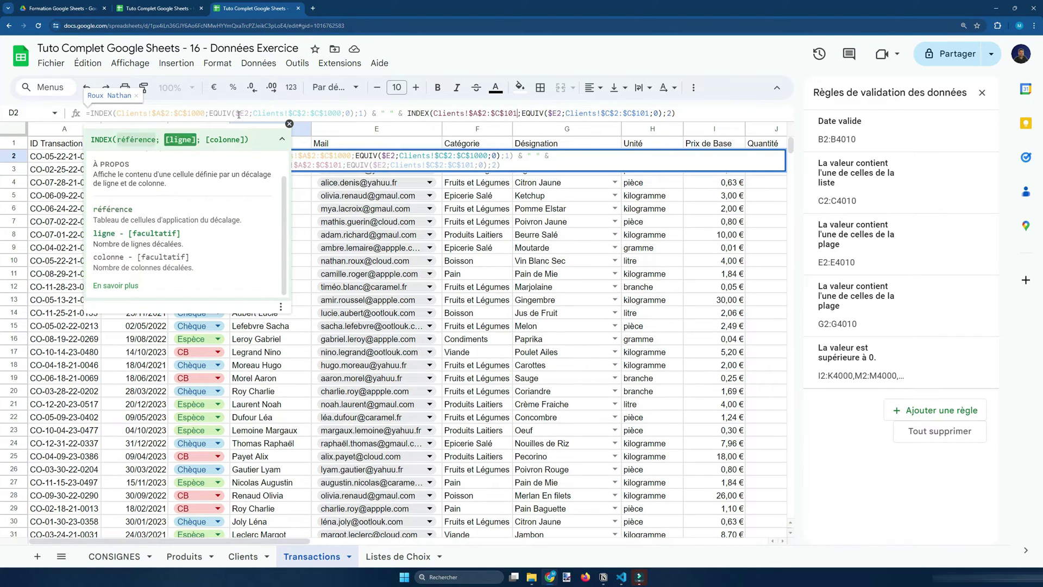
pyautogui.write('00')
pyautogui.hotkey('ctrl', 'Right')
pyautogui.hotkey('ctrl', 'Right')
pyautogui.hotkey('ctrl', 'Right')
pyautogui.hotkey('ctrl', 'Right')
pyautogui.hotkey('ctrl', 'Right')
pyautogui.hotkey('ctrl', 'Right')
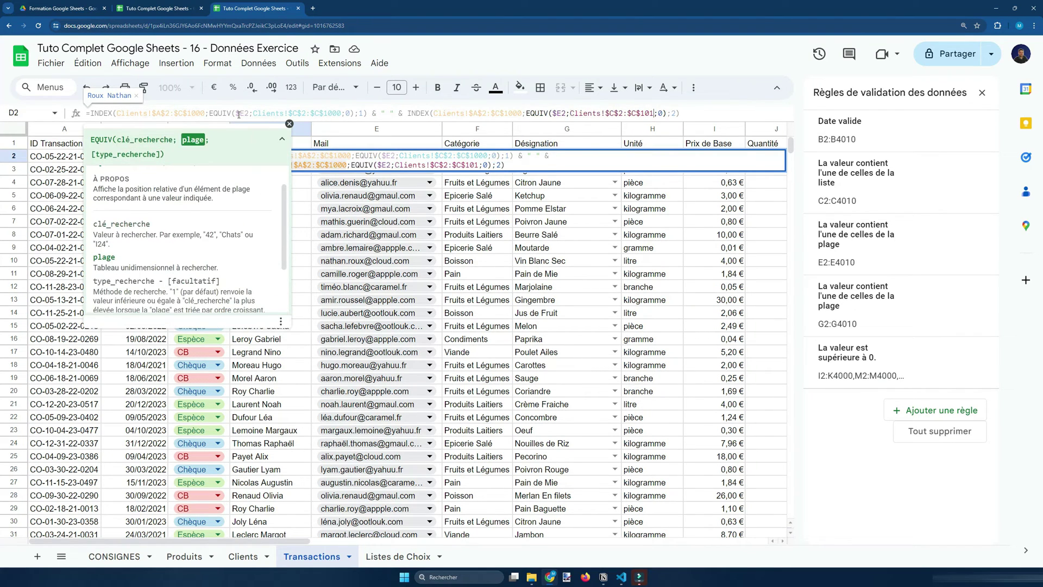
pyautogui.press('BackSpace')
pyautogui.write('00')
pyautogui.press('Return')
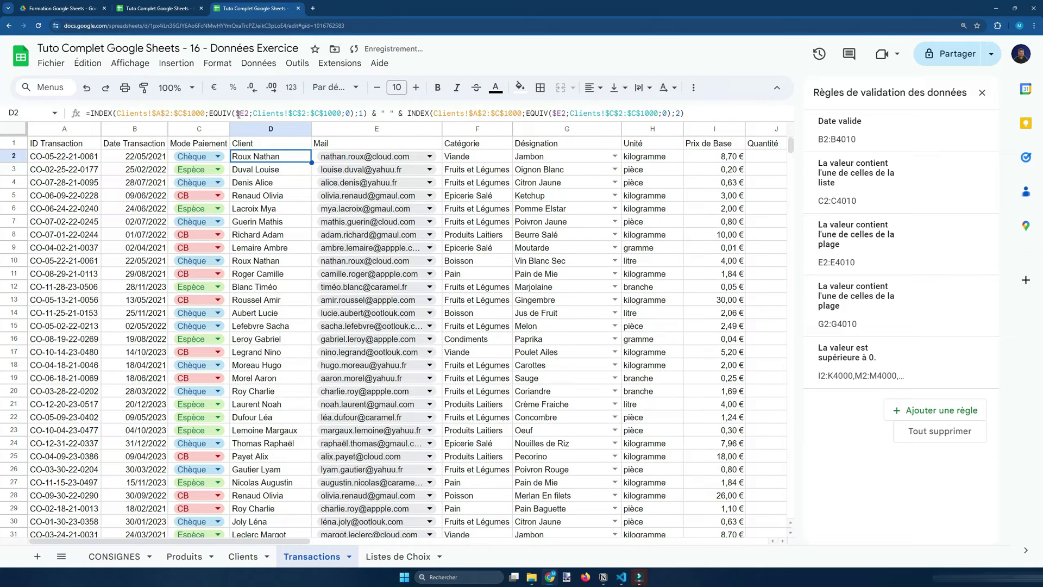
# Step: Copy the client formula from D2 down to D4010 and extend the category, unit and base price formulas from row 4000 to row 4010
pyautogui.press('Down')
pyautogui.hotkey('ctrl', 'shift', 'Down')
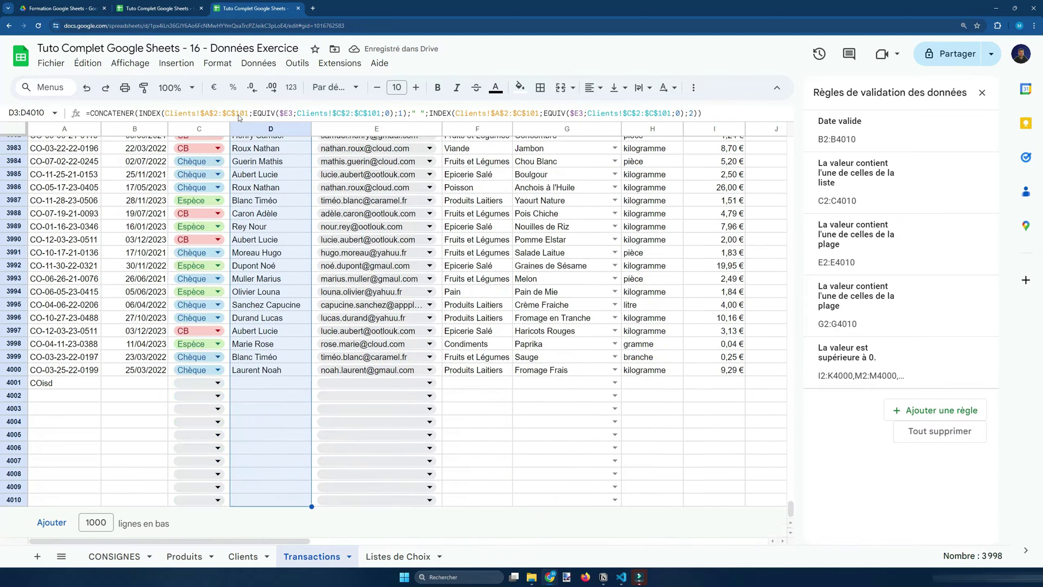
pyautogui.click(475, 369)
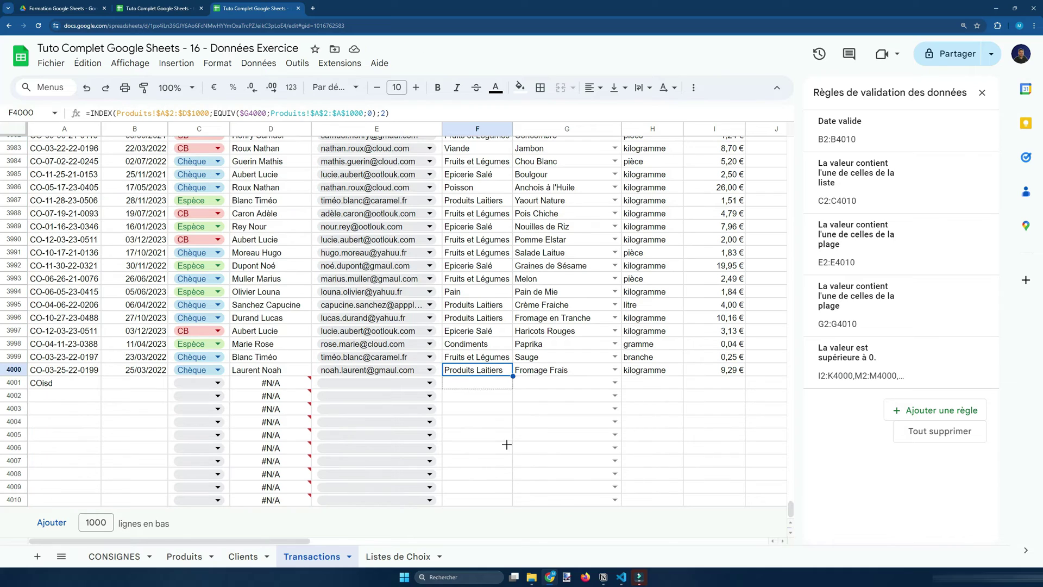
pyautogui.moveTo(513, 376); pyautogui.dragTo(520, 540)
pyautogui.moveTo(649, 370); pyautogui.dragTo(746, 500)
# Step: Test the product lookups by choosing Quatre-Épices as the designation in G4001, and clear that cell again
pyautogui.moveTo(324, 541); pyautogui.dragTo(460, 547)
pyautogui.click(347, 383)
pyautogui.click(250, 383)
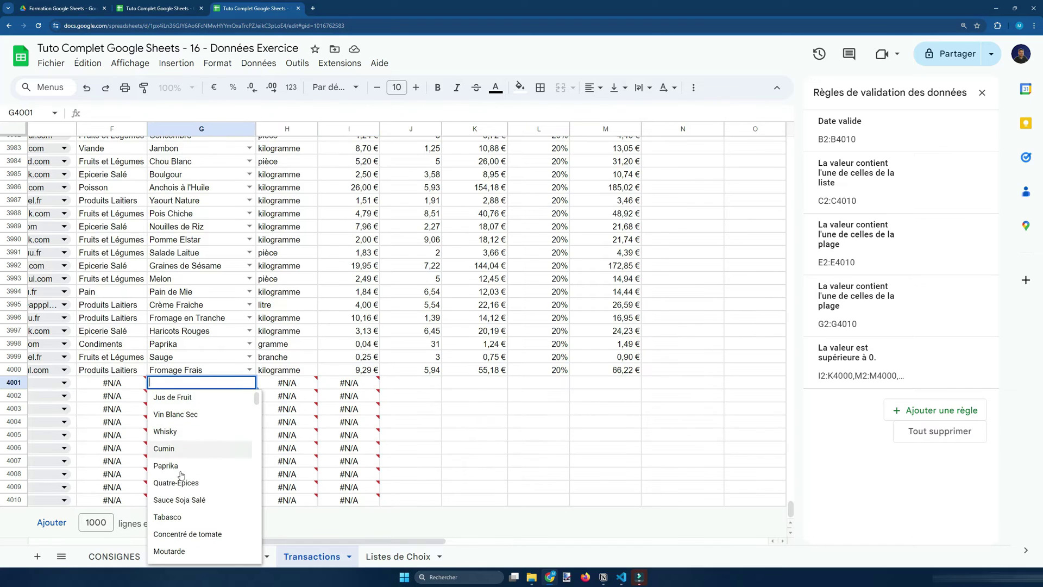
pyautogui.click(180, 481)
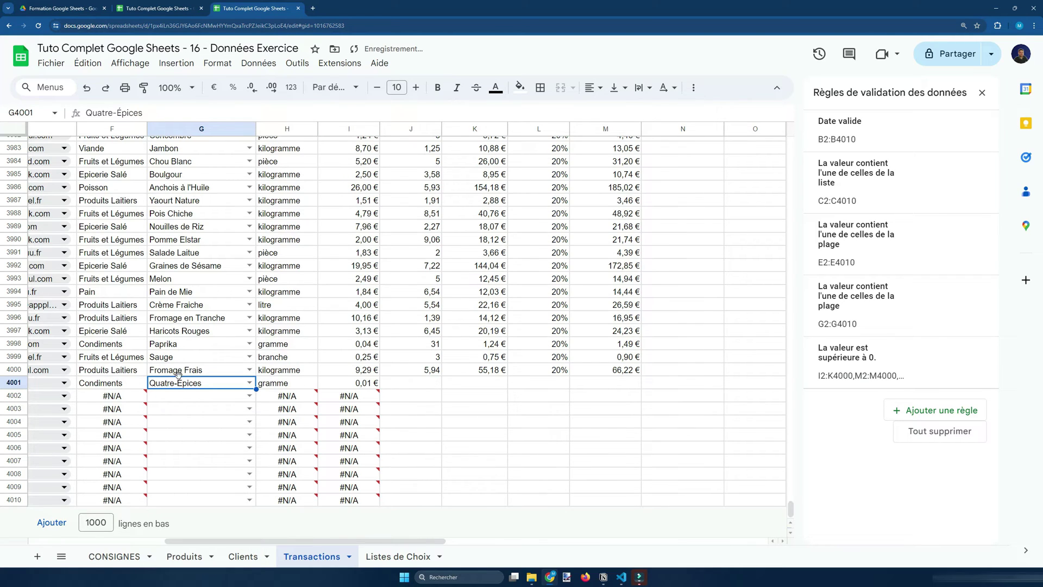
pyautogui.press('Delete')
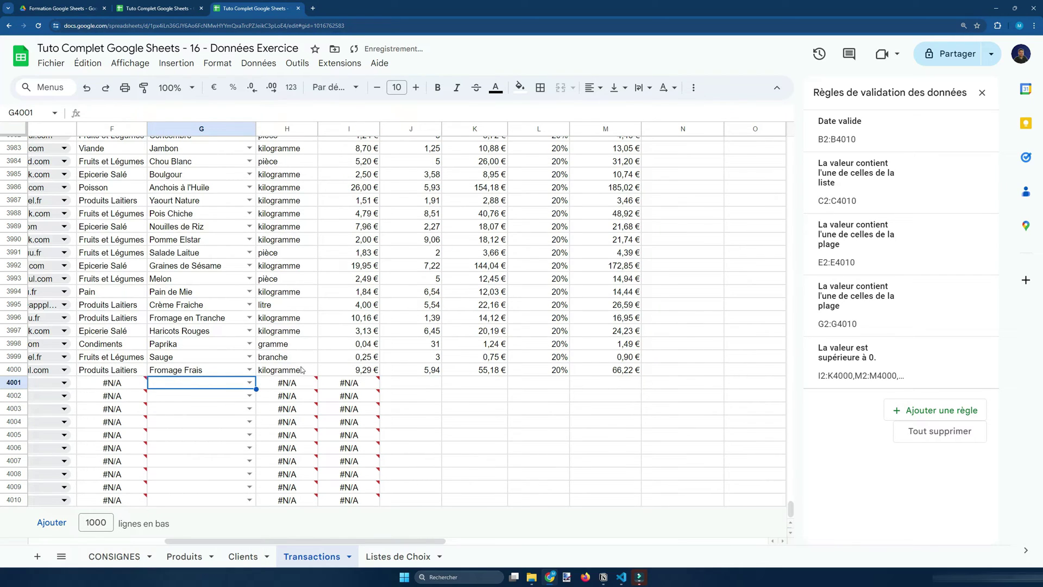
# Step: Examine the client, unit and base price formulas in the empty transaction rows from 4001 onward and compare them with row 4000
pyautogui.click(294, 384)
pyautogui.press('Down')
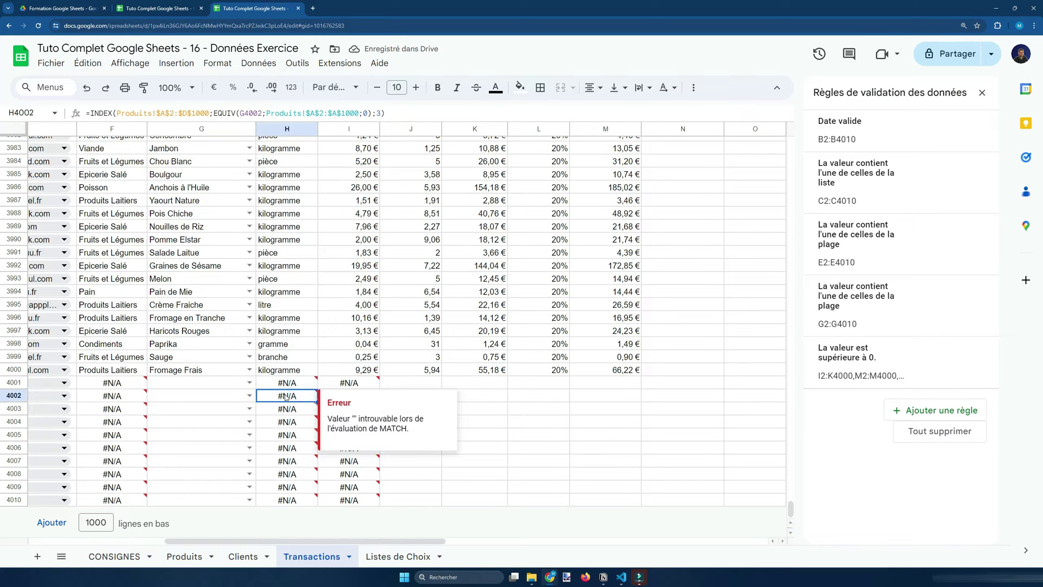
pyautogui.click(288, 377)
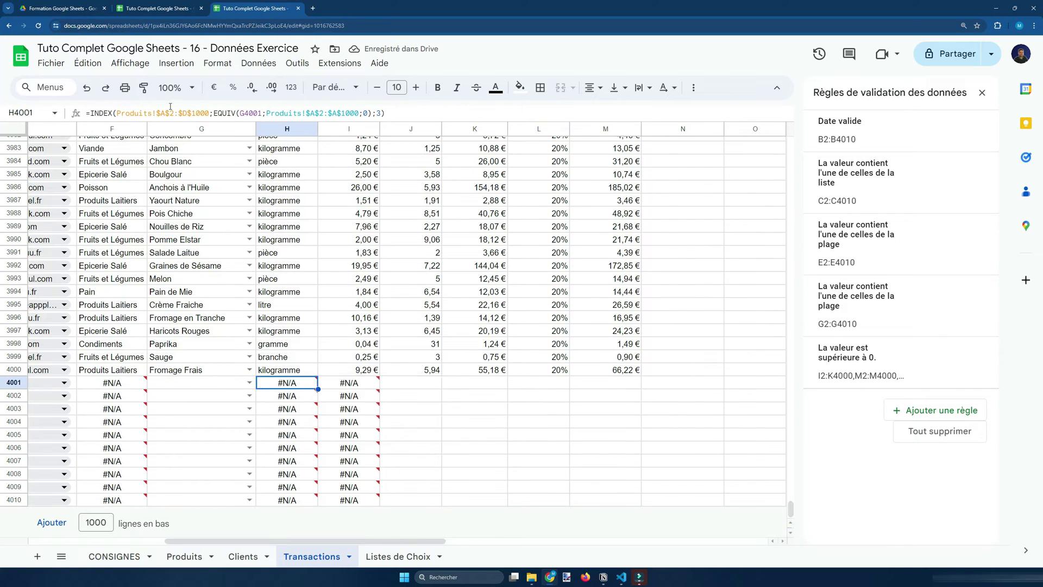
pyautogui.hscroll(-8, 223, 528)
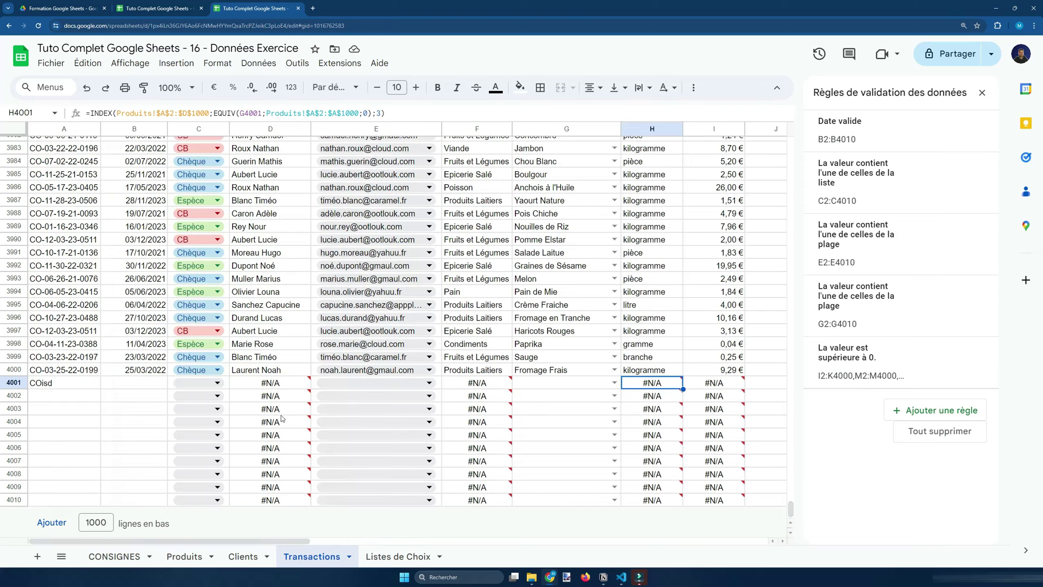
pyautogui.click(277, 387)
pyautogui.click(280, 395)
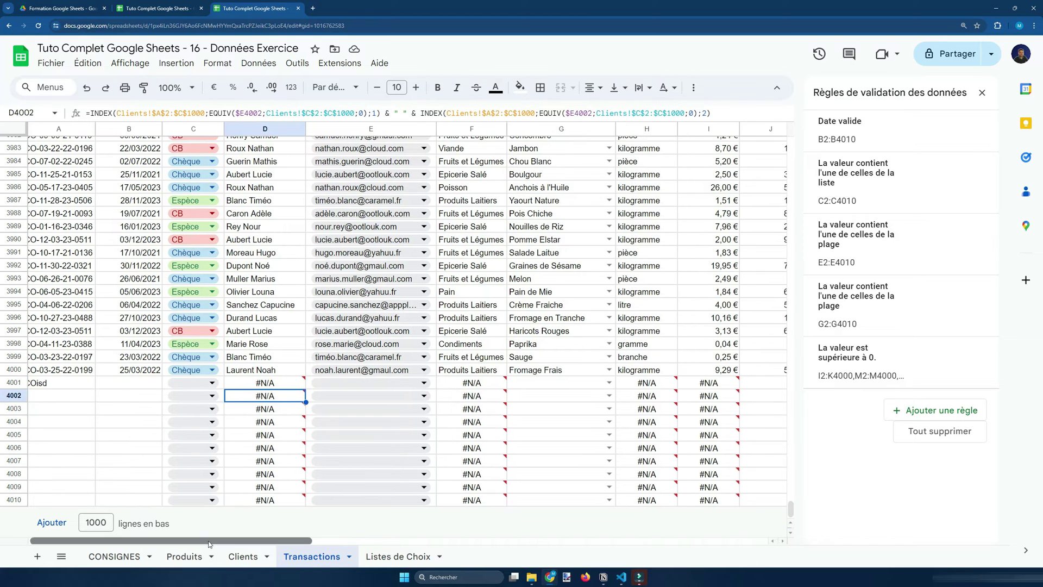
pyautogui.hscroll(8, 326, 543)
pyautogui.hscroll(-3, 559, 359)
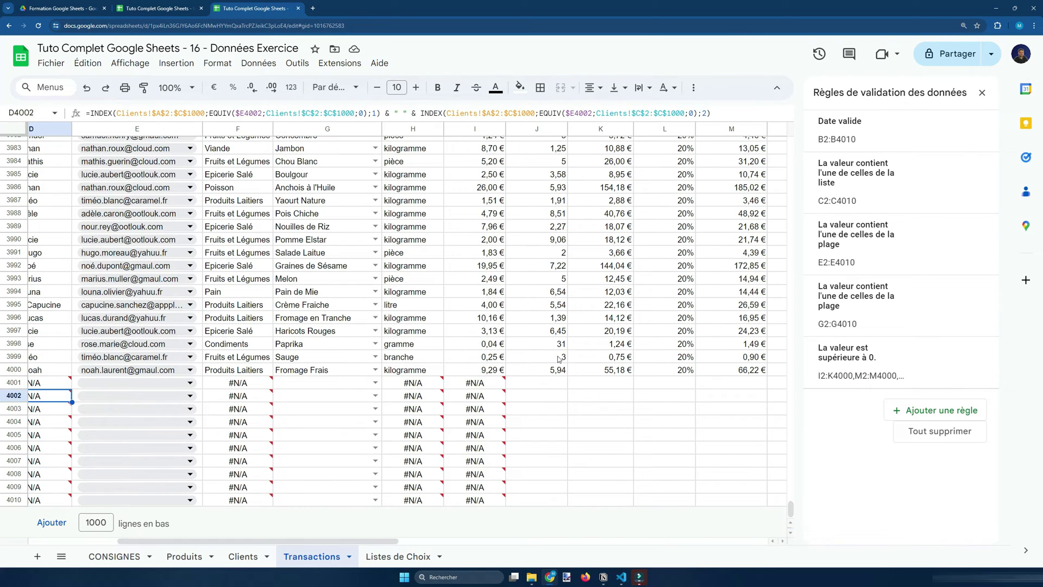
pyautogui.click(538, 382)
pyautogui.click(478, 383)
pyautogui.click(492, 375)
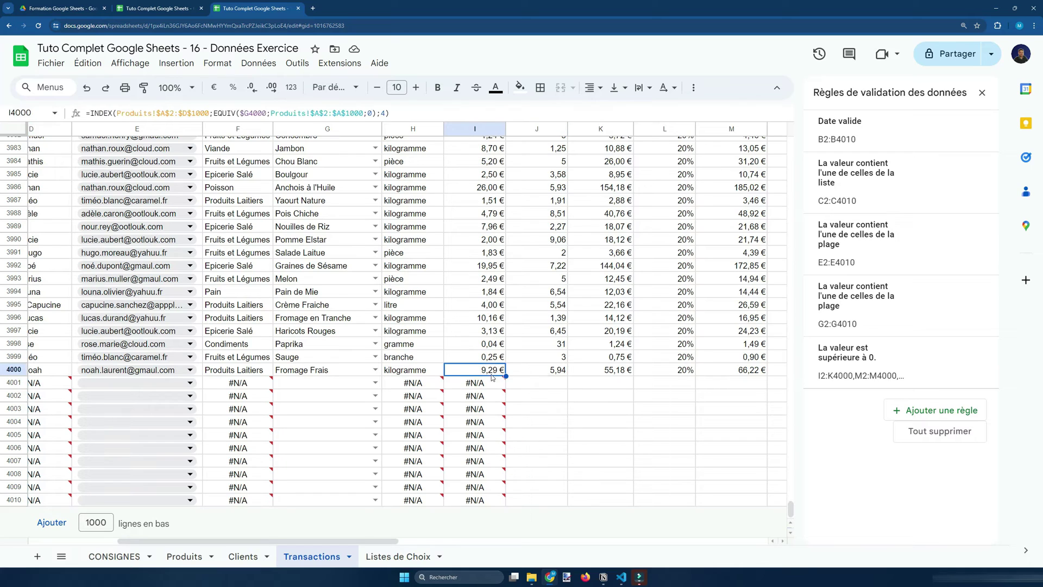
pyautogui.click(423, 384)
pyautogui.click(374, 414)
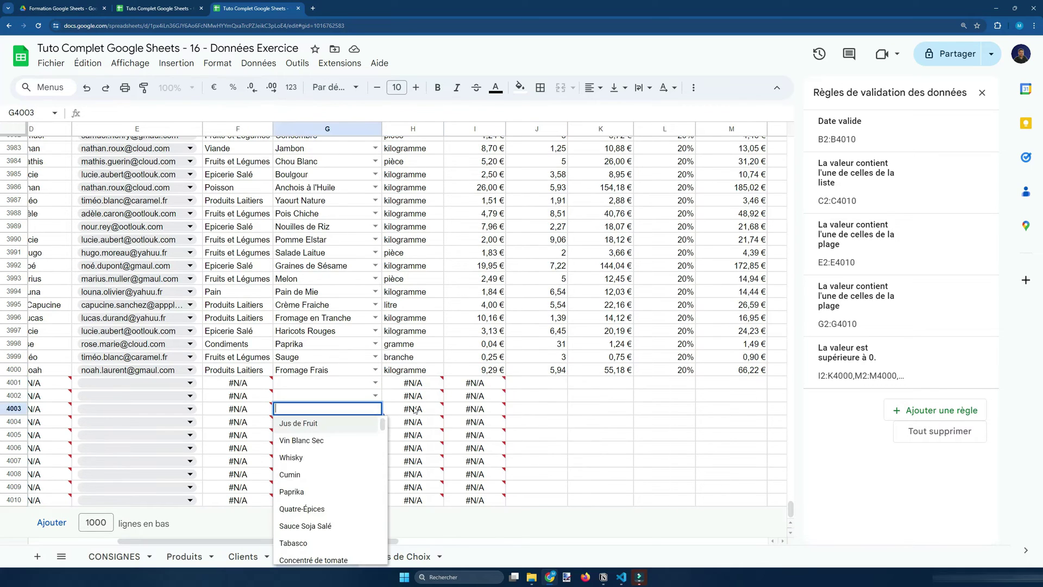
pyautogui.click(415, 397)
pyautogui.click(416, 384)
pyautogui.click(416, 408)
pyautogui.click(417, 397)
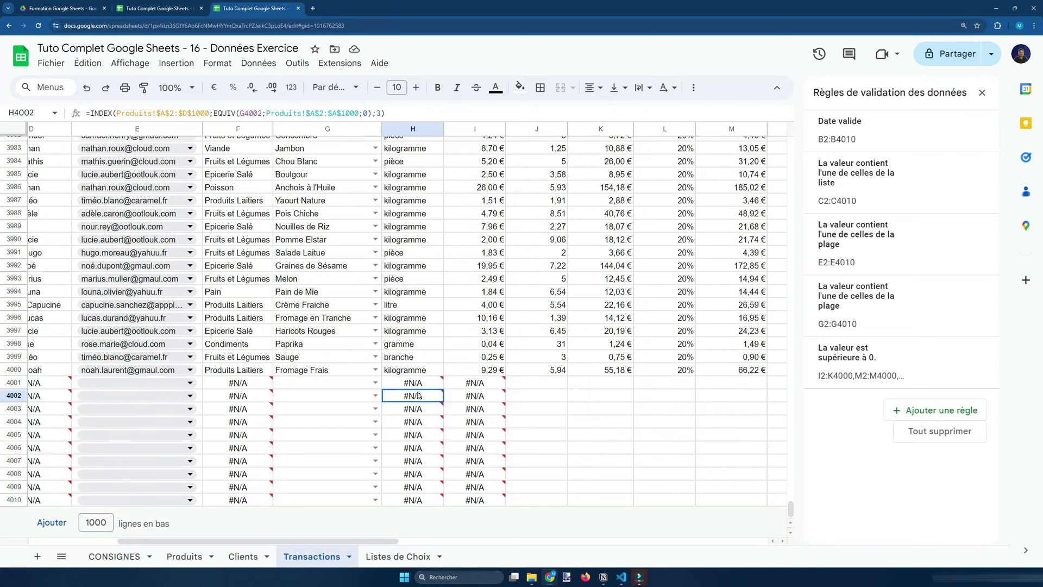
pyautogui.click(457, 384)
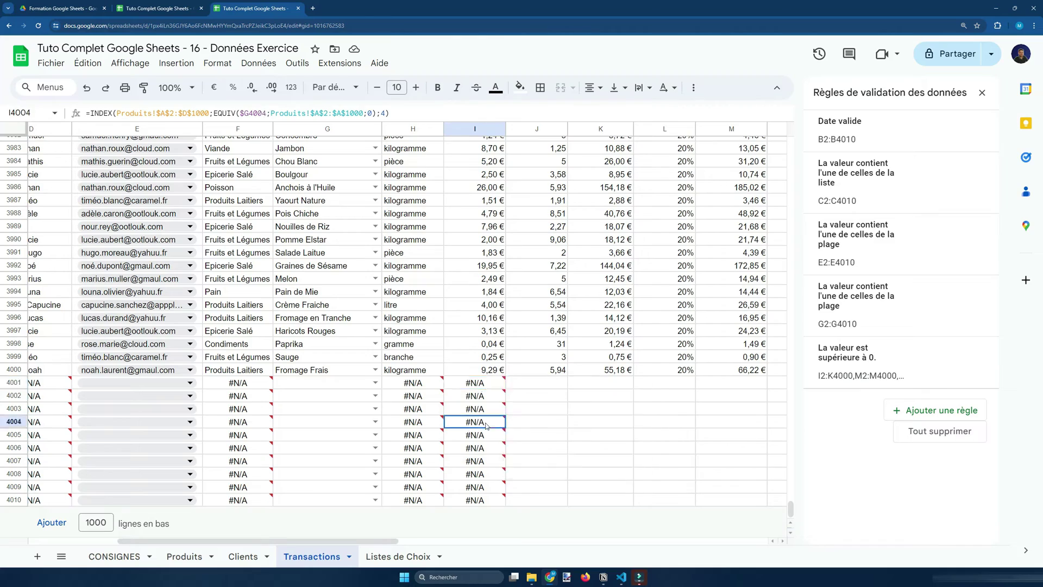
pyautogui.scroll(2, 483, 372)
pyautogui.scroll(-2, 483, 375)
pyautogui.moveTo(376, 541); pyautogui.dragTo(273, 544)
pyautogui.scroll(4, 192, 410)
pyautogui.scroll(-5, 191, 407)
pyautogui.click(476, 383)
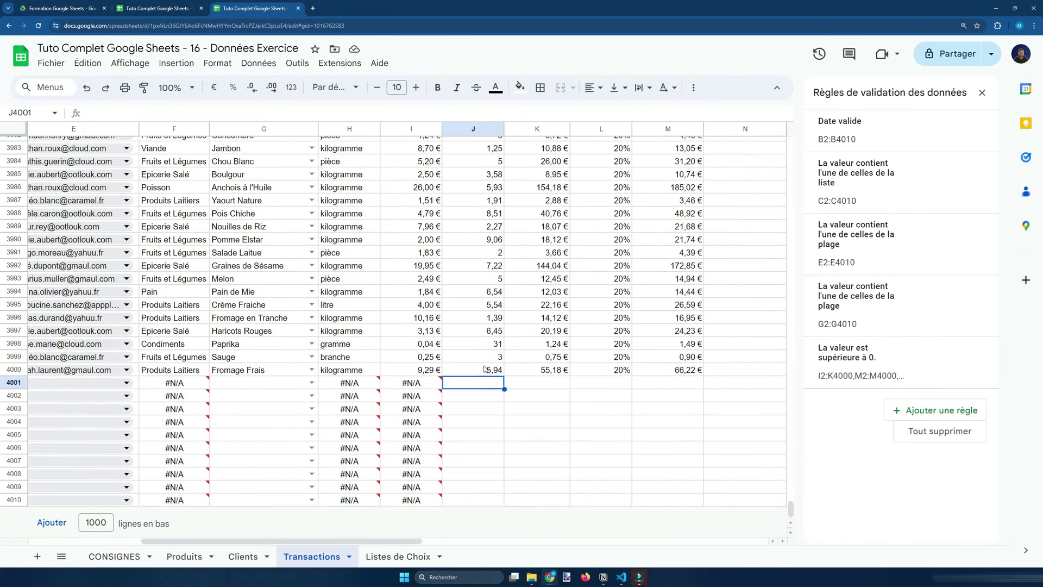
# Step: Tick off instruction 1.2 c about the product choice lists on the CONSIGNES sheet and read instruction d on table formatting
pyautogui.click(113, 556)
pyautogui.click(144, 402)
pyautogui.click(142, 387)
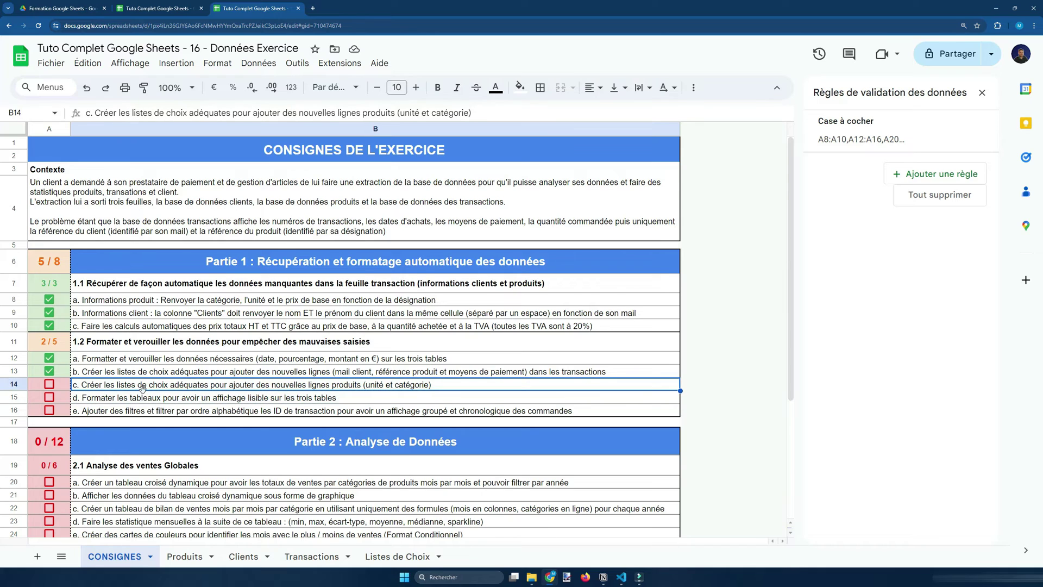
pyautogui.click(49, 385)
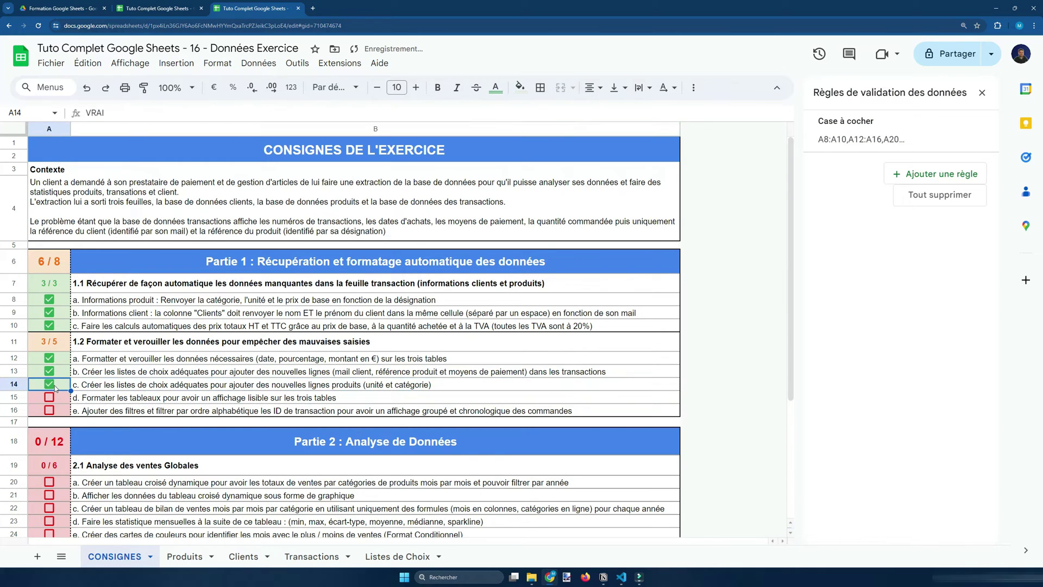
pyautogui.click(121, 397)
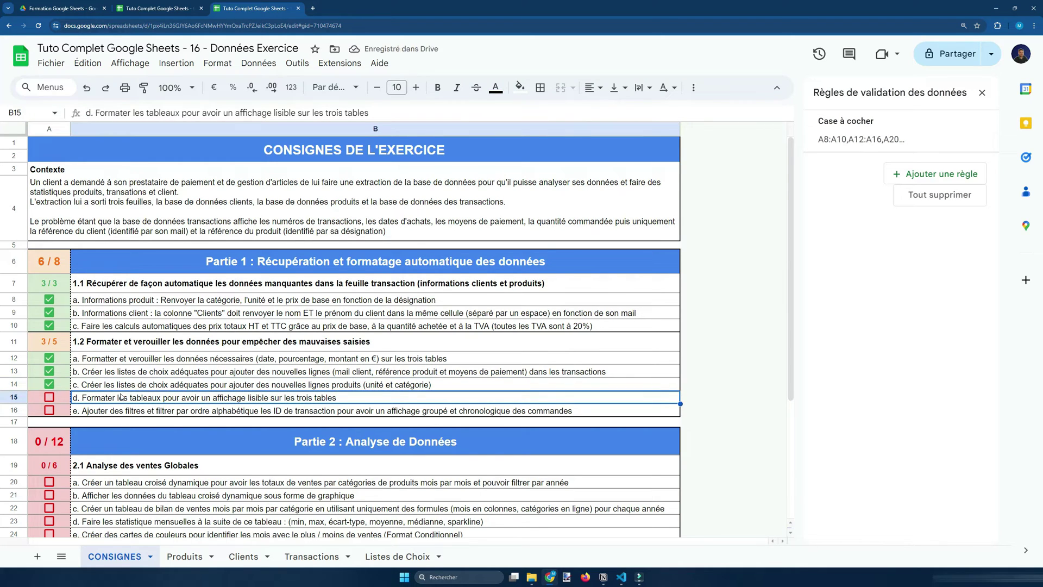
# Step: Apply alternating colours with a header in the default orange style to the product table A1:D102 on the Produits sheet
pyautogui.click(161, 567)
pyautogui.hotkey('ctrl', 'a')
pyautogui.click(217, 63)
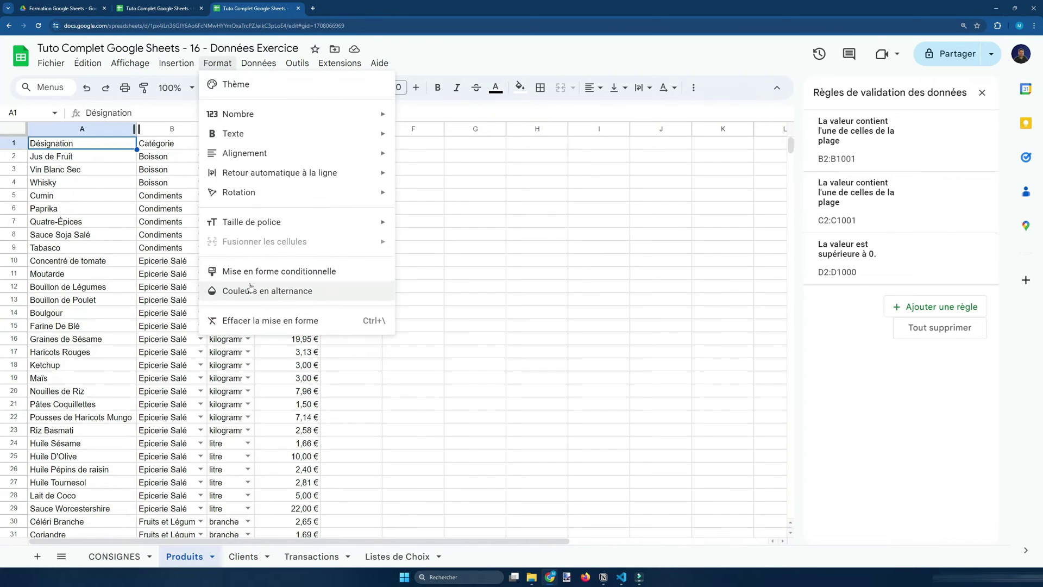
pyautogui.click(249, 287)
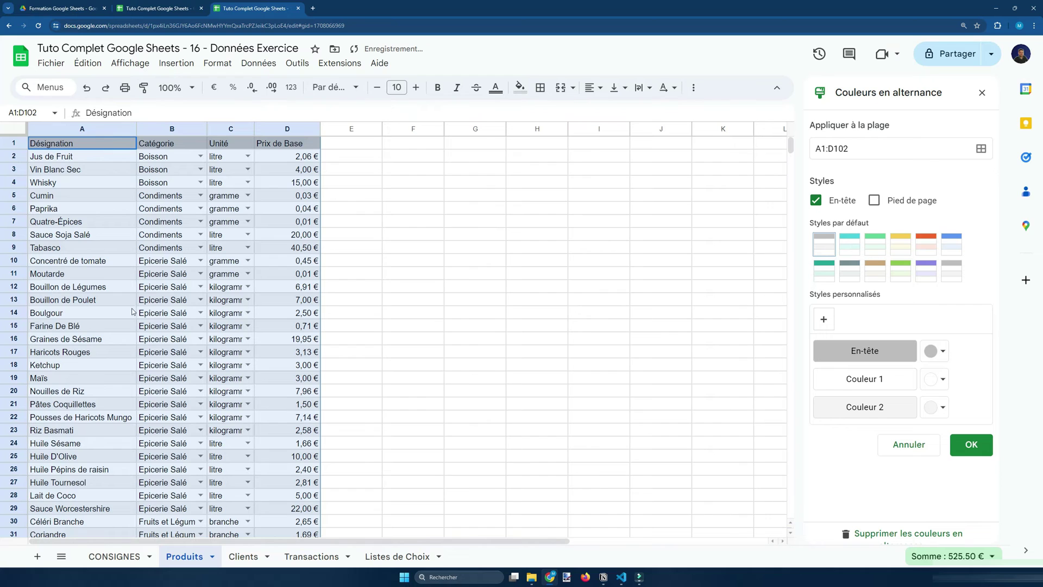
pyautogui.scroll(-20, 226, 326)
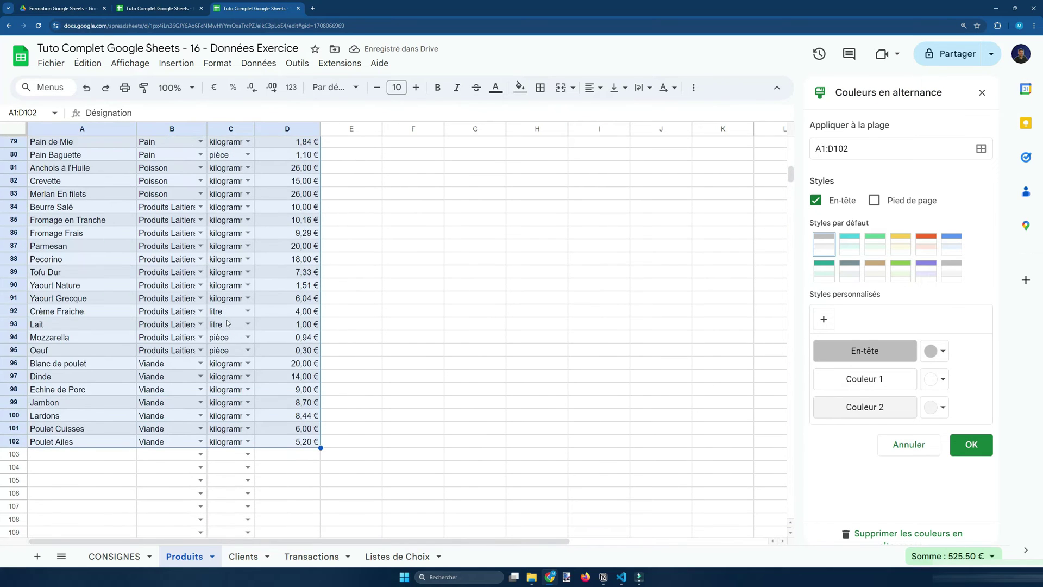
pyautogui.scroll(20, 131, 297)
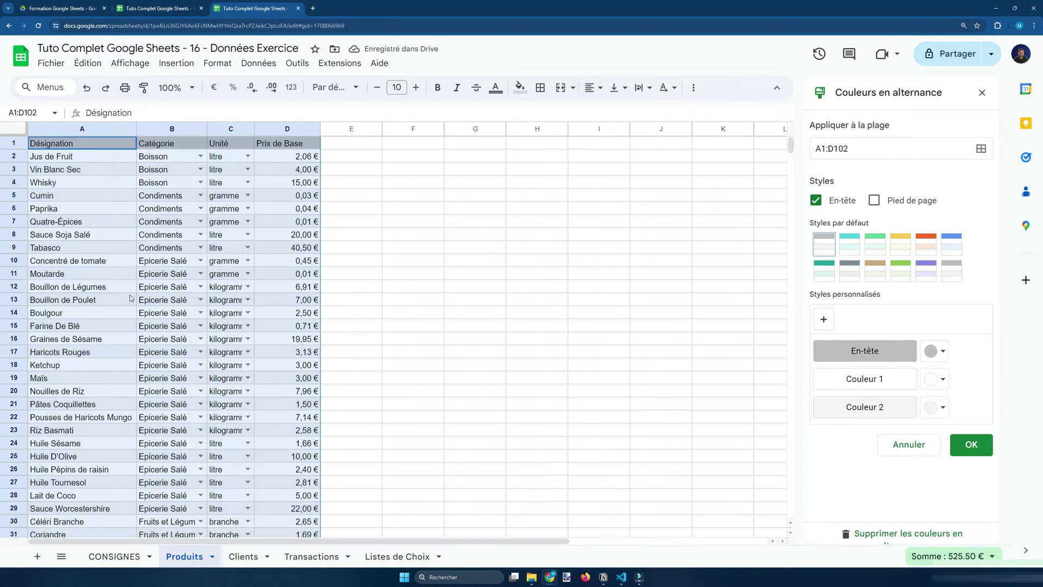
pyautogui.click(858, 247)
pyautogui.click(926, 243)
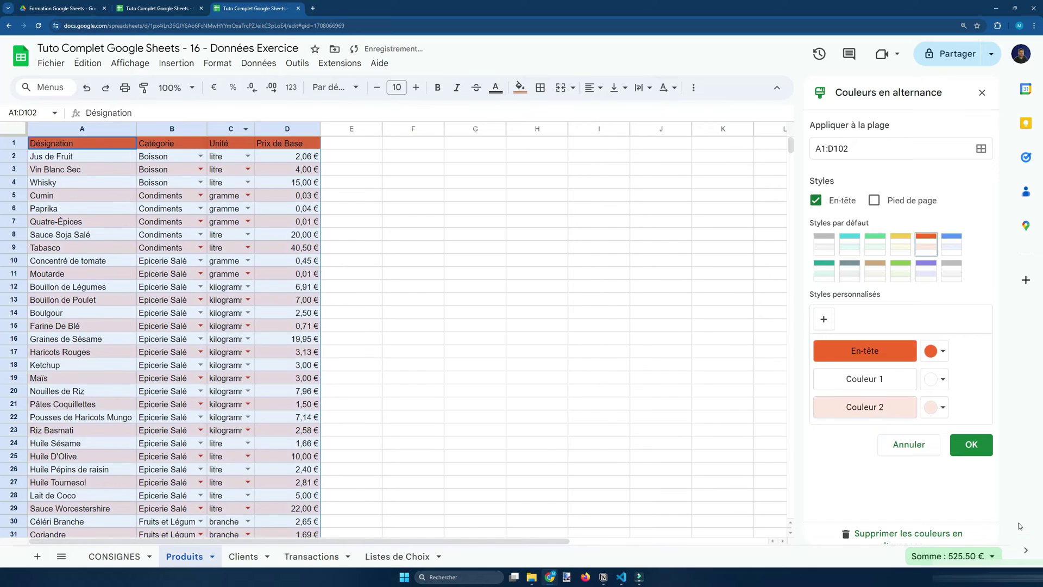
pyautogui.click(971, 445)
pyautogui.click(272, 345)
# Step: Format the header row of the Produits table with bold white text
pyautogui.click(14, 143)
pyautogui.click(437, 87)
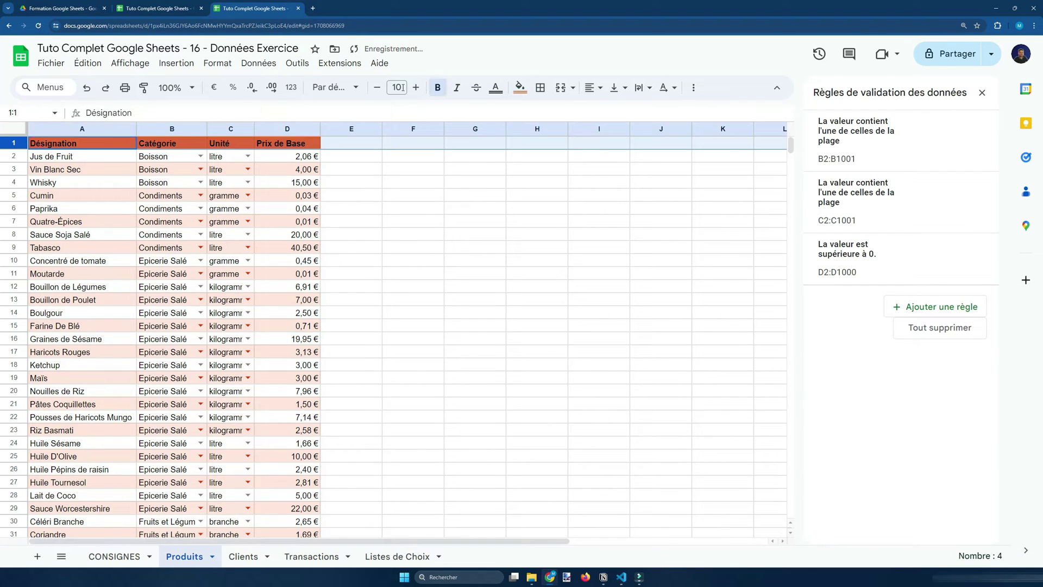
pyautogui.click(495, 87)
pyautogui.click(619, 131)
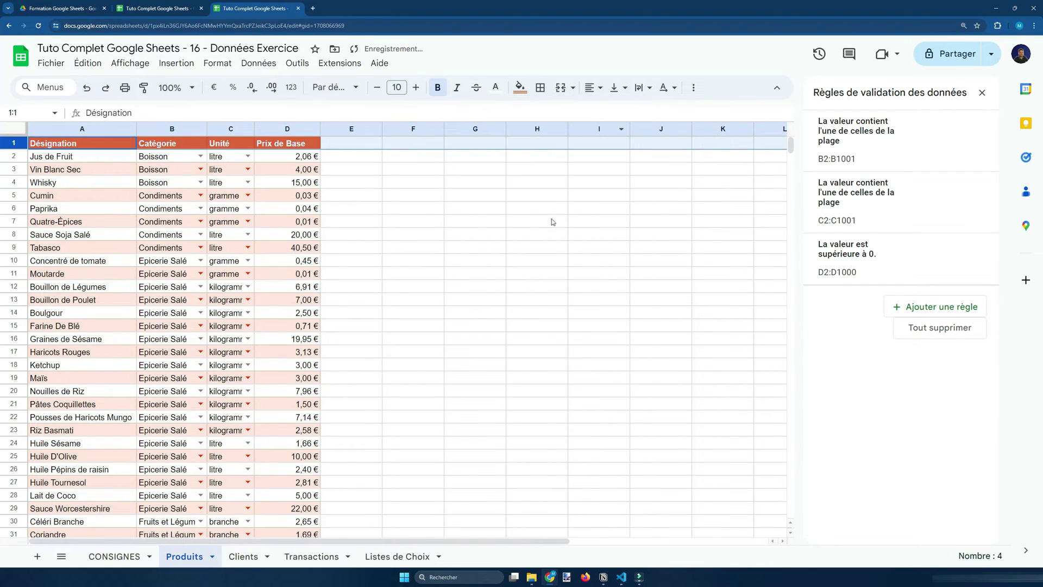
pyautogui.click(552, 221)
# Step: Test whether the alternating colours extend to a new product by entering lkl in A103, and remove the entry
pyautogui.click(87, 146)
pyautogui.hotkey('ctrl', 'Down')
pyautogui.press('Down')
pyautogui.write('lkl')
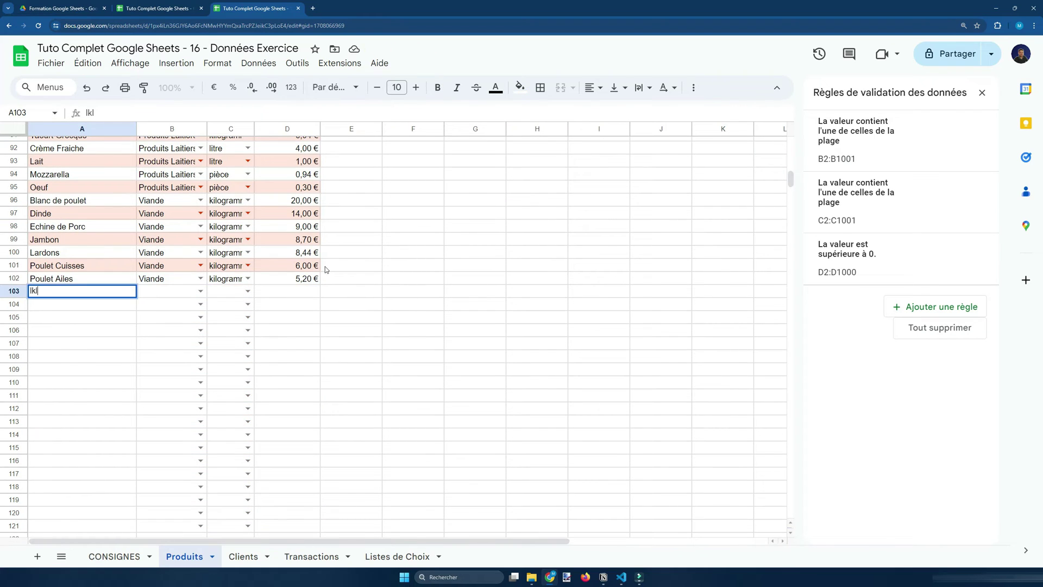
pyautogui.press('Return')
pyautogui.press('Up')
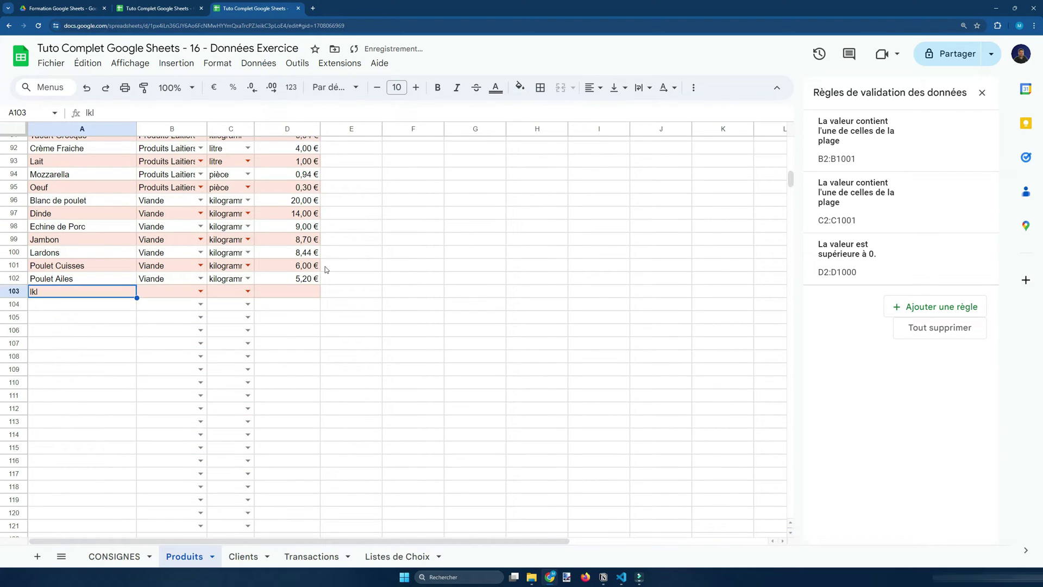
pyautogui.press('Up')
pyautogui.press('Down')
# Step: Extend the range of the Produits table's alternating colours to cover the empty product rows below the data
pyautogui.scroll(7, 130, 267)
pyautogui.click(218, 63)
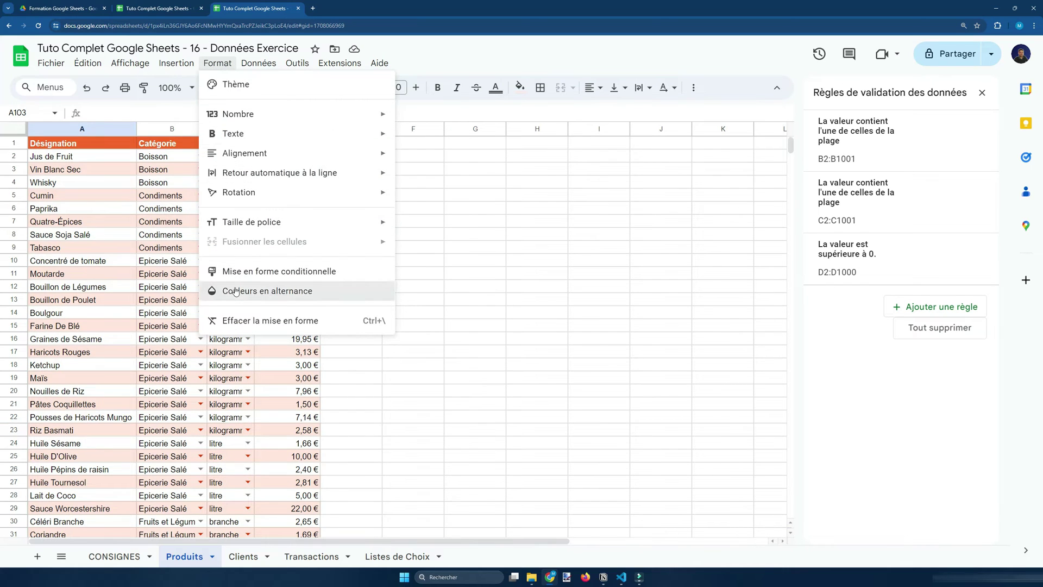
pyautogui.click(235, 290)
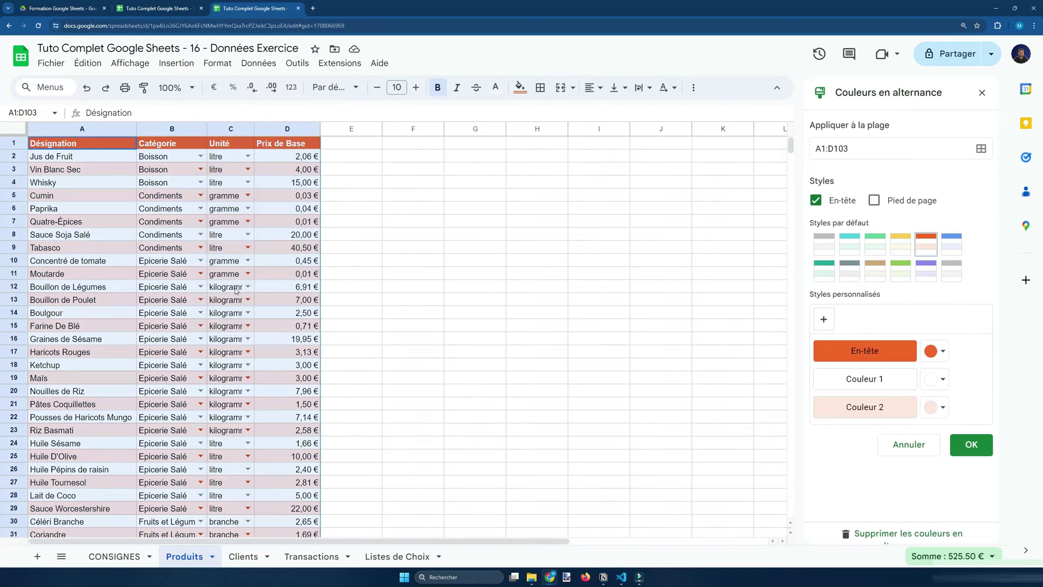
pyautogui.click(920, 148)
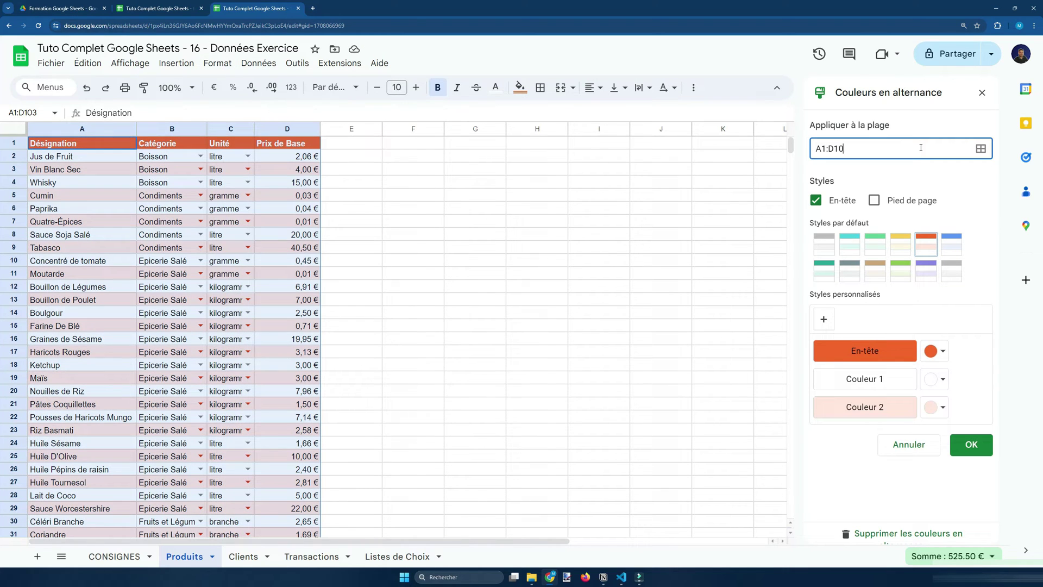
pyautogui.press('Return')
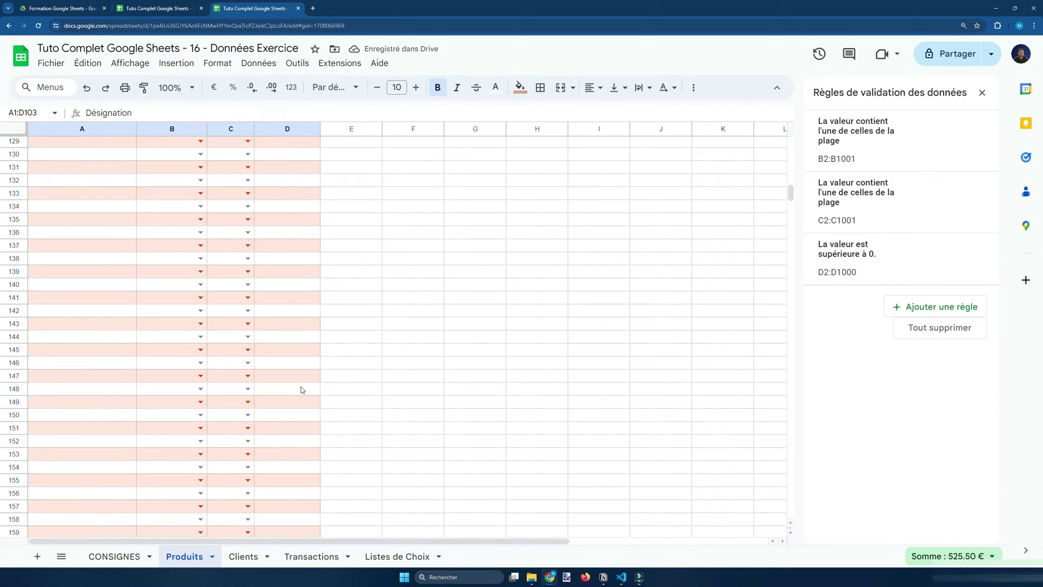
# Step: Freeze the header row of the Produits sheet so that one row stays fixed while scrolling
pyautogui.click(303, 389)
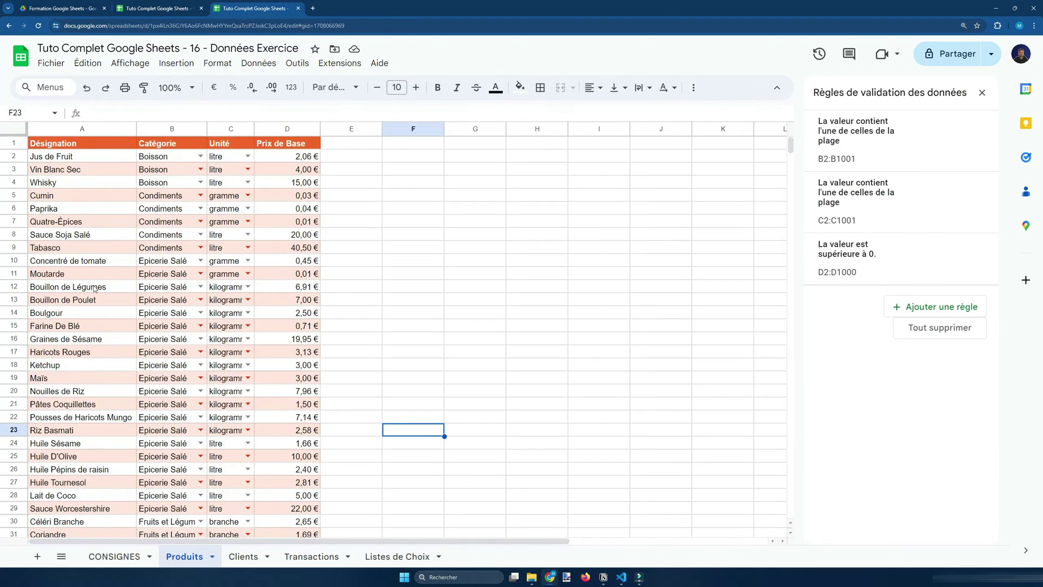
pyautogui.click(112, 354)
pyautogui.click(15, 143)
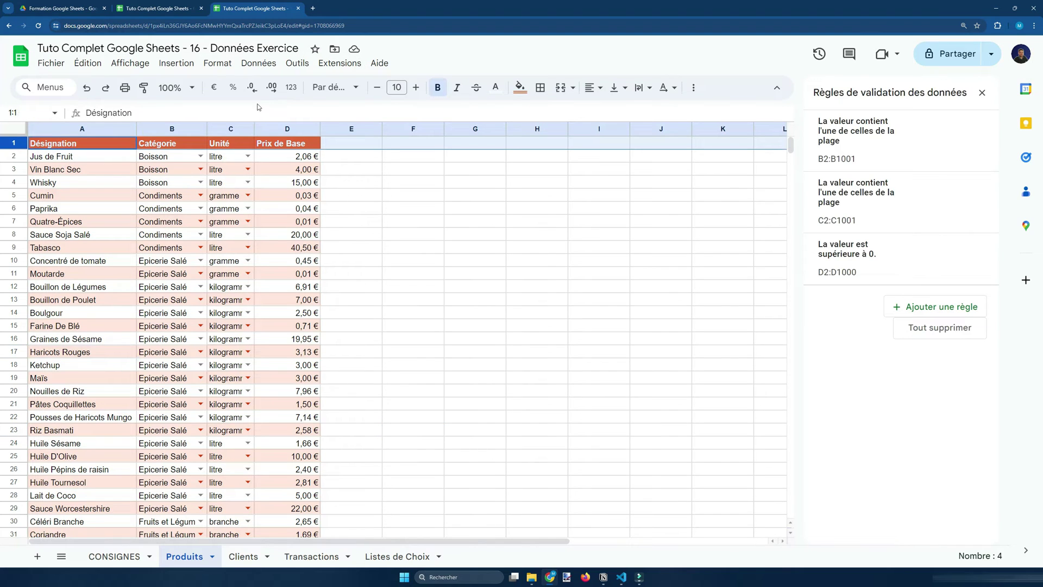
pyautogui.click(130, 63)
pyautogui.moveTo(272, 104)
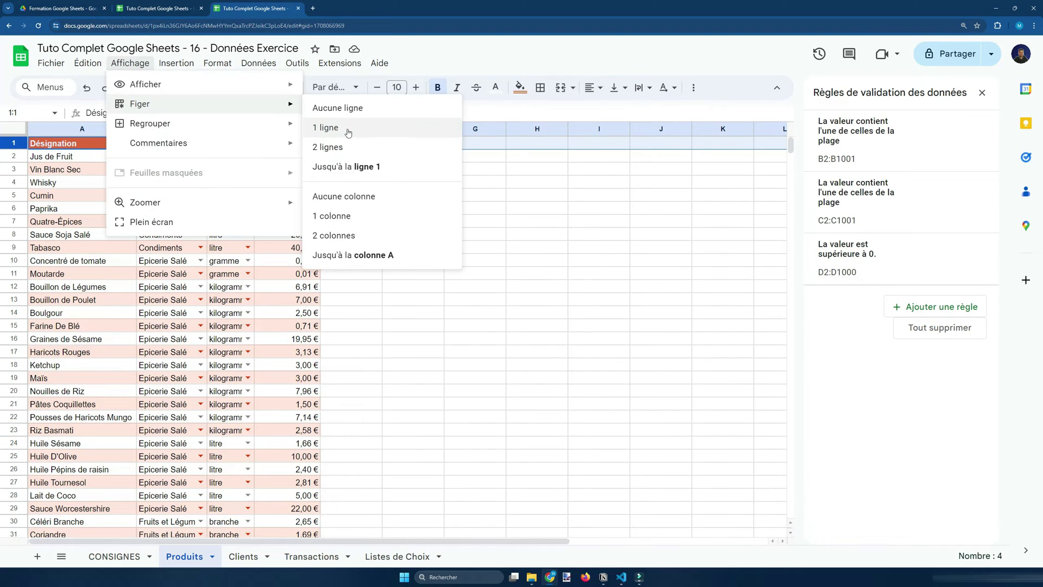
pyautogui.click(348, 133)
pyautogui.click(356, 263)
# Step: Check the frozen header against the product rows and the empty rows below them on the Produits sheet
pyautogui.scroll(-20, 184, 210)
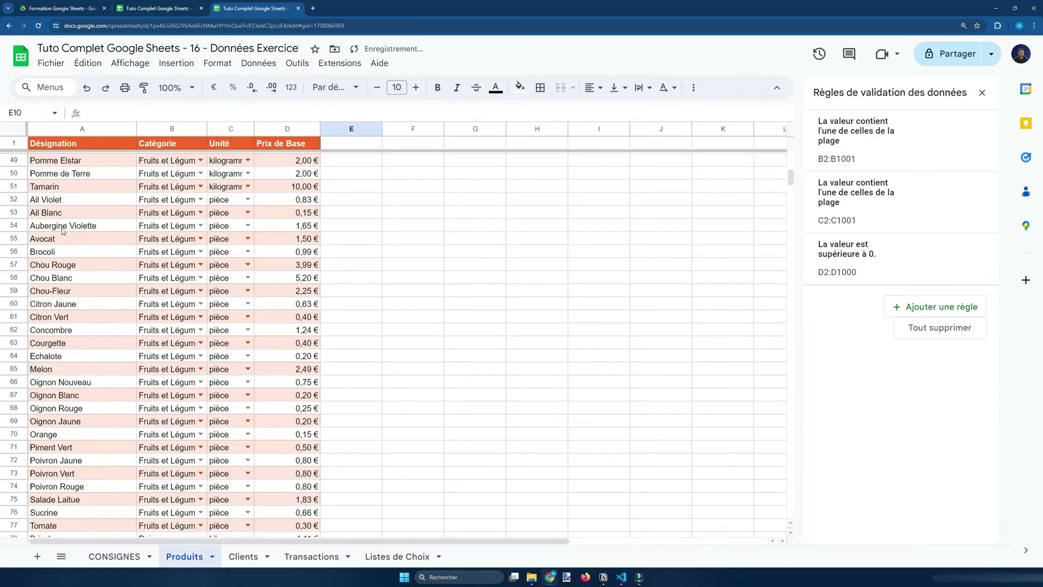
pyautogui.scroll(14, 115, 194)
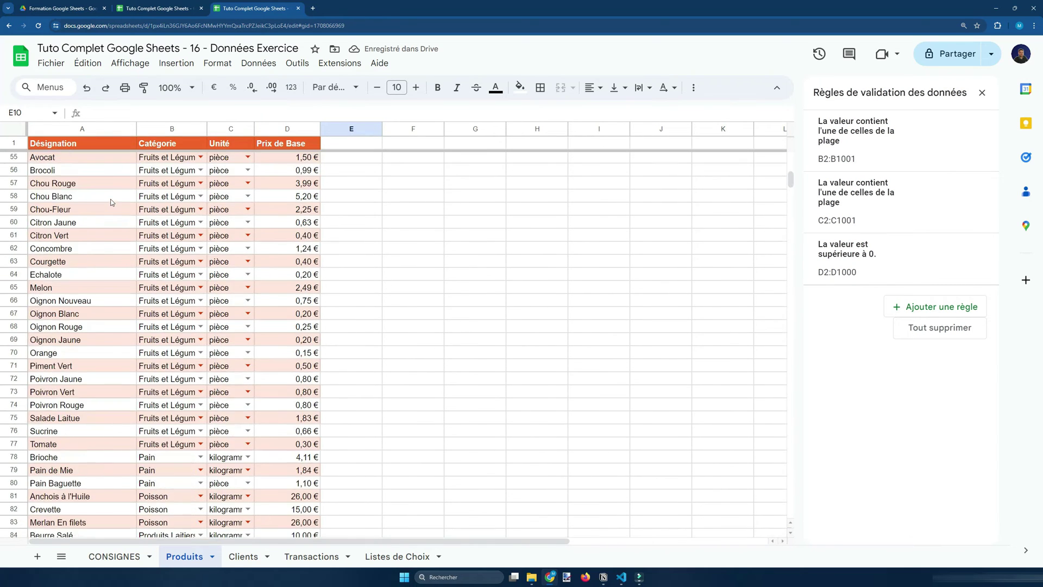
pyautogui.scroll(-10, 112, 203)
pyautogui.click(281, 162)
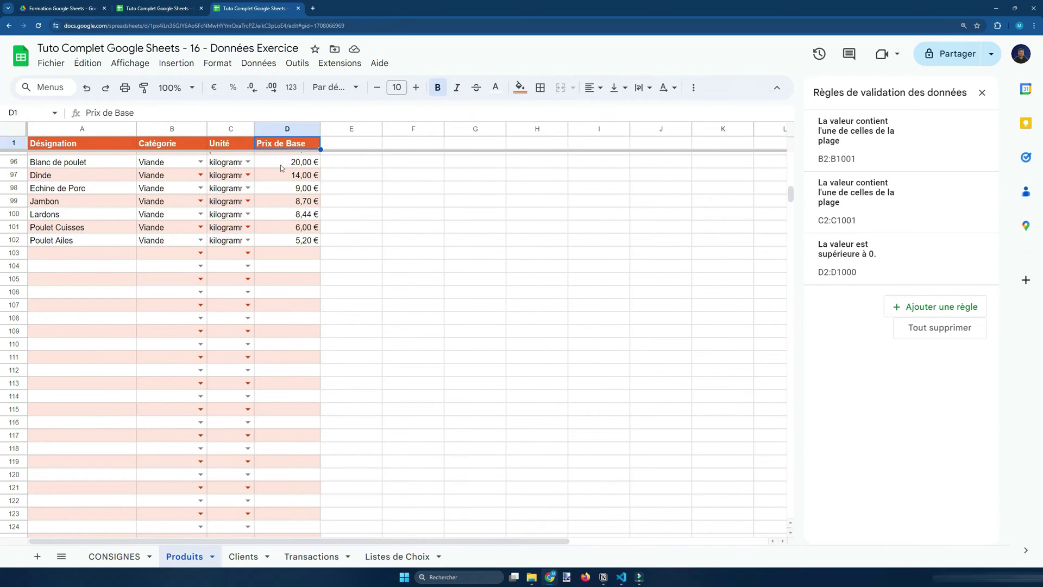
pyautogui.scroll(6, 217, 272)
pyautogui.scroll(-8, 124, 375)
pyautogui.scroll(15, 125, 376)
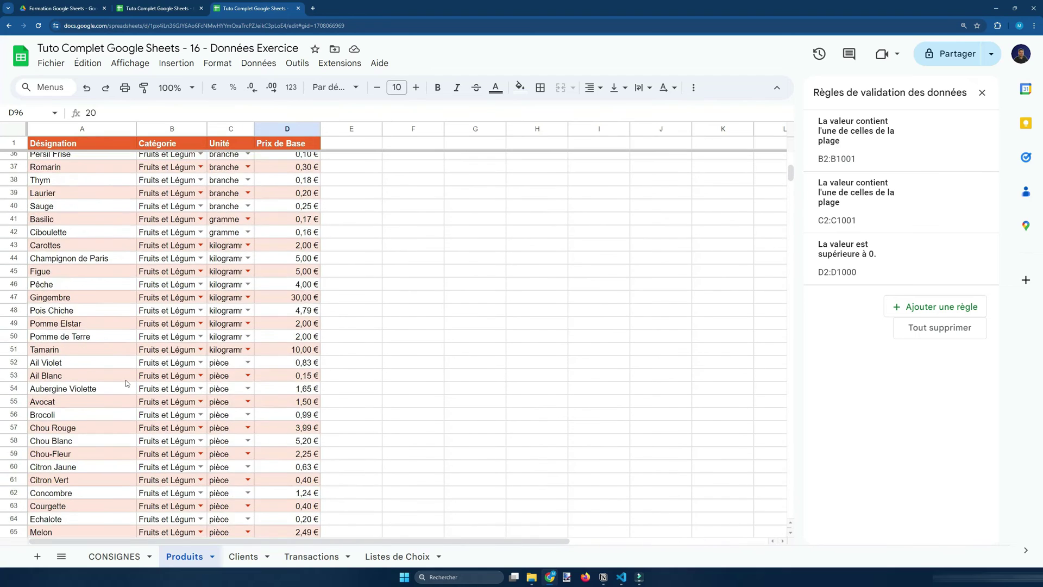
# Step: Apply alternating colours with a header in the default teal style to the client table A1:C101 on the Clients sheet
pyautogui.click(243, 557)
pyautogui.scroll(6, 179, 435)
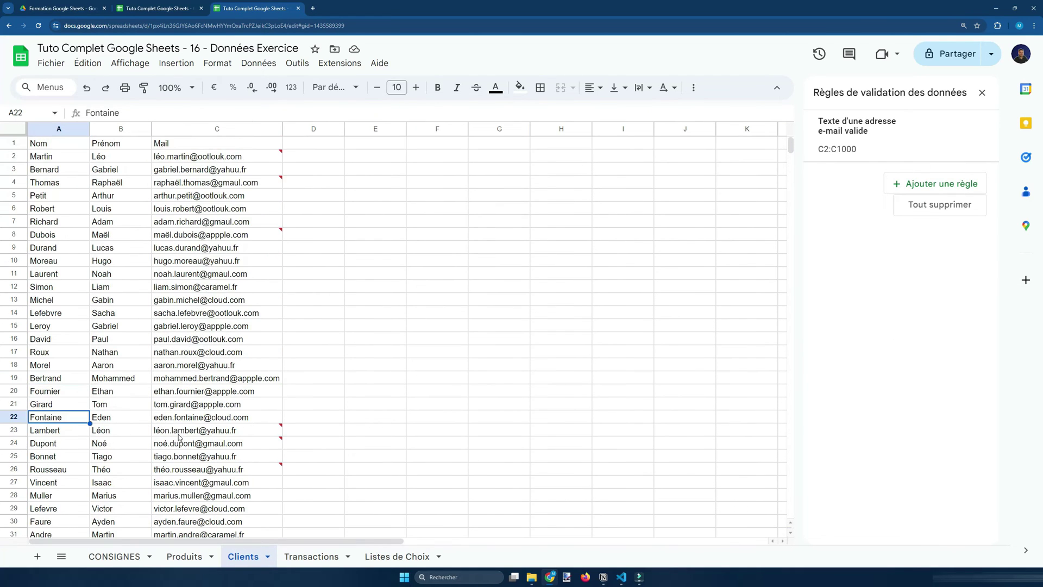
pyautogui.click(217, 63)
pyautogui.click(261, 294)
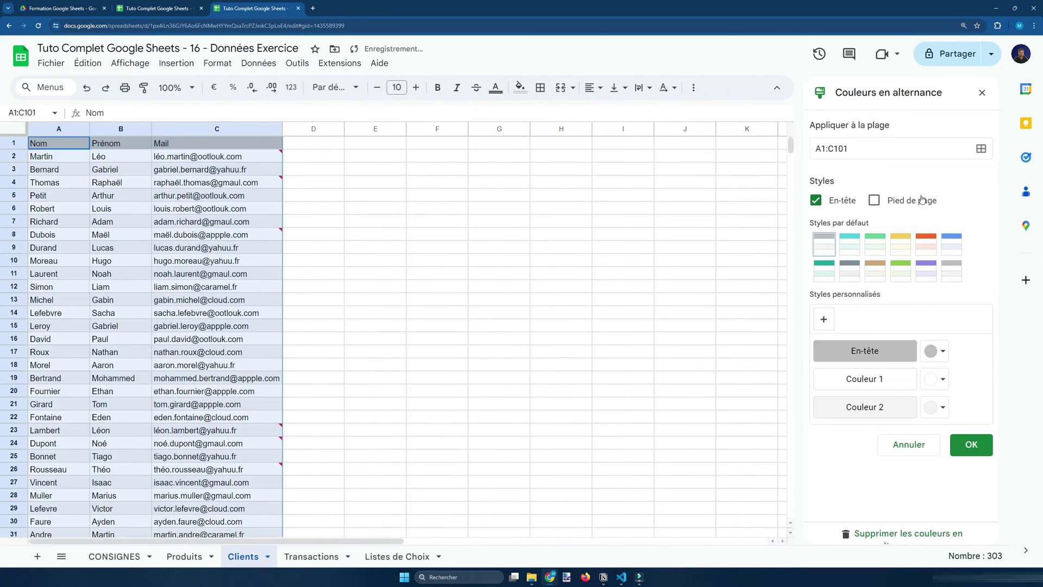
pyautogui.click(884, 252)
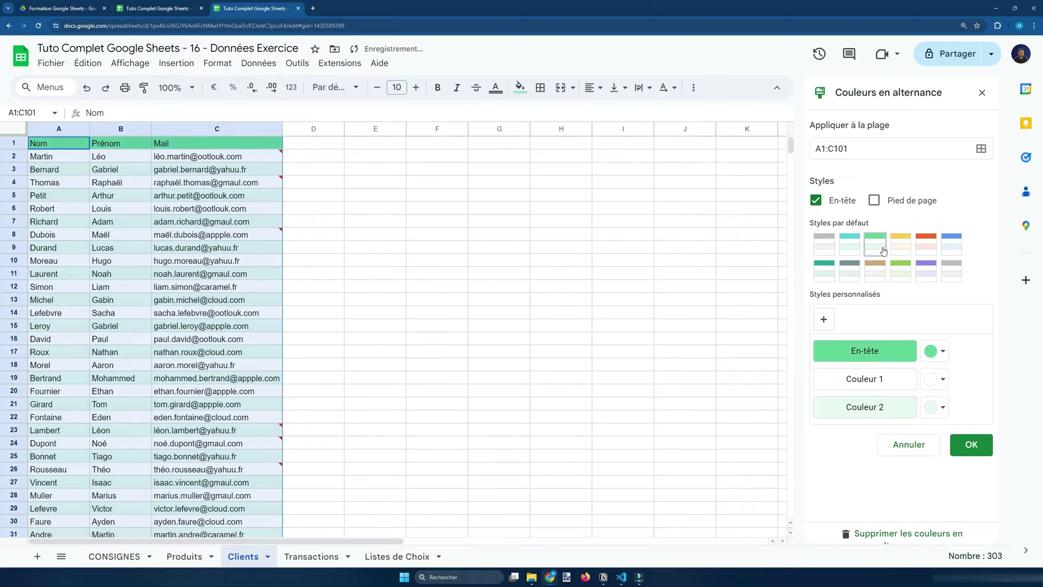
pyautogui.click(971, 444)
# Step: Extend the range of the Clients table's alternating colours to A1:C1000
pyautogui.click(882, 155)
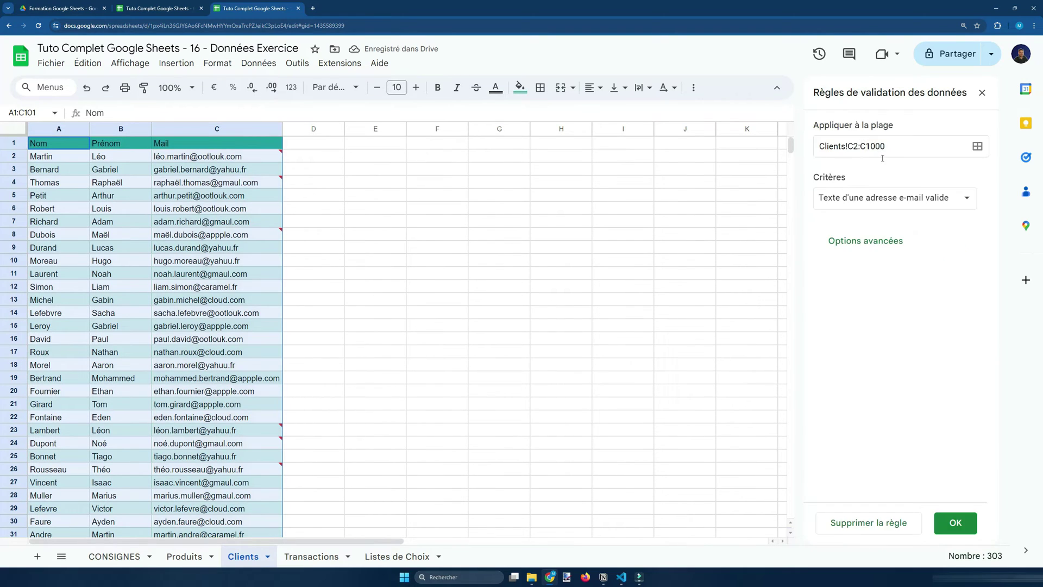
pyautogui.click(217, 63)
pyautogui.click(256, 288)
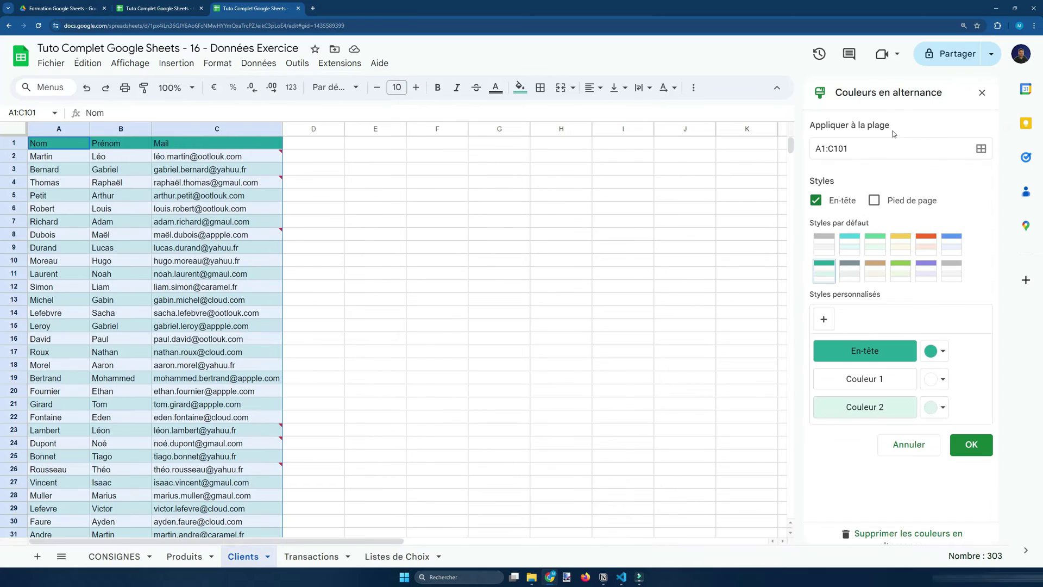
pyautogui.click(884, 149)
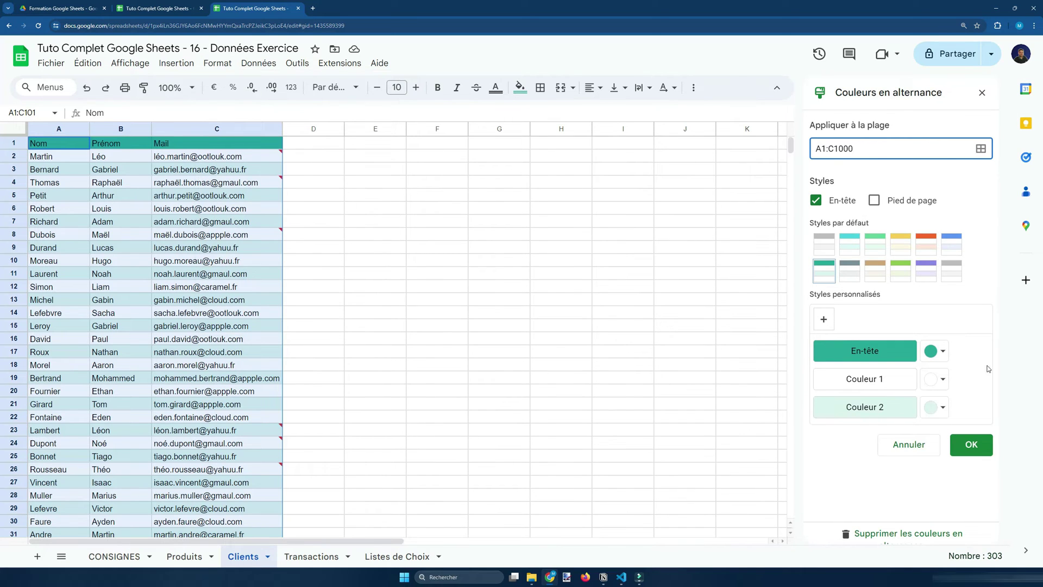
pyautogui.click(992, 446)
# Step: Format the header row of the Clients table with bold white text
pyautogui.hotkey('shift', 'space')
pyautogui.click(437, 88)
pyautogui.click(495, 88)
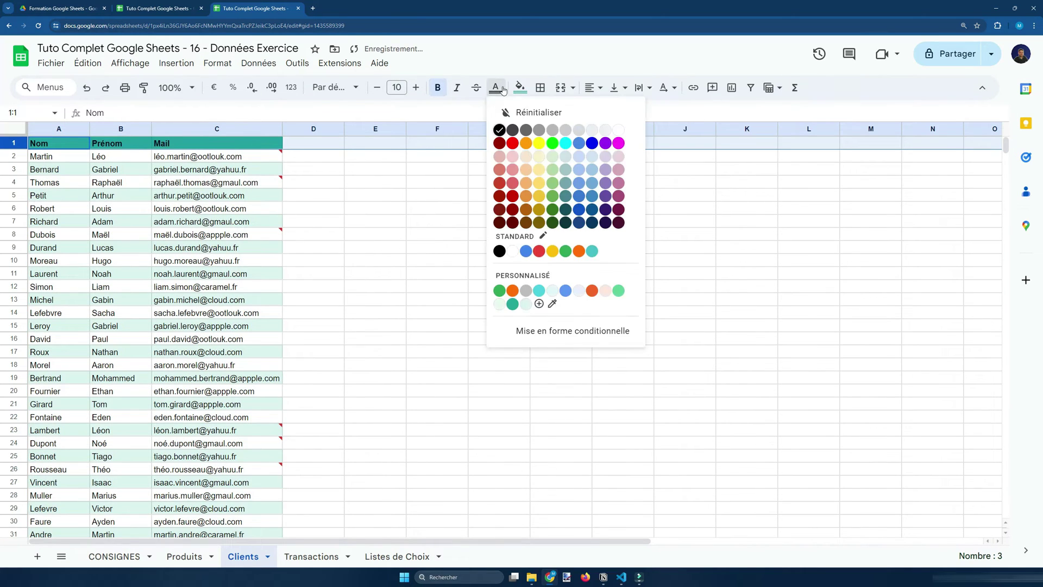
pyautogui.click(618, 130)
# Step: Freeze the Clients sheet up to row 1
pyautogui.click(217, 63)
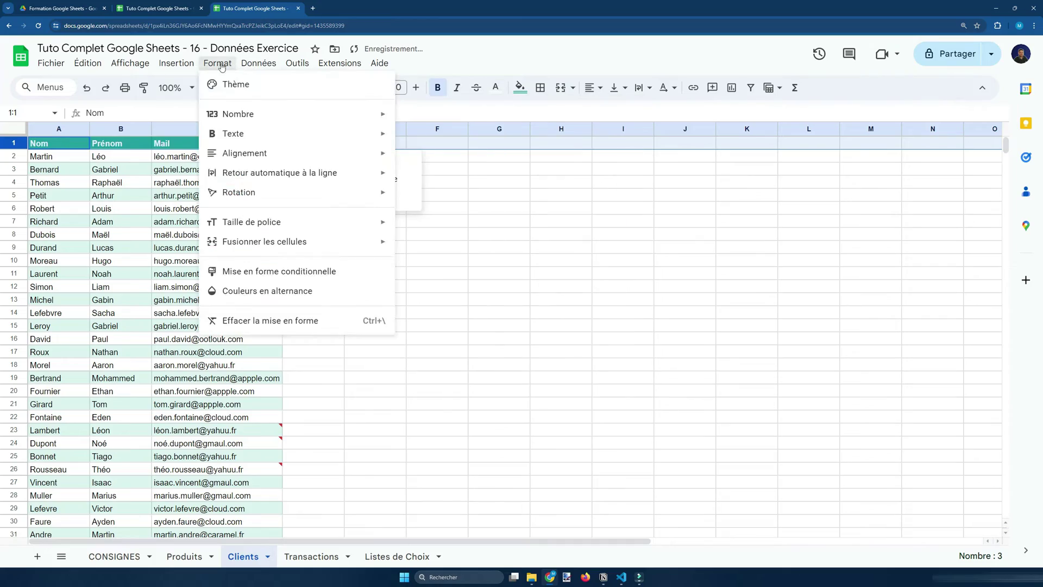
pyautogui.click(129, 63)
pyautogui.moveTo(140, 103)
pyautogui.click(345, 167)
pyautogui.click(353, 228)
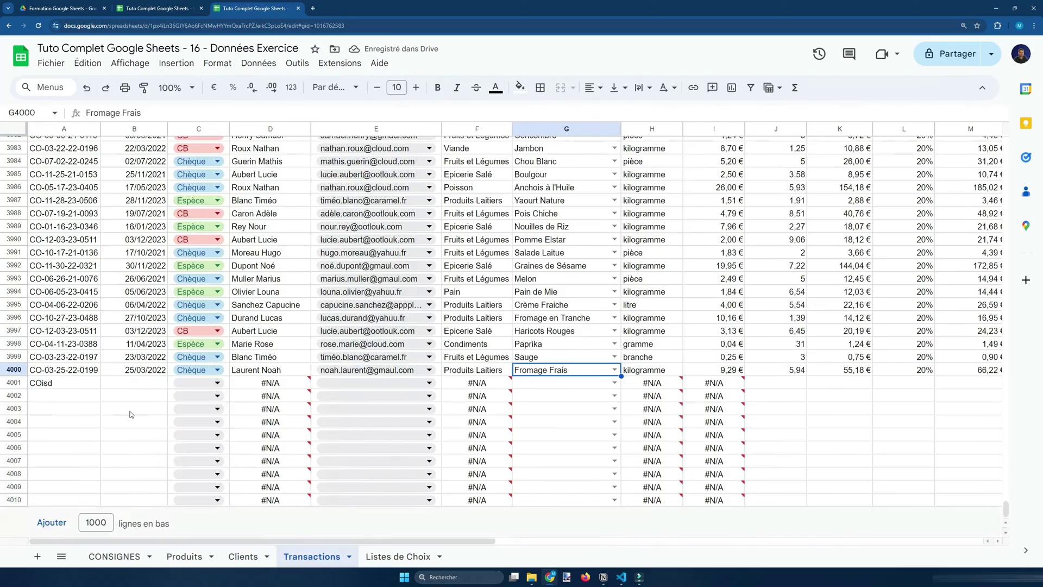
# Step: Apply alternating colours with a header in the default blue style to A1:M4010 on the Transactions sheet, checking coverage down to the last row
pyautogui.scroll(5, 103, 347)
pyautogui.scroll(20, 100, 344)
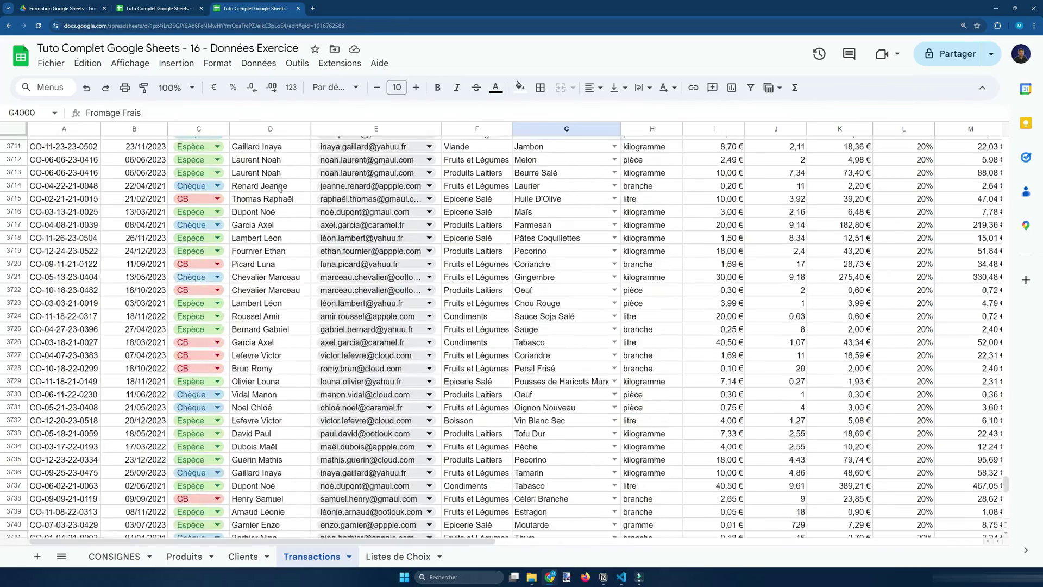
pyautogui.click(273, 190)
pyautogui.scroll(6, 273, 190)
pyautogui.scroll(10, 273, 190)
pyautogui.click(217, 63)
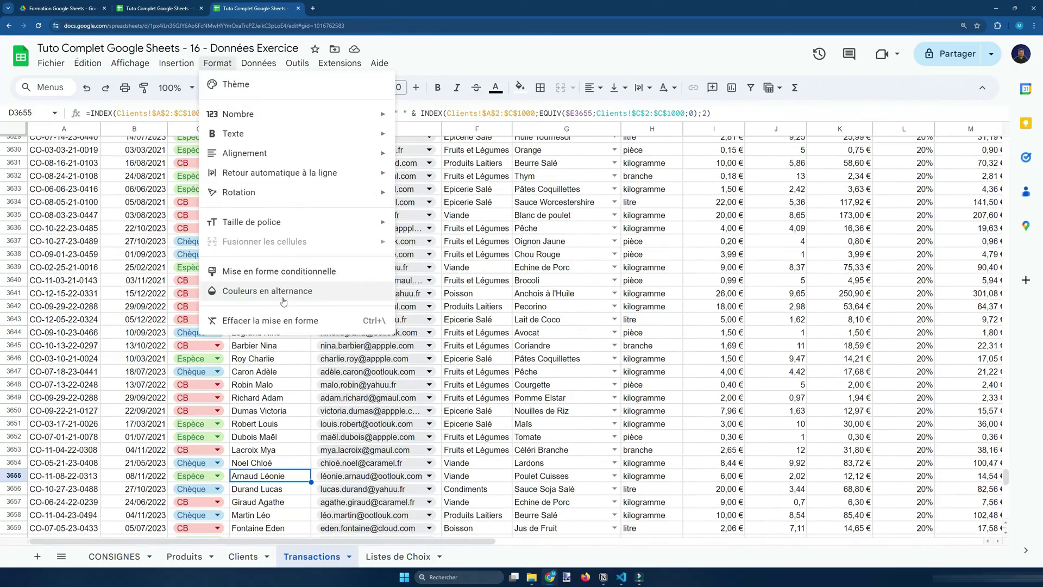
pyautogui.click(282, 291)
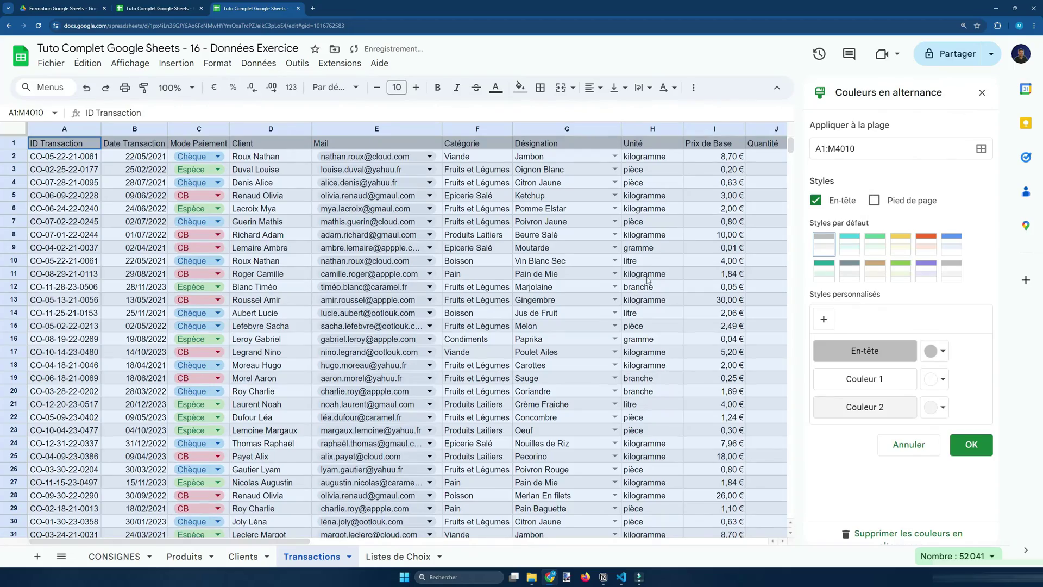
pyautogui.click(951, 246)
pyautogui.scroll(-2, 675, 263)
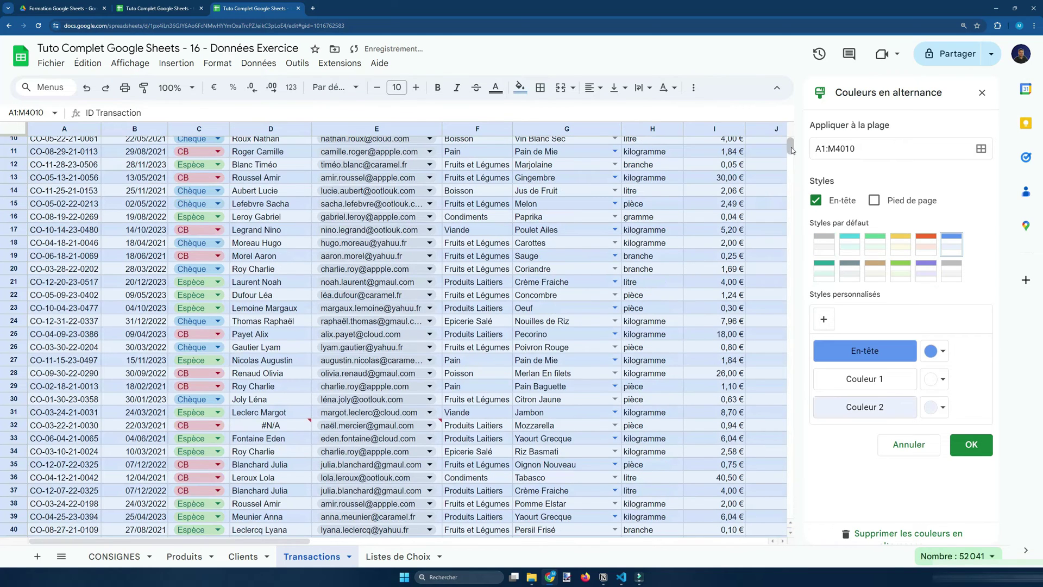
pyautogui.moveTo(791, 146); pyautogui.dragTo(787, 529)
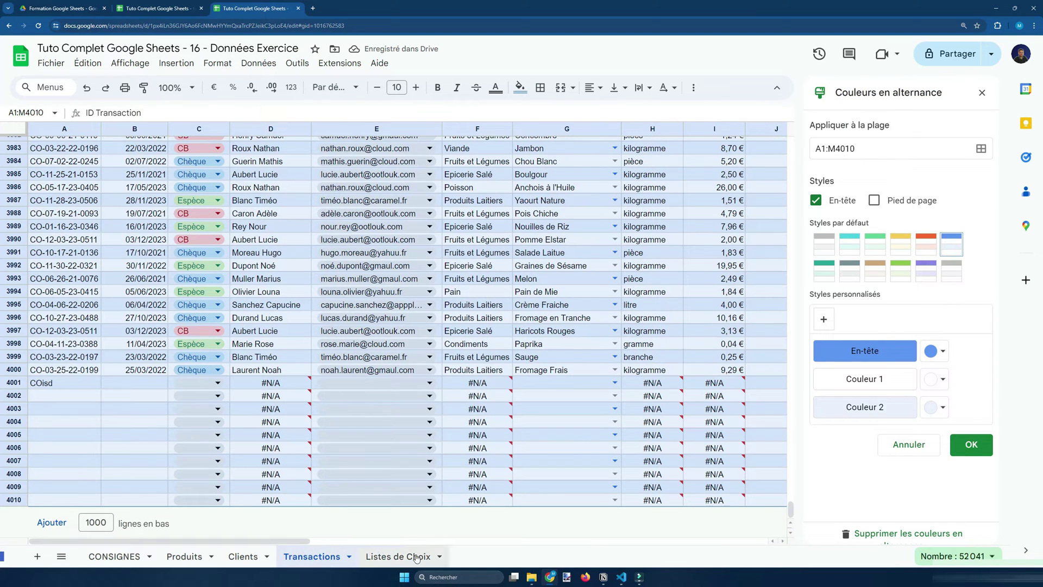
pyautogui.moveTo(269, 540); pyautogui.dragTo(170, 525)
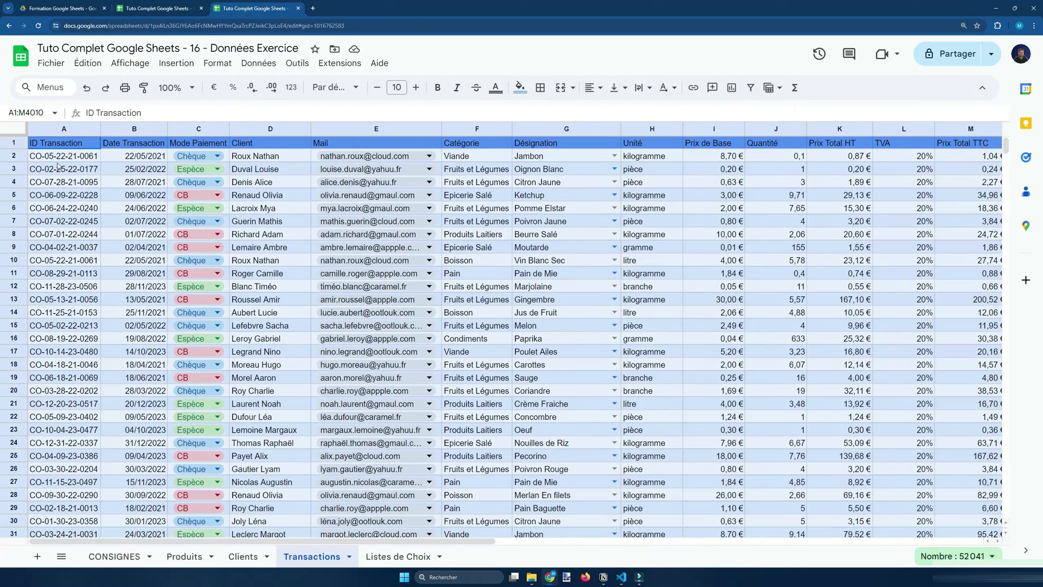
# Step: Format the header row of the Transactions table with bold white text
pyautogui.click(14, 143)
pyautogui.click(438, 88)
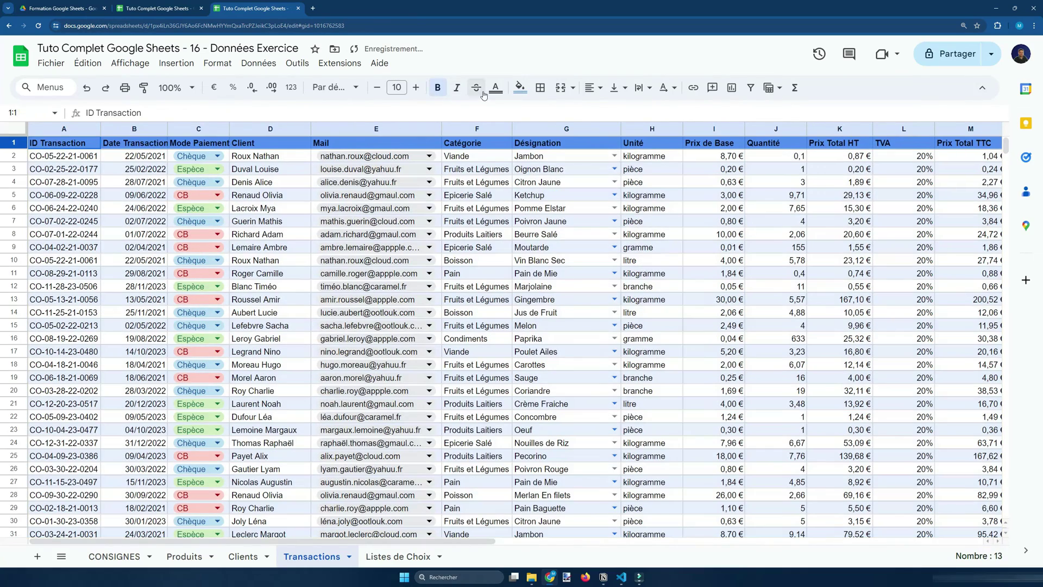
pyautogui.click(496, 87)
pyautogui.click(618, 131)
# Step: Freeze the Transactions sheet up to row 1 and check the header against the rows further down
pyautogui.click(87, 63)
pyautogui.moveTo(130, 63)
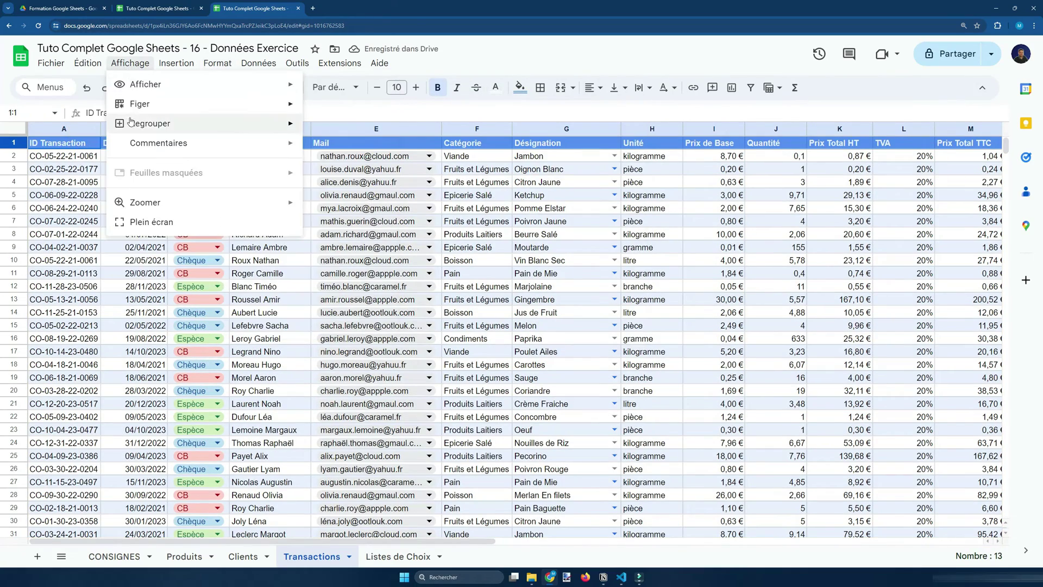
pyautogui.moveTo(140, 104)
pyautogui.click(370, 174)
pyautogui.click(288, 277)
pyautogui.scroll(-5, 289, 277)
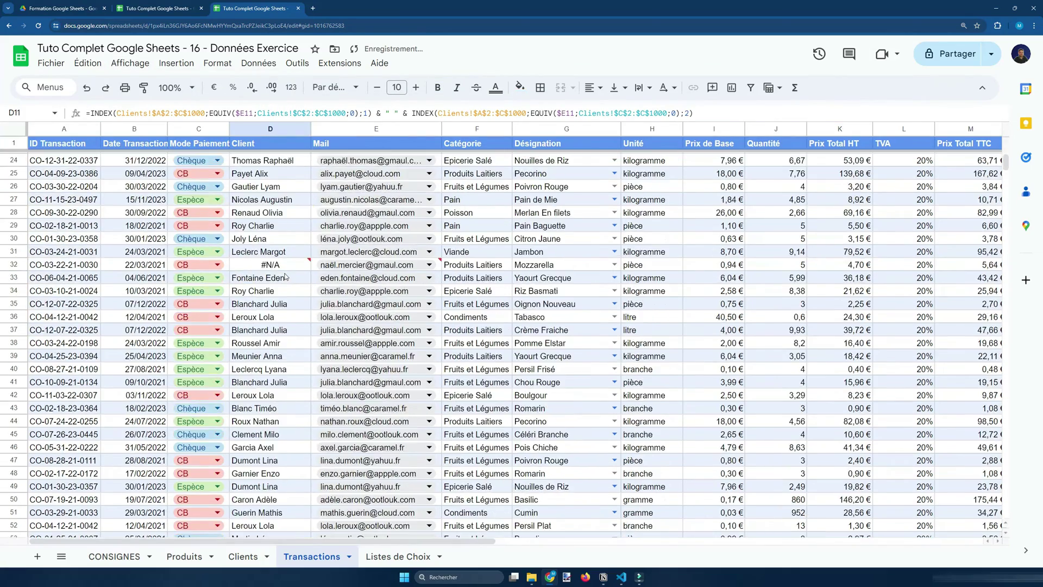
pyautogui.moveTo(392, 542)
pyautogui.mouseDown()
pyautogui.moveTo(525, 560)
pyautogui.moveTo(390, 559)
pyautogui.mouseUp()
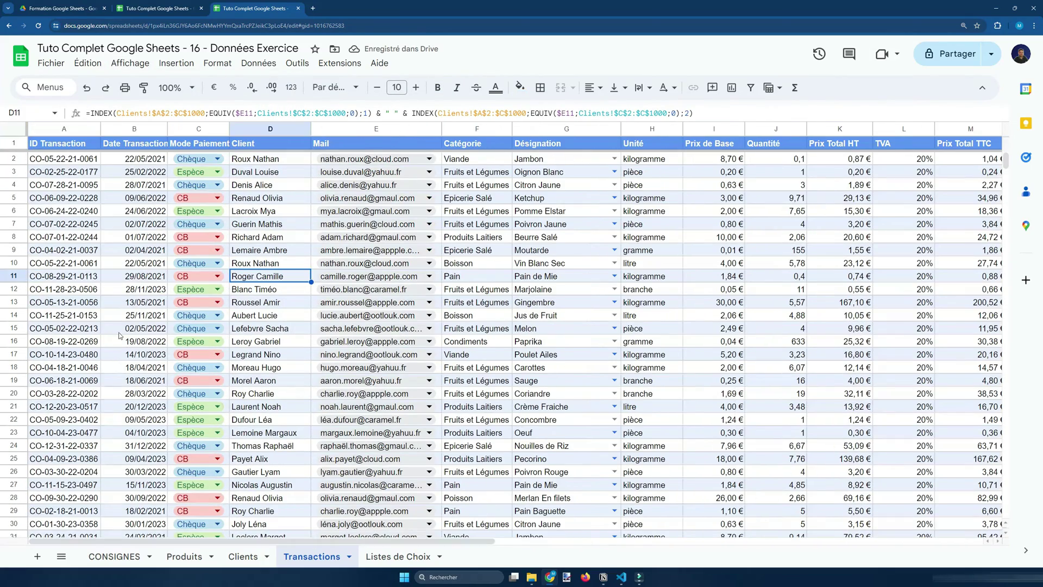
# Step: Freeze the Transactions columns up to column C, Mode Paiement
pyautogui.click(134, 129)
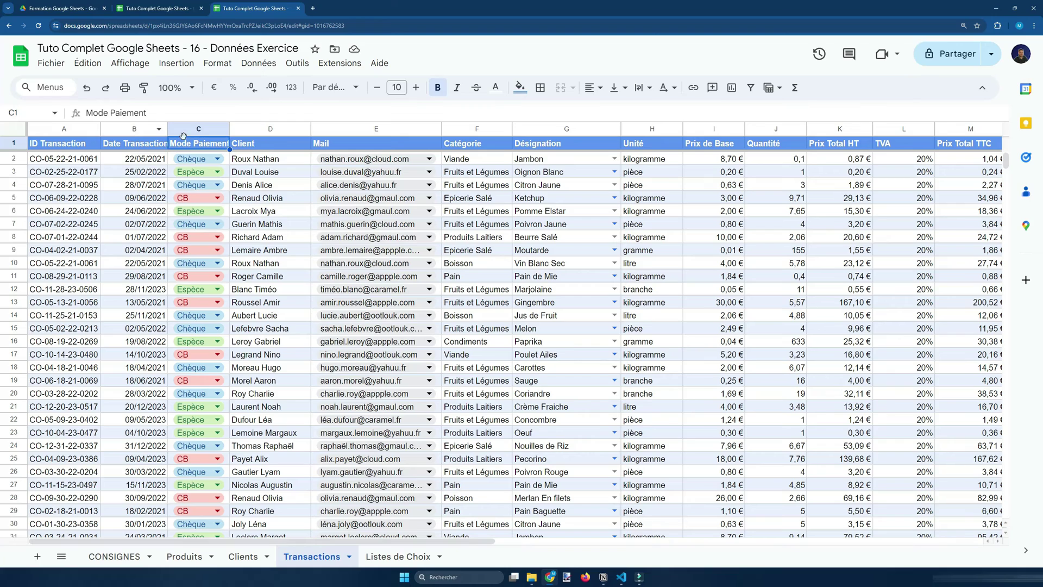
pyautogui.click(183, 135)
pyautogui.click(130, 63)
pyautogui.moveTo(150, 123)
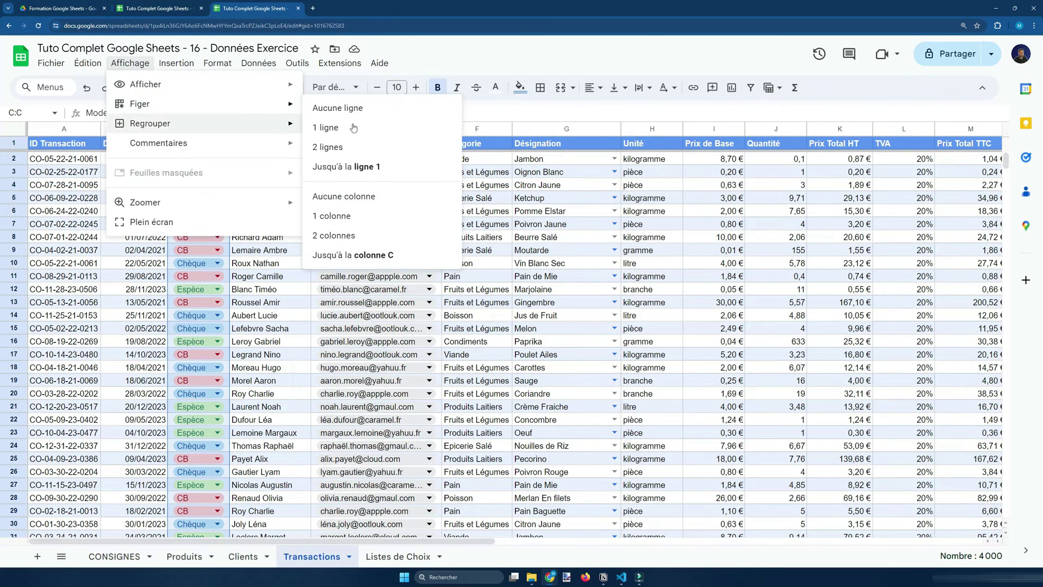
pyautogui.click(352, 255)
pyautogui.click(280, 239)
# Step: Examine the Transactions table with its frozen header and columns, inspecting the formulas behind the base price and total columns
pyautogui.scroll(-5, 286, 367)
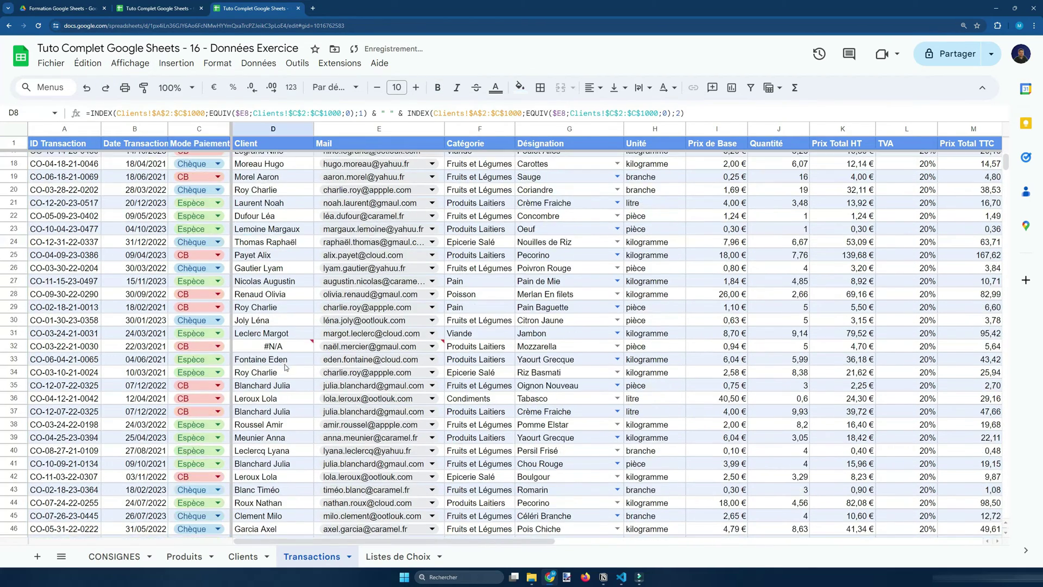
pyautogui.scroll(-5, 284, 368)
pyautogui.hscroll(5, 380, 375)
pyautogui.scroll(-5, 416, 376)
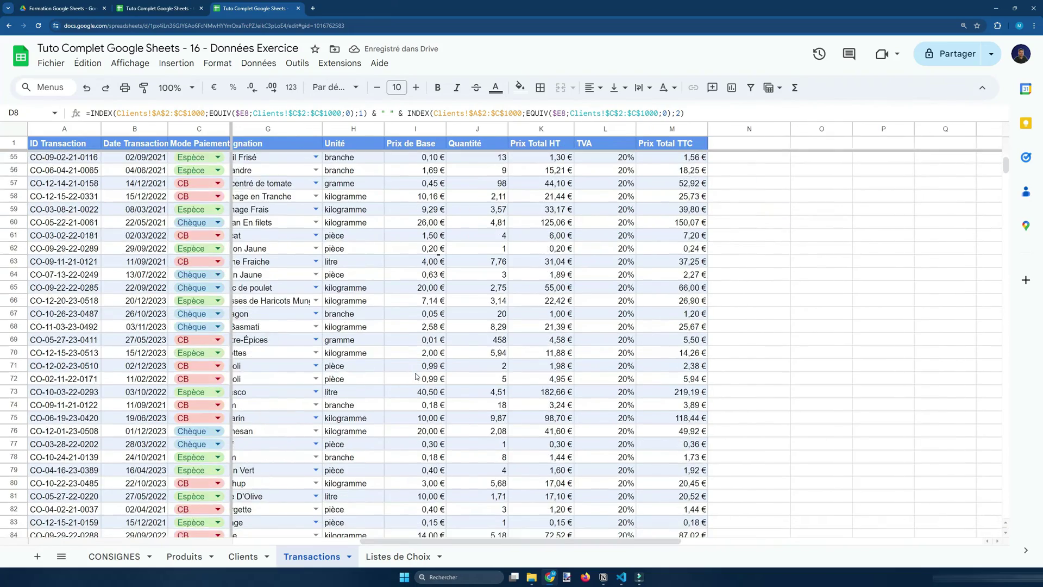
pyautogui.scroll(-15, 416, 376)
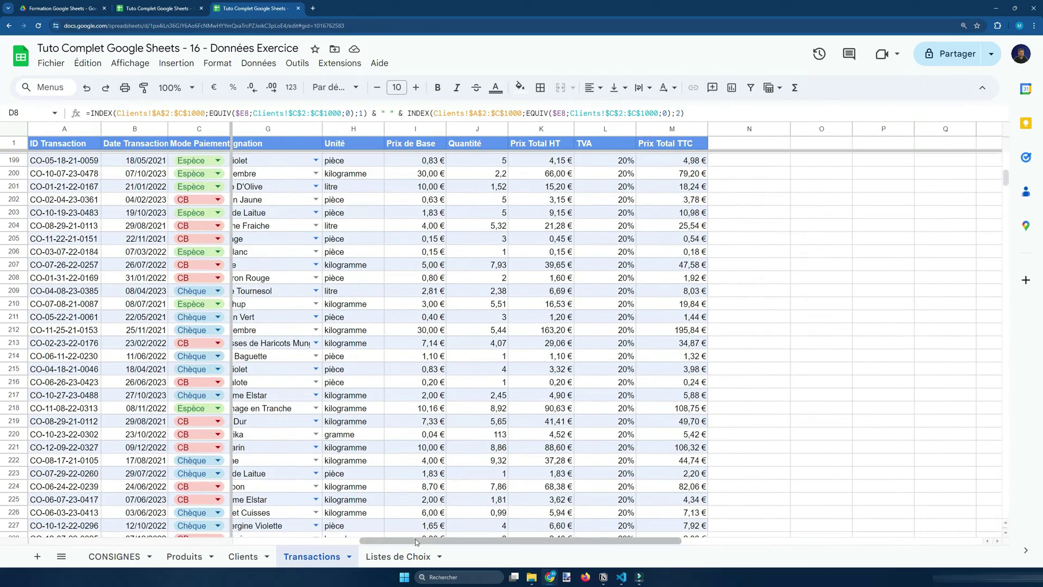
pyautogui.hscroll(-2, 415, 533)
pyautogui.click(444, 296)
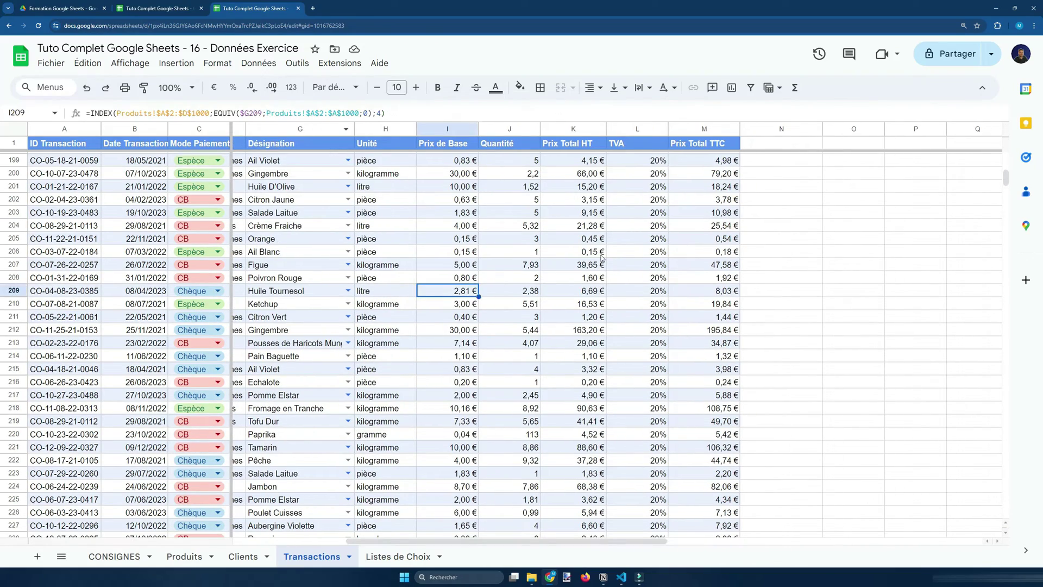
pyautogui.click(582, 190)
pyautogui.click(704, 188)
pyautogui.scroll(-6, 614, 345)
pyautogui.scroll(20, 614, 345)
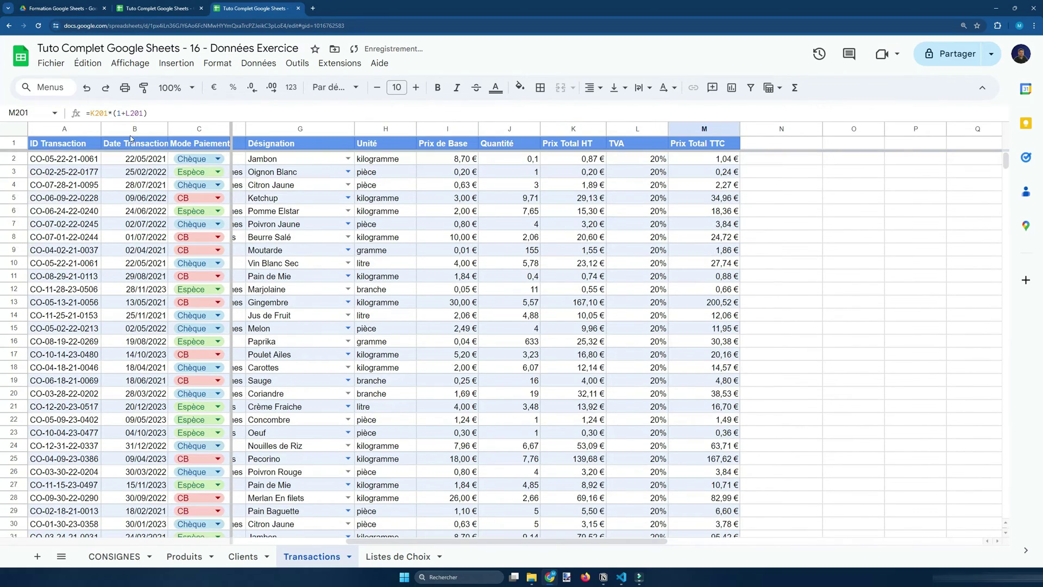
pyautogui.click(447, 263)
pyautogui.click(448, 223)
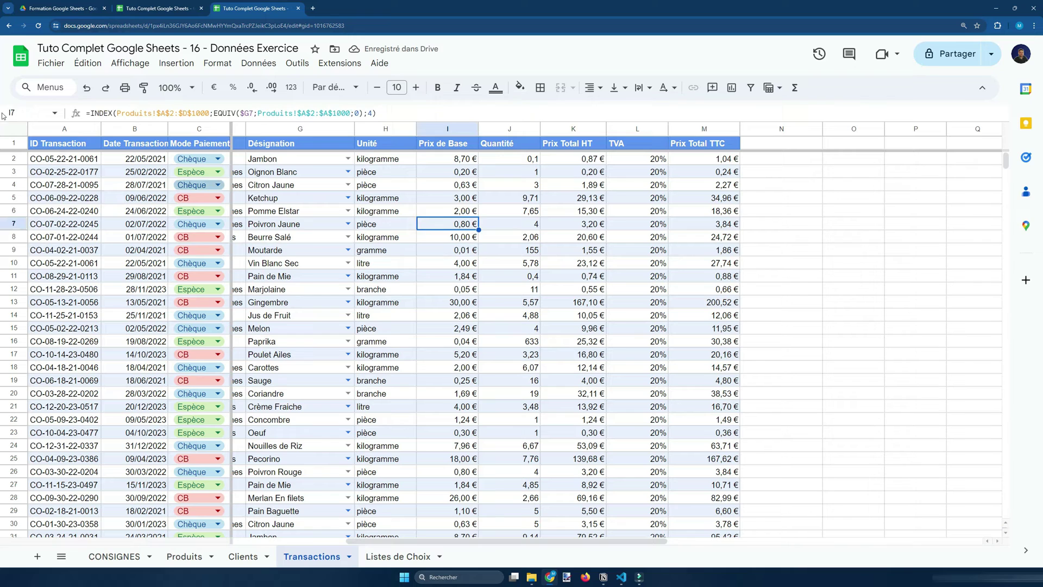
# Step: Try hiding the ID Transaction column on the Transactions sheet and check how the table reads without it
pyautogui.click(50, 125)
pyautogui.rightClick(50, 125)
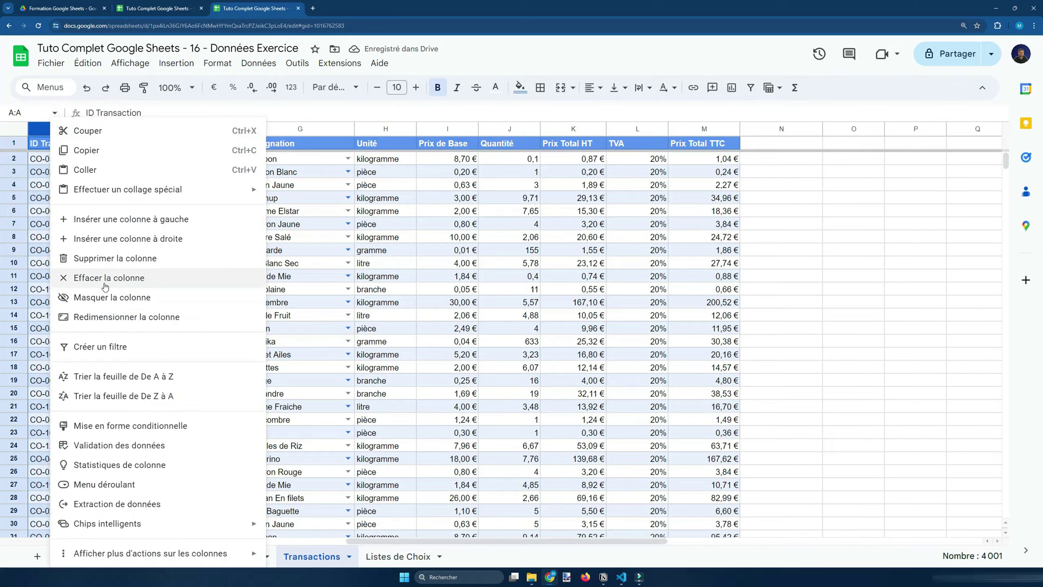
pyautogui.click(65, 294)
pyautogui.click(60, 250)
pyautogui.scroll(-20, 217, 381)
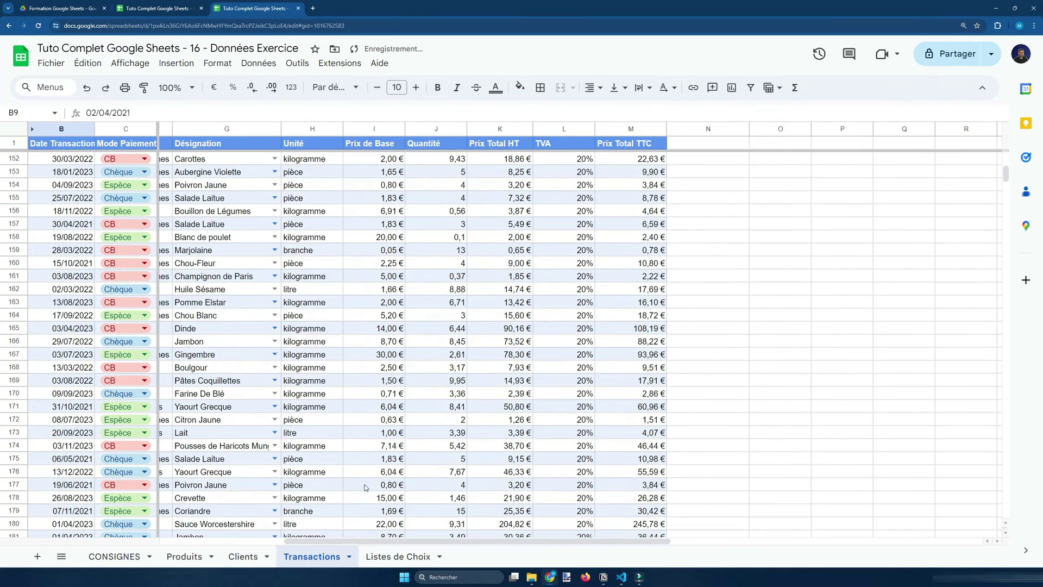
pyautogui.moveTo(348, 544); pyautogui.dragTo(302, 530)
pyautogui.scroll(-1, 353, 492)
pyautogui.scroll(8, 353, 497)
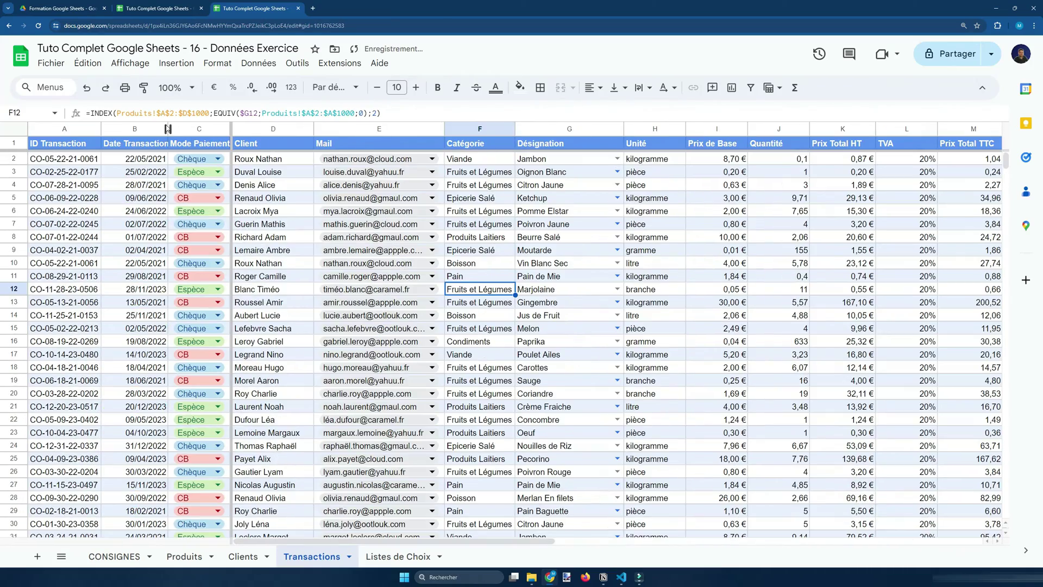
# Step: Fit the width of the Date Transaction column on the Transactions sheet to its contents
pyautogui.moveTo(166, 126); pyautogui.dragTo(167, 126)
pyautogui.doubleClick(166, 126)
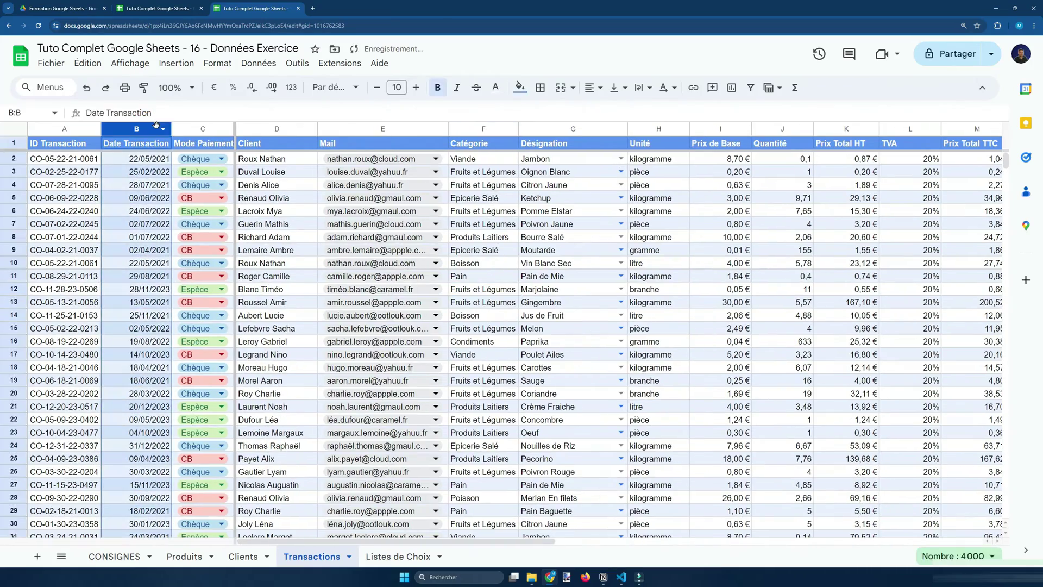
pyautogui.click(146, 203)
pyautogui.click(490, 225)
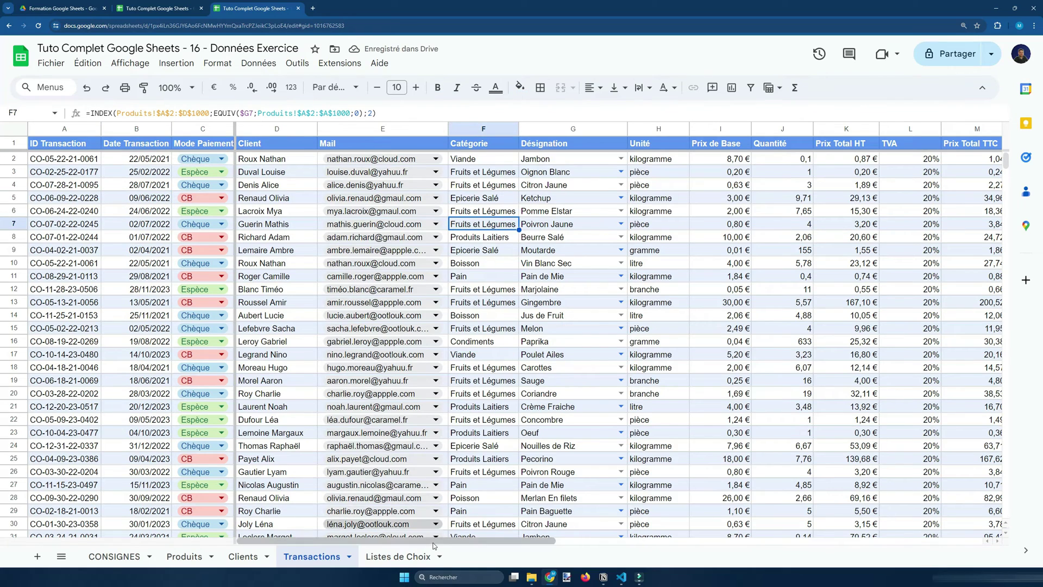
# Step: Review the formatted Transactions, Clients and Produits tables and tick off task d of section 1.2 in CONSIGNES
pyautogui.moveTo(433, 543); pyautogui.dragTo(812, 510)
pyautogui.click(115, 556)
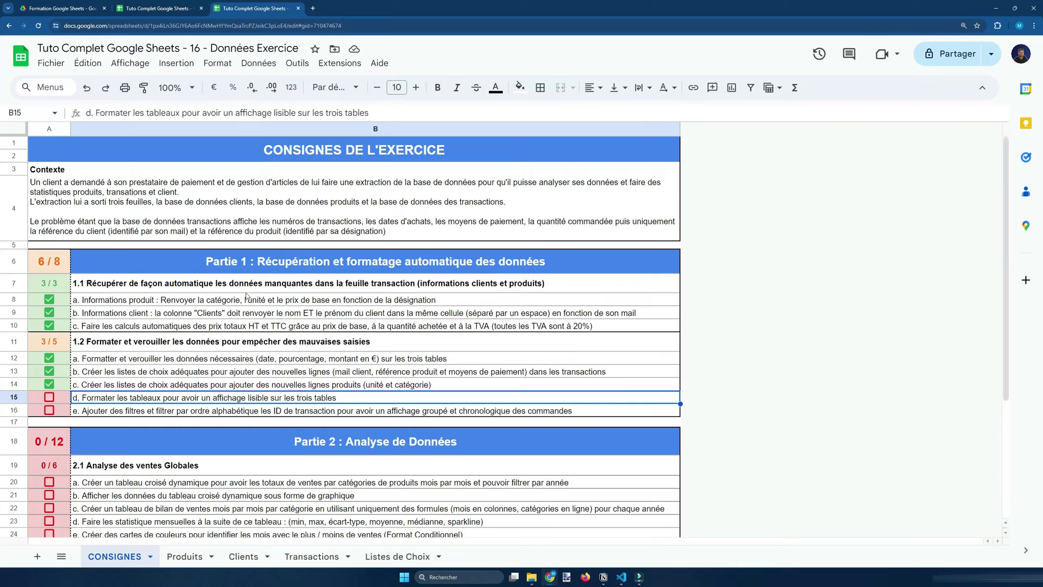
pyautogui.click(315, 557)
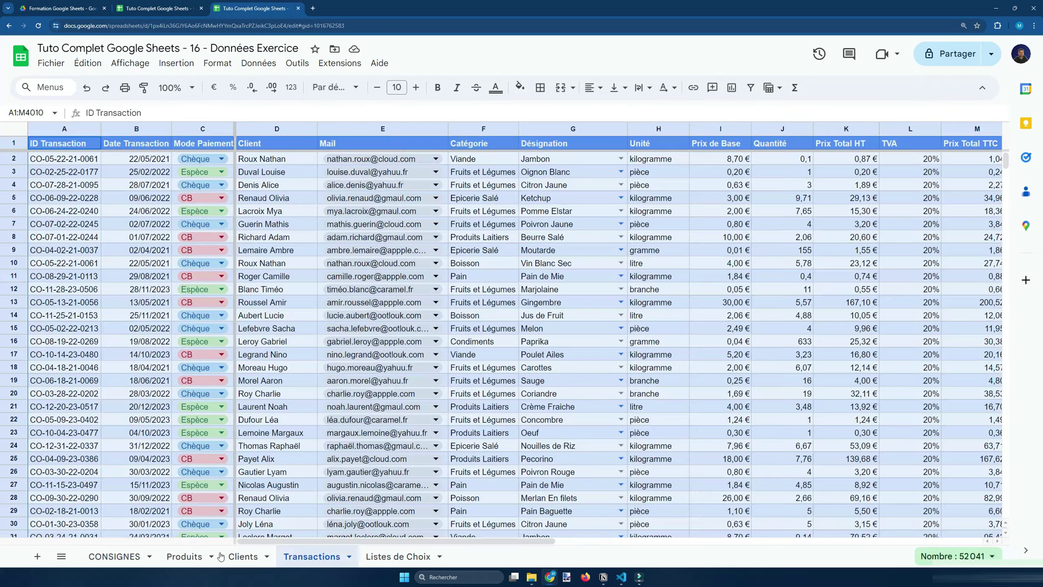
pyautogui.click(247, 560)
pyautogui.click(173, 564)
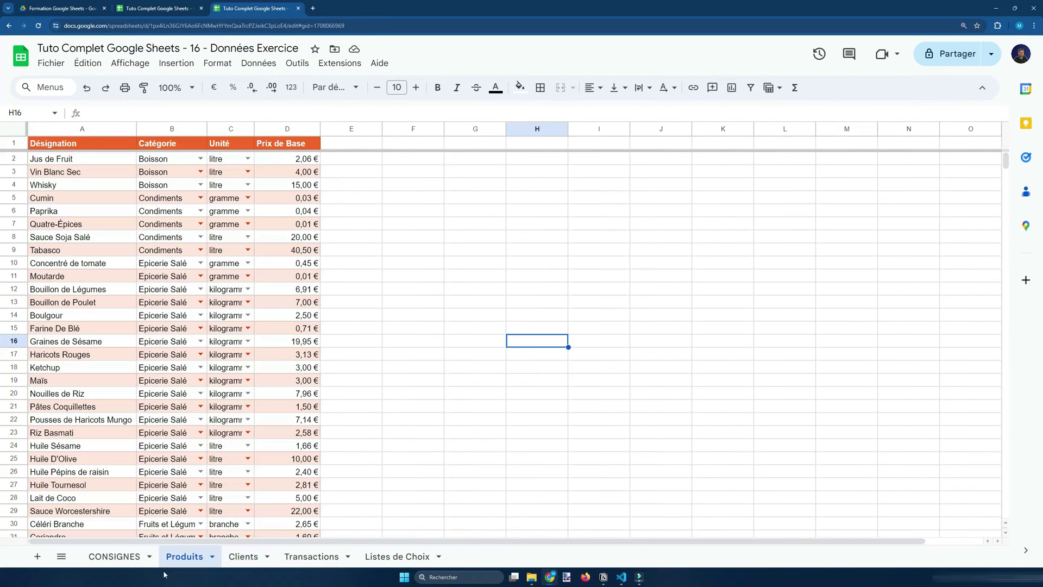
pyautogui.click(88, 553)
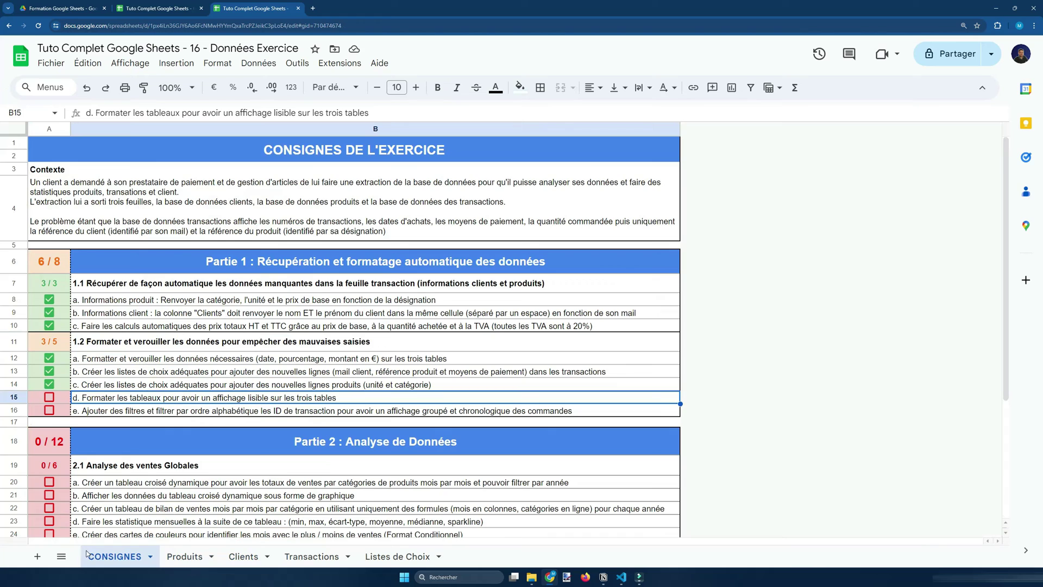
pyautogui.click(49, 398)
# Step: Create a filter on the Produits table's header row and check the filtered rows down the sheet
pyautogui.click(196, 447)
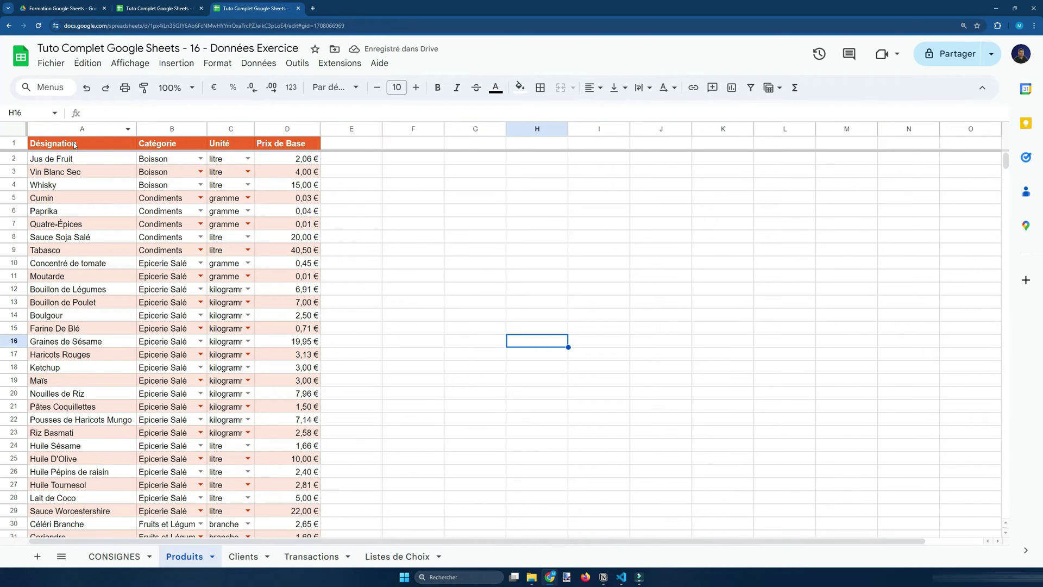
pyautogui.moveTo(74, 145); pyautogui.dragTo(291, 147)
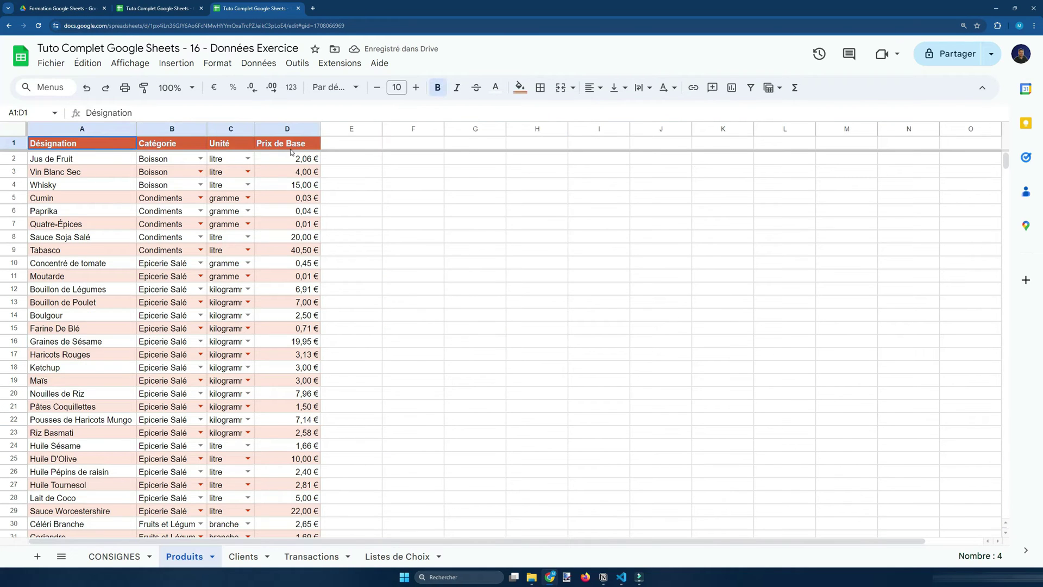
pyautogui.click(108, 149)
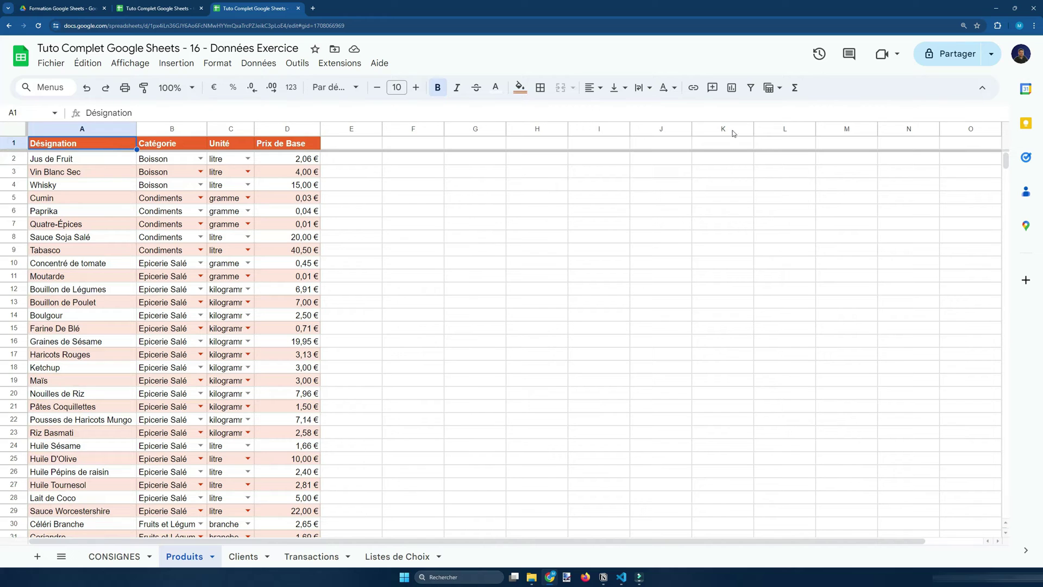
pyautogui.click(751, 93)
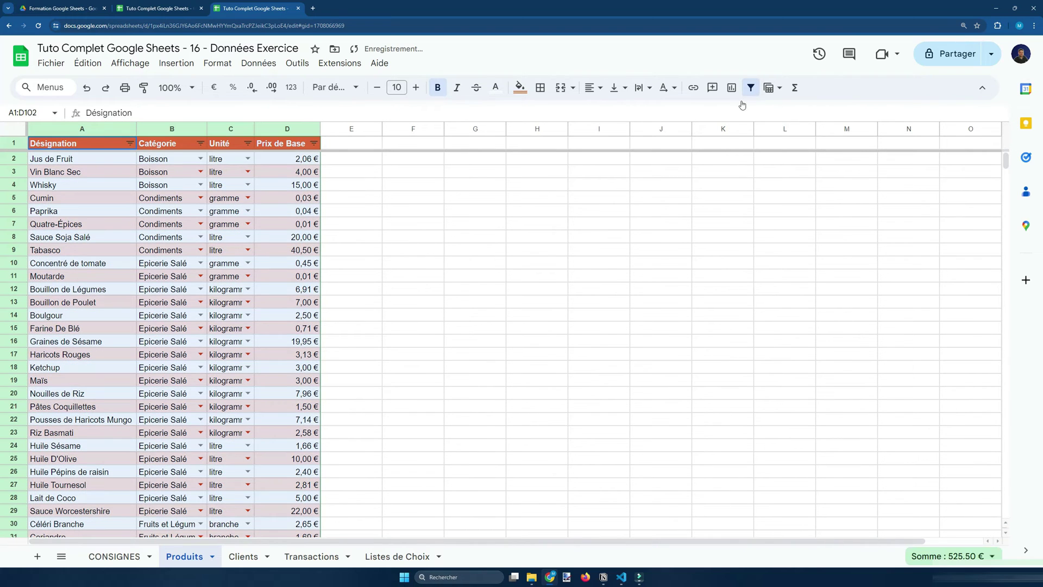
pyautogui.scroll(-20, 81, 441)
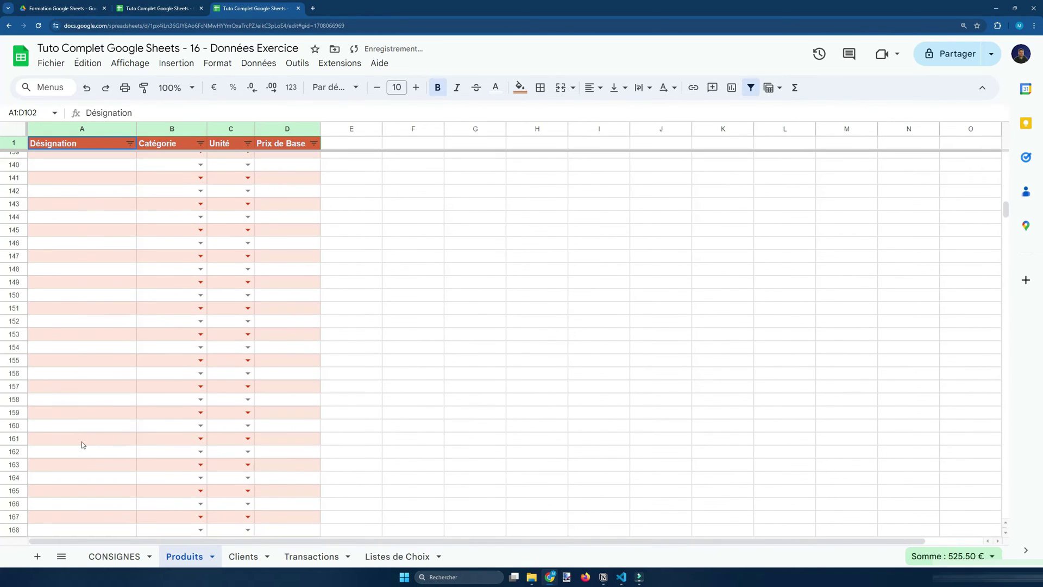
pyautogui.scroll(20, 82, 438)
pyautogui.click(86, 342)
# Step: Sort the Produits table from A to Z by the Désignation column and check the new order
pyautogui.click(140, 142)
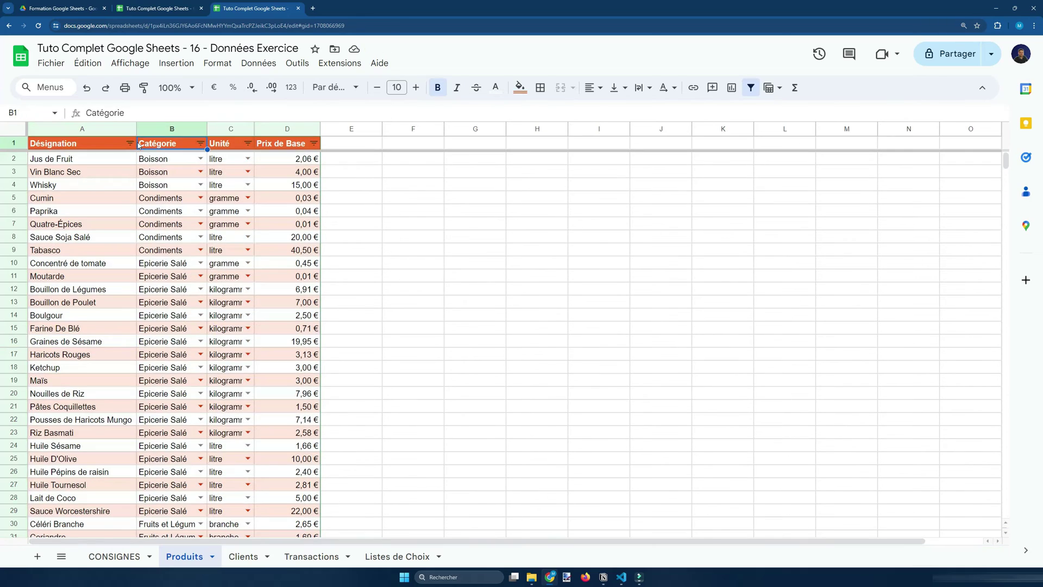
pyautogui.click(131, 144)
pyautogui.click(168, 163)
pyautogui.click(116, 249)
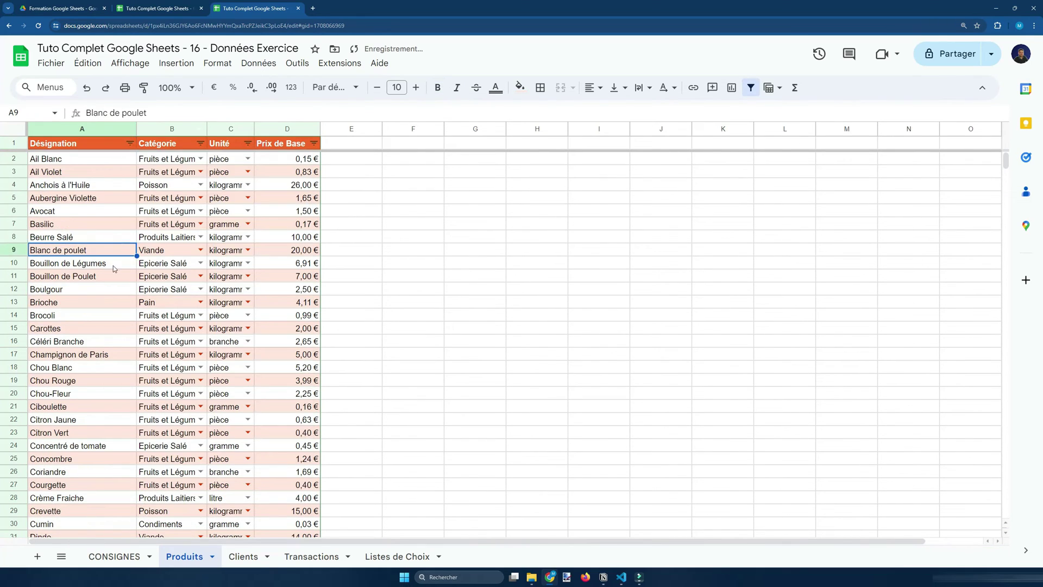
pyautogui.scroll(-13, 112, 364)
pyautogui.scroll(15, 111, 364)
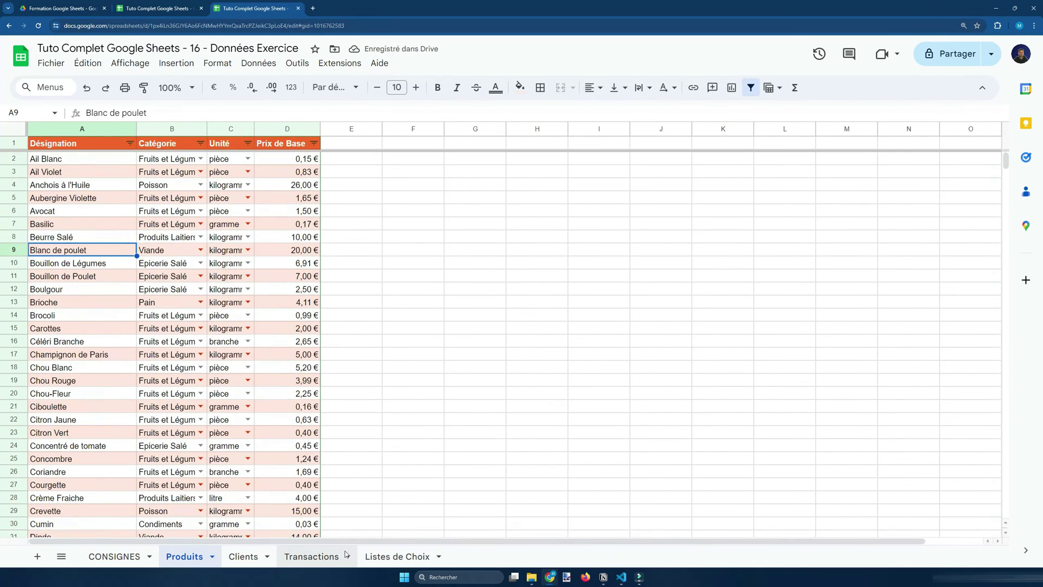
# Step: Check a Prix de Base formula in Transactions against the re-sorted Produits table
pyautogui.click(312, 555)
pyautogui.click(733, 242)
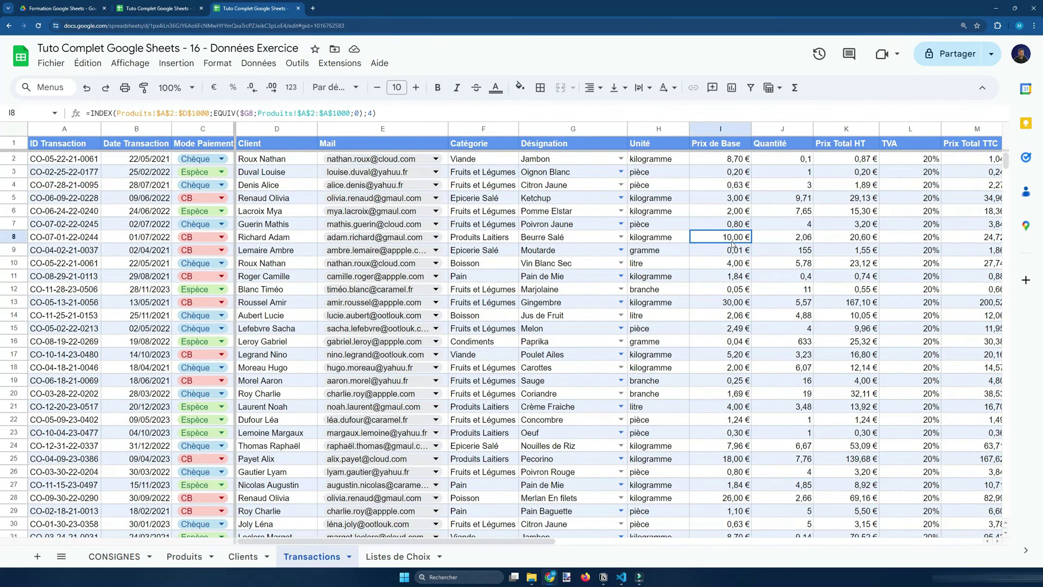
pyautogui.click(184, 555)
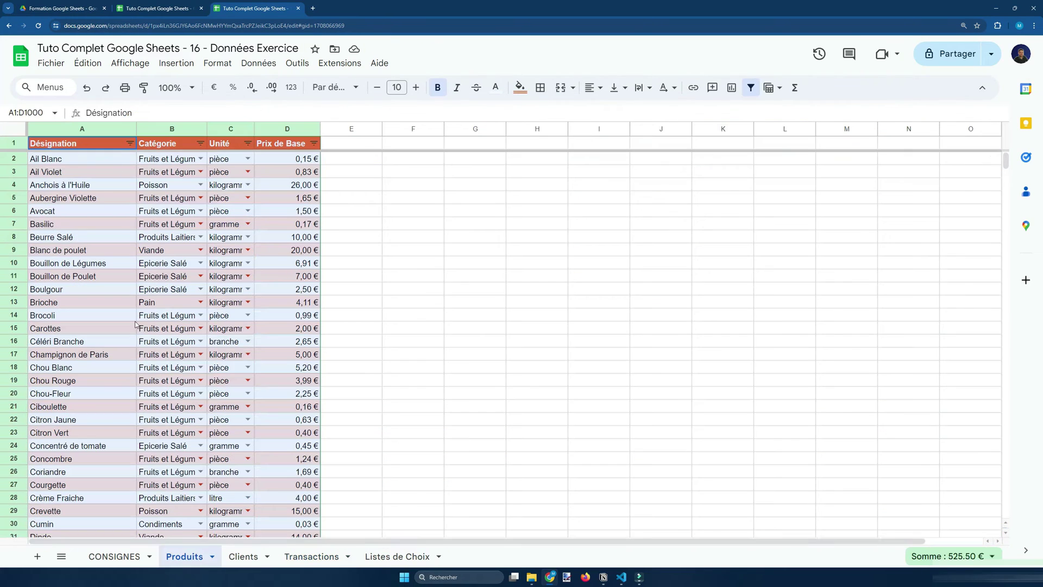
pyautogui.click(201, 342)
pyautogui.click(159, 303)
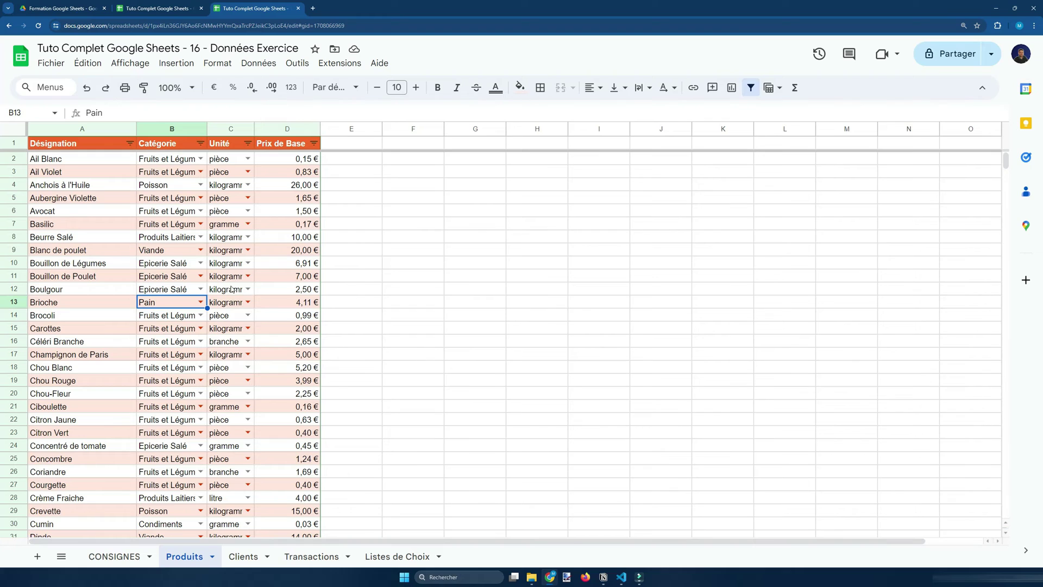
pyautogui.click(159, 264)
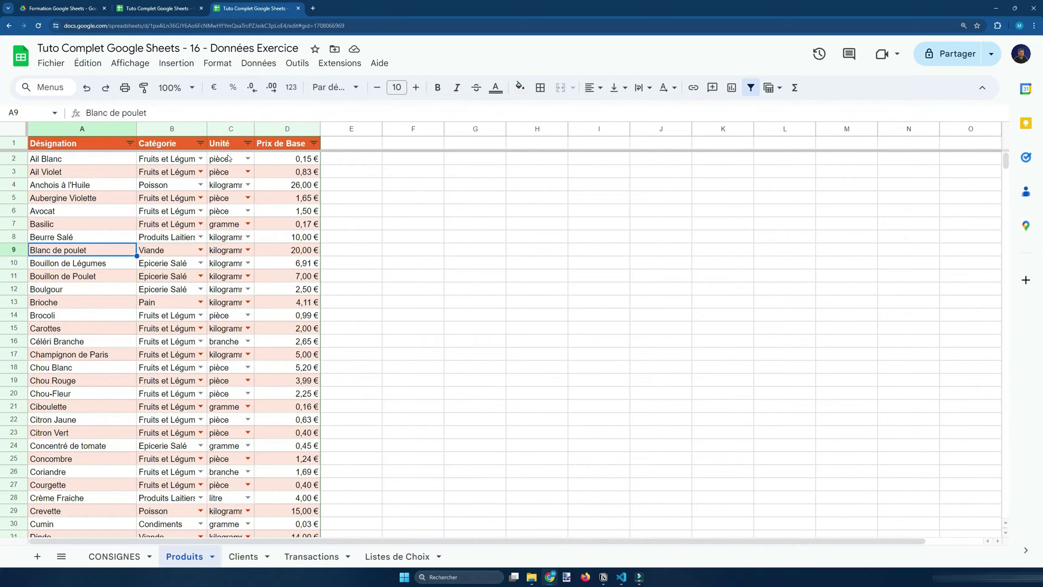
# Step: Sort the Produits table from A to Z by the Catégorie column and check the grouped products
pyautogui.click(201, 143)
pyautogui.click(157, 162)
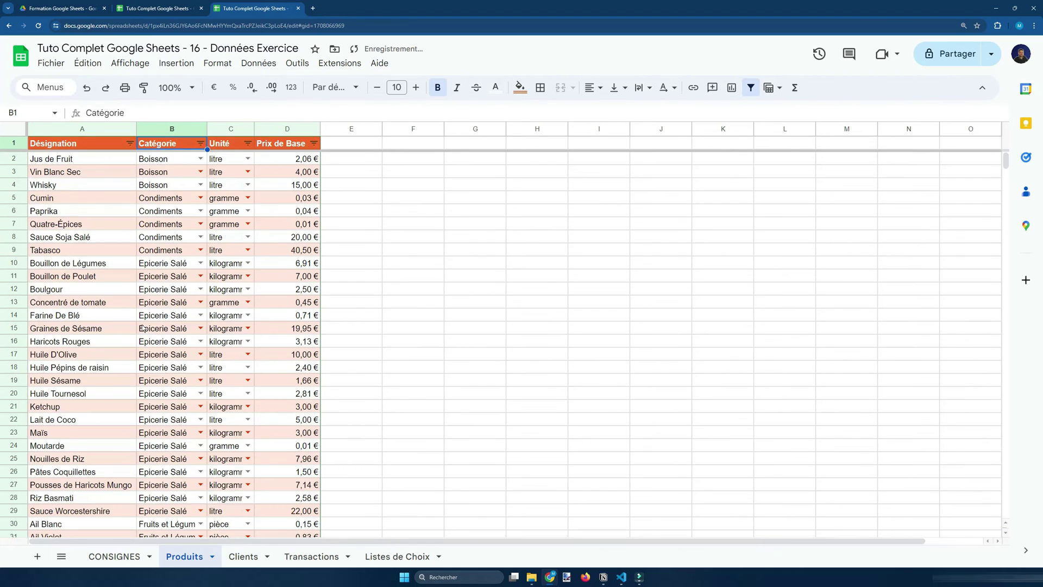
pyautogui.scroll(-8, 139, 325)
pyautogui.scroll(8, 140, 325)
pyautogui.click(186, 304)
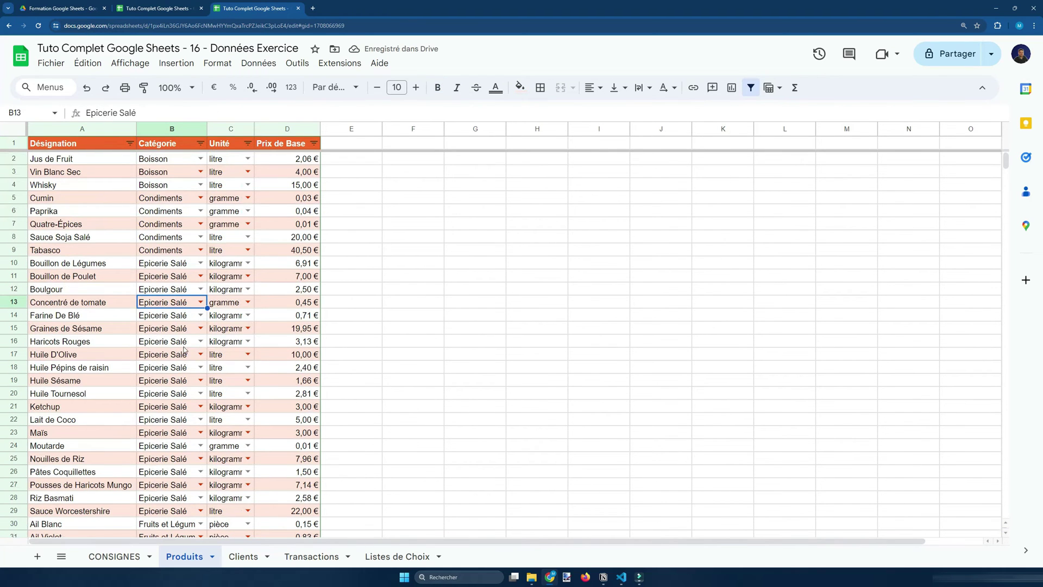
pyautogui.click(193, 394)
# Step: Enter Poulet in A103 directly below the last product to test the filter range, and clear the cell again
pyautogui.scroll(-19, 190, 396)
pyautogui.click(117, 414)
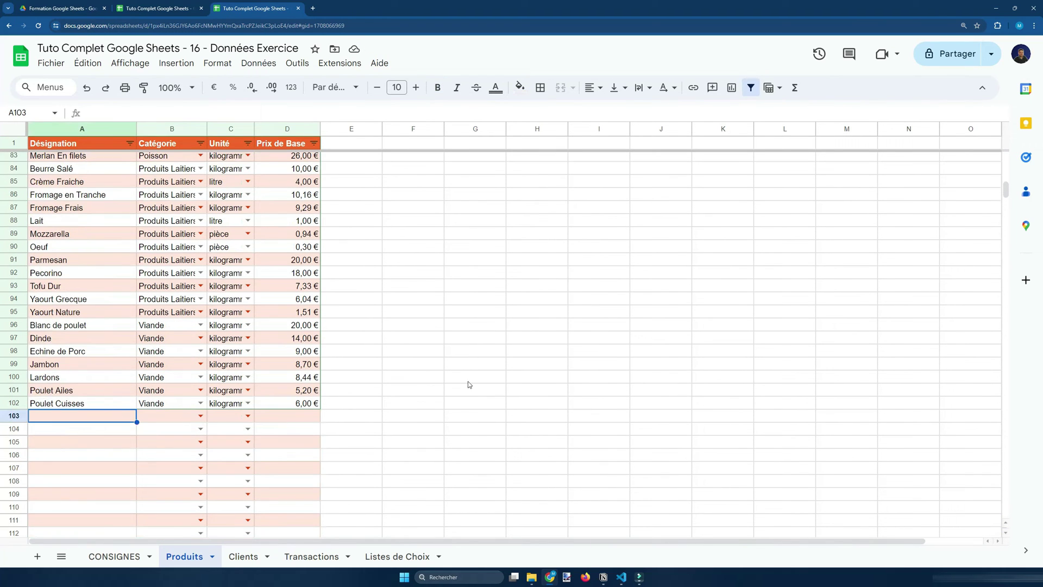
pyautogui.write('Poulet')
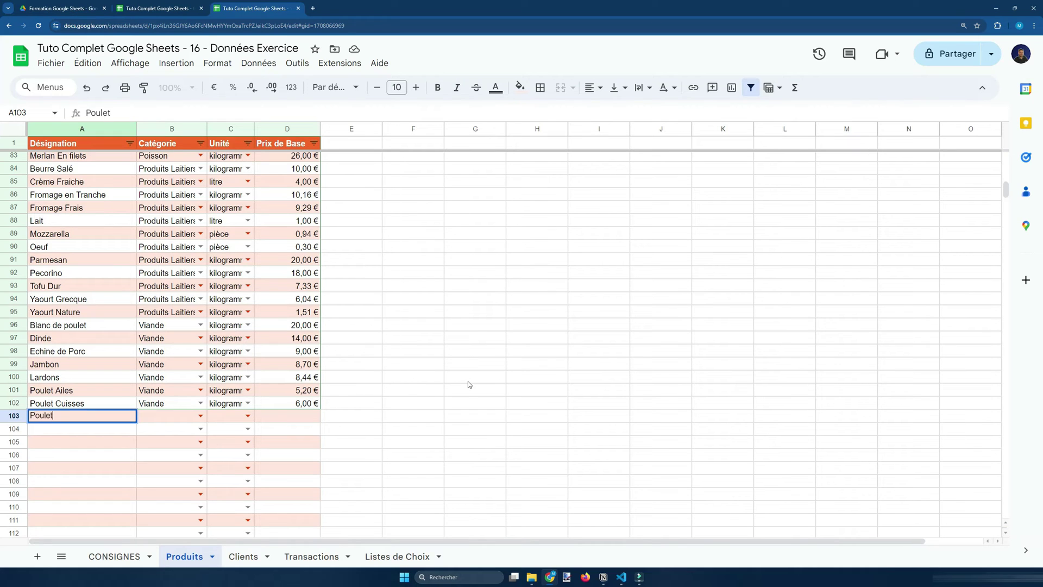
pyautogui.press('Return')
pyautogui.press('Down')
pyautogui.press('Up')
pyautogui.press('Up')
pyautogui.press('Up')
pyautogui.press('Down')
pyautogui.press('Delete')
# Step: Enter Monnaie in A109 of Produits, leaving empty rows between it and the filtered products
pyautogui.press('Down')
pyautogui.press('Down')
pyautogui.press('Down')
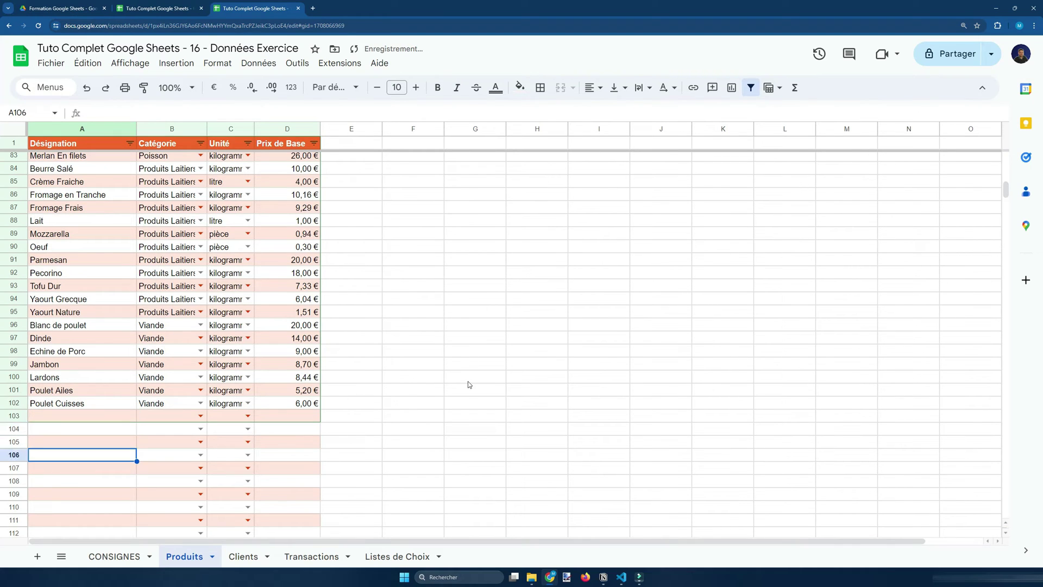
pyautogui.press('Down')
pyautogui.press('Down')
pyautogui.press('Down')
pyautogui.write('Monnaie')
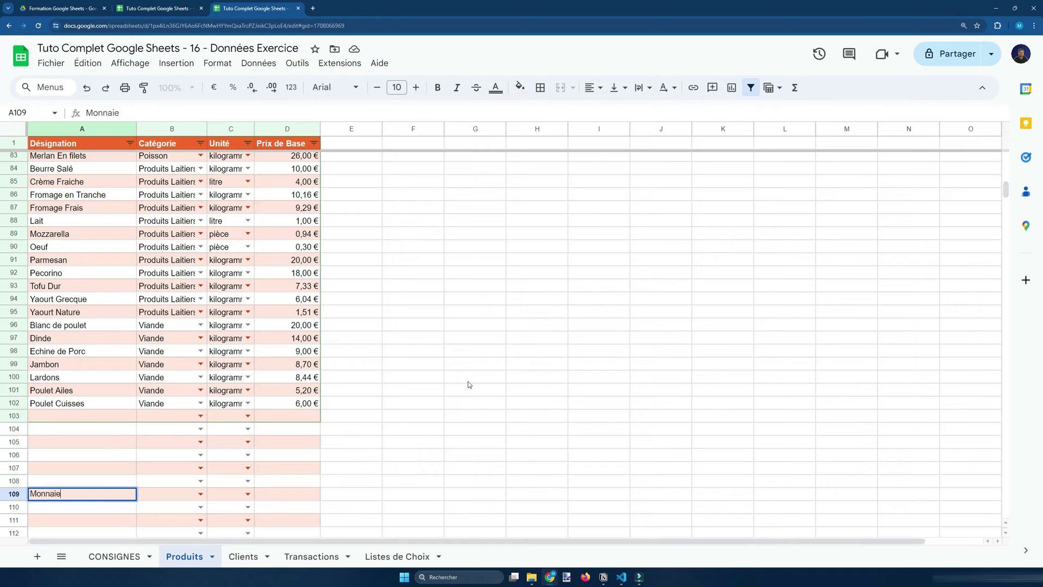
pyautogui.press('Return')
pyautogui.press('Up')
pyautogui.scroll(-5, 467, 380)
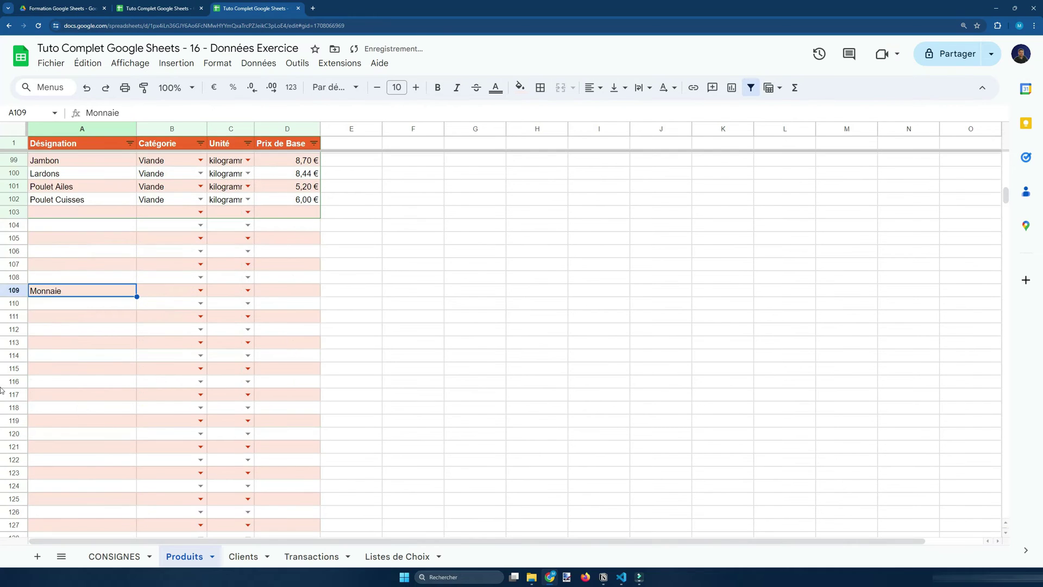
# Step: Compare the filter's boundary with the detached Monnaie row and clear that entry from A109
pyautogui.click(79, 242)
pyautogui.scroll(2, 78, 243)
pyautogui.moveTo(103, 296); pyautogui.dragTo(283, 307)
pyautogui.click(92, 347)
pyautogui.click(81, 374)
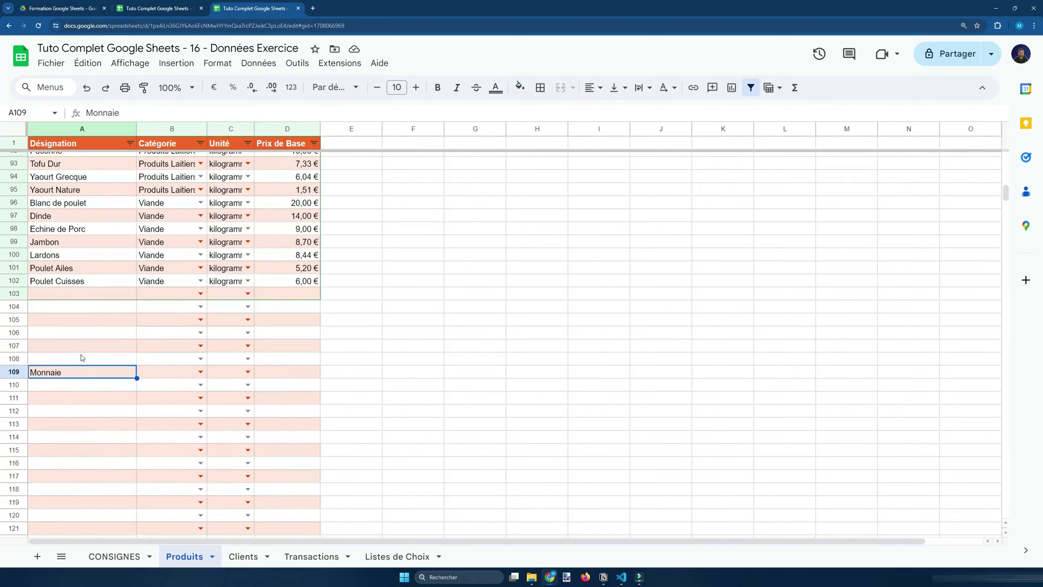
pyautogui.scroll(2, 81, 456)
pyautogui.press('Delete')
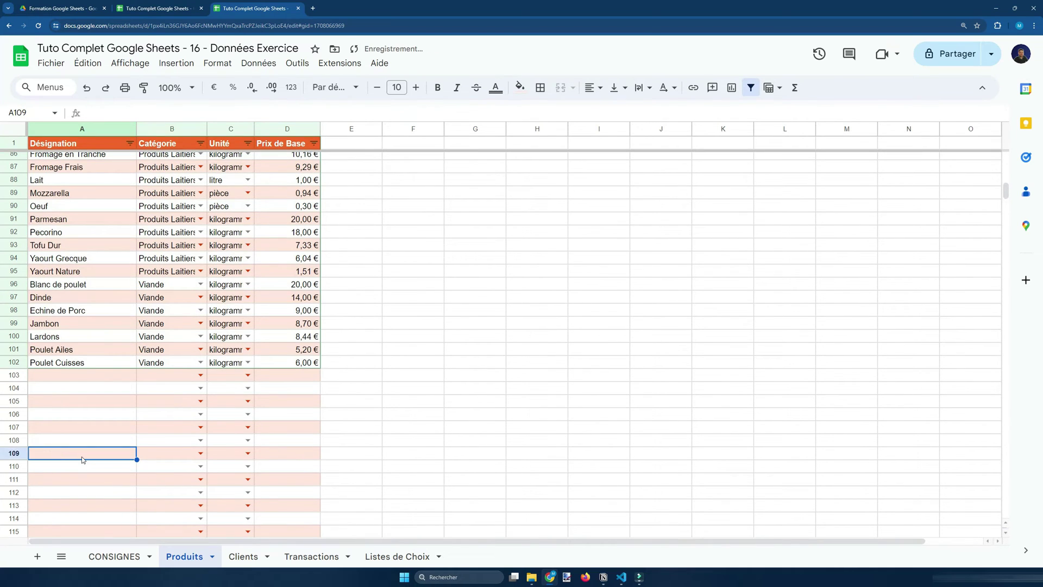
# Step: Enter the test texts "n gb nhb", "n n", "n n" and "n b" in A103 to A106 of Produits
pyautogui.press('Up')
pyautogui.press('Up')
pyautogui.press('Up')
pyautogui.press('Up')
pyautogui.press('Up')
pyautogui.press('Up')
pyautogui.write('n gb nhb')
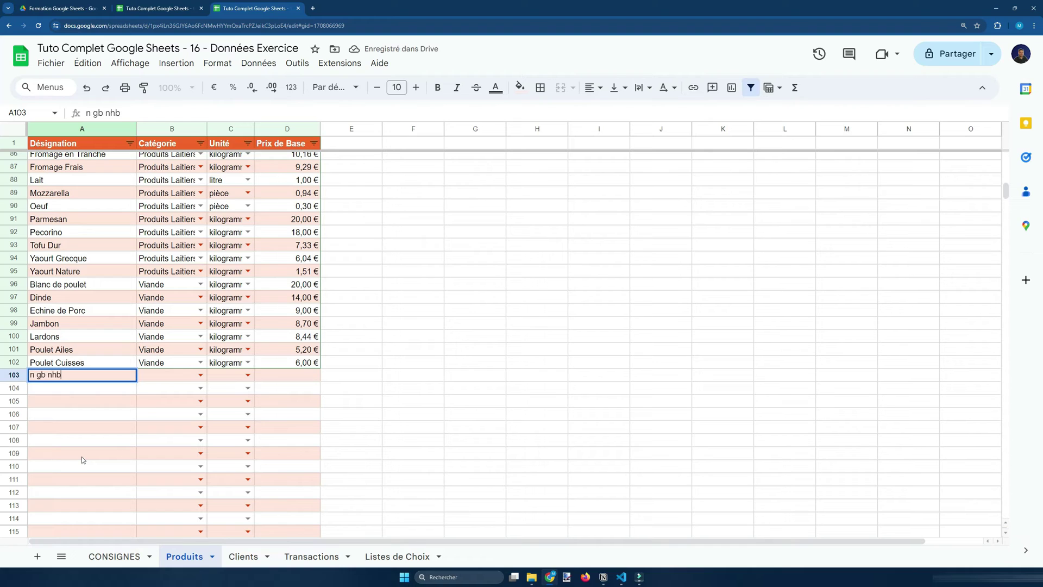
pyautogui.press('Return')
pyautogui.write('n n')
pyautogui.press('Return')
pyautogui.write('n n')
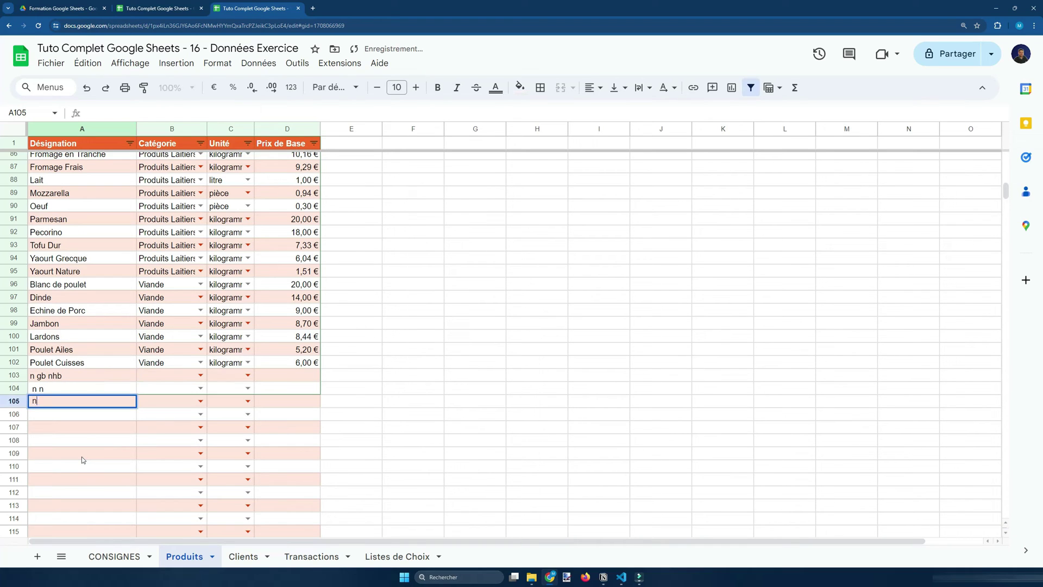
pyautogui.press('Return')
pyautogui.write('n b')
pyautogui.press('Return')
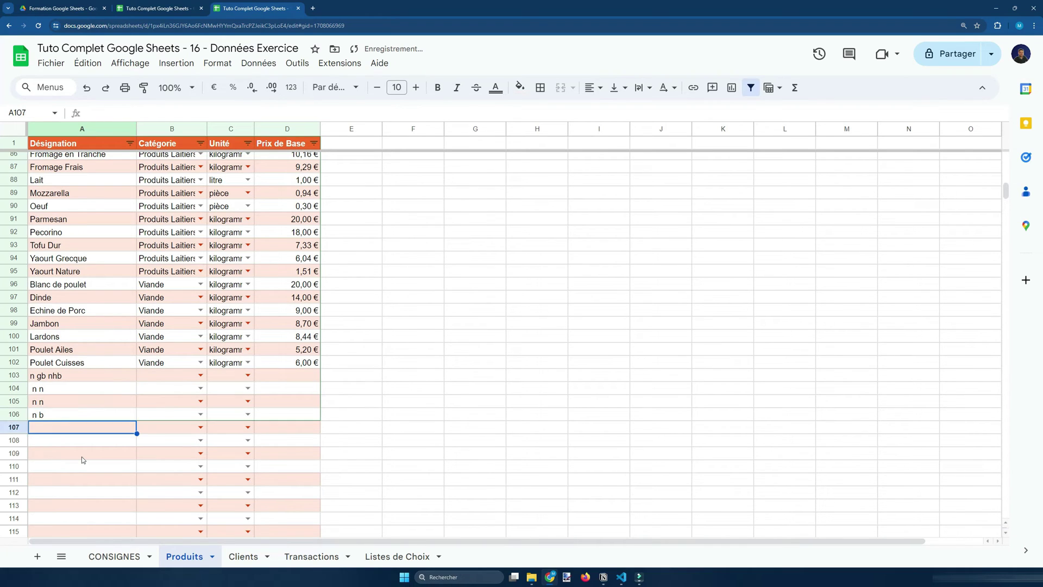
# Step: Clear the four test entries from A106 up to A103 below the product list
pyautogui.press('Up')
pyautogui.press('Down')
pyautogui.press('Up')
pyautogui.press('Delete')
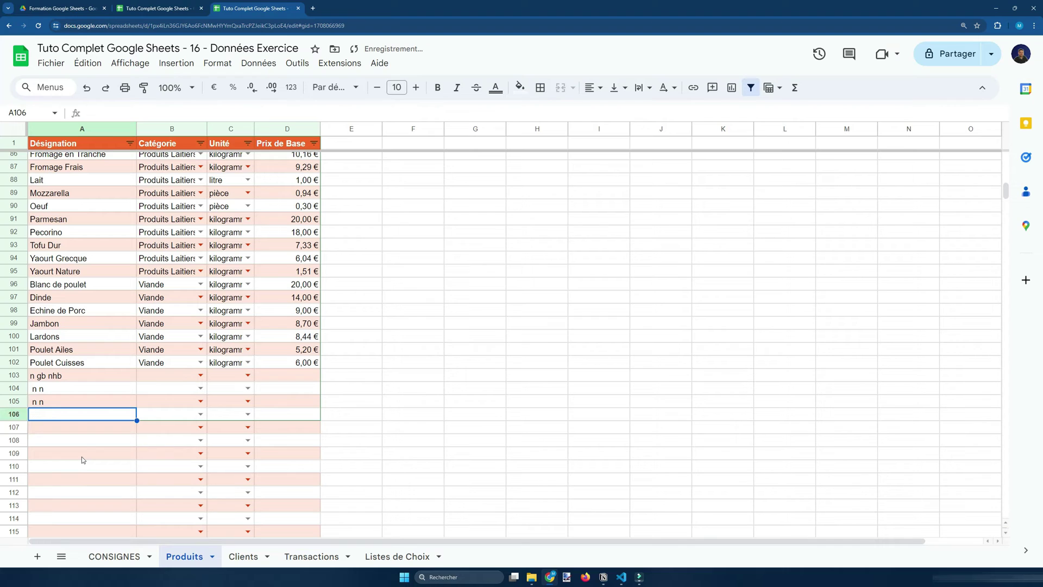
pyautogui.press('Up')
pyautogui.press('Delete')
pyautogui.press('Up')
pyautogui.press('Delete')
pyautogui.press('Up')
pyautogui.press('Delete')
pyautogui.press('Down')
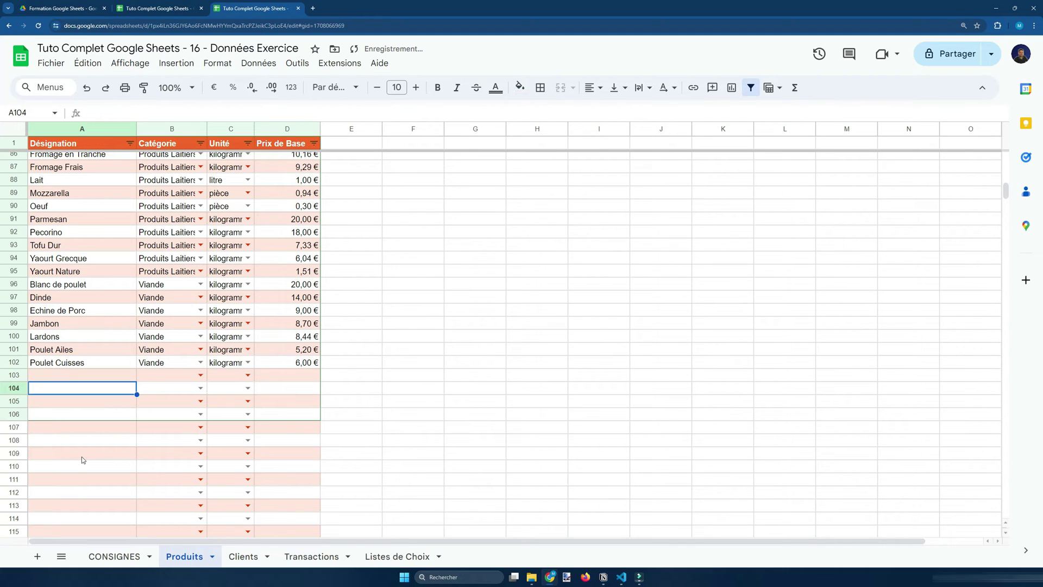
# Step: Enter Monnaie in A110 of Produits, leaving empty rows below the product list
pyautogui.press('Down')
pyautogui.press('Down')
pyautogui.press('Down')
pyautogui.press('Down')
pyautogui.press('Up')
pyautogui.press('Up')
pyautogui.press('Down')
pyautogui.press('Down')
pyautogui.press('Down')
pyautogui.press('Down')
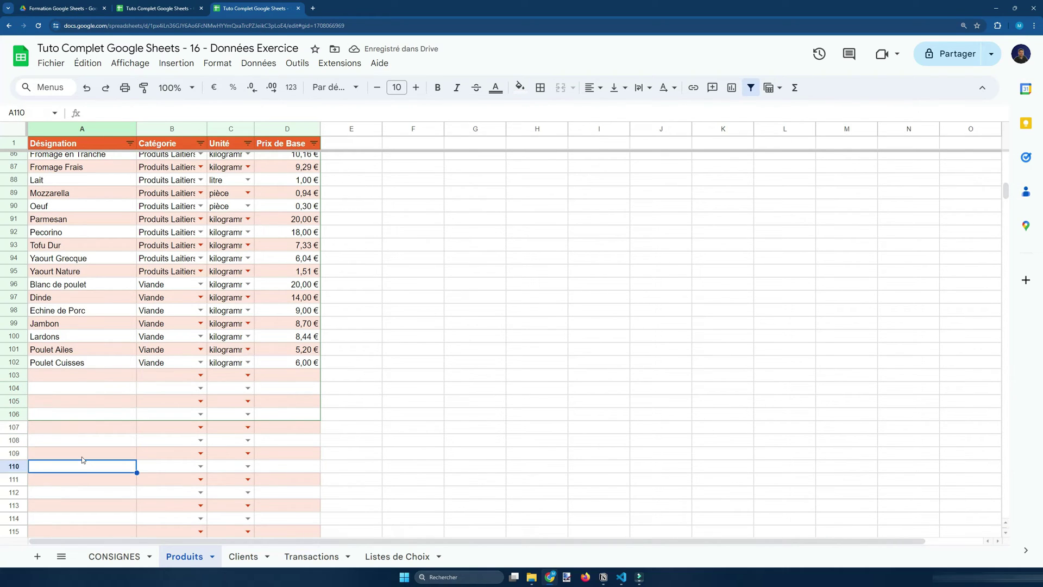
pyautogui.write('Mo')
pyautogui.press('Return')
pyautogui.press('Up')
# Step: Examine the filter's boundary around the empty rows and the Monnaie row, then return to the header cell A1
pyautogui.scroll(-2, 163, 359)
pyautogui.moveTo(117, 319); pyautogui.dragTo(116, 303)
pyautogui.click(117, 345)
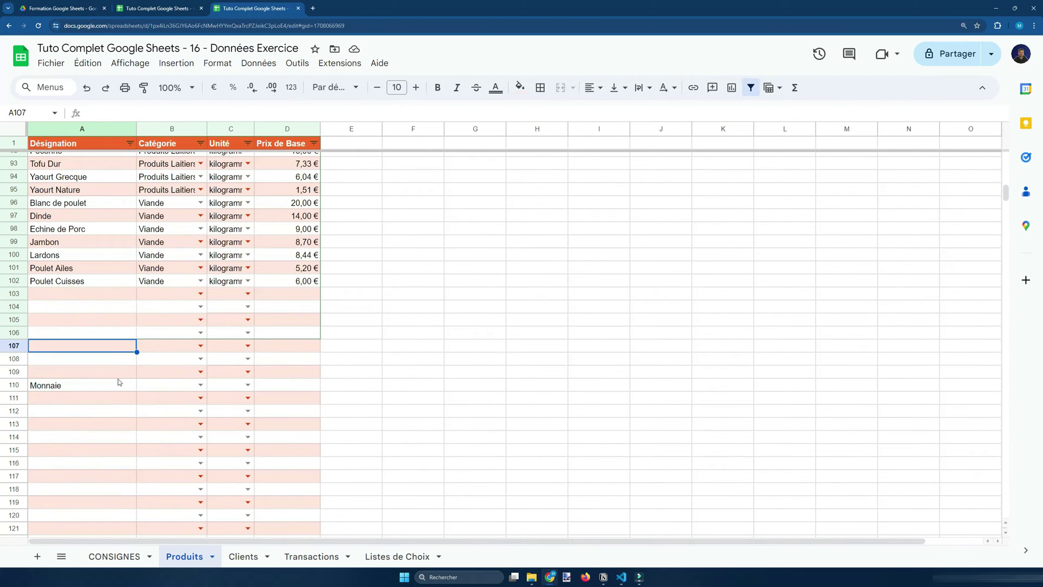
pyautogui.moveTo(119, 383); pyautogui.dragTo(312, 451)
pyautogui.hotkey('ctrl', 'shift', 'Up')
pyautogui.hotkey('ctrl', 'shift', 'Up')
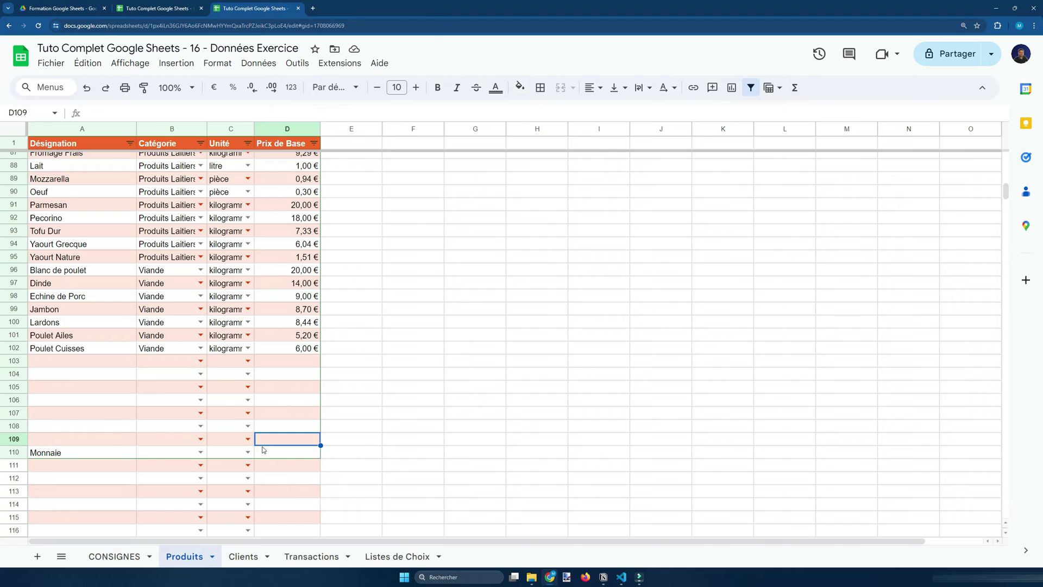
pyautogui.moveTo(262, 451); pyautogui.dragTo(42, 457)
pyautogui.click(41, 461)
pyautogui.click(63, 453)
pyautogui.moveTo(266, 451); pyautogui.dragTo(97, 444)
pyautogui.click(105, 185)
pyautogui.hotkey('ctrl', 'Home')
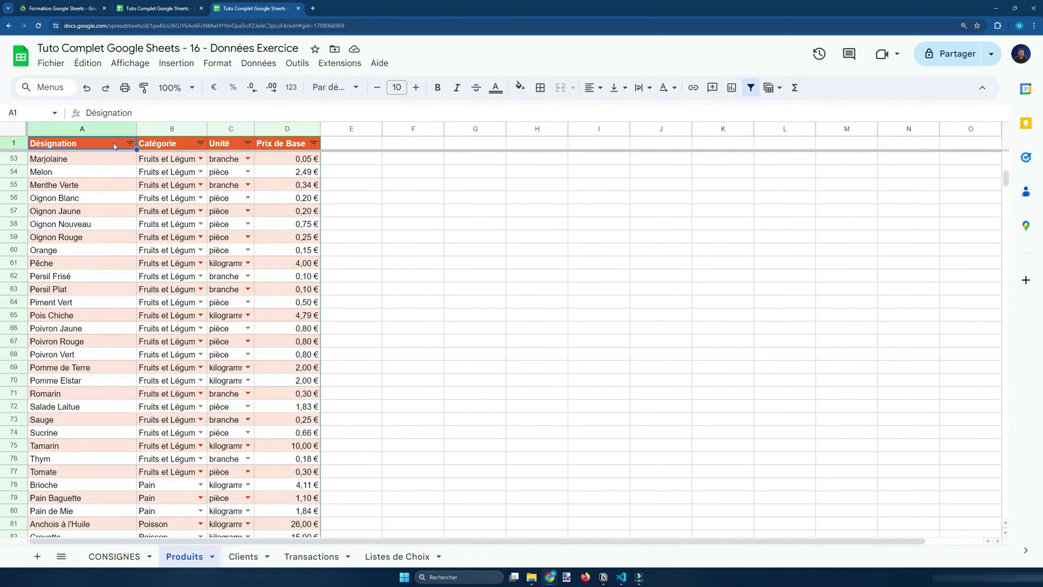
# Step: Remove and recreate the filter on Produits, then check where its range ends below the products
pyautogui.click(751, 89)
pyautogui.click(751, 89)
pyautogui.scroll(-15, 378, 310)
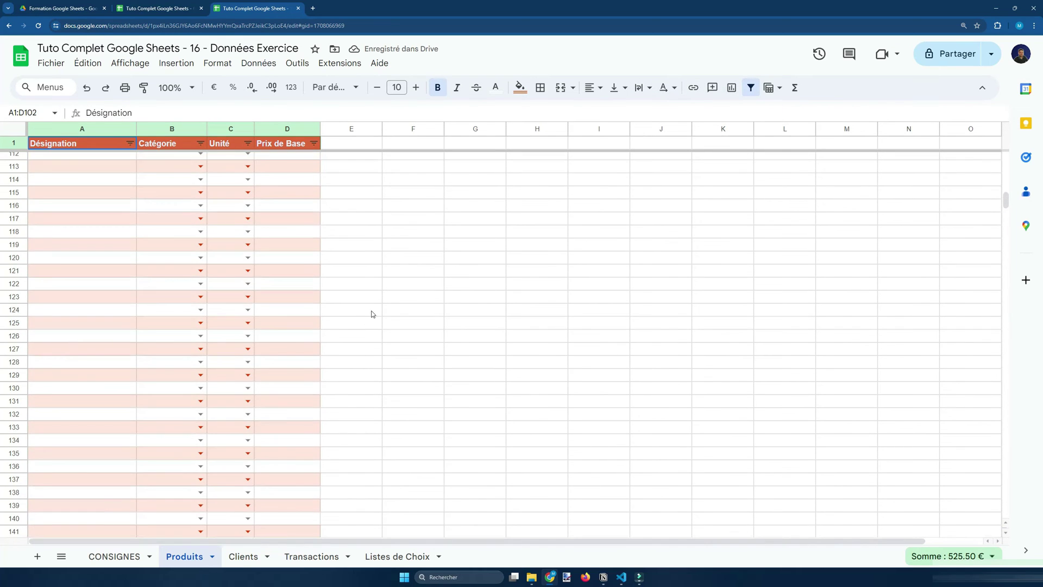
pyautogui.scroll(15, 377, 311)
pyautogui.scroll(-15, 369, 314)
pyautogui.scroll(7, 368, 315)
pyautogui.click(91, 310)
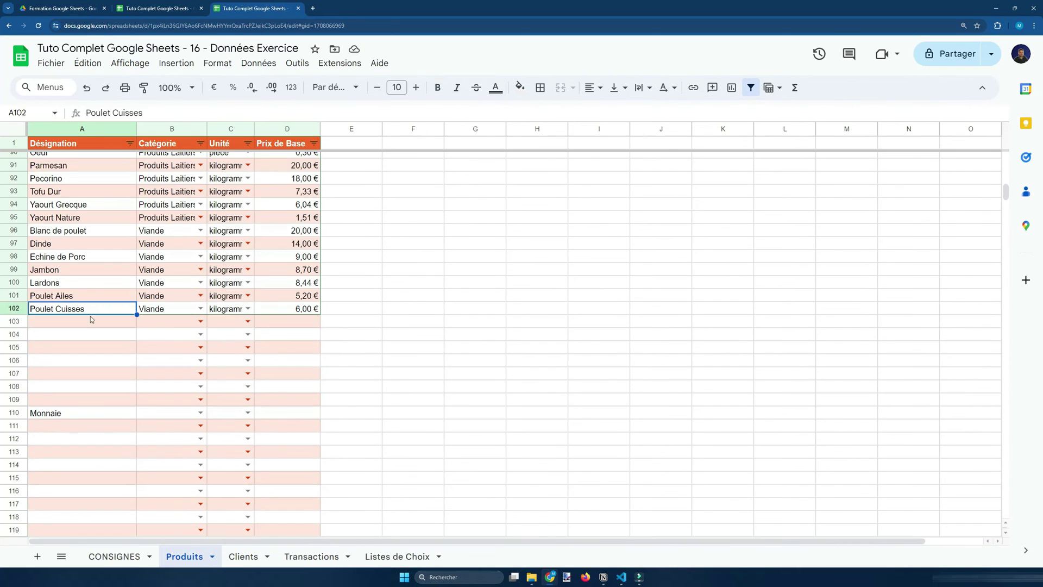
# Step: Highlight the empty rows A103:D109 and clear Monnaie from A110
pyautogui.click(82, 321)
pyautogui.moveTo(81, 321); pyautogui.dragTo(262, 403)
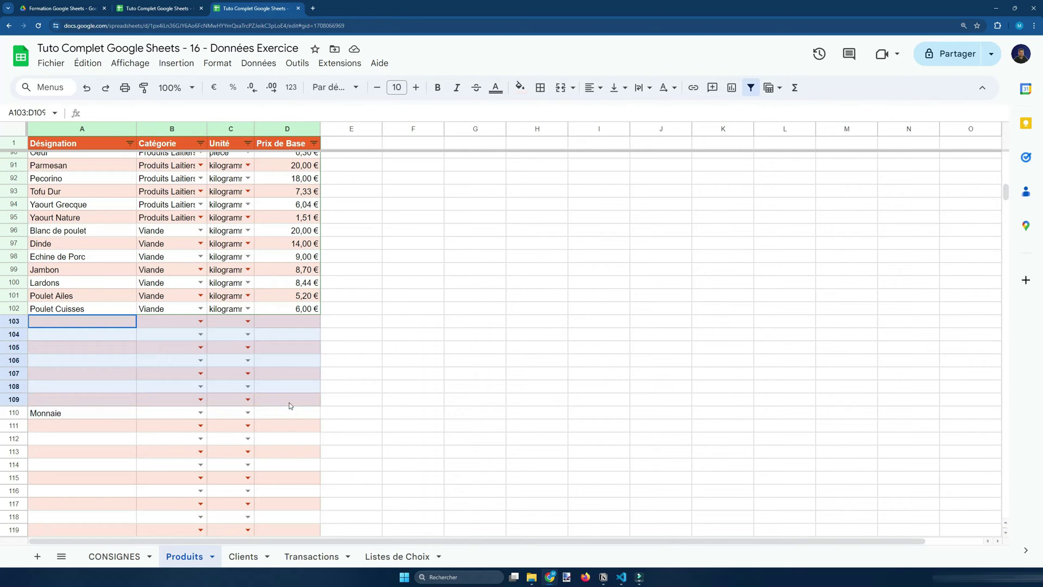
pyautogui.click(71, 412)
pyautogui.press('Delete')
# Step: Enter the test text bfbfbf in A103, A104 and A105 directly below the product list
pyautogui.press('Up')
pyautogui.press('Up')
pyautogui.press('Up')
pyautogui.press('Up')
pyautogui.press('Up')
pyautogui.press('Up')
pyautogui.press('Up')
pyautogui.press('Up')
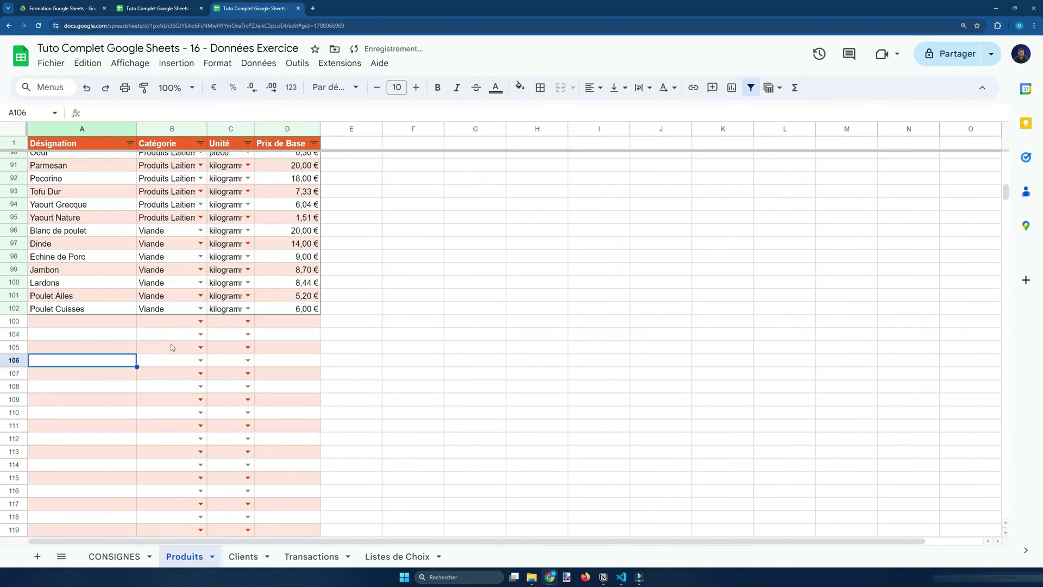
pyautogui.press('Down')
pyautogui.write('bfbfbf')
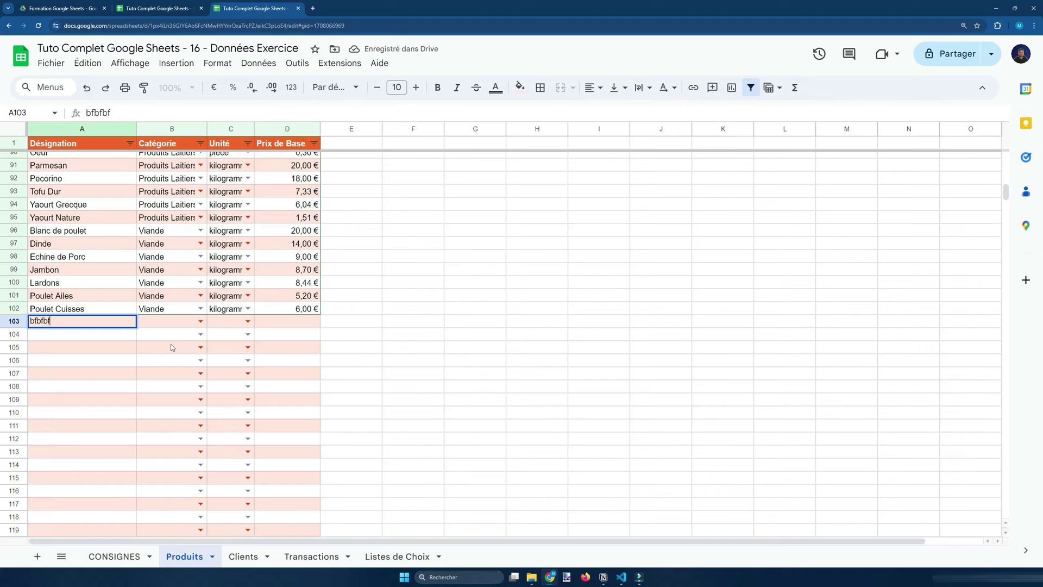
pyautogui.press('Return')
pyautogui.write('bfbfbf')
pyautogui.press('Return')
pyautogui.write('bfbfbf')
pyautogui.press('Return')
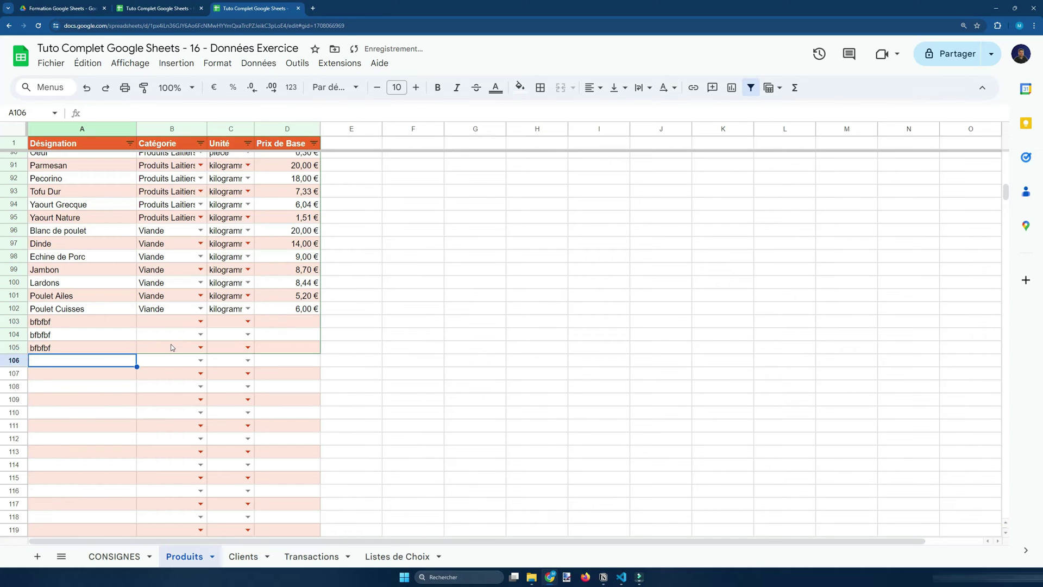
# Step: Undo the three bfbfbf test entries and return to the first rows of Produits
pyautogui.hotkey('ctrl', 'z')
pyautogui.hotkey('ctrl', 'z')
pyautogui.hotkey('ctrl', 'z')
pyautogui.scroll(-8, 121, 425)
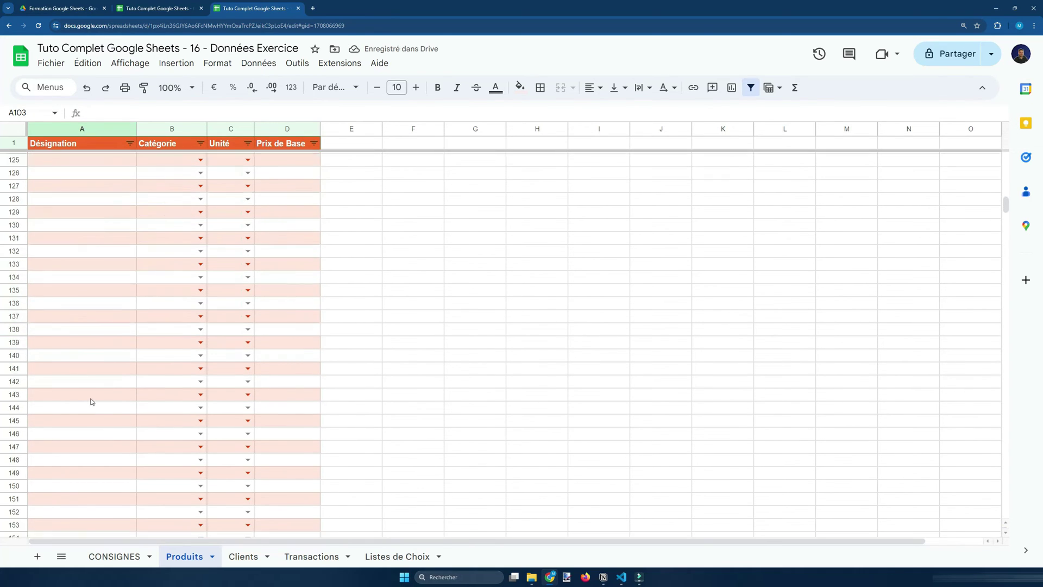
pyautogui.scroll(20, 91, 401)
pyautogui.click(131, 344)
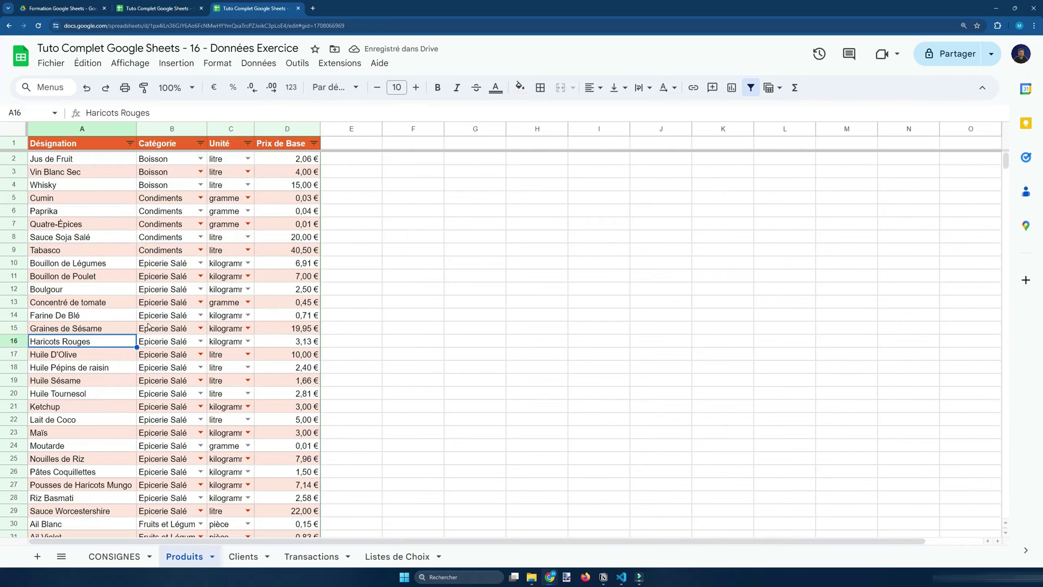
pyautogui.click(308, 224)
# Step: Add a filter to the Clients table and sort it by Nom from A to Z
pyautogui.click(243, 556)
pyautogui.click(748, 90)
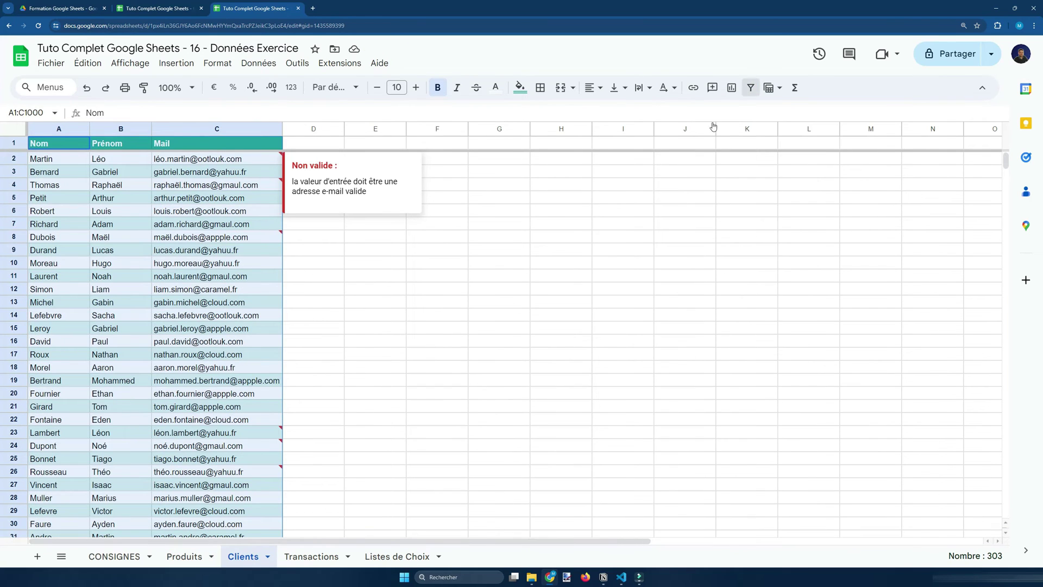
pyautogui.scroll(-20, 165, 440)
pyautogui.scroll(20, 165, 440)
pyautogui.click(165, 440)
pyautogui.scroll(17, 165, 441)
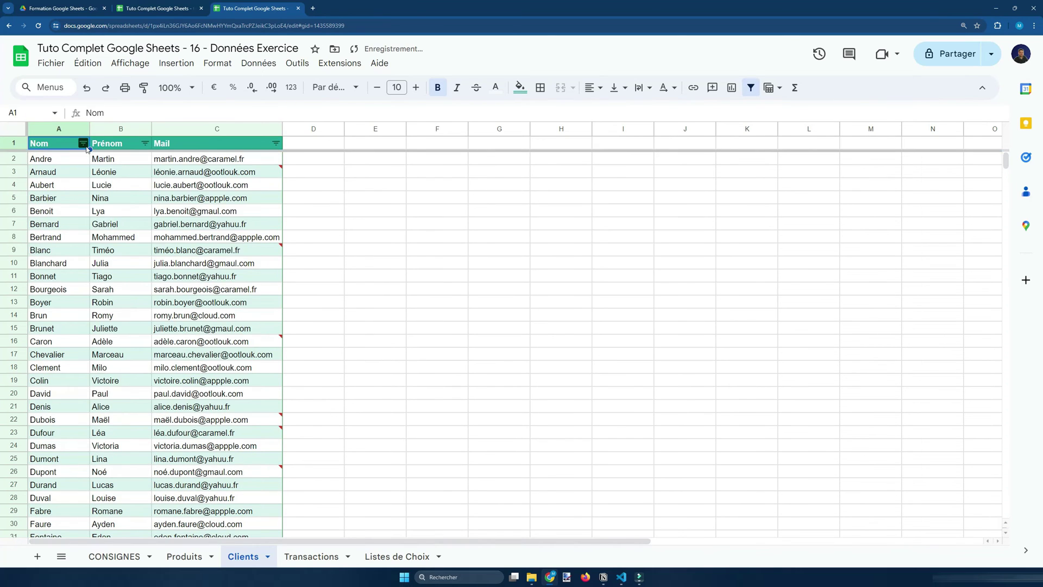
pyautogui.click(83, 143)
pyautogui.click(119, 164)
# Step: Filter Clients by Nom values, excluding several surnames near the start of the list, and check the remaining rows
pyautogui.click(84, 143)
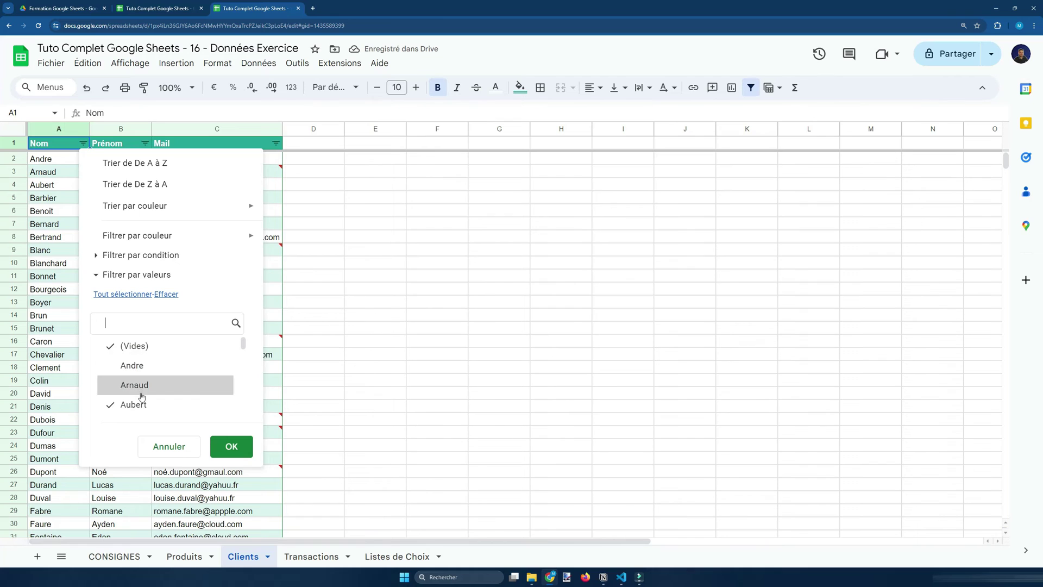
pyautogui.scroll(-3, 147, 374)
pyautogui.click(155, 374)
pyautogui.click(155, 360)
pyautogui.click(162, 341)
pyautogui.scroll(3, 176, 389)
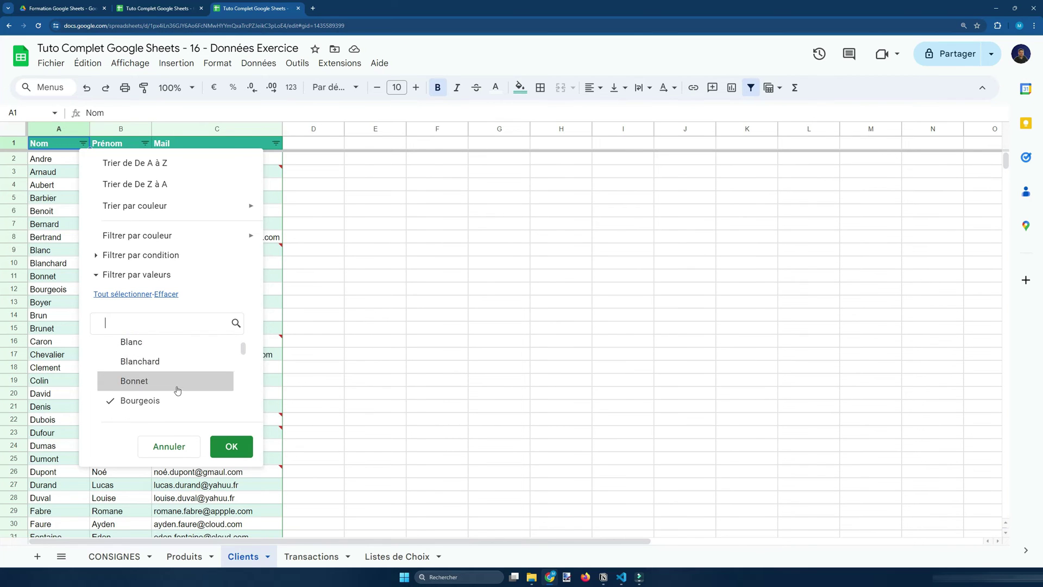
pyautogui.click(231, 448)
pyautogui.scroll(-17, 225, 427)
pyautogui.scroll(2, 93, 286)
pyautogui.scroll(17, 94, 286)
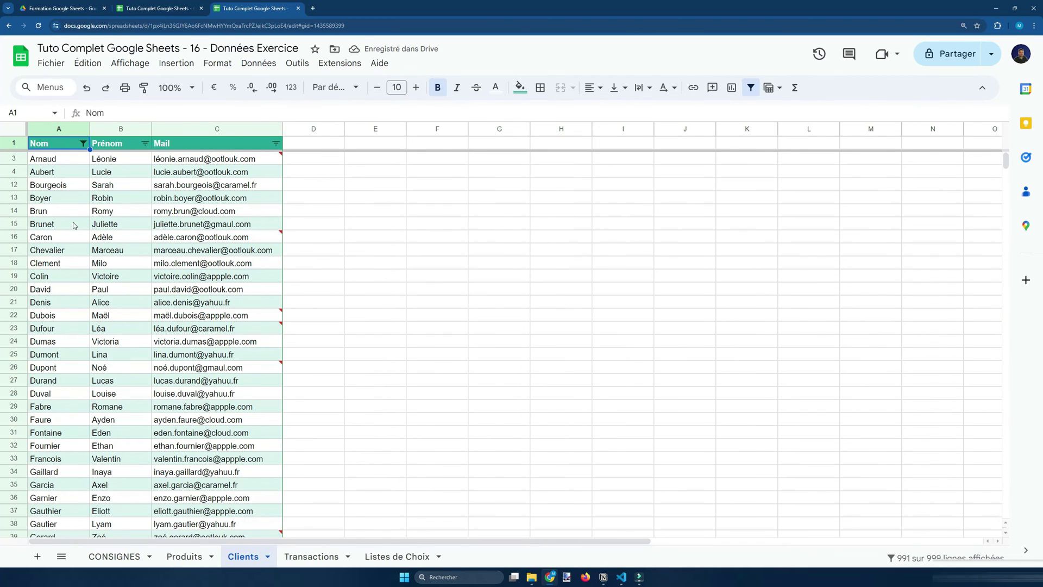
# Step: Examine the Client column in Transactions to see whether its INDEX formulas still return names with Clients filtered
pyautogui.click(312, 556)
pyautogui.click(269, 279)
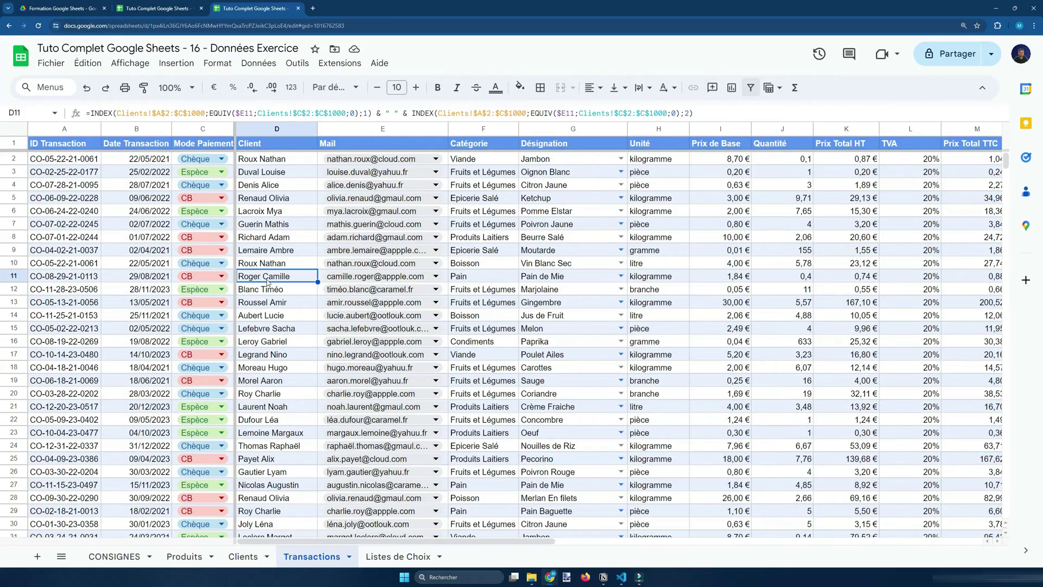
pyautogui.click(285, 215)
pyautogui.scroll(-17, 286, 220)
pyautogui.click(282, 158)
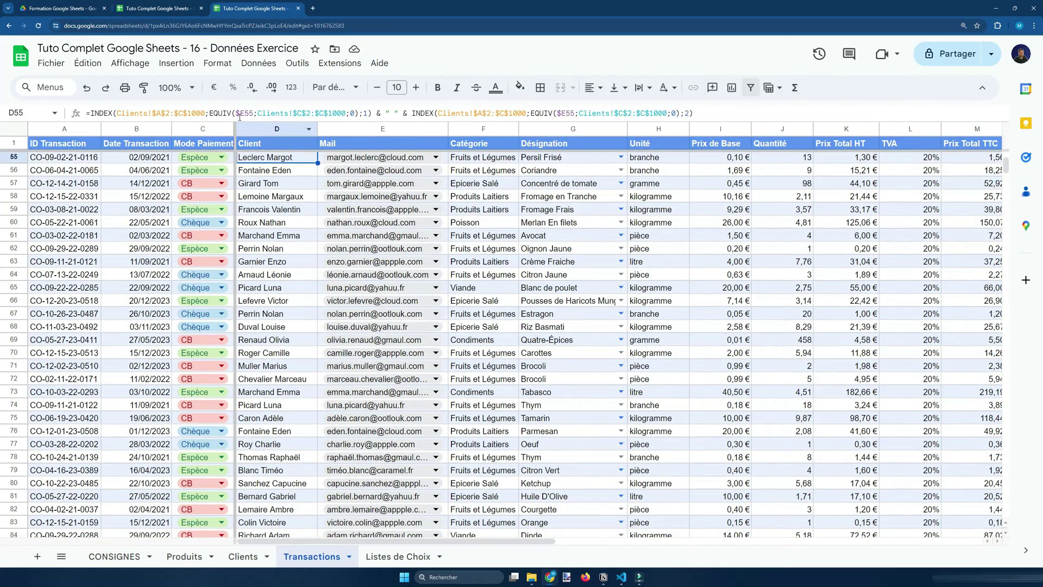
pyautogui.scroll(17, 319, 294)
pyautogui.click(290, 289)
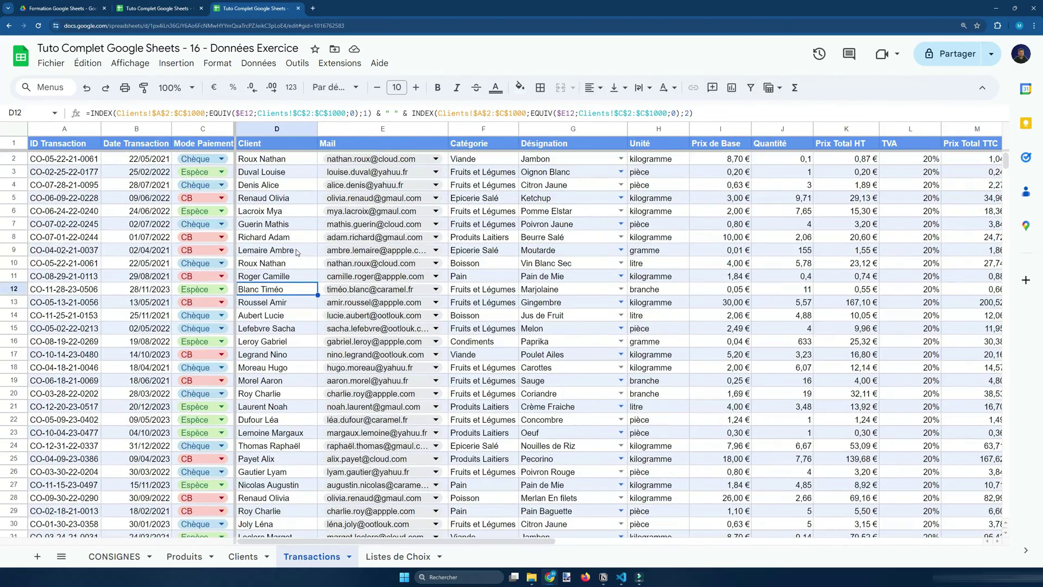
pyautogui.click(297, 252)
# Step: Revisit the Nom filter on Clients, then compare the Mail value and Client formula in row 5 of Transactions
pyautogui.click(243, 556)
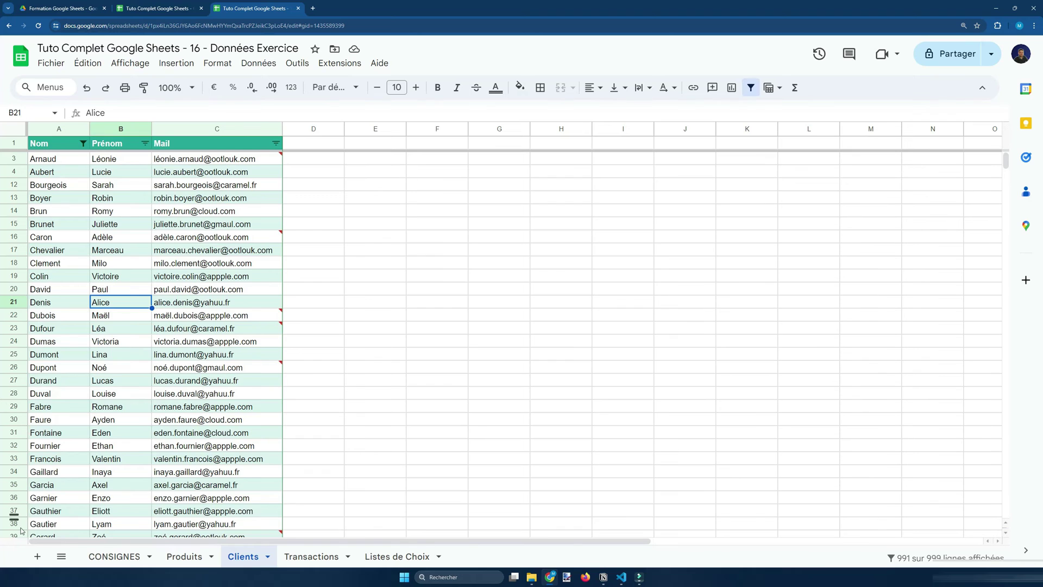
pyautogui.click(84, 142)
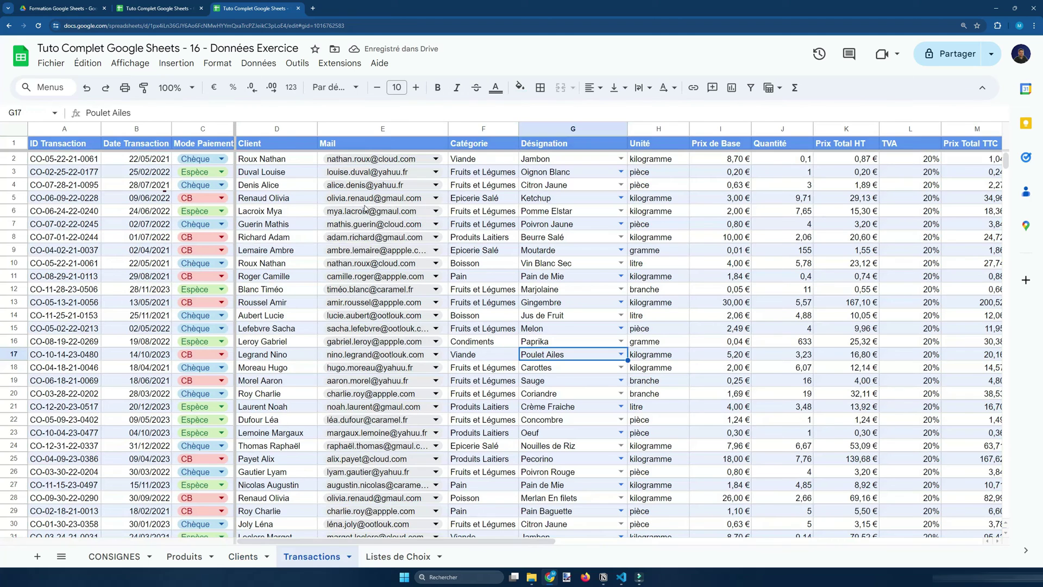
pyautogui.click(380, 198)
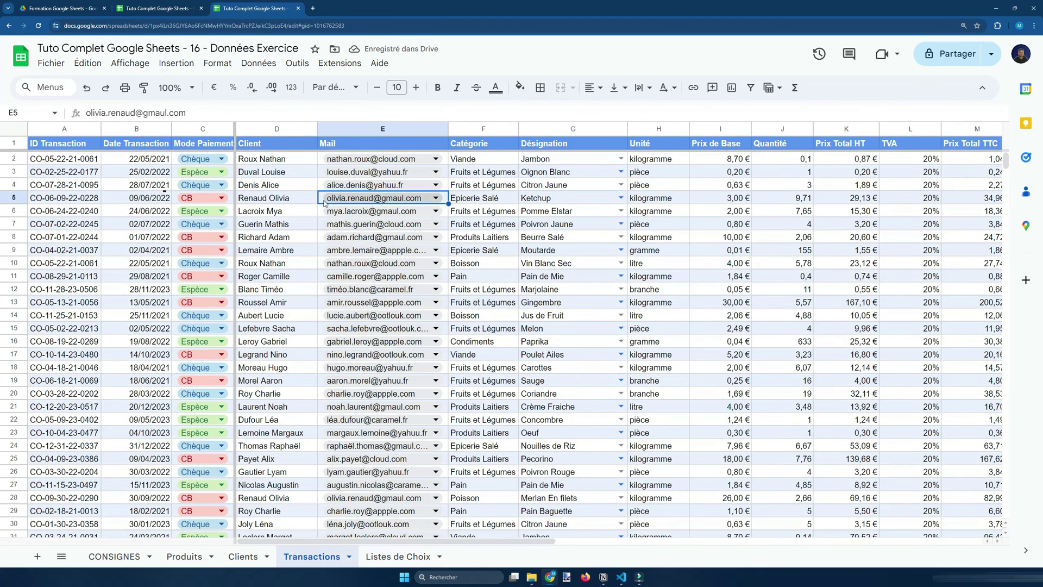
pyautogui.press('Return')
pyautogui.click(304, 202)
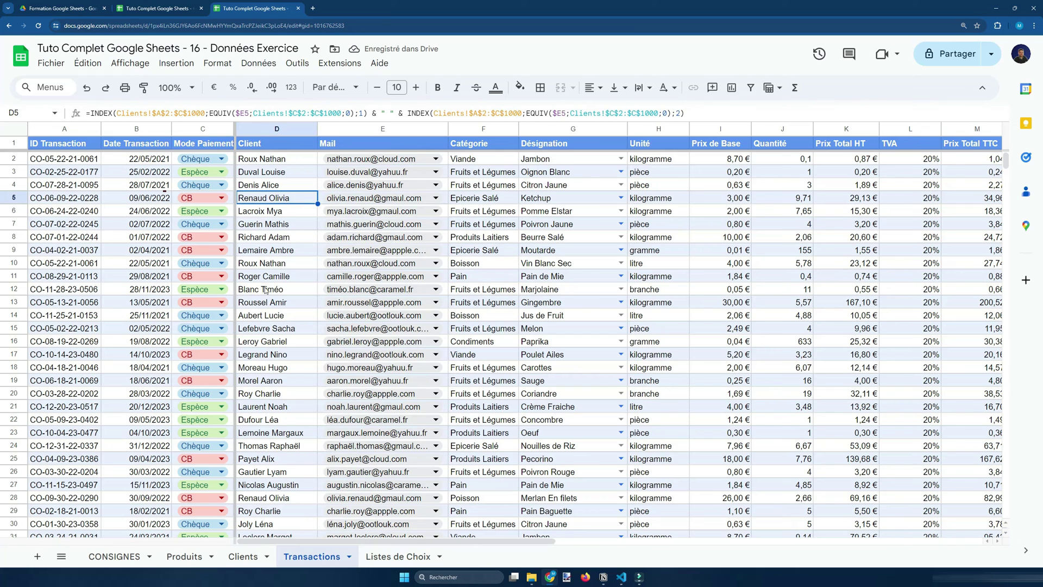
pyautogui.click(722, 237)
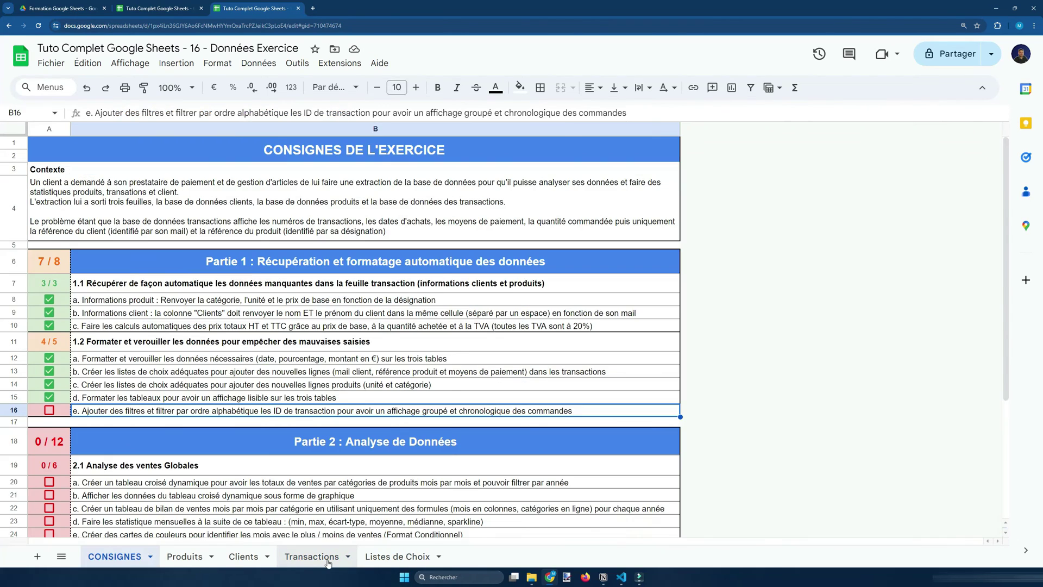
# Step: Add a filter to the whole Transactions table, A1:M4010
pyautogui.click(328, 560)
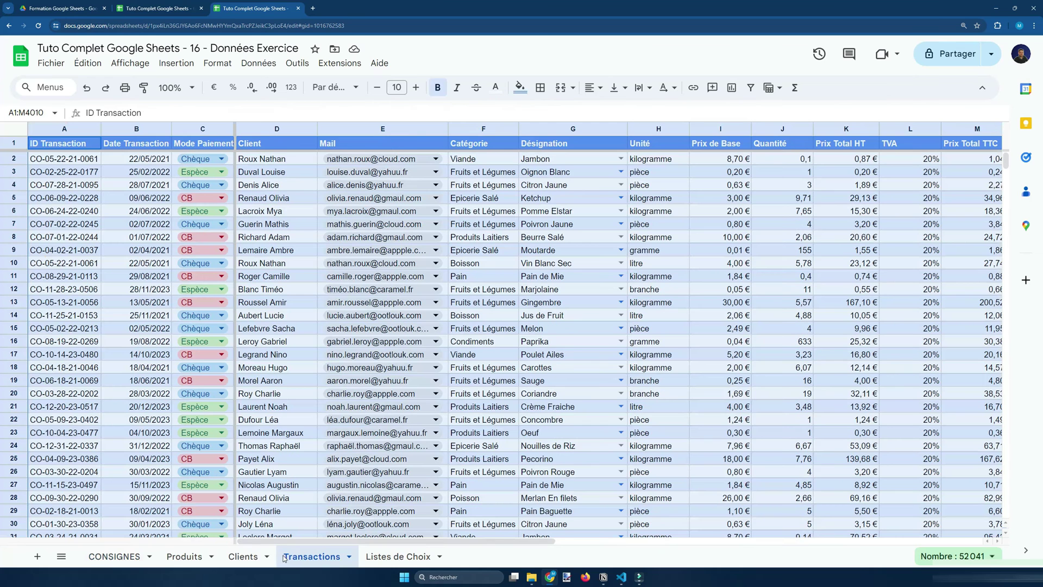
pyautogui.click(751, 87)
pyautogui.moveTo(511, 541); pyautogui.dragTo(484, 543)
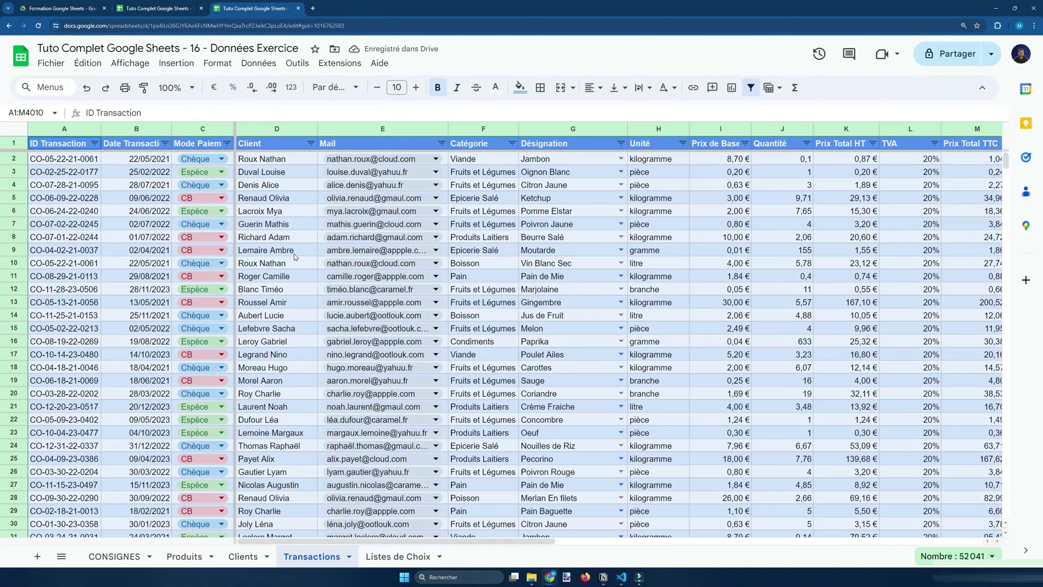
pyautogui.click(305, 223)
# Step: Examine the ID Transaction column to see how the IDs are built and ordered
pyautogui.click(81, 158)
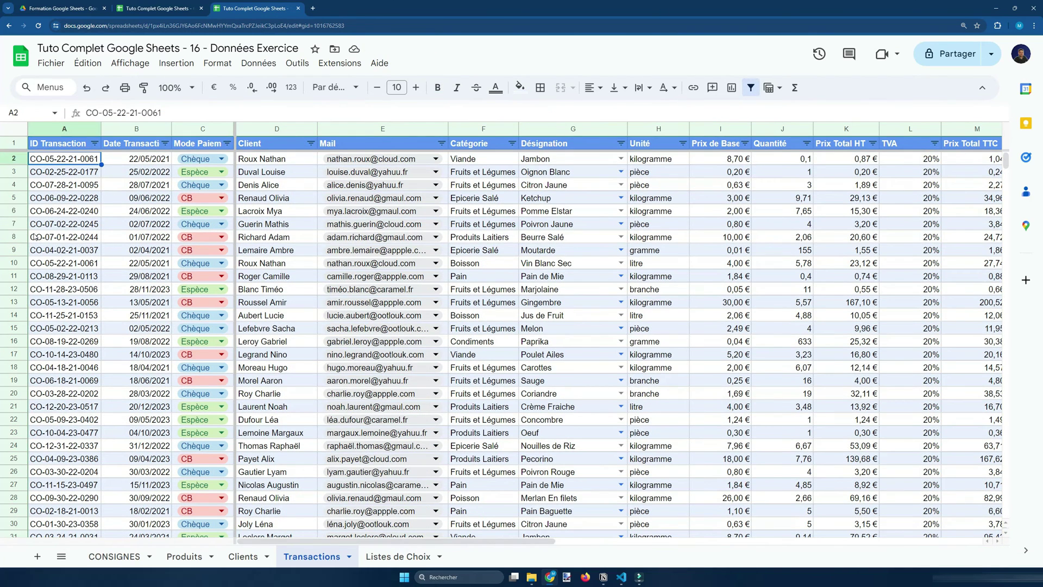
pyautogui.click(81, 393)
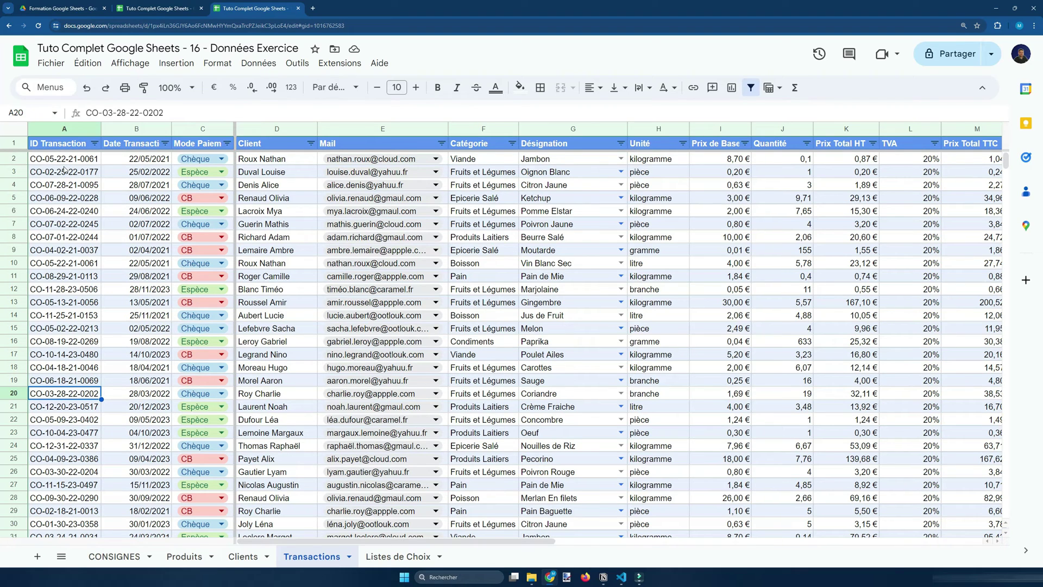
pyautogui.scroll(-4, 72, 397)
pyautogui.click(75, 373)
pyautogui.click(75, 413)
pyautogui.scroll(4, 76, 413)
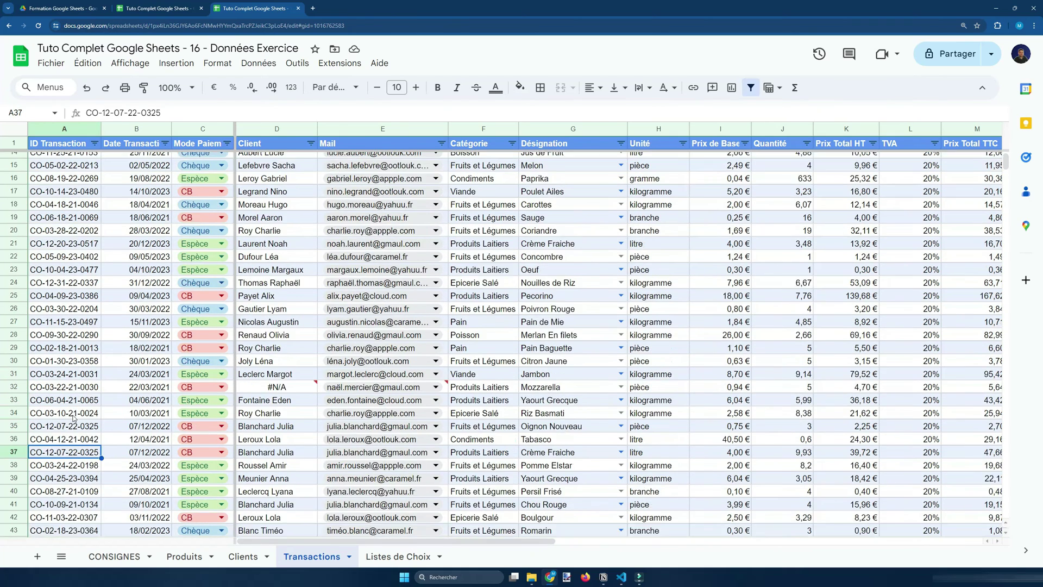
pyautogui.click(79, 420)
pyautogui.click(70, 368)
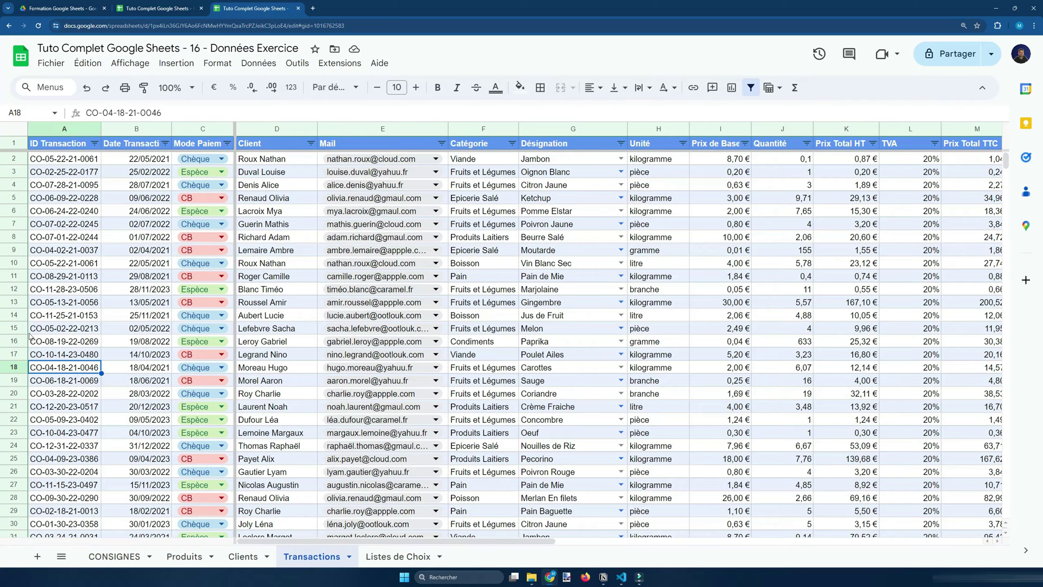
pyautogui.click(70, 237)
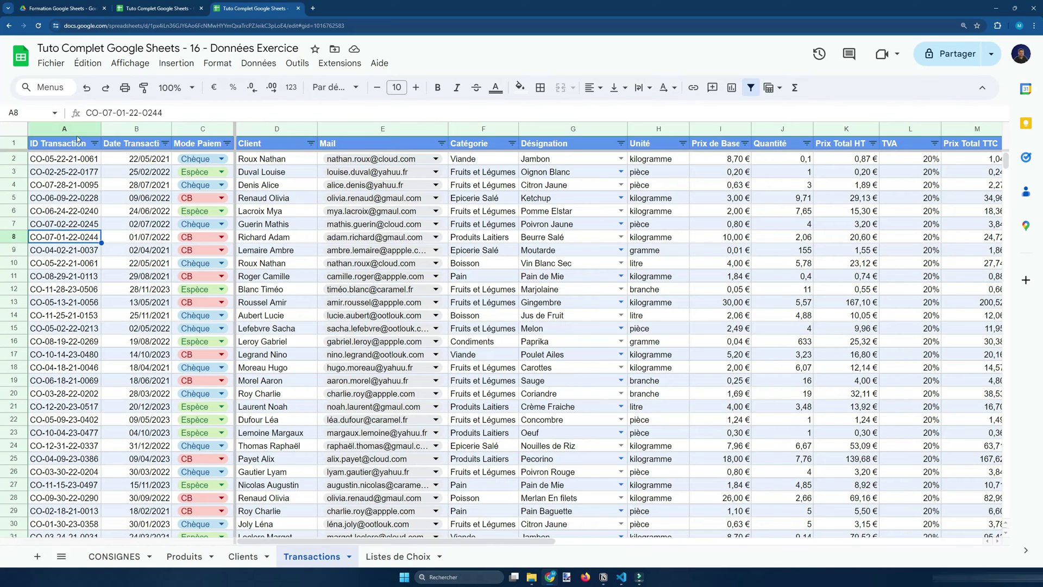
# Step: Sort the Transactions table by ID Transaction from A to Z
pyautogui.click(93, 144)
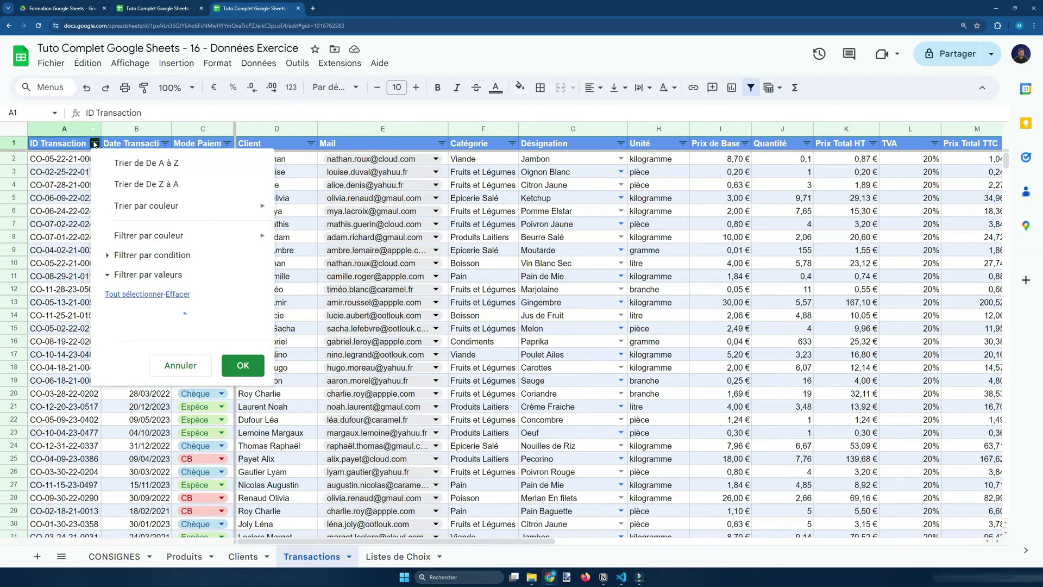
pyautogui.click(110, 164)
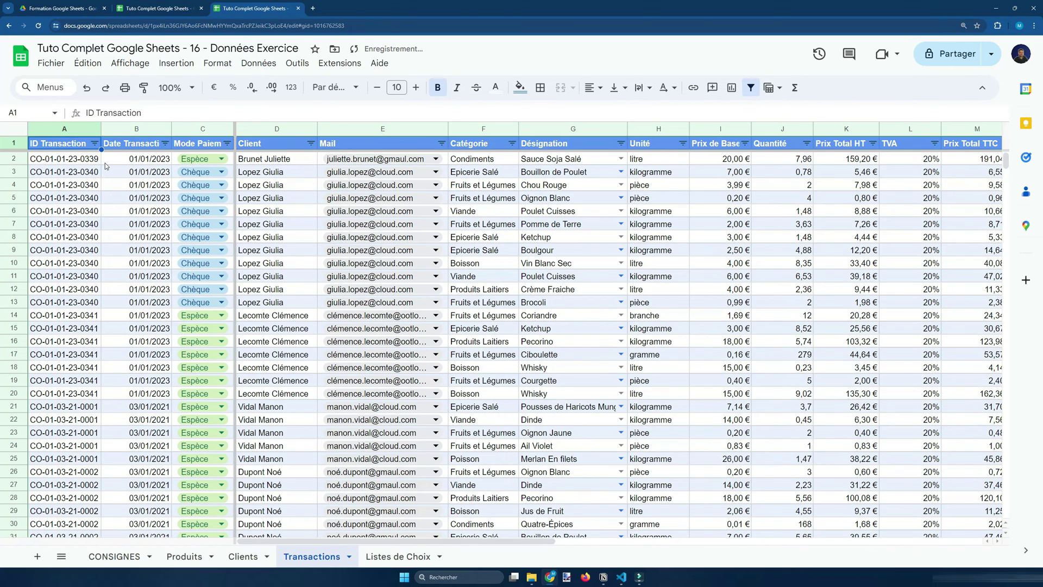
pyautogui.click(118, 185)
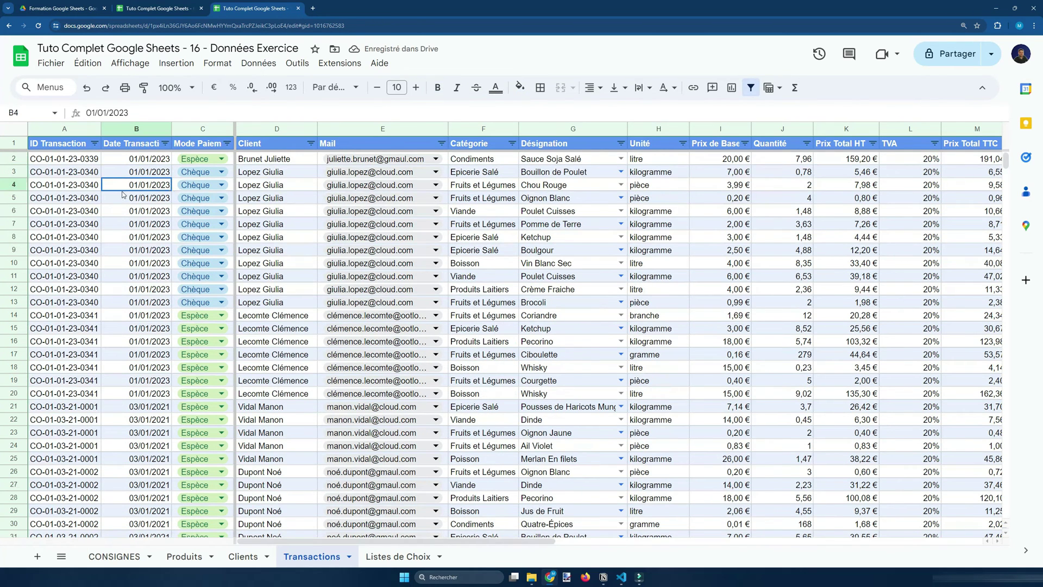
# Step: Check the sorted ID Transaction column against the dates, and compare the products in rows 3 to 13 sharing one transaction ID
pyautogui.click(116, 161)
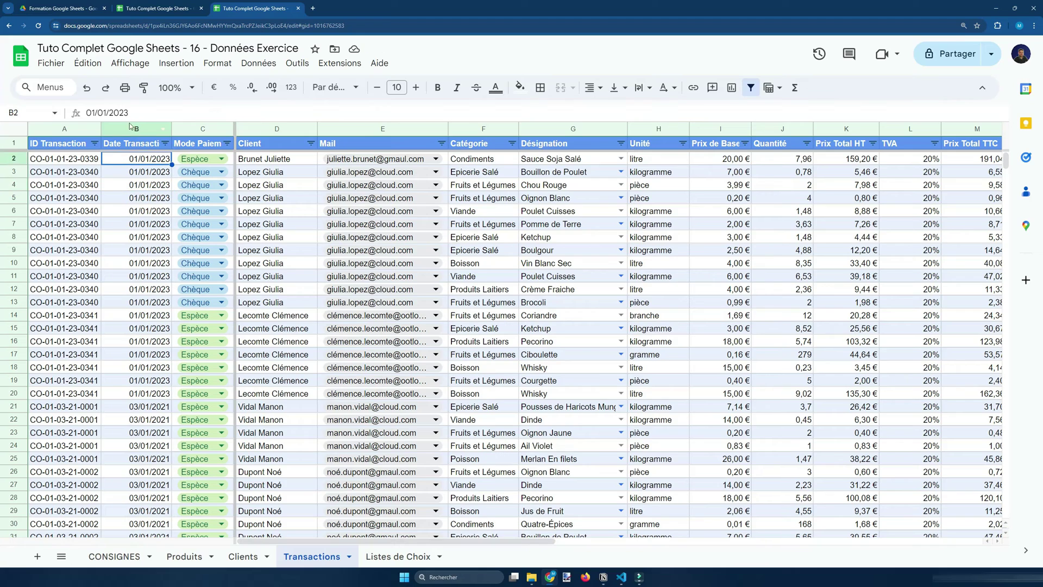
pyautogui.click(69, 163)
pyautogui.scroll(-6, 64, 188)
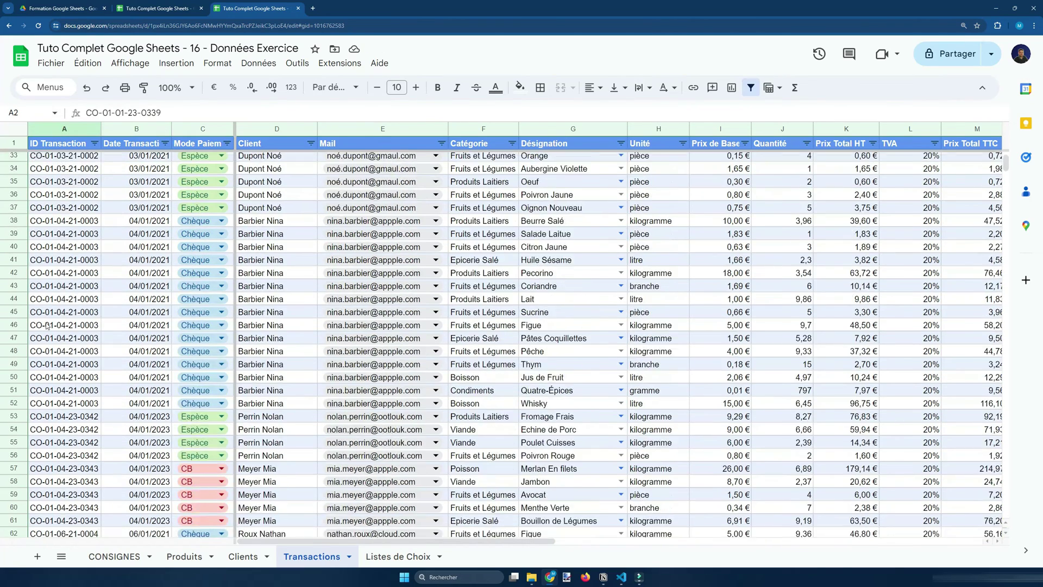
pyautogui.scroll(6, 92, 173)
pyautogui.click(60, 172)
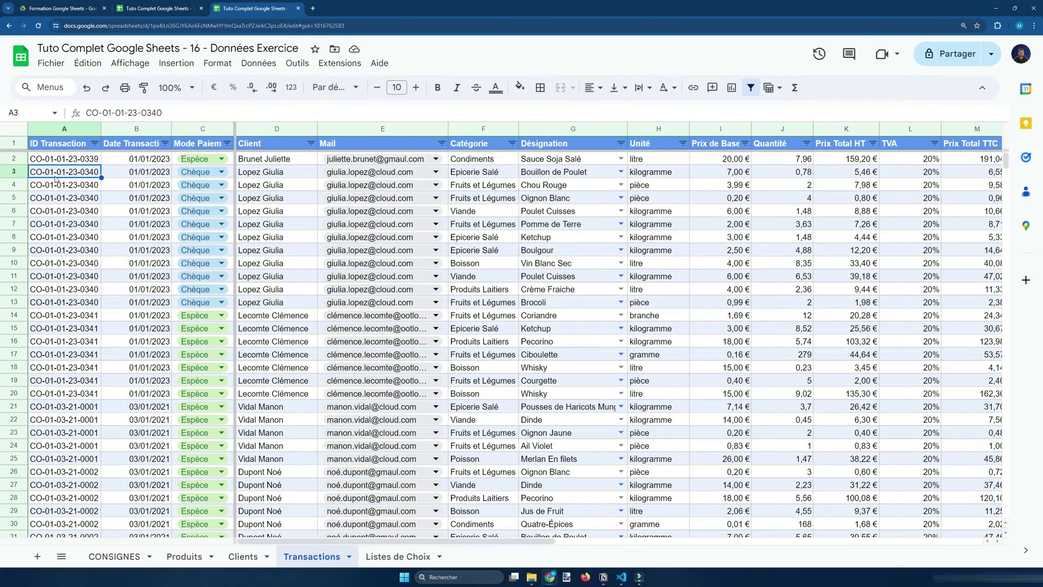
pyautogui.press('Right')
pyautogui.click(56, 177)
pyautogui.moveTo(87, 174); pyautogui.dragTo(91, 306)
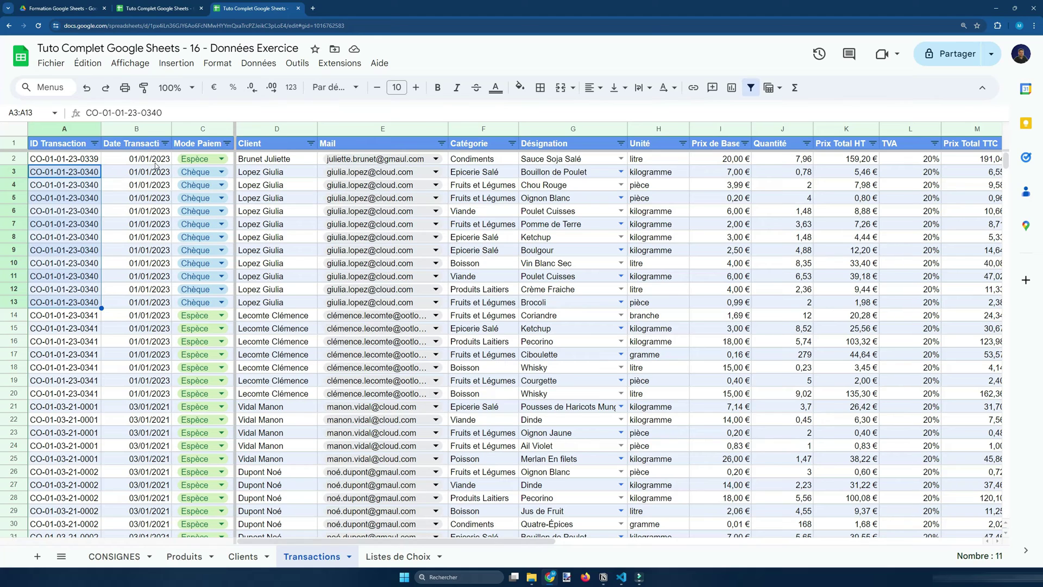
pyautogui.moveTo(564, 172); pyautogui.dragTo(565, 302)
pyautogui.moveTo(64, 172); pyautogui.dragTo(81, 294)
pyautogui.click(13, 172)
pyautogui.click(13, 185)
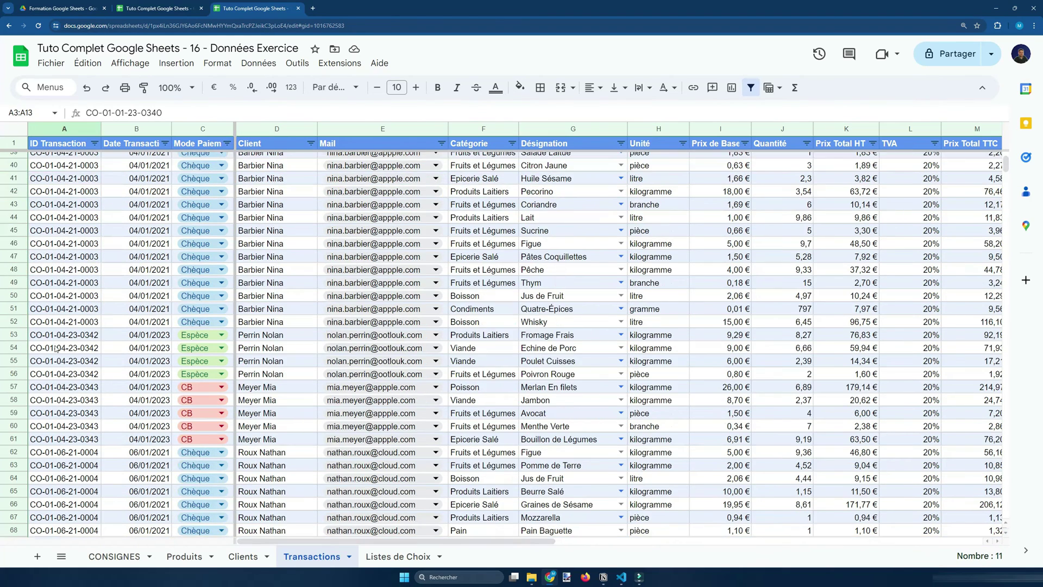
# Step: Look through the rest of the Transactions table, followed by the Clients and Produits sheets, to review their layout and sorting
pyautogui.scroll(9, 96, 310)
pyautogui.click(102, 353)
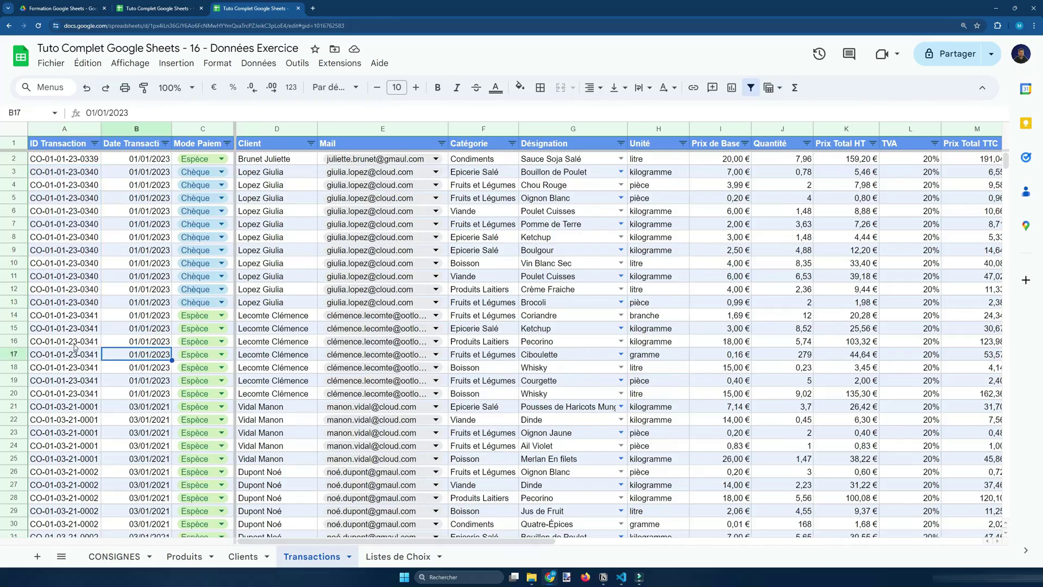
pyautogui.scroll(-20, 82, 326)
pyautogui.scroll(20, 67, 316)
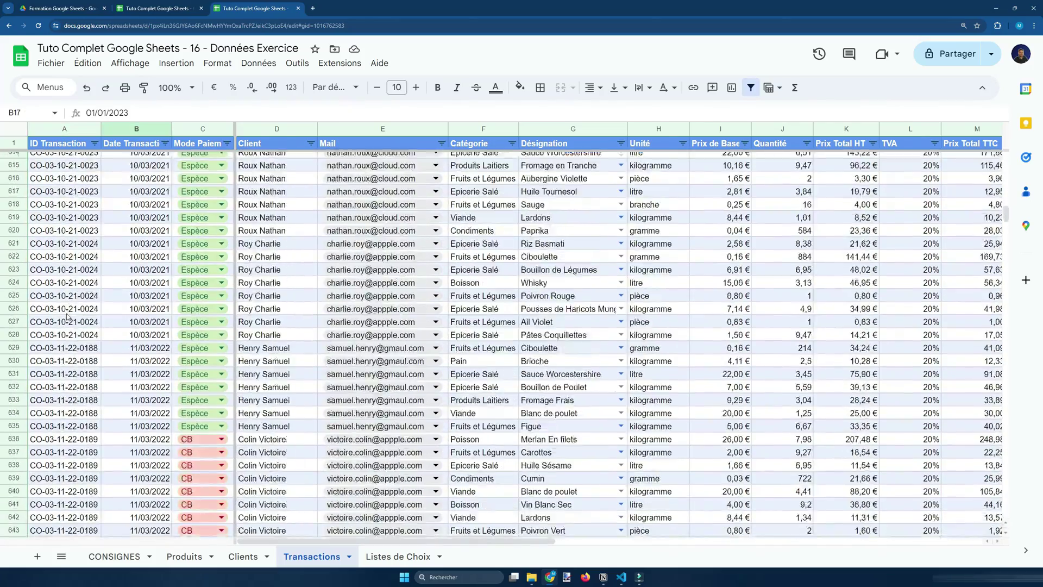
pyautogui.scroll(10, 286, 442)
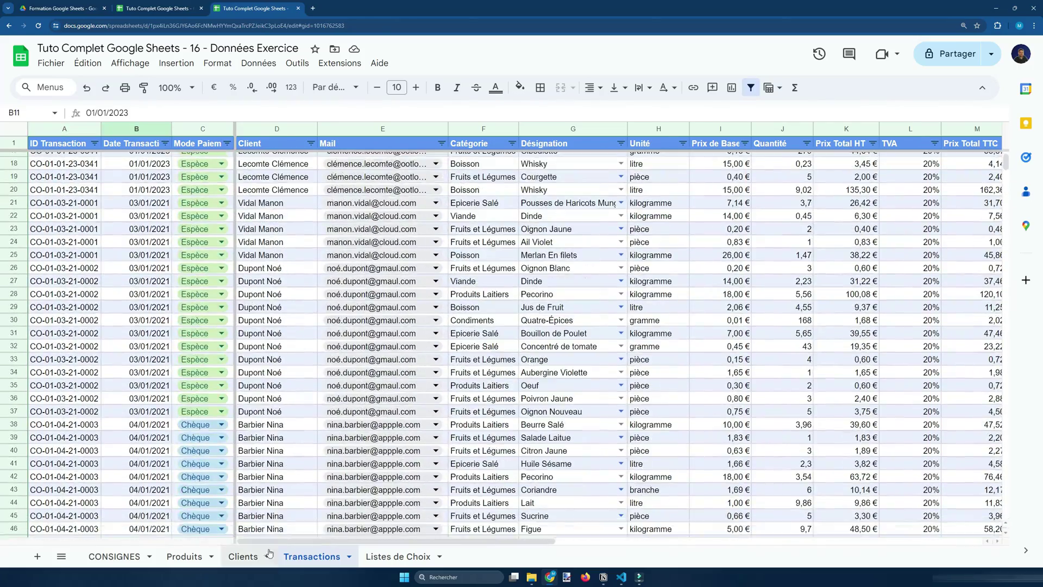
pyautogui.hscroll(5, 245, 516)
pyautogui.hscroll(-5, 228, 535)
pyautogui.hotkey('ctrl', 'shift', 'pageup')
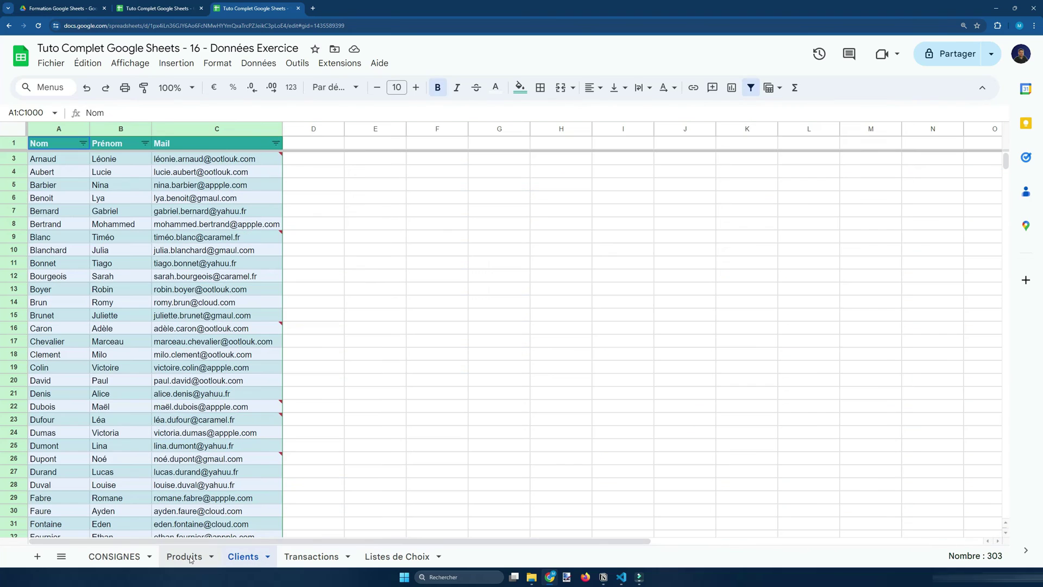
pyautogui.hotkey('ctrl', 'shift', 'pageup')
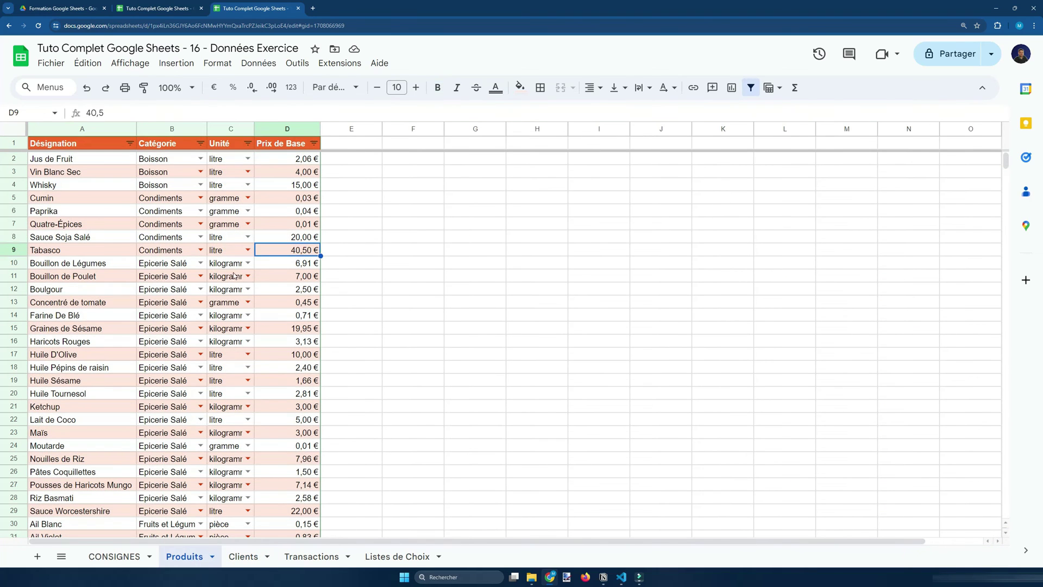
pyautogui.click(231, 263)
pyautogui.click(102, 276)
pyautogui.scroll(-5, 103, 275)
pyautogui.scroll(5, 102, 274)
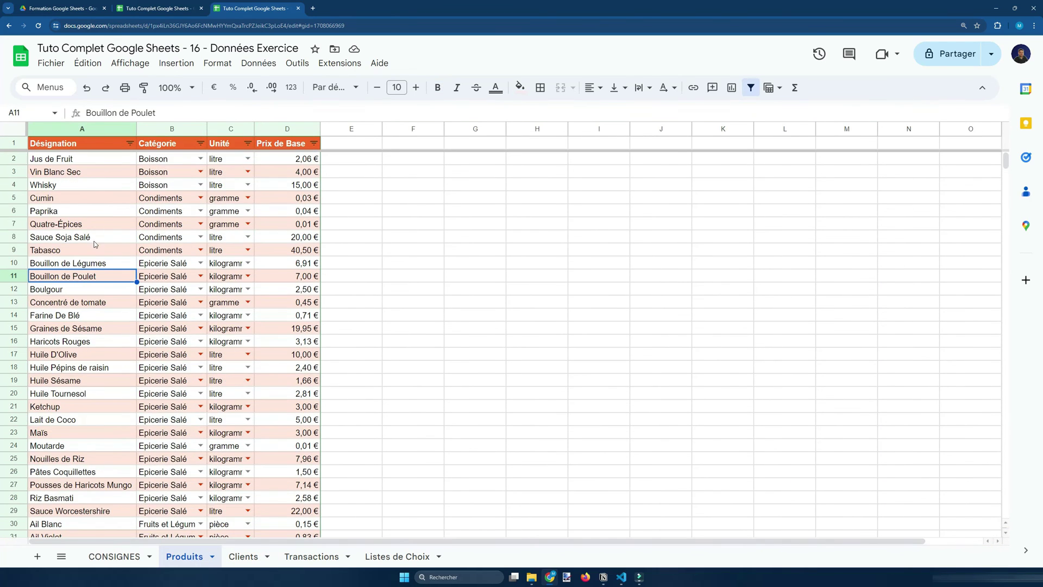
pyautogui.moveTo(95, 224); pyautogui.dragTo(94, 213)
# Step: Tick off item e of section 1.2, covering filters and transaction ID sorting, on the CONSIGNES sheet
pyautogui.hotkey('ctrl', 'shift', 'pageup')
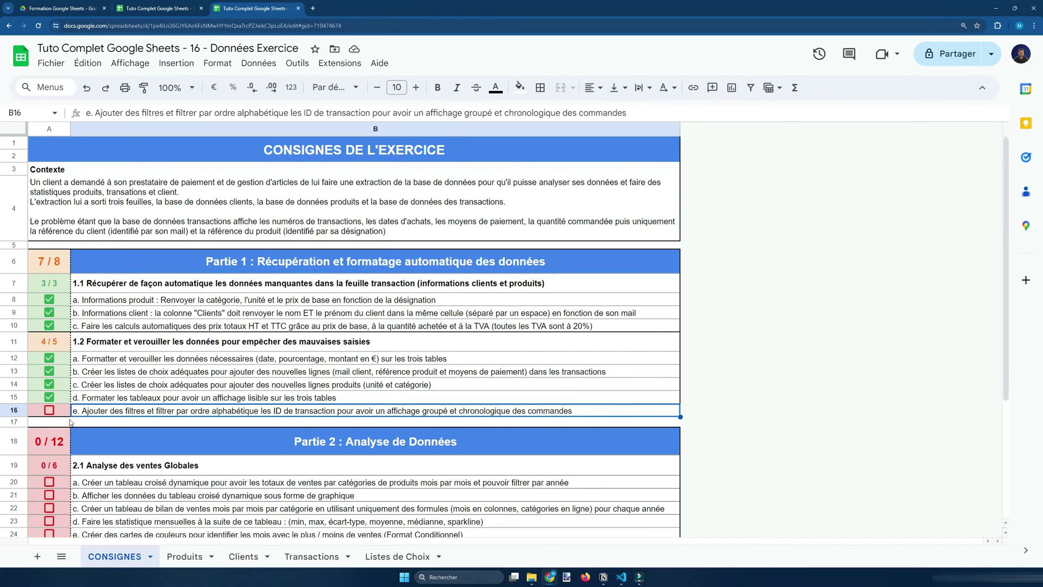
pyautogui.click(49, 410)
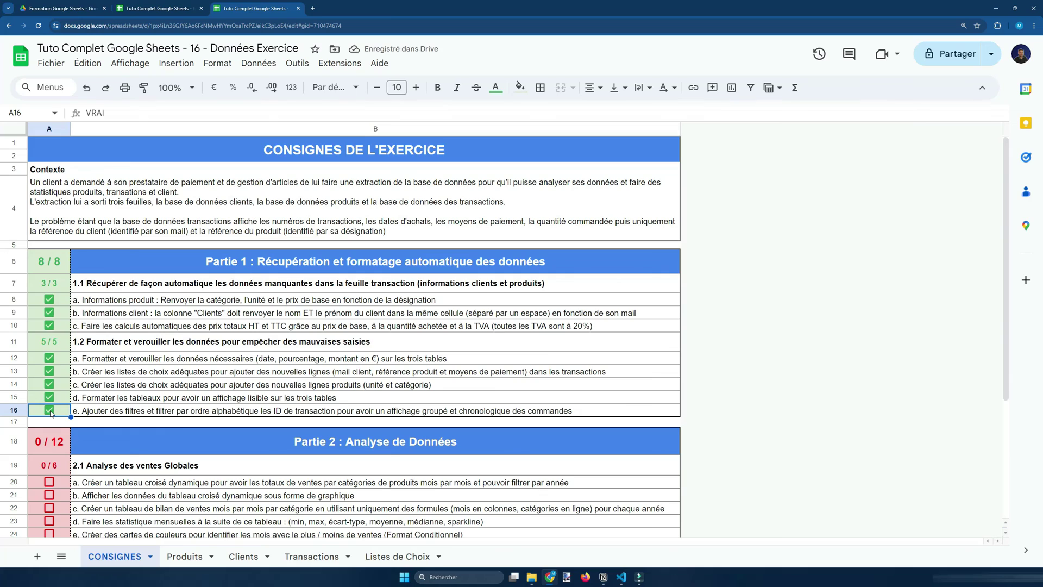
# Step: Return to the Transactions sheet and examine the group of rows sharing one transaction ID in A3:A13
pyautogui.hotkey('ctrl', 'shift', 'pagedown')
pyautogui.hotkey('ctrl', 'shift', 'pagedown')
pyautogui.hotkey('ctrl', 'shift', 'pagedown')
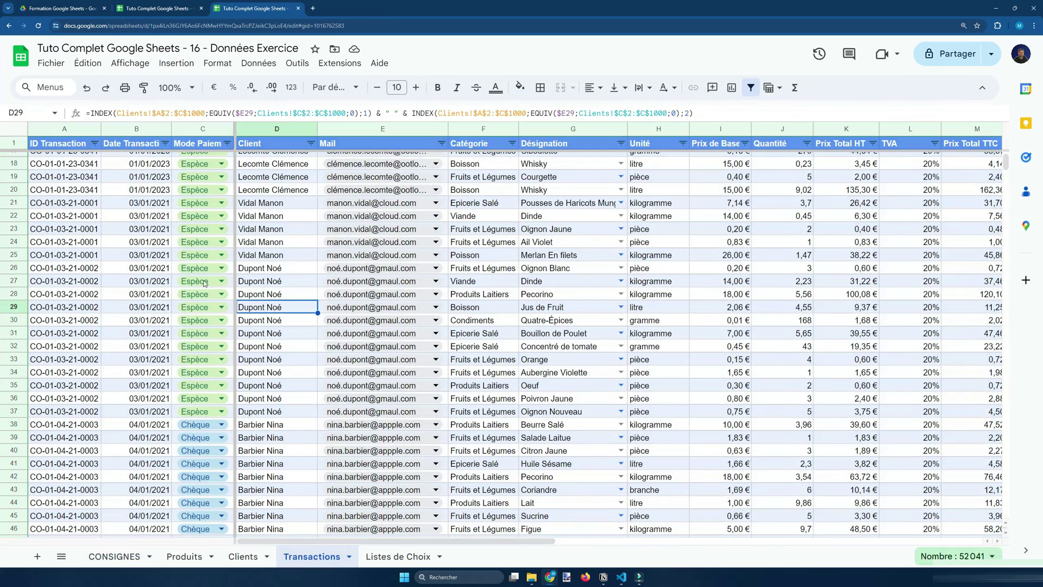
pyautogui.click(63, 229)
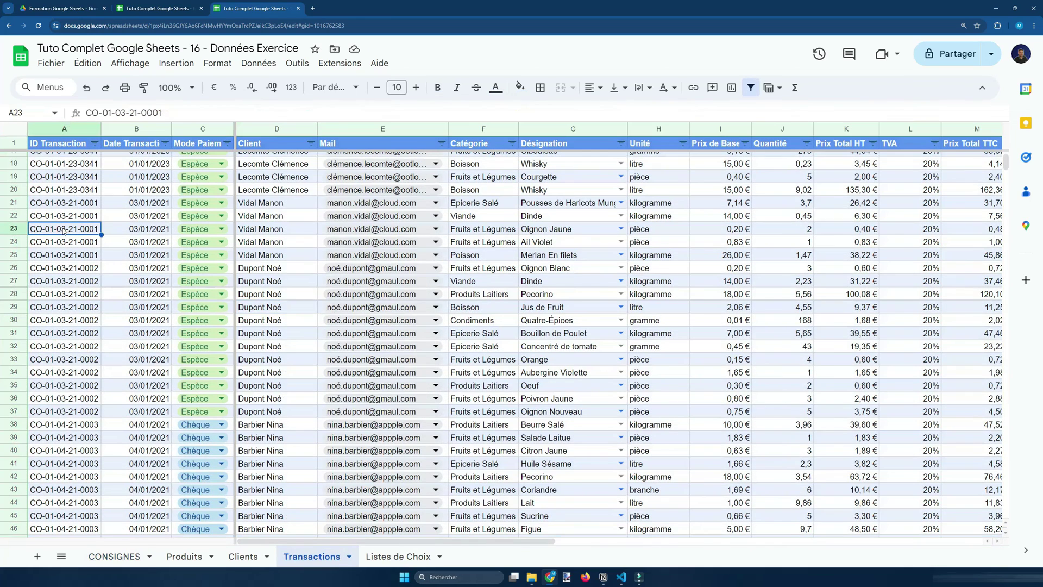
pyautogui.scroll(5, 76, 239)
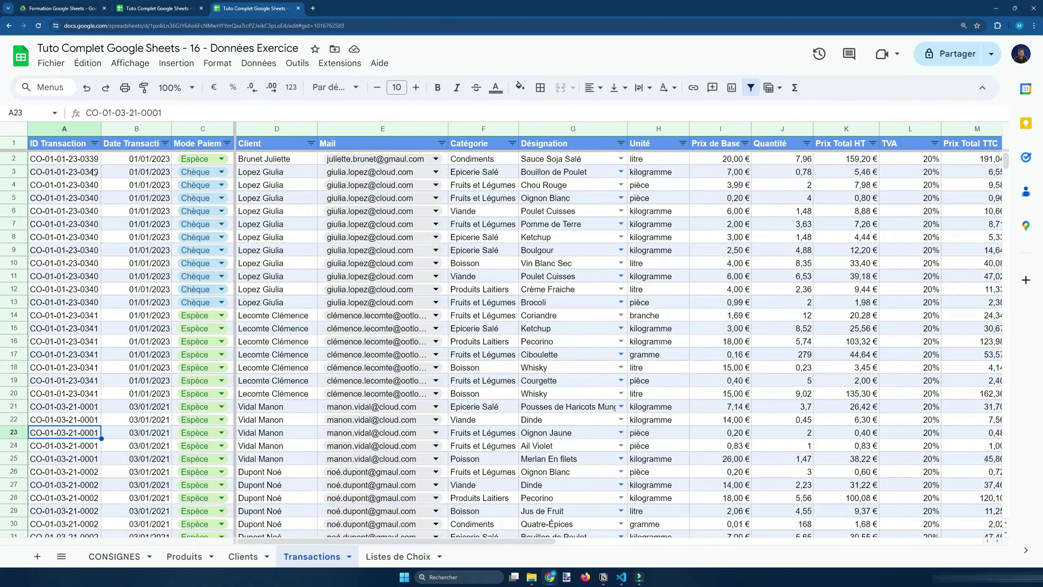
pyautogui.moveTo(94, 172); pyautogui.dragTo(82, 302)
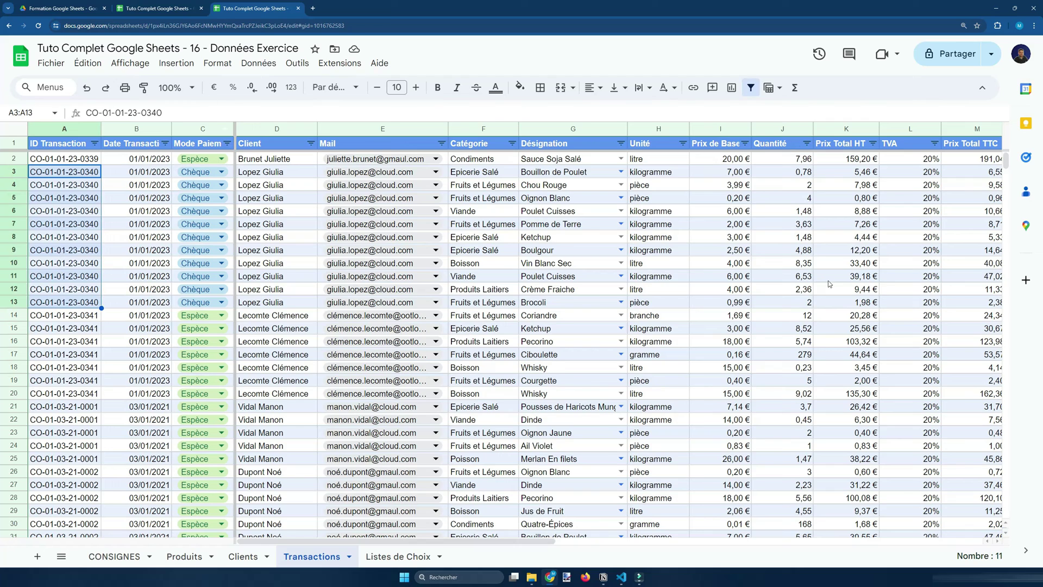
pyautogui.scroll(-3, 326, 380)
pyautogui.scroll(3, 314, 437)
# Step: Compare the Prix de Base, Quantité and price total columns for the rows belonging to the transaction in A3:A13
pyautogui.click(781, 288)
pyautogui.click(757, 265)
pyautogui.click(694, 212)
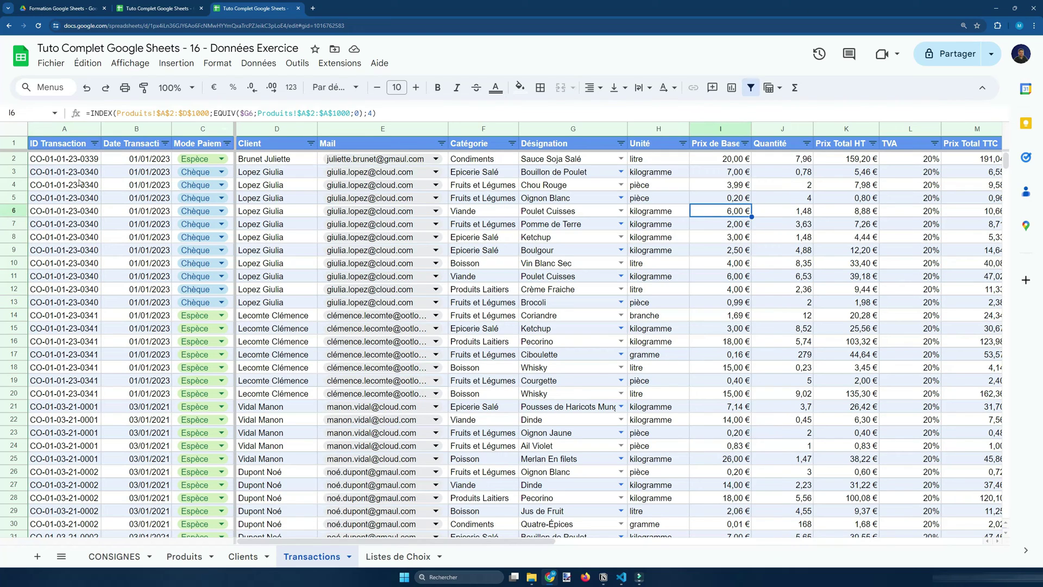
pyautogui.moveTo(76, 172); pyautogui.dragTo(71, 302)
pyautogui.click(720, 263)
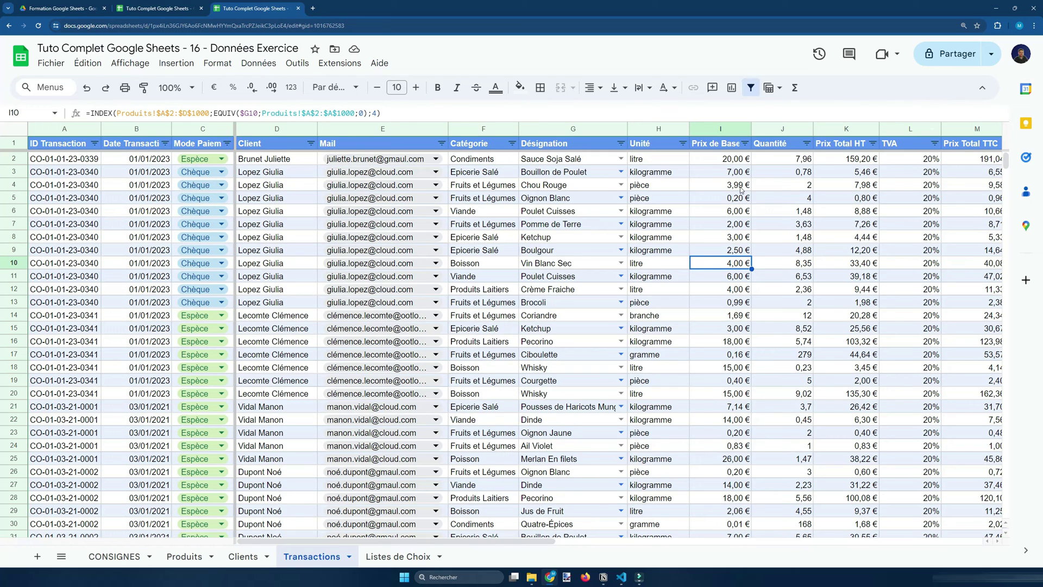
pyautogui.hscroll(3, 797, 145)
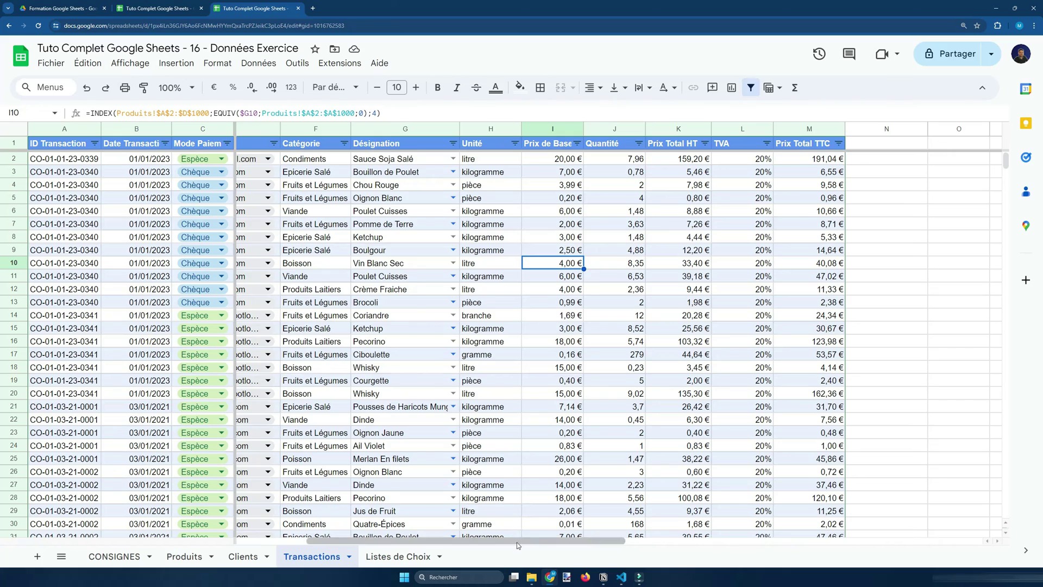
pyautogui.hscroll(-3, 518, 540)
pyautogui.scroll(-20, 76, 350)
# Step: Review the Partie 1 instructions and their completed tasks on the CONSIGNES sheet
pyautogui.click(114, 557)
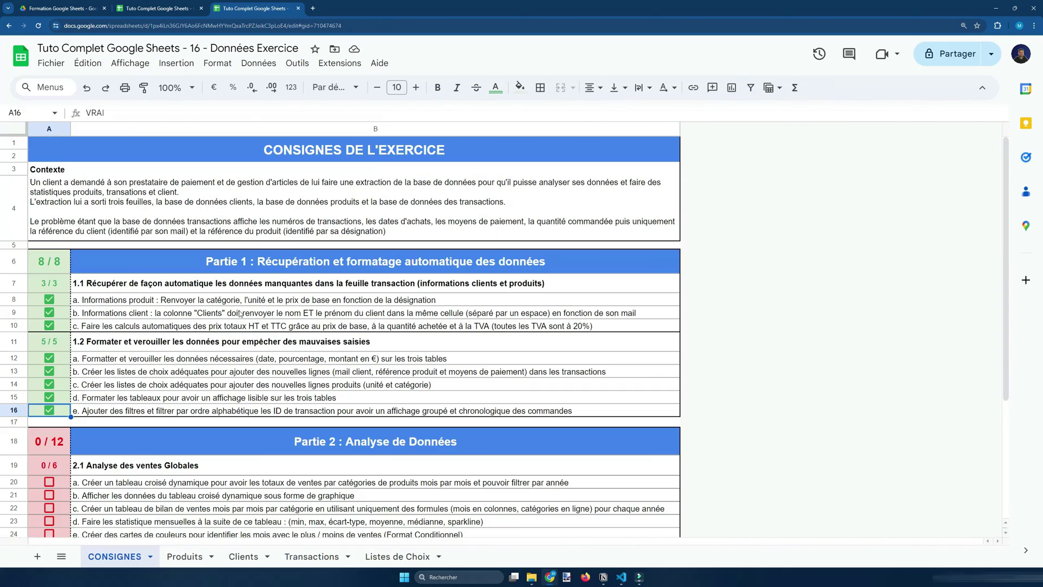
pyautogui.click(354, 255)
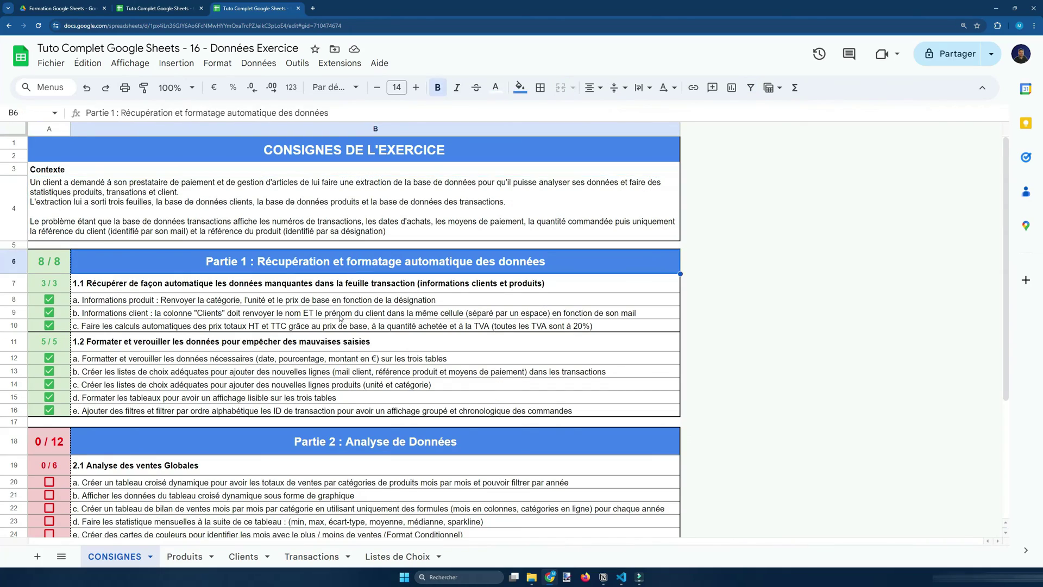
pyautogui.click(331, 313)
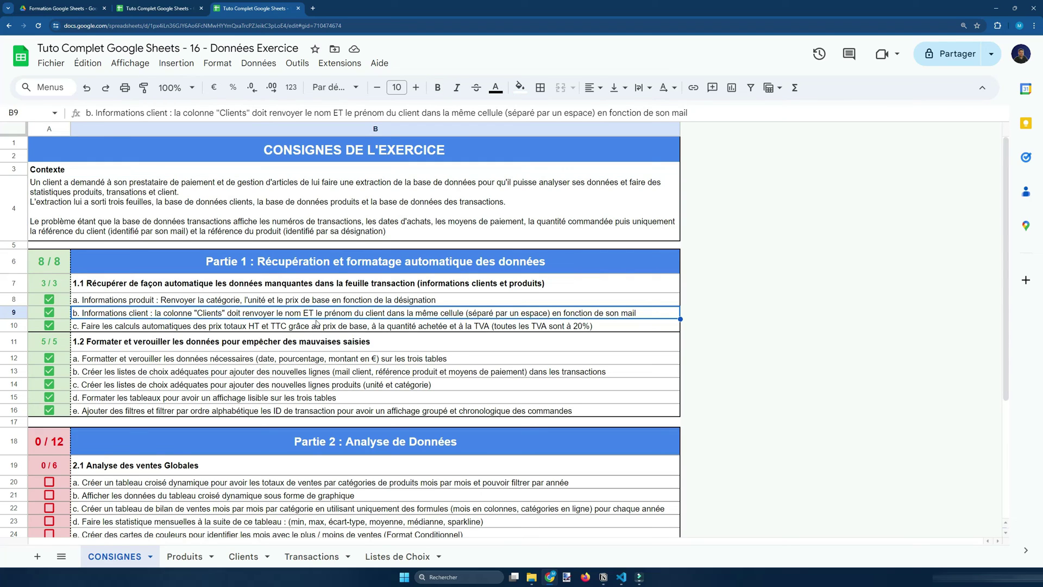
pyautogui.click(308, 418)
pyautogui.click(274, 263)
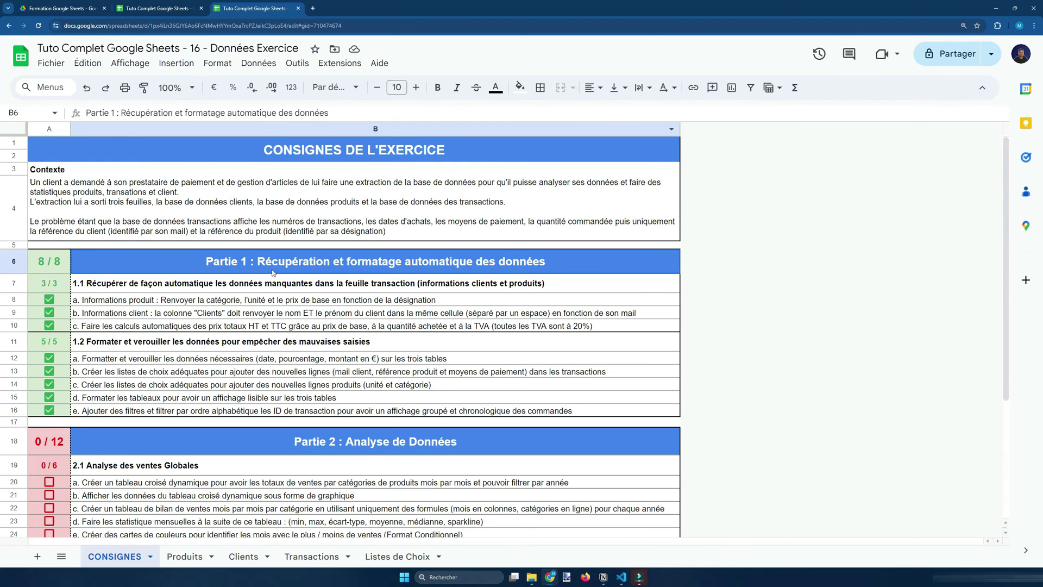
pyautogui.click(283, 235)
pyautogui.moveTo(130, 289); pyautogui.dragTo(172, 390)
pyautogui.click(164, 403)
pyautogui.hotkey('ctrl', 'z')
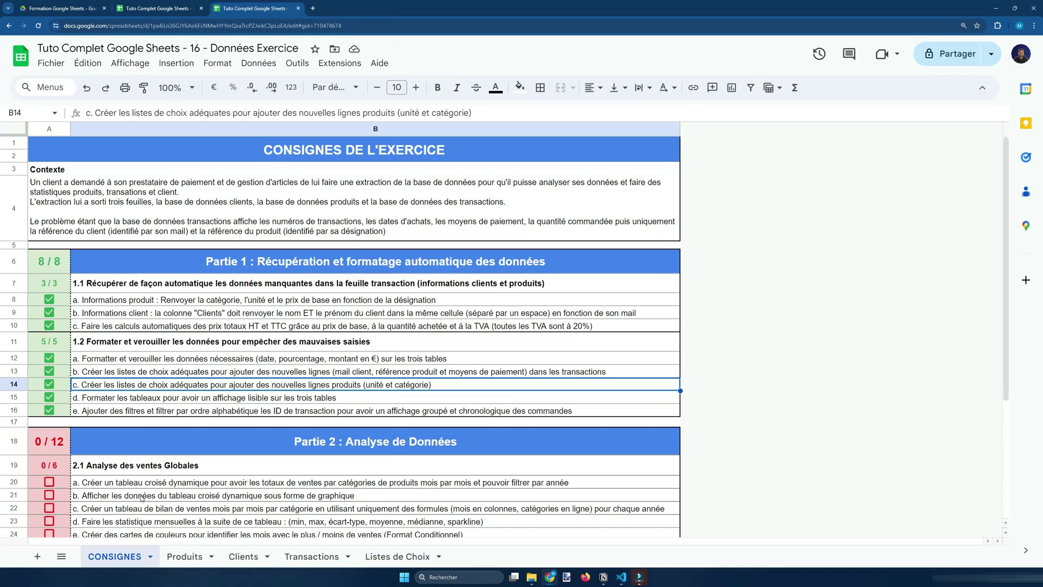
# Step: Revisit the Produits sheet and look through the Transactions rows, including the Client and Mail columns
pyautogui.click(185, 554)
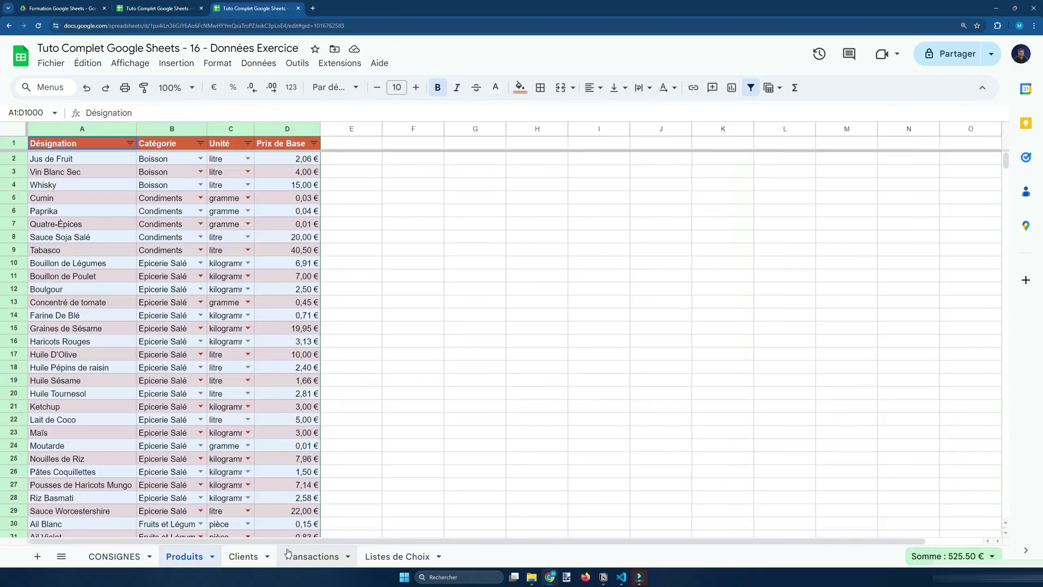
pyautogui.click(296, 556)
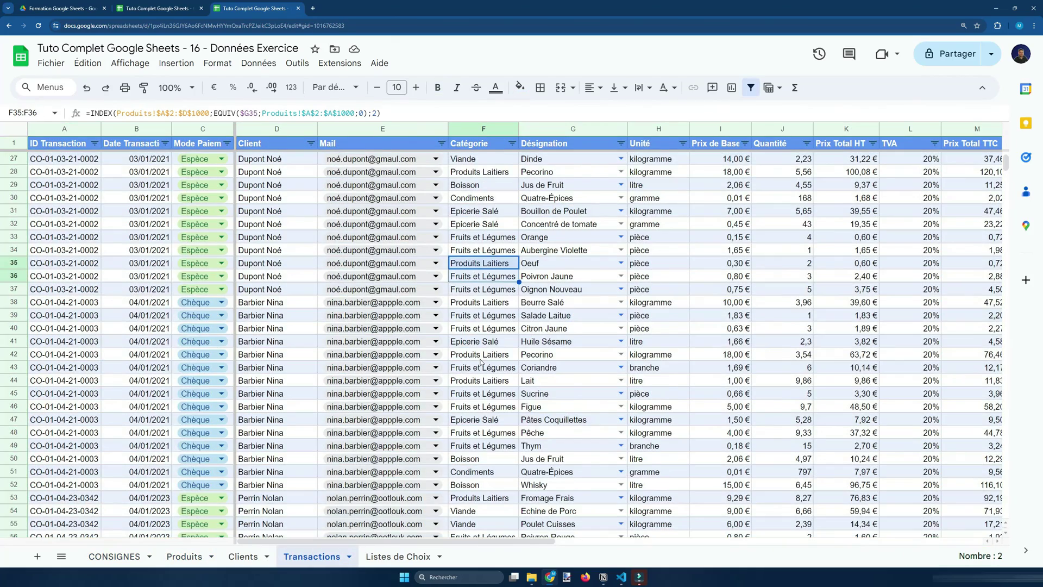
pyautogui.scroll(-5, 480, 316)
pyautogui.scroll(10, 446, 467)
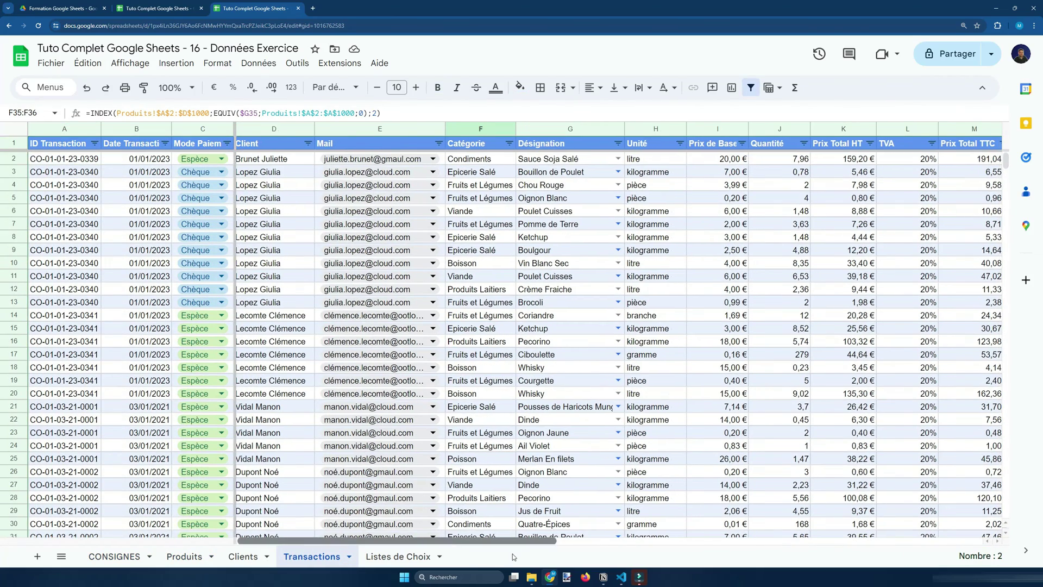
pyautogui.moveTo(501, 541); pyautogui.dragTo(296, 548)
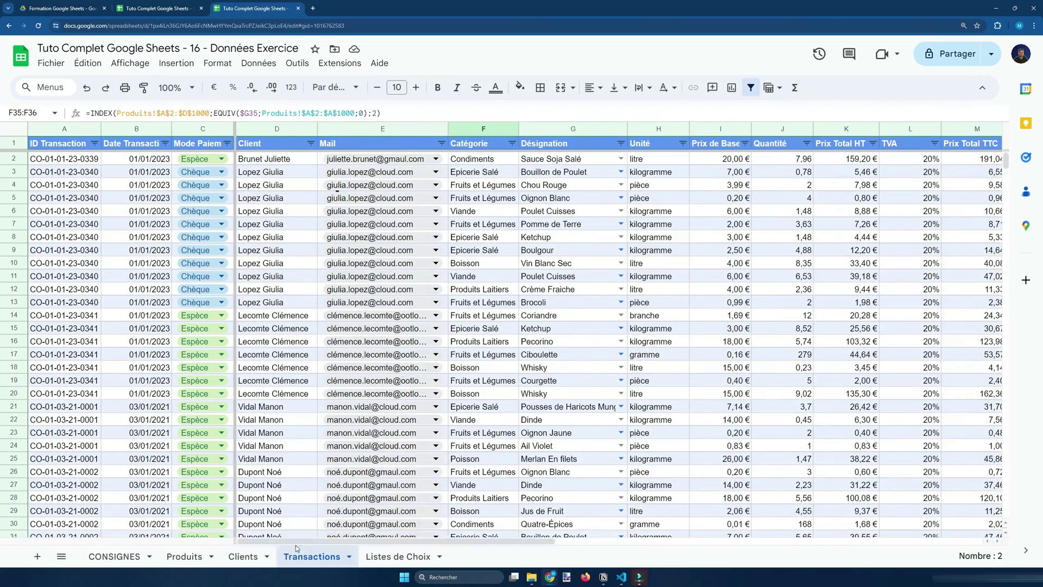
pyautogui.click(353, 446)
pyautogui.click(266, 433)
pyautogui.click(267, 472)
pyautogui.scroll(-2, 267, 476)
pyautogui.scroll(-20, 267, 476)
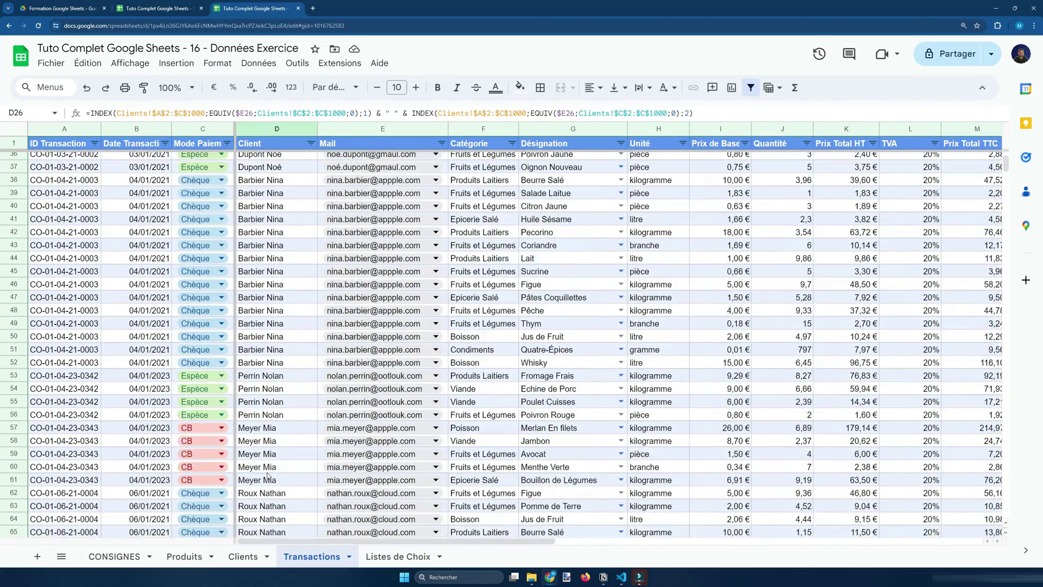
pyautogui.scroll(20, 269, 468)
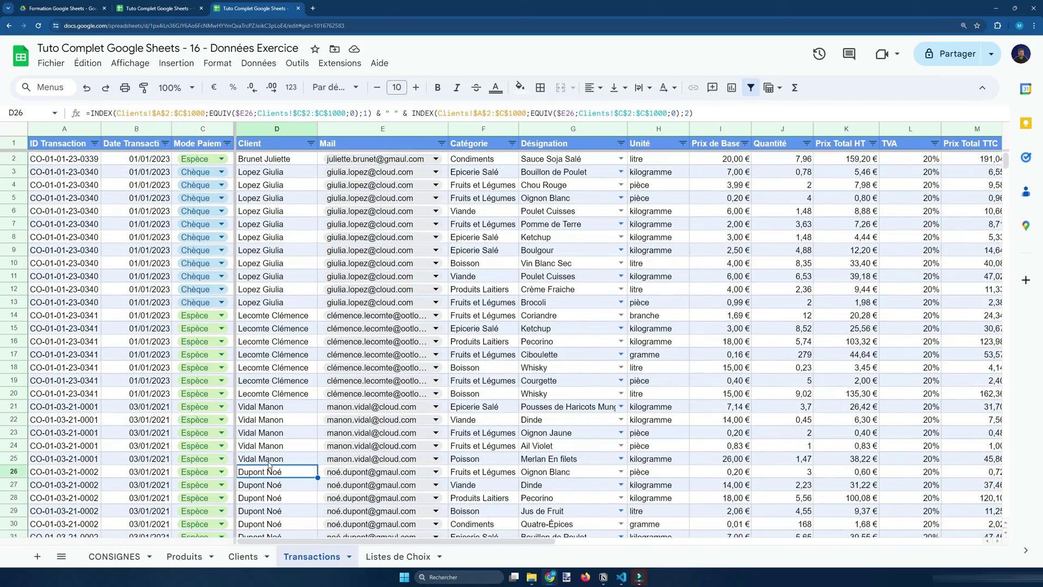
# Step: Inspect the Catégorie, Désignation, Prix de Base and Quantité columns of Transactions, and go back to the CONSIGNES sheet
pyautogui.click(488, 368)
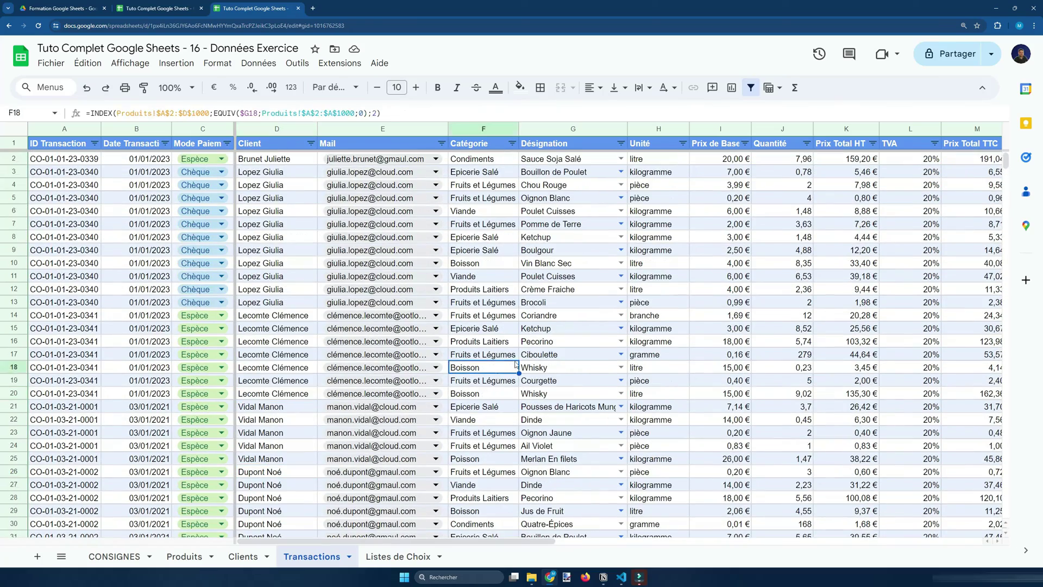
pyautogui.click(548, 317)
pyautogui.click(587, 393)
pyautogui.click(716, 327)
pyautogui.click(756, 305)
pyautogui.click(781, 325)
pyautogui.click(793, 308)
pyautogui.scroll(-8, 793, 309)
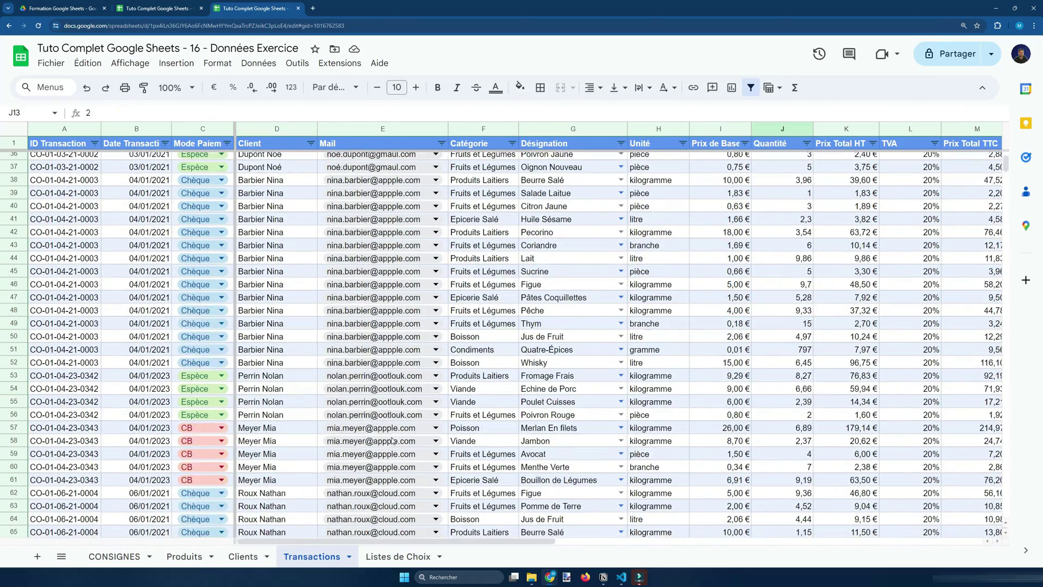
pyautogui.scroll(8, 234, 538)
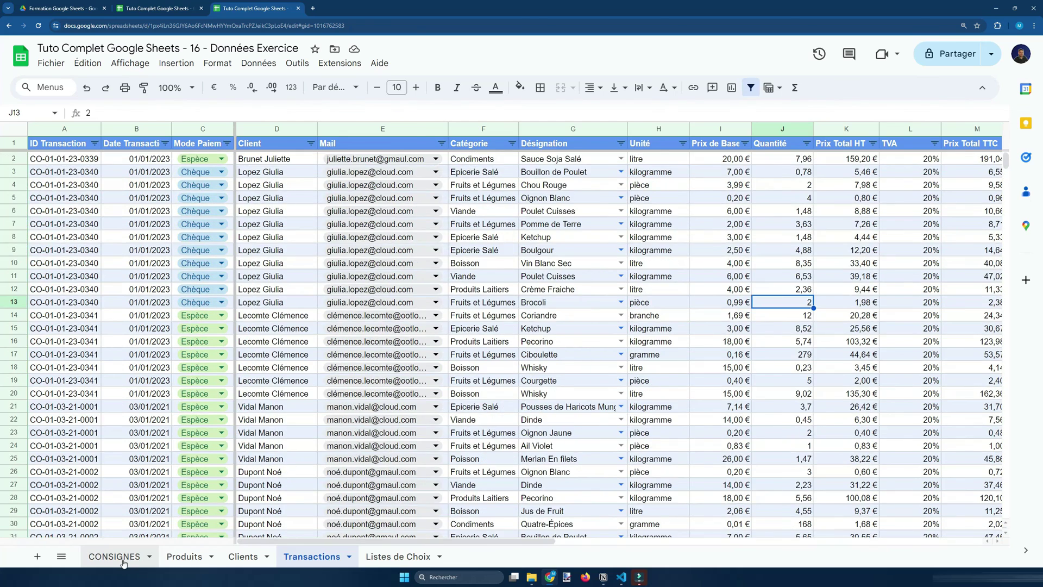
pyautogui.click(114, 556)
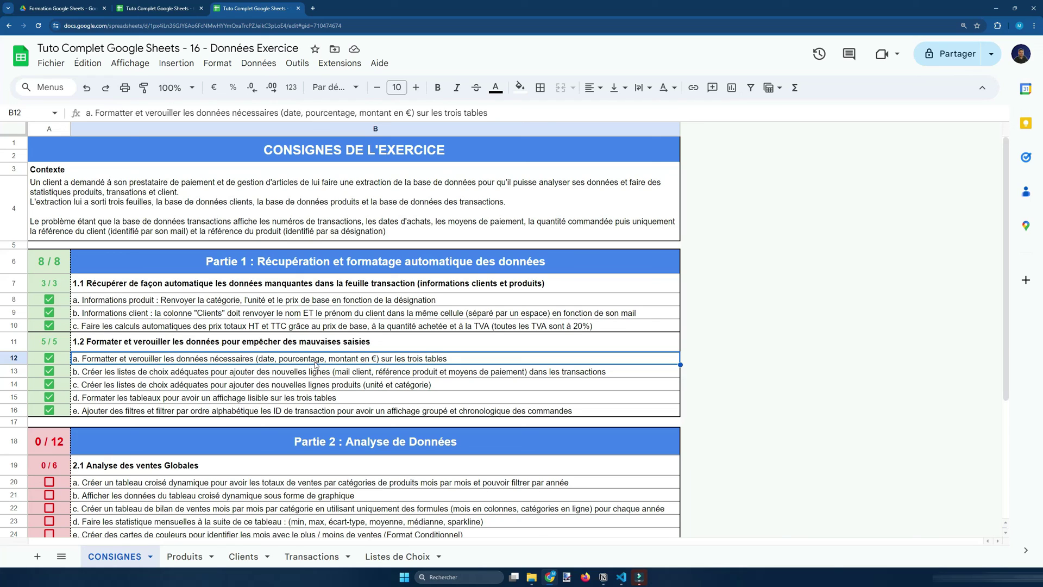
# Step: Review the Partie 1 tasks in B6:B16 of the CONSIGNES sheet and look over the Partie 2 data analysis tasks
pyautogui.click(218, 411)
pyautogui.click(224, 399)
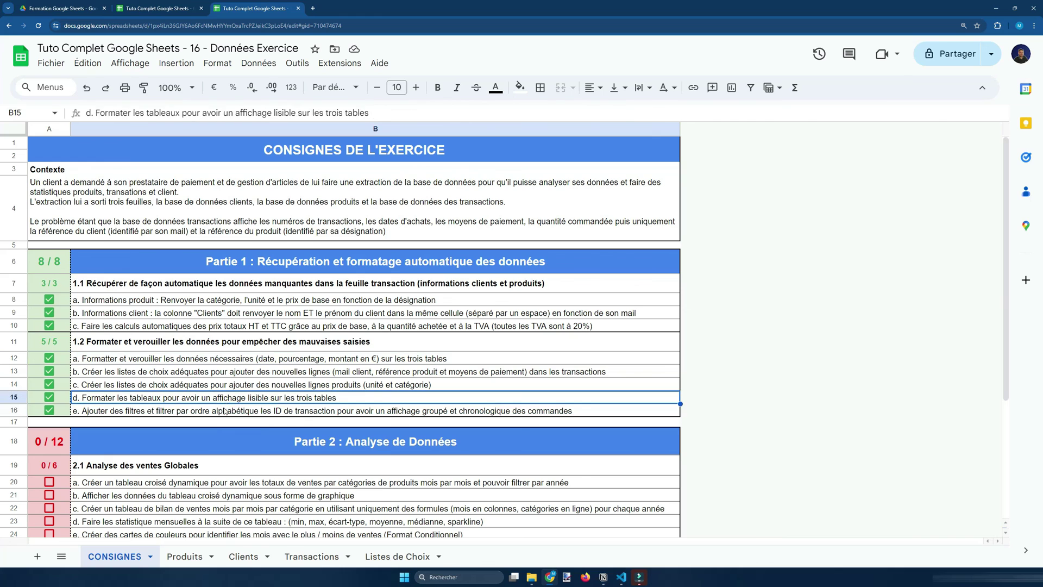
pyautogui.click(227, 408)
pyautogui.click(247, 383)
pyautogui.scroll(-3, 248, 380)
pyautogui.scroll(3, 261, 330)
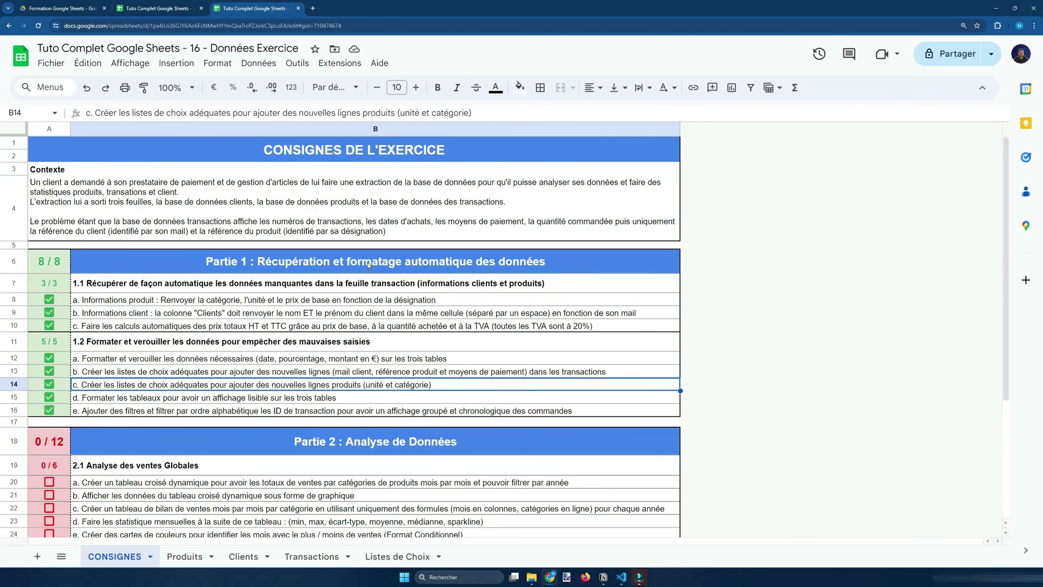
pyautogui.moveTo(318, 261); pyautogui.dragTo(301, 407)
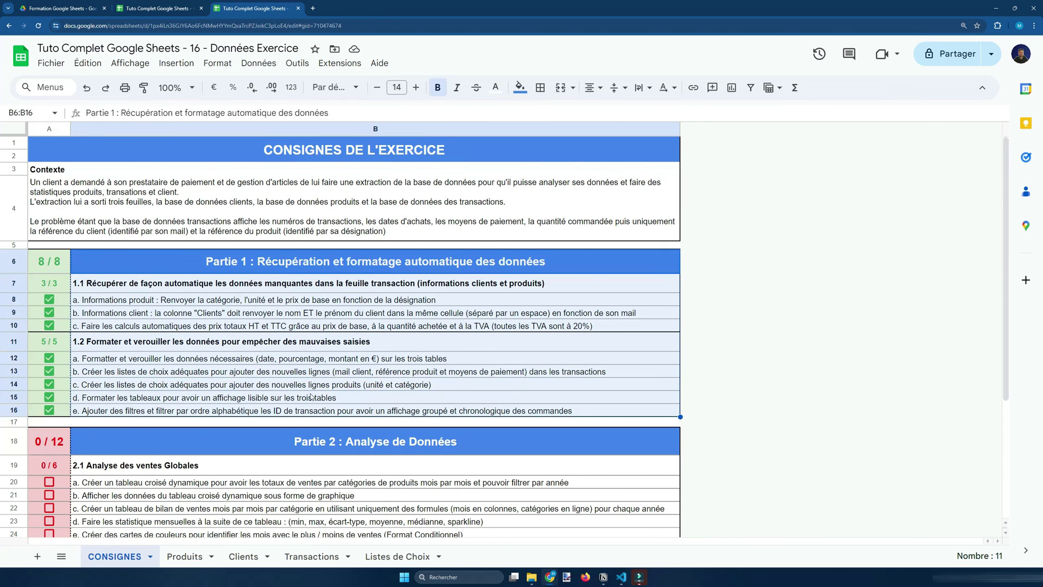
pyautogui.scroll(-3, 301, 402)
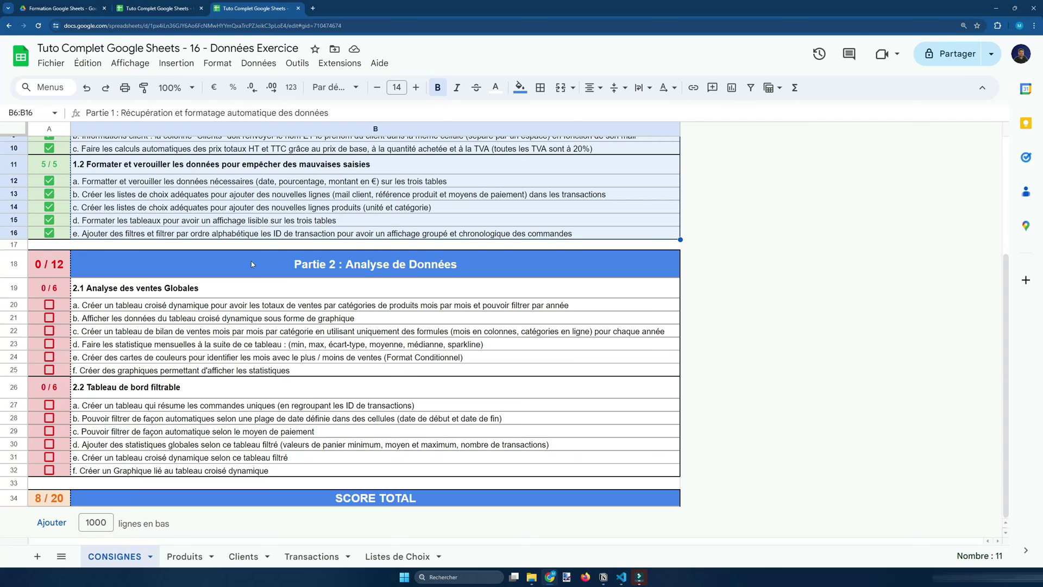
pyautogui.scroll(3, 269, 315)
pyautogui.click(245, 300)
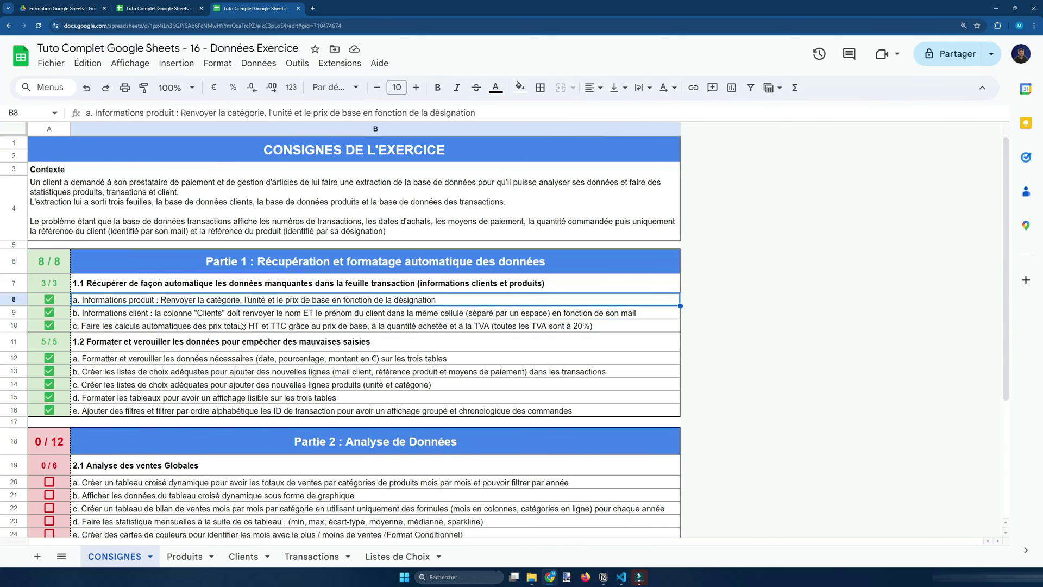
pyautogui.click(245, 325)
pyautogui.click(236, 397)
pyautogui.click(237, 375)
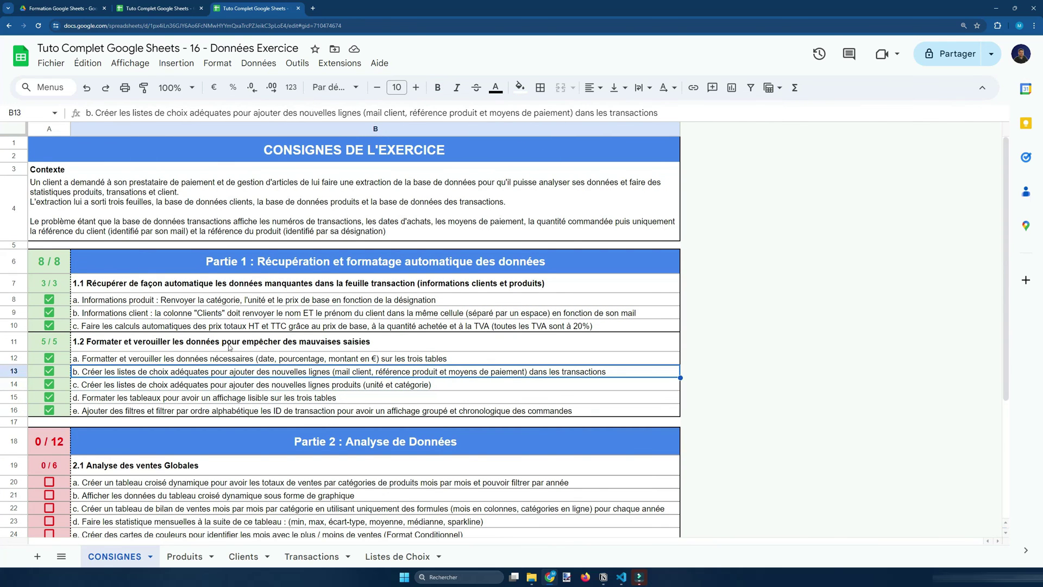